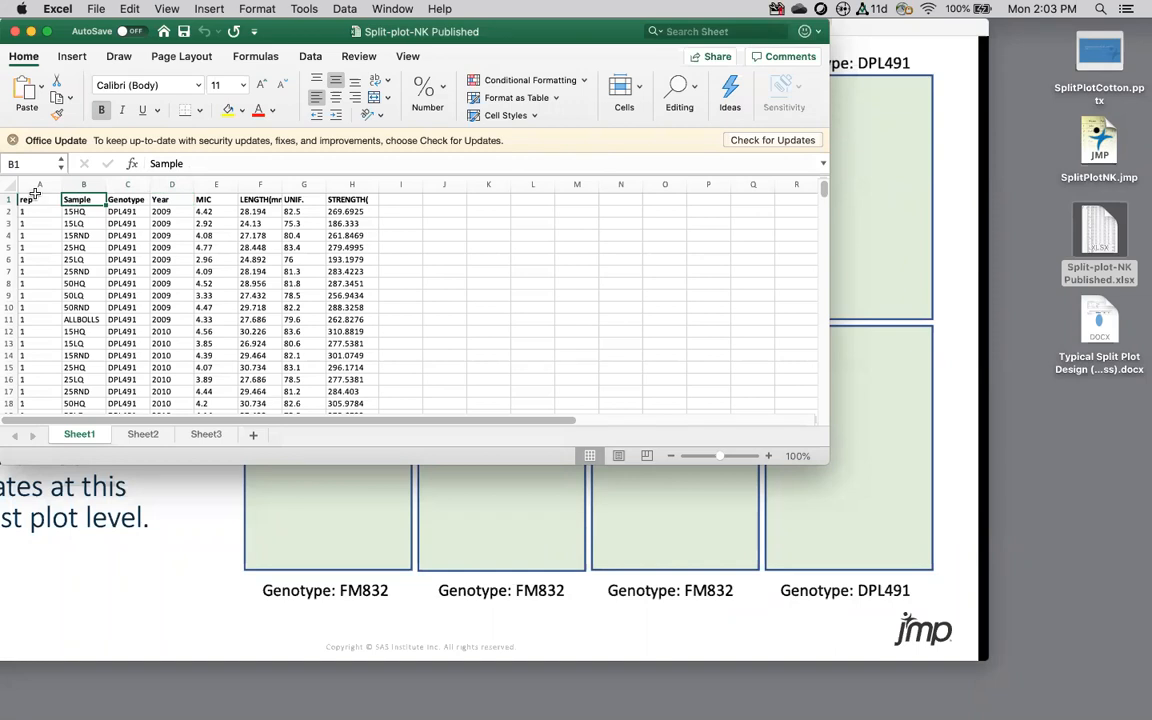
Step: Select the rep heading, the MIC through STRENGTH headings, and the strength column H
left_click(34, 199)
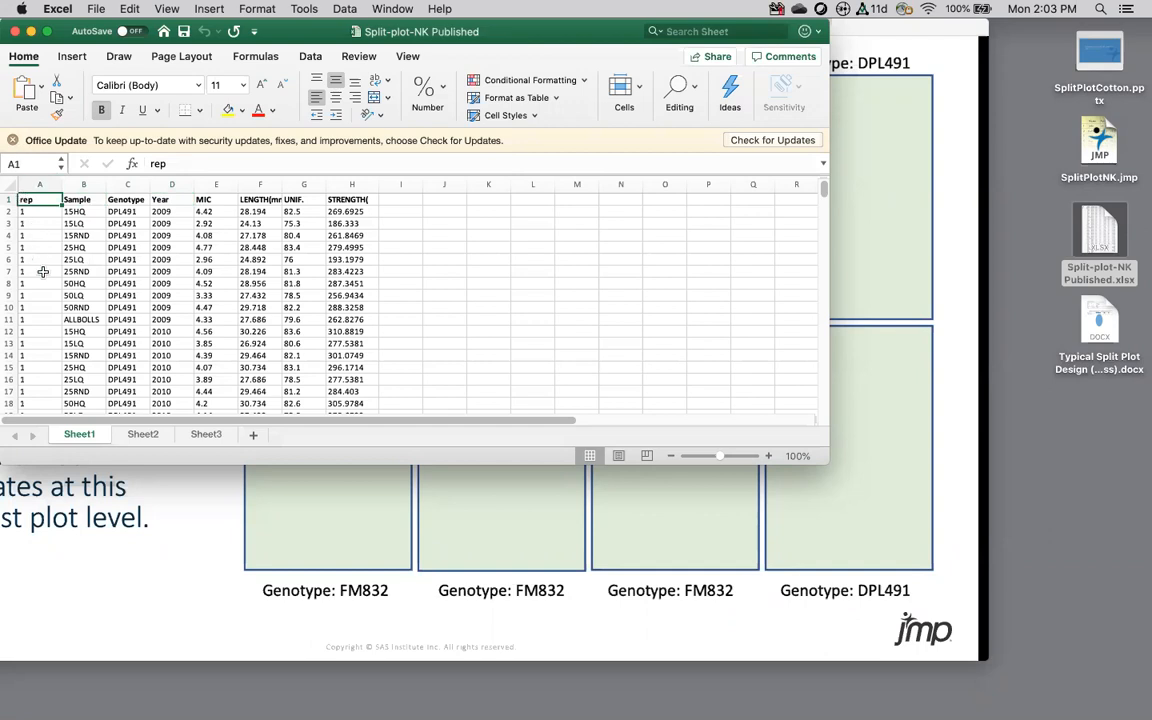
left_click_drag(197, 199, 318, 190)
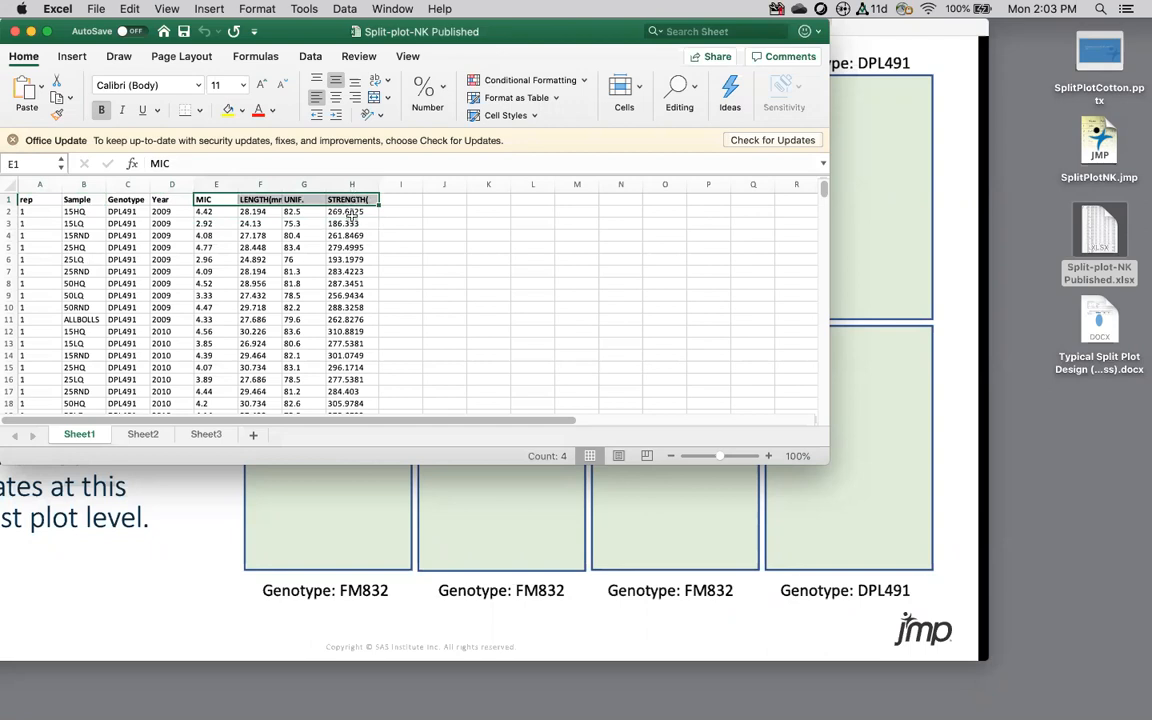
left_click(352, 186)
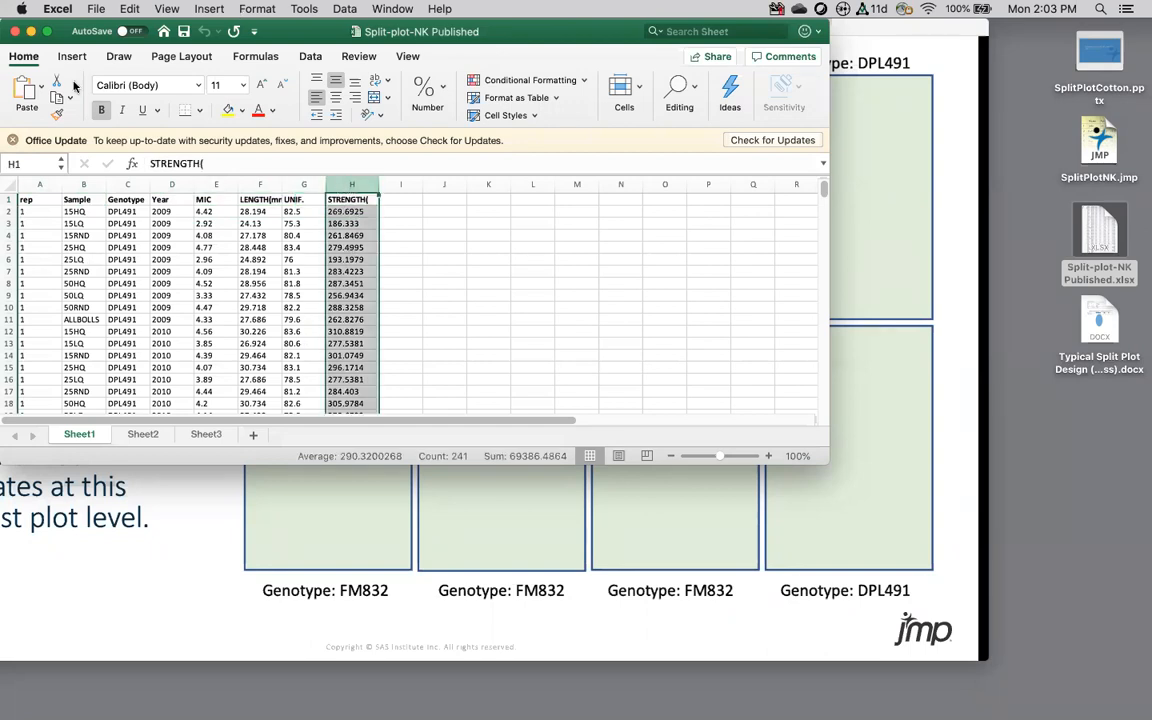
Step: Check the empty Sheet2 against Sheet1, then close the Excel workbook
left_click(141, 436)
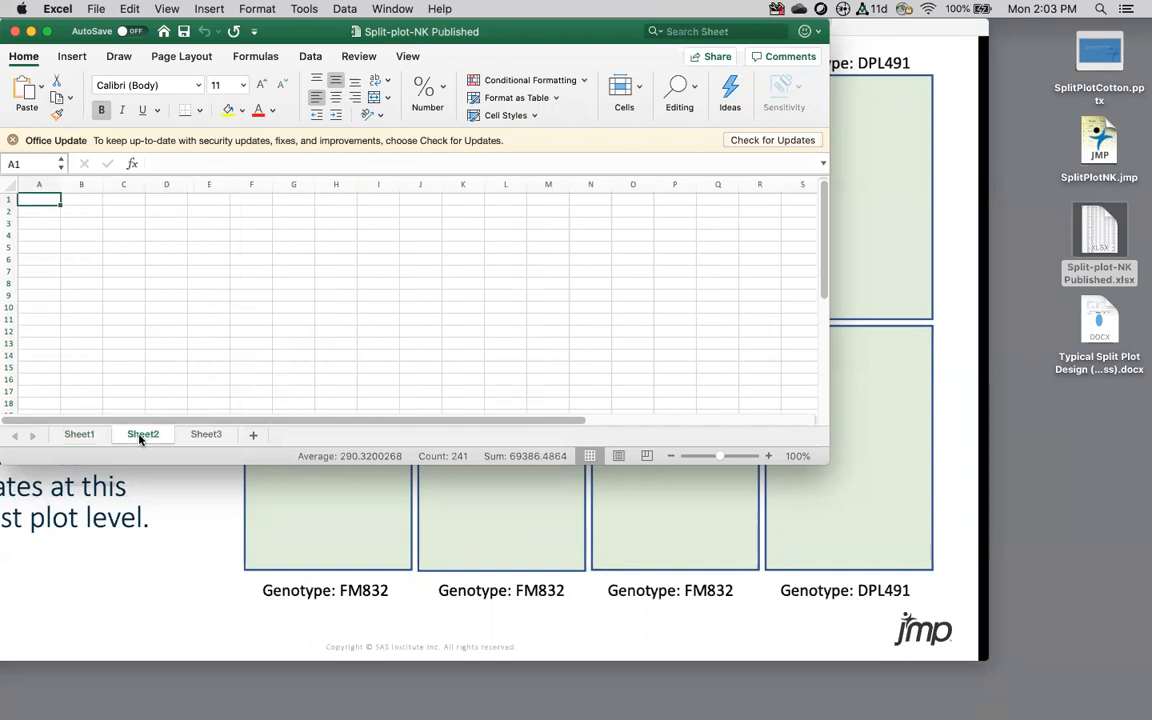
left_click(79, 435)
left_click(136, 437)
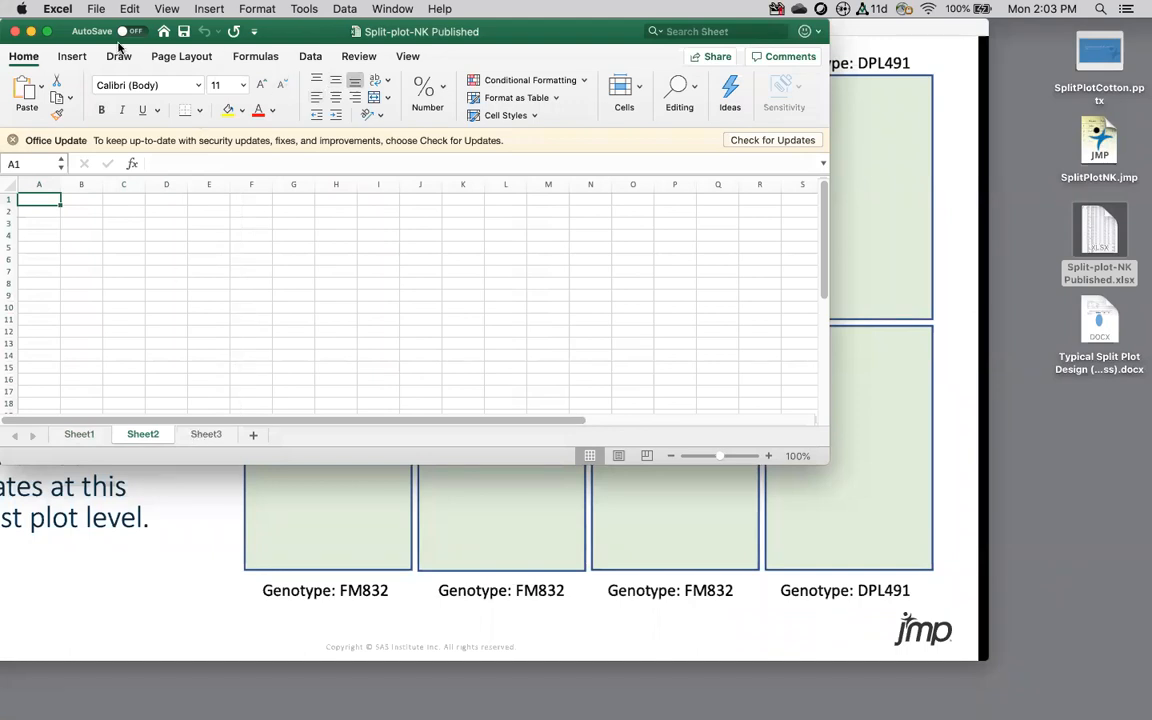
left_click(16, 33)
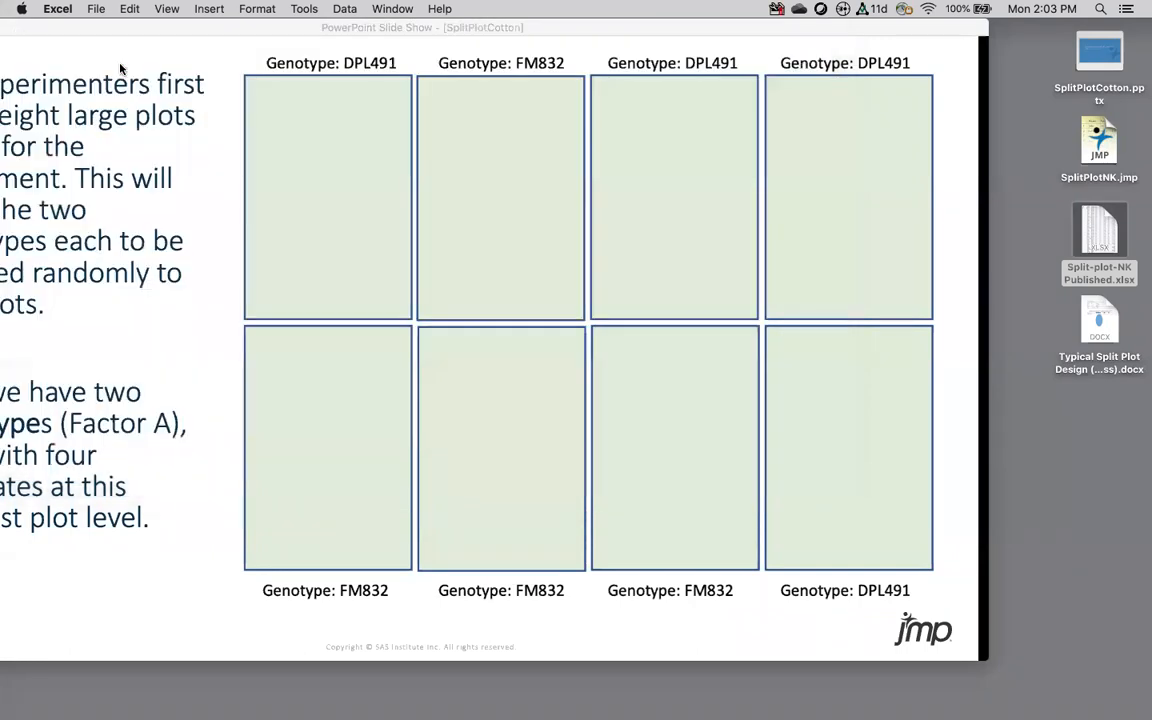
Step: Launch JMP from the Dock and bring up its File menu
left_click(577, 695)
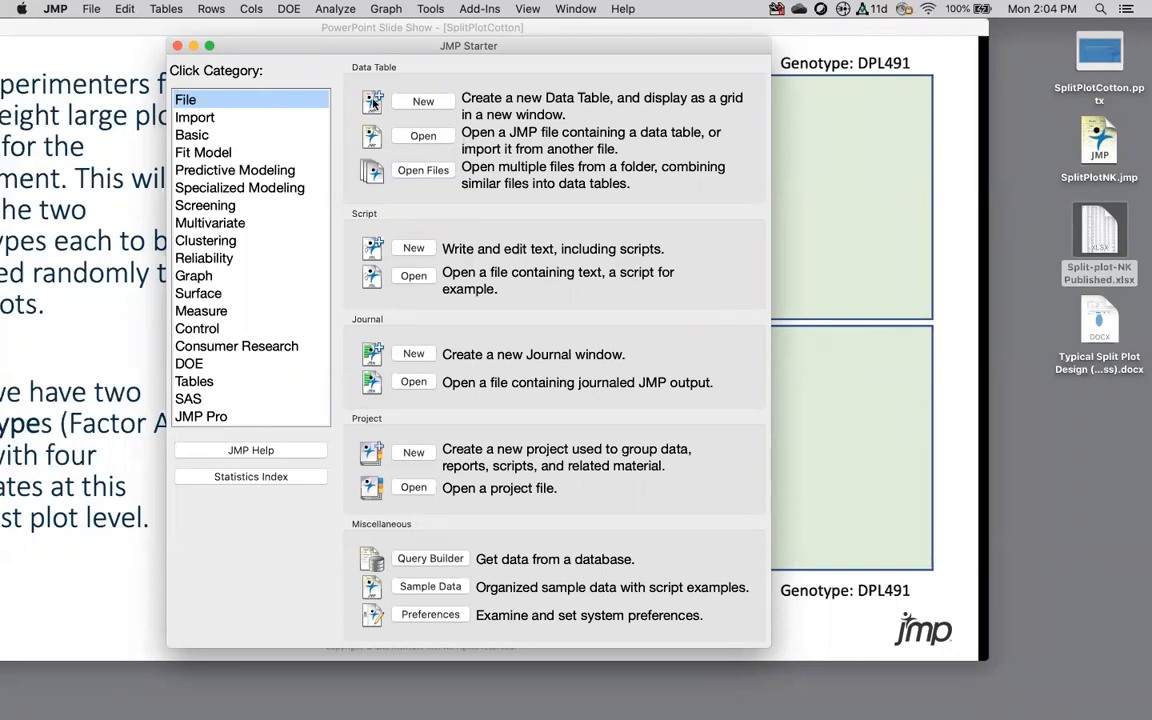
left_click(91, 9)
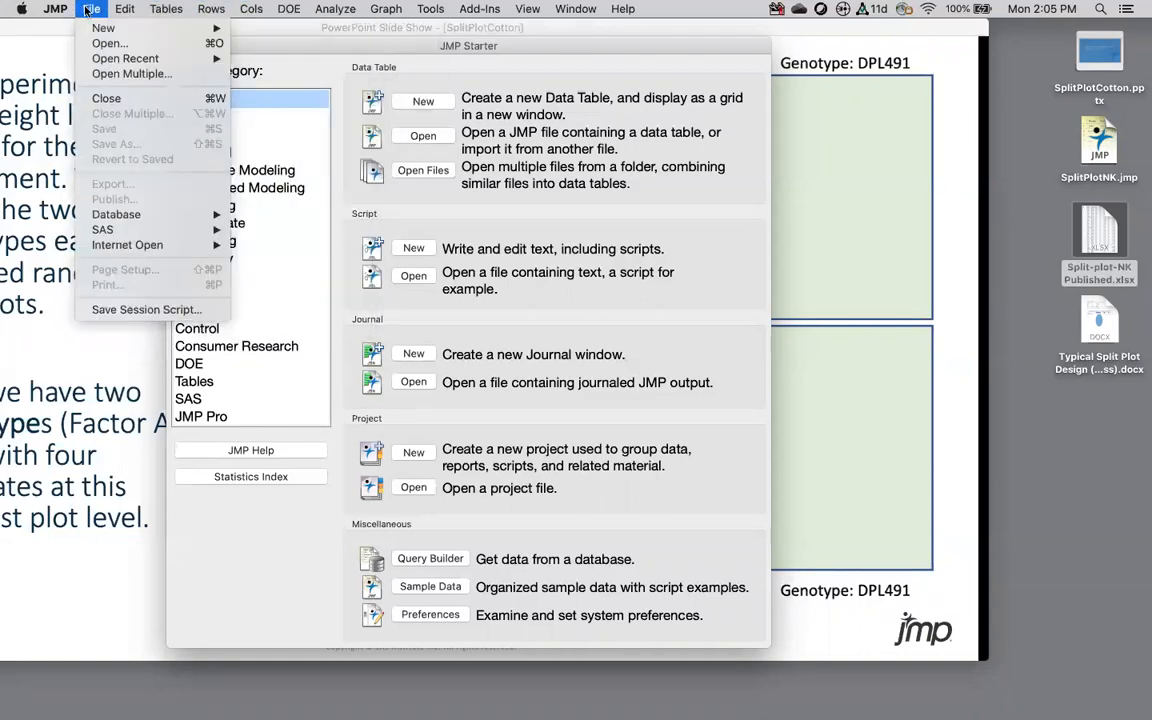
Step: Open Split-plot-NK Published.xlsx from the Desktop into the Excel Import Wizard
left_click(104, 45)
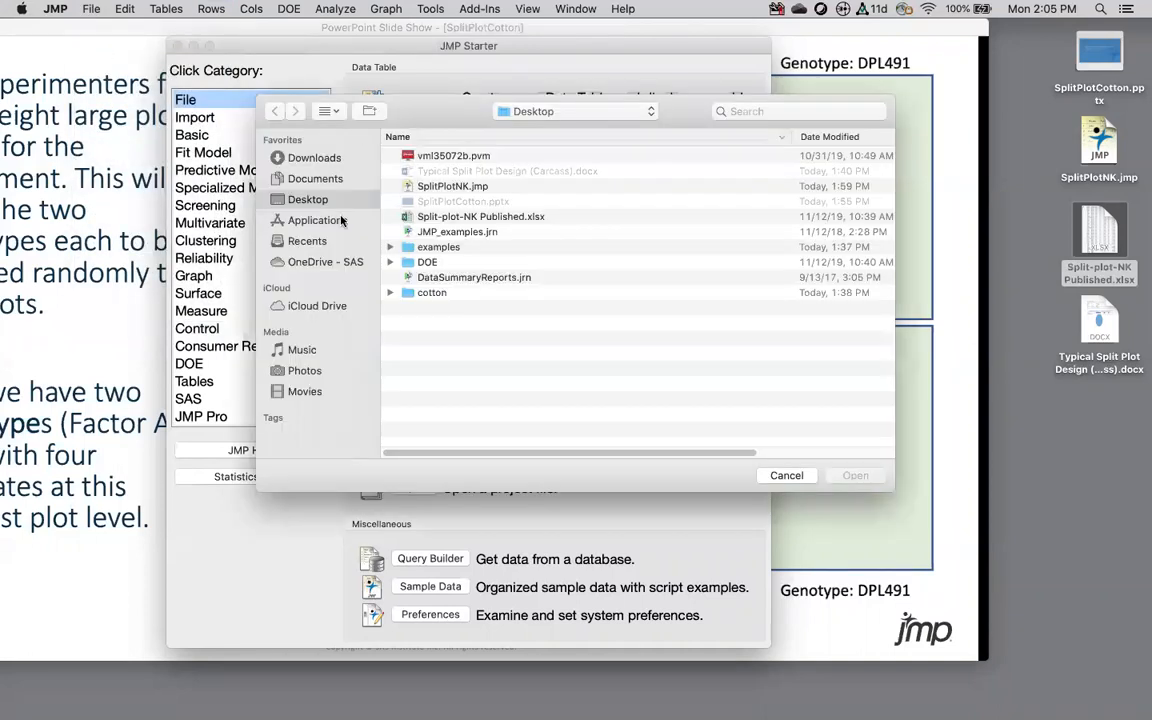
left_click(446, 217)
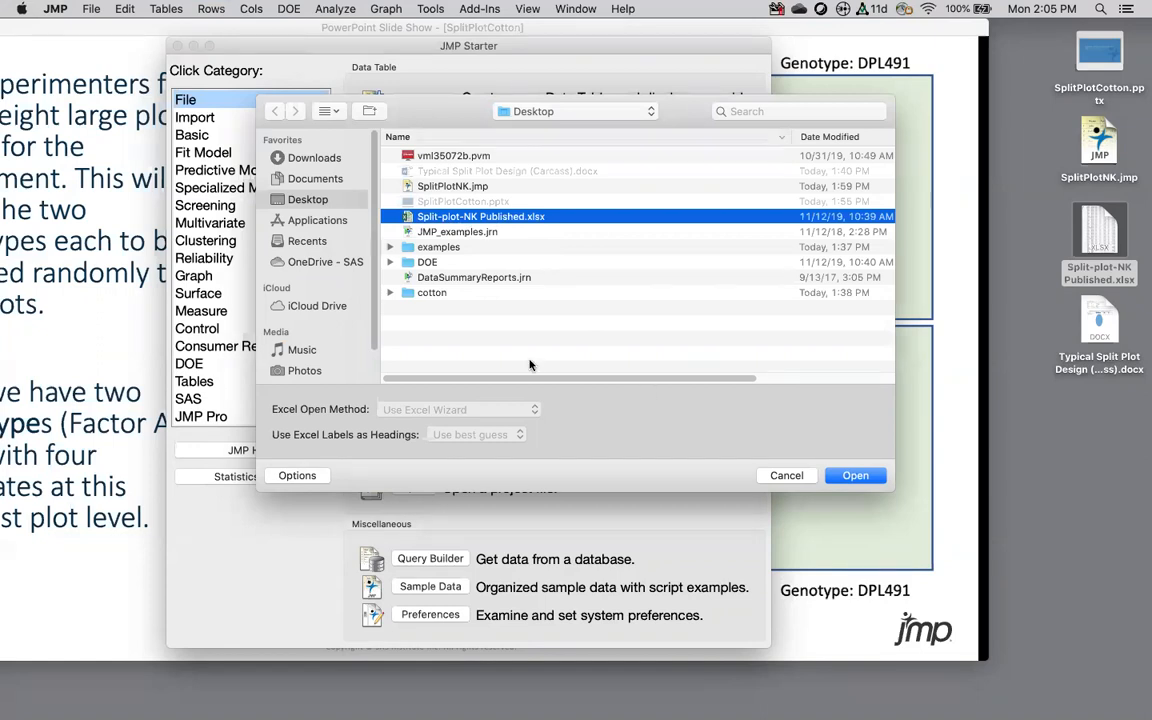
left_click(290, 476)
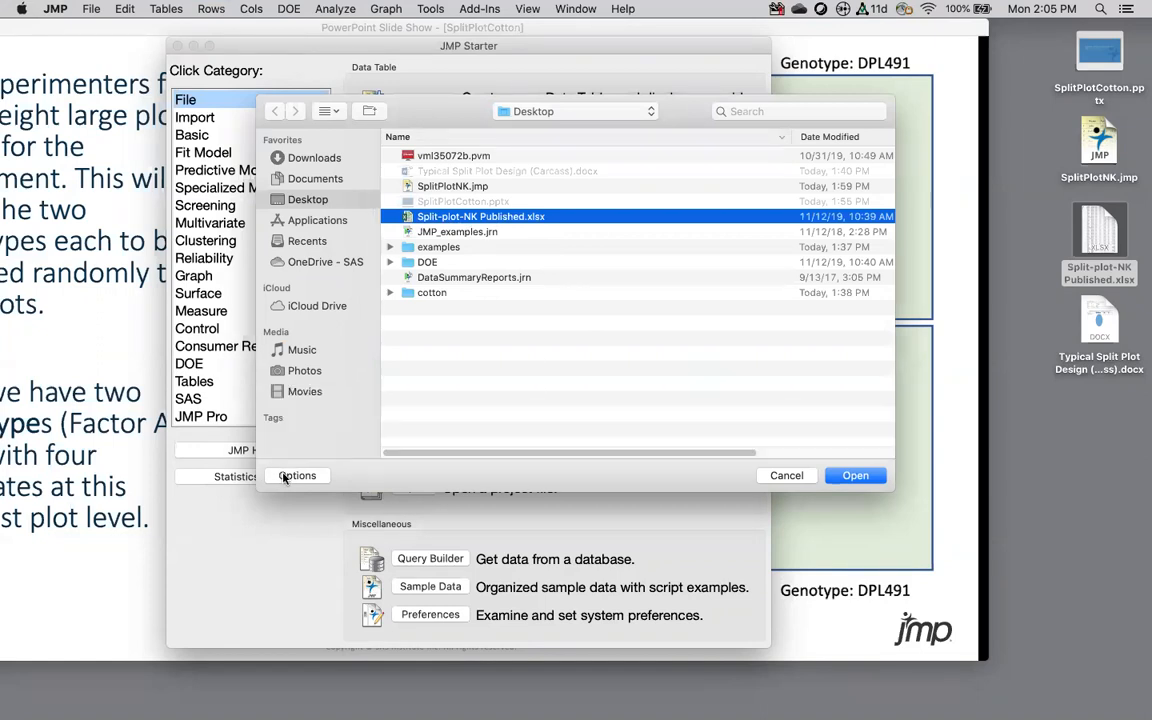
left_click(290, 476)
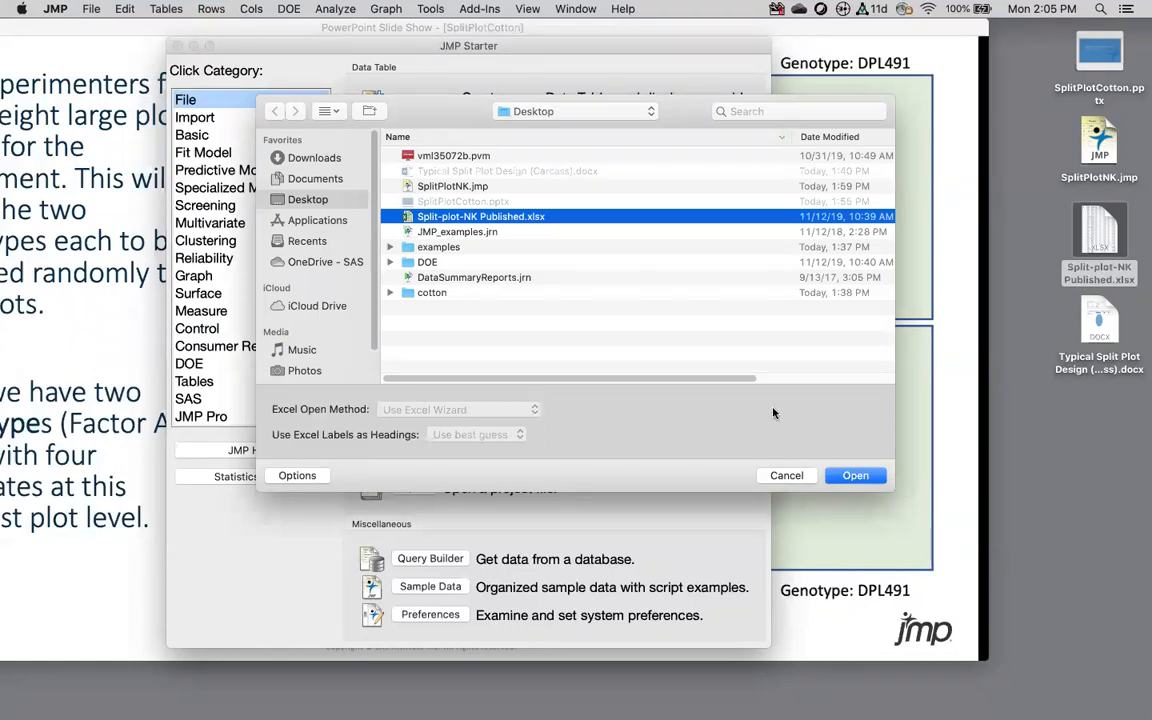
left_click(855, 476)
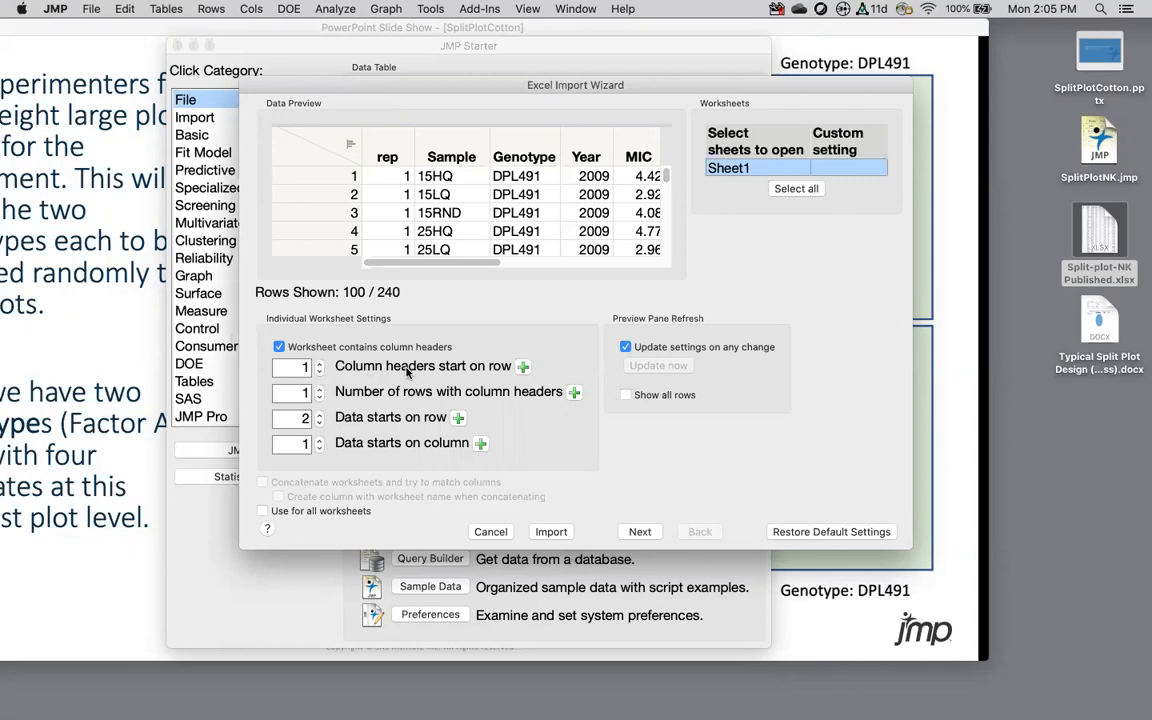
Step: Keep column headers on row 1 and import Sheet1 as a 240-row JMP table
left_click(319, 370)
left_click(319, 367)
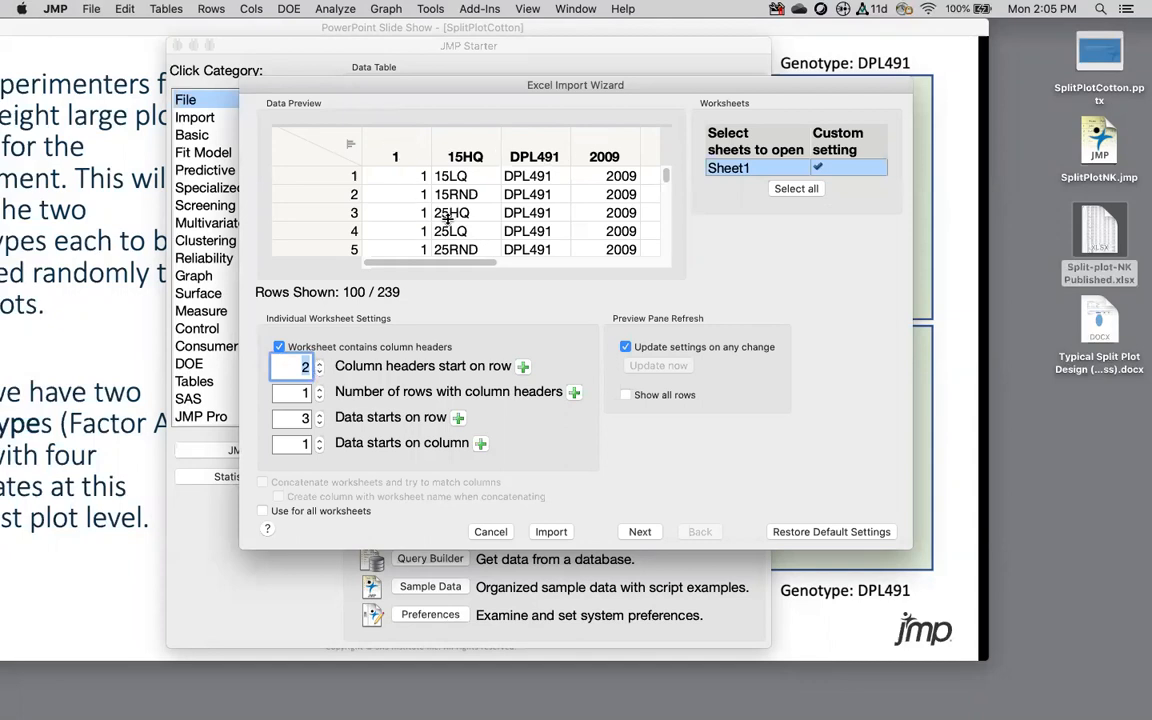
left_click(319, 371)
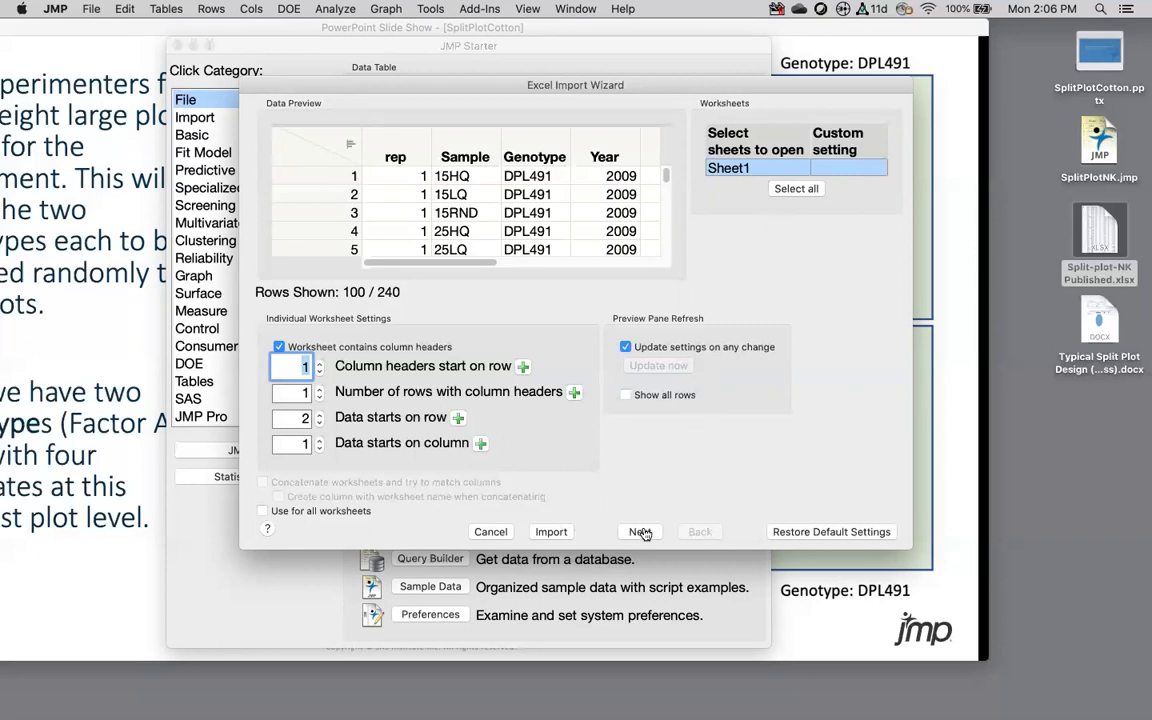
left_click(551, 532)
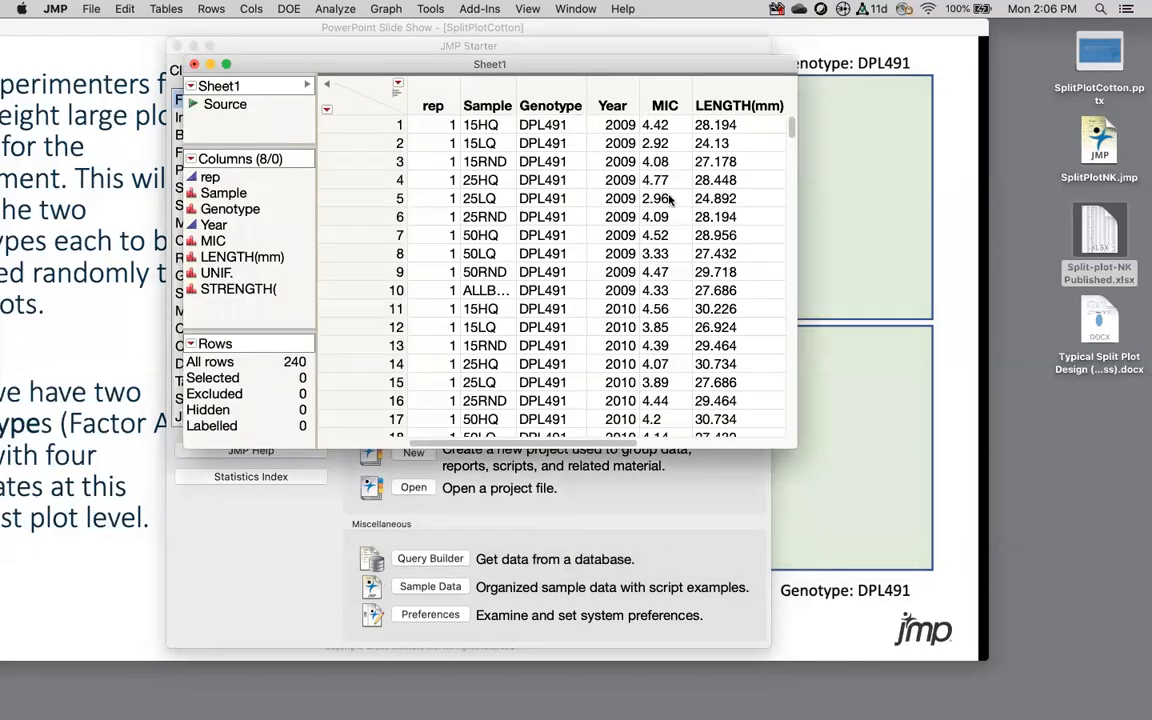
Step: Enlarge the data table and make the rep and Year columns nominal
left_click_drag(797, 446, 1000, 600)
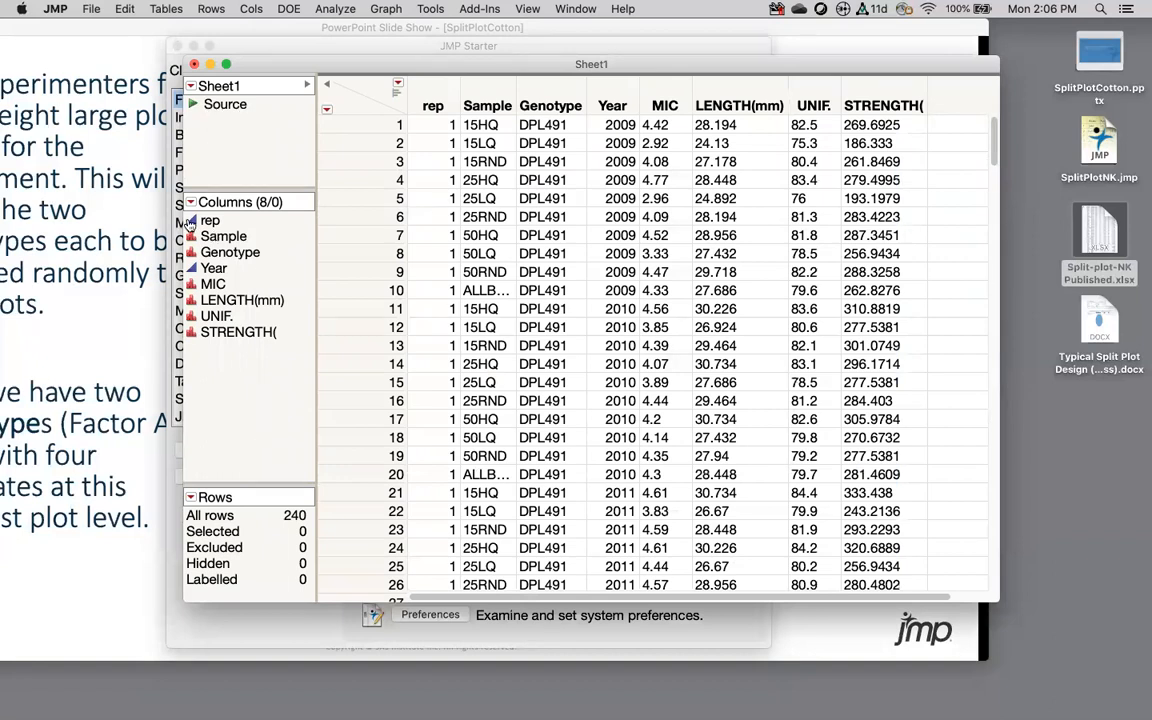
left_click(189, 221)
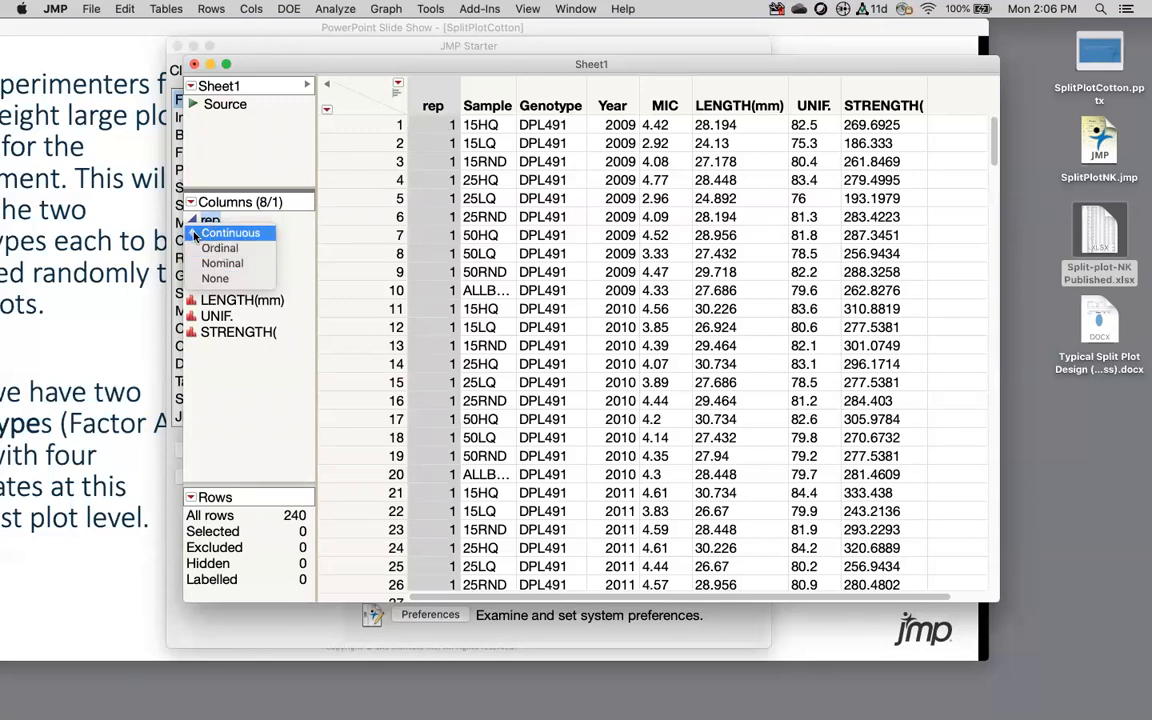
left_click(222, 262)
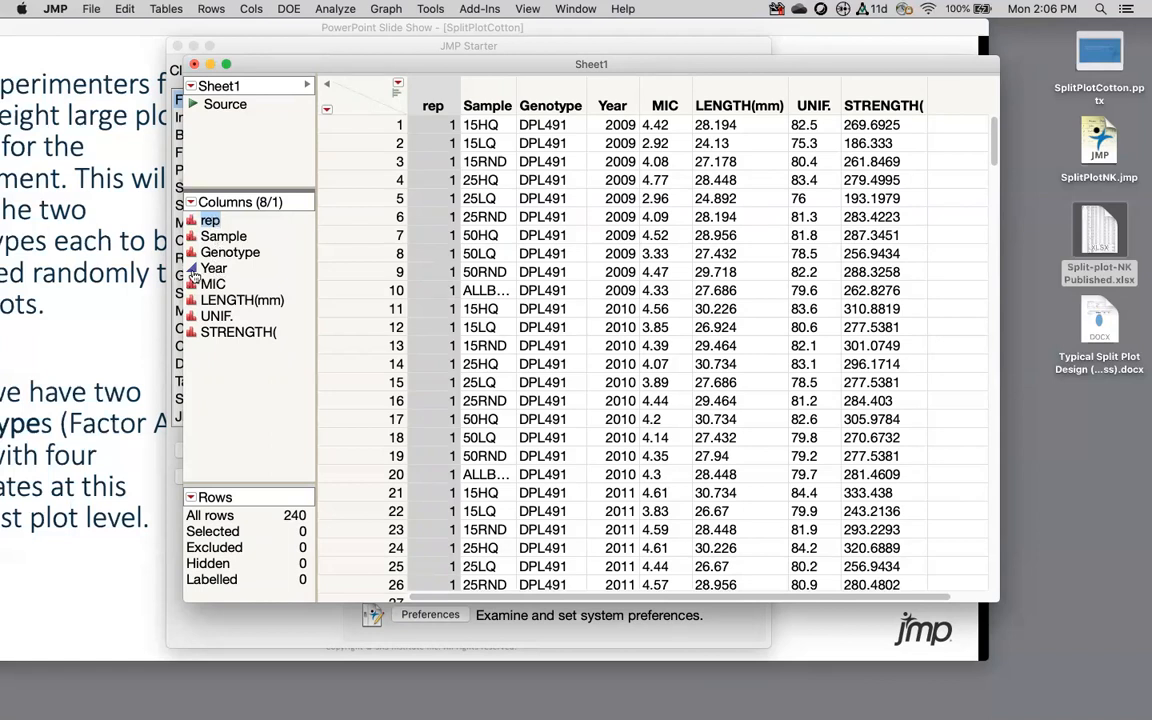
left_click(192, 276)
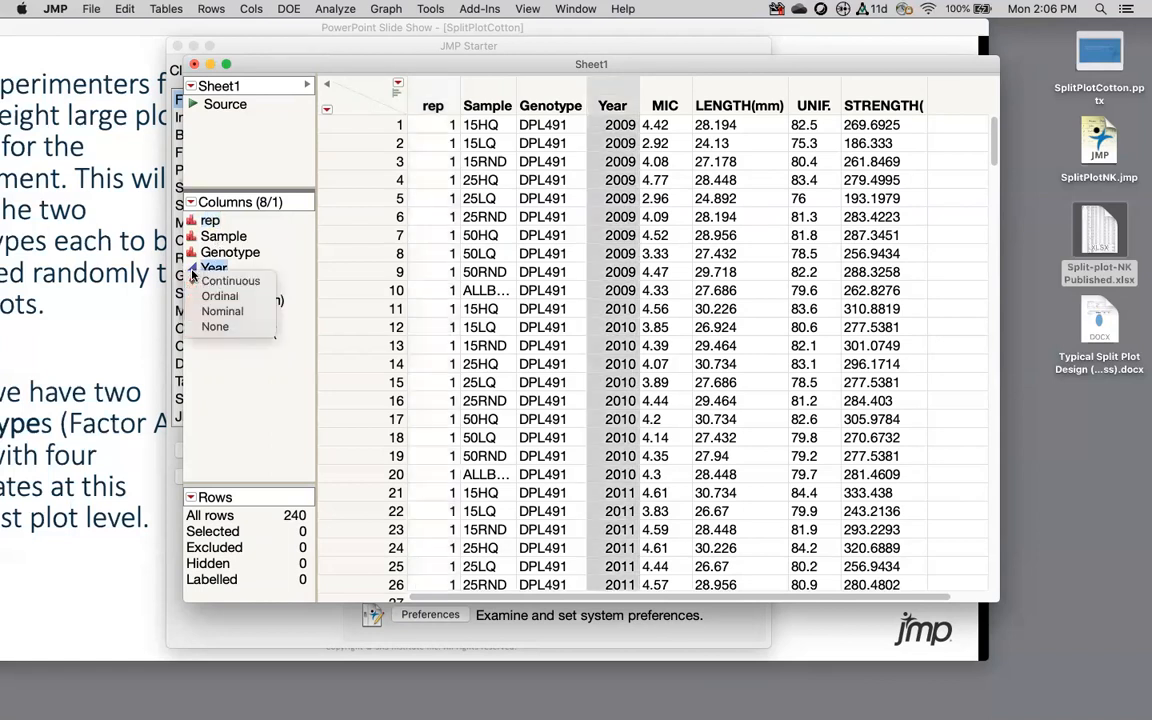
left_click(224, 312)
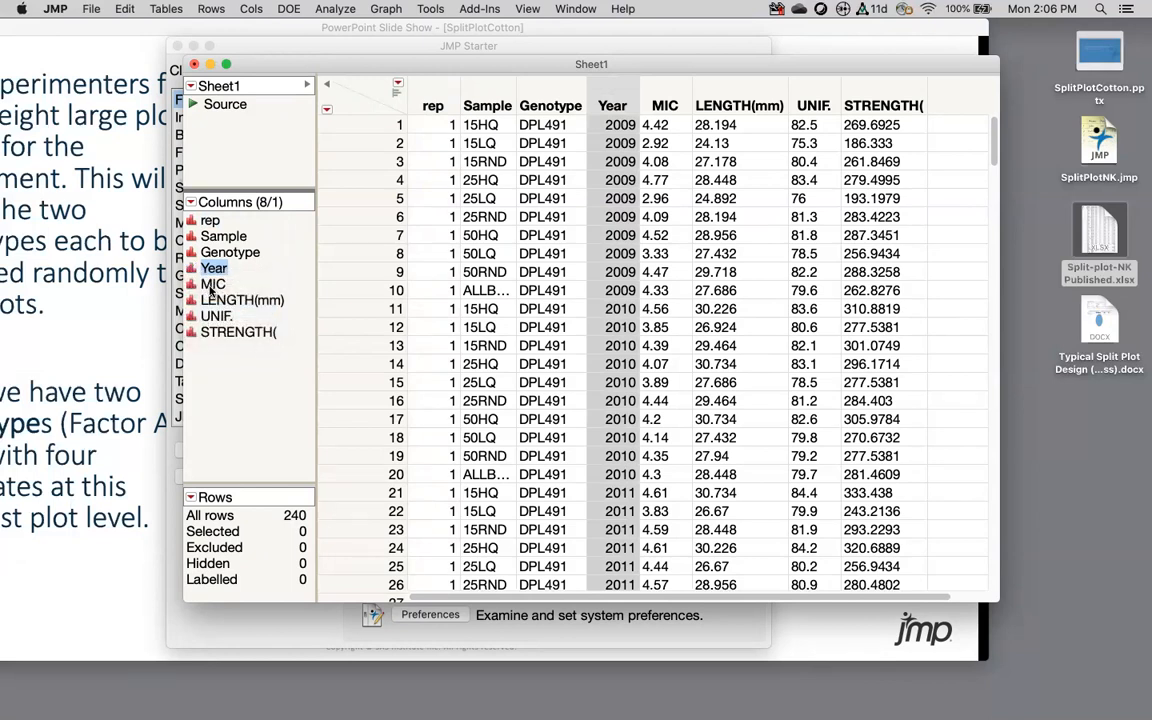
Step: Inspect MIC's modeling type choices, leaving them unchanged
left_click(211, 285)
scroll(676, 228, "down", 20)
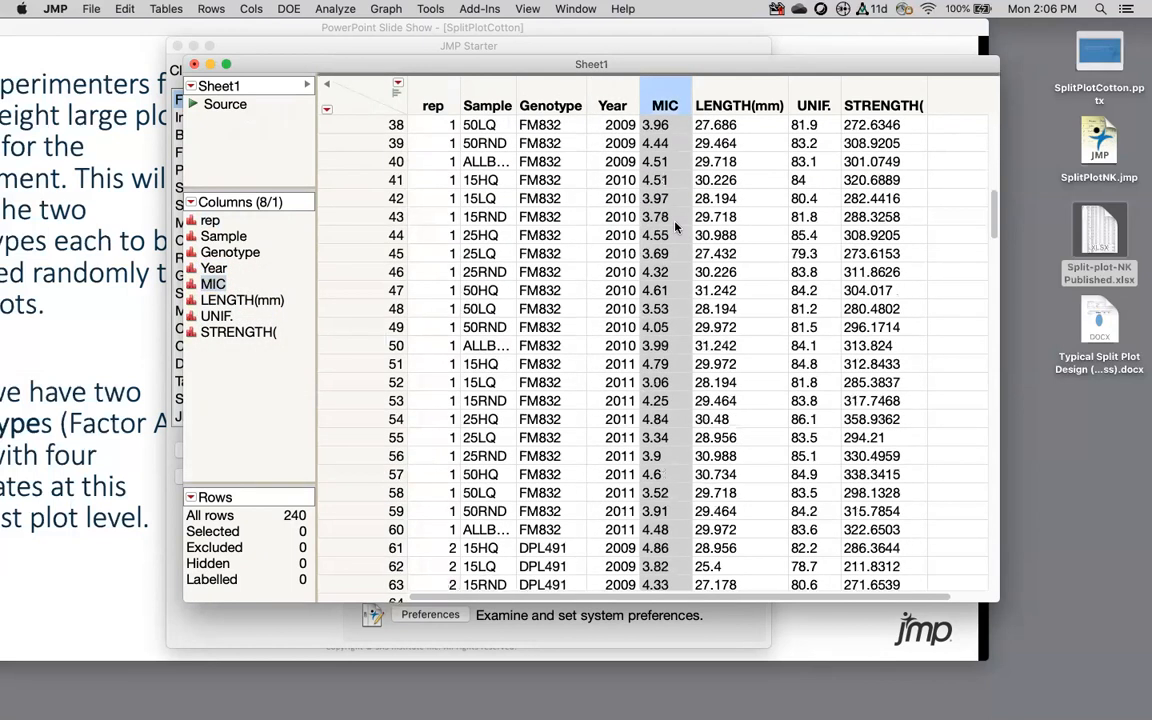
scroll(702, 302, "down", 10)
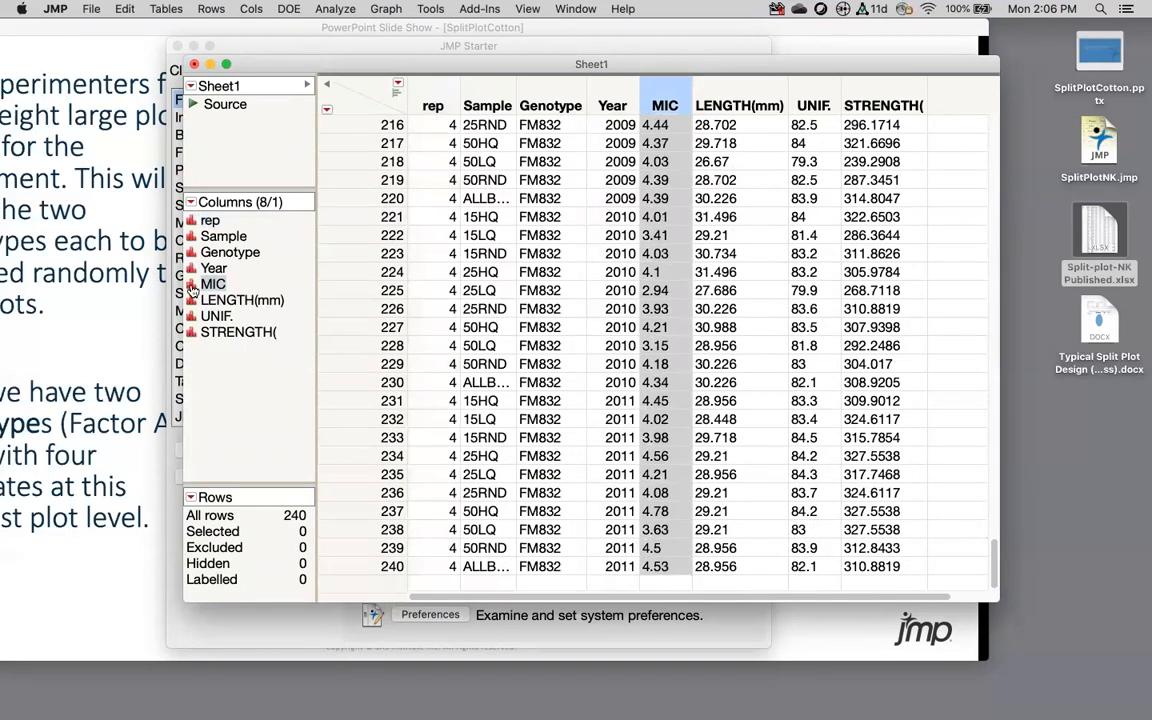
left_click(190, 284)
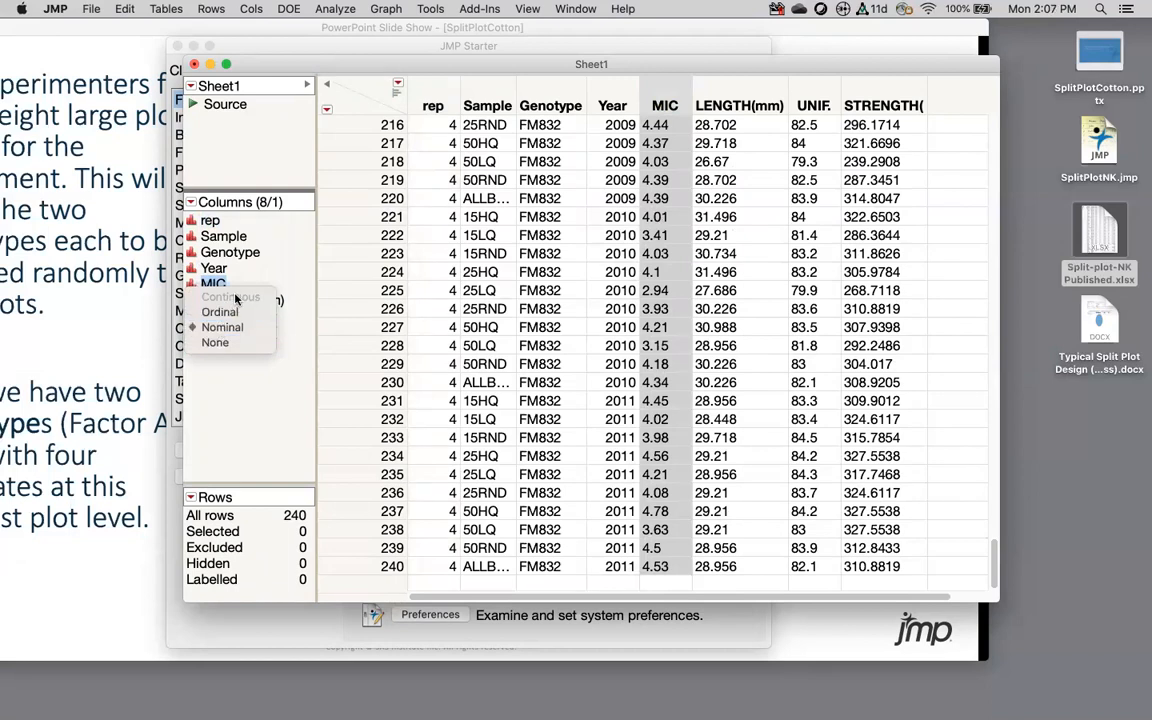
left_click(673, 259)
left_click(673, 258)
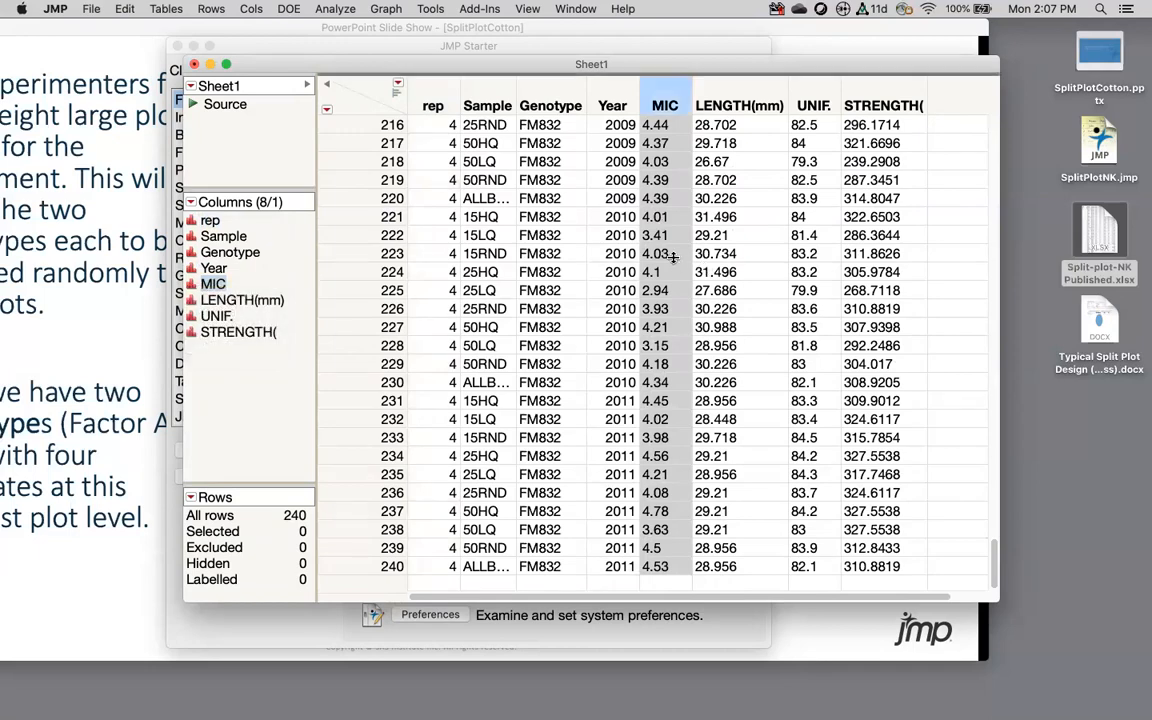
scroll(673, 258, "up", 12)
scroll(673, 258, "up", 15)
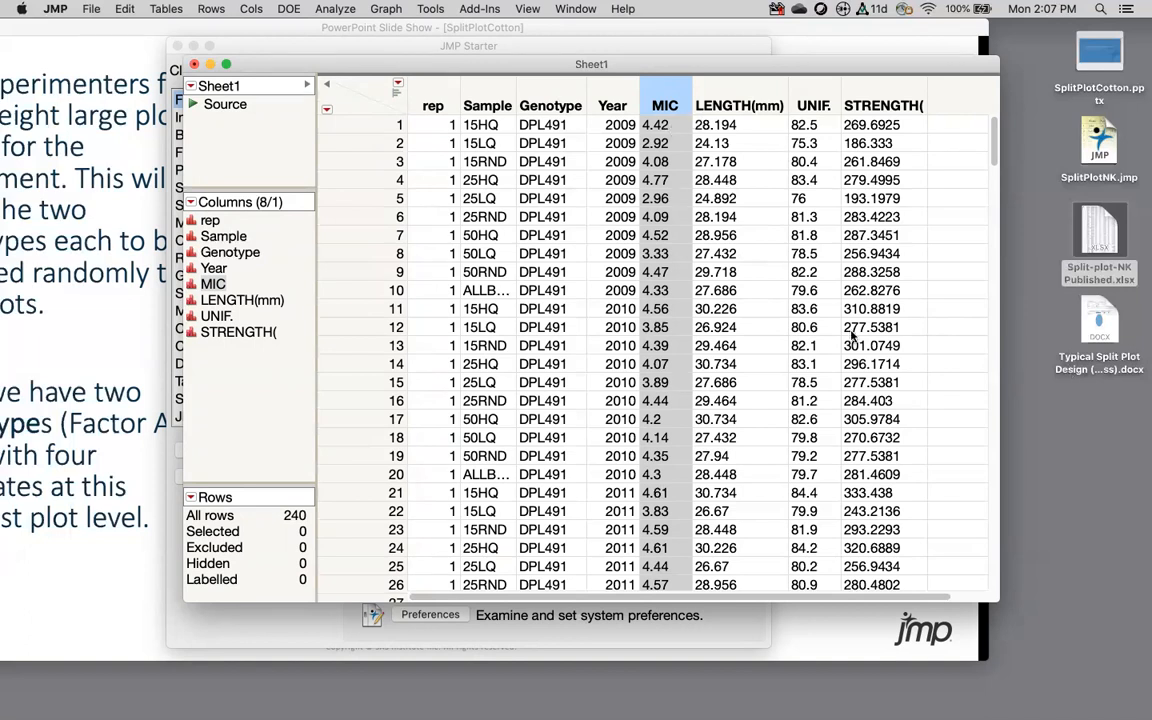
Step: Set the MIC column to Numeric data type and Continuous modeling type
double_click(668, 103)
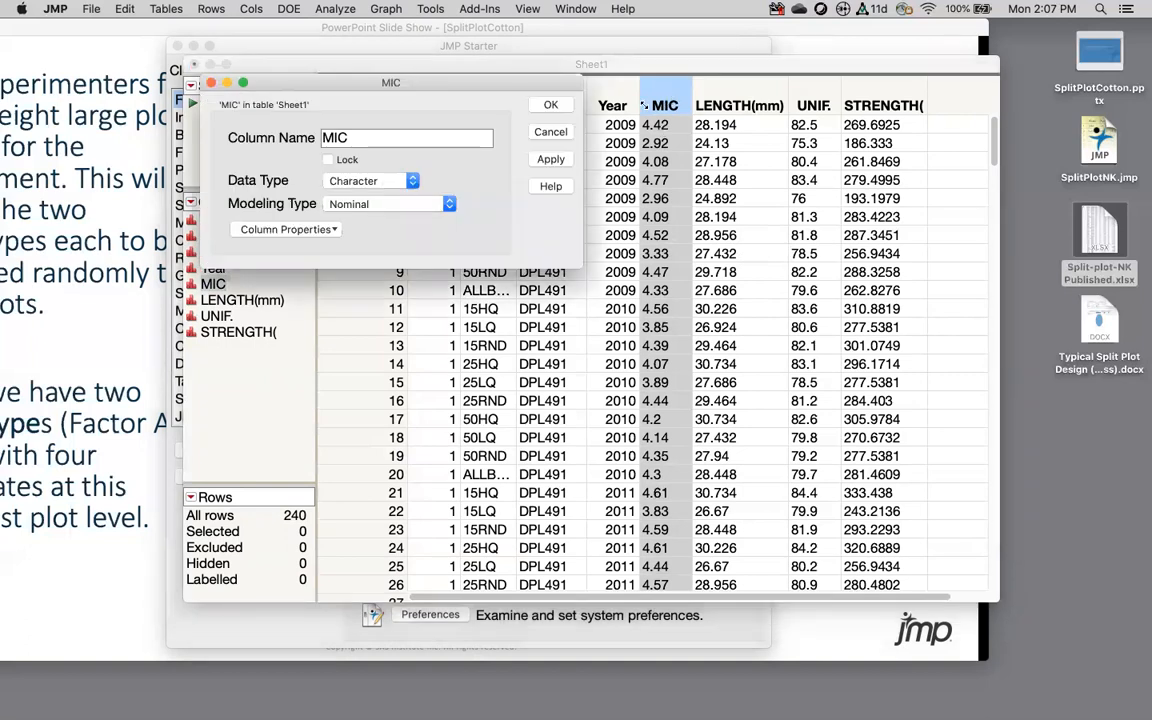
left_click(345, 180)
left_click(366, 168)
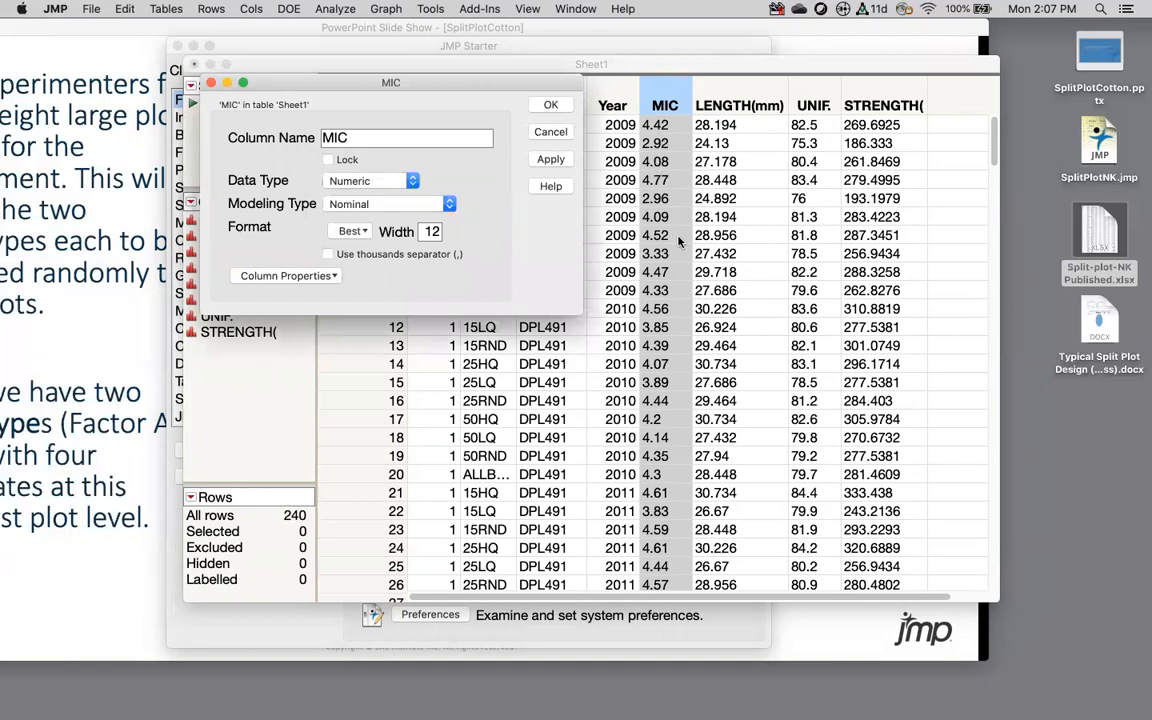
left_click(366, 204)
left_click(345, 176)
left_click(551, 105)
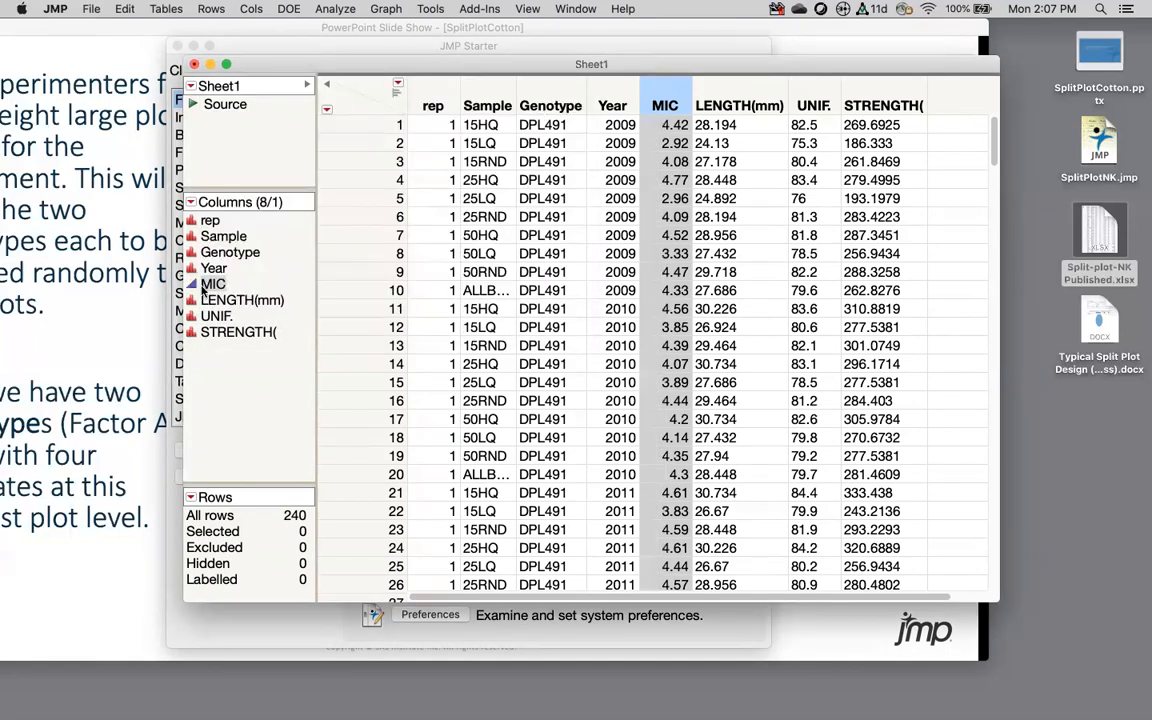
Step: Set the STRENGTH( column to Numeric data type and Continuous modeling type
double_click(876, 94)
left_click(410, 198)
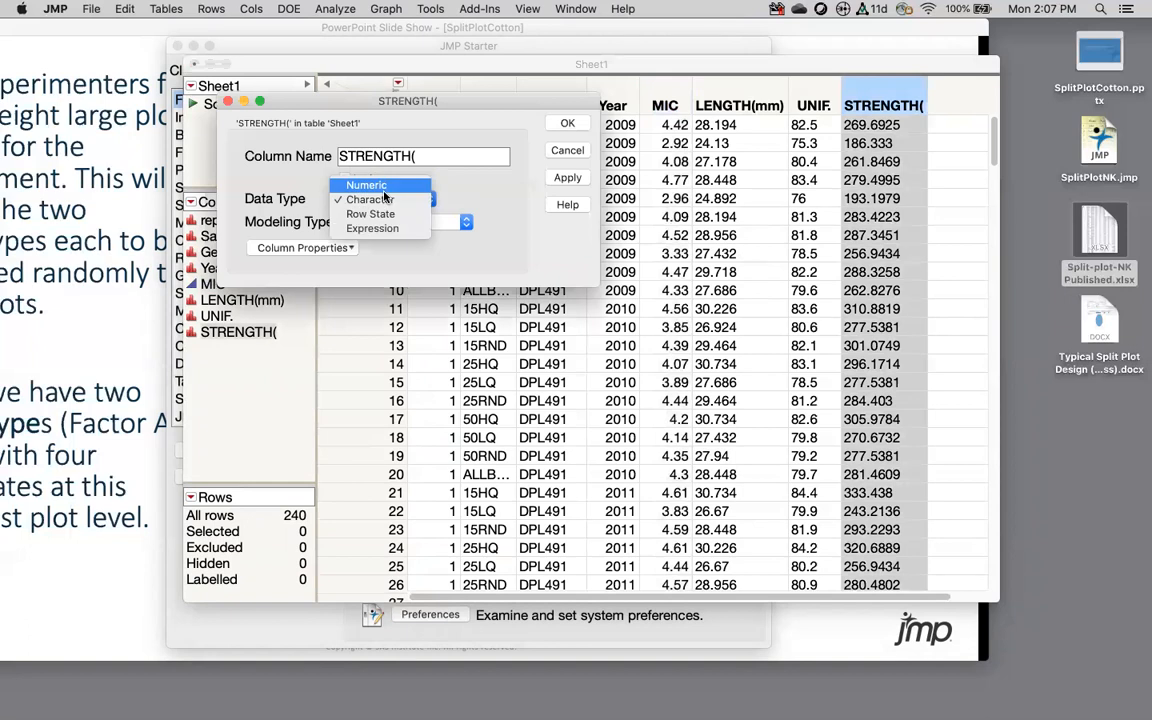
left_click(368, 186)
left_click(390, 222)
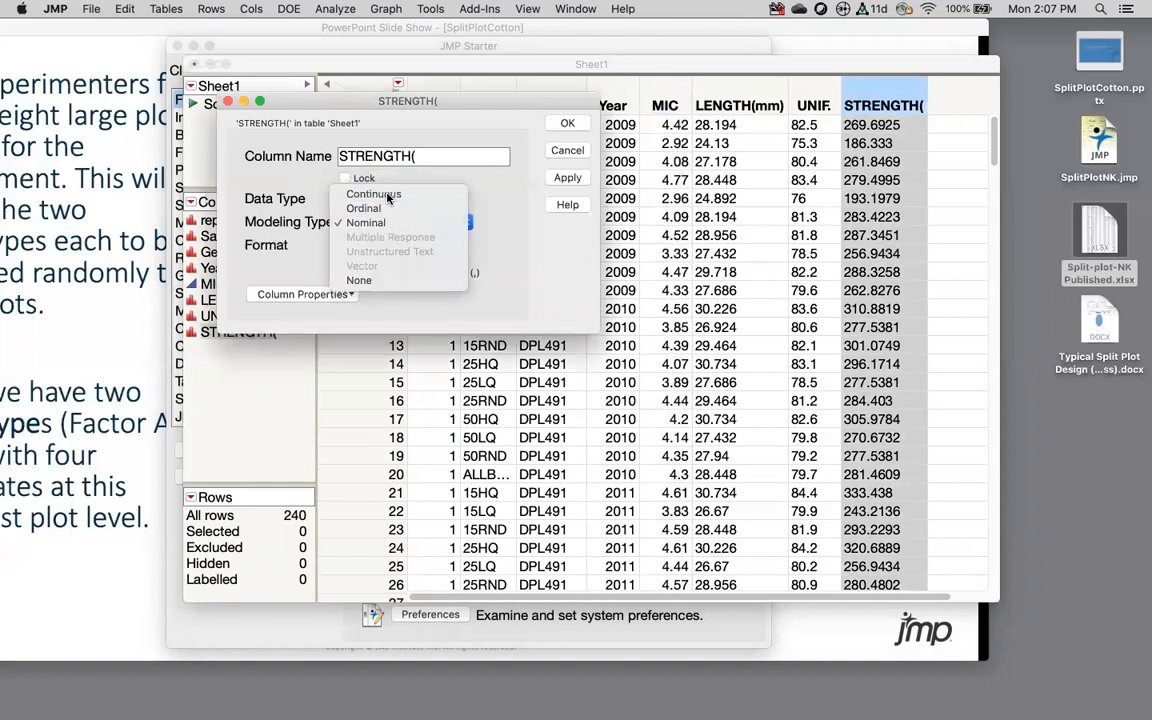
left_click(387, 195)
key("Return")
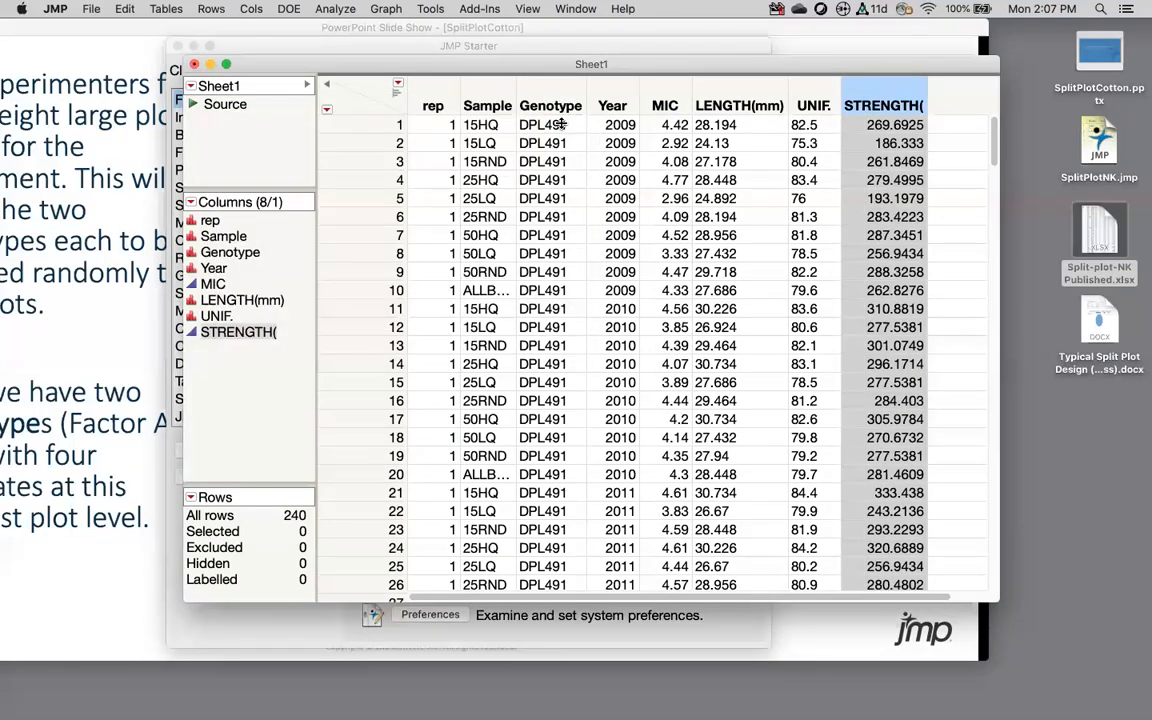
Step: Review STRENGTH('s number format and keep it as Best
double_click(873, 94)
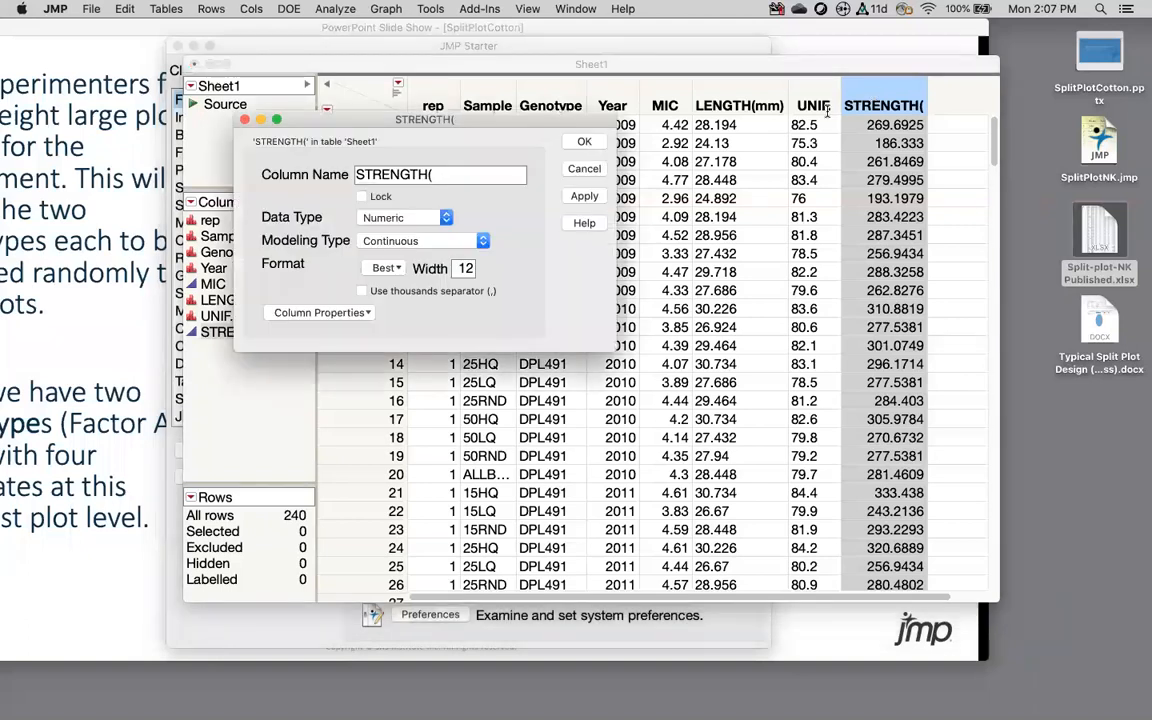
left_click(388, 268)
mouse_move(407, 450)
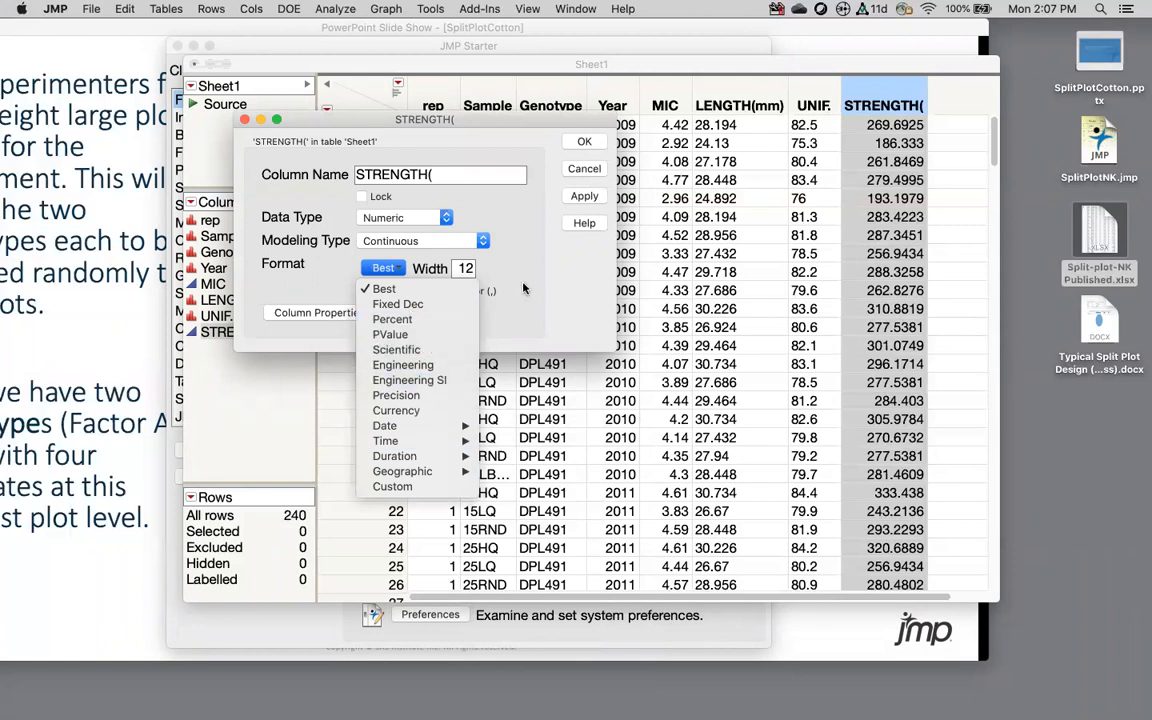
left_click(523, 288)
left_click(584, 142)
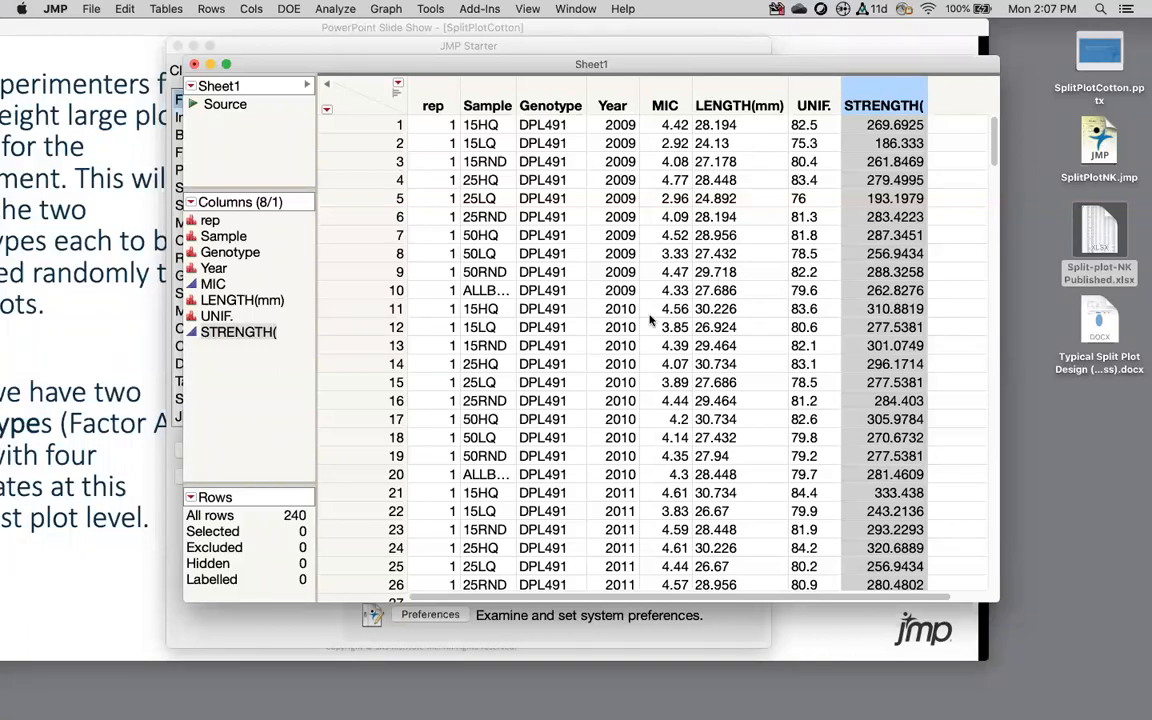
Step: Close Sheet1 without saving and close the JMP Starter window
left_click(194, 65)
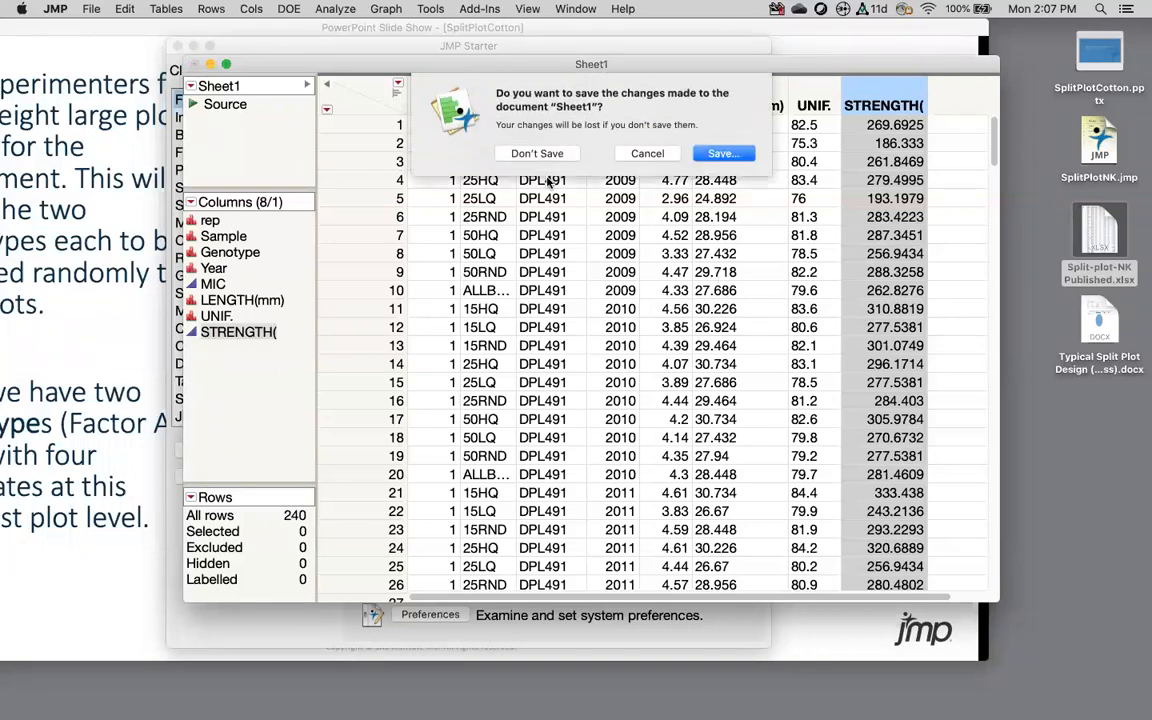
left_click(558, 155)
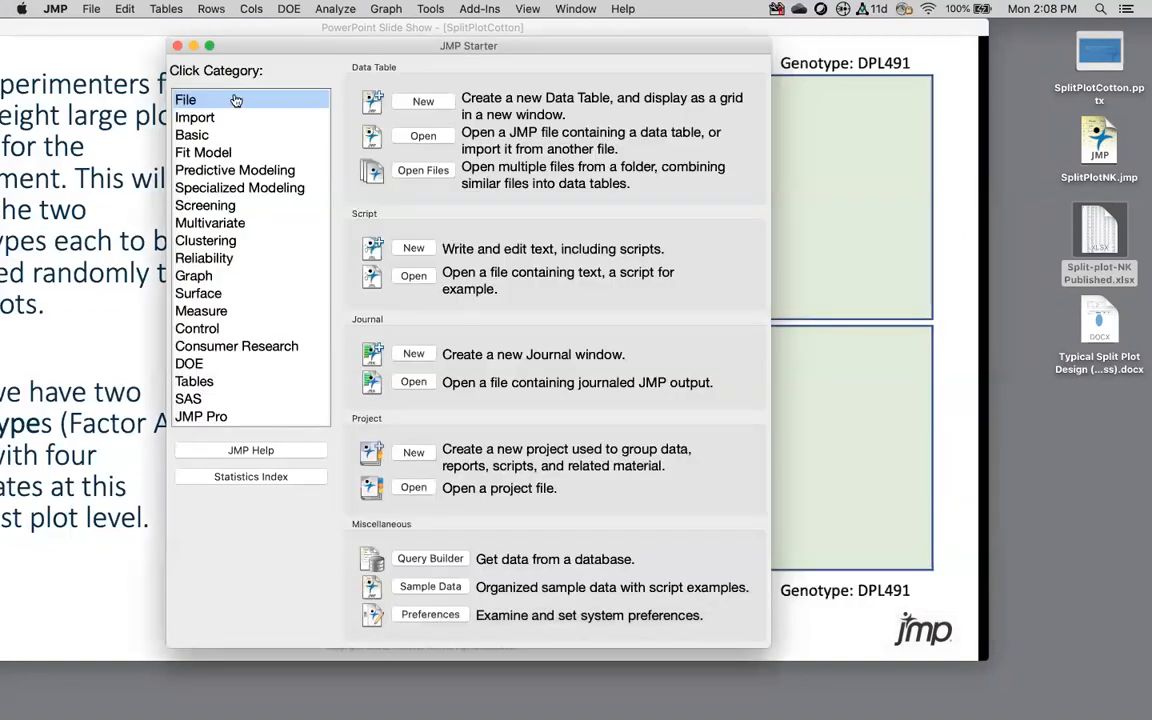
left_click(175, 46)
Step: Open SplitPlotNK.jmp from the desktop and arrange it beside the slide show
left_click(1088, 155)
double_click(1088, 155)
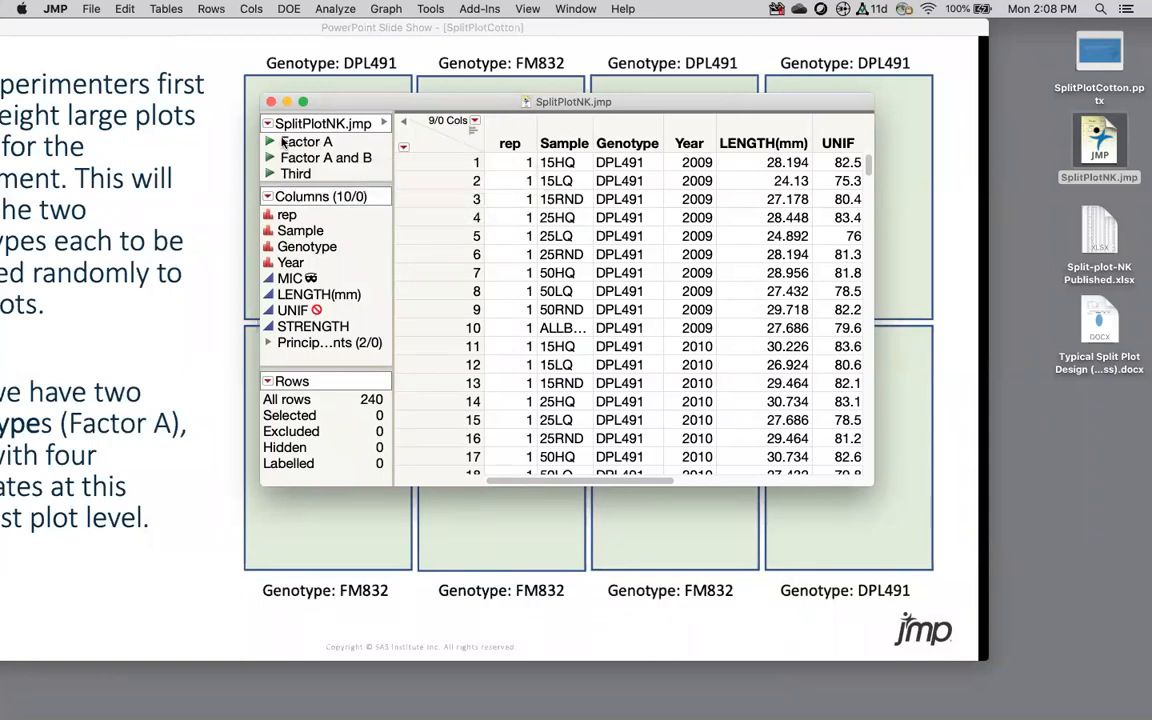
left_click_drag(451, 102, 709, 139)
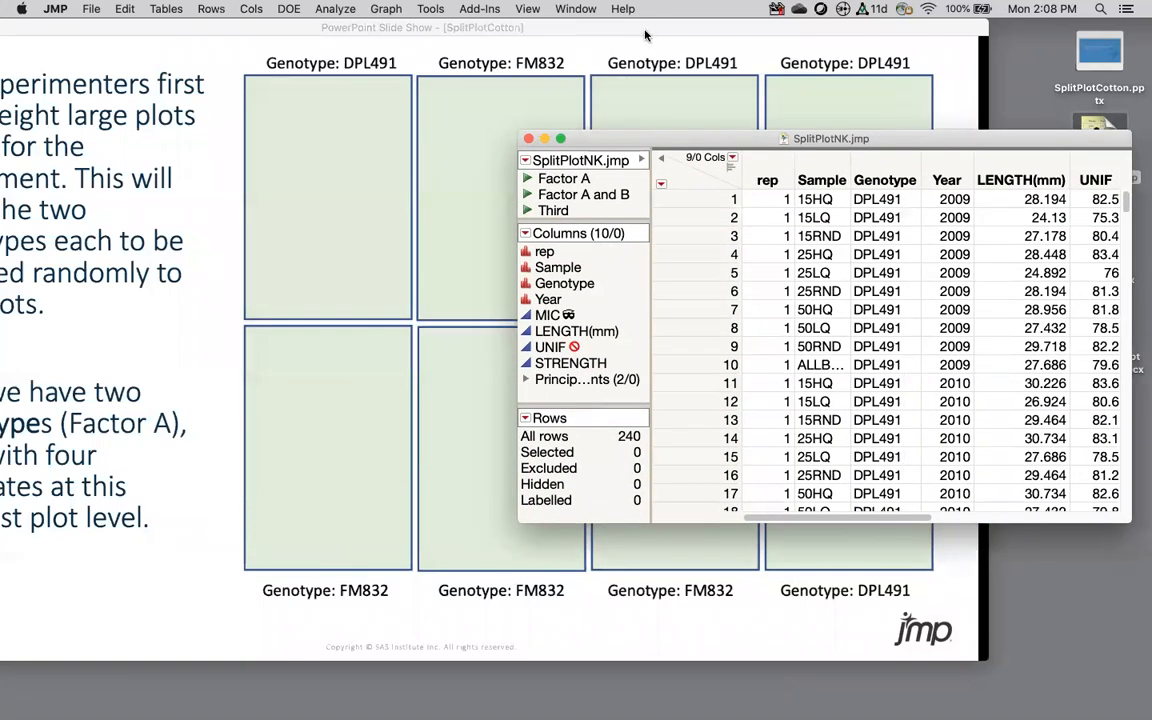
left_click_drag(643, 30, 753, 38)
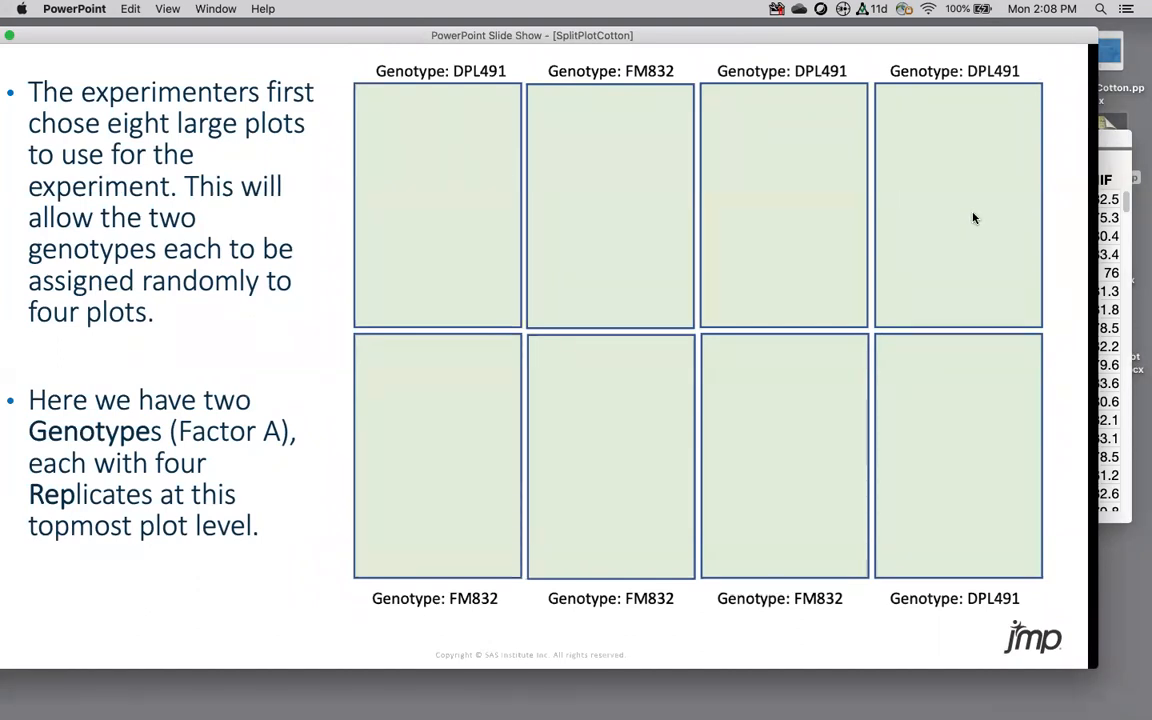
Step: Bring the SplitPlotNK.jmp table to the front and show the Analyze menu
left_click(1107, 142)
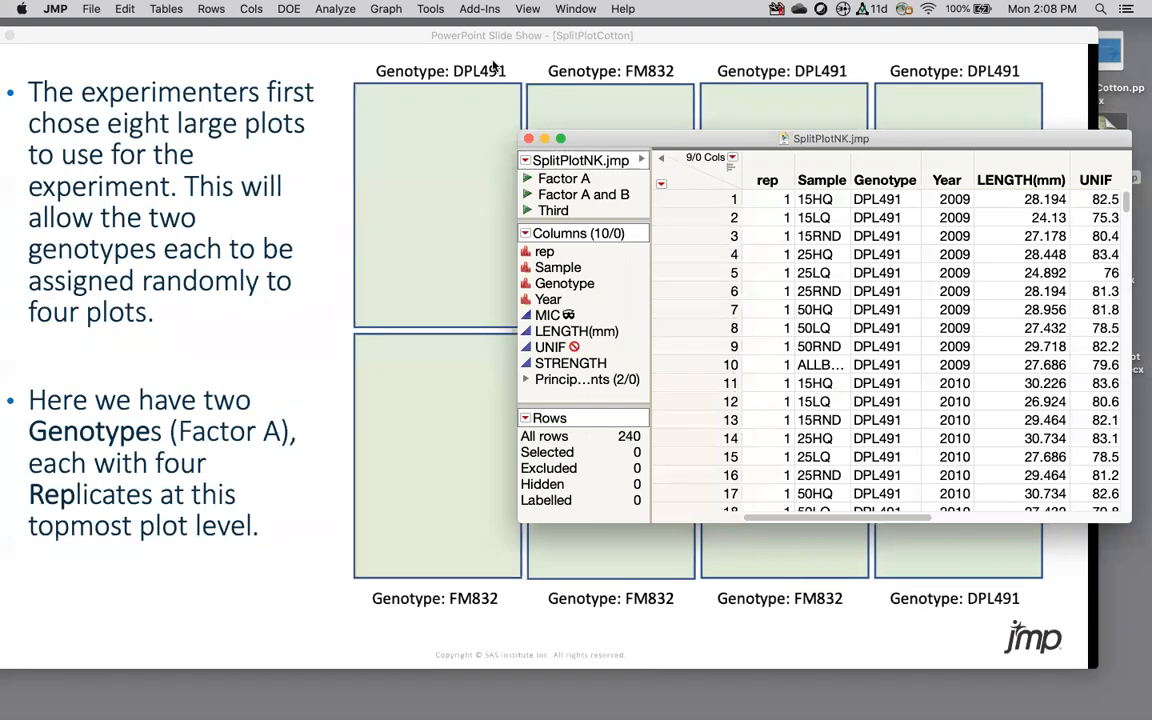
left_click(338, 10)
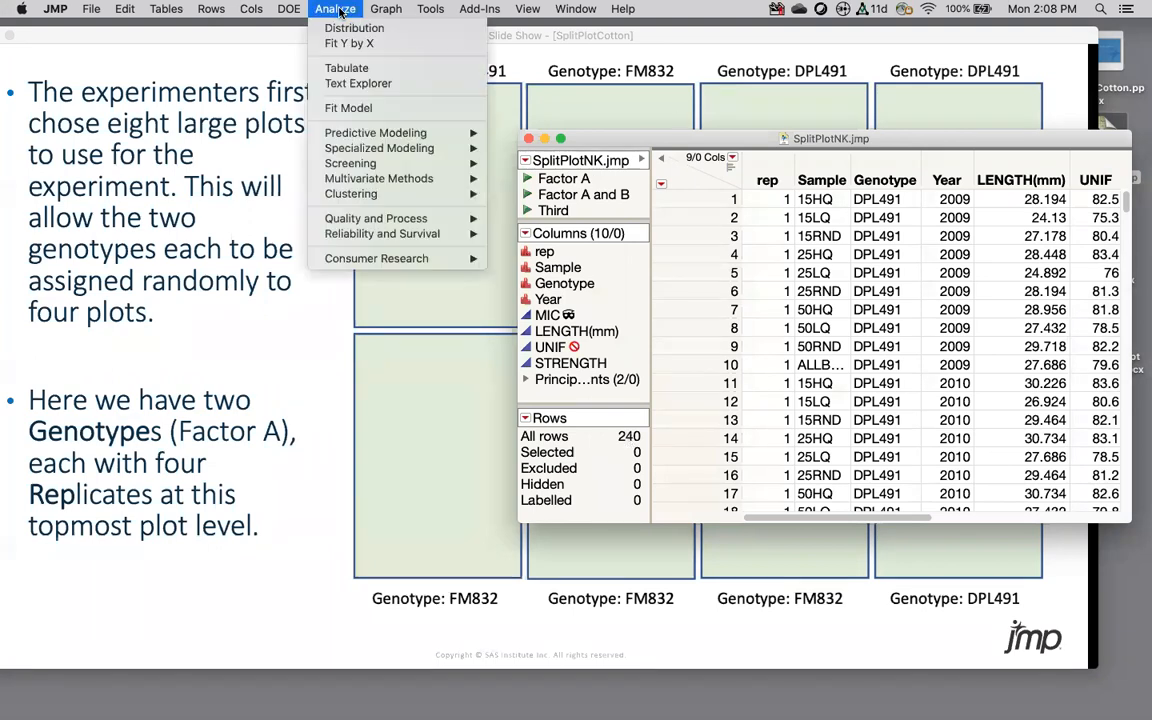
Step: Start Fit Model and assign STRENGTH as the Y response
left_click(350, 108)
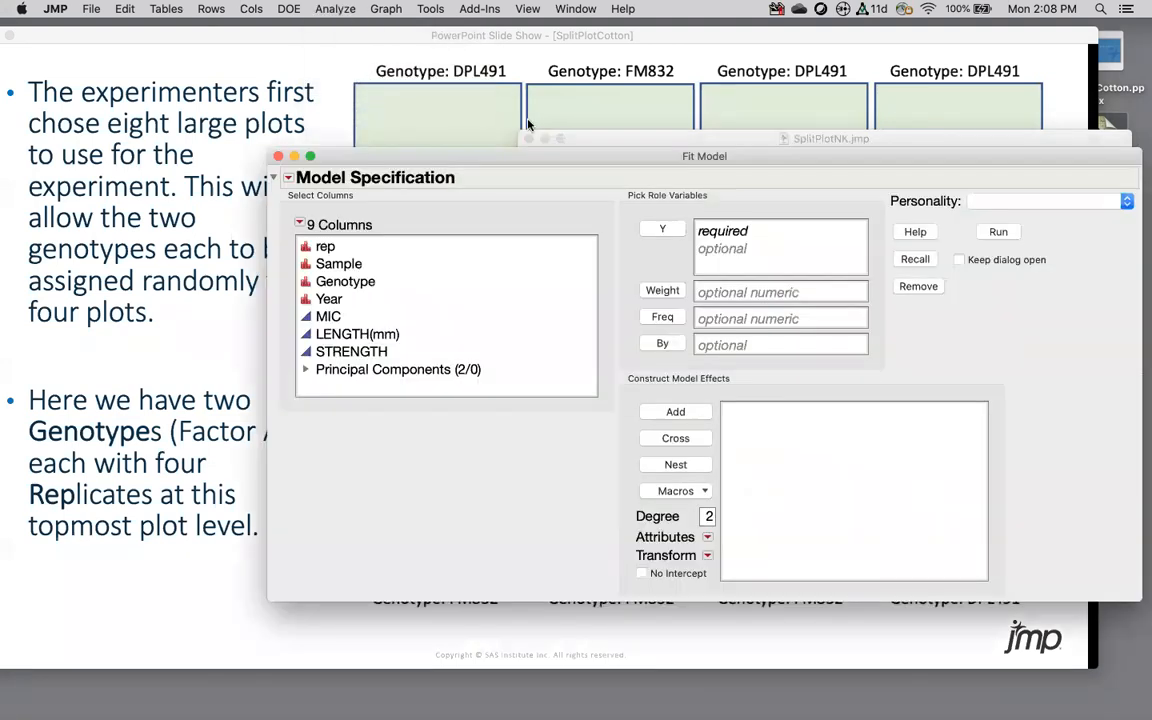
left_click_drag(521, 158, 390, 65)
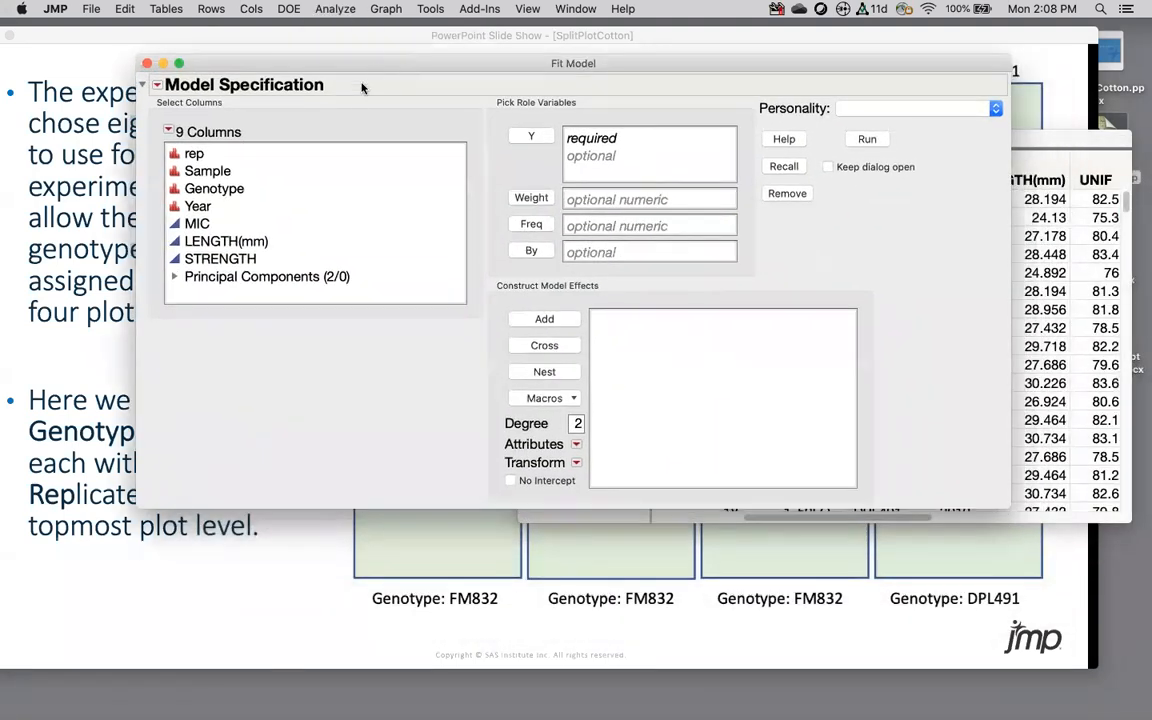
left_click(195, 258)
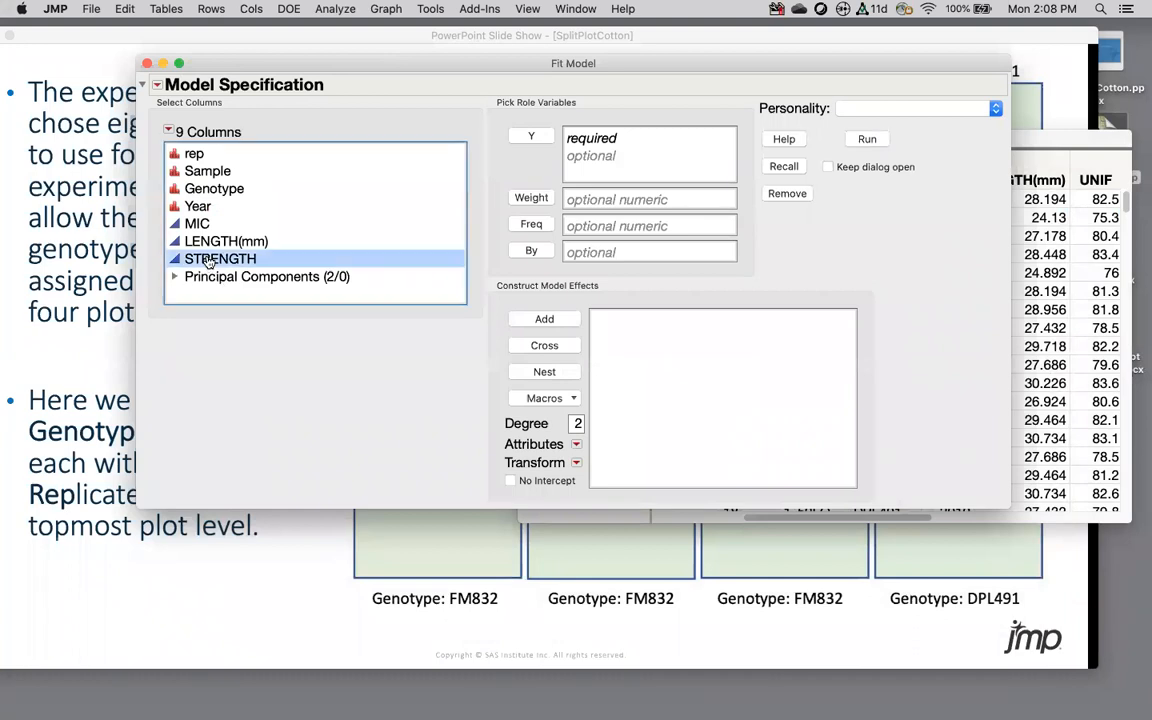
left_click(531, 135)
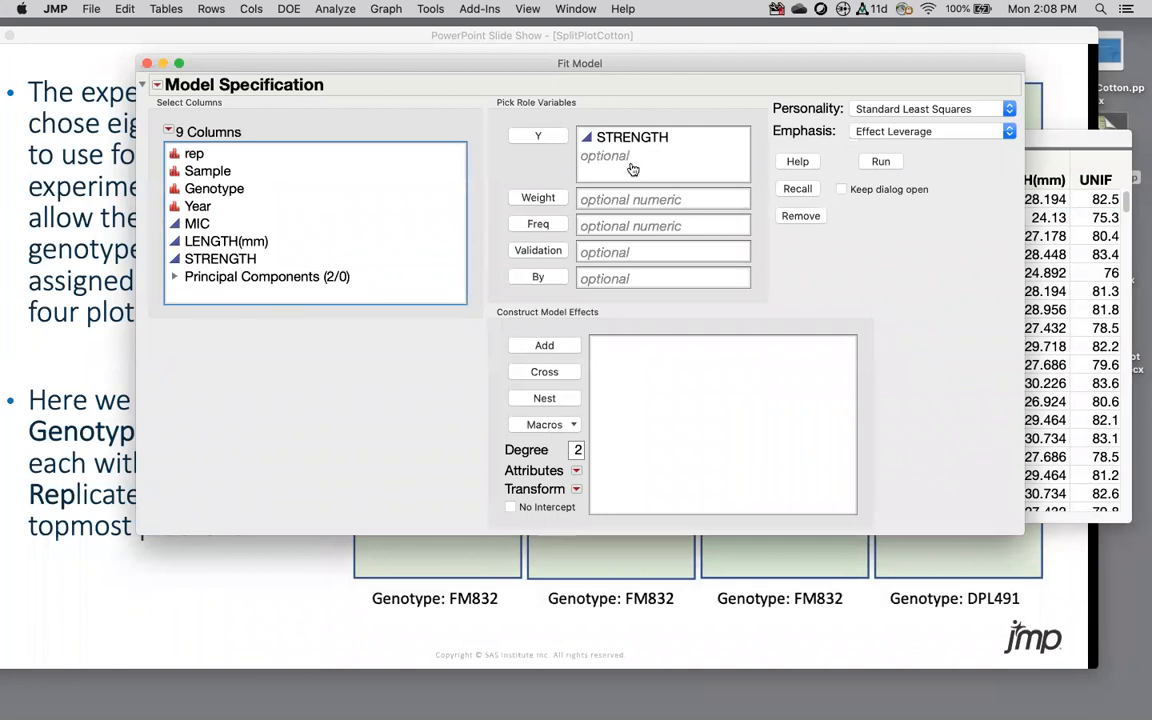
Step: Add MIC and LENGTH(mm) as responses, then remove them again
left_click(205, 225)
left_click(212, 243, "shift")
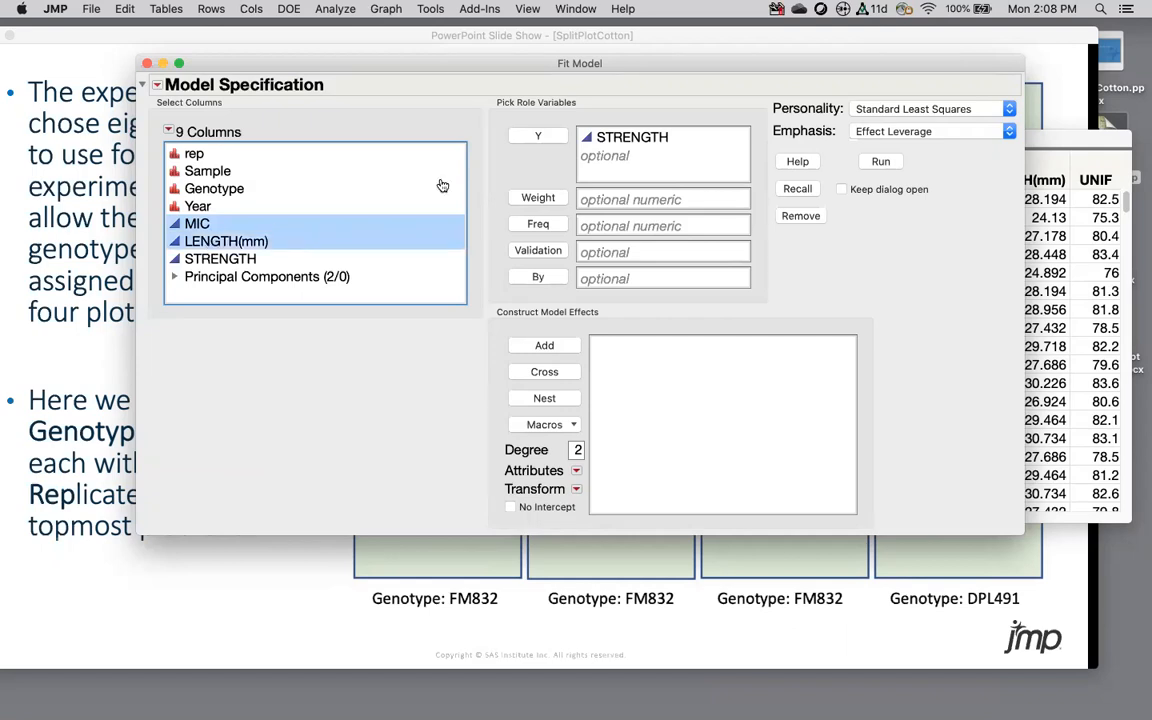
left_click(537, 136)
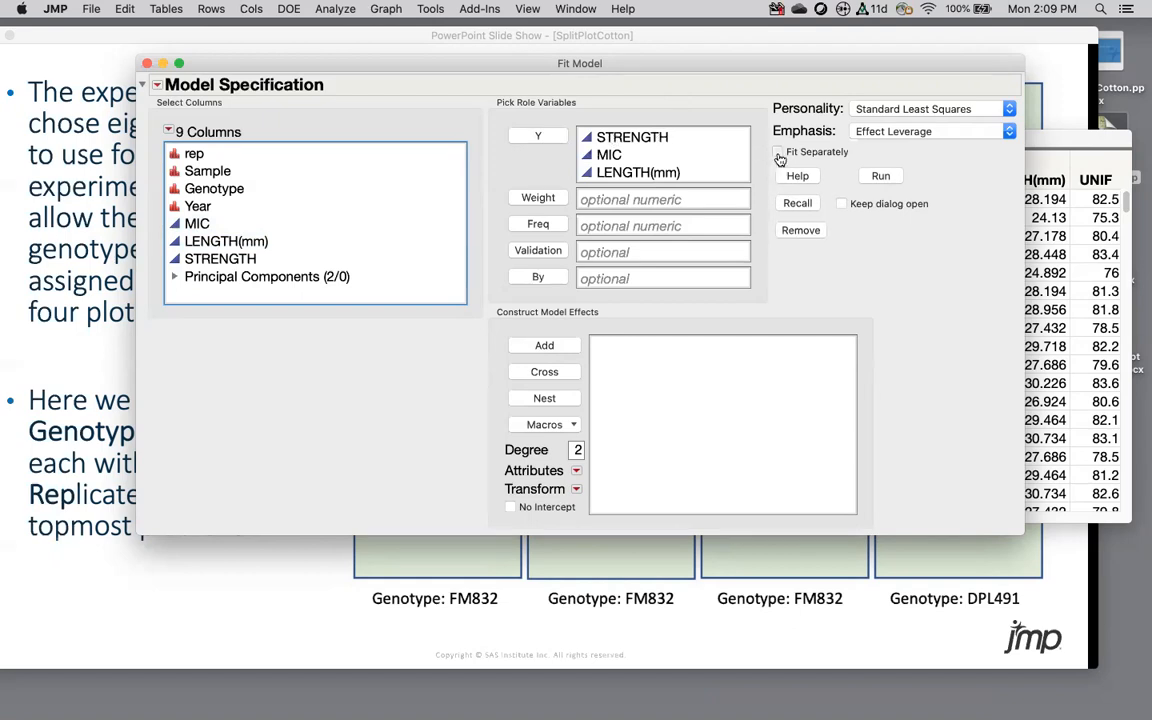
left_click(609, 155)
left_click(615, 172, "shift")
key("BackSpace")
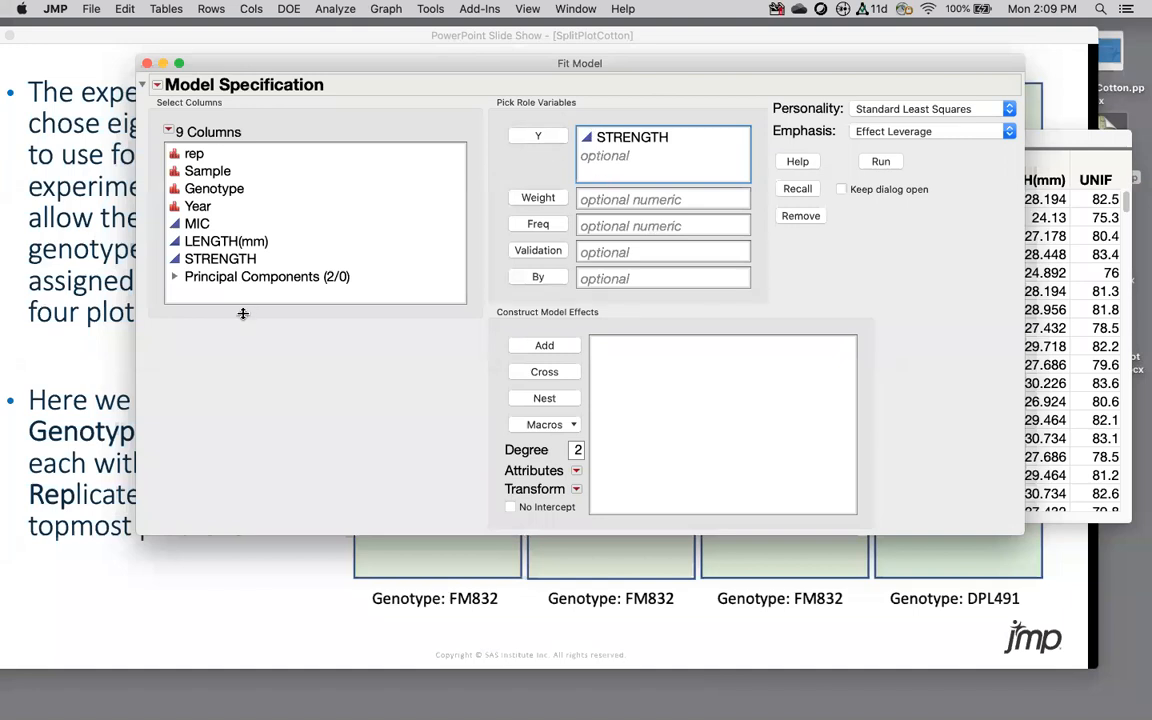
Step: Add Genotype as a model effect and move the Fit Model dialog right
left_click(214, 188)
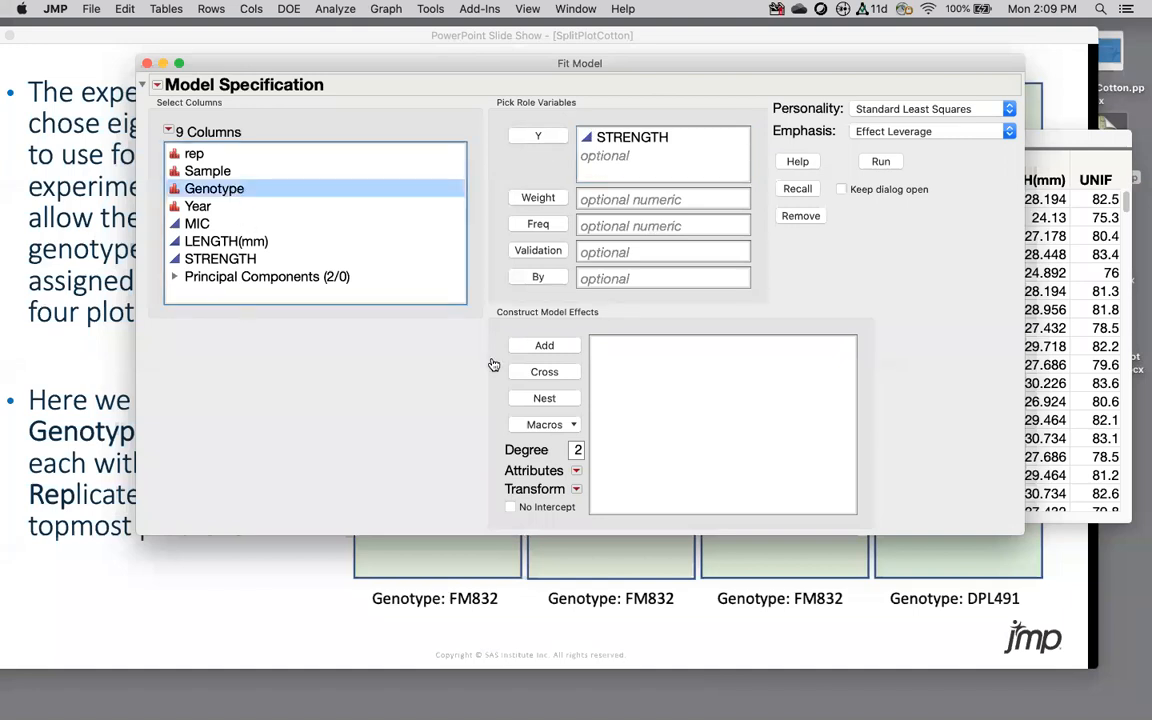
left_click(545, 346)
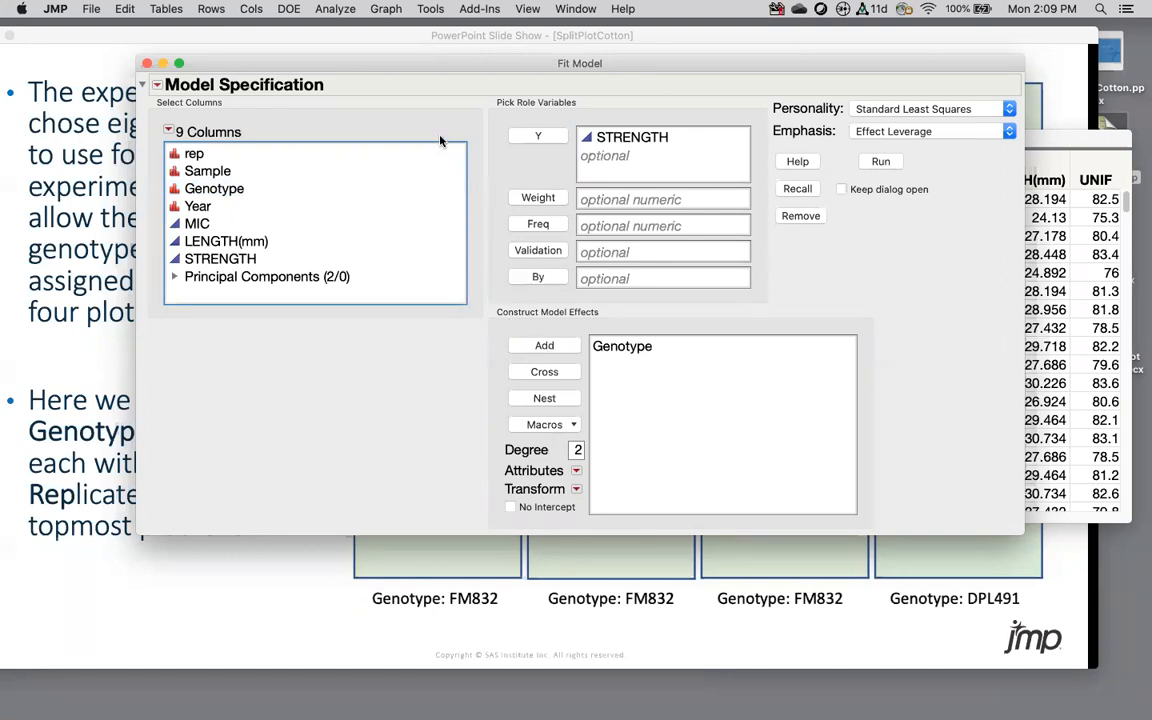
left_click(209, 157)
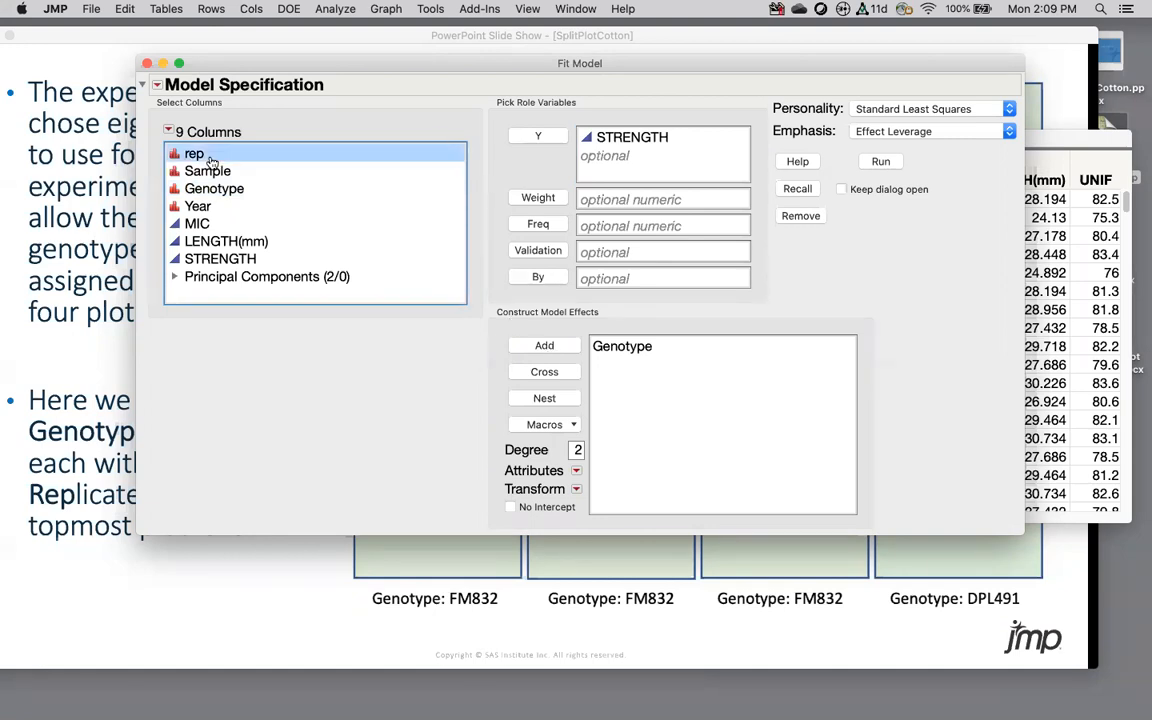
left_click_drag(507, 68, 837, 61)
Step: Bring the PowerPoint eight-plot genotype slide in front of the Fit Model dialog
left_click(516, 123)
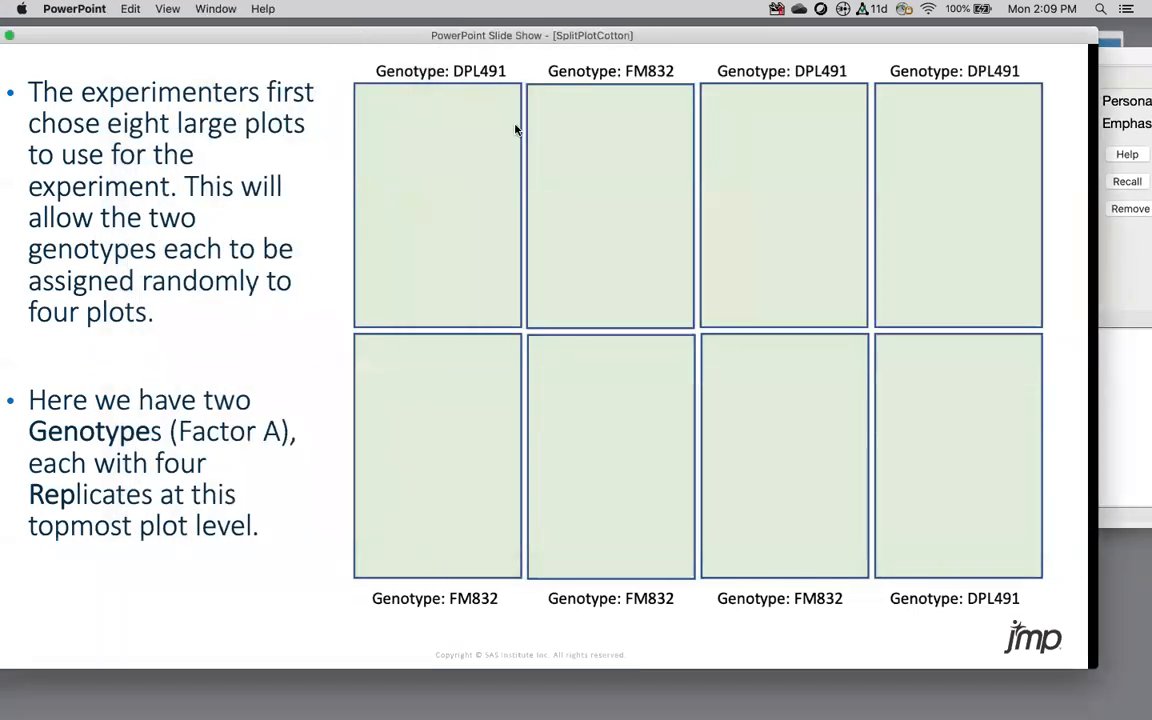
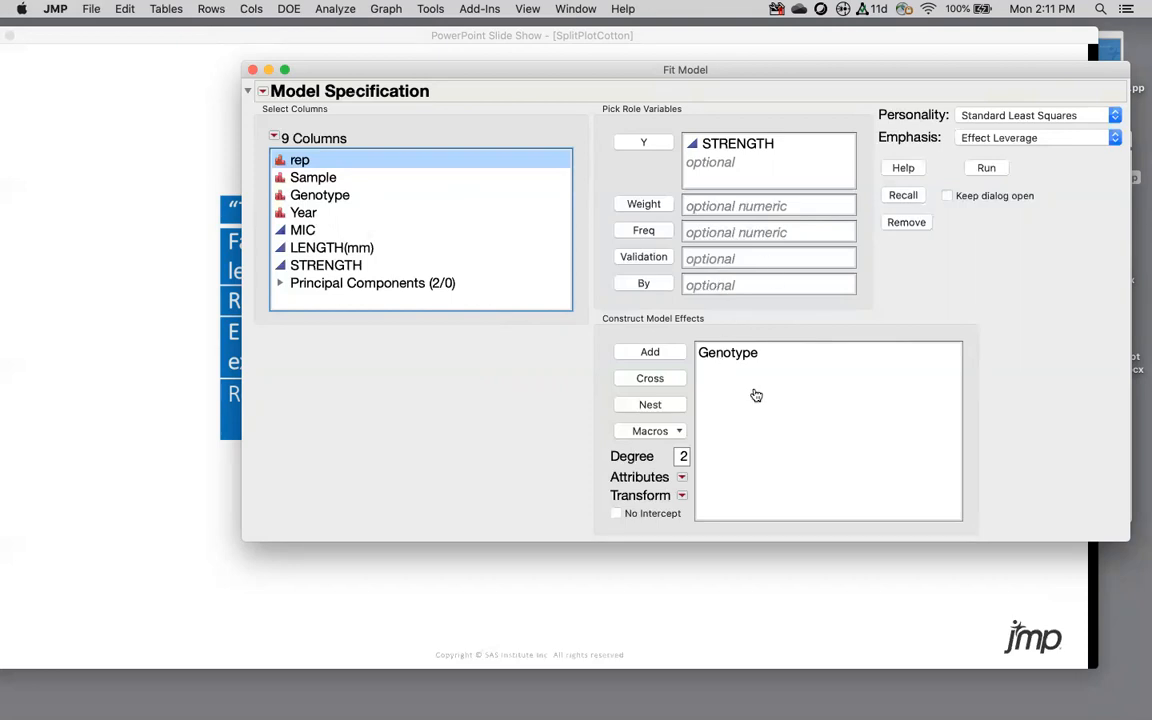
Step: Add rep as a model effect and mark it Random Effect, switching the fit to REML
left_click_drag(409, 68, 346, 63)
left_click(586, 348)
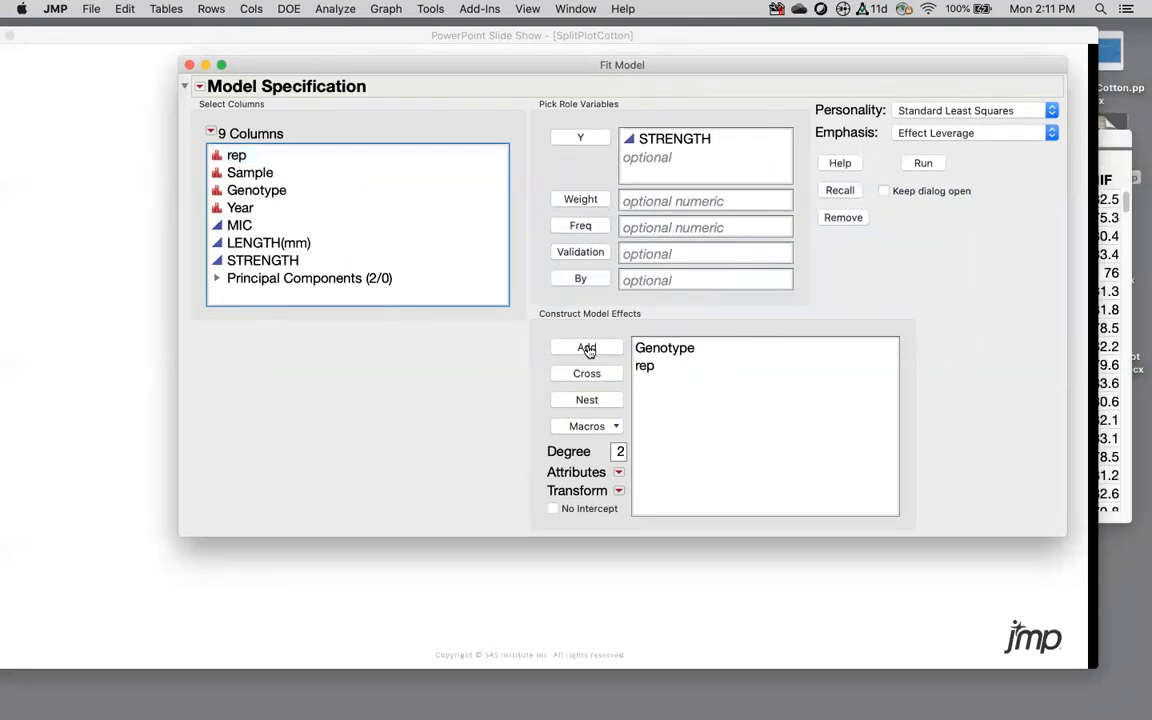
left_click(645, 368)
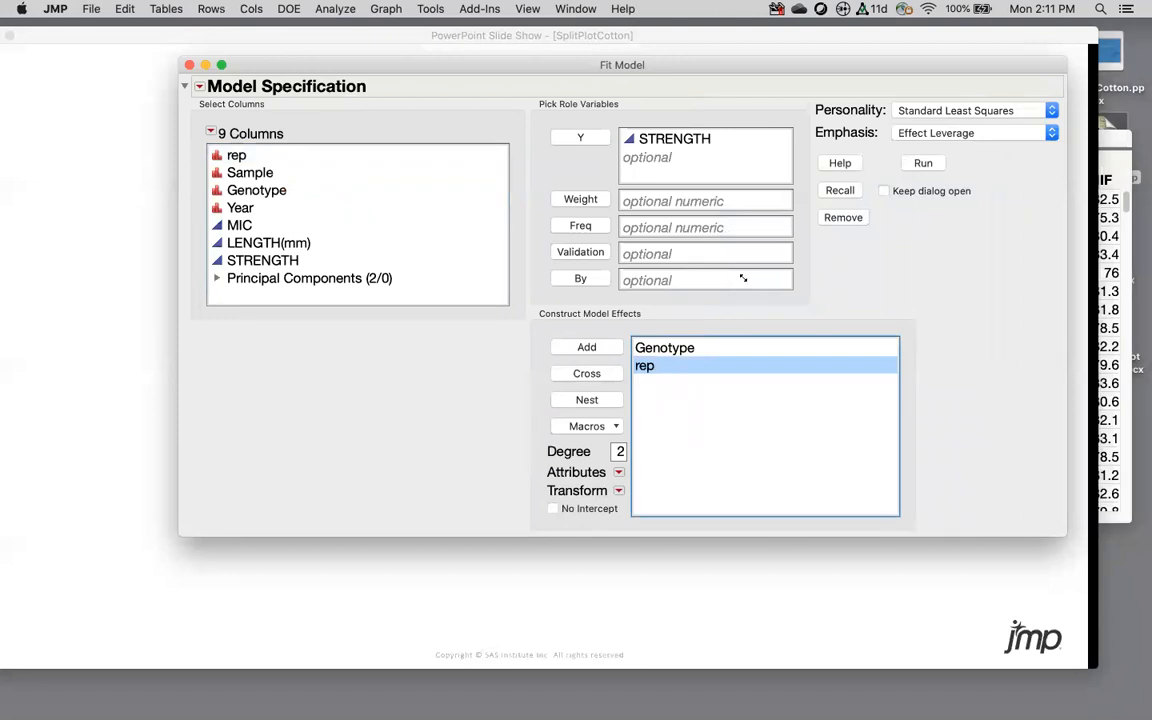
mouse_move(850, 88)
left_mouse_down()
mouse_move(800, 108)
mouse_move(1012, 134)
mouse_move(980, 69)
mouse_move(832, 95)
left_mouse_up()
key("Escape")
left_click(618, 472)
left_click(648, 485)
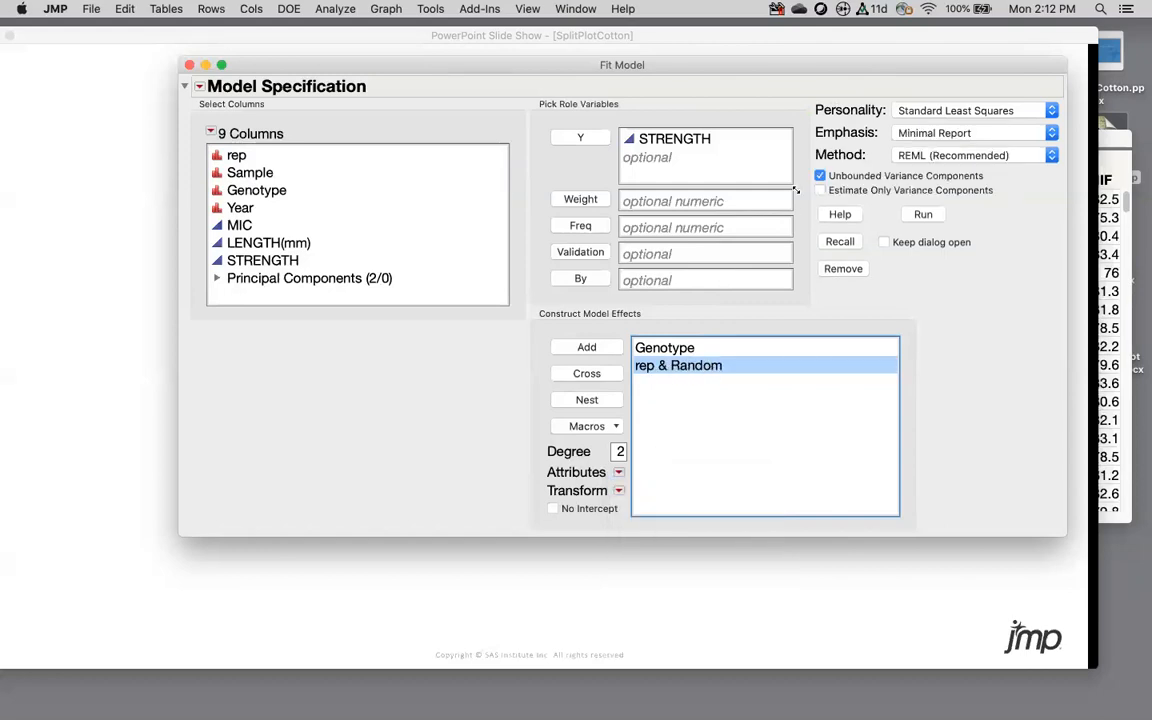
mouse_move(815, 122)
left_mouse_down()
mouse_move(907, 198)
mouse_move(1040, 135)
mouse_move(803, 133)
left_mouse_up()
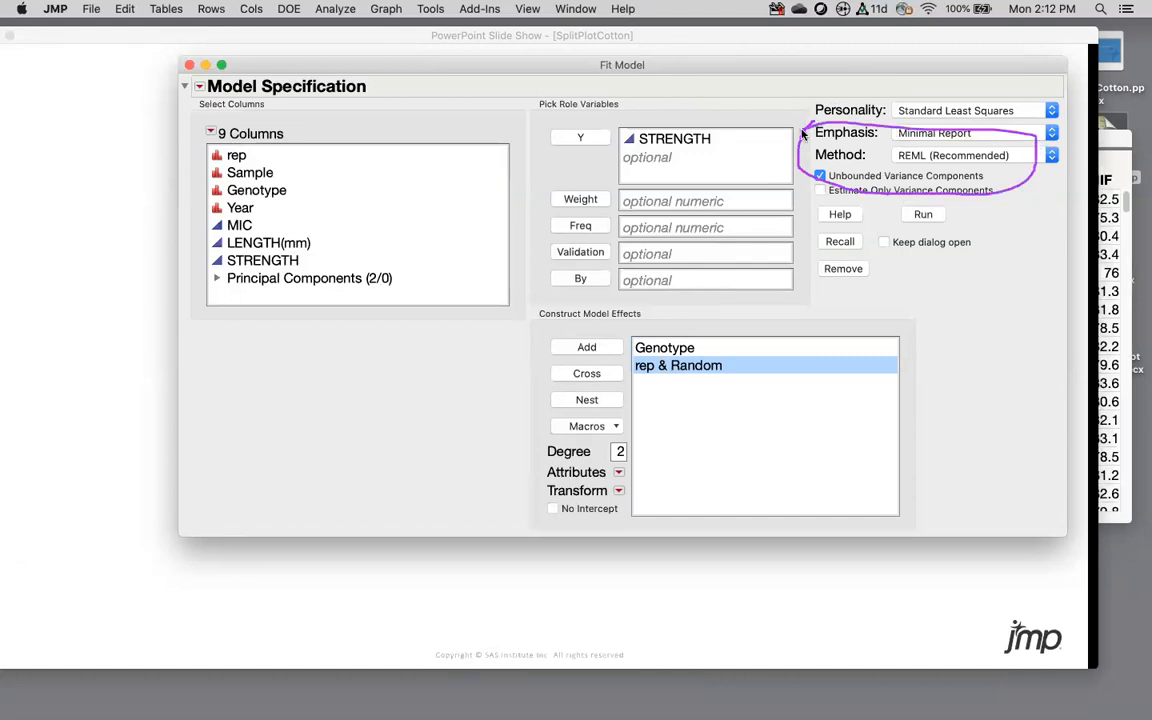
left_click(940, 157)
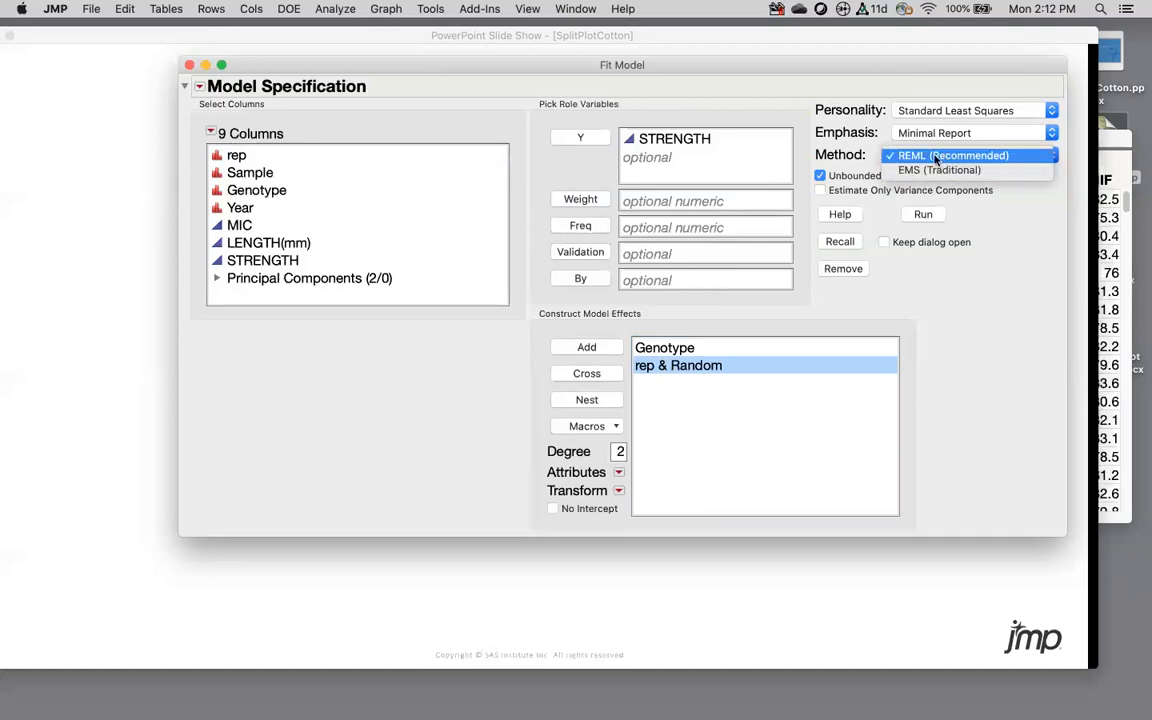
left_click(892, 220)
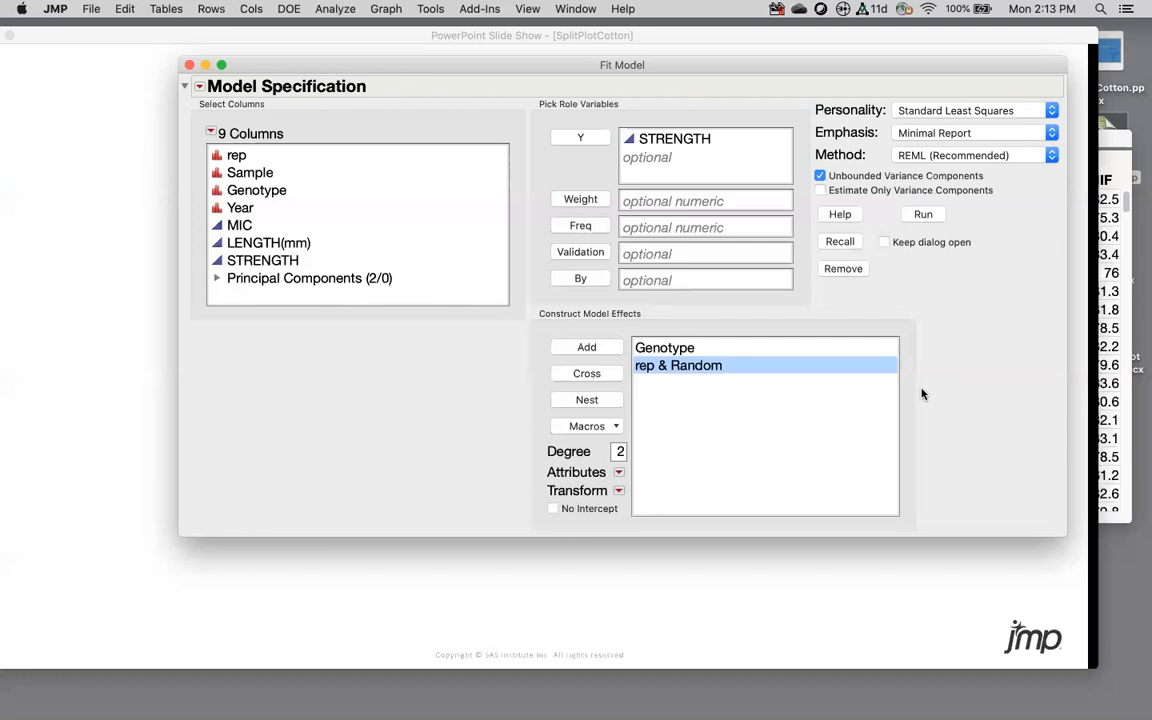
Step: Cross rep with Genotype into a rep*Genotype term, then delete it
left_click(667, 349)
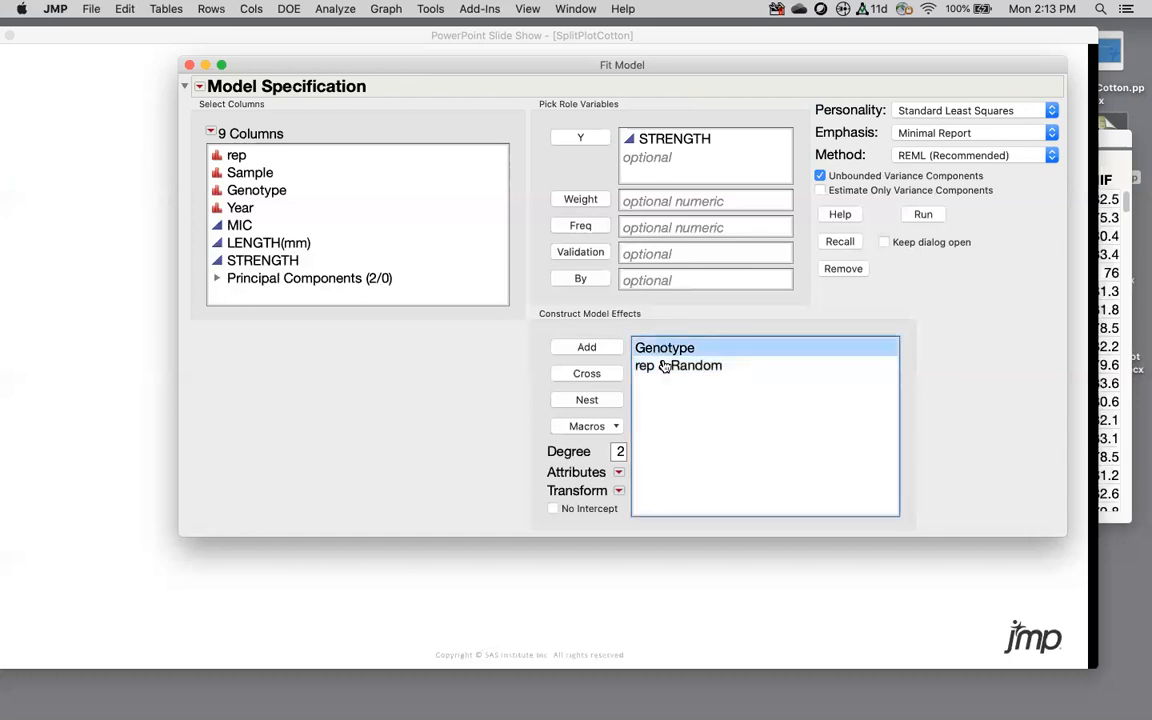
left_click(668, 367)
left_click(257, 191)
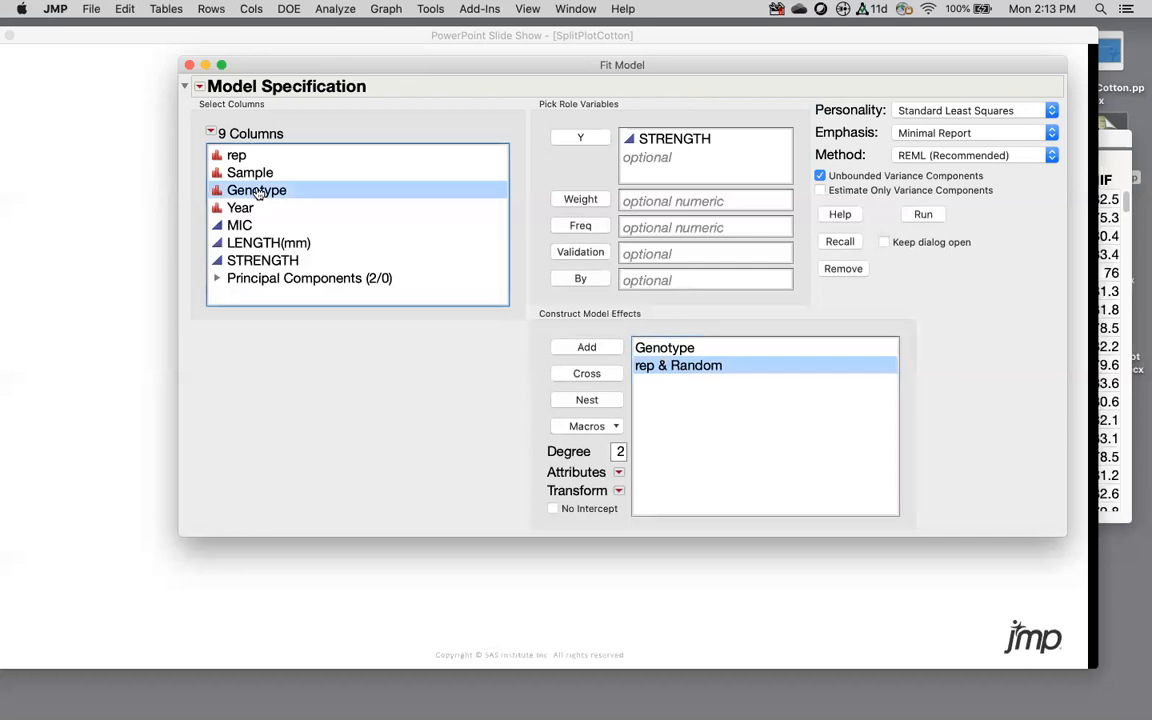
left_click(220, 155)
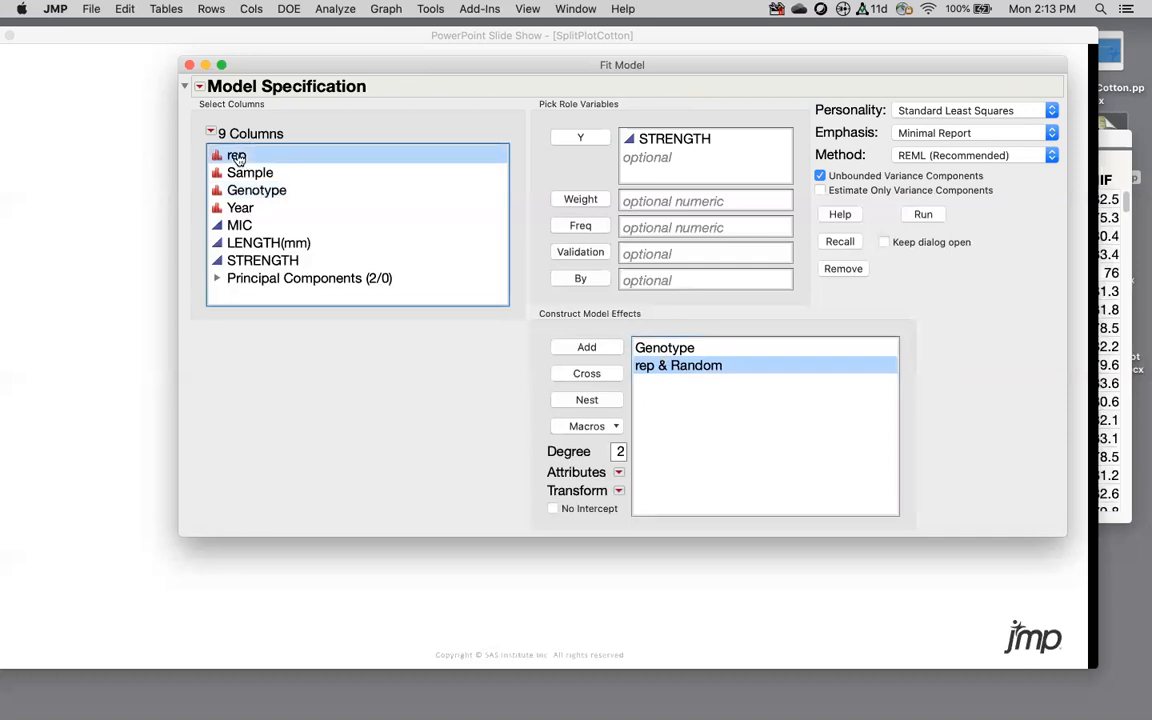
left_click(246, 191)
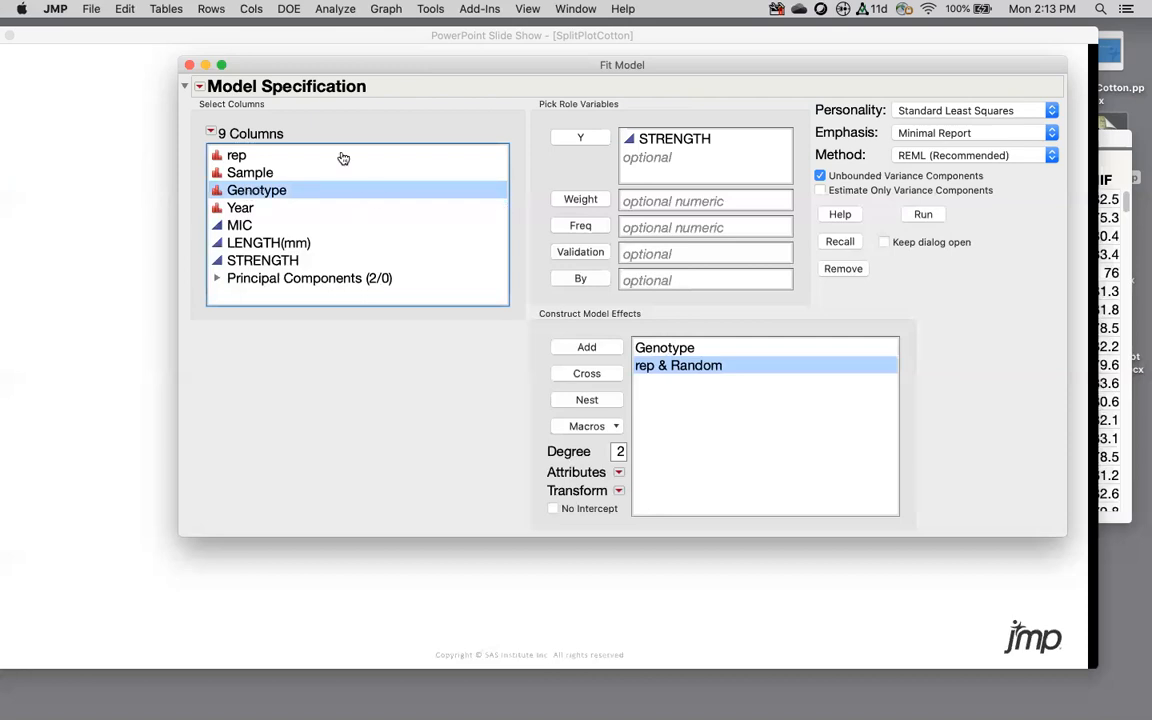
left_click(605, 377)
left_click(661, 383)
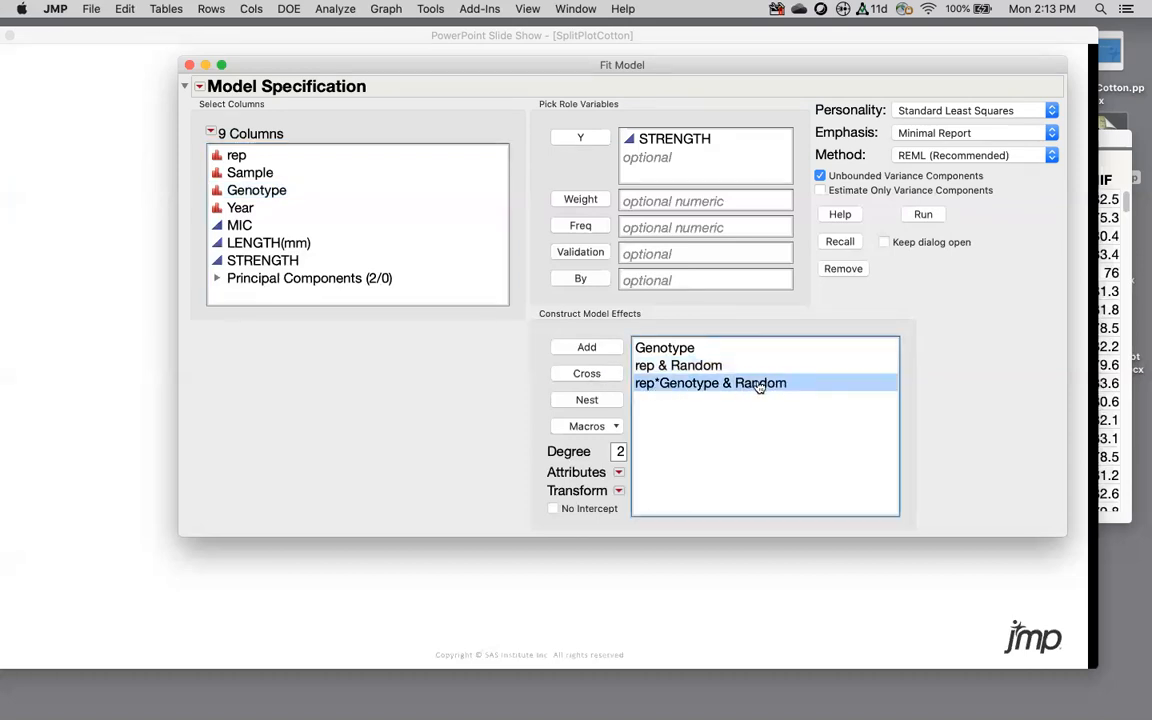
left_click(699, 366)
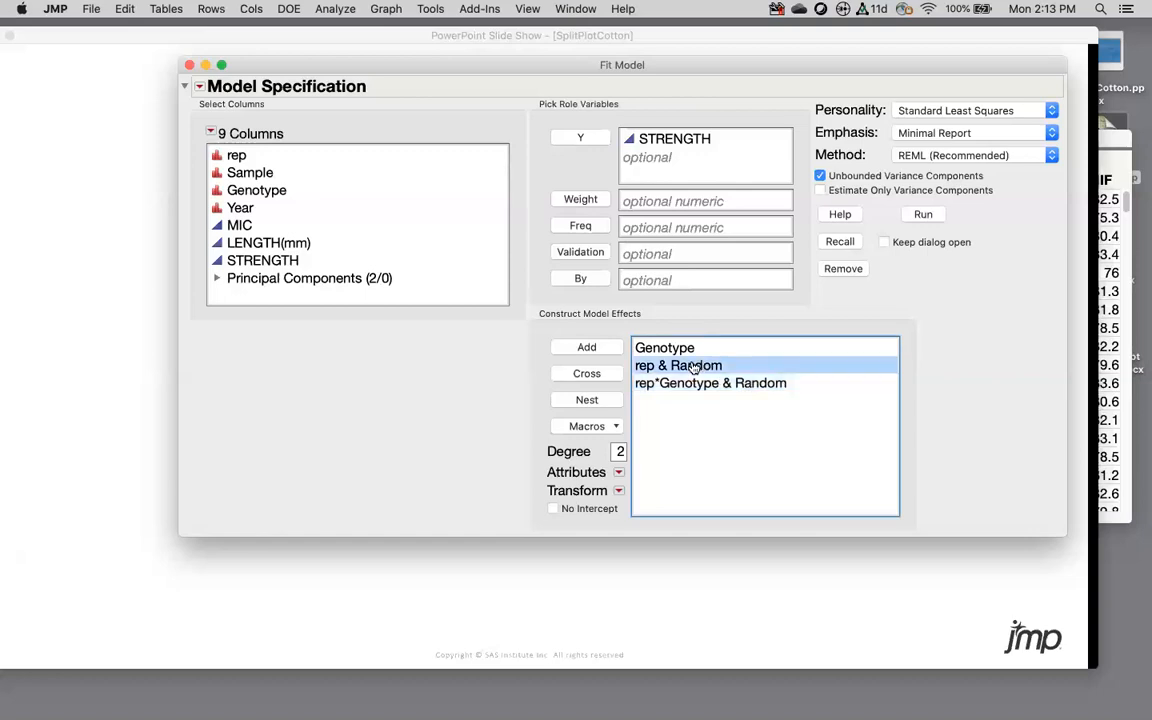
left_click(655, 388)
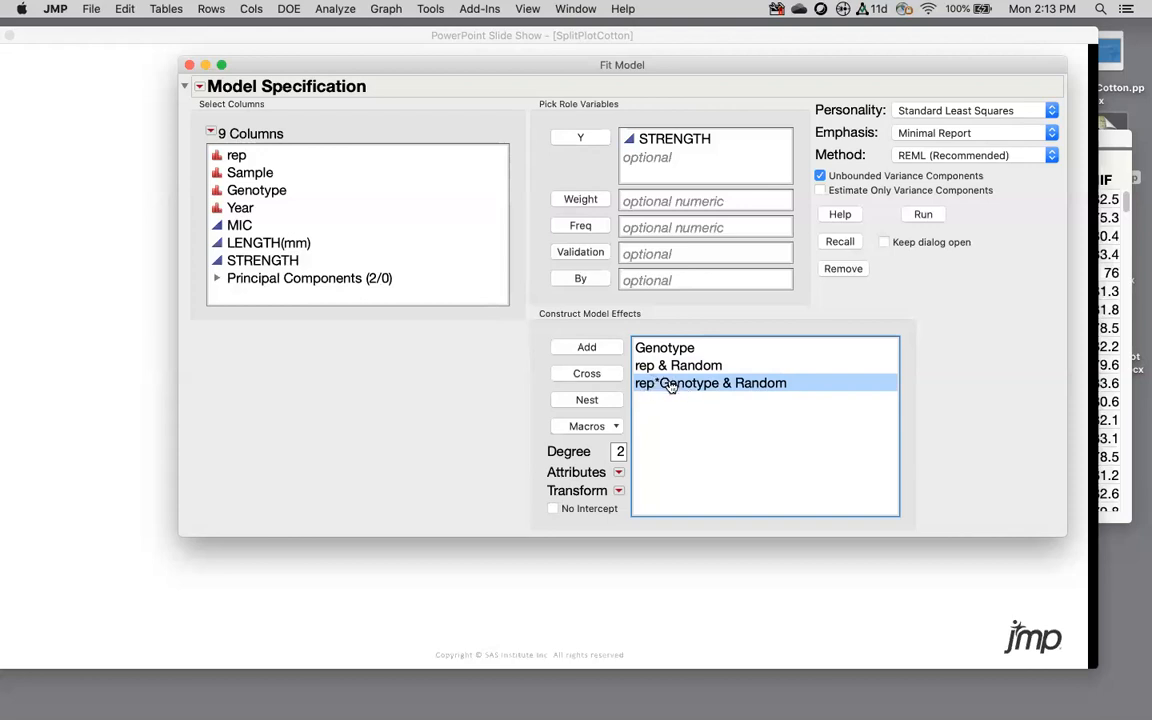
key("BackSpace")
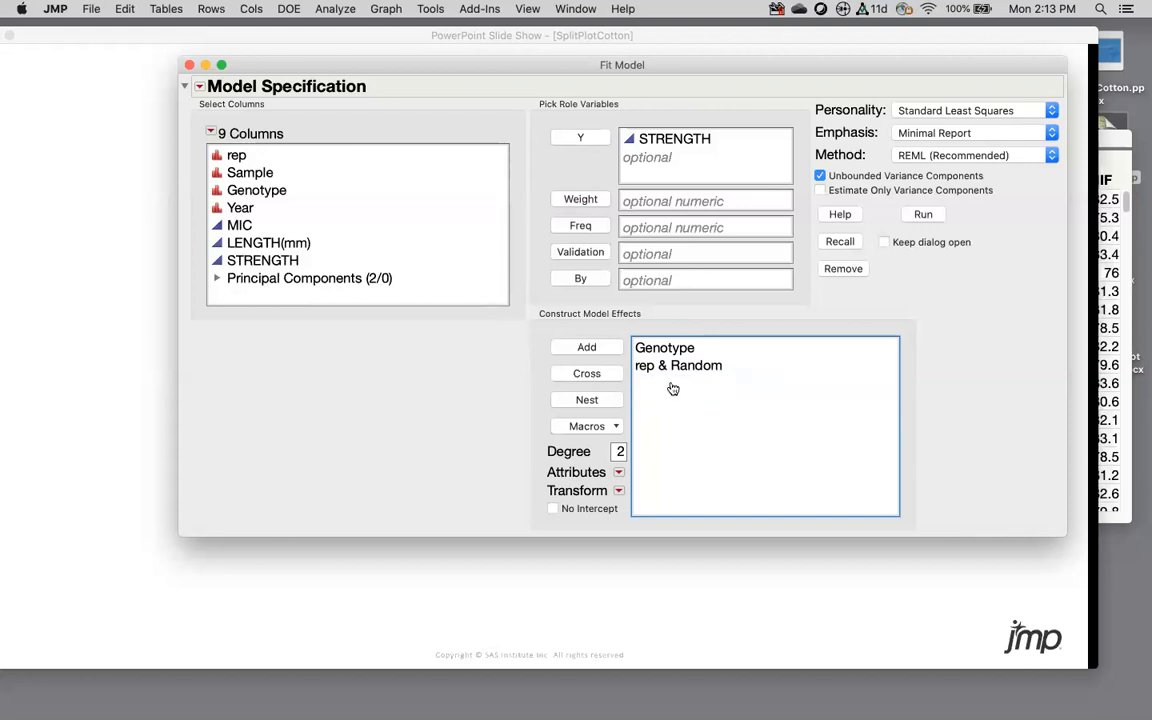
Step: Recreate the rep*Genotype interaction and mark it as a random effect
left_click(250, 188)
left_click(224, 153, "super")
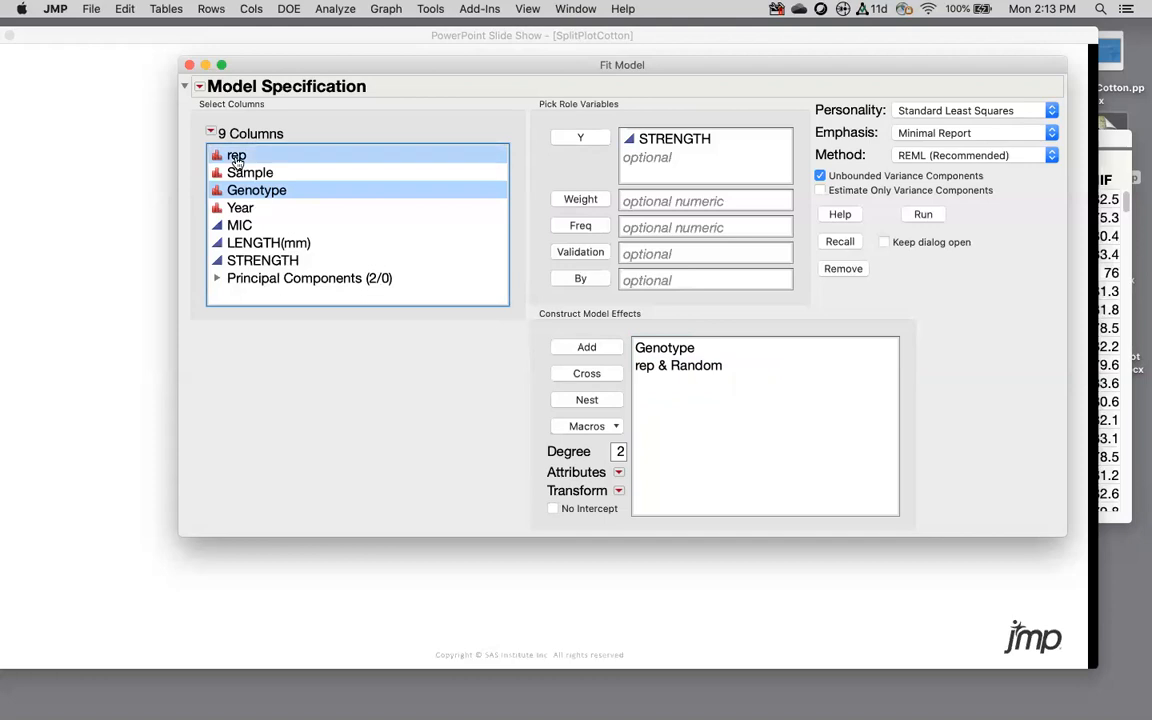
left_click(592, 376)
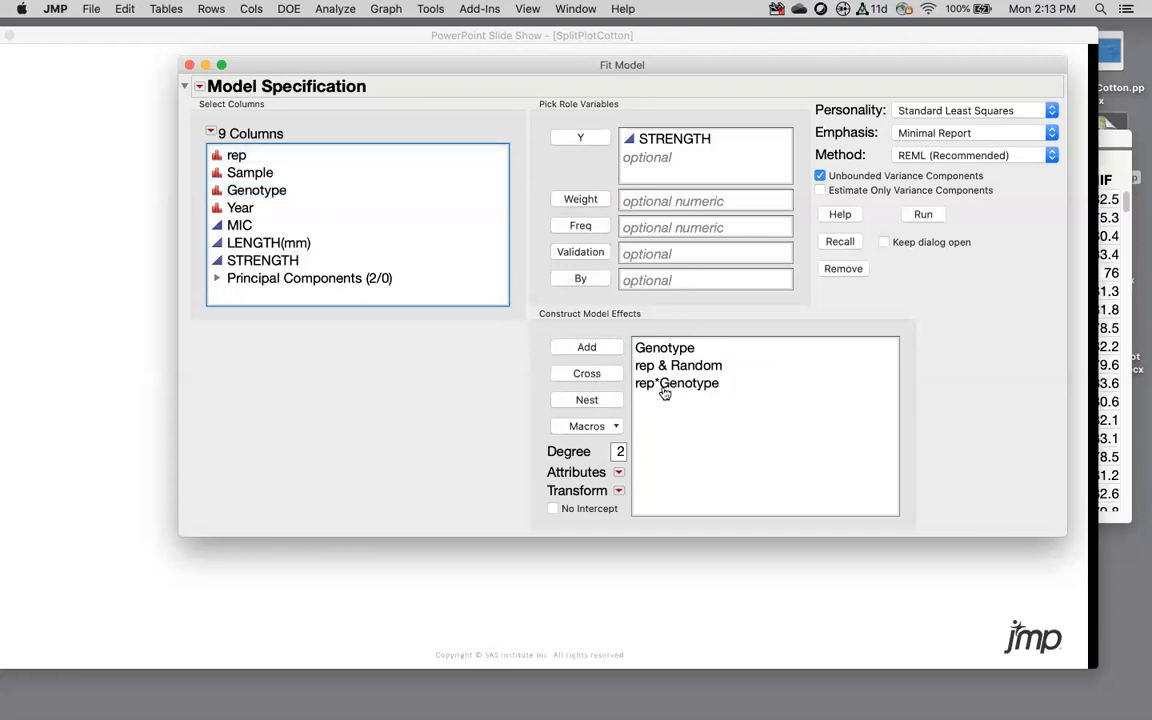
left_click(680, 370)
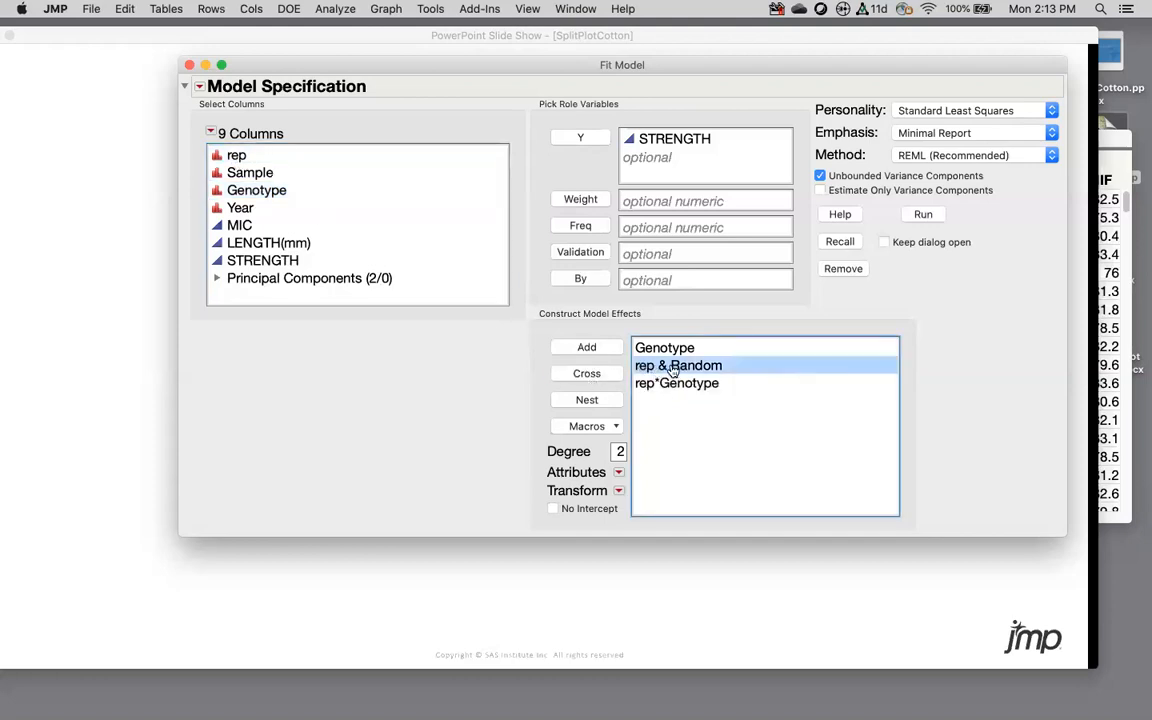
left_click(656, 388)
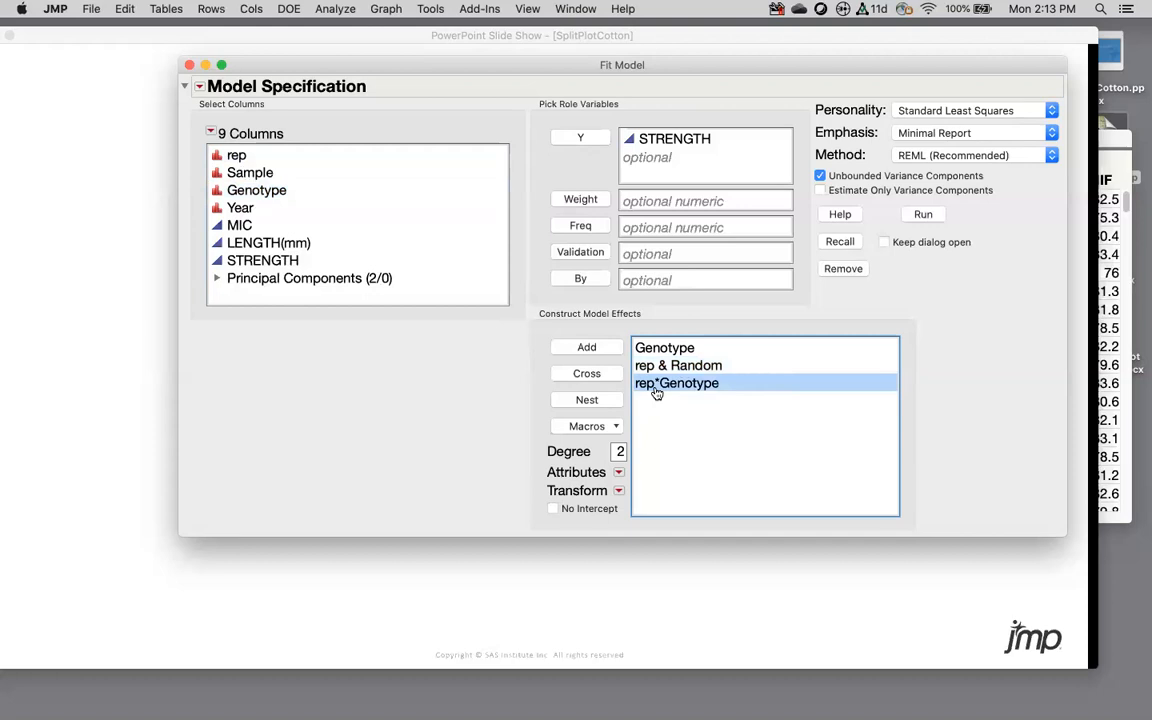
left_click(617, 476)
left_click(631, 480)
Step: With Keep dialog open checked, run the REML fit of STRENGTH on Genotype, rep and rep*Genotype
left_click_drag(604, 62, 780, 140)
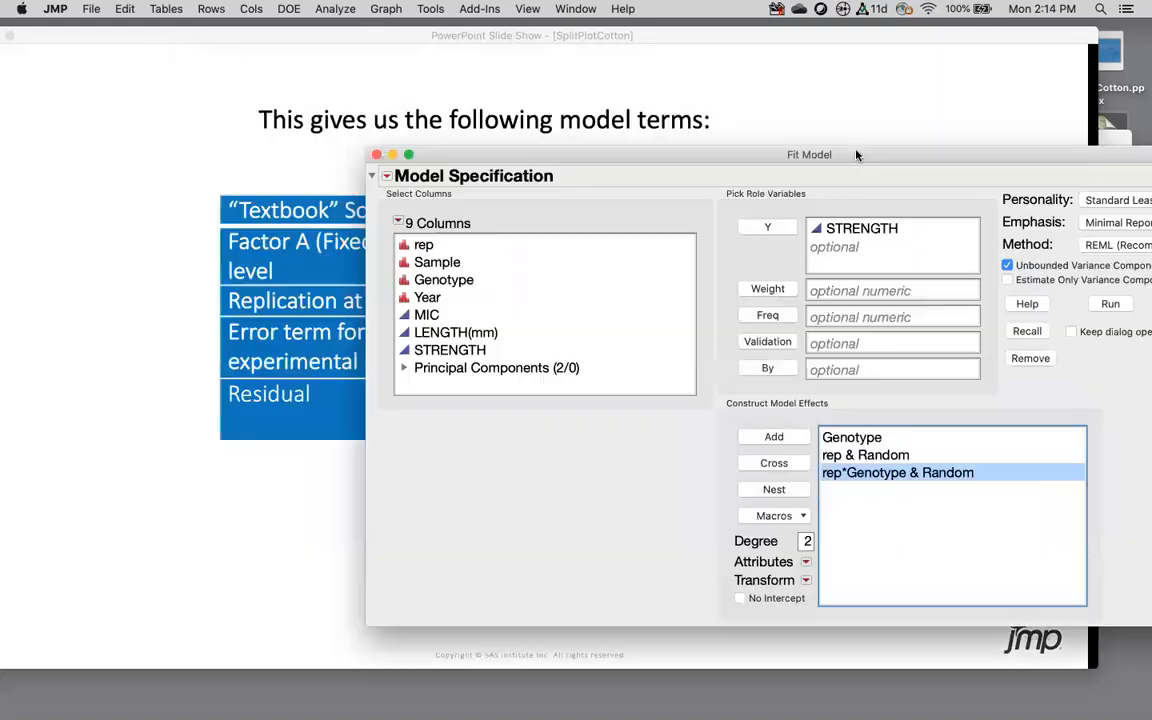
left_click(465, 210)
left_click(1110, 400)
left_click_drag(960, 158, 811, 103)
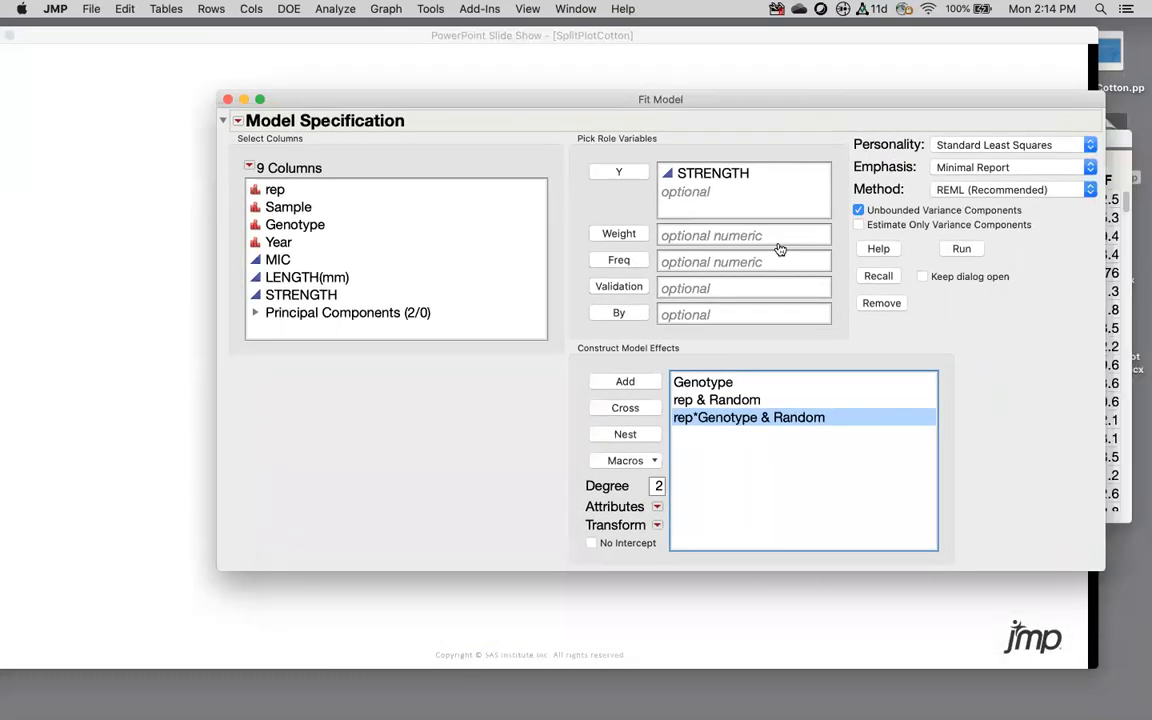
left_click(703, 382)
left_click(723, 401)
left_click(722, 418)
left_click(923, 278)
left_click_drag(880, 100, 698, 46)
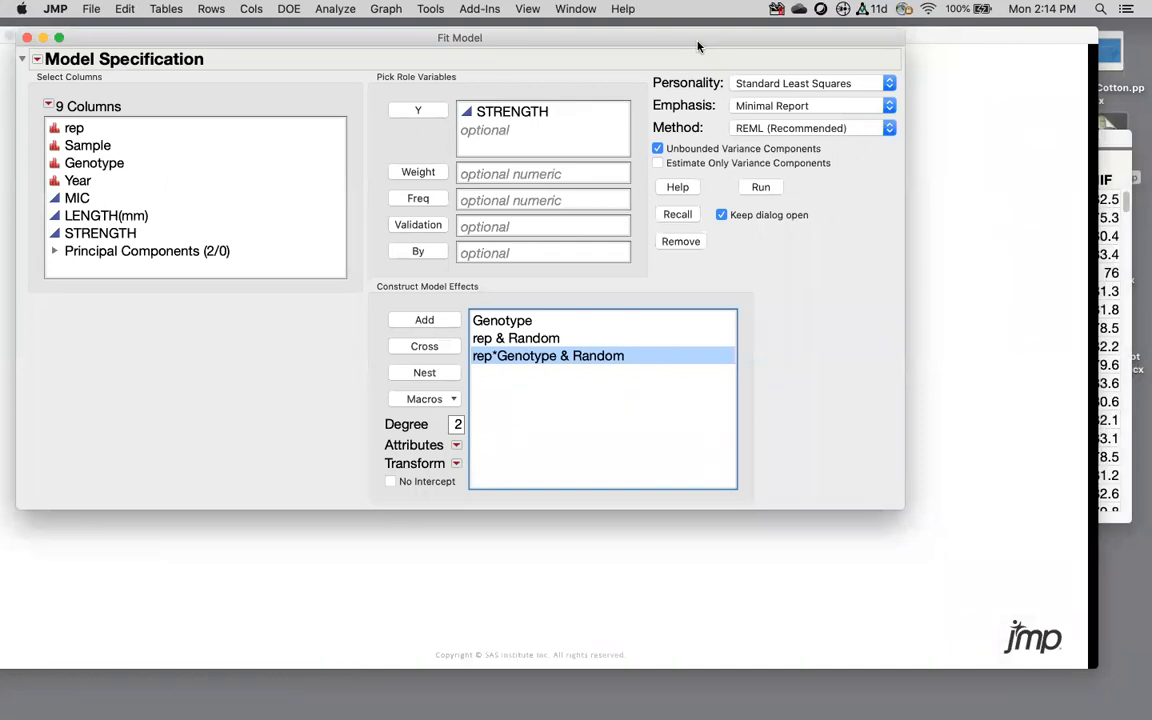
left_click(761, 187)
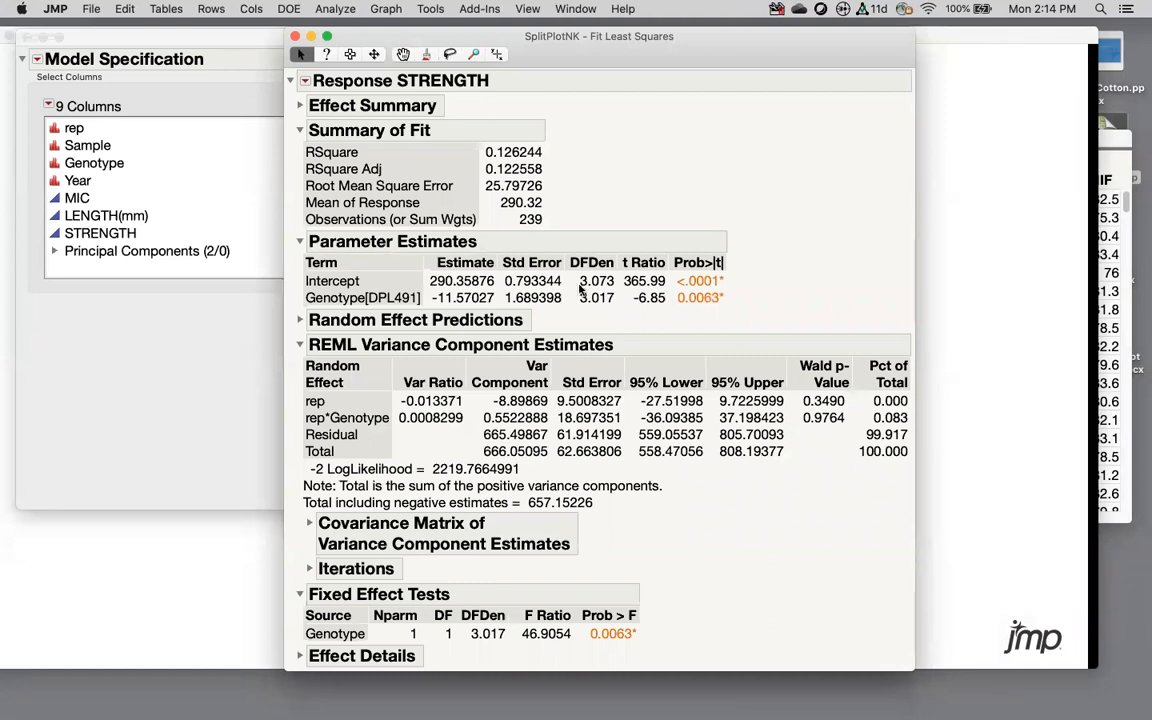
Step: Highlight the Genotype[DPL491] estimate and its 0.0063 p-value, then expand Random Effect Predictions
mouse_move(296, 296)
left_mouse_down()
mouse_move(296, 312)
mouse_move(345, 318)
mouse_move(438, 300)
mouse_move(296, 291)
left_mouse_up()
left_click_drag(495, 222, 397, 287)
mouse_move(489, 299)
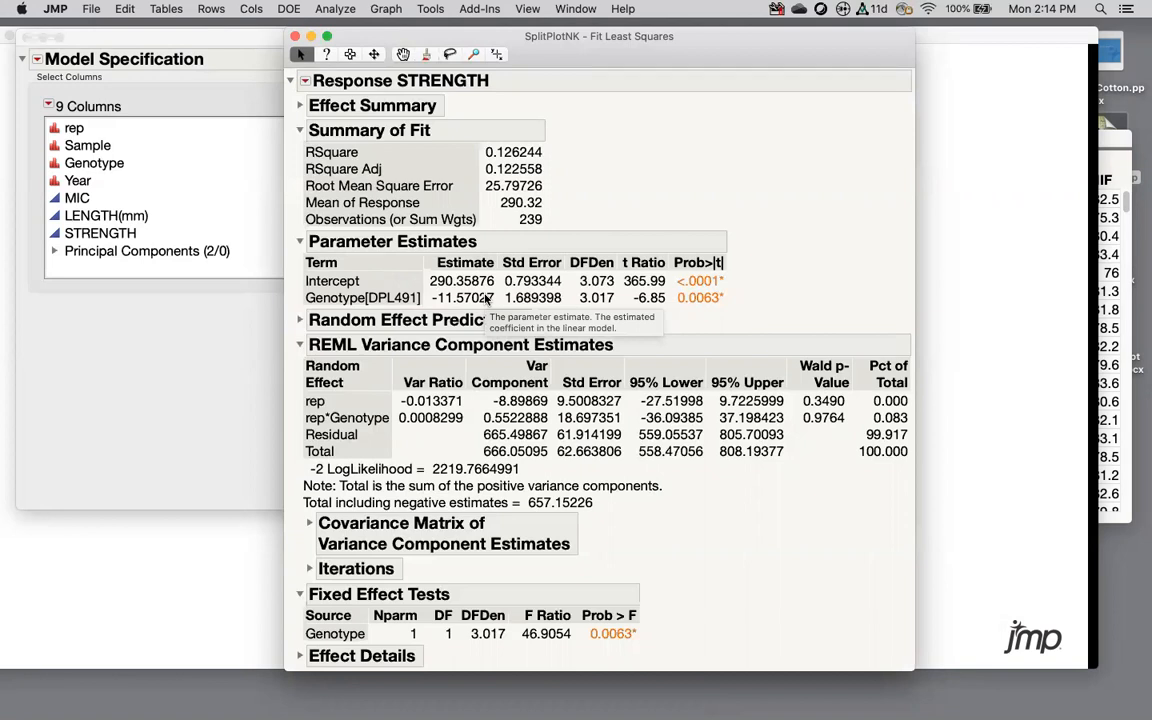
mouse_move(759, 292)
left_mouse_down()
mouse_move(680, 293)
mouse_move(734, 314)
mouse_move(737, 283)
left_mouse_up()
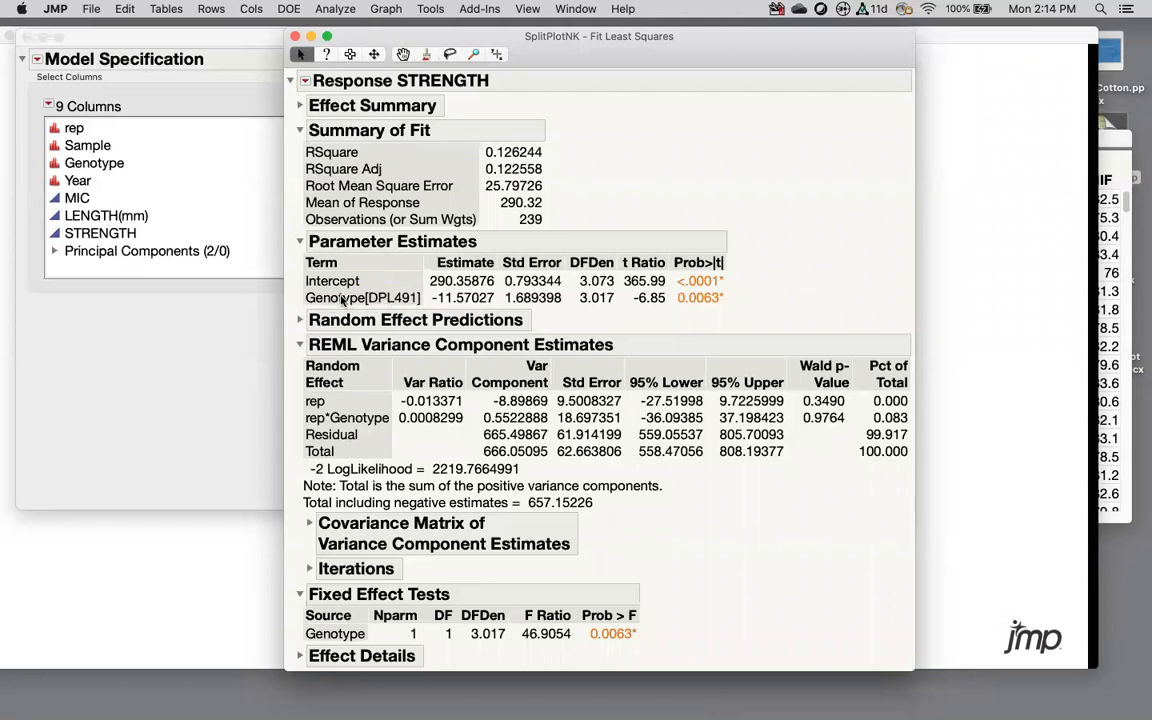
mouse_move(401, 281)
left_mouse_down()
mouse_move(361, 287)
mouse_move(425, 295)
mouse_move(380, 285)
left_mouse_up()
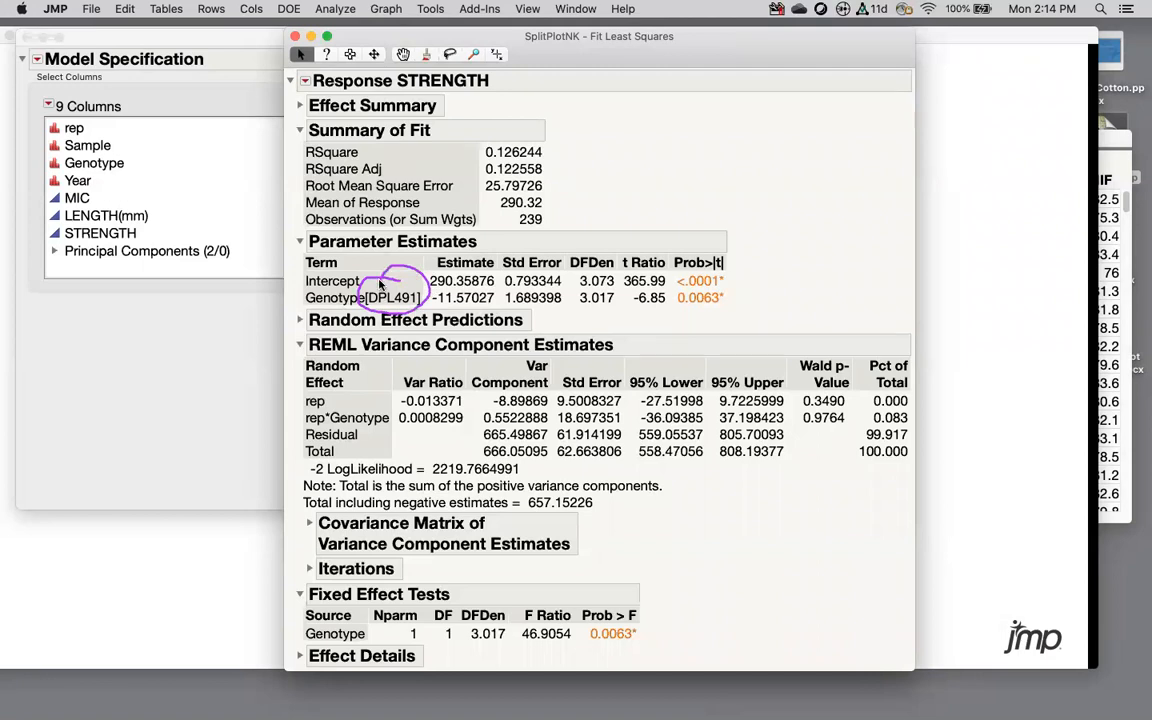
key("Escape")
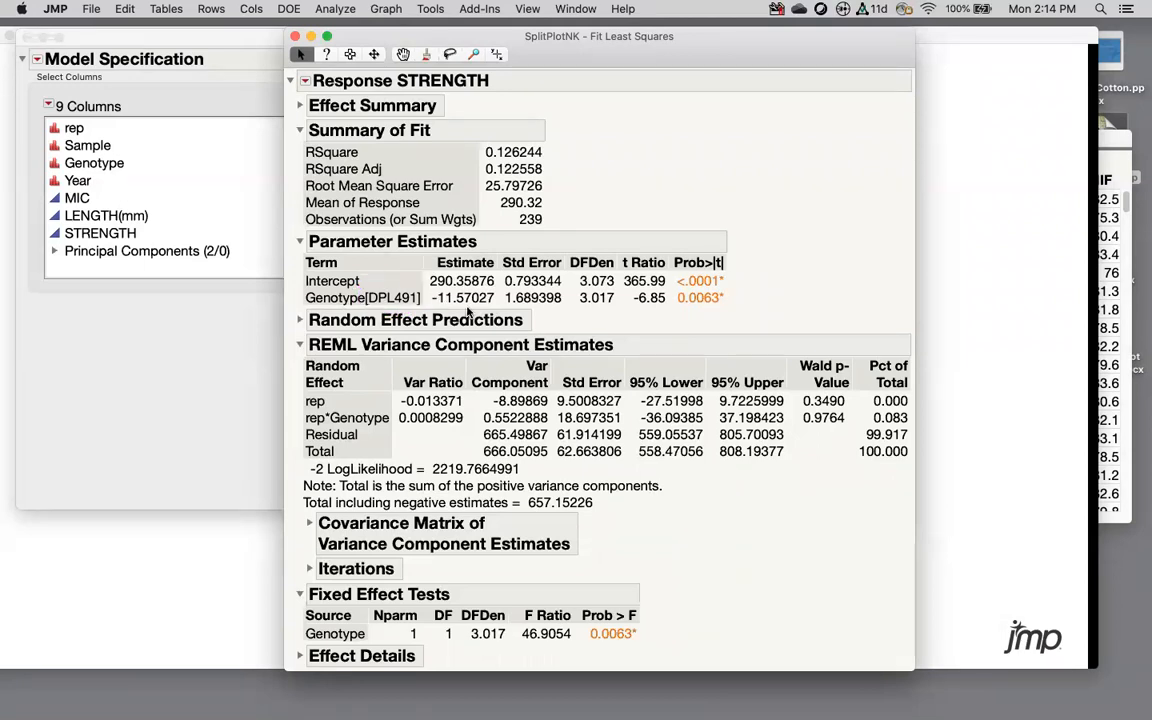
left_click(300, 321)
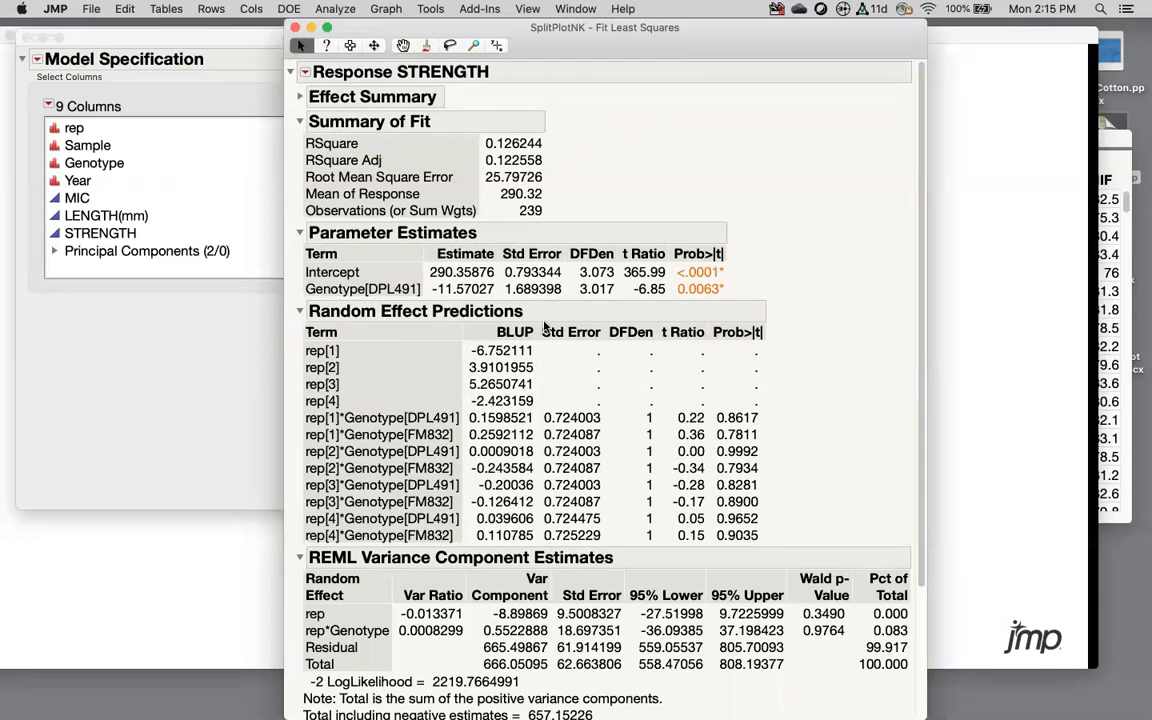
mouse_move(528, 318)
left_mouse_down()
mouse_move(448, 425)
mouse_move(580, 385)
mouse_move(532, 333)
left_mouse_up()
right_click(441, 333)
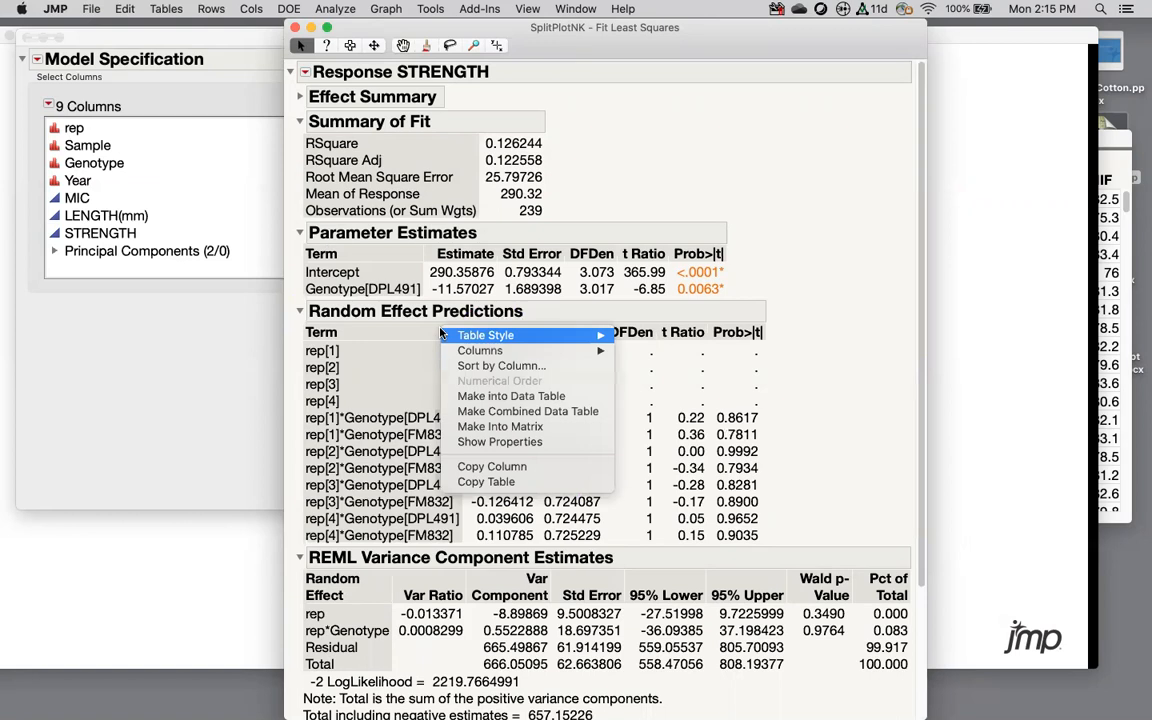
left_click(511, 398)
left_click(669, 95)
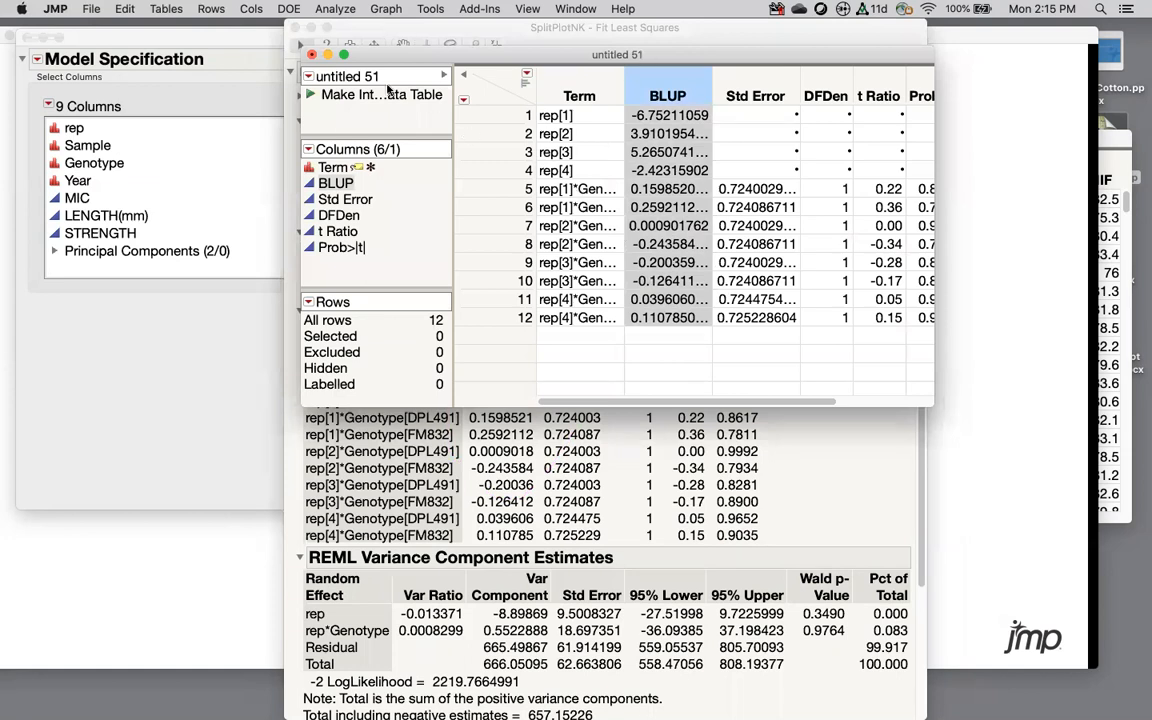
left_click(313, 54)
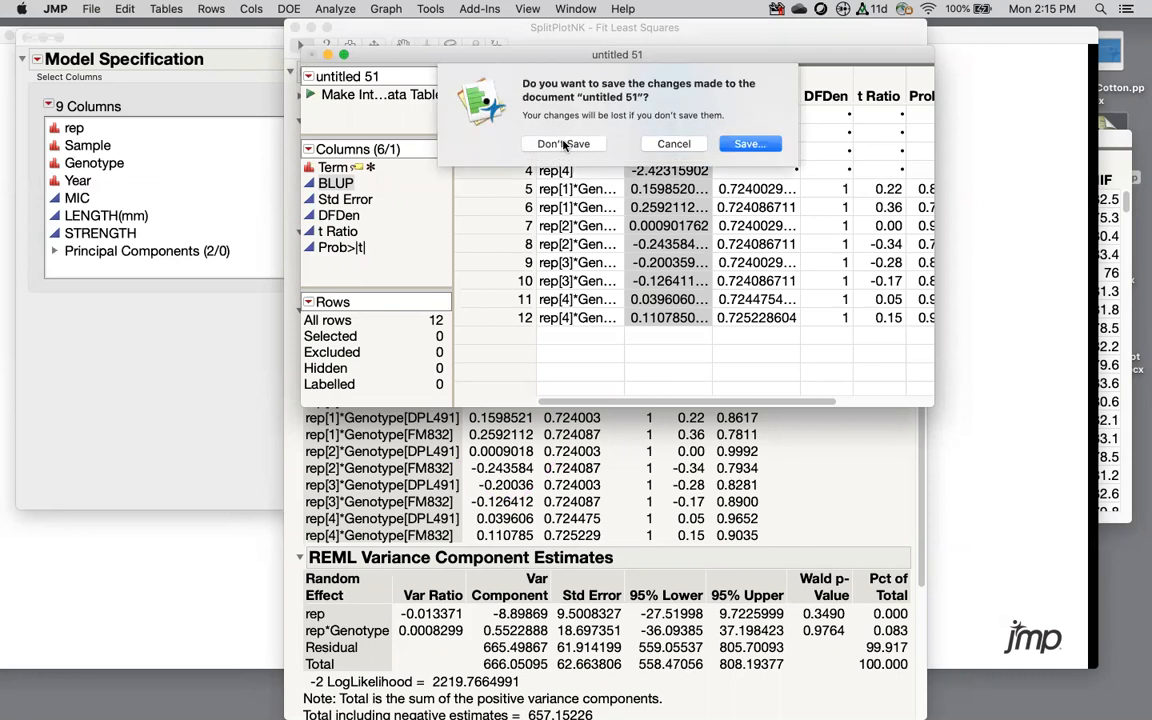
left_click(510, 141)
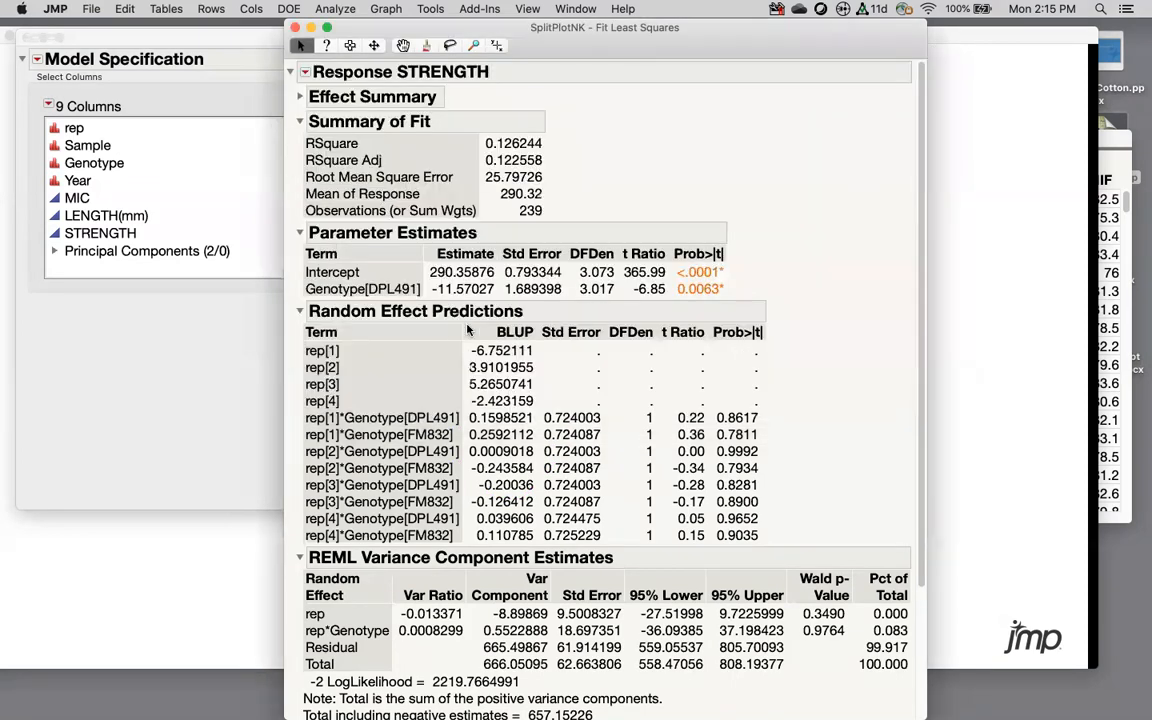
right_click(440, 333)
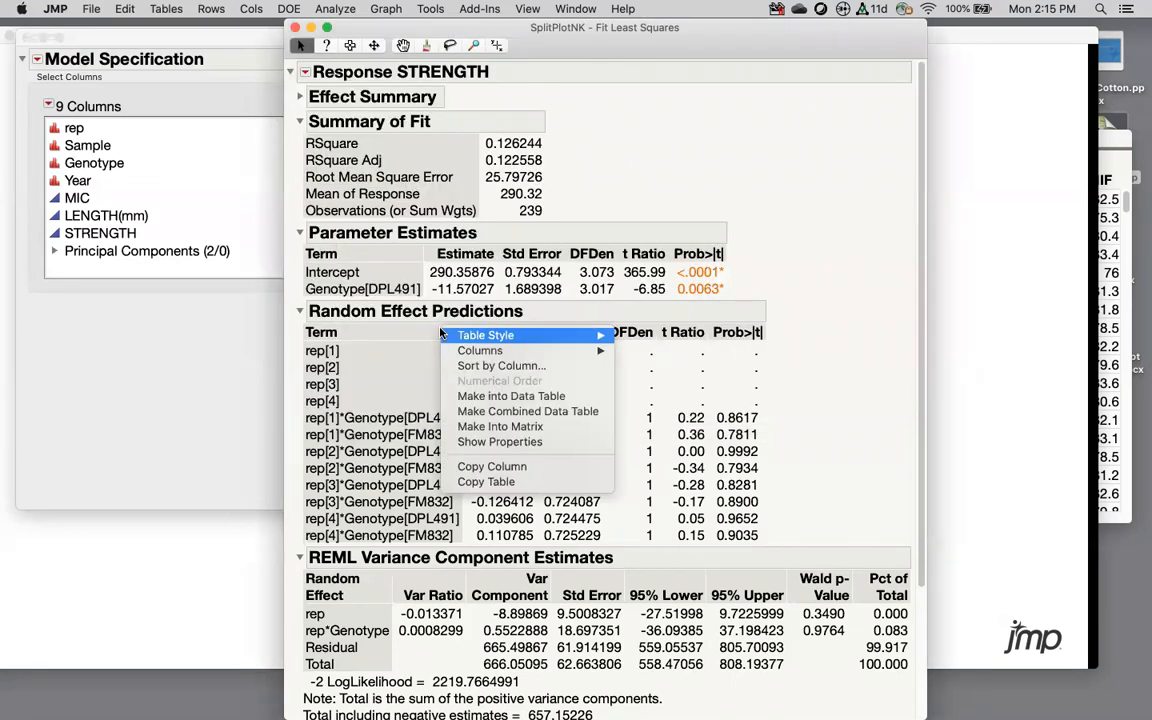
left_click(518, 397)
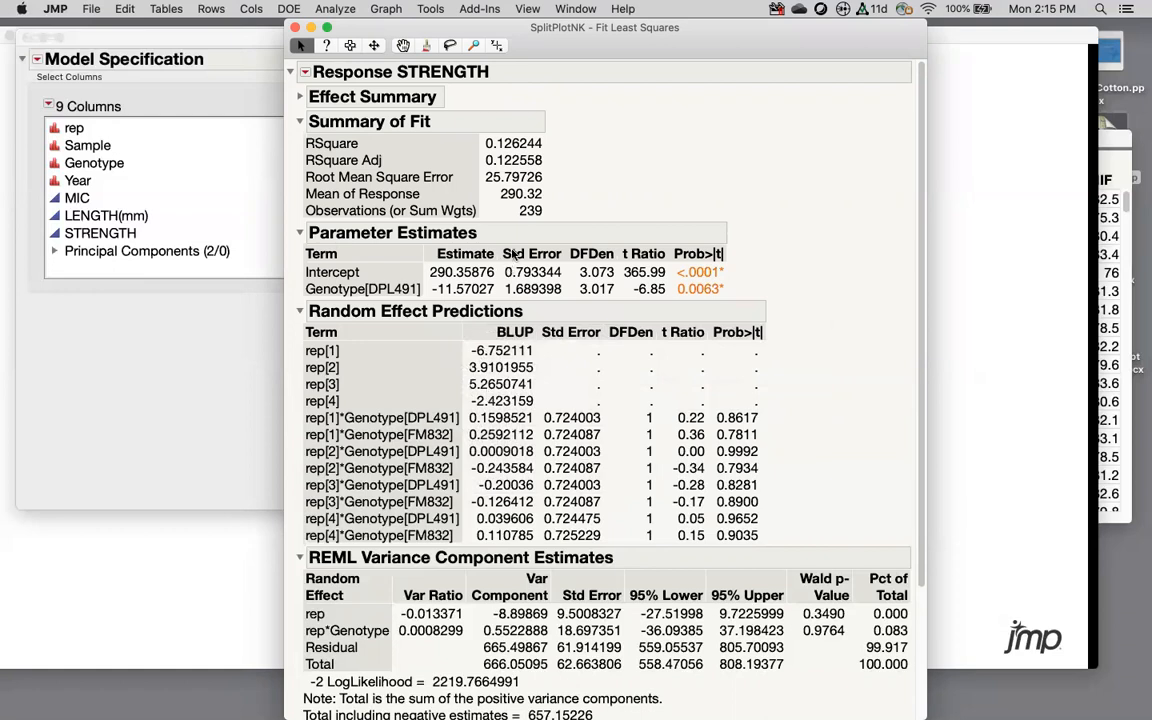
mouse_move(457, 345)
left_mouse_down()
mouse_move(468, 366)
mouse_move(555, 360)
mouse_move(461, 341)
left_mouse_up()
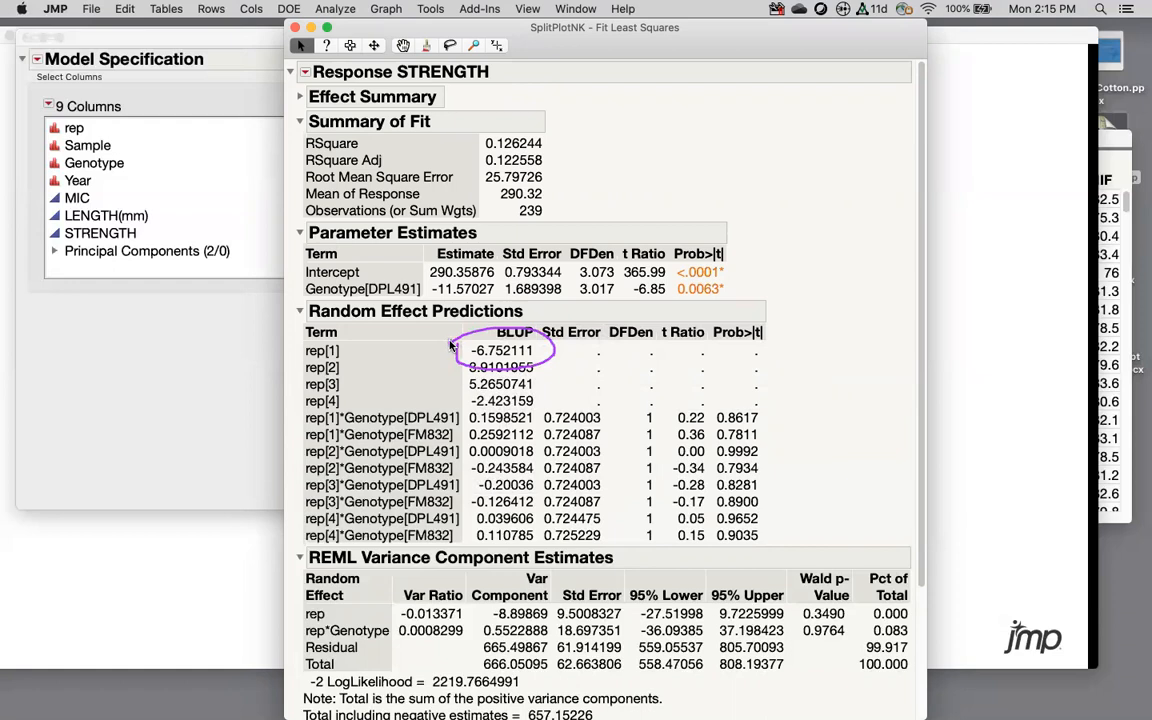
mouse_move(472, 377)
left_mouse_down()
mouse_move(519, 398)
mouse_move(520, 368)
mouse_move(455, 381)
left_mouse_up()
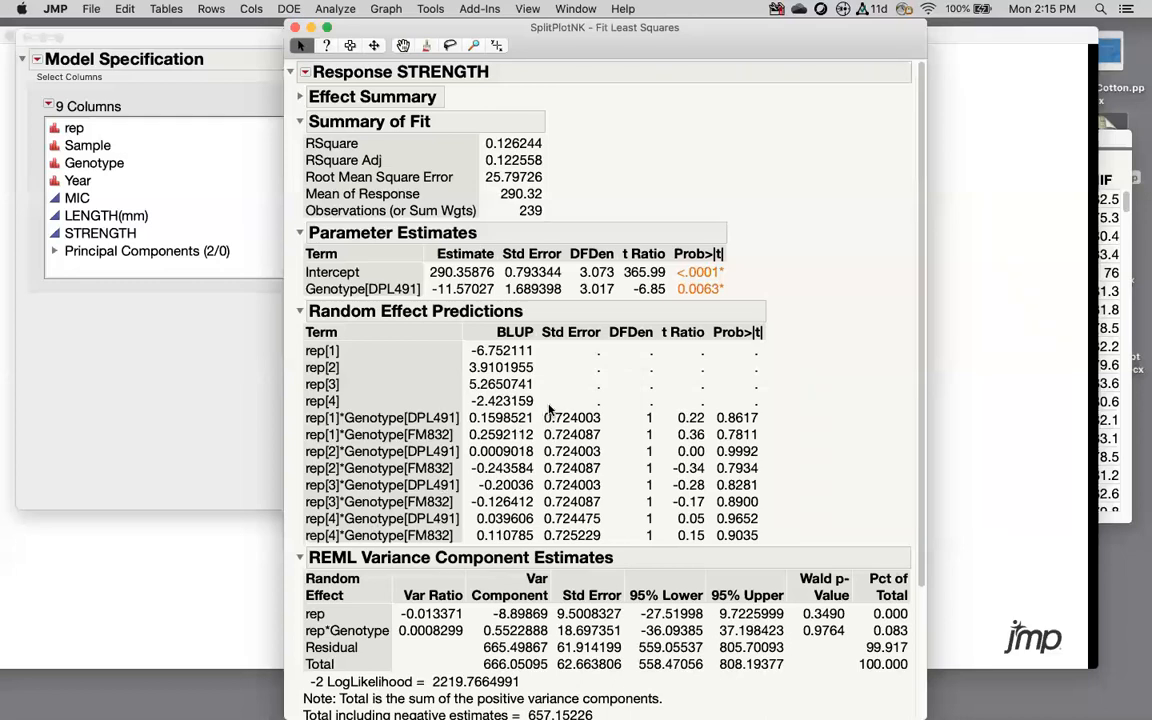
mouse_move(549, 405)
left_mouse_down()
mouse_move(471, 408)
mouse_move(454, 446)
mouse_move(553, 449)
mouse_move(543, 396)
left_mouse_up()
scroll(489, 590, "down", 1)
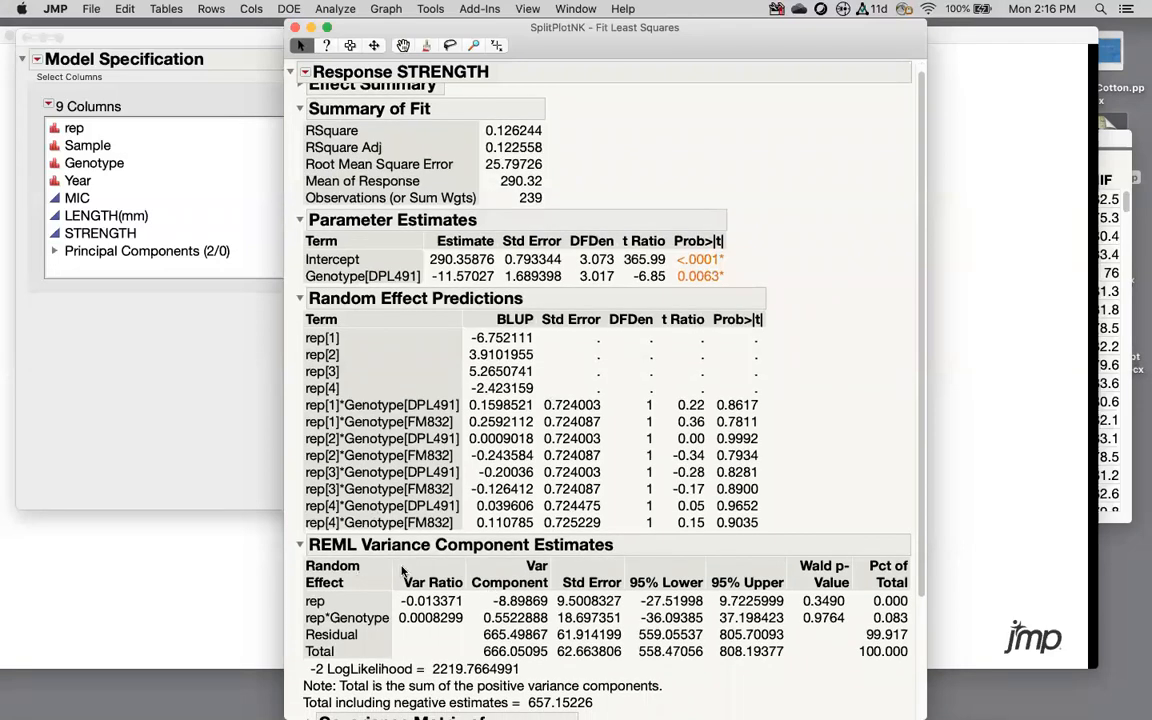
mouse_move(476, 598)
left_mouse_down()
mouse_move(386, 594)
mouse_move(470, 604)
mouse_move(445, 588)
left_mouse_up()
left_click(391, 595)
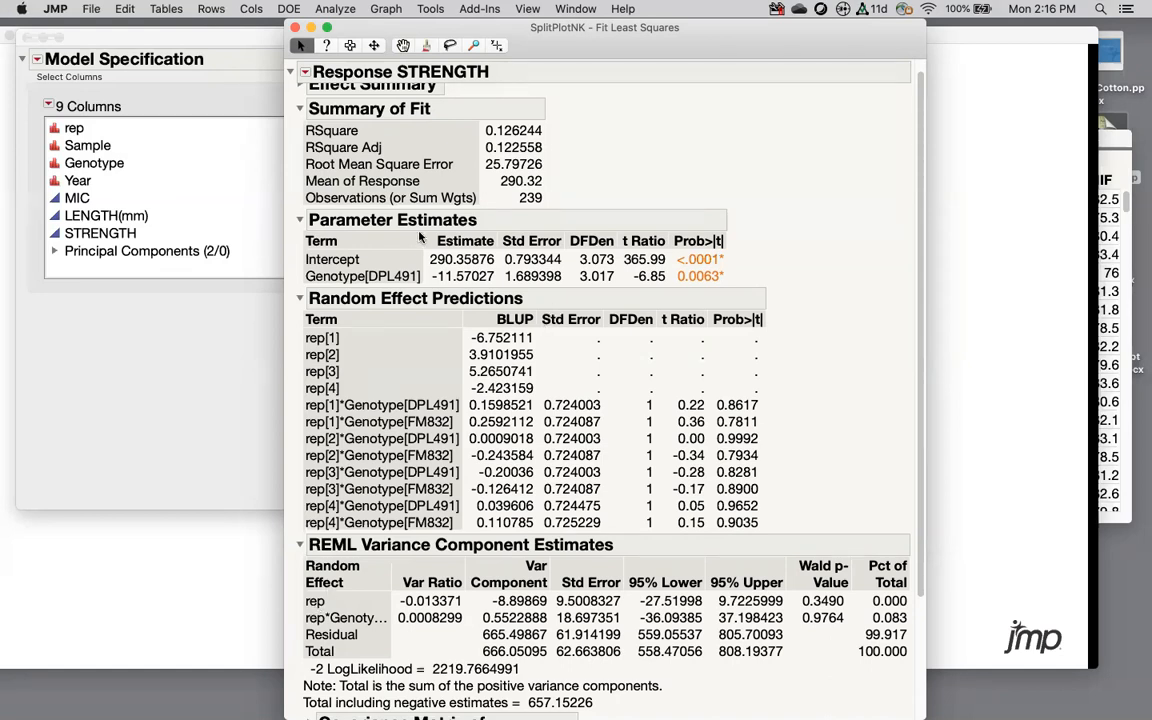
scroll(428, 200, "up", 1)
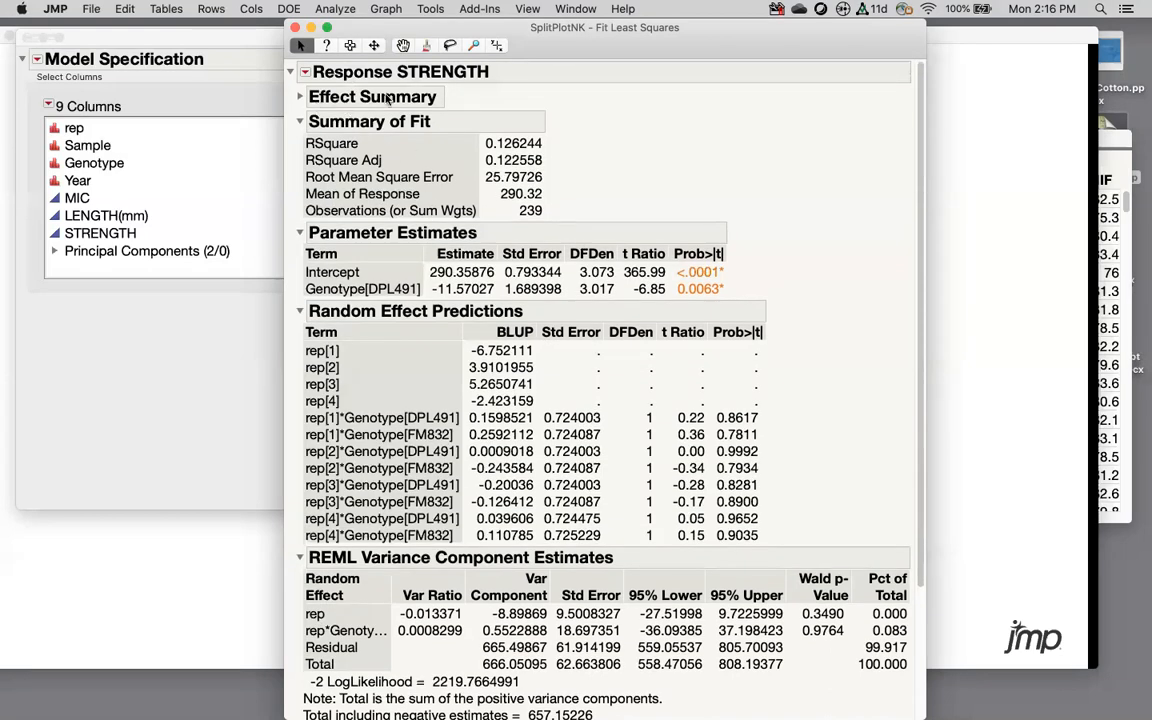
Step: Add Genotype multiple comparisons with an LS means plot (DPL491 278.79, FM832 301.93)
left_click(305, 72)
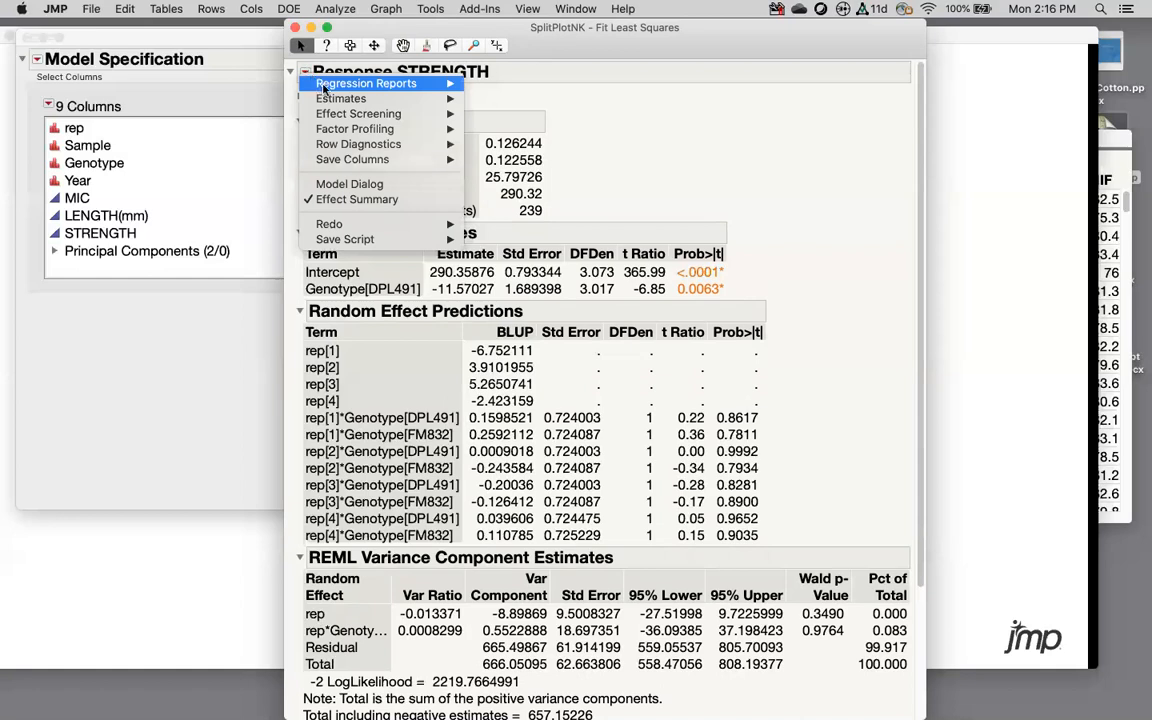
mouse_move(331, 100)
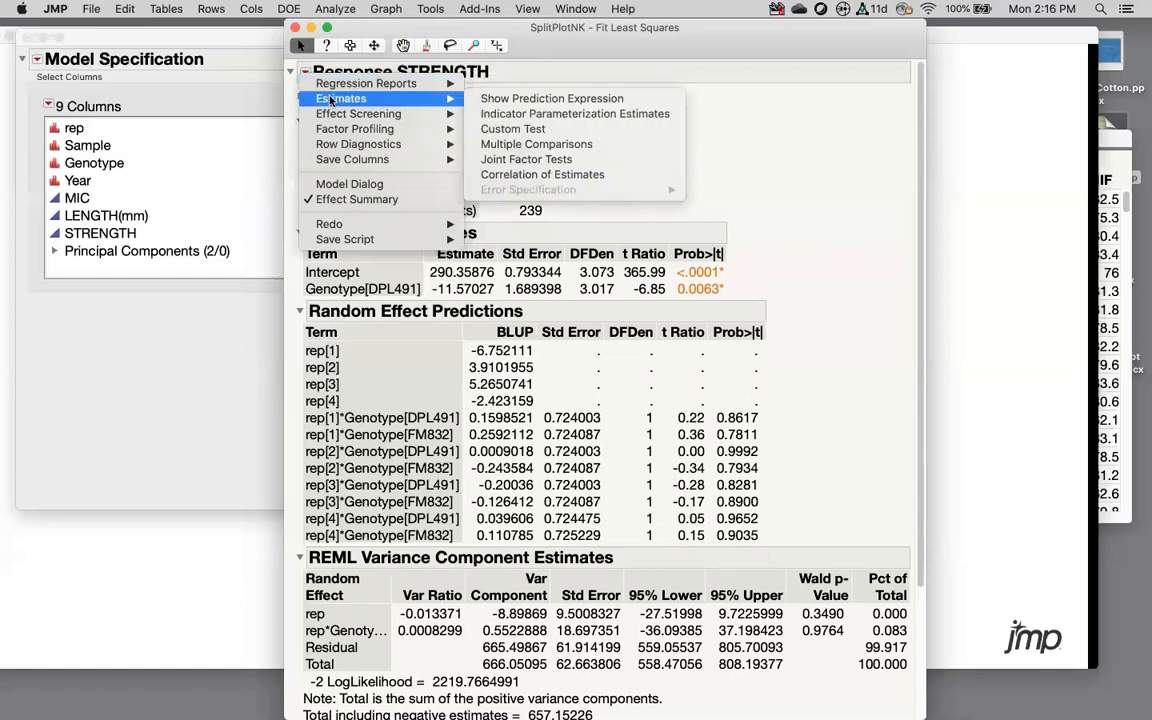
left_click(513, 145)
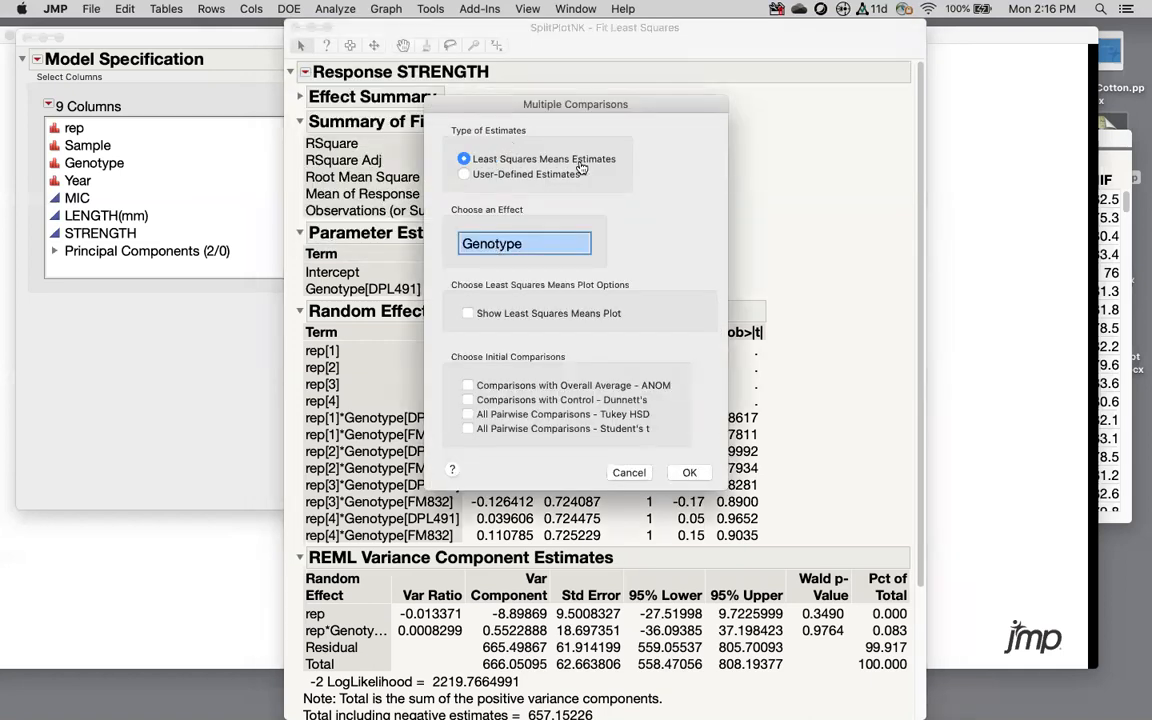
left_click(468, 315)
mouse_move(497, 360)
left_mouse_down()
mouse_move(443, 375)
mouse_move(599, 412)
mouse_move(476, 361)
left_mouse_up()
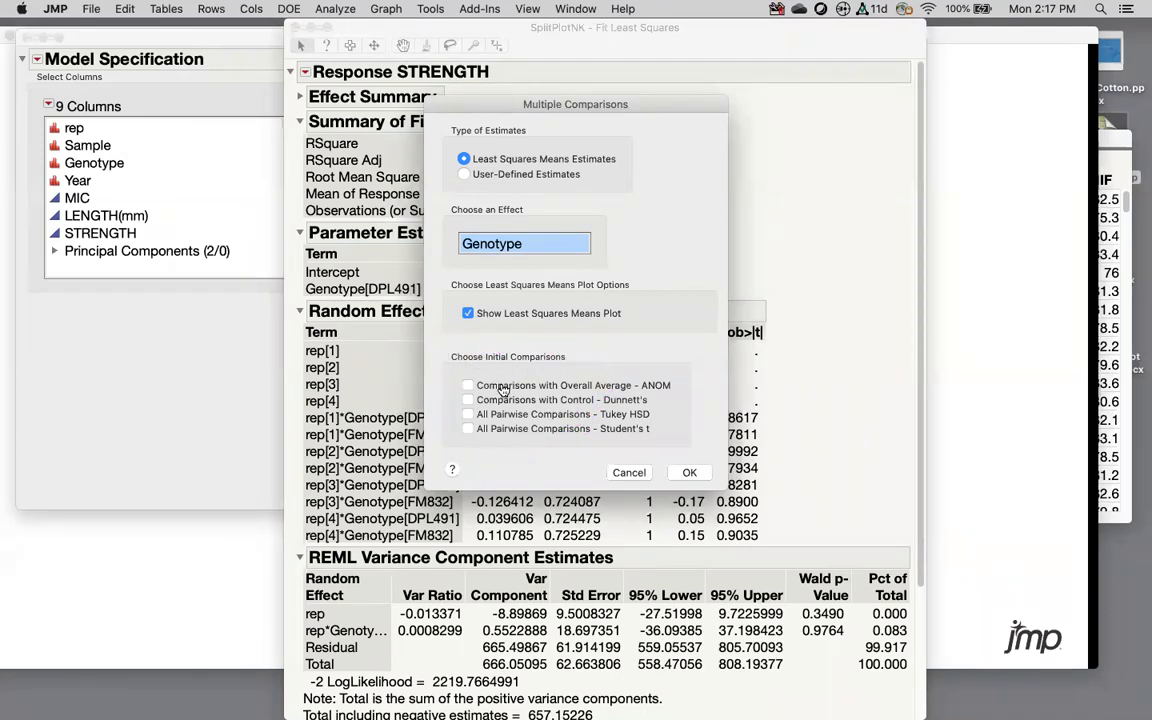
left_click(689, 472)
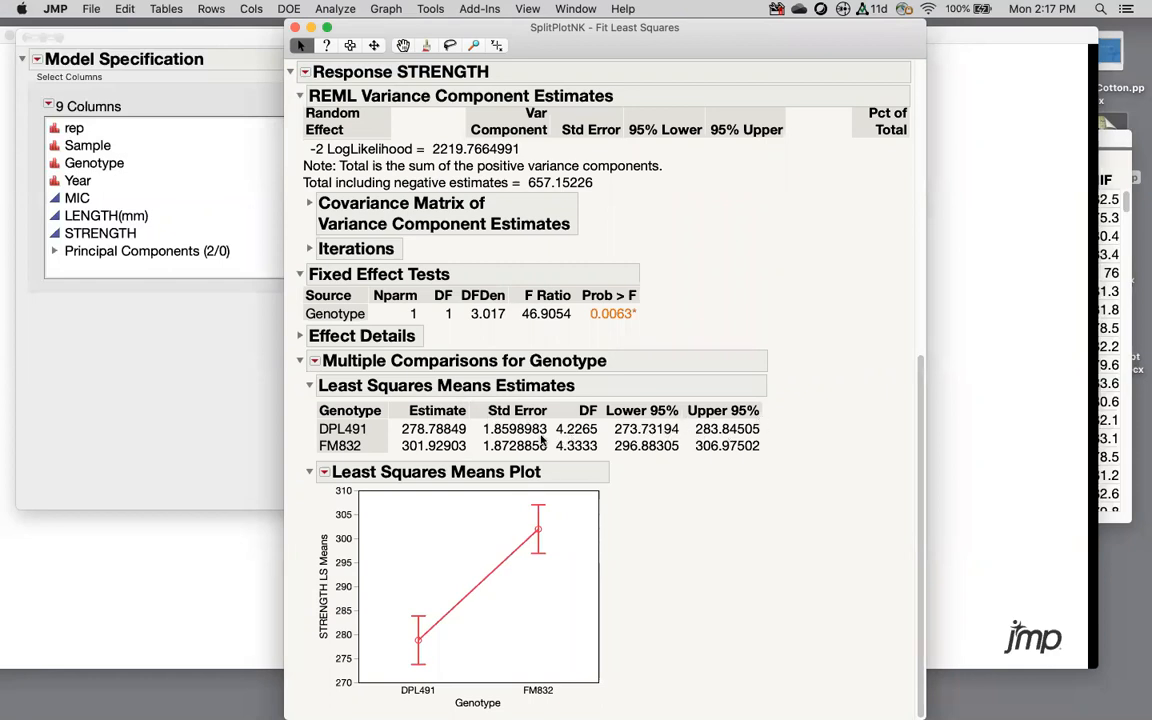
Step: Open and dismiss the Genotype comparison options, then close the SplitPlotNK report
left_click(318, 361)
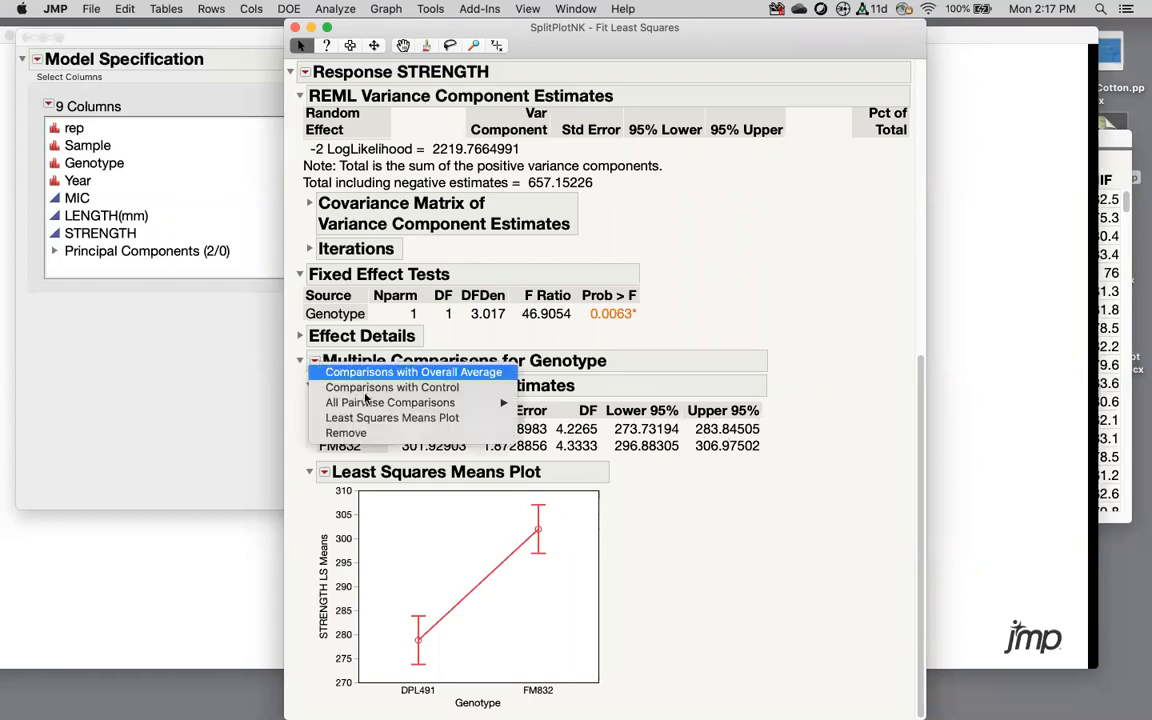
mouse_move(378, 405)
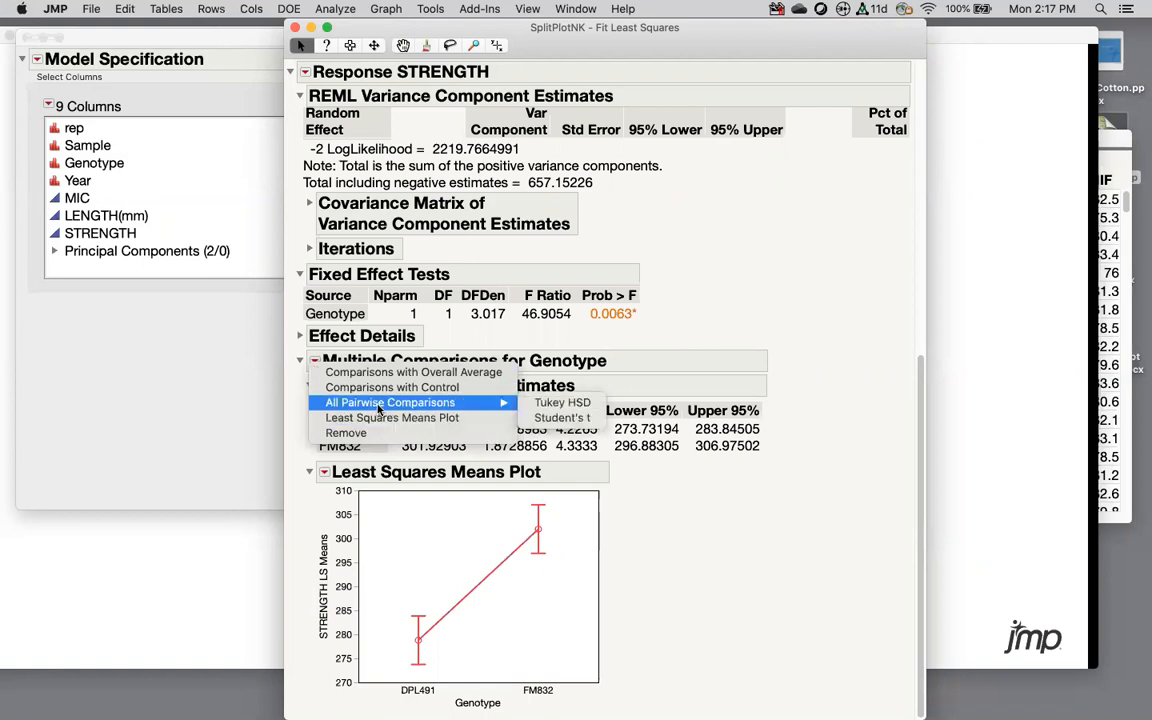
left_click(612, 236)
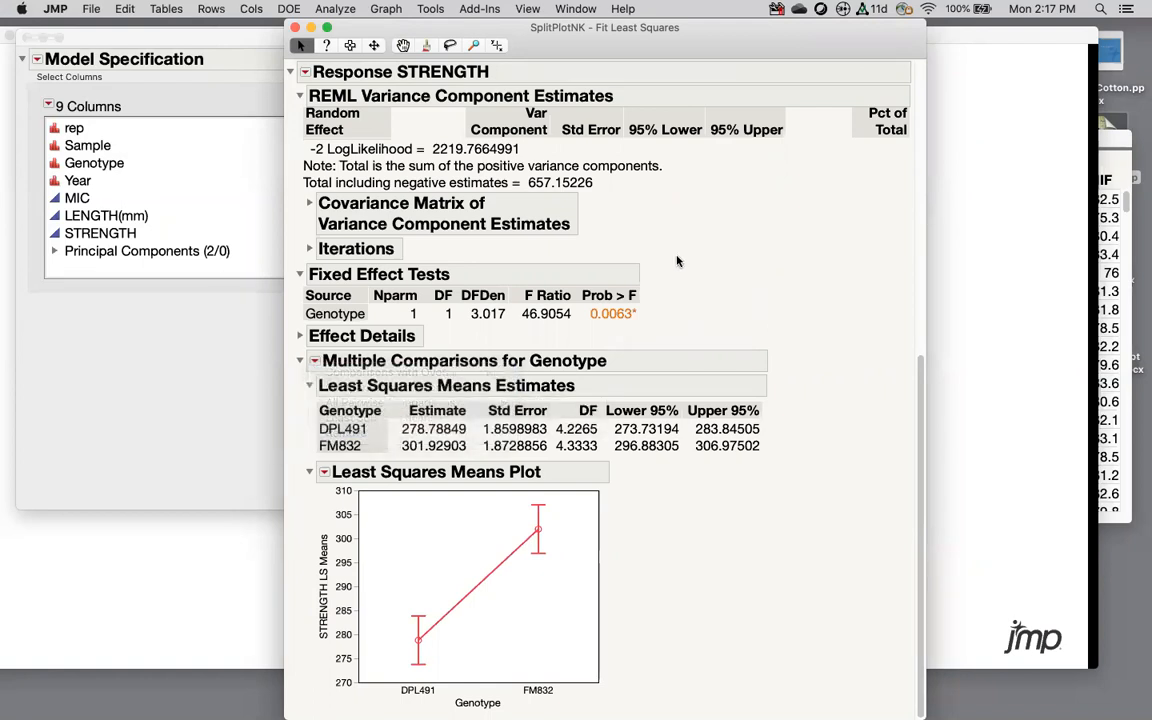
left_click(296, 27)
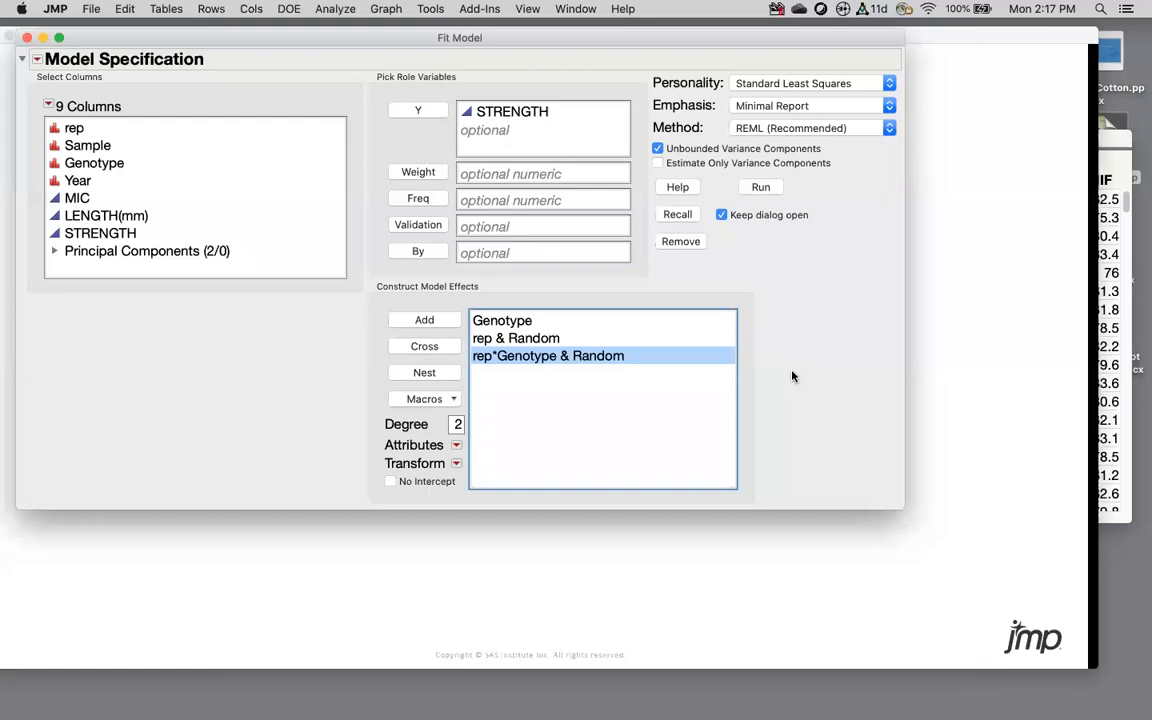
Step: Delete the Genotype, rep and rep*Genotype effects and choose the Mixed Model personality
left_click(512, 325)
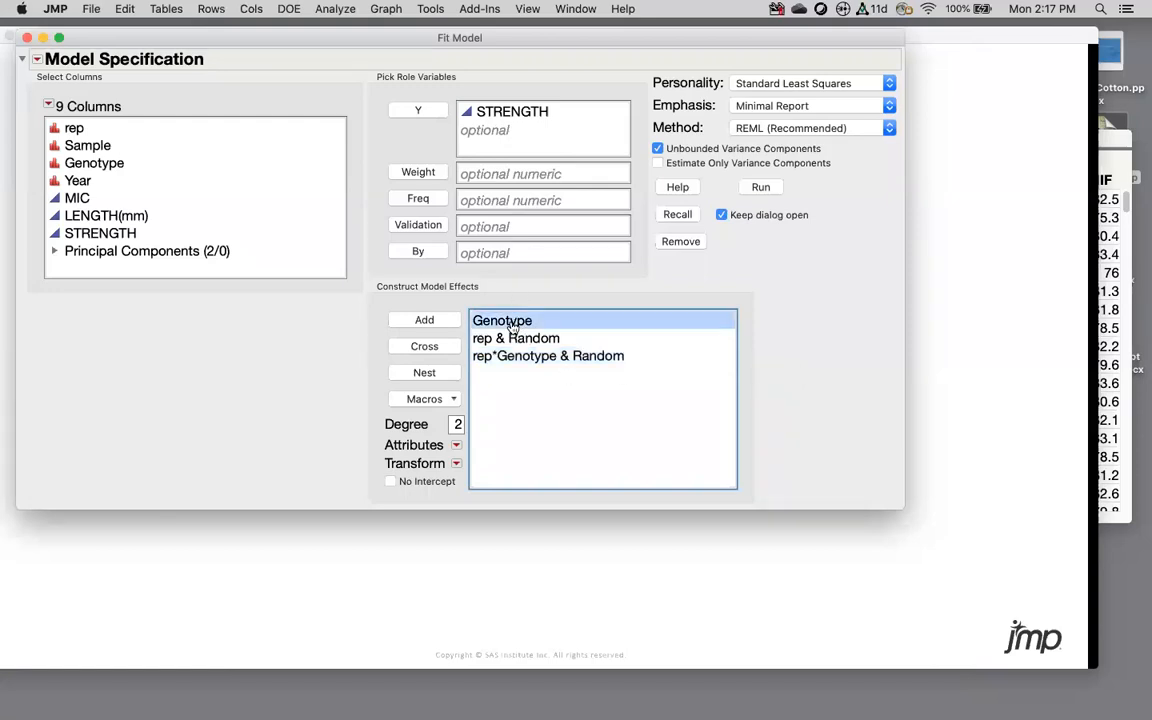
left_click(501, 340)
left_click(500, 357)
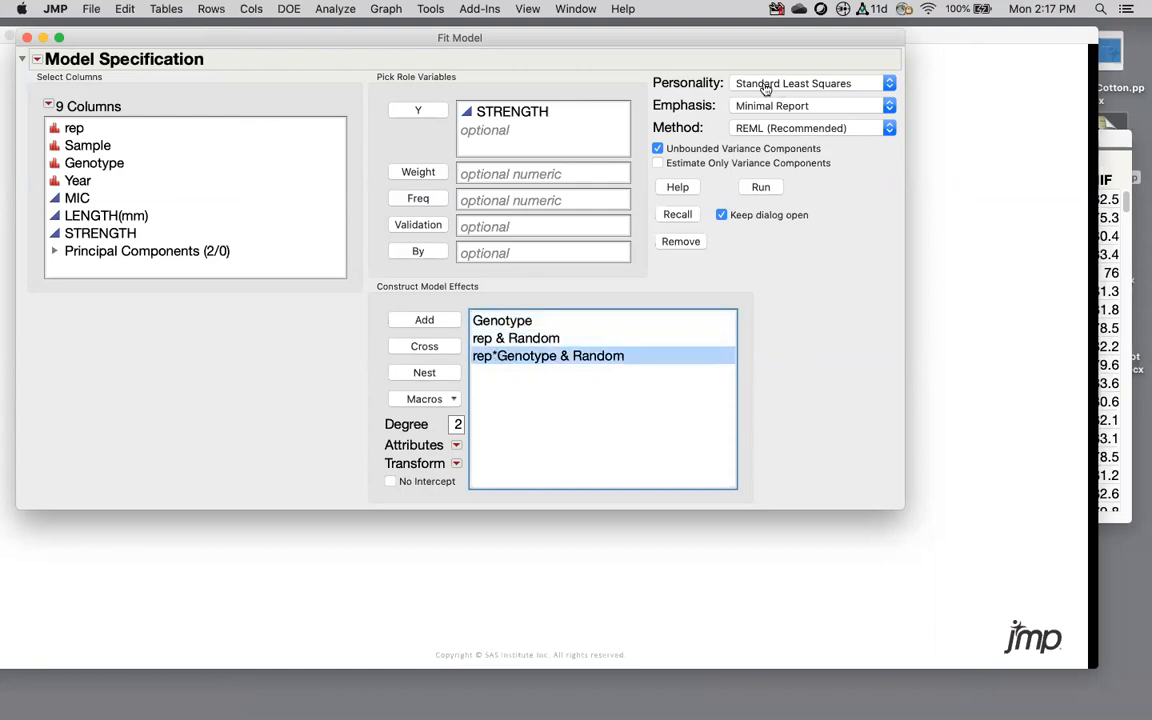
left_click(505, 321)
left_click(510, 339, "shift")
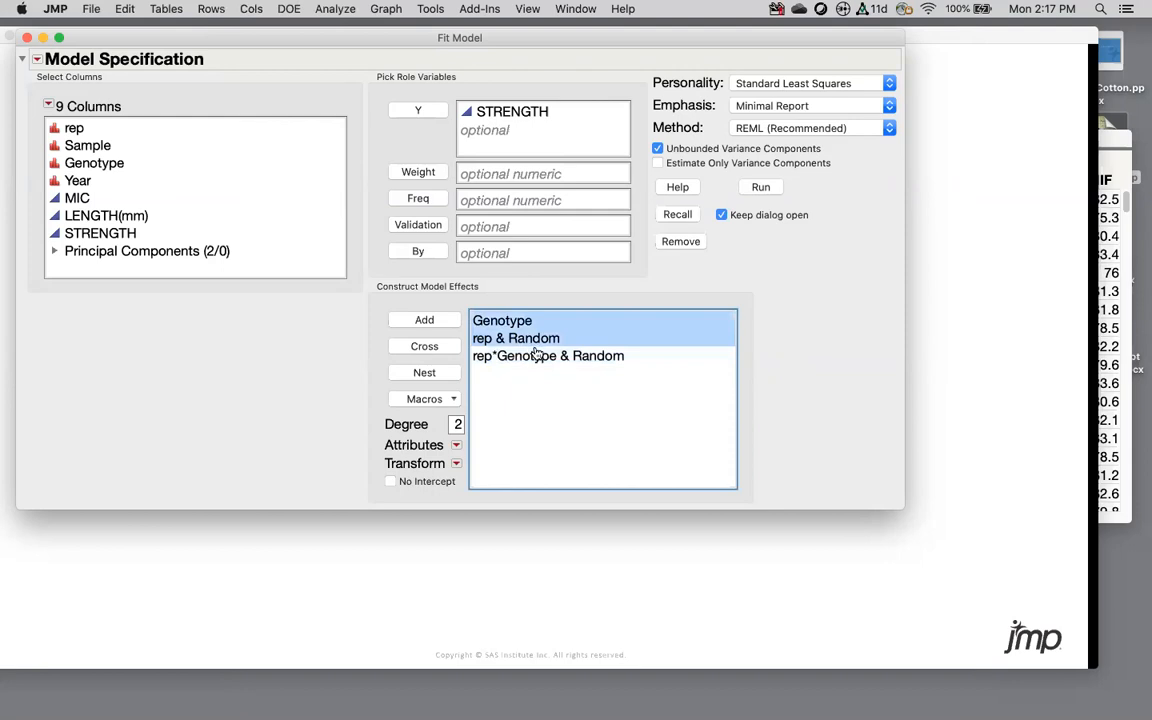
left_click(537, 359, "shift")
left_click(526, 322, "shift")
key("Delete")
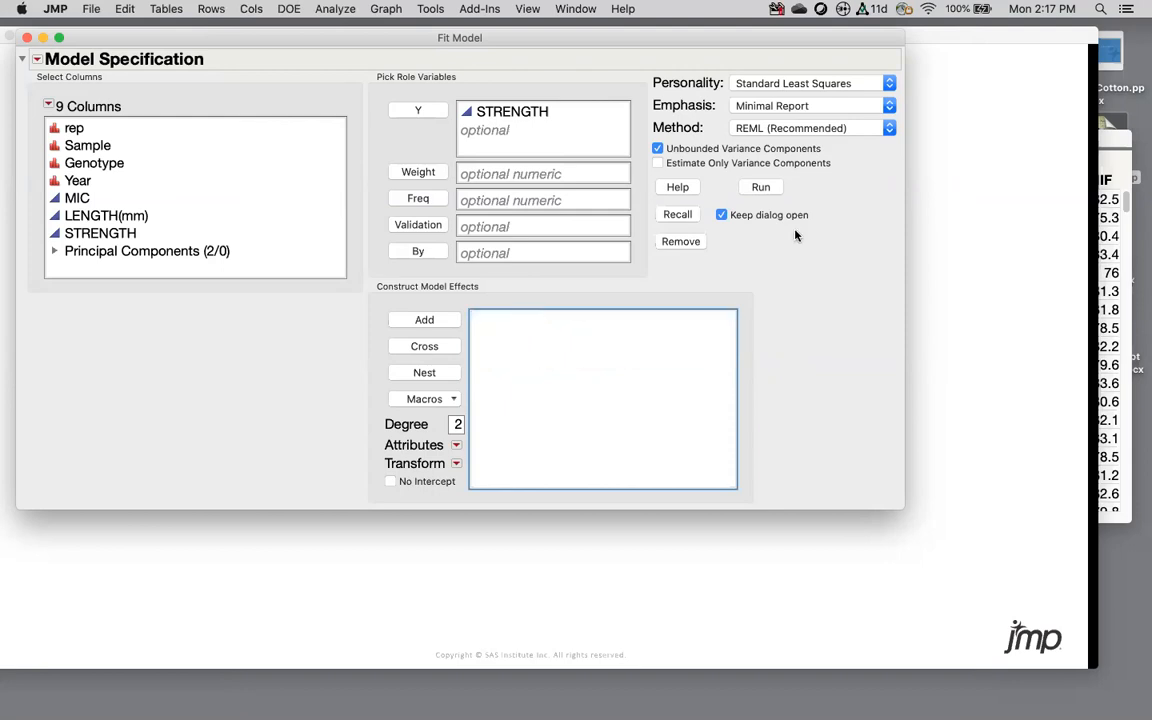
left_click(798, 84)
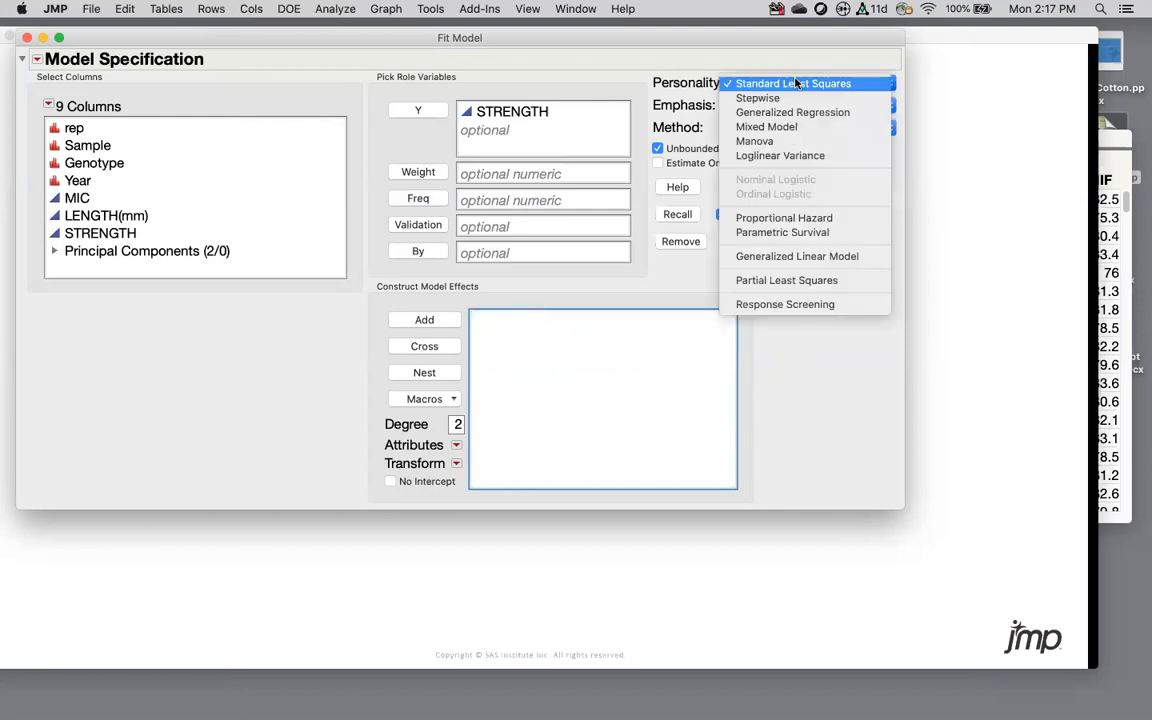
left_click(784, 128)
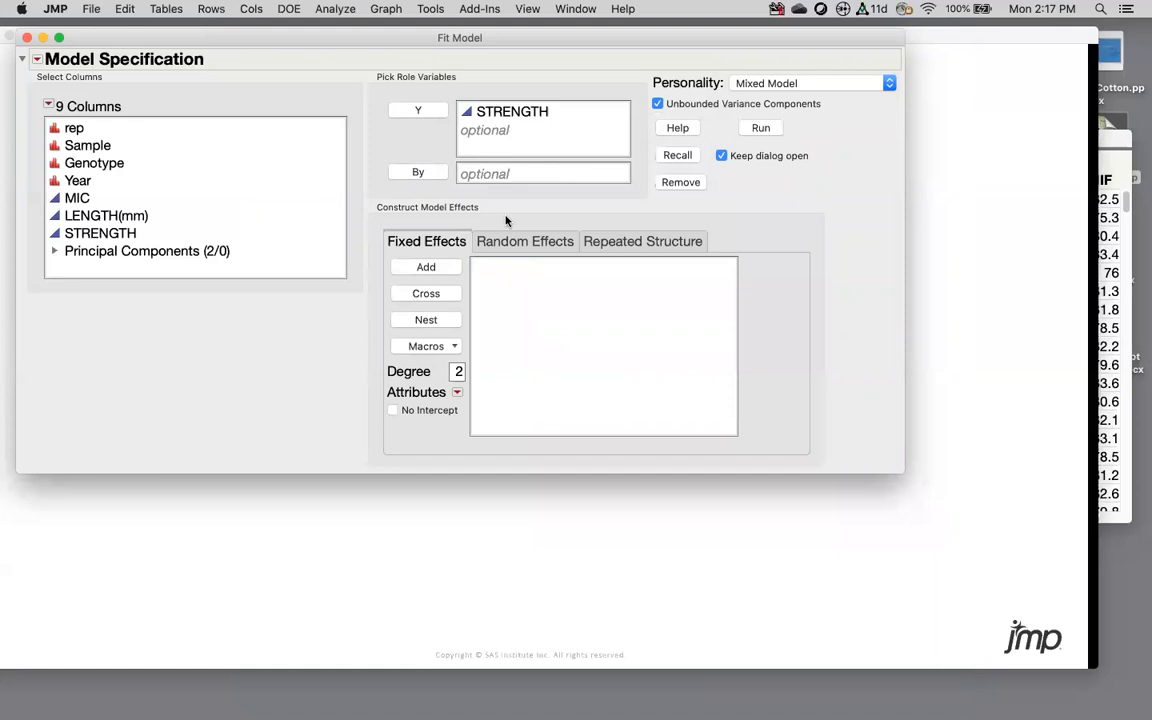
Step: Add Genotype as a fixed effect on the Fixed Effects tab
left_click(562, 244)
left_click(620, 244)
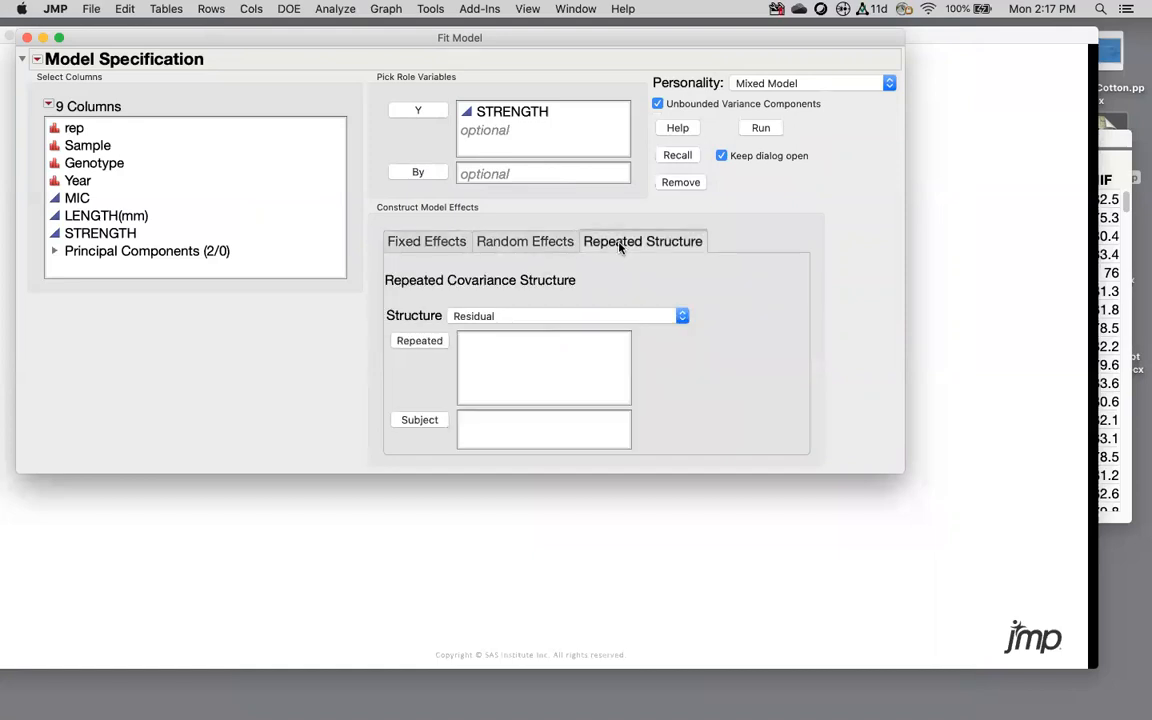
left_click(433, 241)
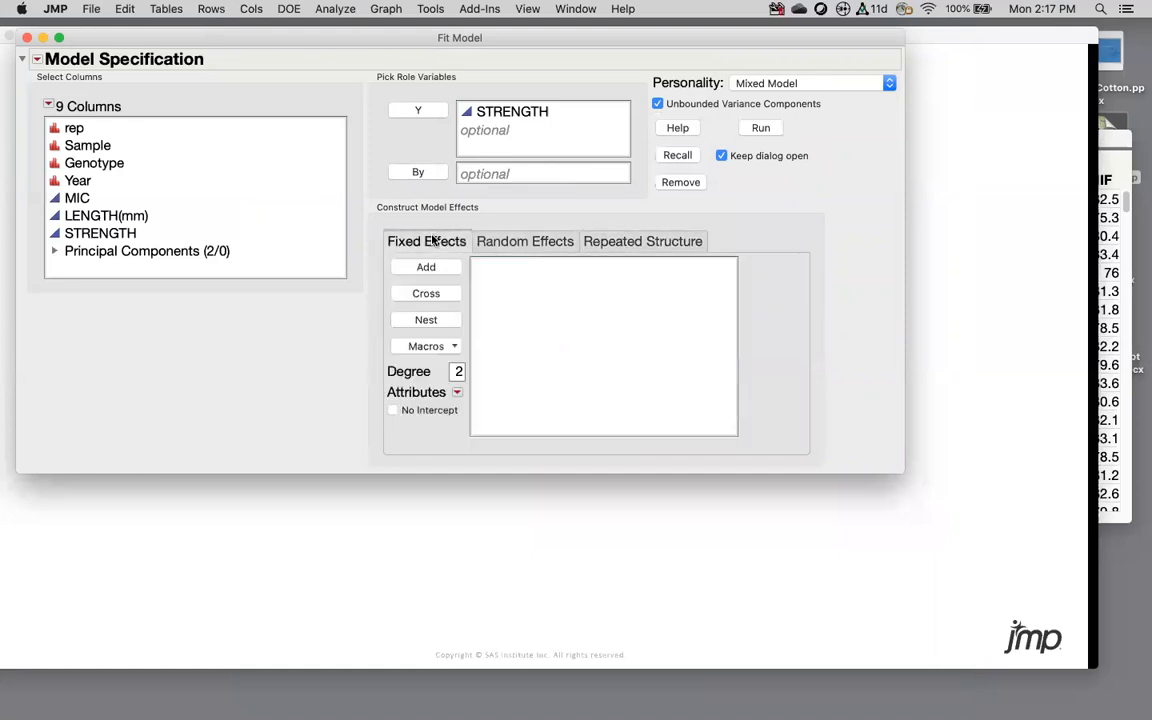
left_click(94, 160)
left_click(432, 268)
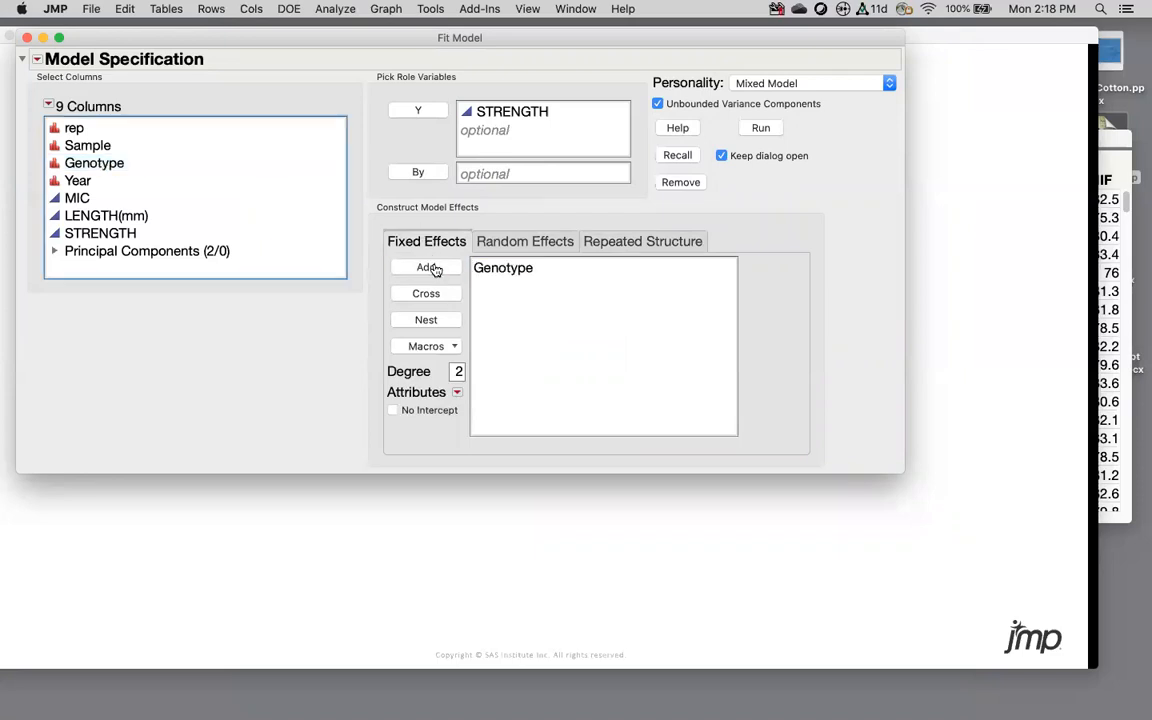
Step: Add rep and rep*Genotype as random effects and run the Fit Mixed model
left_click(514, 241)
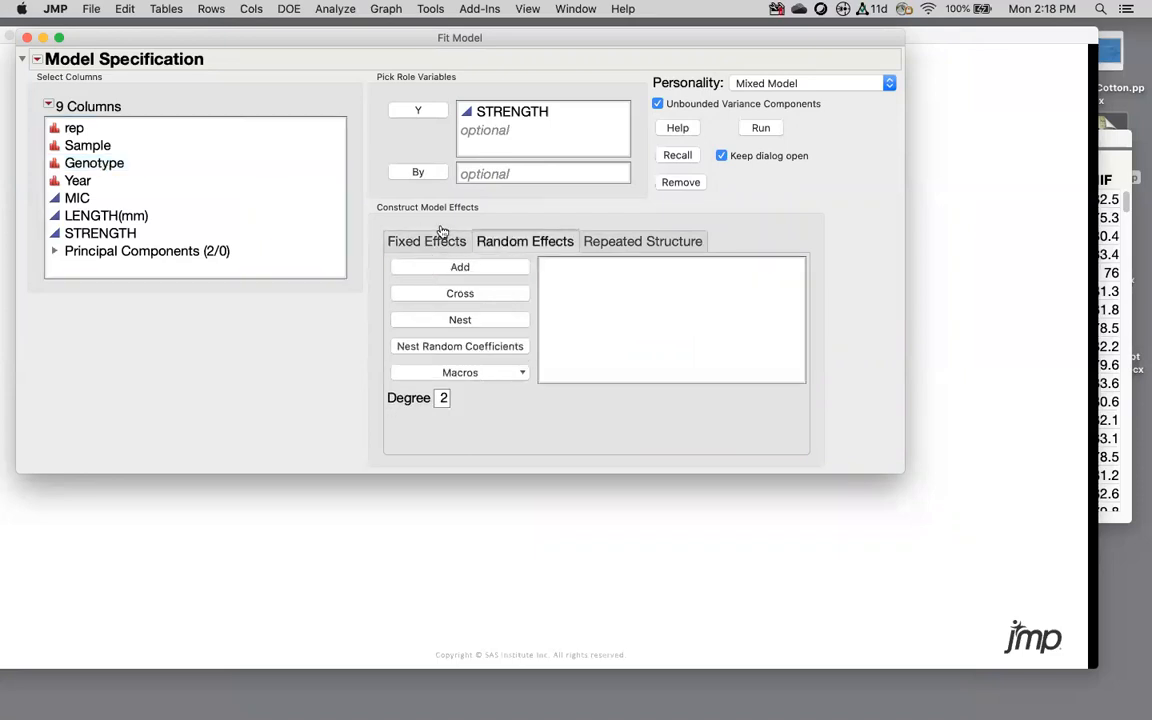
left_click(76, 129)
left_click(420, 267)
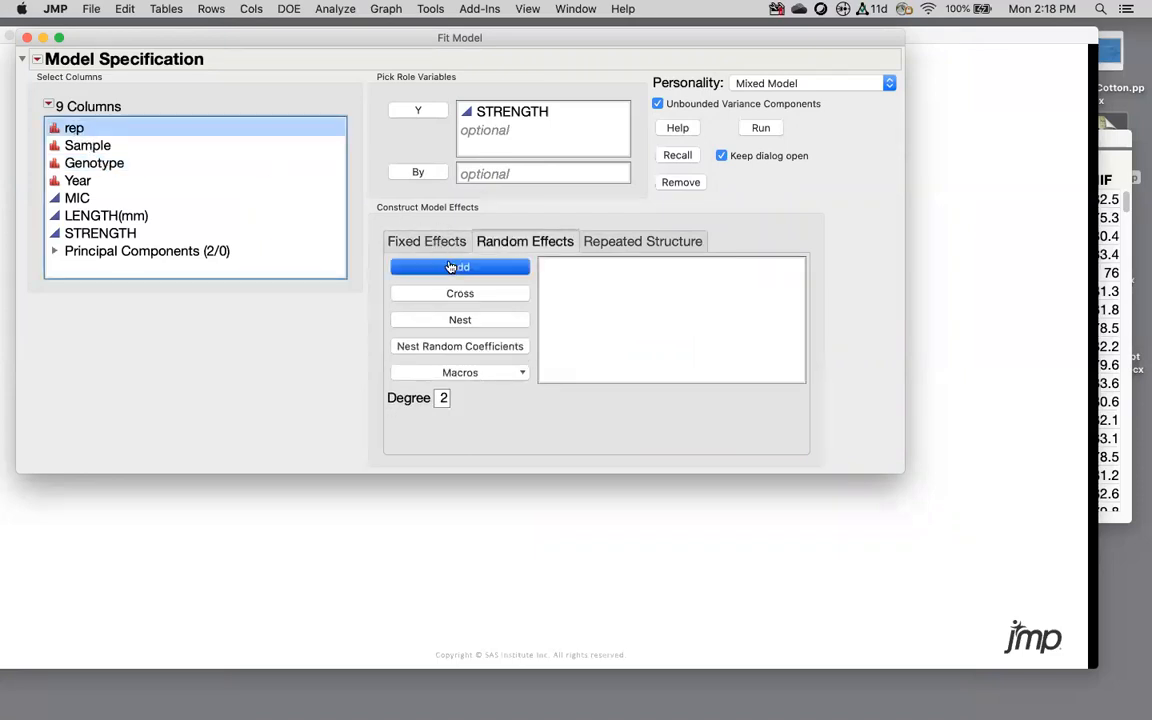
left_click(78, 128)
left_click(88, 162, "super")
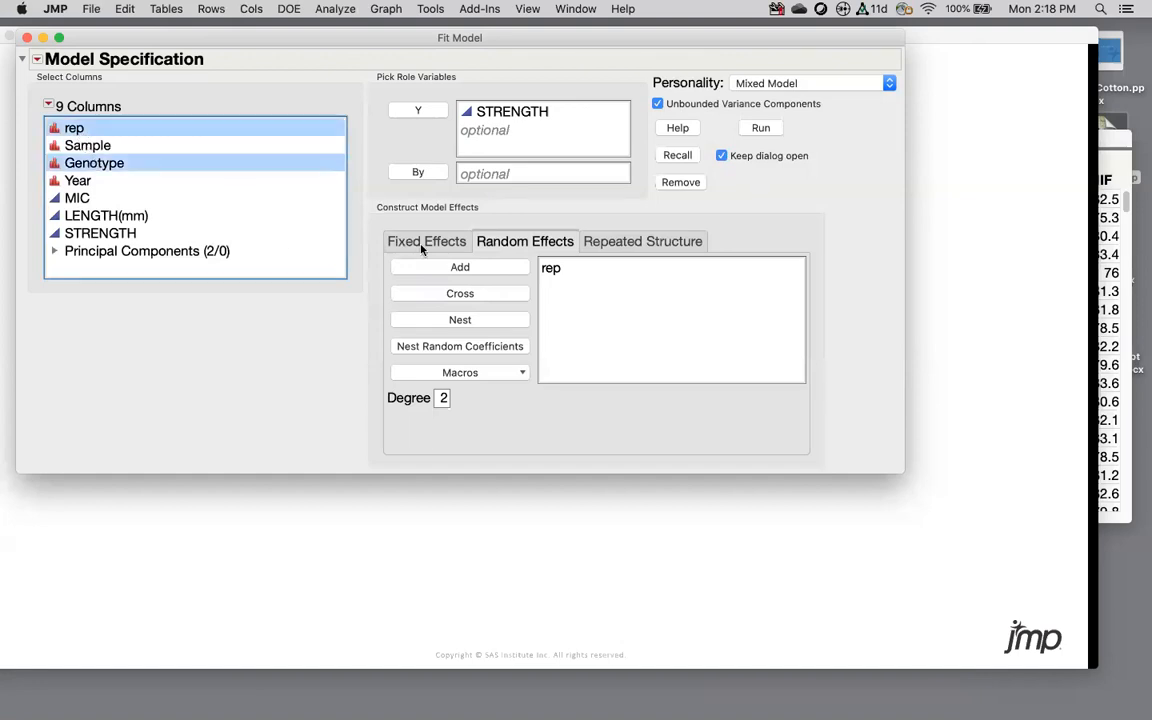
left_click(463, 293)
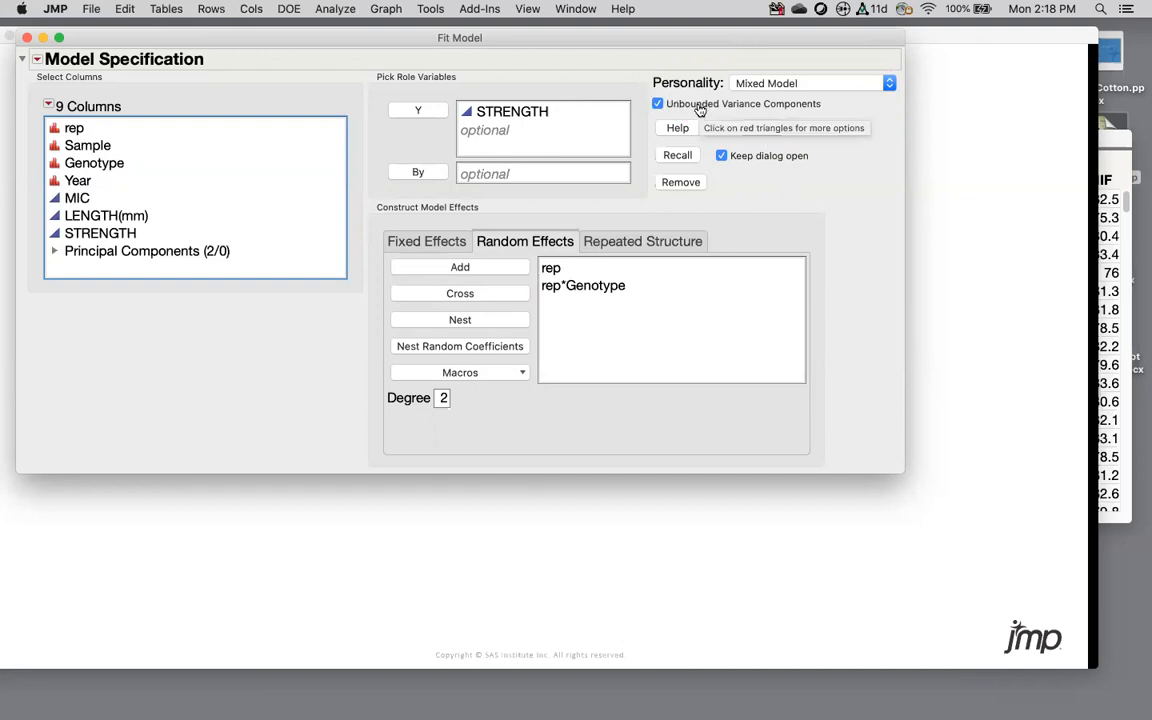
left_click(762, 128)
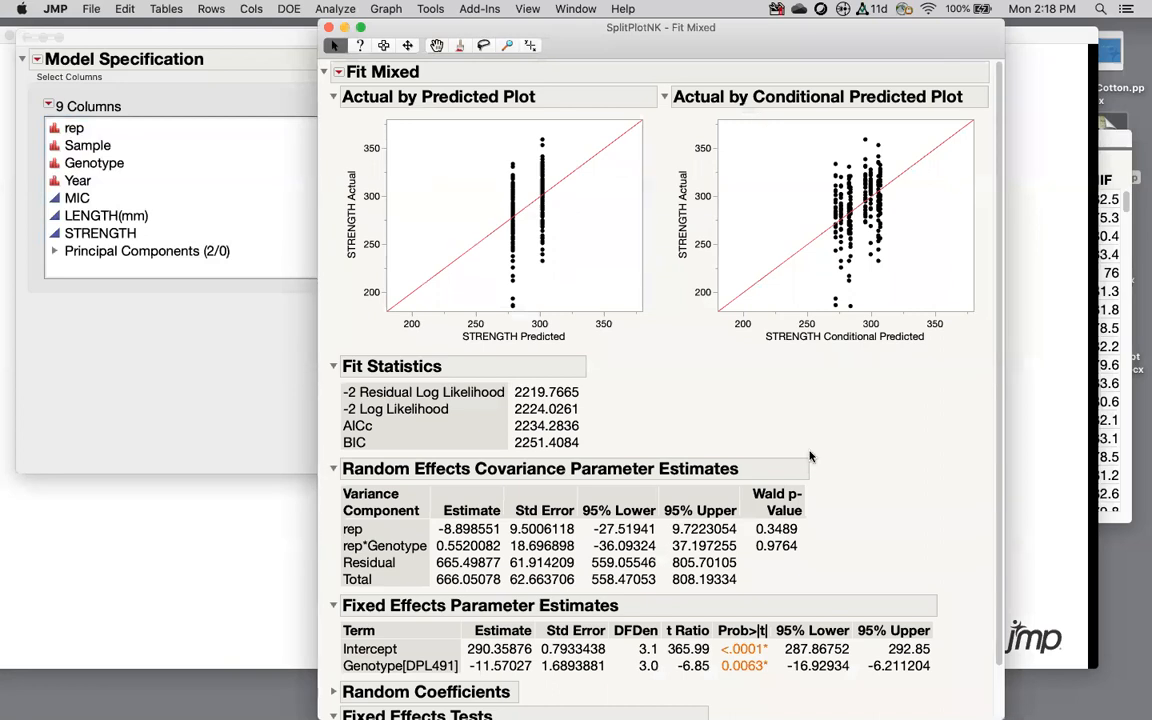
scroll(800, 450, "down", 3)
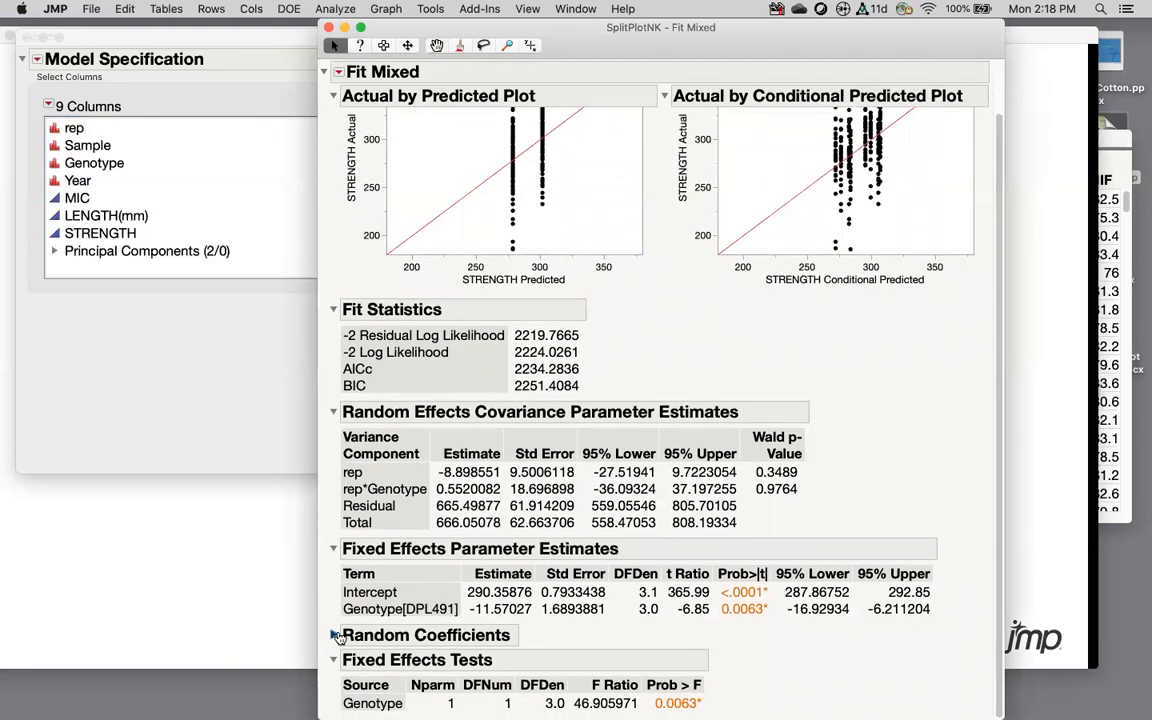
Step: Expand Random Coefficients and mark the rep 2 intercept 3.9101341 and Genotype[DPL491] estimate -11.57027
left_click(335, 636)
scroll(575, 542, "down", 8)
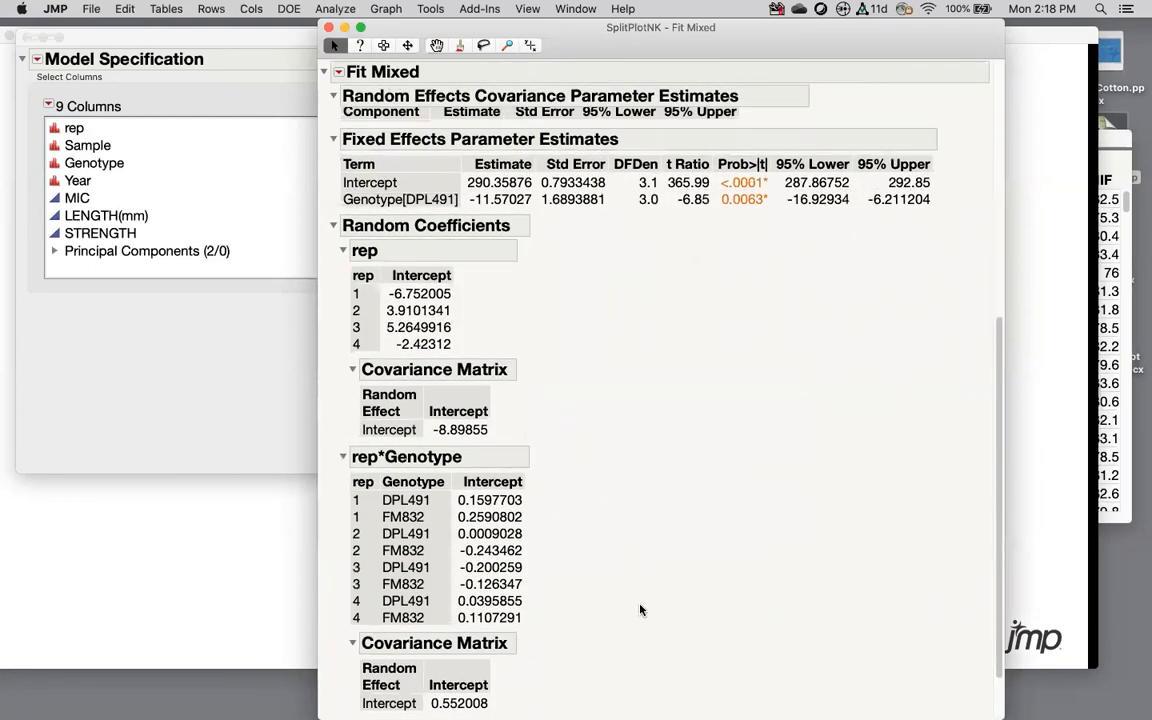
scroll(641, 610, "up", 2)
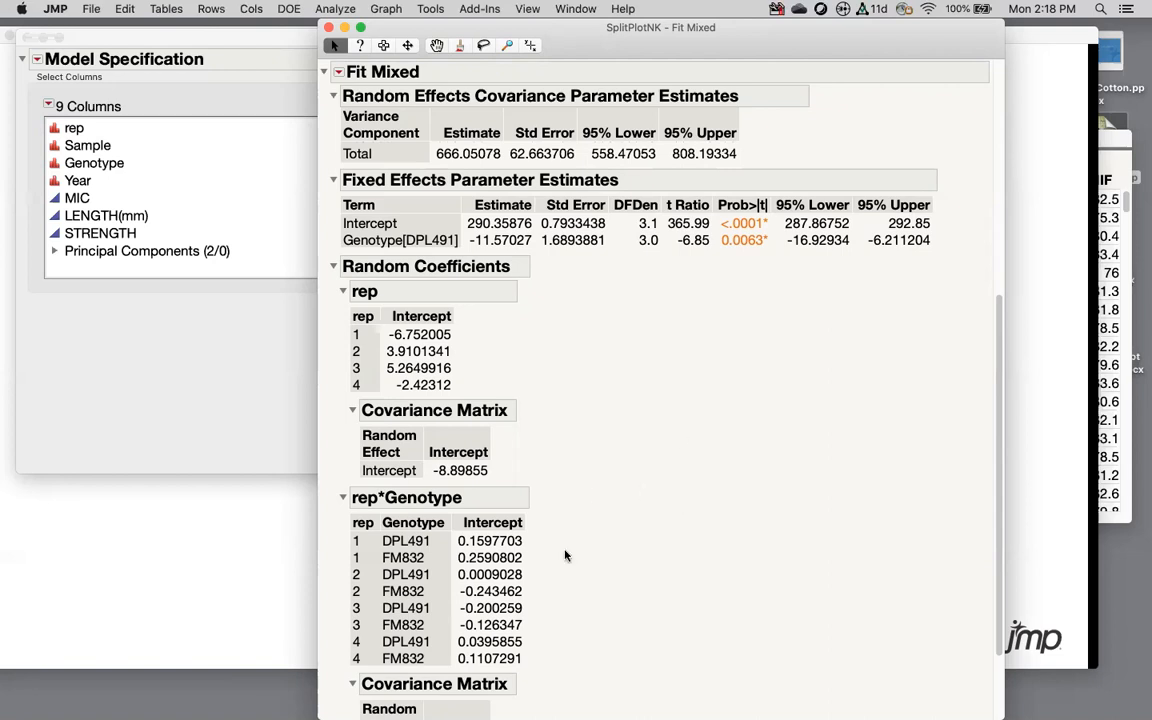
mouse_move(449, 318)
left_mouse_down()
mouse_move(403, 400)
mouse_move(451, 315)
left_mouse_up()
mouse_move(395, 278)
left_mouse_down()
mouse_move(340, 328)
mouse_move(405, 272)
left_mouse_up()
left_click_drag(509, 510, 436, 617)
mouse_move(467, 323)
left_mouse_down()
mouse_move(380, 326)
mouse_move(455, 325)
left_mouse_up()
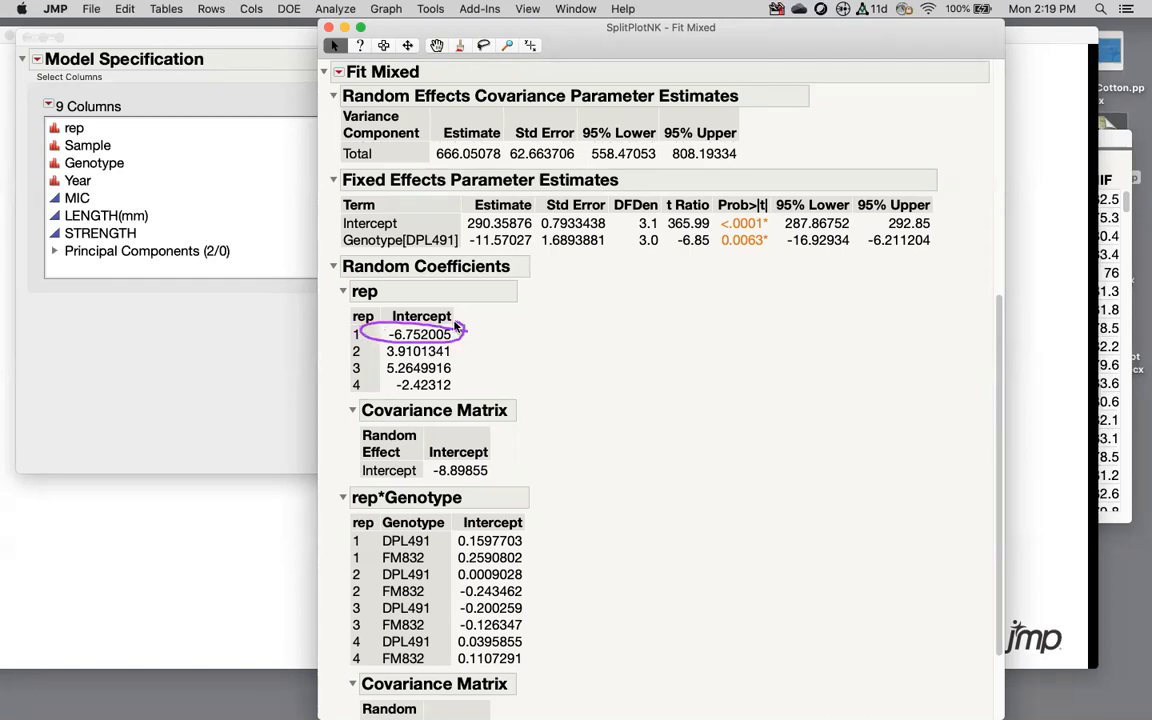
mouse_move(462, 359)
left_mouse_down()
mouse_move(371, 369)
mouse_move(455, 365)
left_mouse_up()
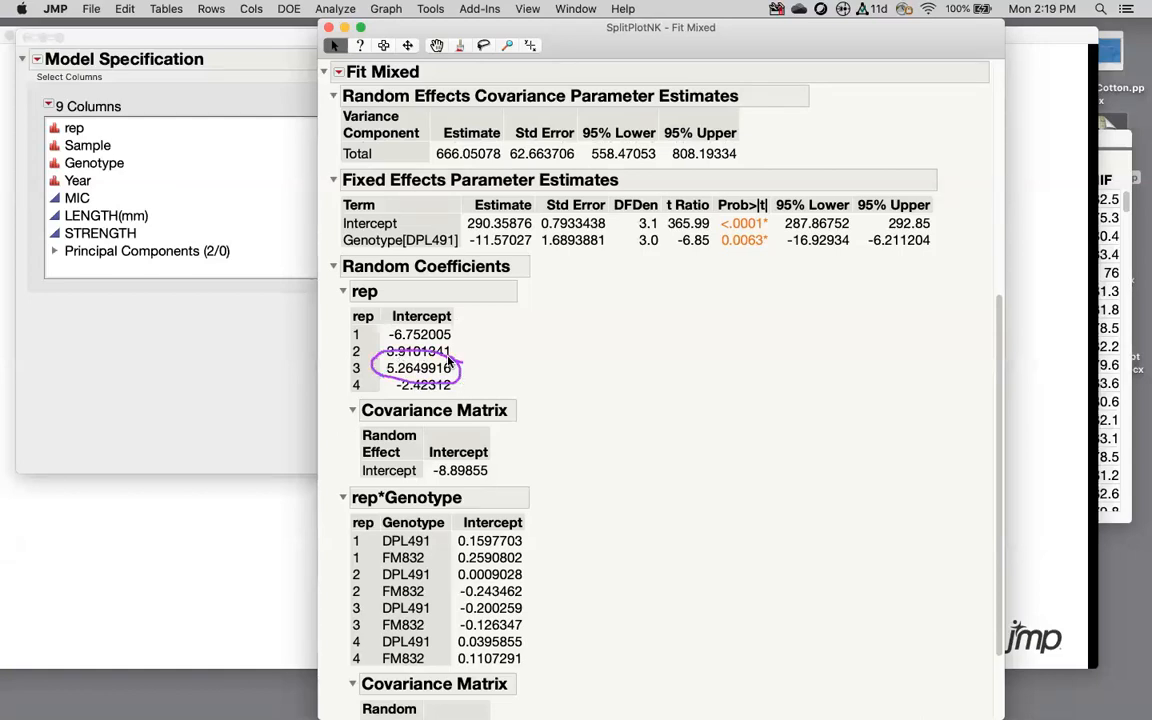
scroll(638, 394, "down", 1)
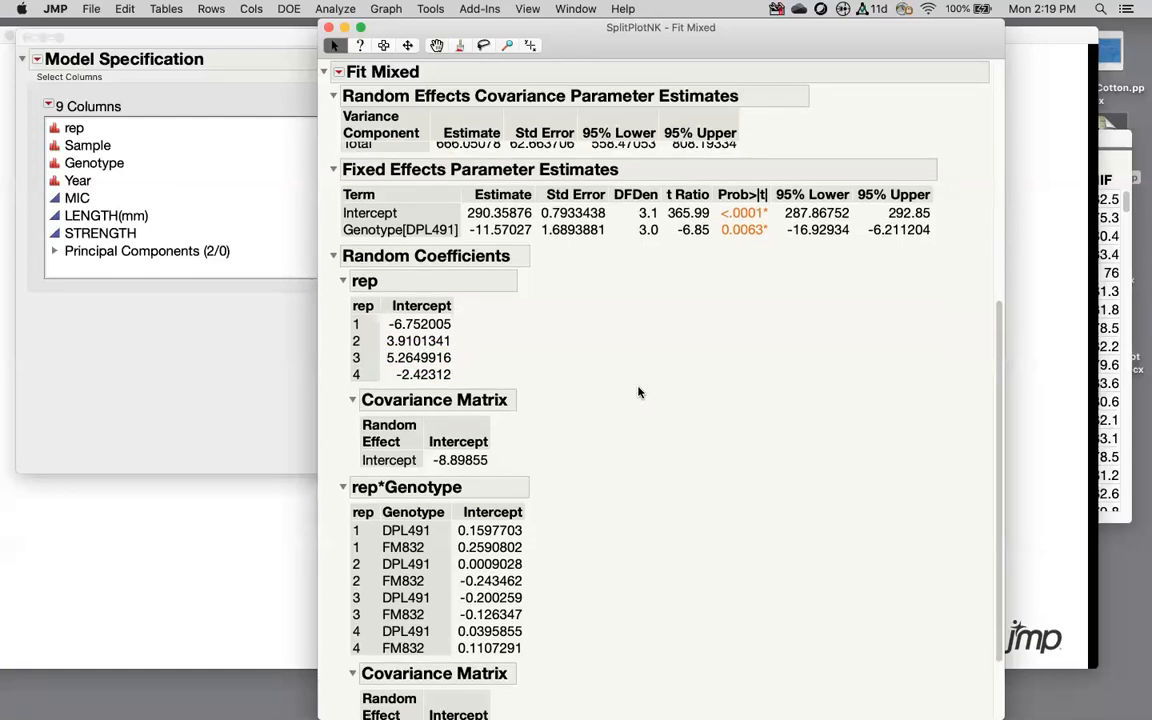
mouse_move(527, 211)
left_mouse_down()
mouse_move(478, 207)
mouse_move(462, 230)
mouse_move(524, 209)
left_mouse_up()
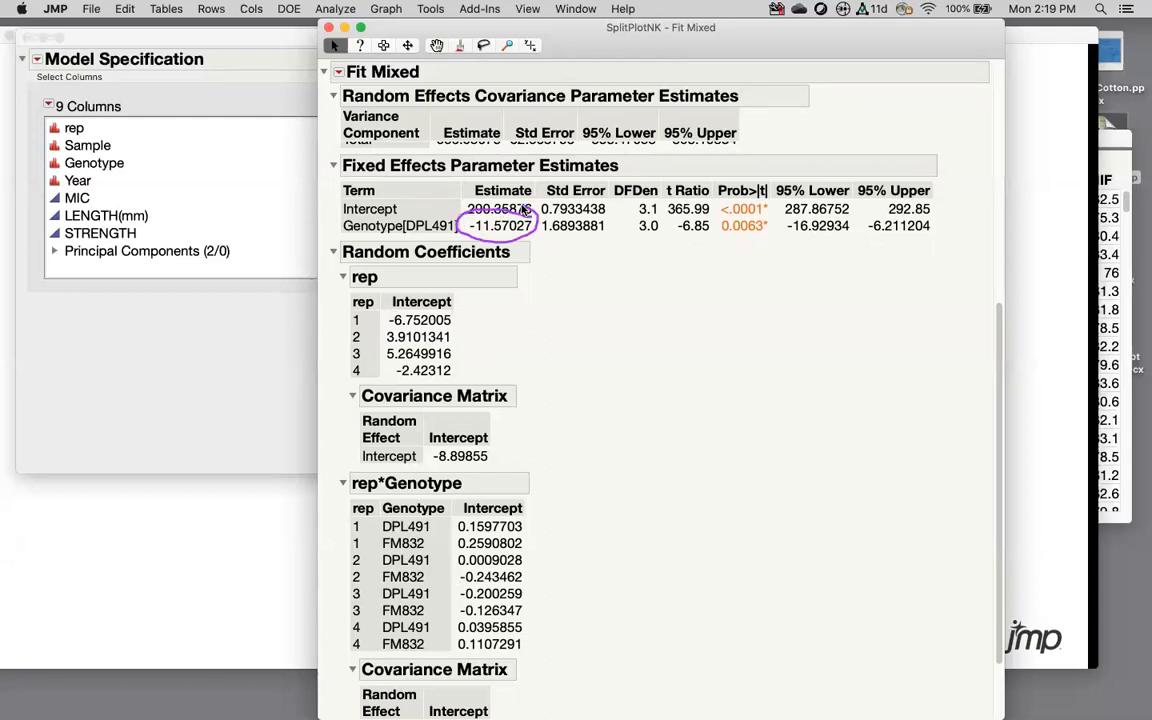
scroll(593, 387, "down", 5)
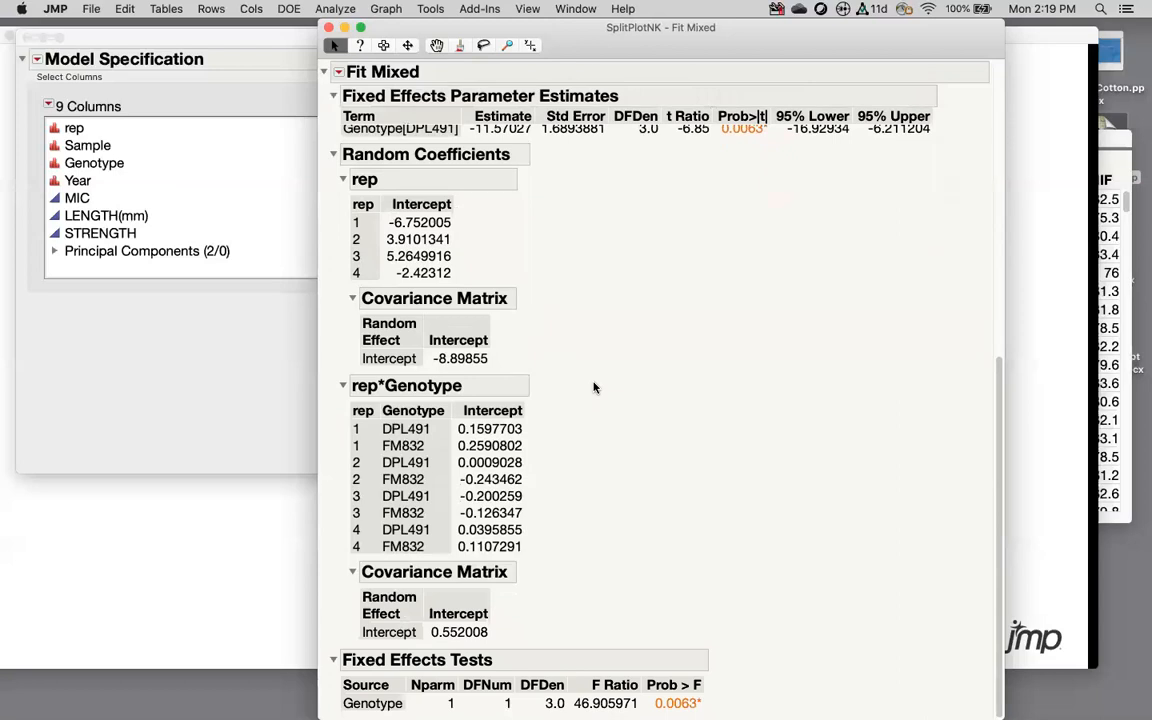
scroll(573, 249, "up", 10)
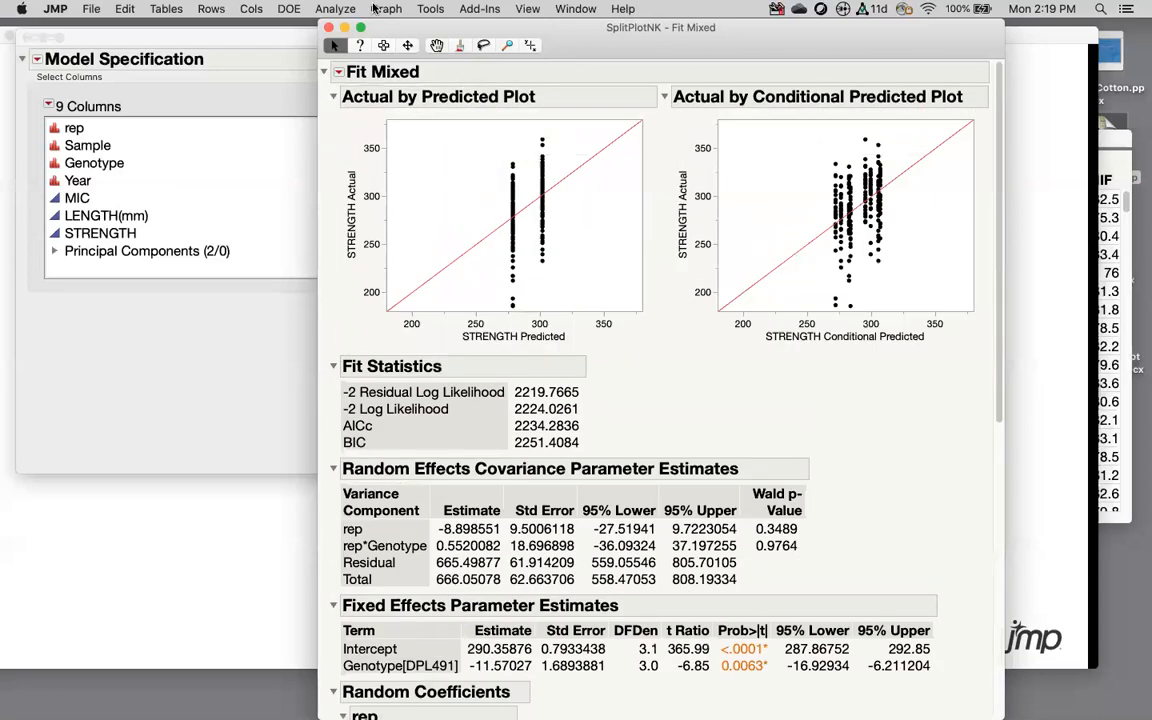
Step: Close the Fit Model window and advance the PowerPoint slide to sample randomization
left_click(305, 37)
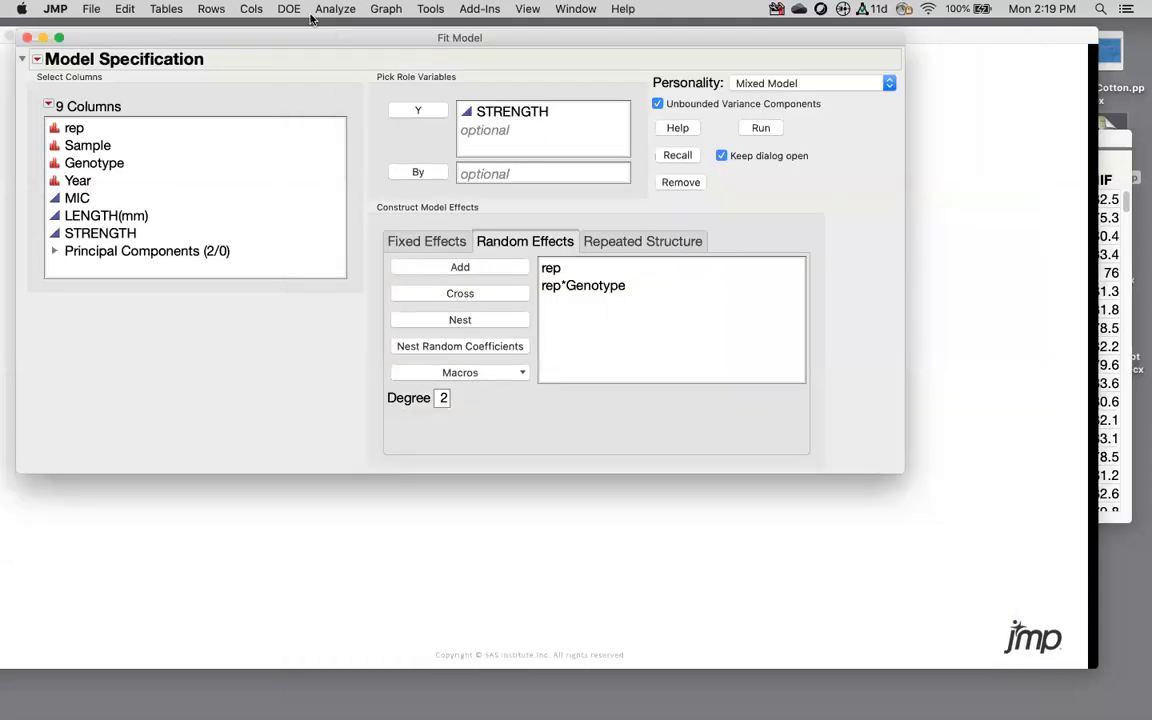
left_click(26, 37)
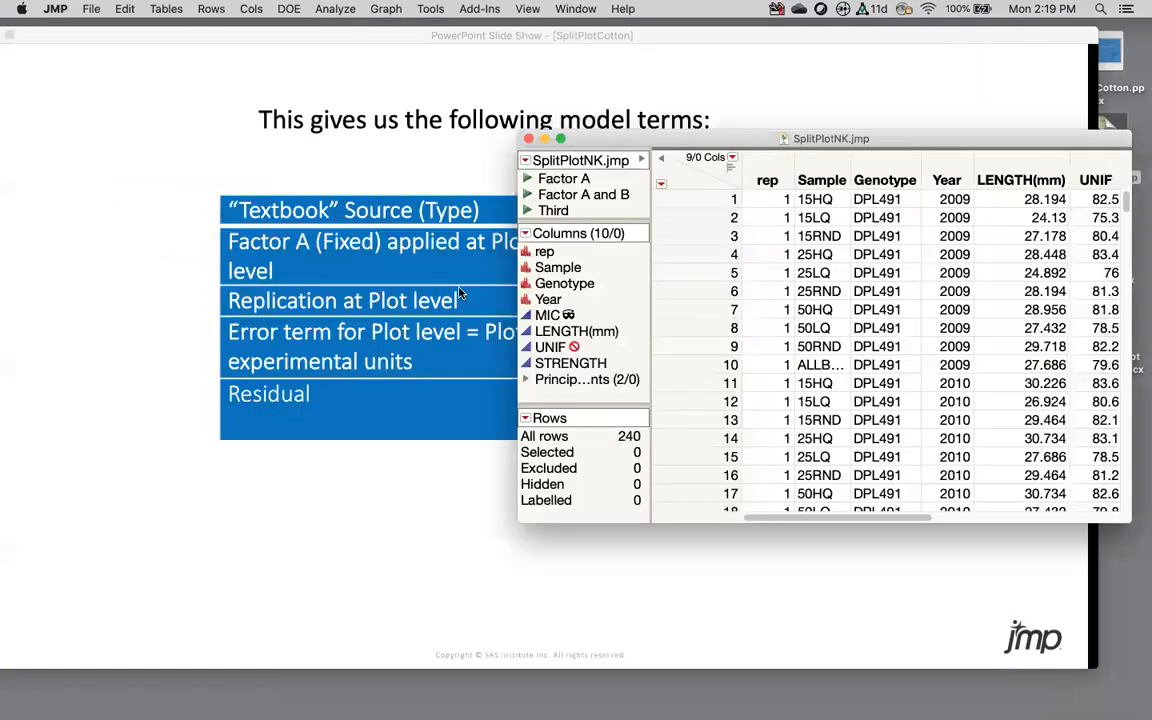
left_click(671, 77)
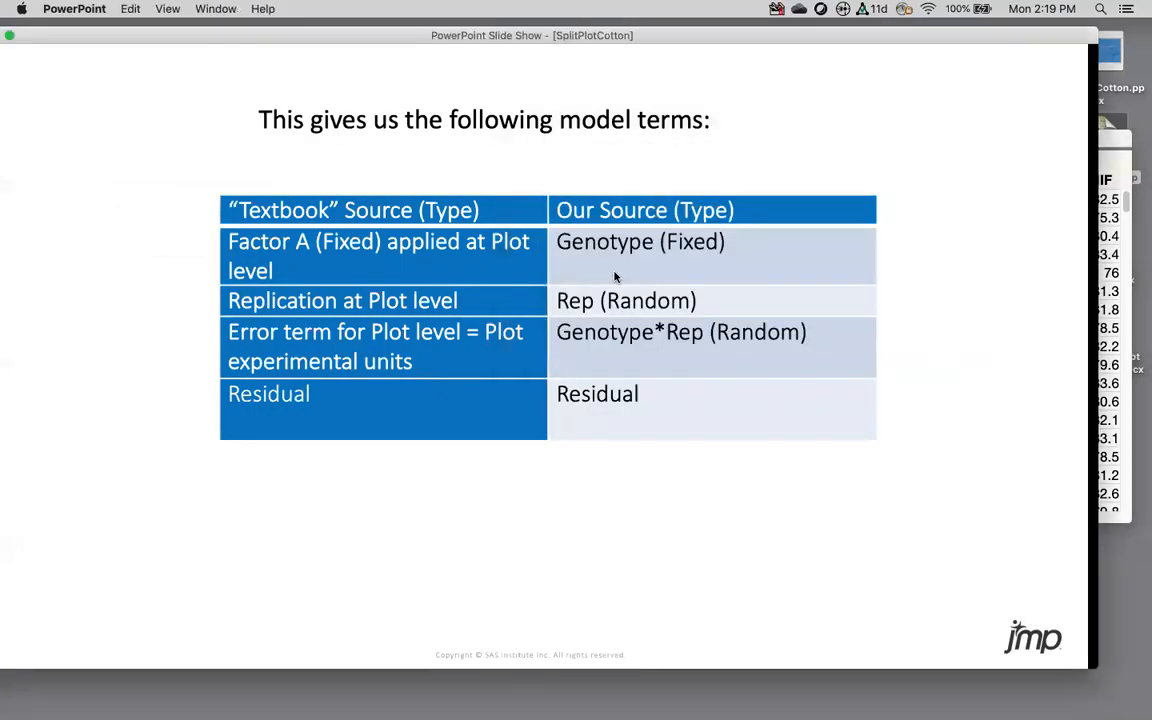
left_click(615, 277)
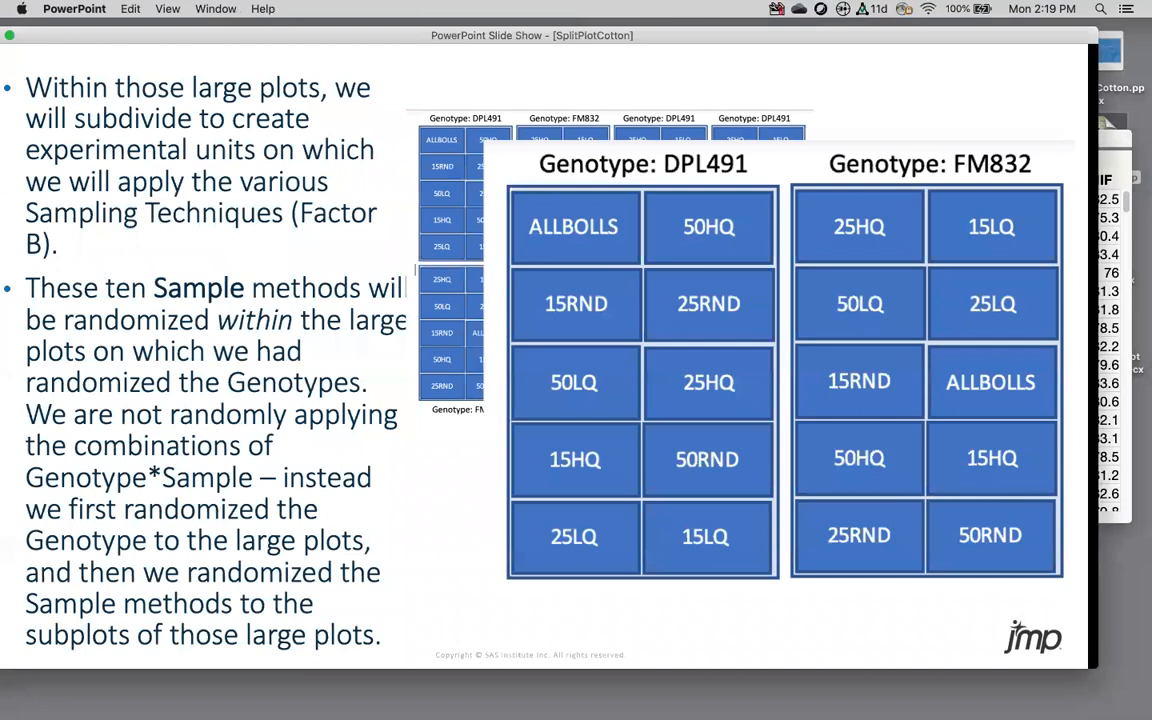
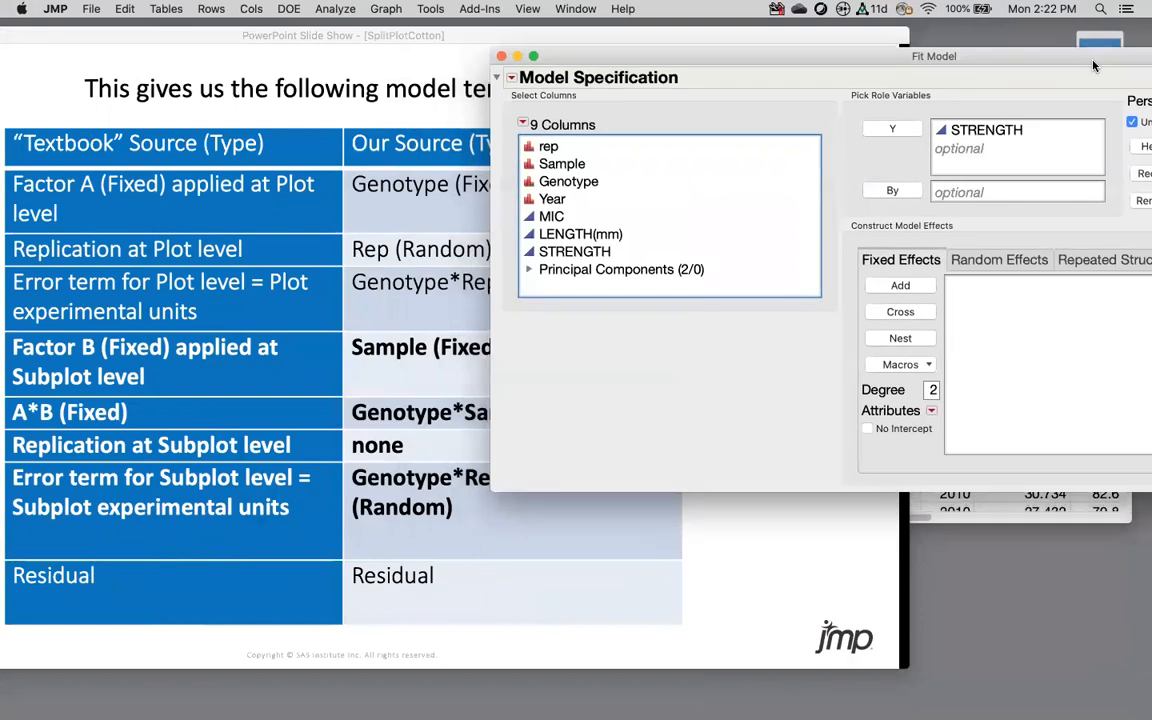
Step: Move the Fit Model window aside and add Genotype as a fixed effect
left_click_drag(820, 205, 712, 213)
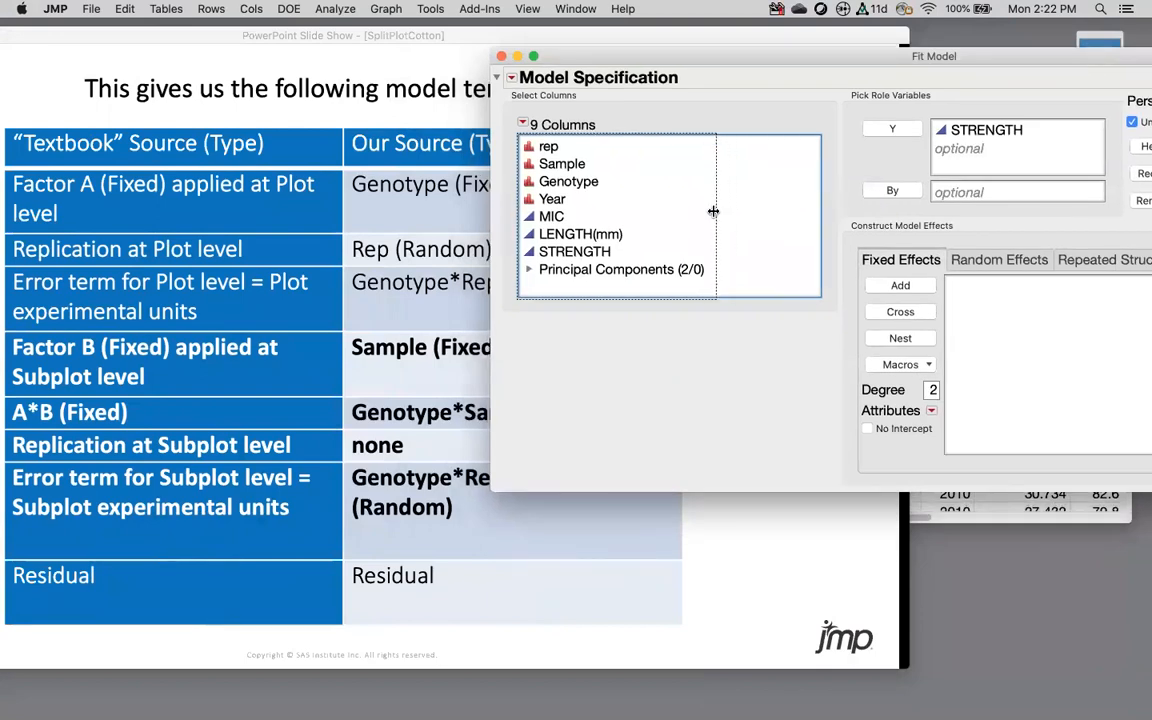
left_click_drag(798, 60, 934, 57)
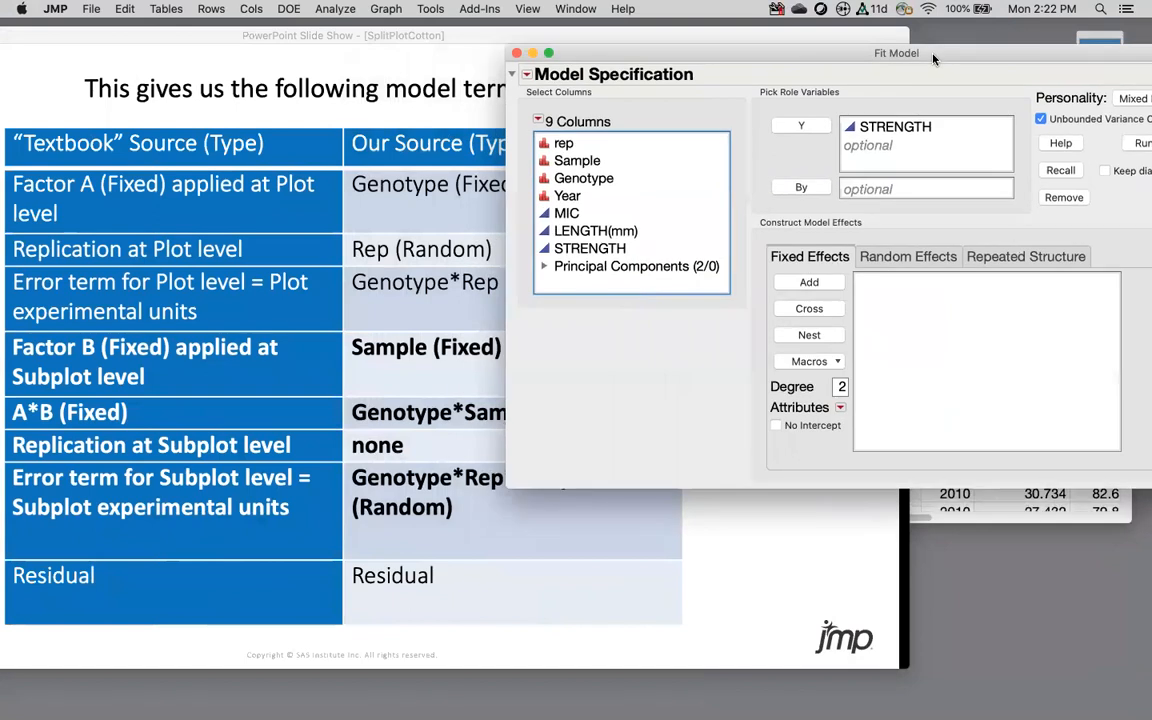
left_click(575, 178)
left_click(785, 282)
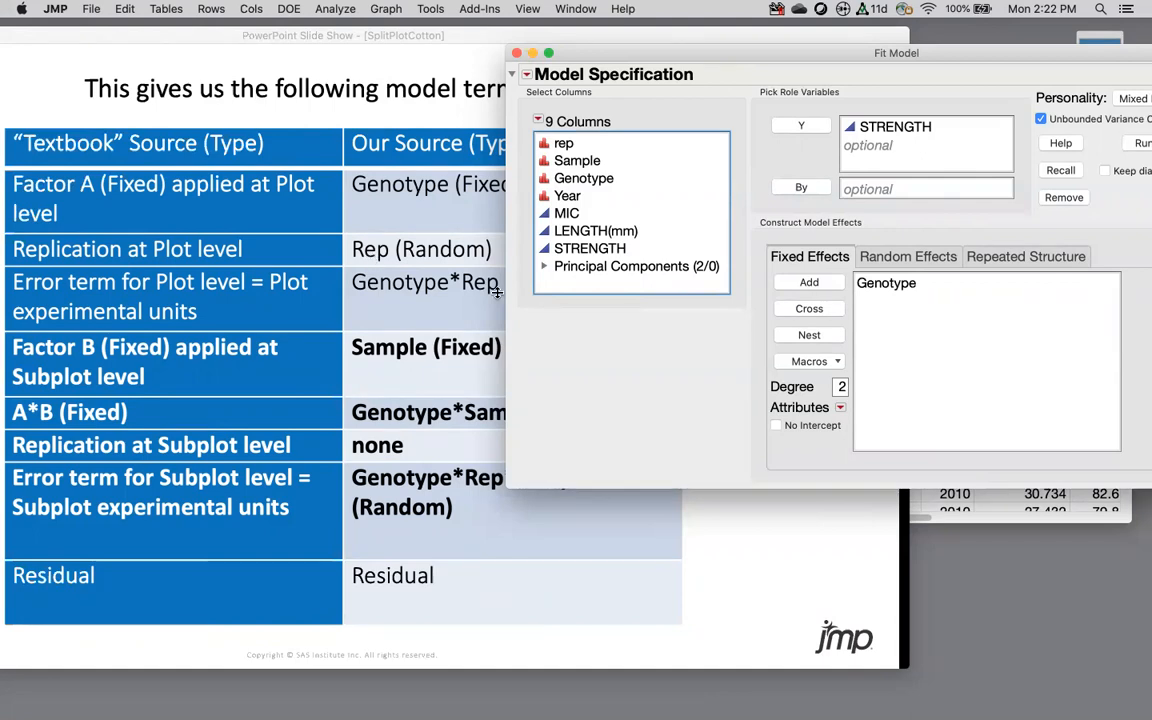
Step: Add rep and the rep*Genotype interaction as random effects
left_click(877, 256)
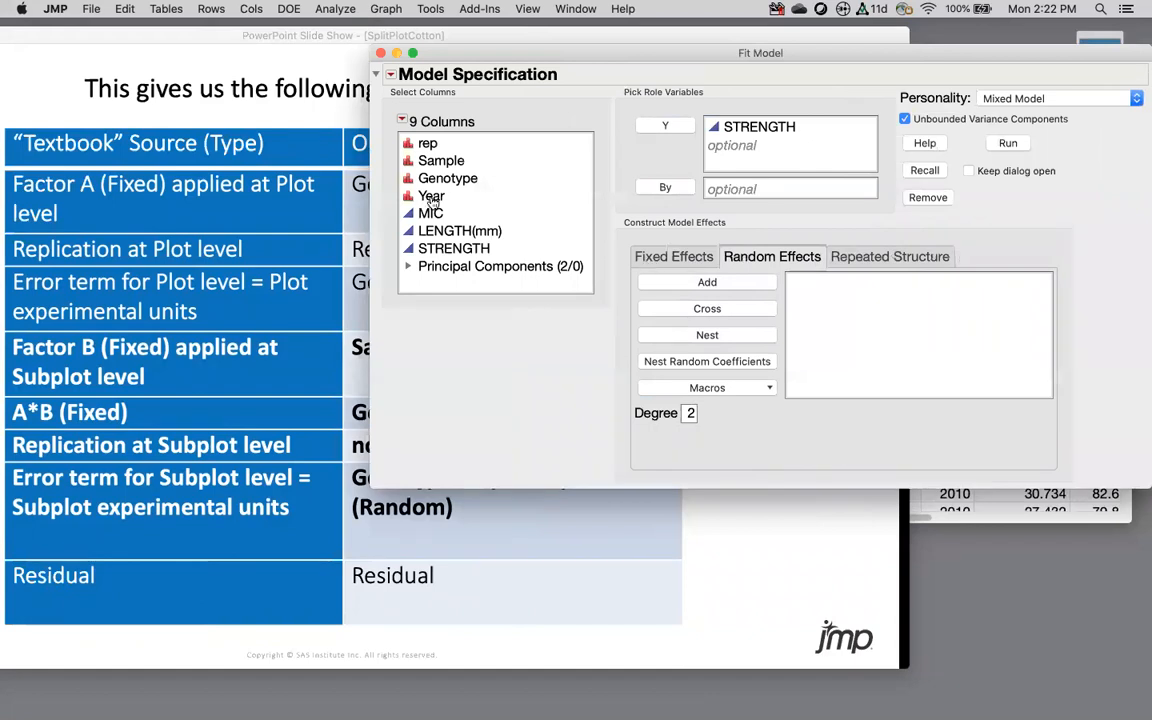
left_click(451, 145)
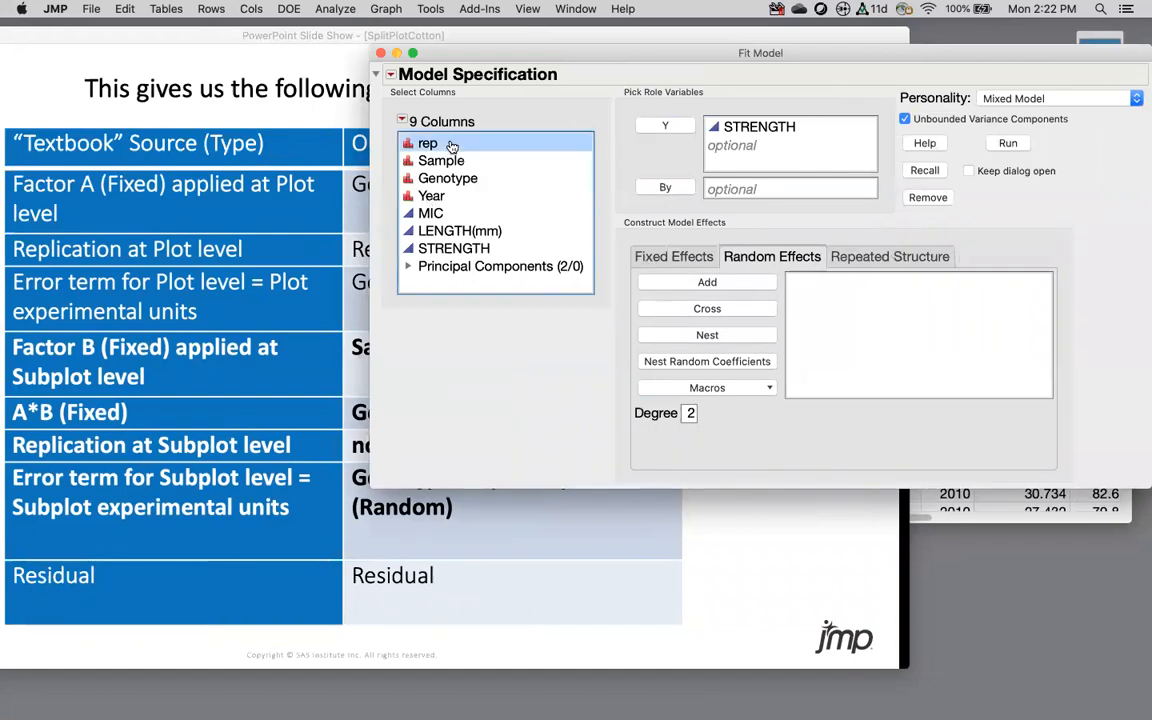
left_click(707, 282)
left_click(456, 196)
left_click(450, 178)
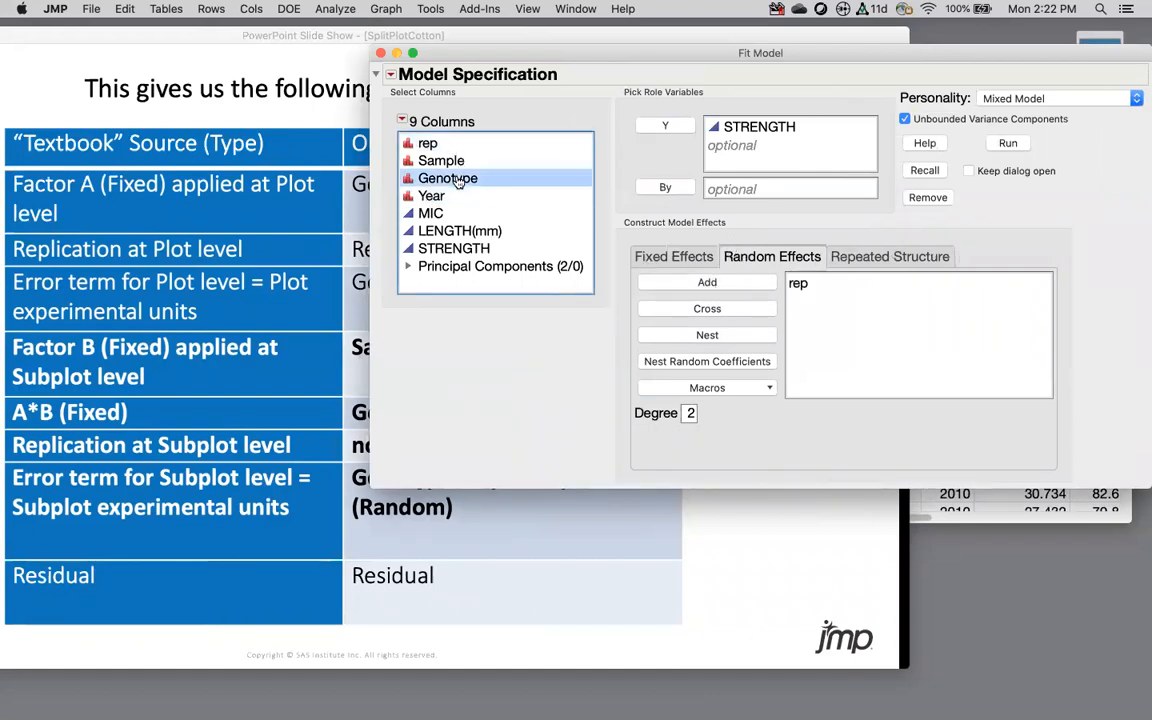
left_click(436, 145, "super")
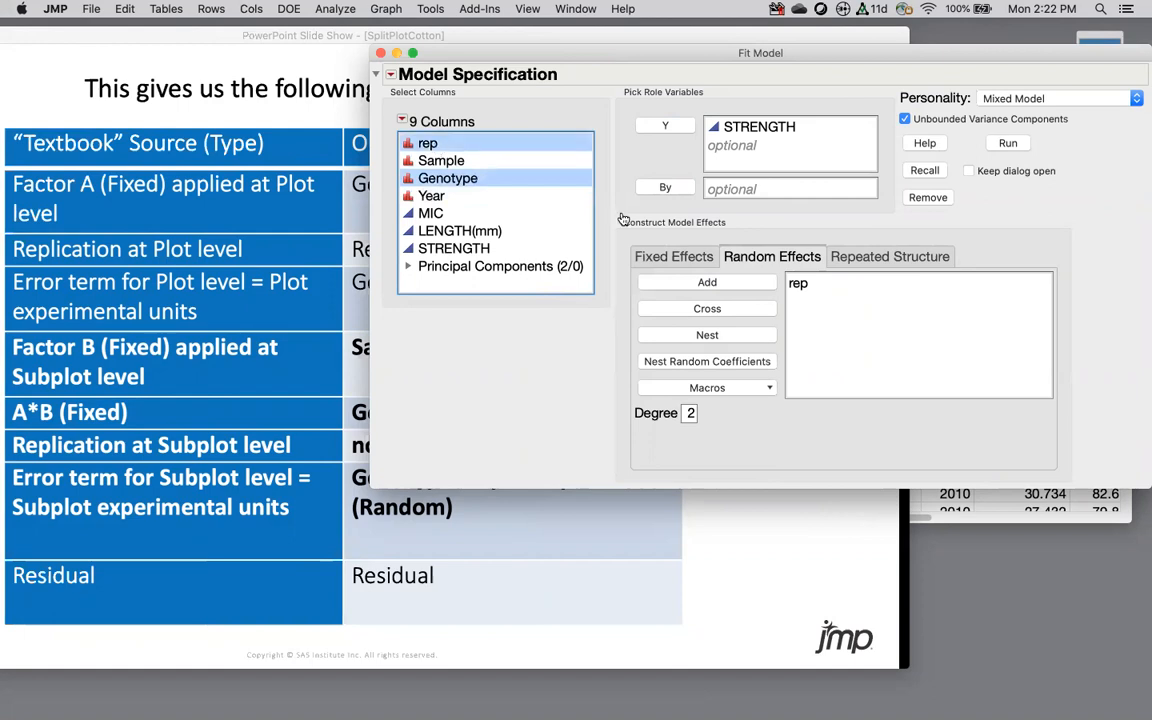
left_click(707, 308)
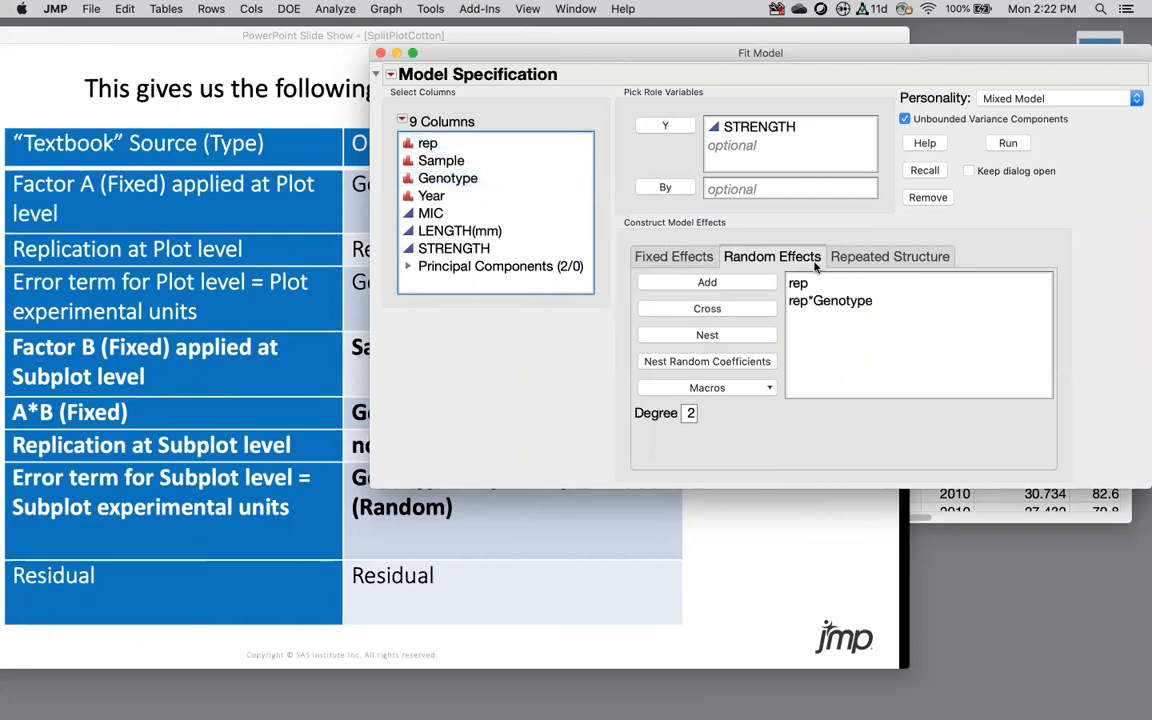
Step: Add Sample and the Sample*Genotype interaction as fixed effects
left_click(670, 256)
left_click_drag(716, 58, 863, 67)
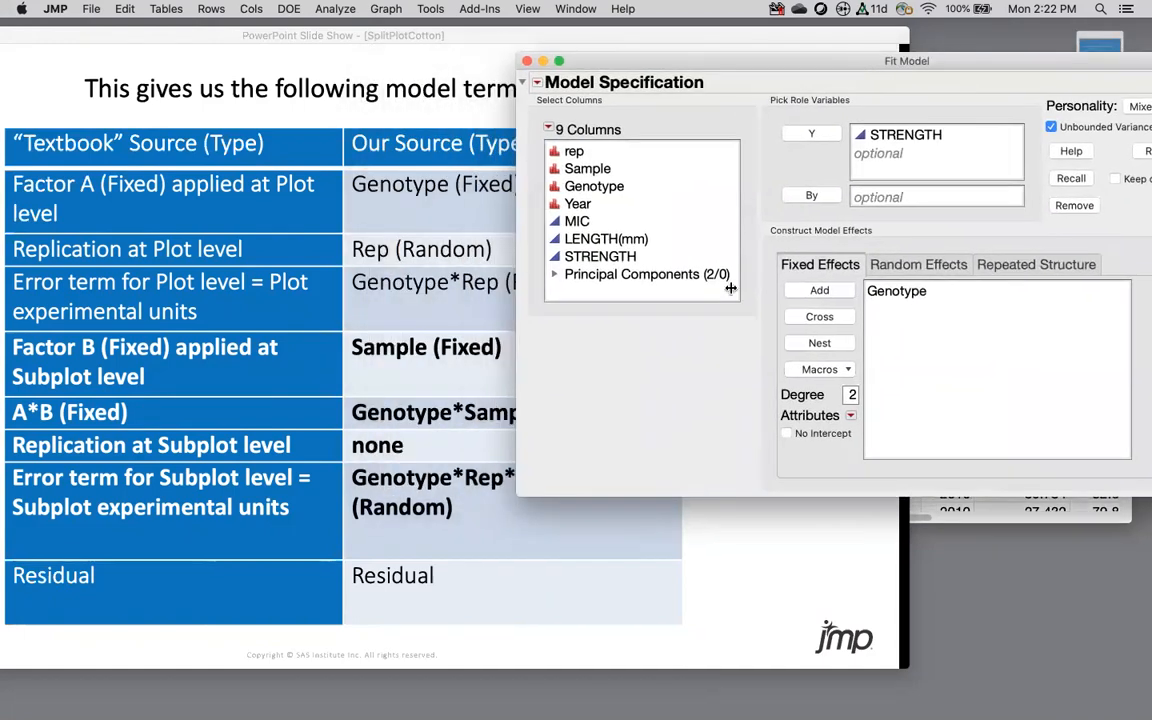
left_click(588, 169)
left_click(819, 290)
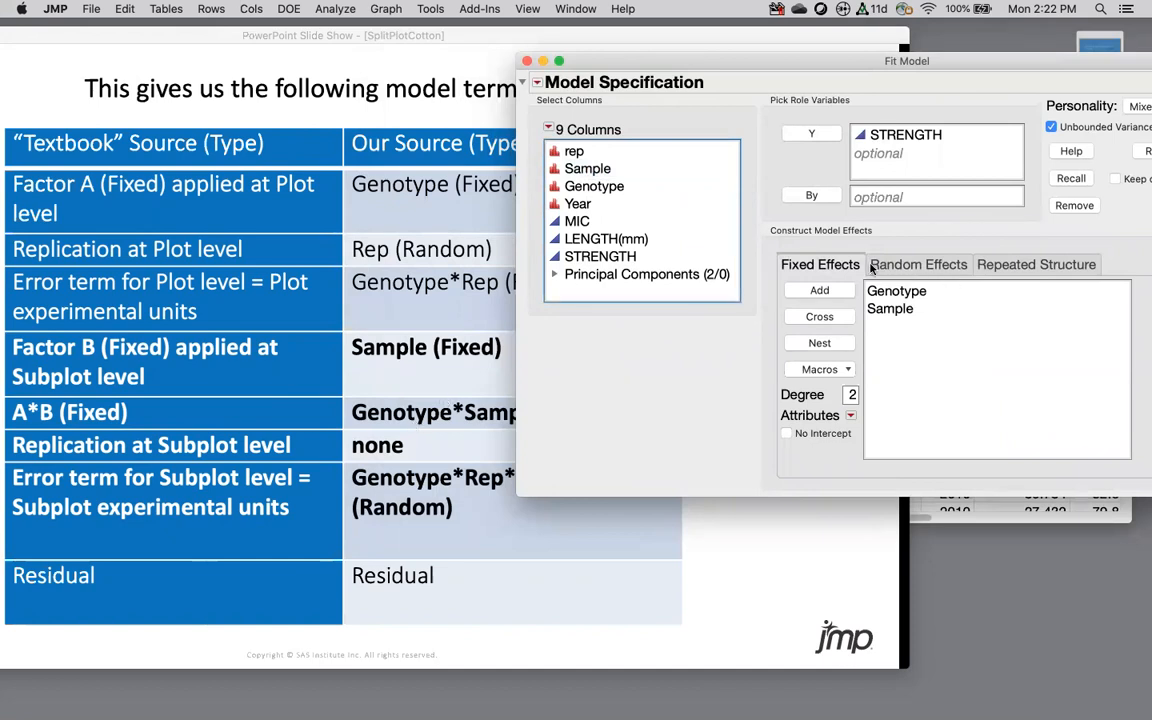
left_click(588, 186)
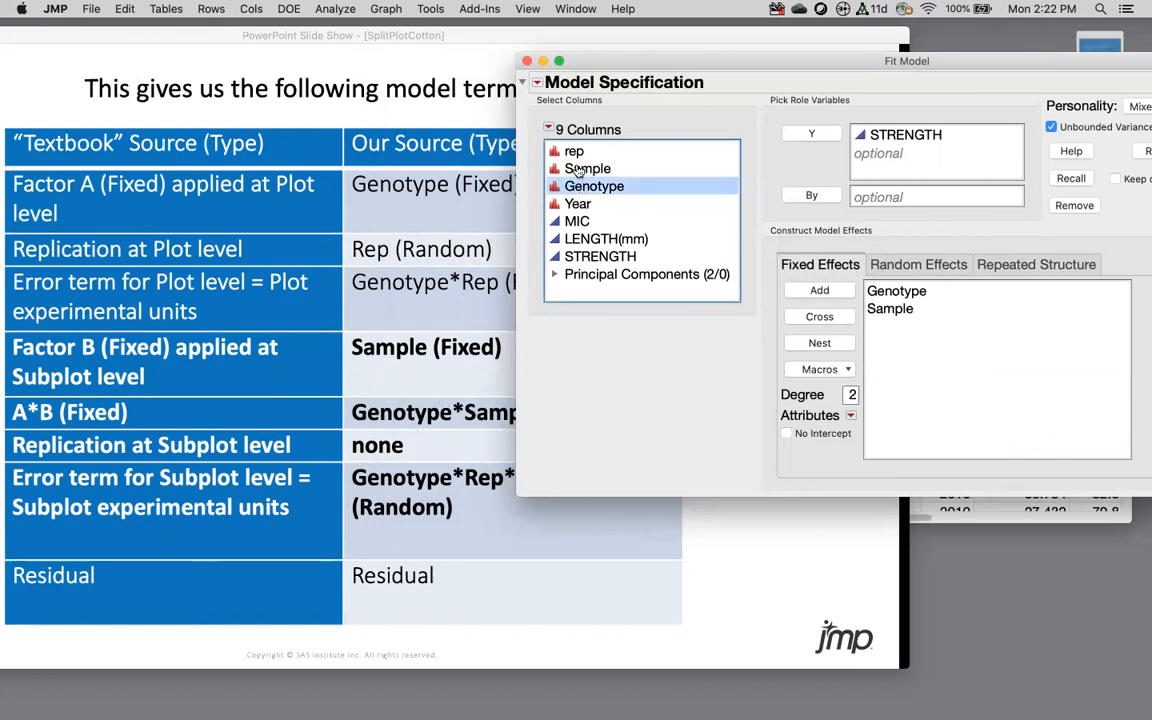
left_click(578, 170, "shift")
left_click(825, 318)
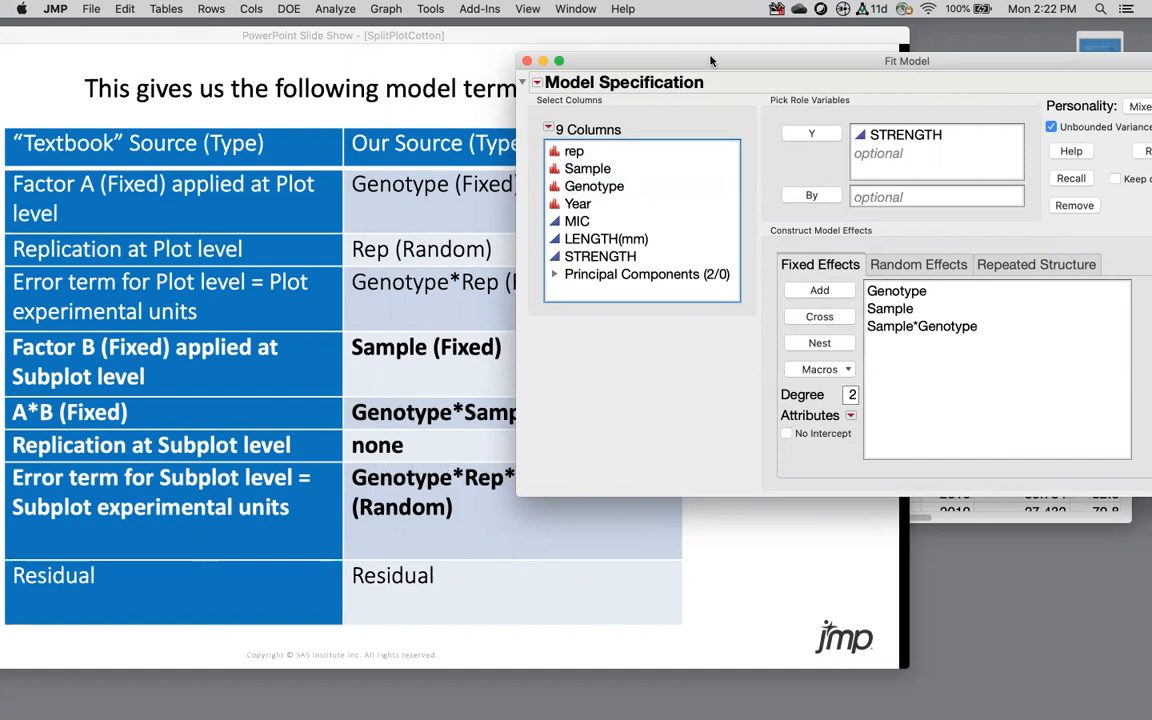
Step: Add rep*Genotype*Sample as a random effect and run the mixed model for STRENGTH
left_click_drag(710, 60, 777, 10)
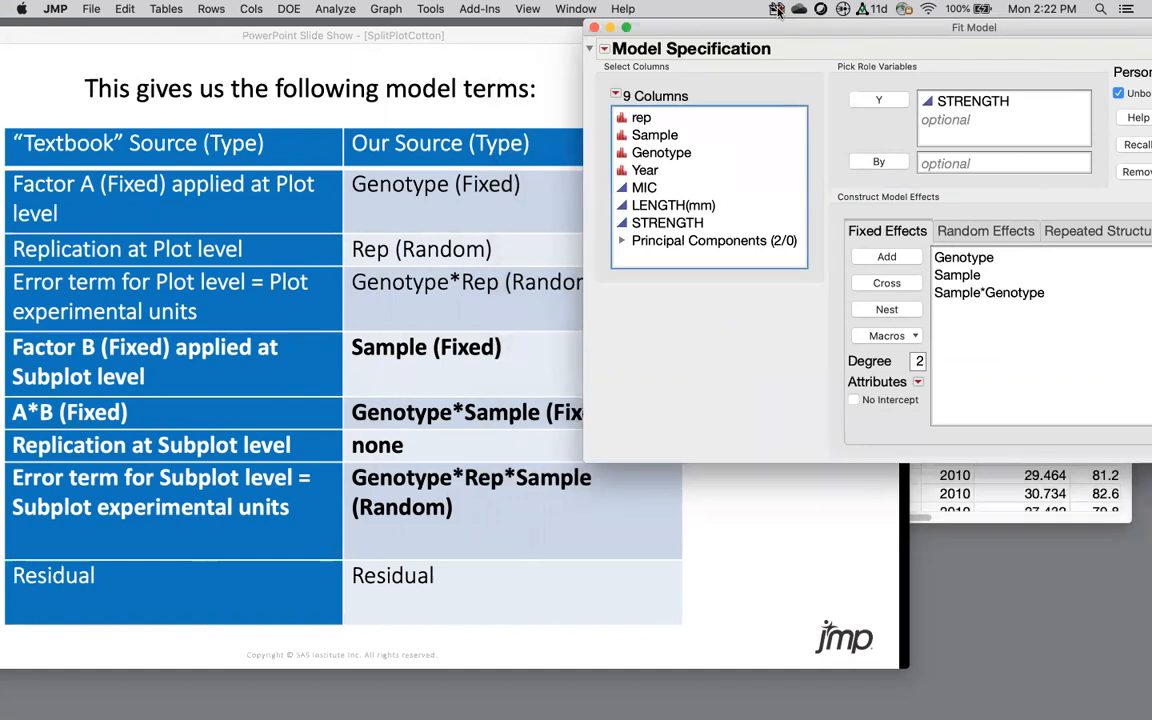
left_click_drag(777, 10, 522, 97)
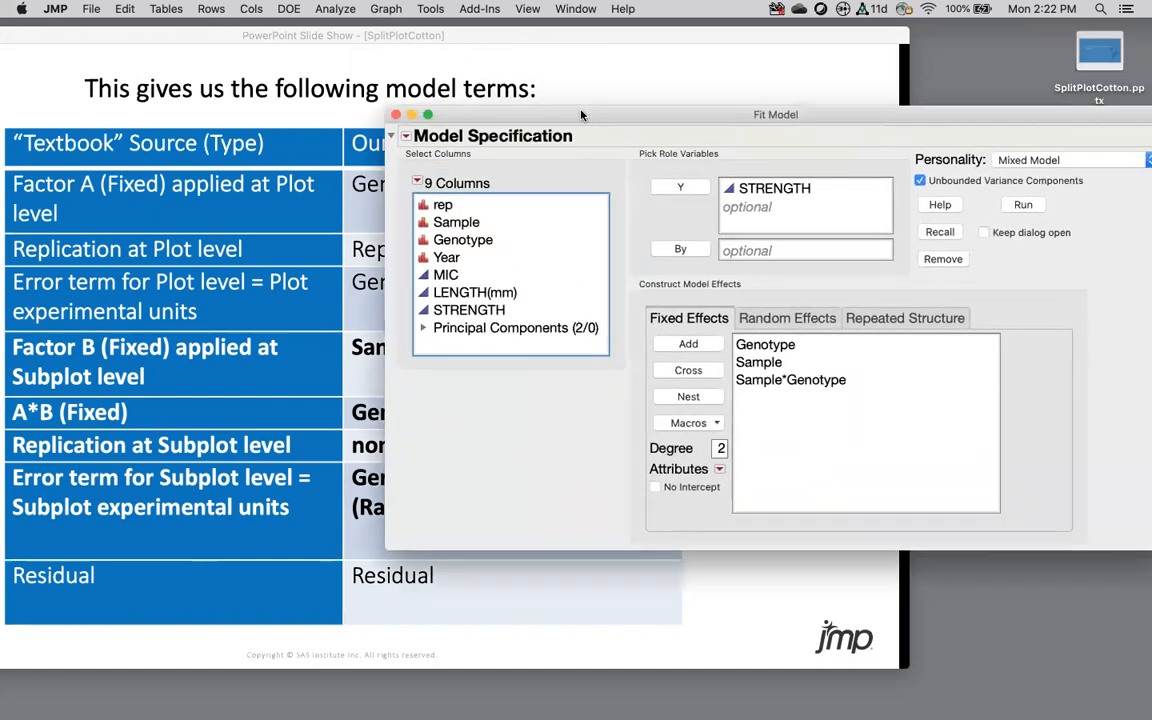
left_click(772, 318)
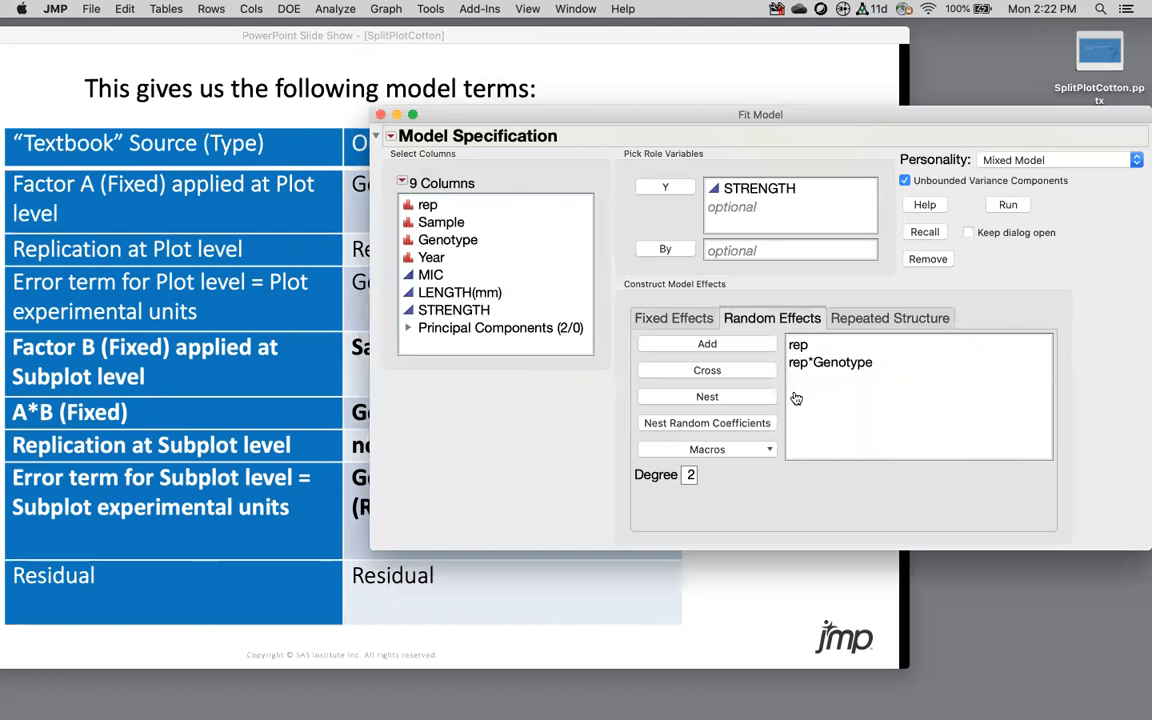
left_click(800, 363)
left_click(428, 223)
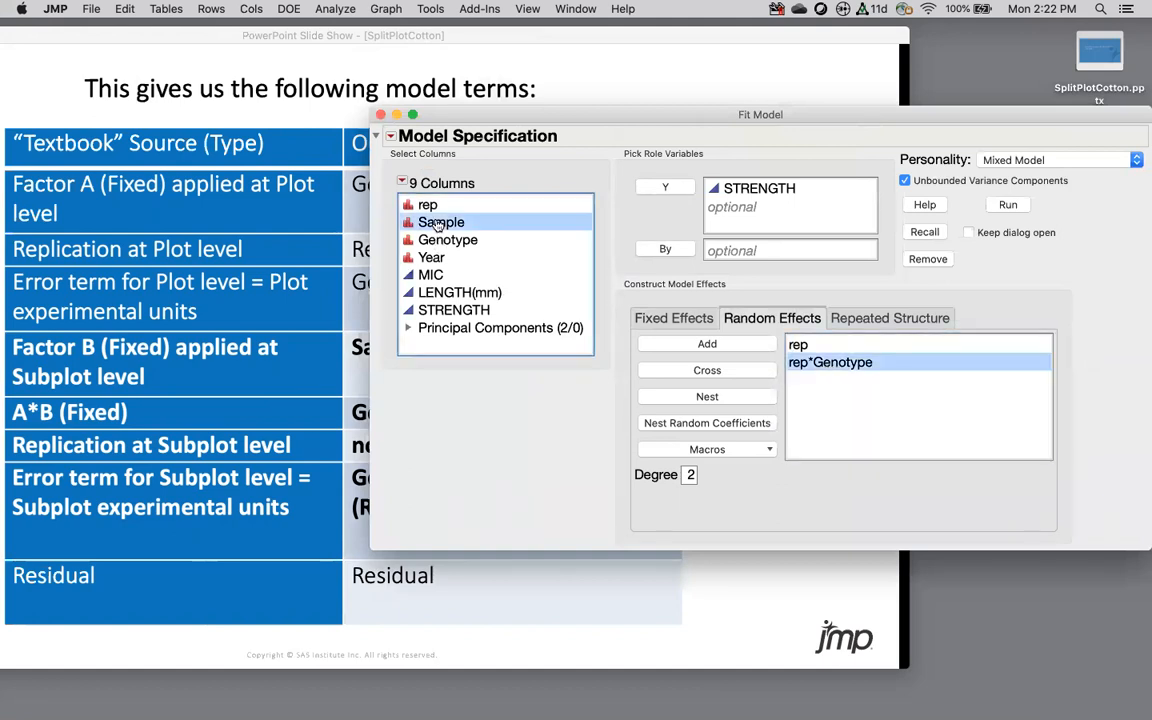
left_click(719, 373)
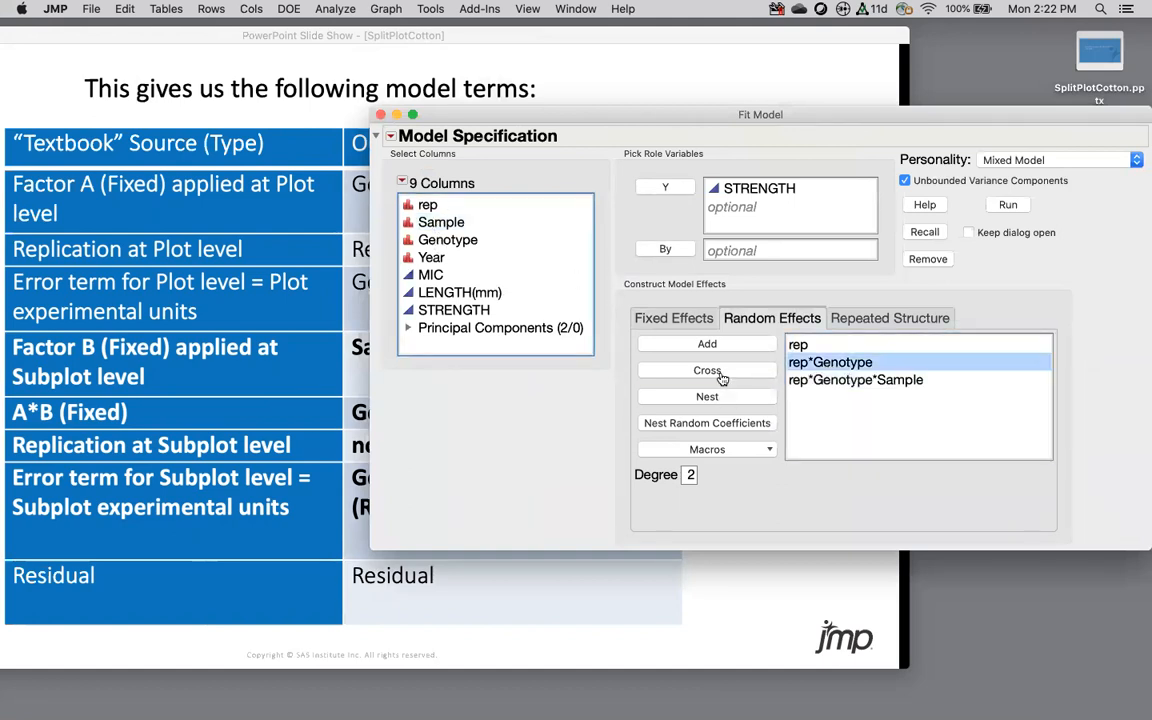
left_click(829, 401)
left_click(660, 316)
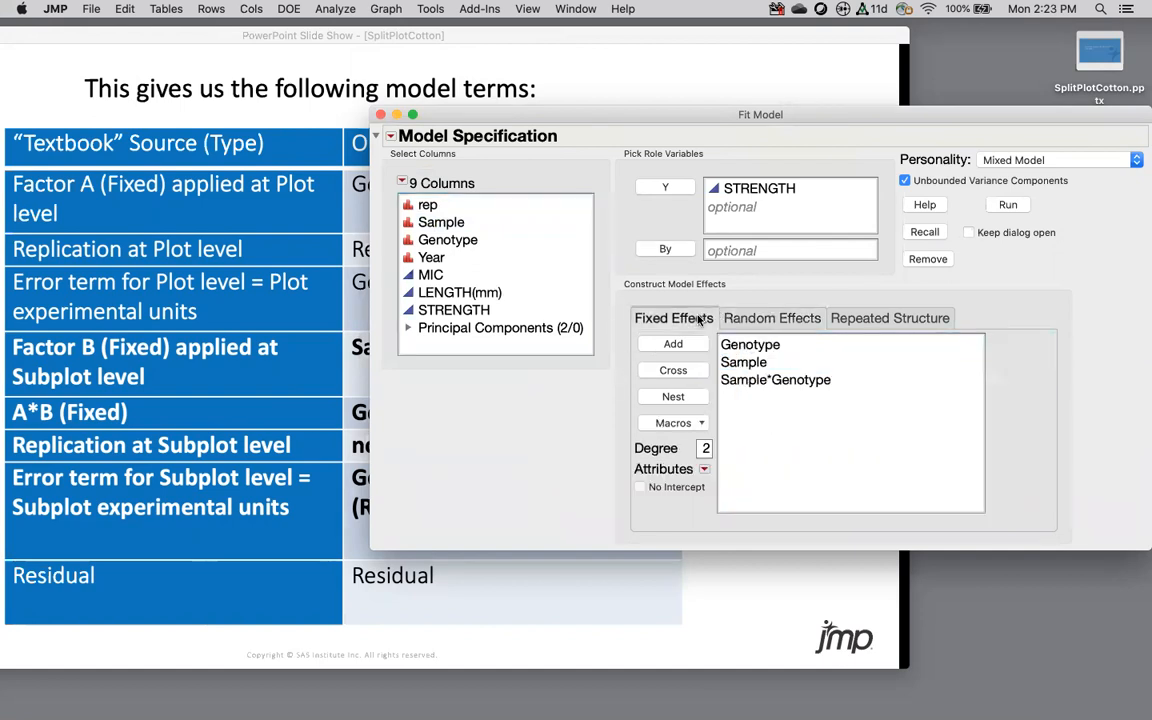
left_click(1007, 204)
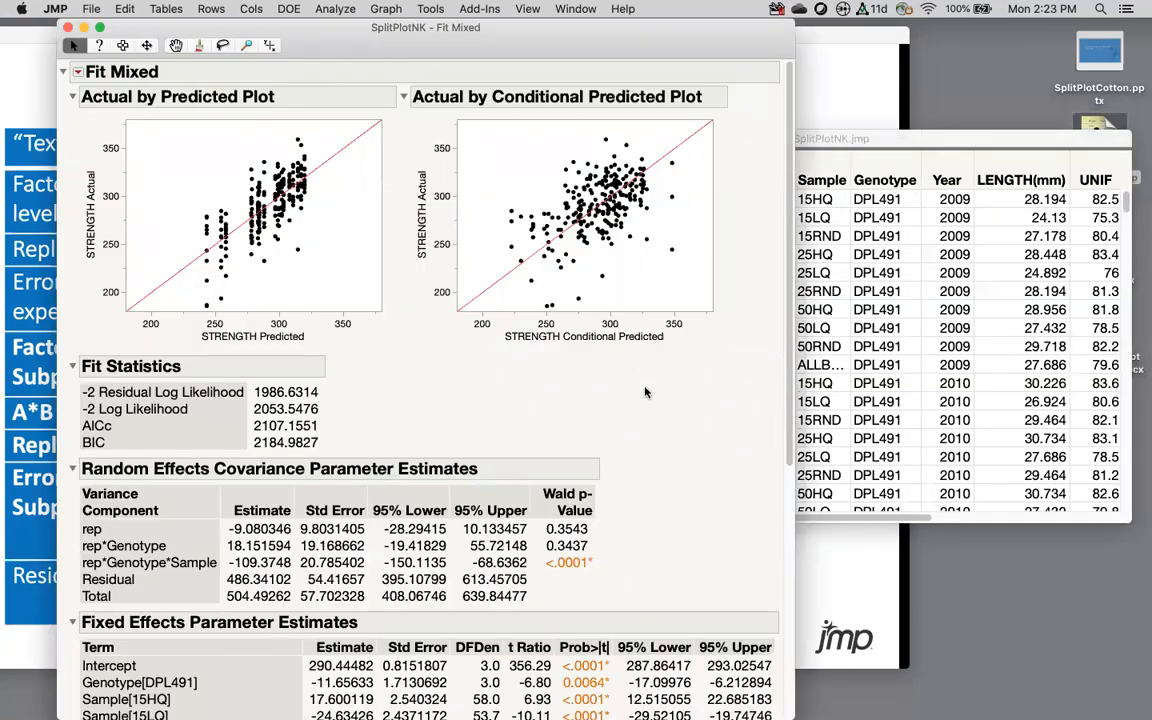
Step: Scroll through the Fit Mixed report and expand the rep random coefficient estimates
scroll(645, 392, "down", 5)
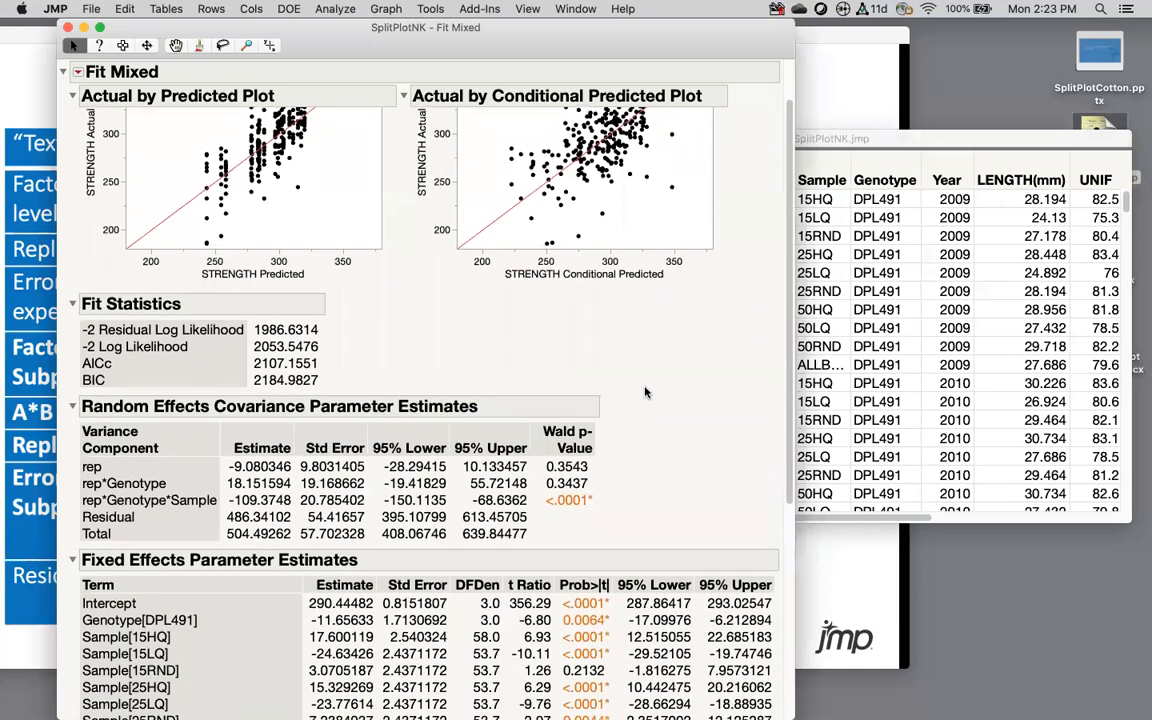
scroll(645, 392, "down", 1)
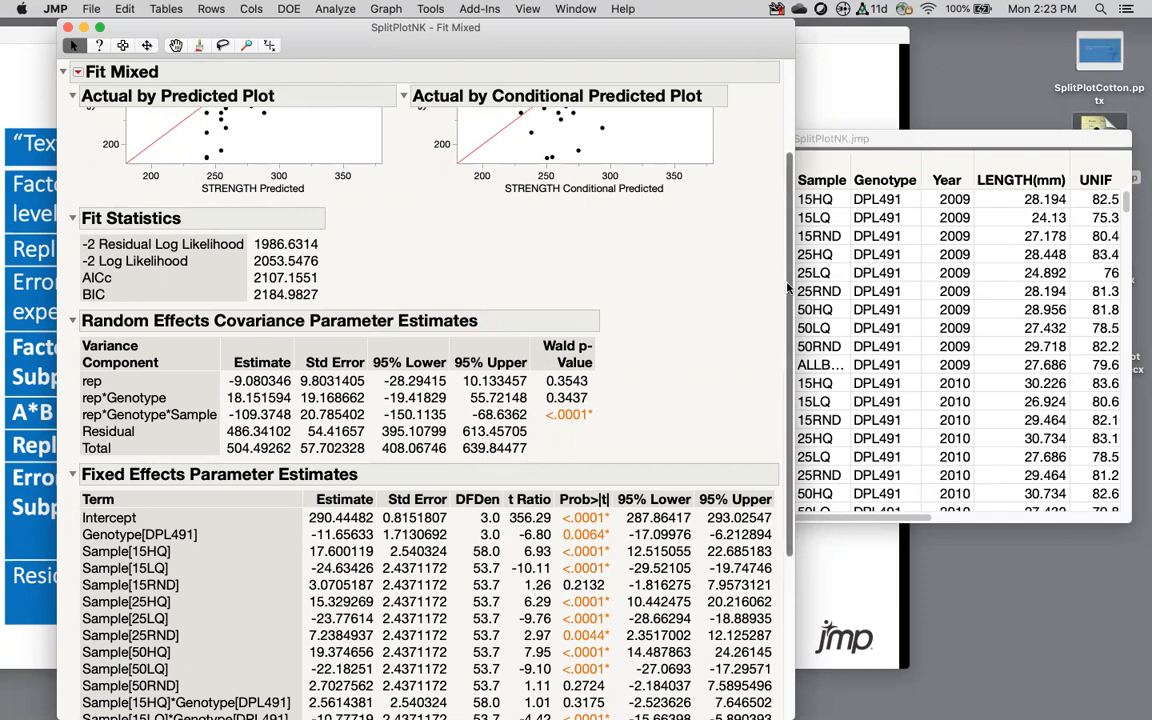
scroll(710, 262, "down", 5)
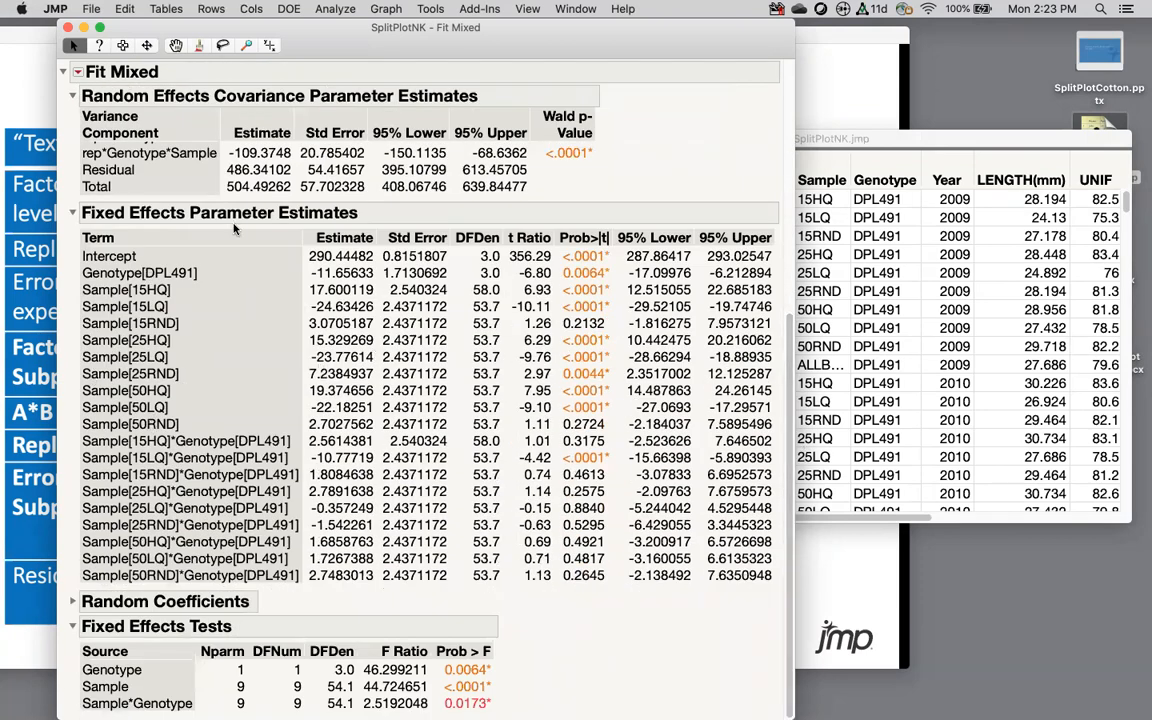
left_click(72, 601)
Step: Return to the top of the report and open the Fit Mixed red-triangle options list
scroll(386, 550, "down", 12)
scroll(386, 550, "up", 17)
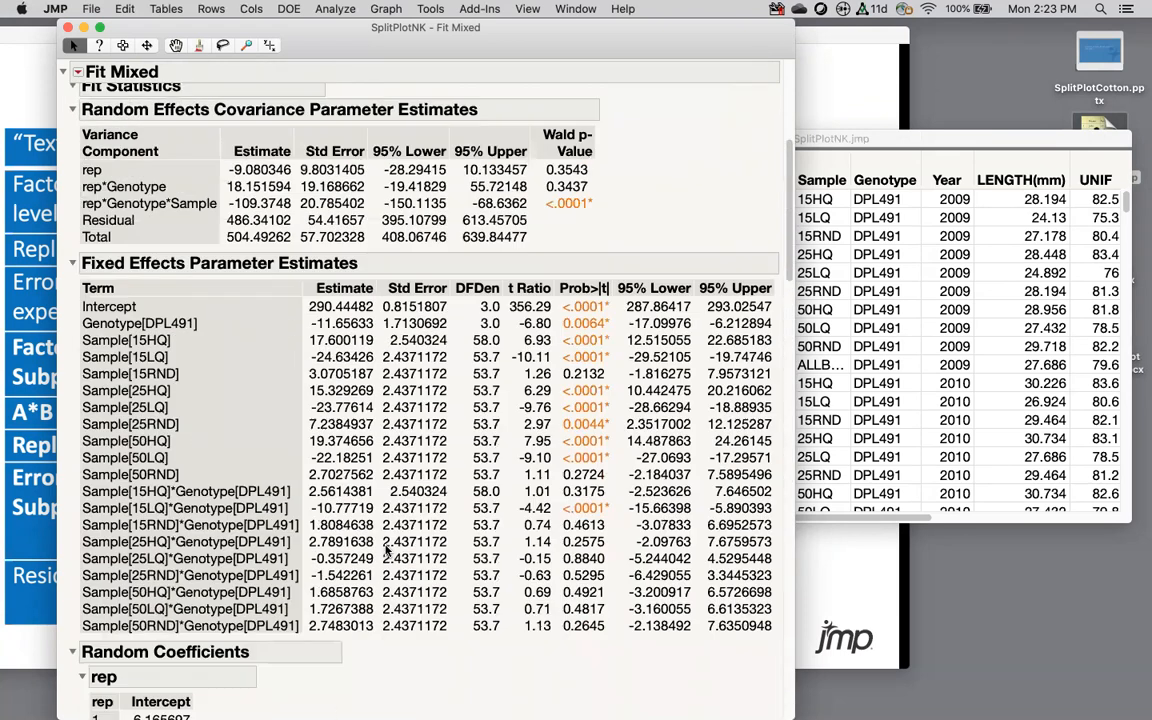
left_click(79, 73)
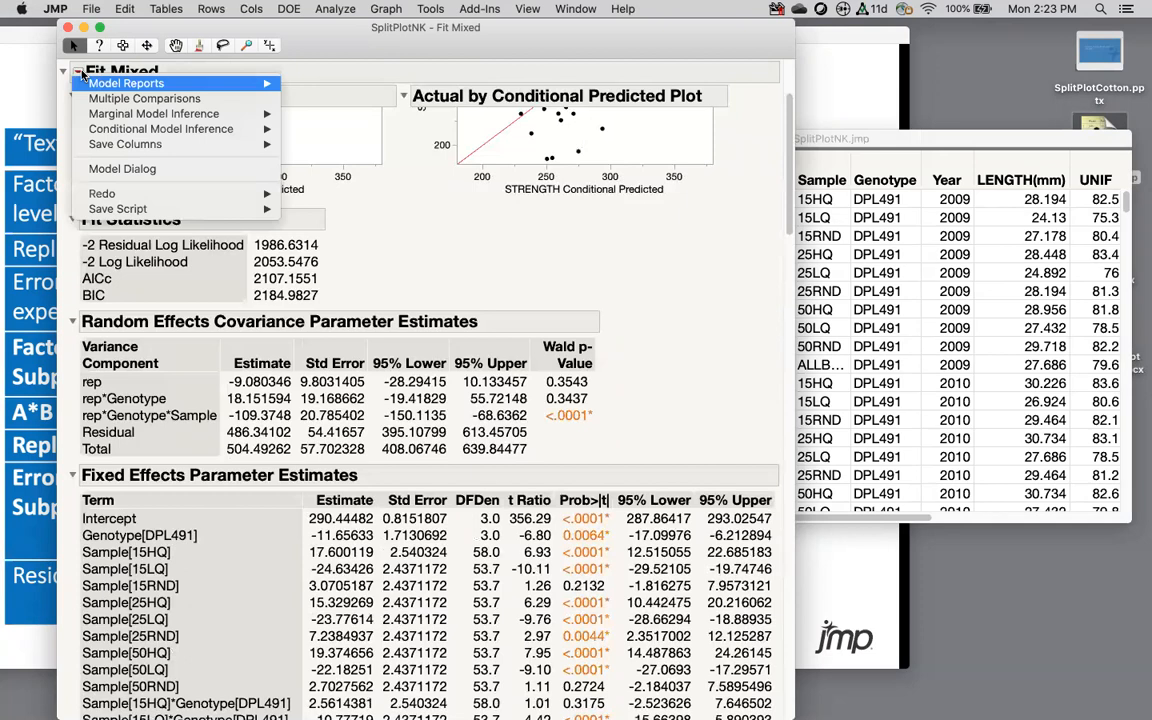
mouse_move(110, 116)
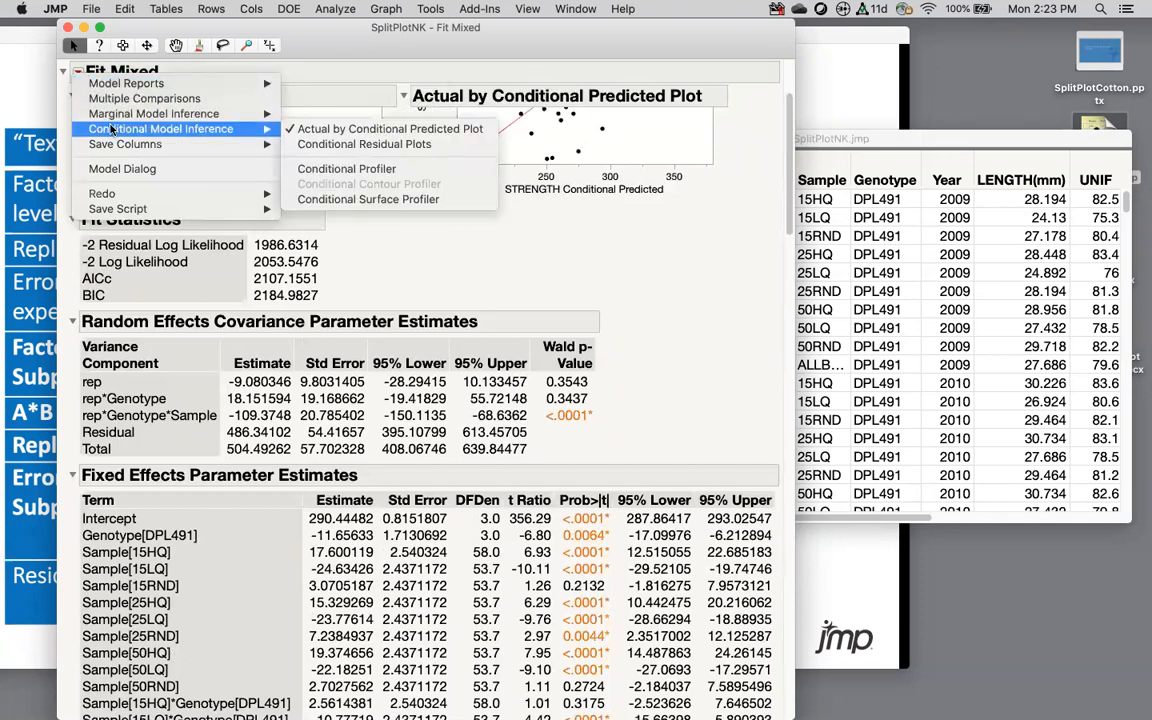
Step: Add Multiple Comparisons for Sample*Genotype with an LS means interaction plot overlaid by Sample
left_click(140, 98)
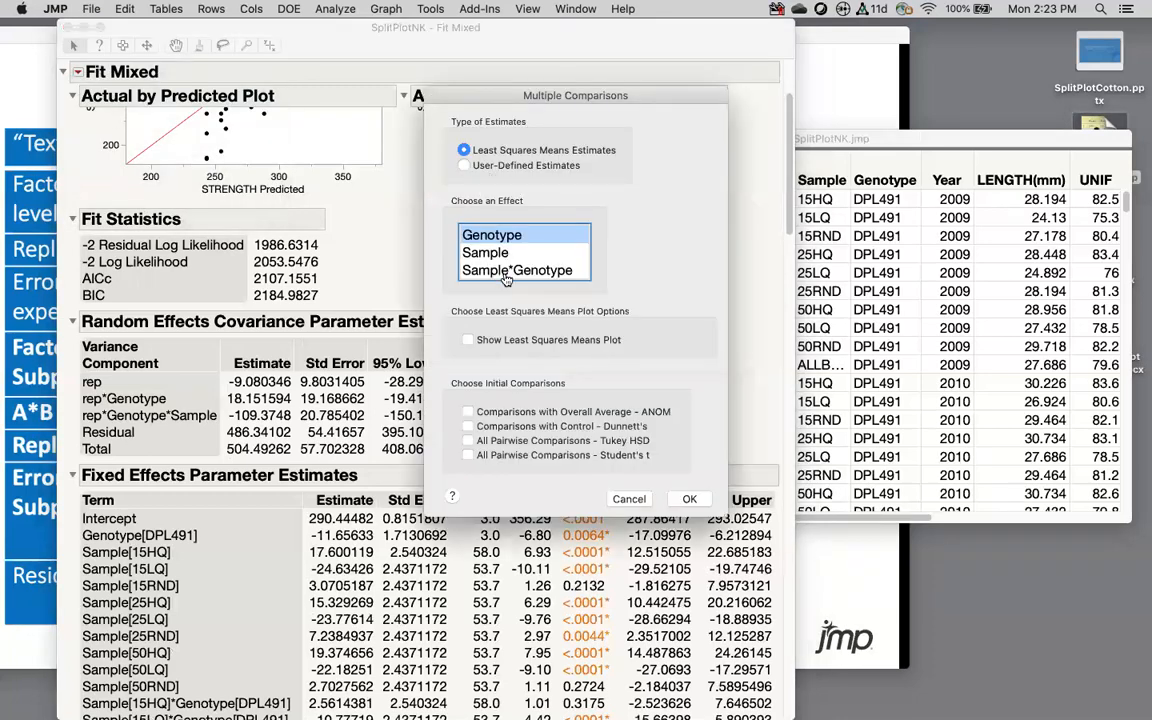
left_click(507, 272)
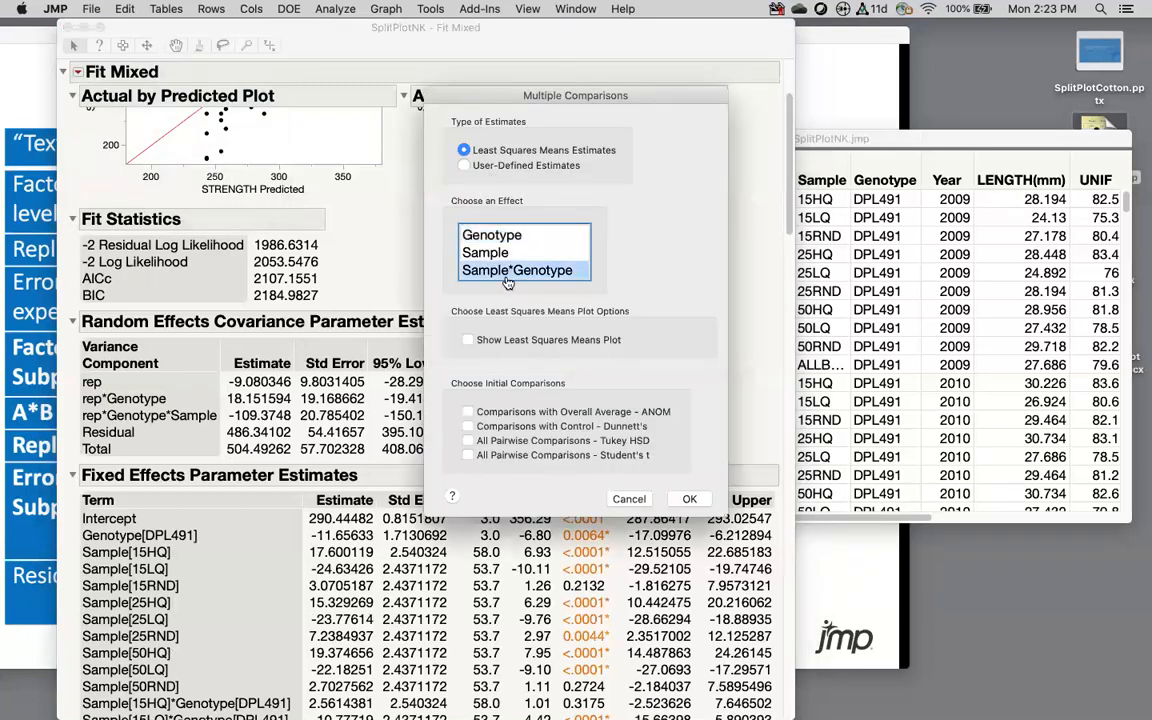
left_click(468, 340)
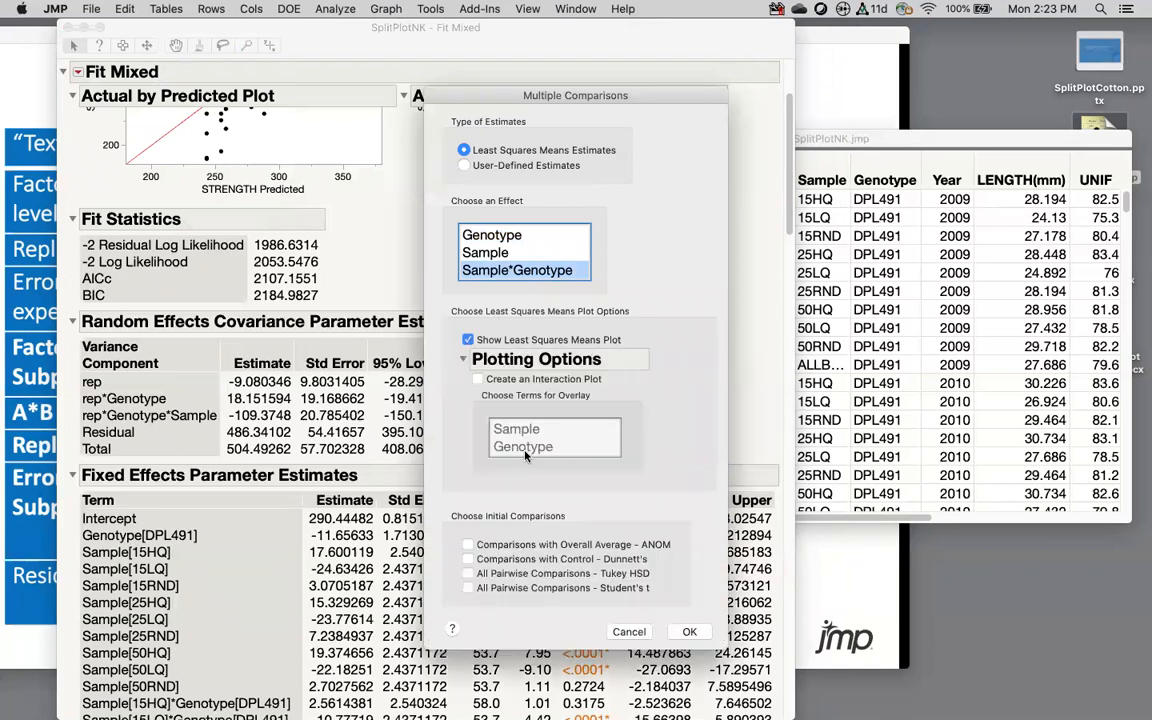
left_click(477, 379)
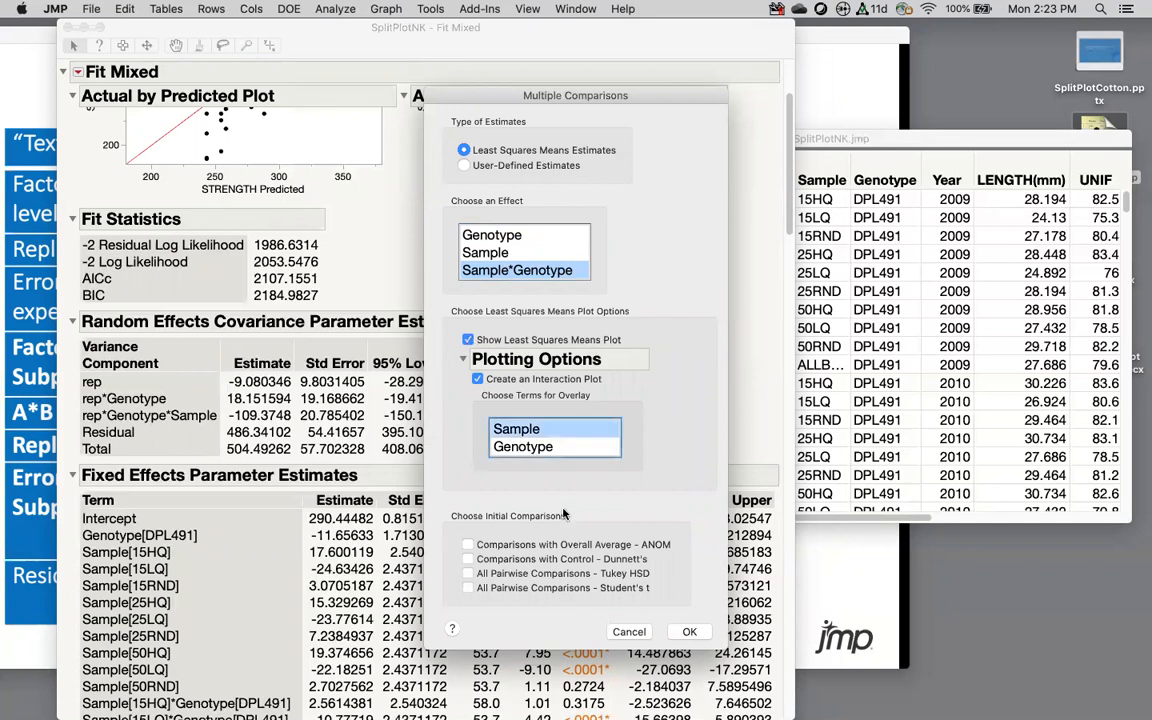
left_click(537, 448)
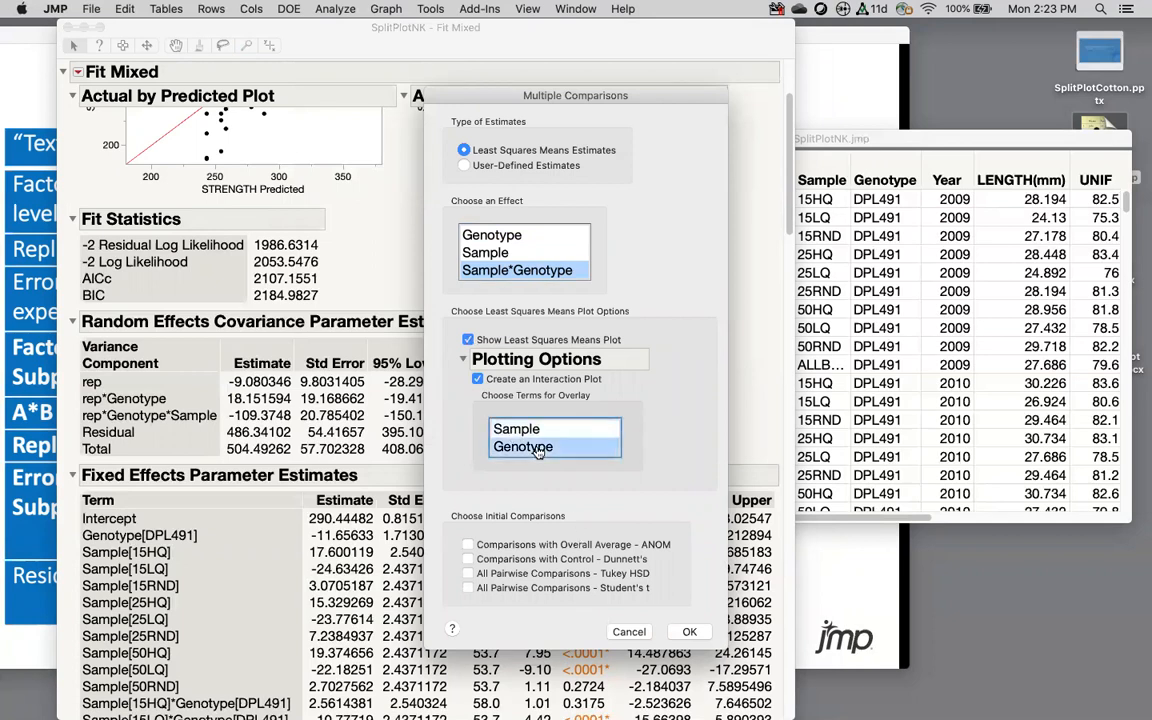
left_click(515, 428)
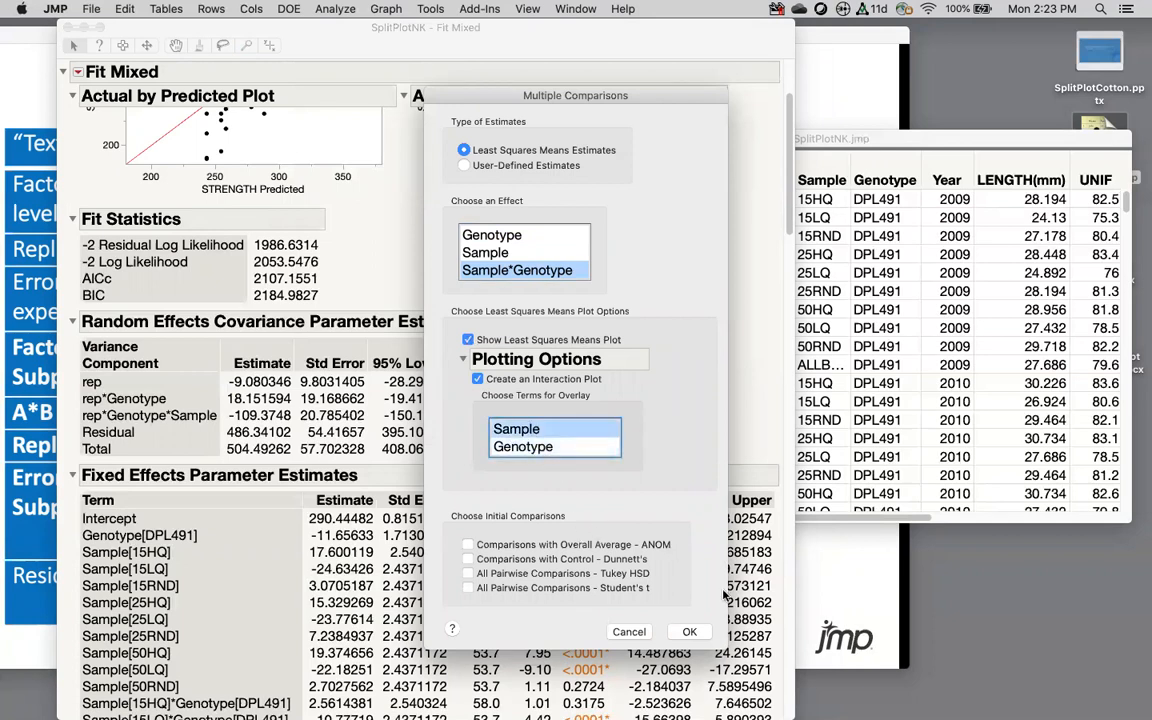
left_click(690, 632)
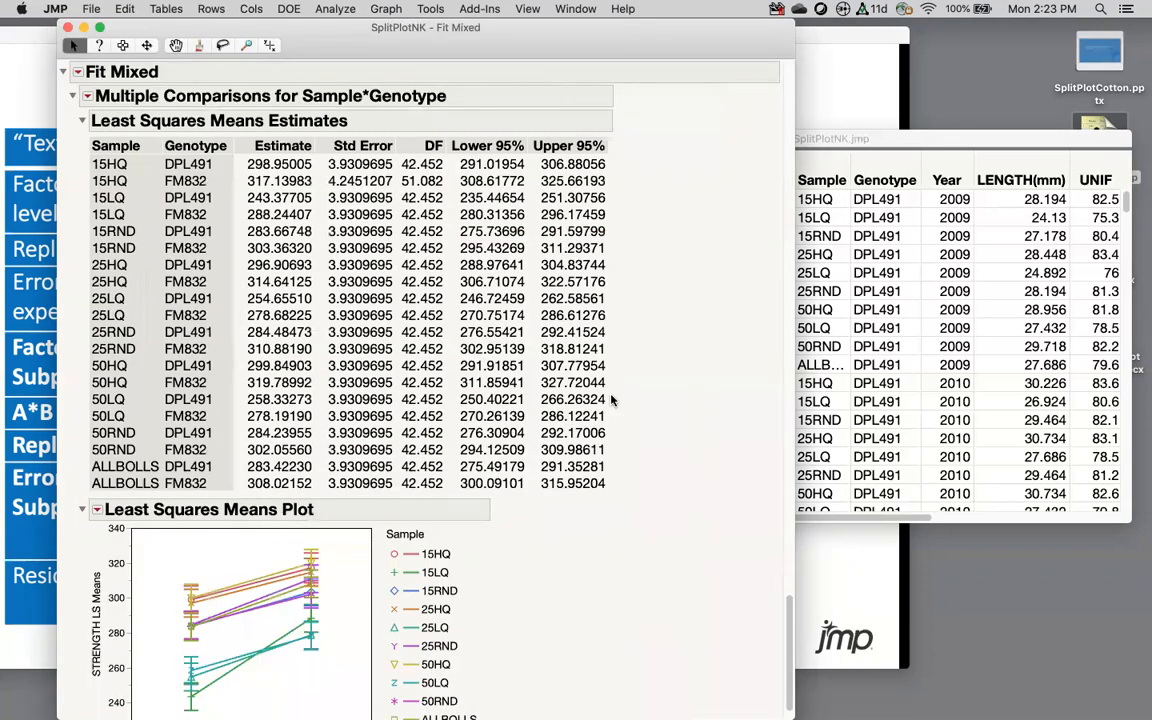
Step: Inspect the least squares means plot and close its options menu without changes
scroll(562, 428, "down", 2)
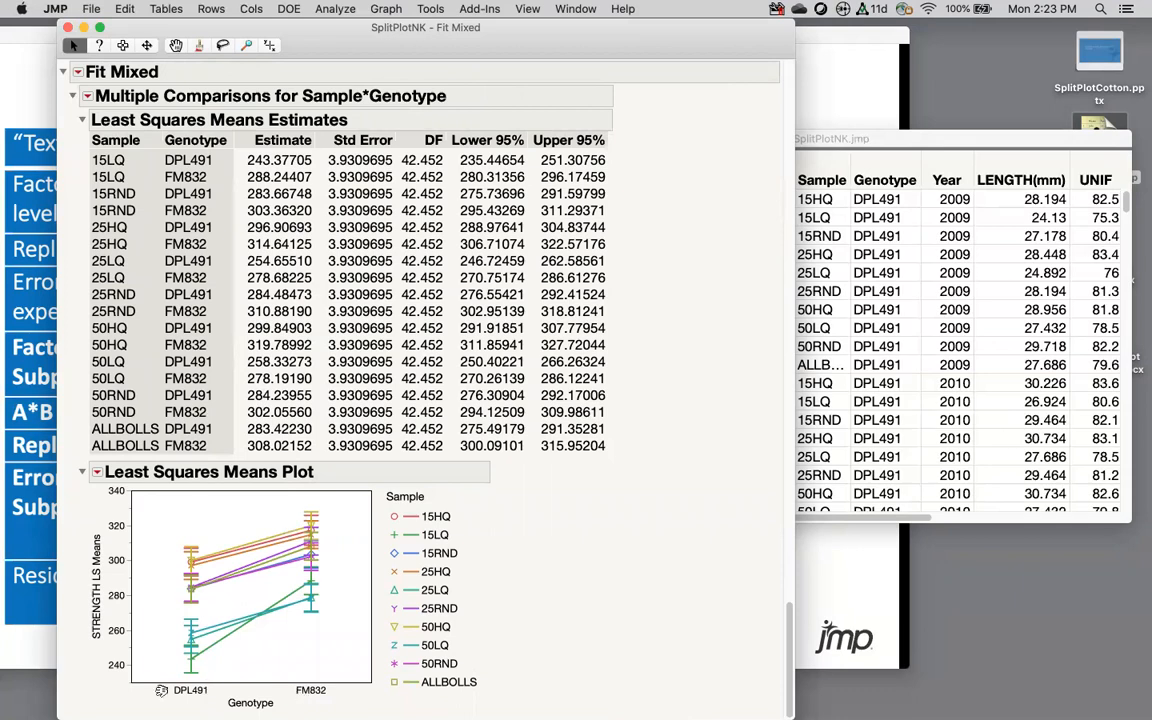
mouse_move(381, 714)
left_click(97, 476)
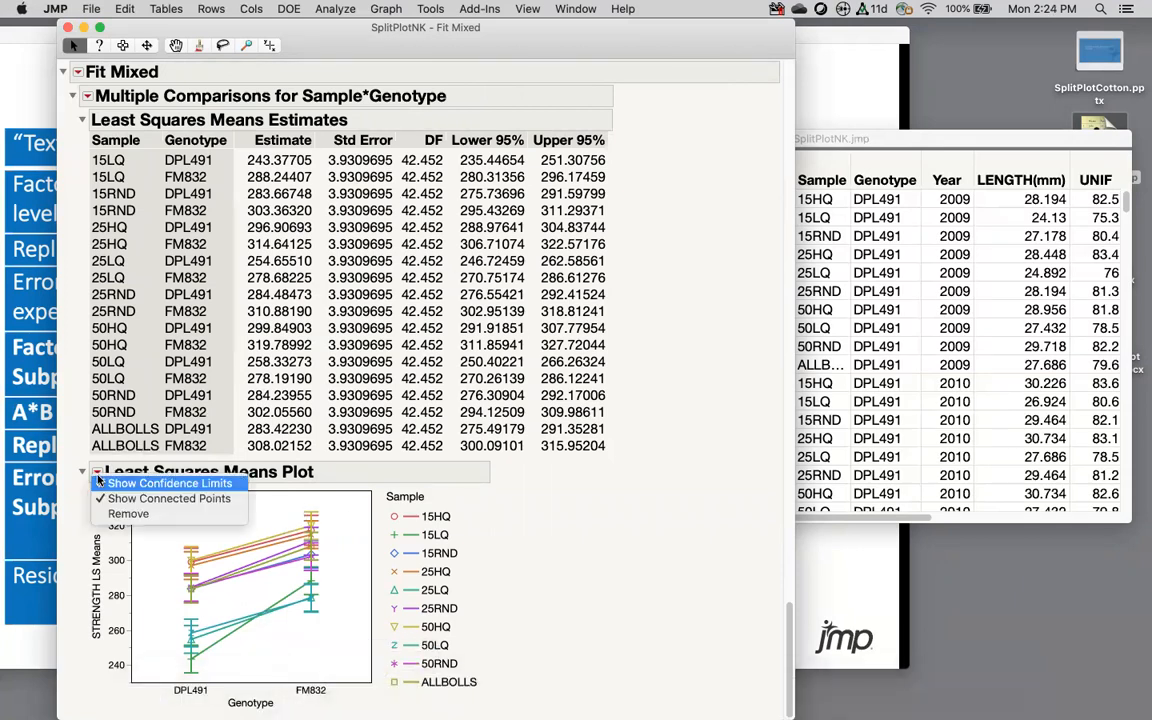
left_click(474, 499)
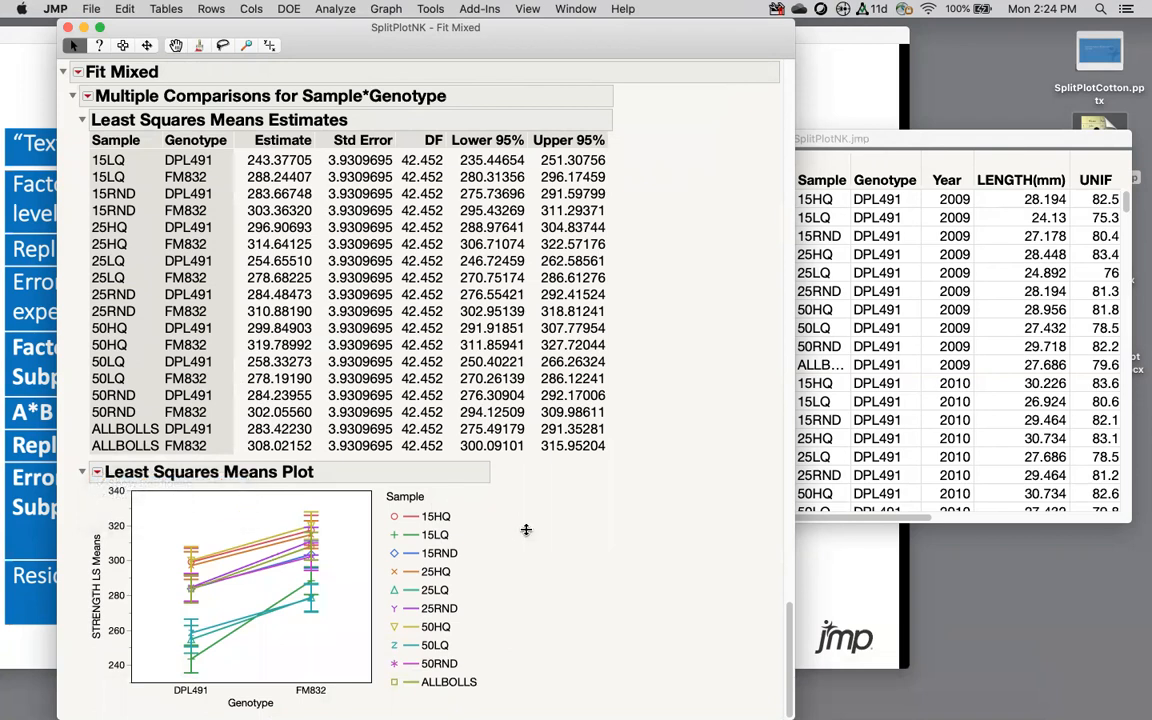
scroll(312, 255, "up", 2)
scroll(312, 258, "up", 10)
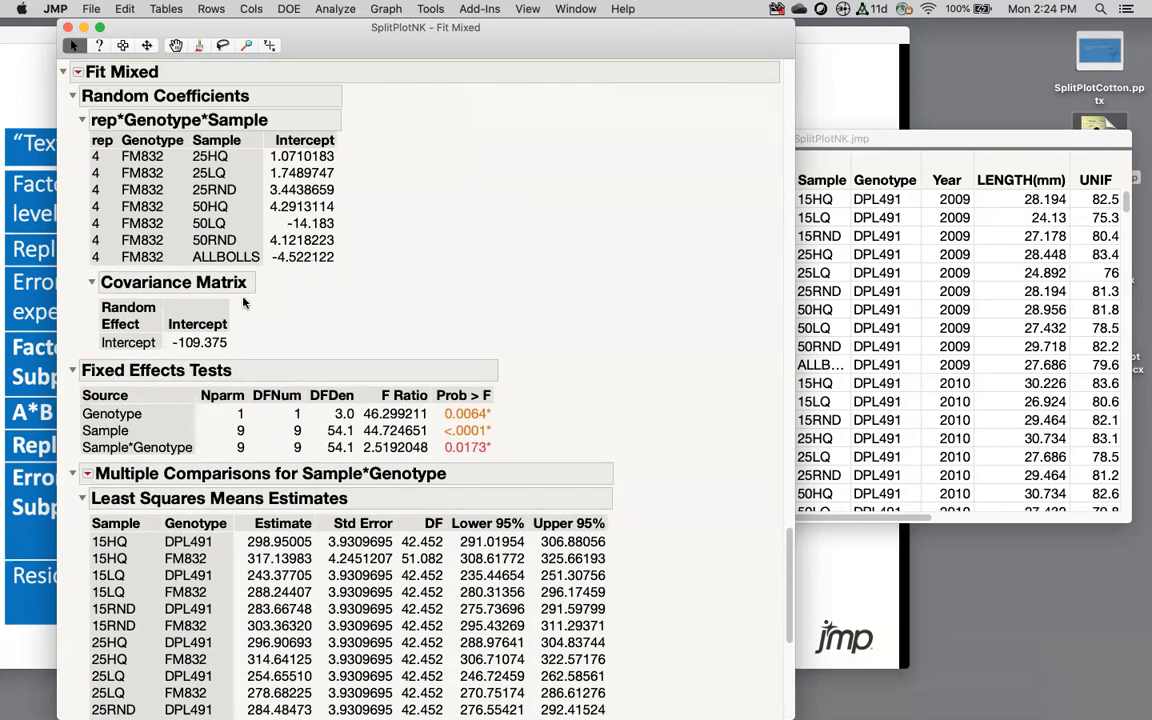
Step: Add Tukey HSD all pairwise comparisons for Sample*Genotype and collapse the differences table
left_click(87, 474)
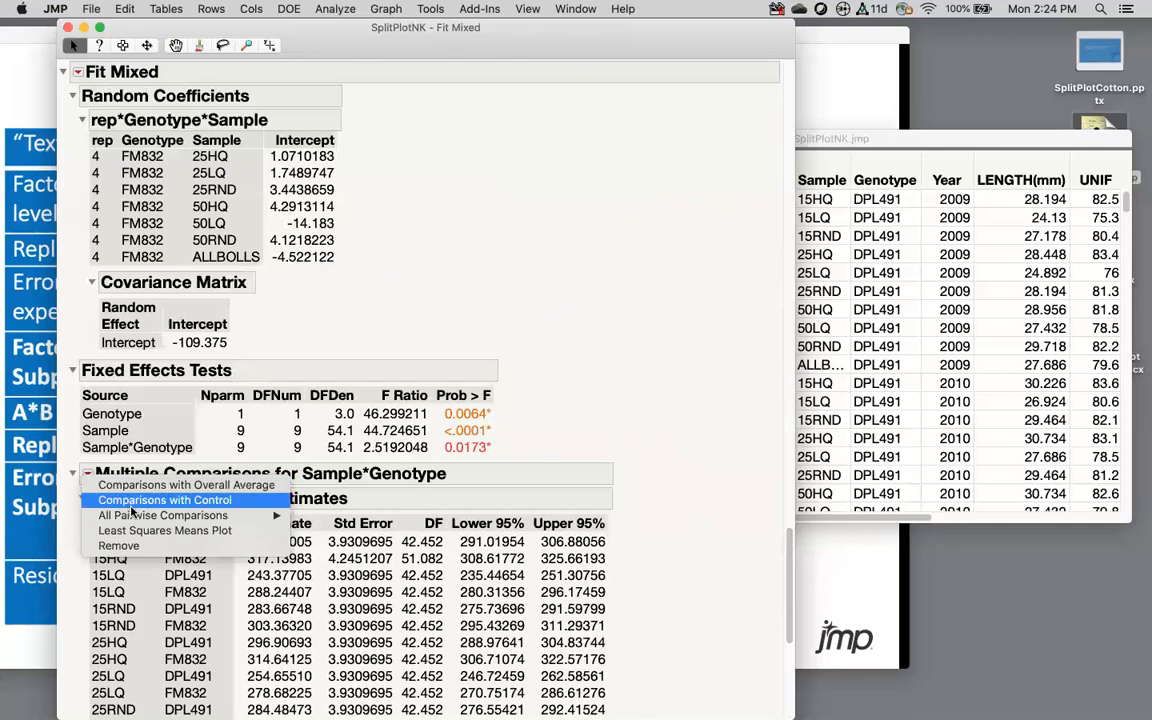
mouse_move(125, 515)
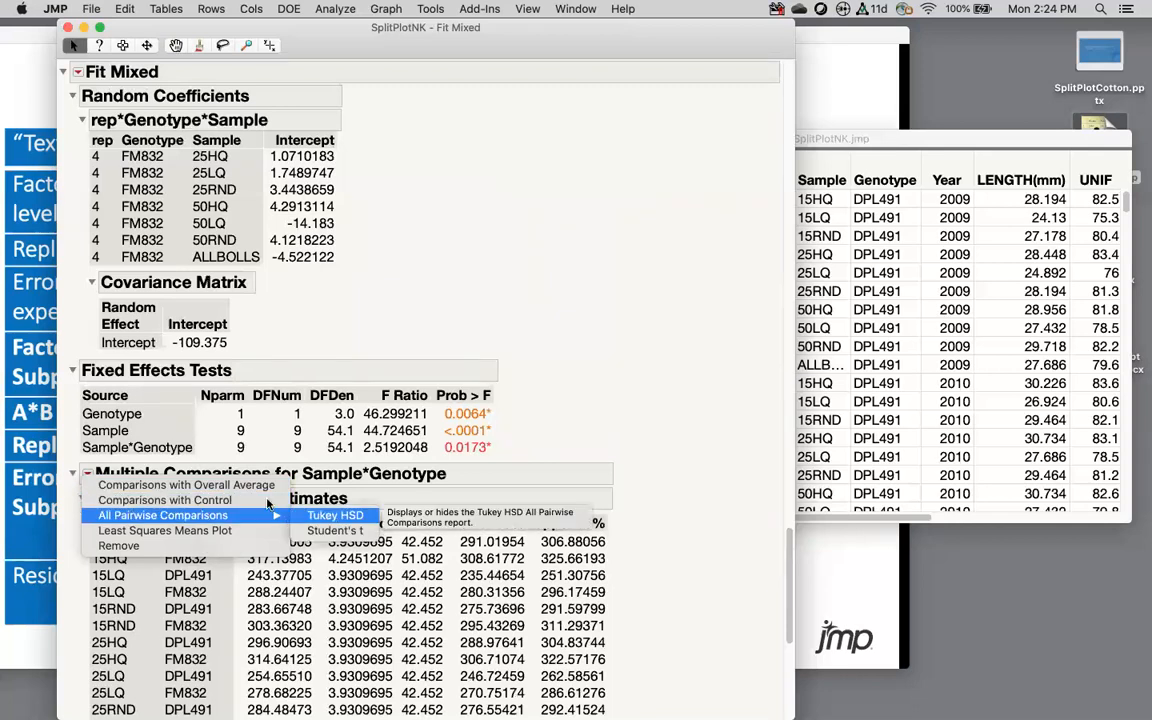
mouse_move(250, 514)
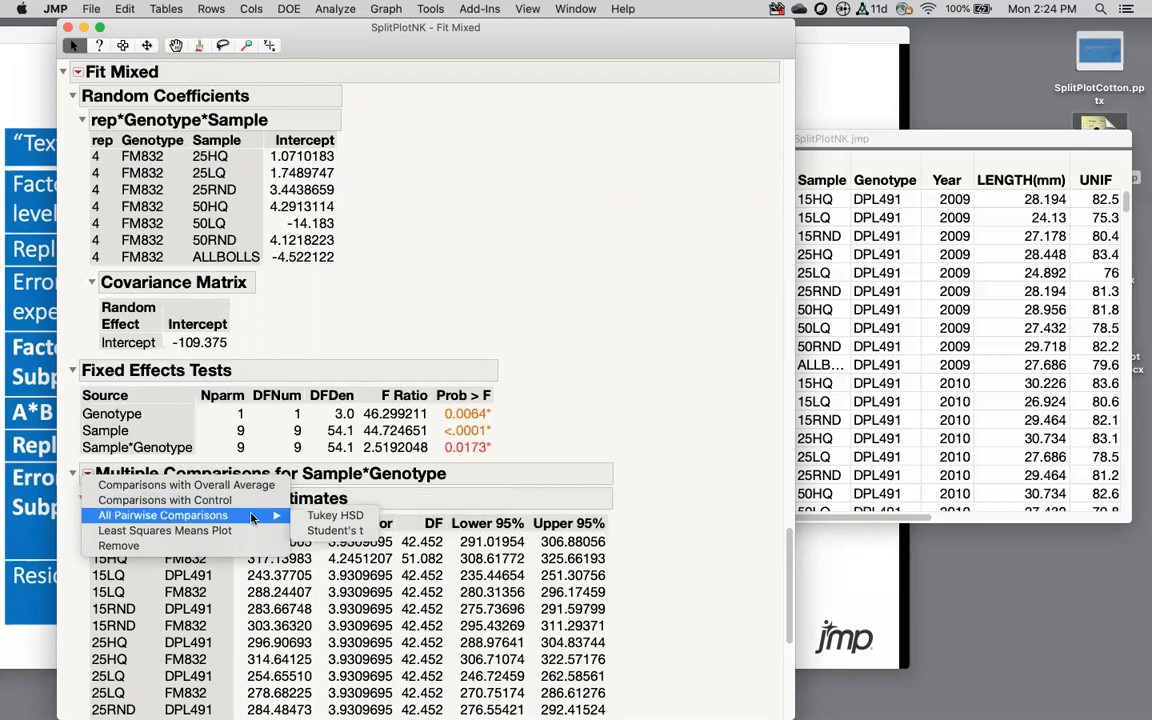
left_click(355, 507)
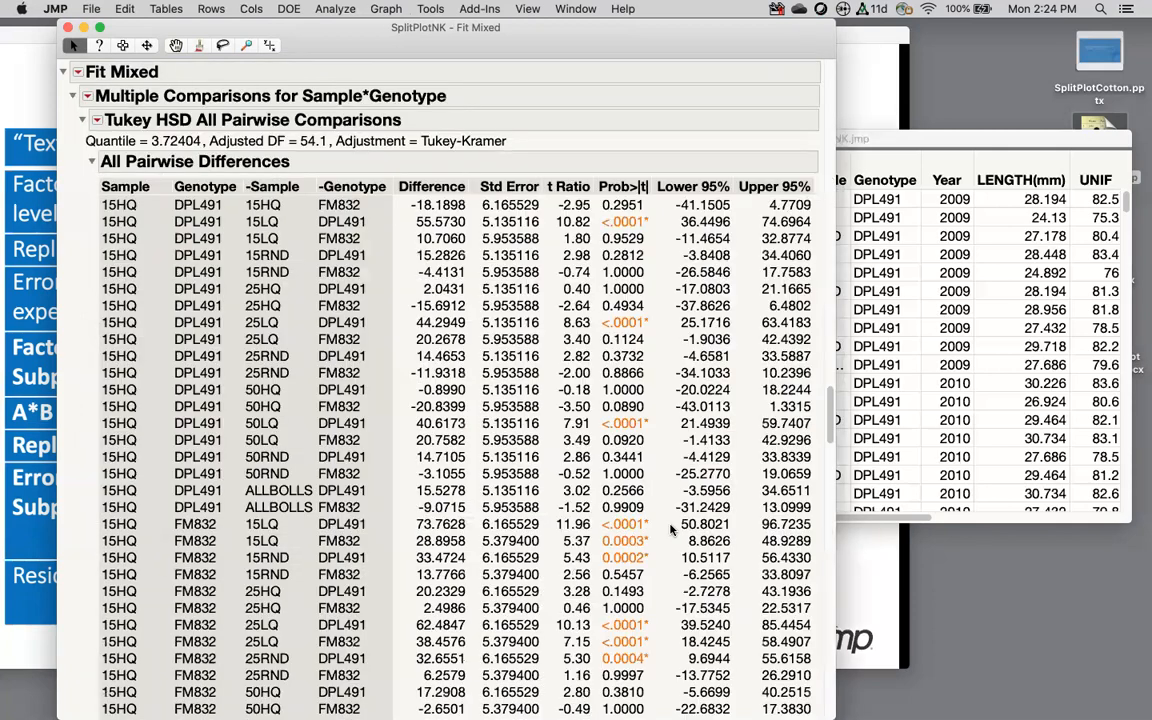
scroll(224, 203, "down", 20)
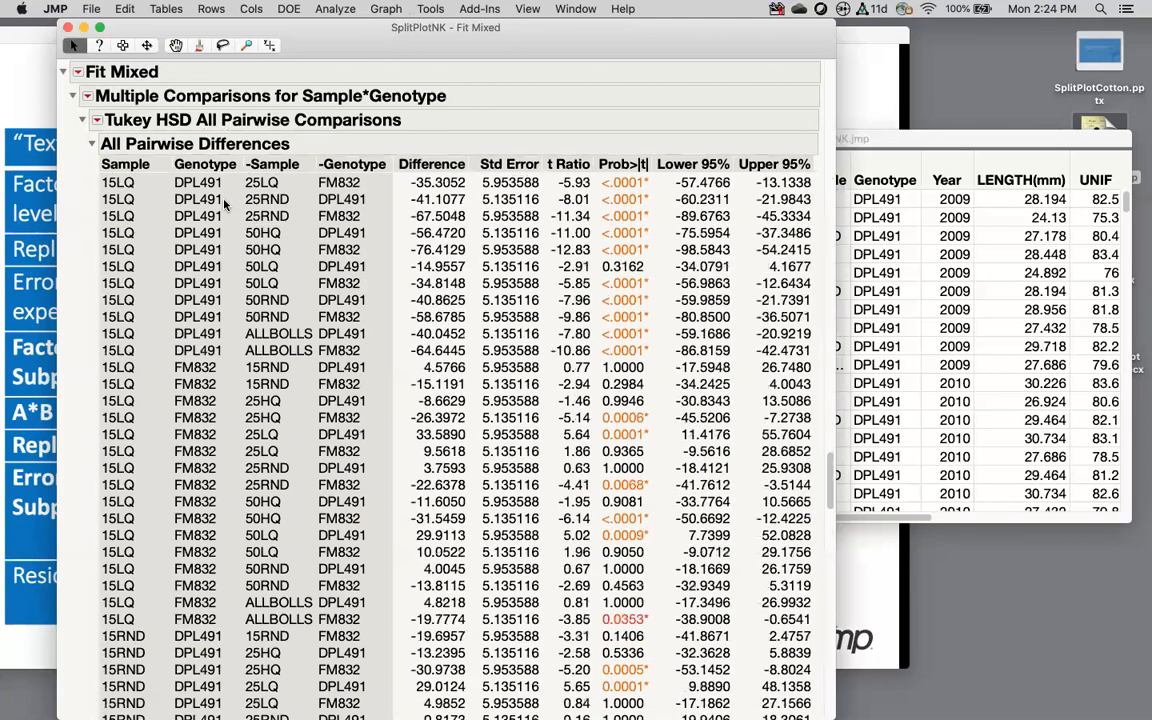
left_click(92, 145)
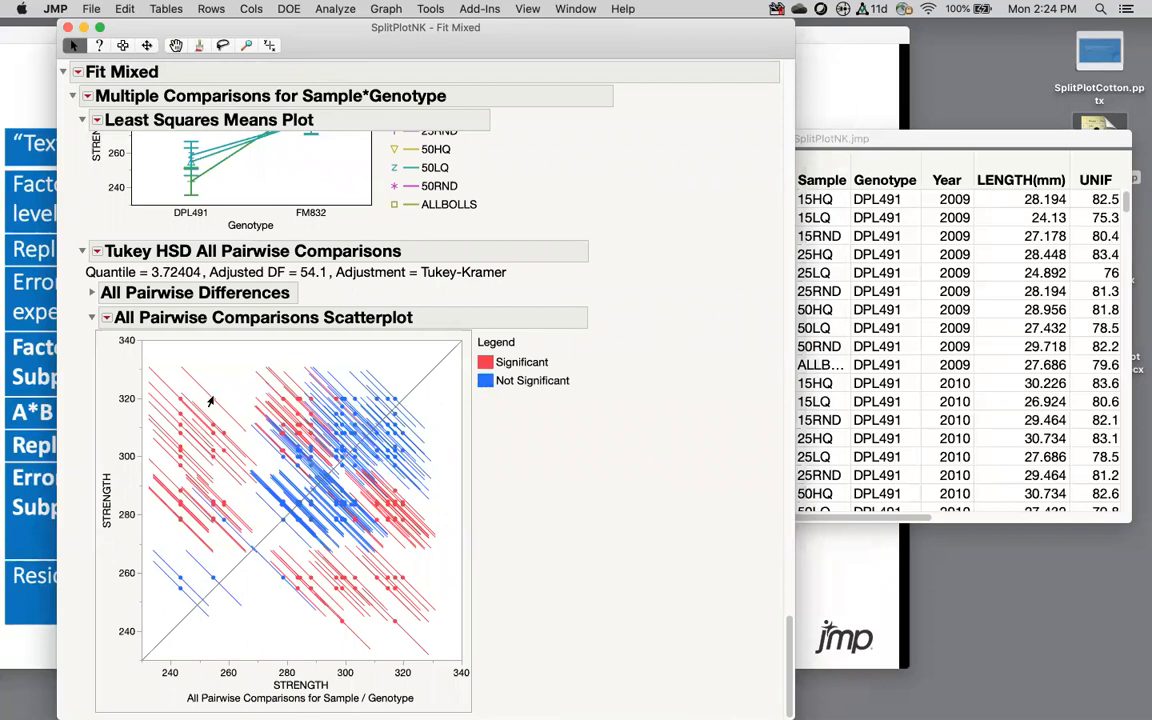
mouse_move(211, 402)
Step: Close the Fit Mixed report and advance the slide show to the Year blocking-factor slide
left_click(66, 27)
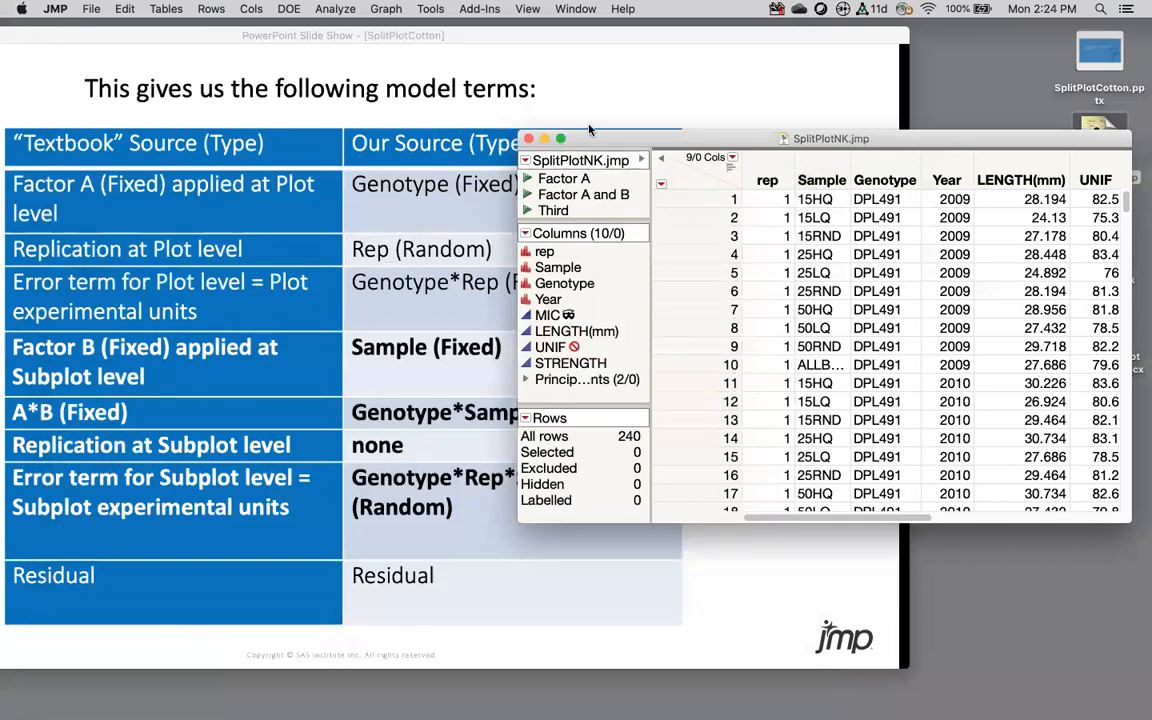
left_click(592, 88)
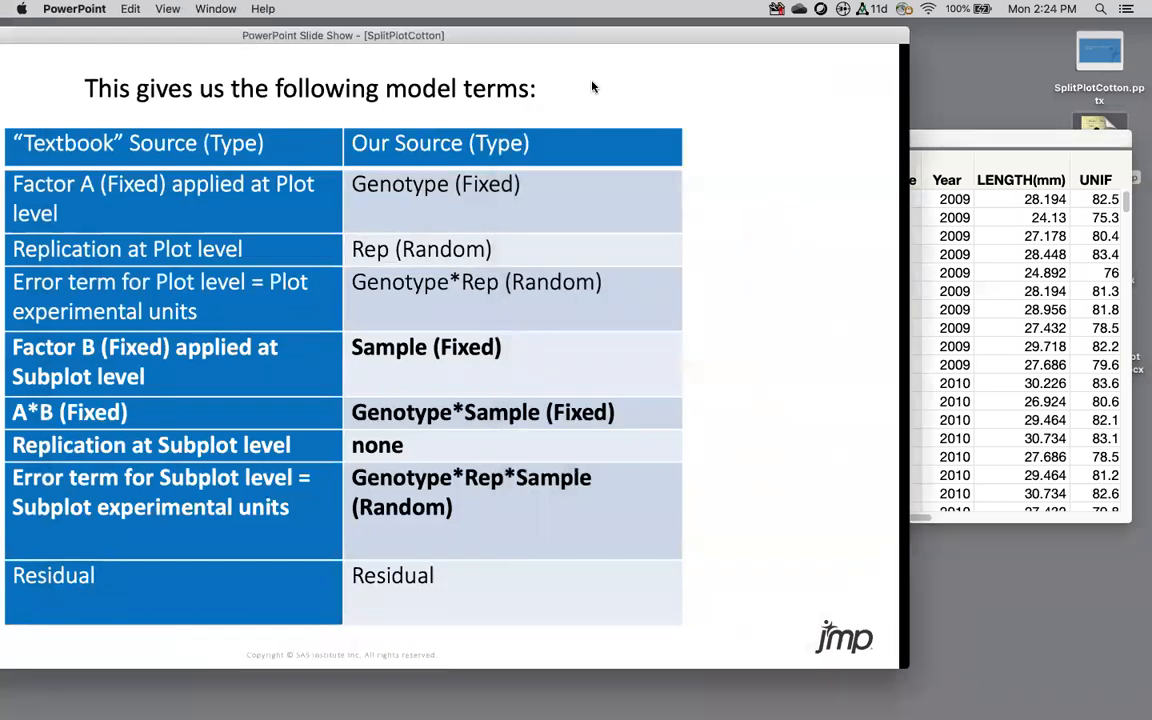
left_click(690, 273)
left_click_drag(709, 33, 935, 43)
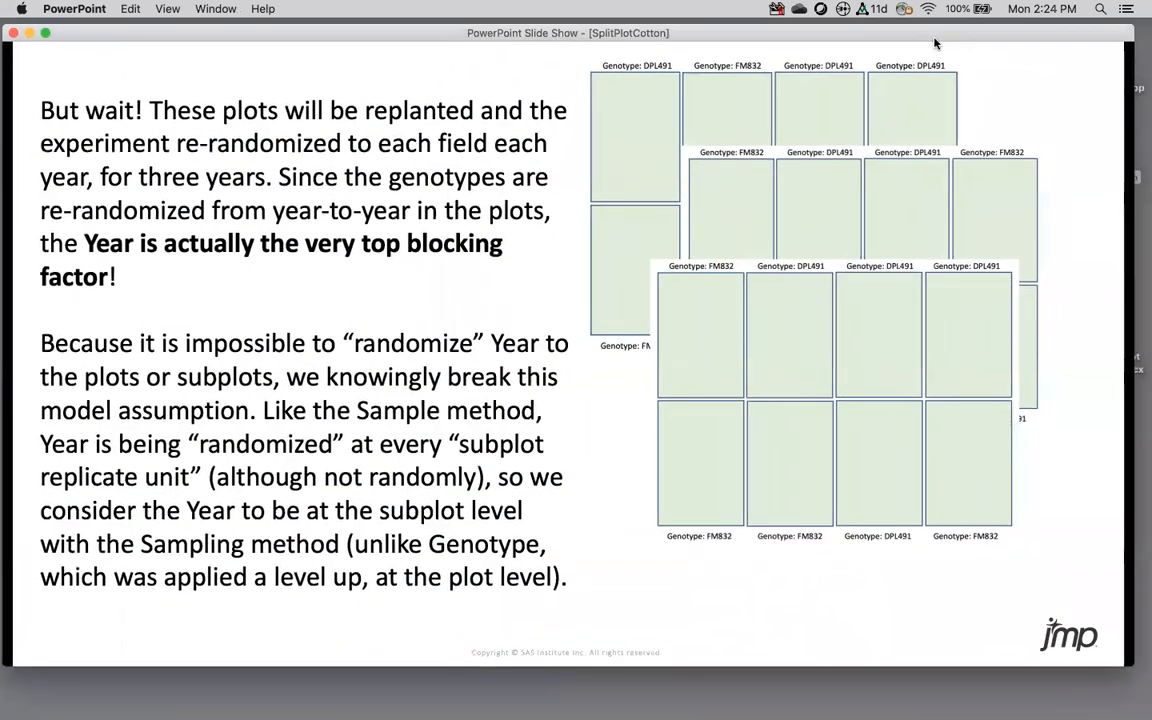
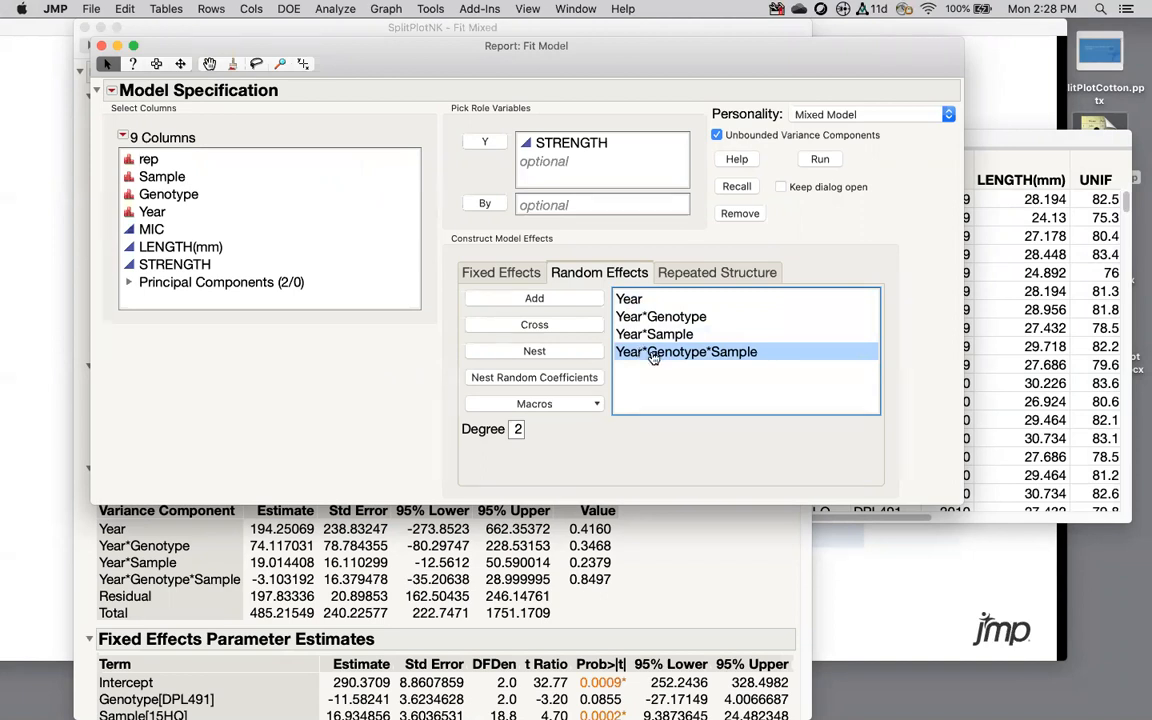
Step: Run the mixed model and review its estimates, noting Year*Genotype*Sample's negative variance (-3.103192)
left_click(818, 159)
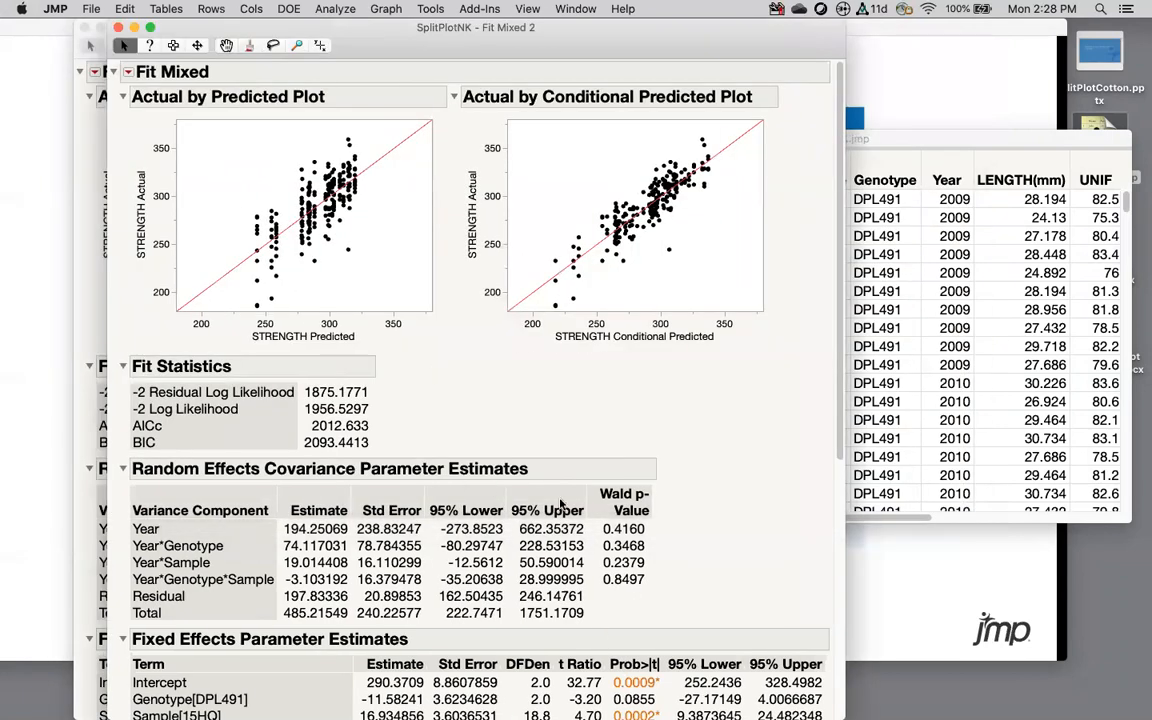
scroll(561, 503, "down", 3)
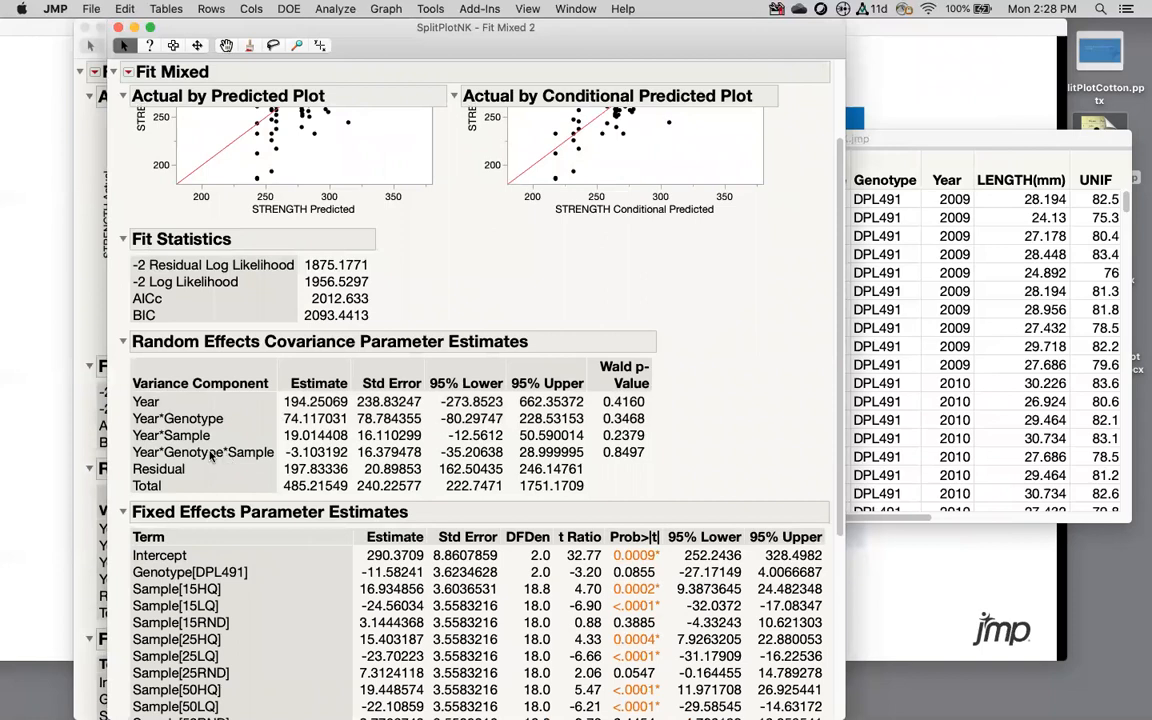
mouse_move(352, 446)
left_mouse_down()
mouse_move(160, 447)
mouse_move(195, 474)
mouse_move(360, 452)
left_mouse_up()
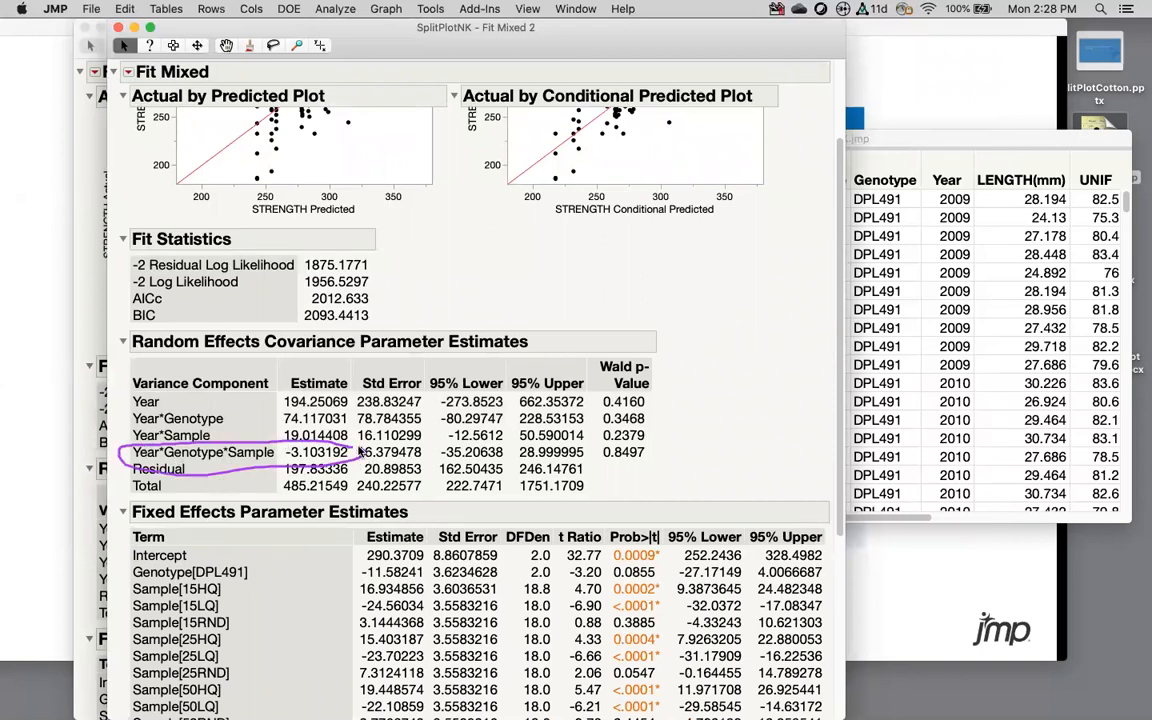
scroll(637, 483, "down", 6)
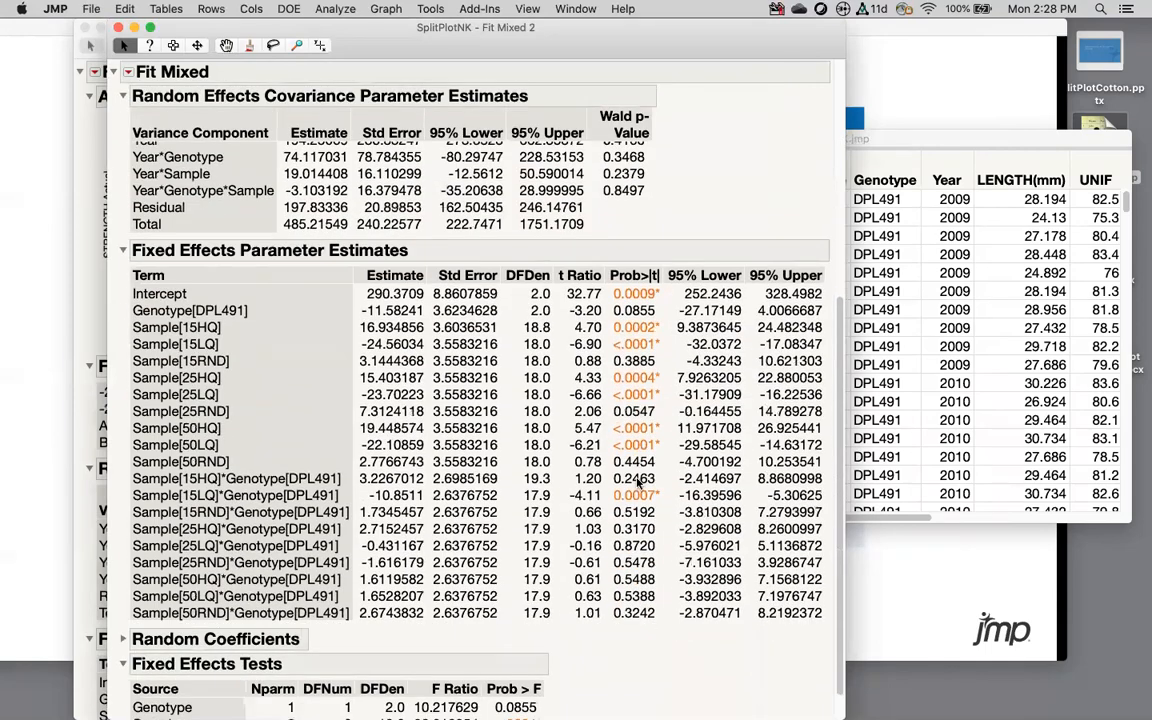
scroll(637, 483, "down", 1)
scroll(327, 441, "down", 2)
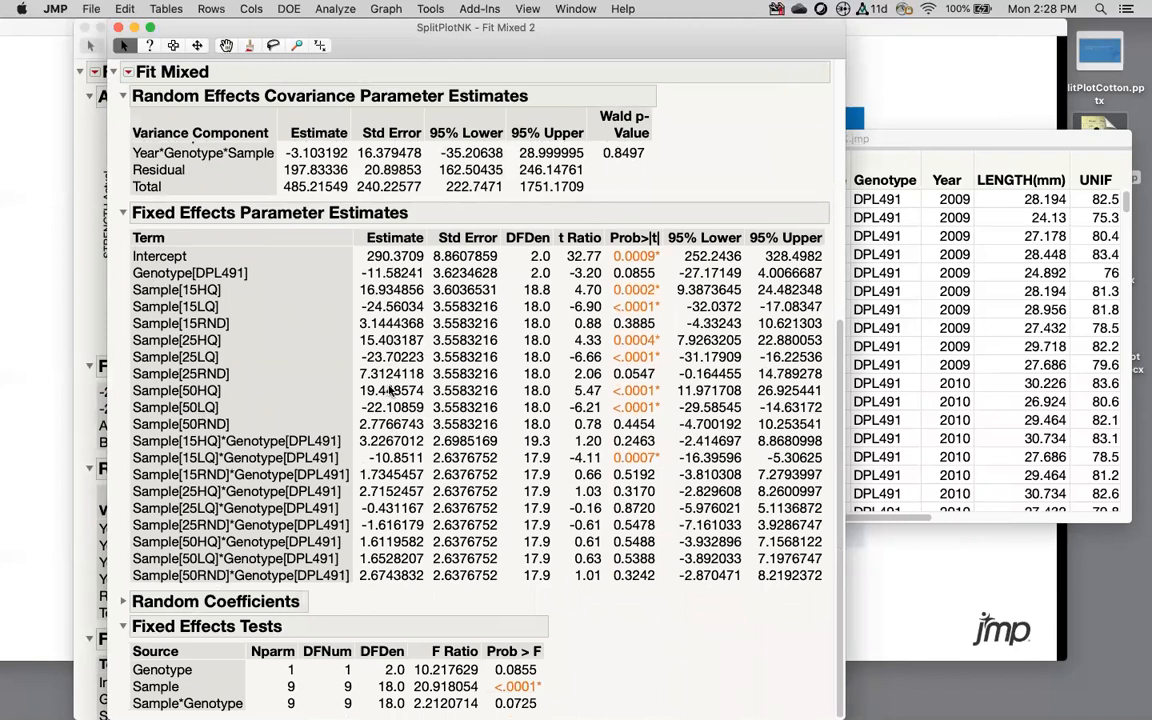
Step: Expand the Random Coefficients outline down to the Year*Genotype*Sample intercept estimates
left_click(125, 71)
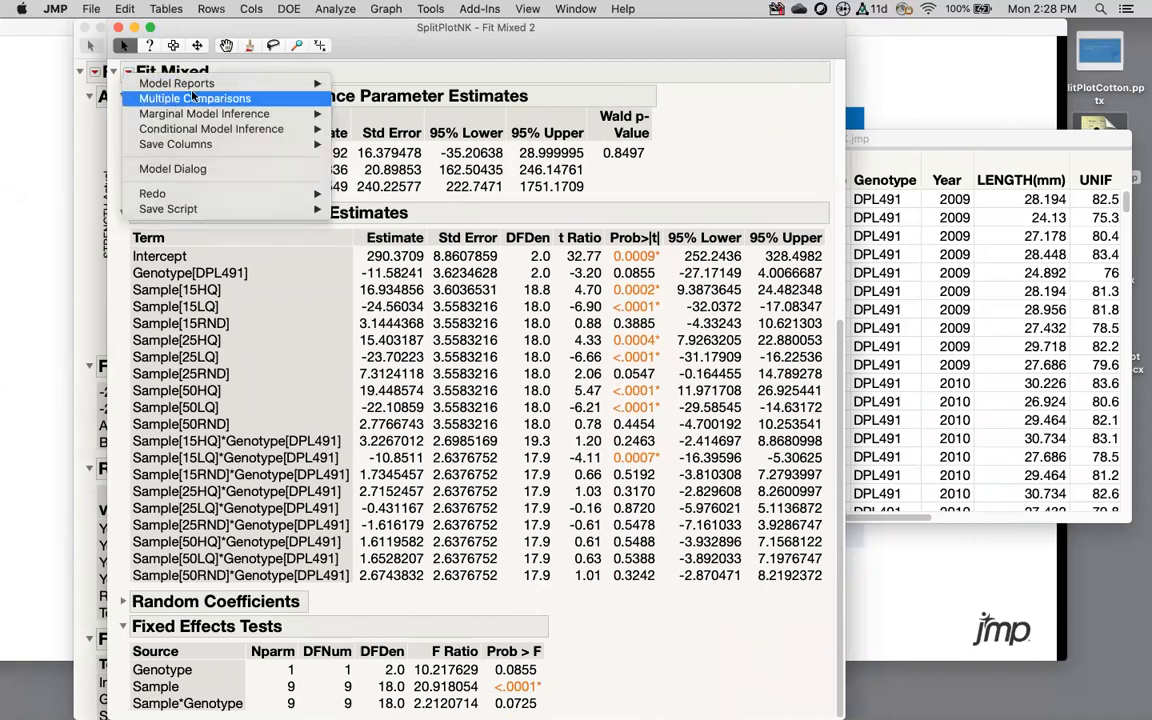
left_click(689, 170)
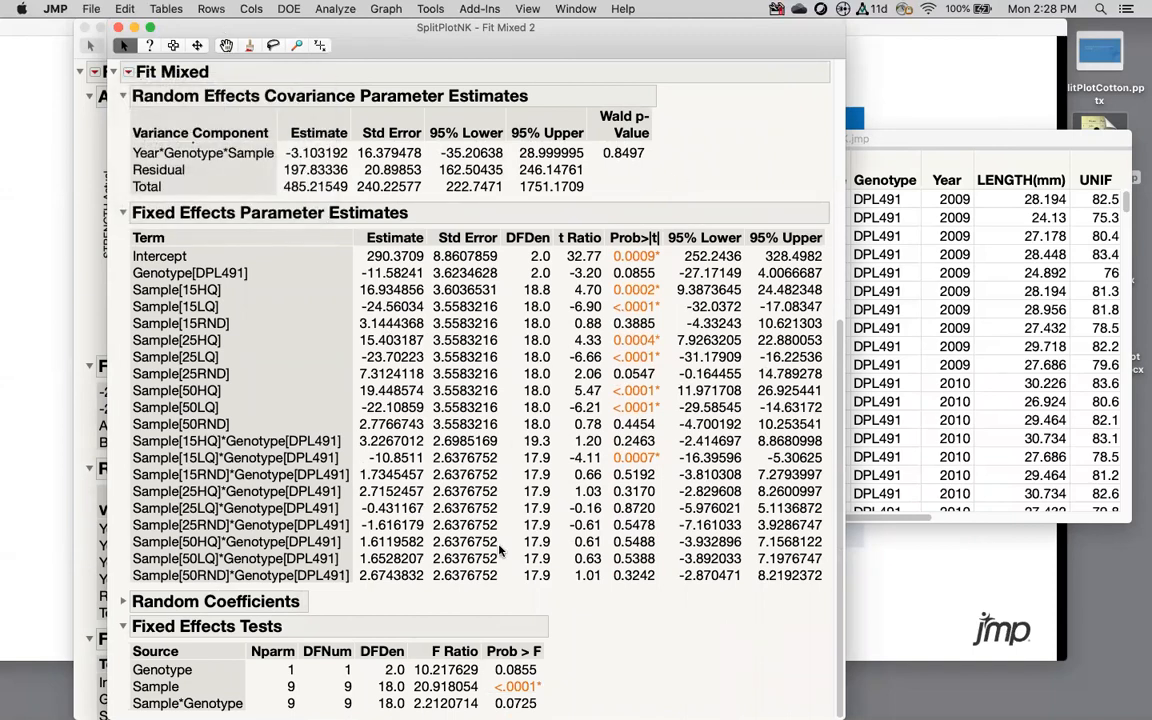
left_click(123, 602)
scroll(400, 567, "down", 15)
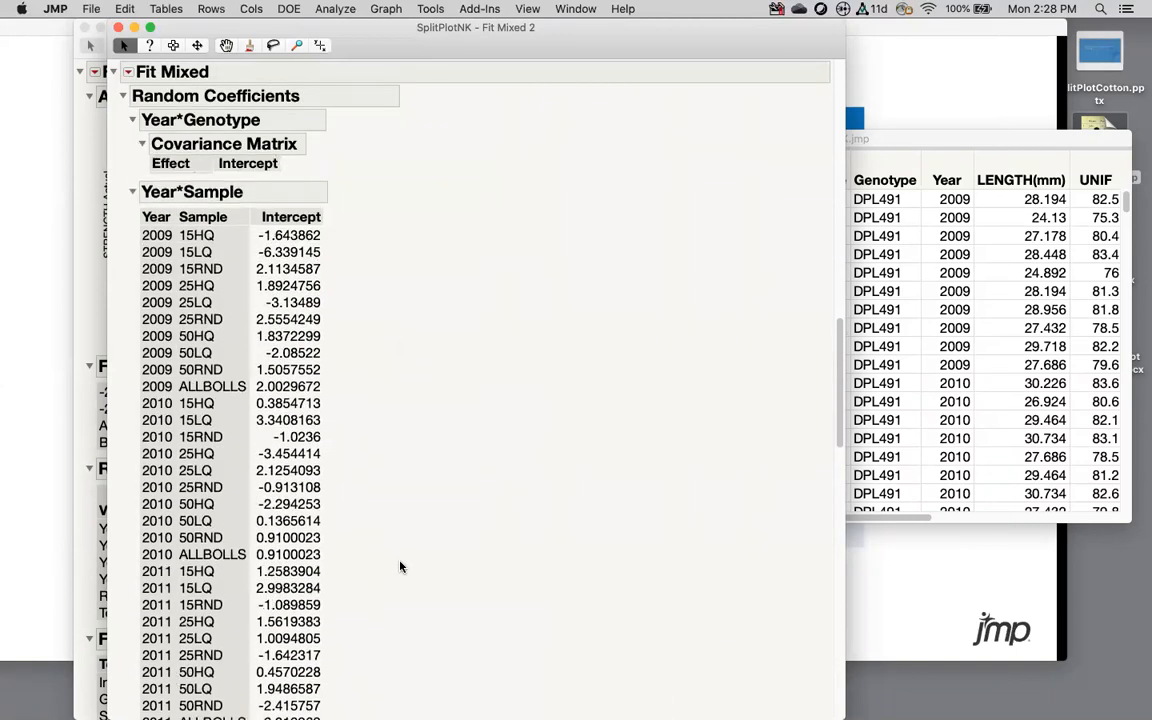
scroll(400, 567, "down", 15)
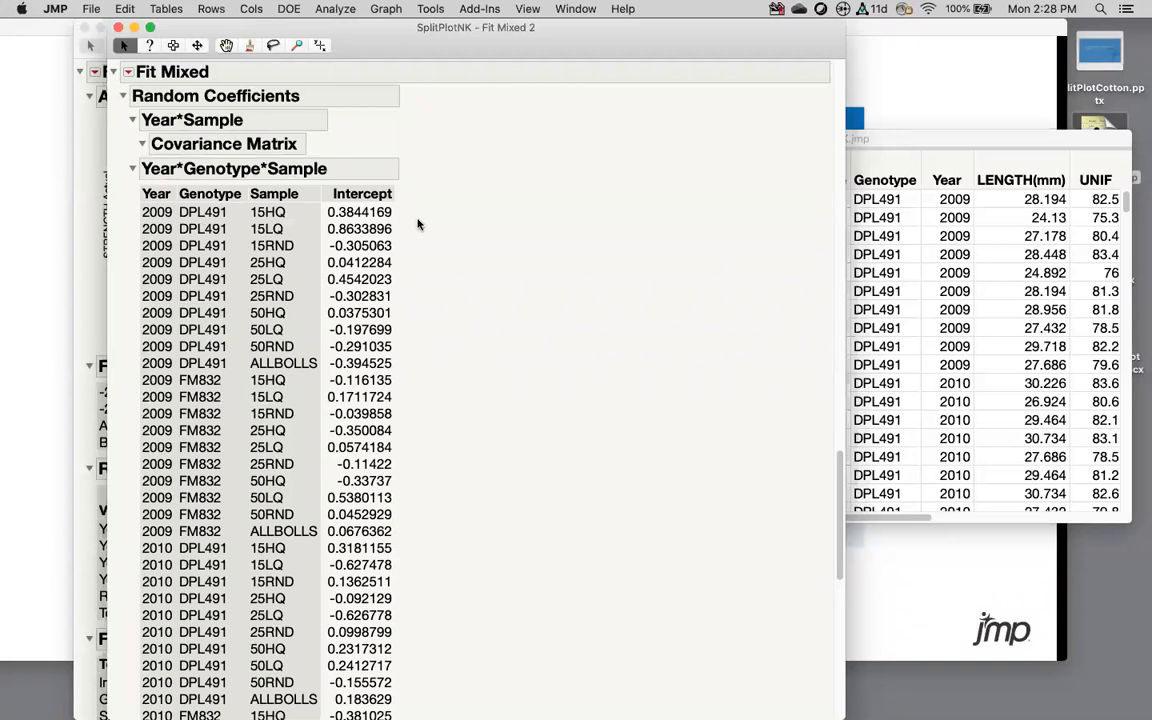
Step: Make the Year*Genotype*Sample intercepts into data table untitled 52, then close it without saving
right_click(359, 199)
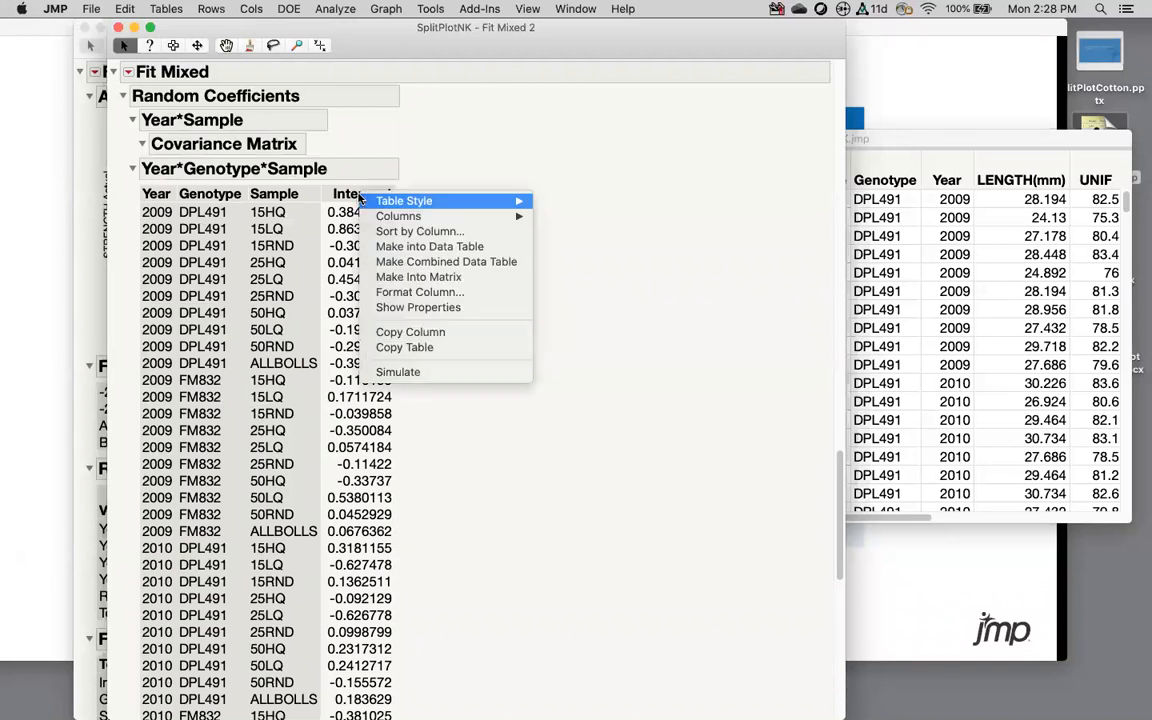
left_click(404, 249)
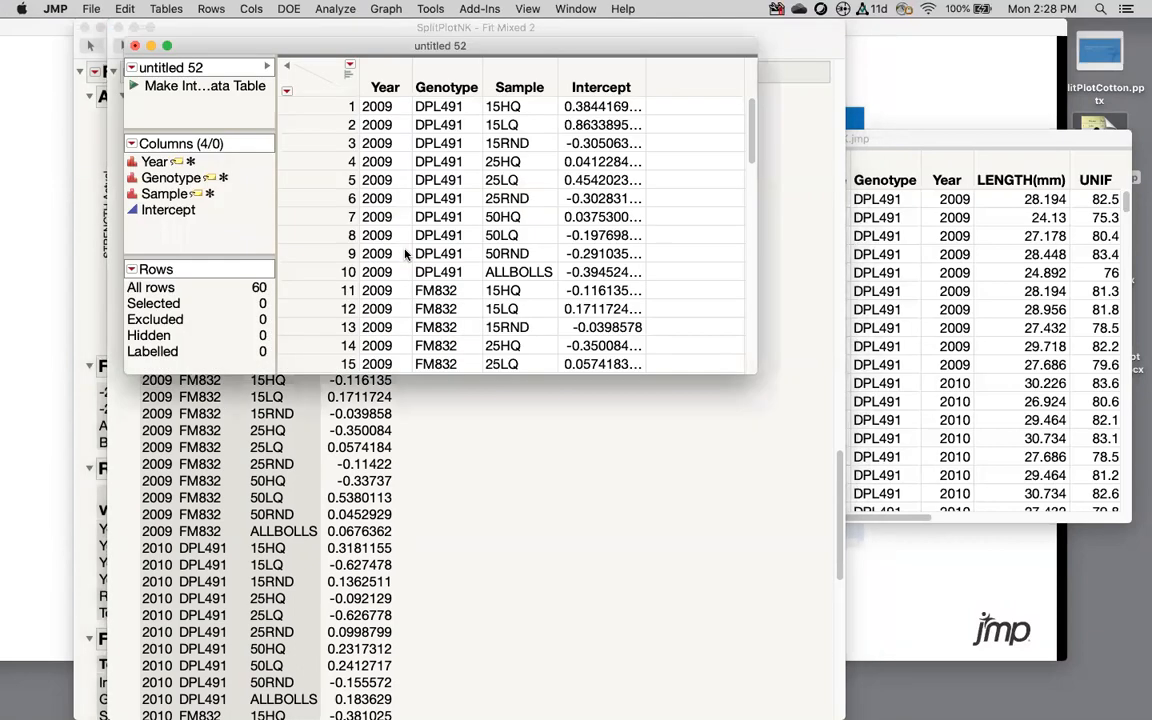
left_click(608, 84)
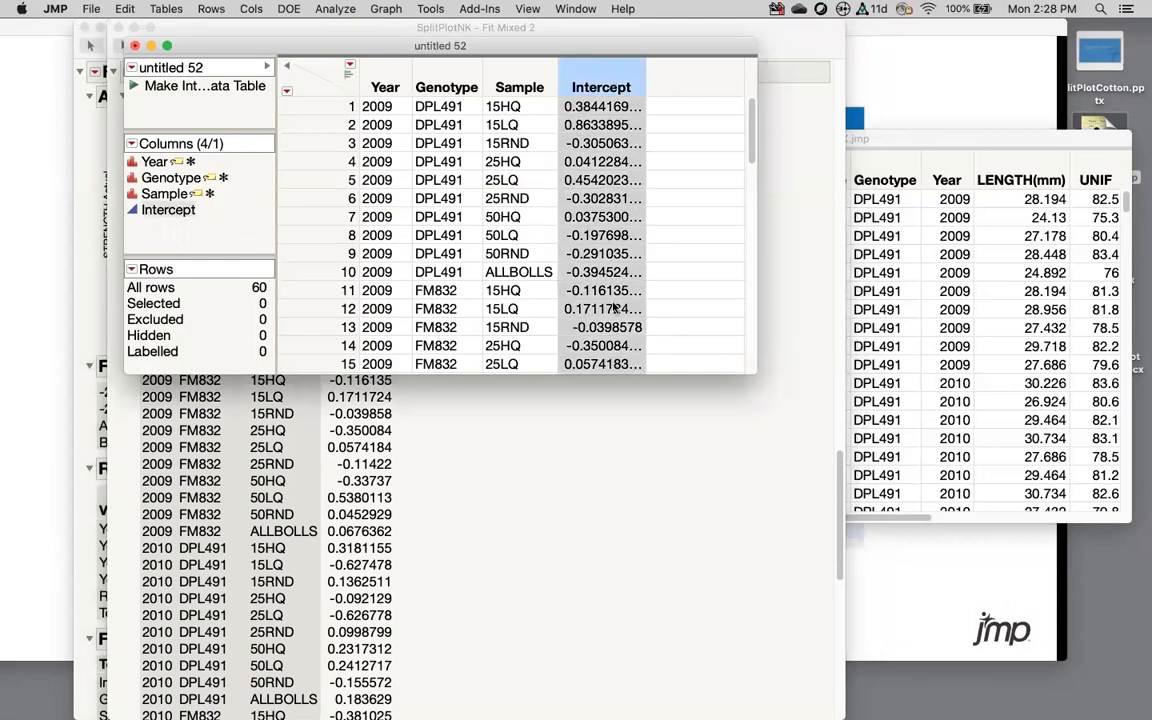
left_click(386, 67)
left_click(440, 69)
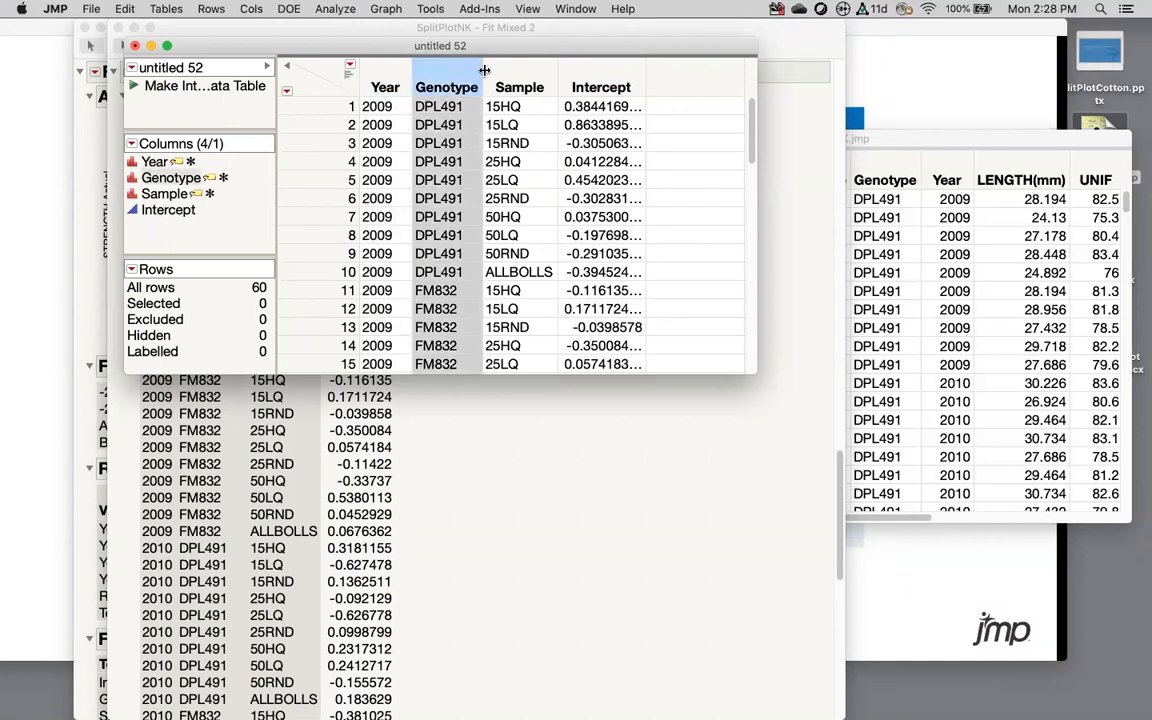
left_click(508, 71)
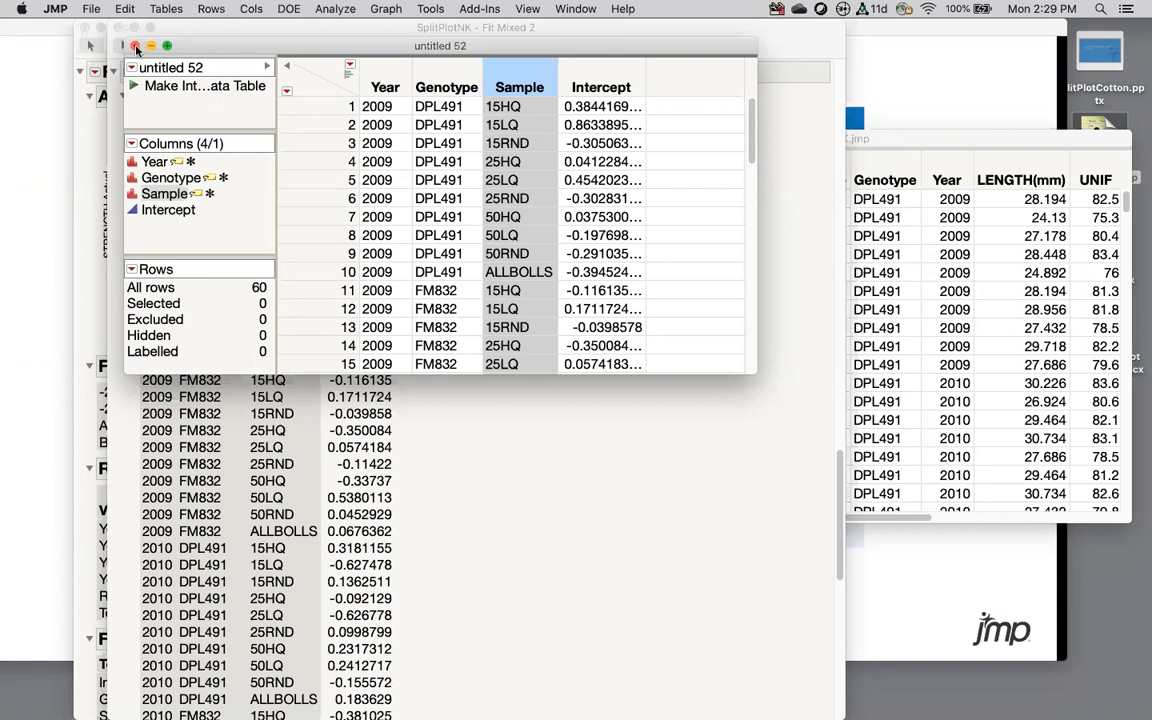
left_click(135, 46)
left_click(398, 137)
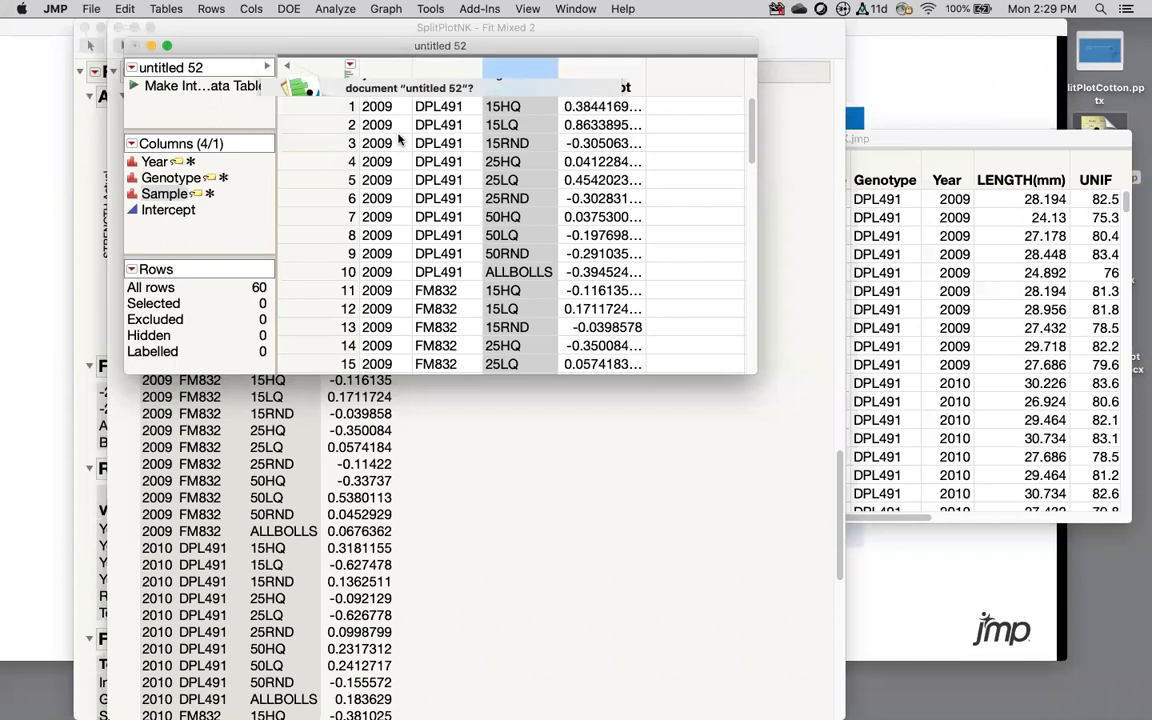
Step: Close the Fit Mixed report and SplitPlotNK table, then open the Typical Split Plot Design document
left_click(87, 29)
left_click(85, 28)
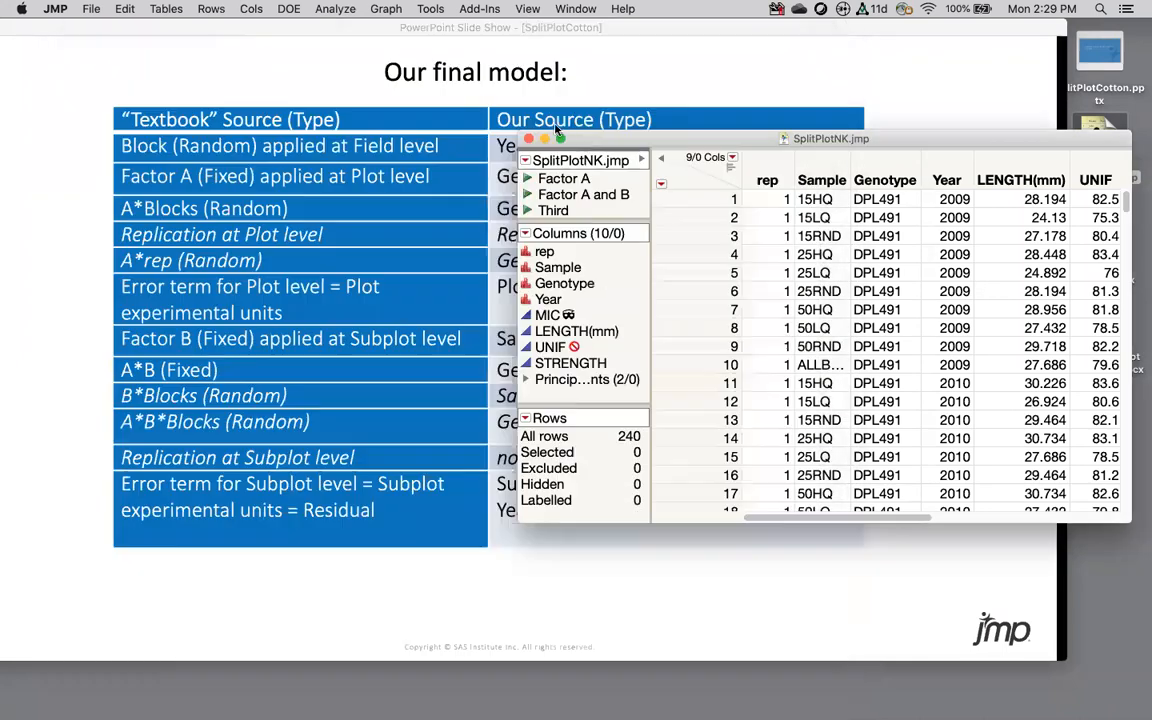
left_click(529, 146)
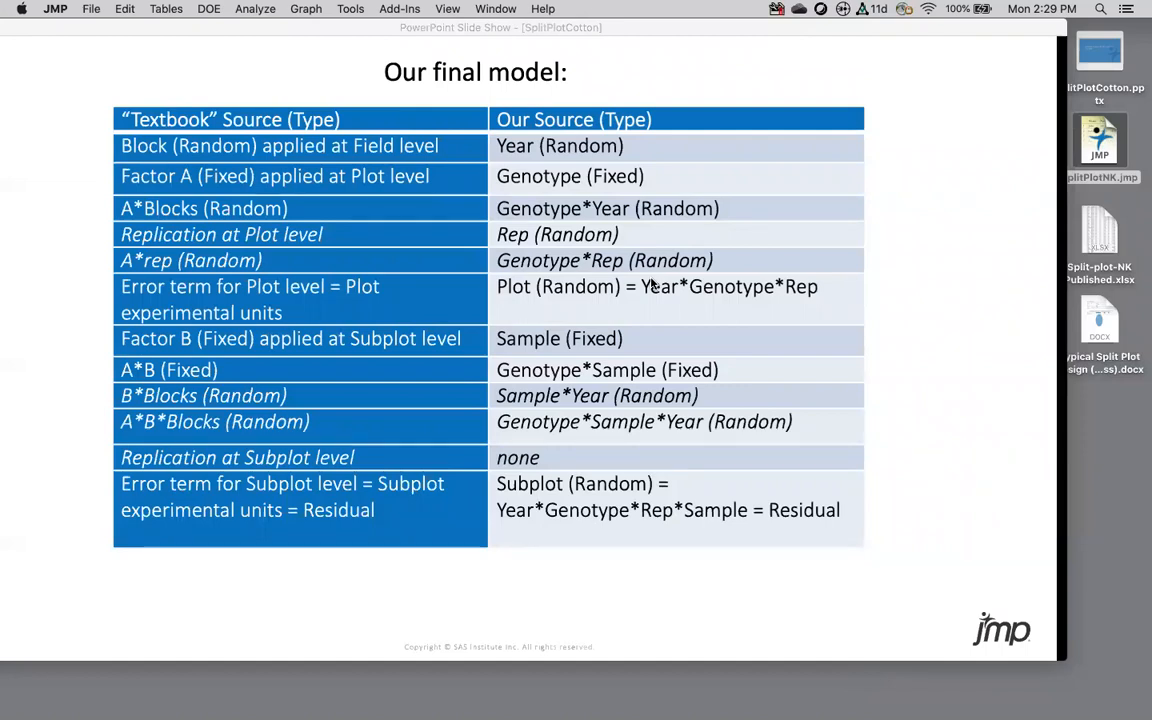
double_click(1102, 325)
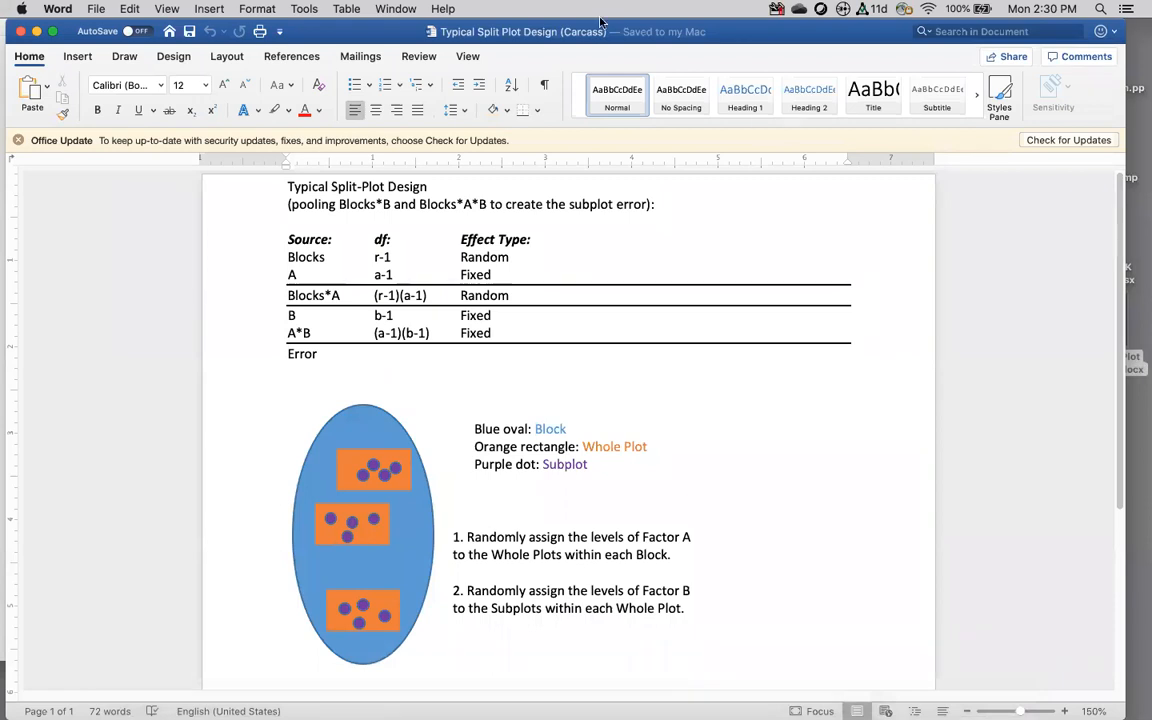
mouse_move(617, 718)
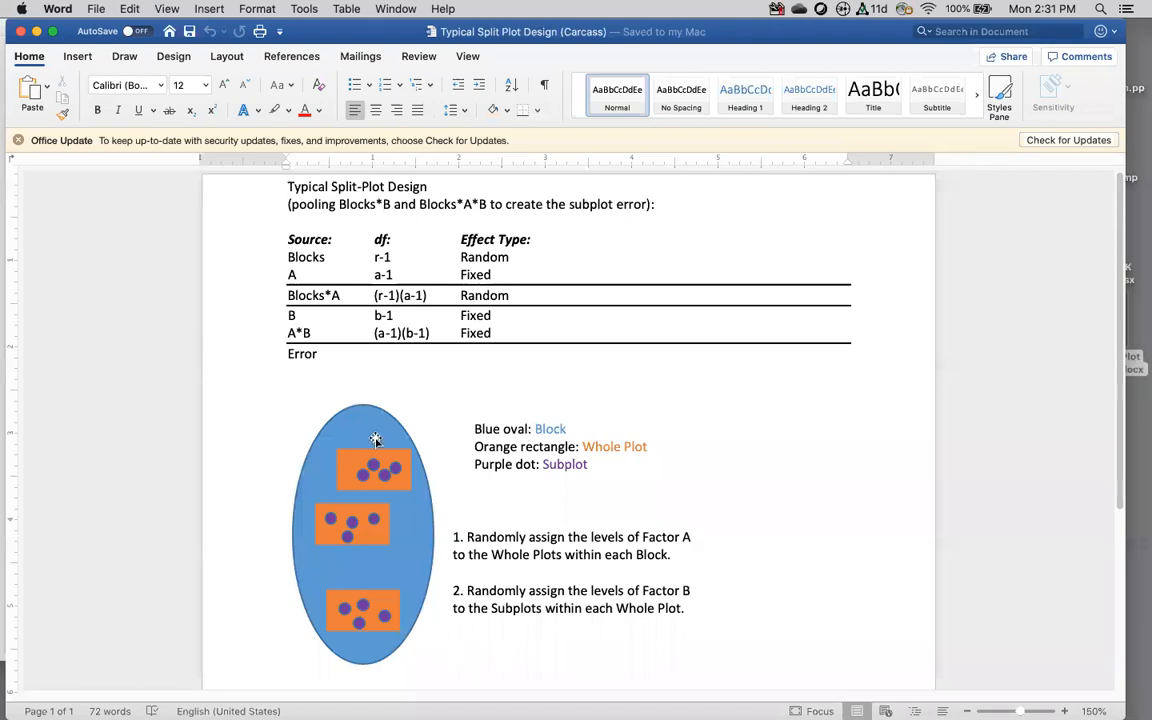
scroll(627, 492, "down", 2)
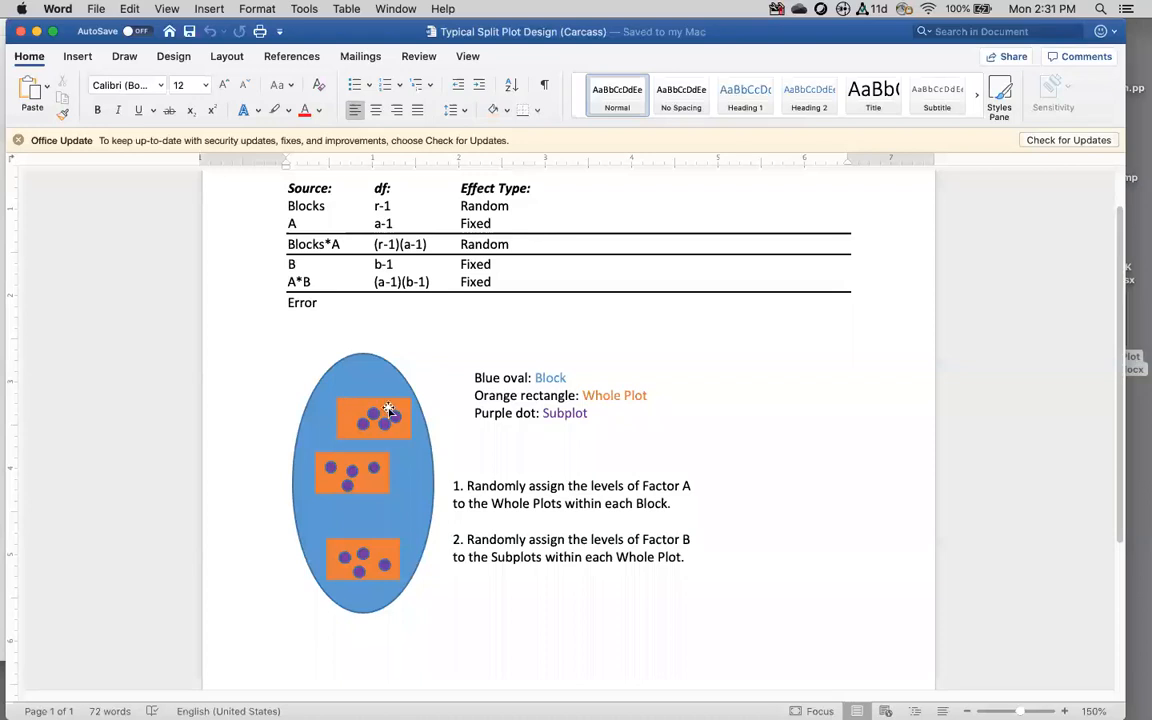
scroll(515, 405, "up", 3)
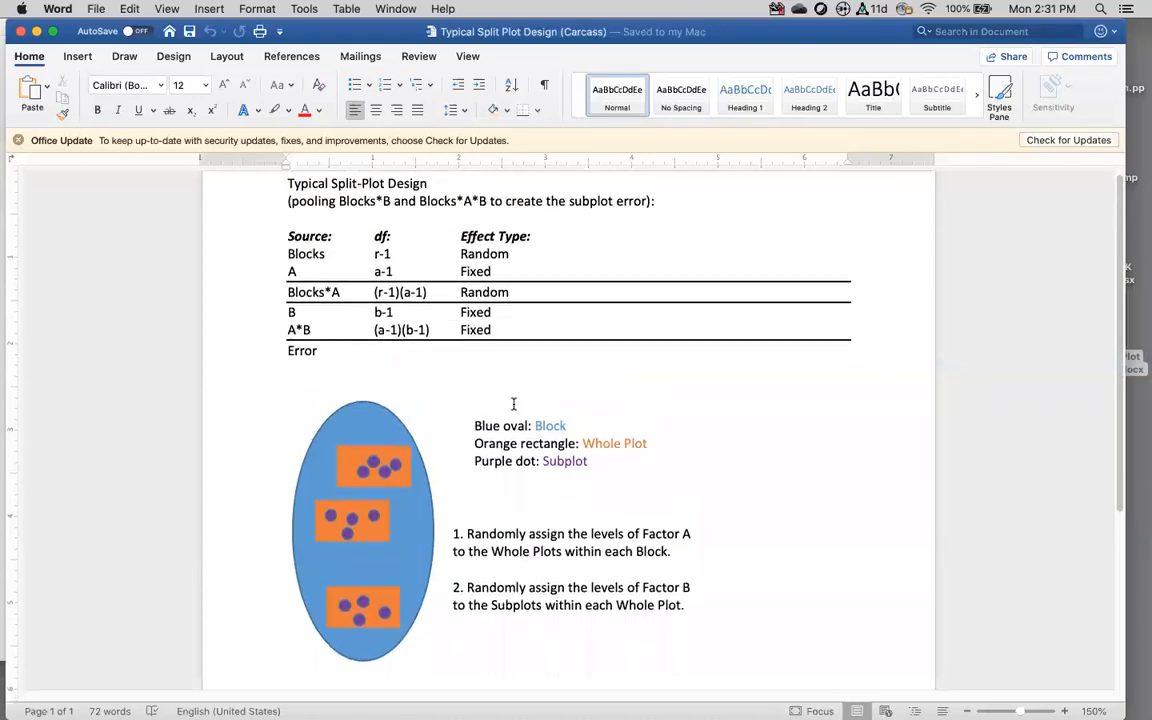
scroll(514, 403, "down", 2)
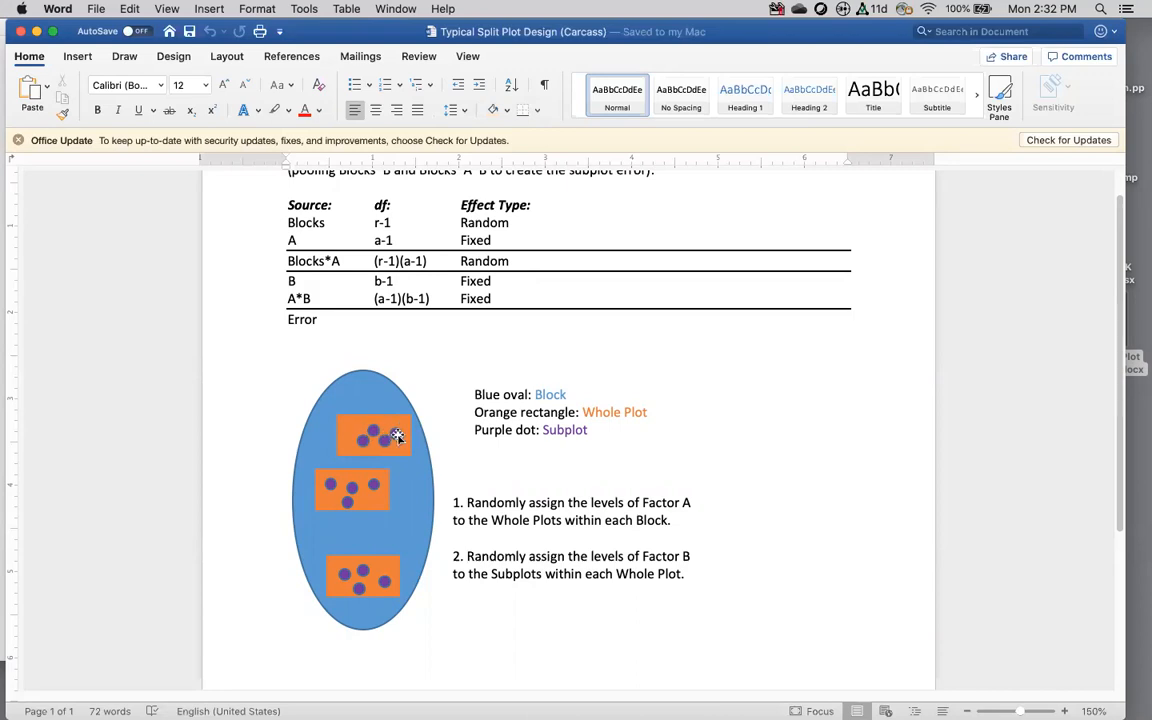
Step: Add space under the table, paste a copy of the blue oval there and make it narrow
left_click(390, 386)
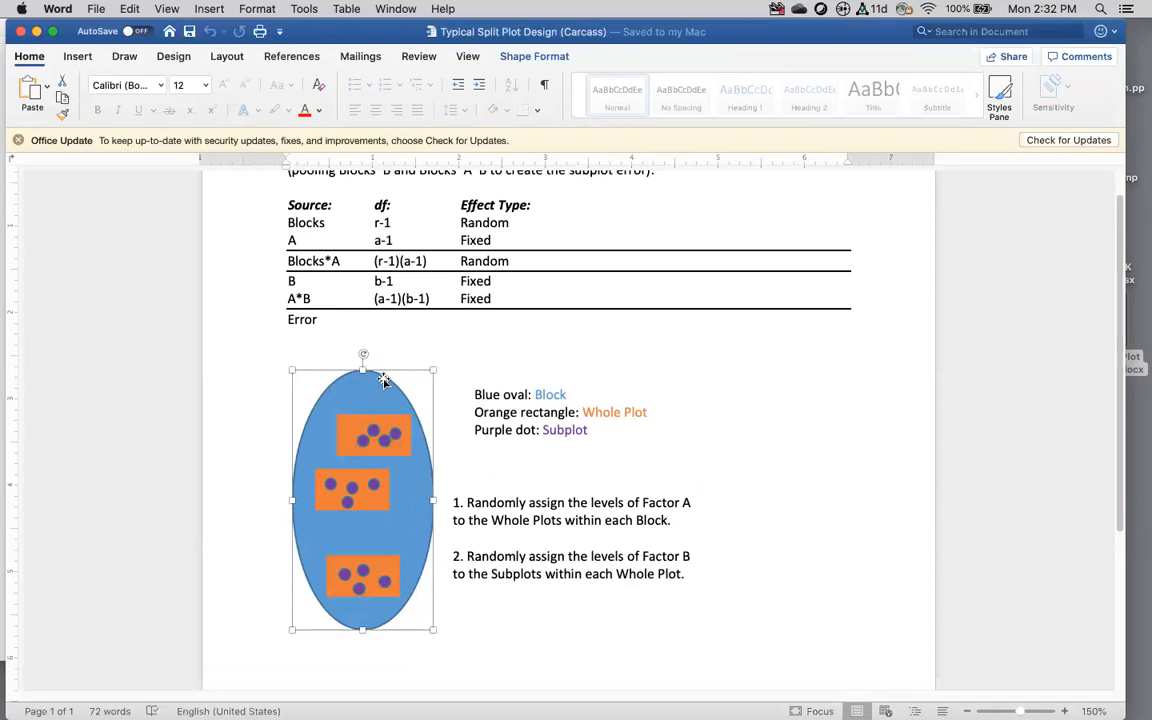
left_click(489, 628)
scroll(447, 632, "down", 1)
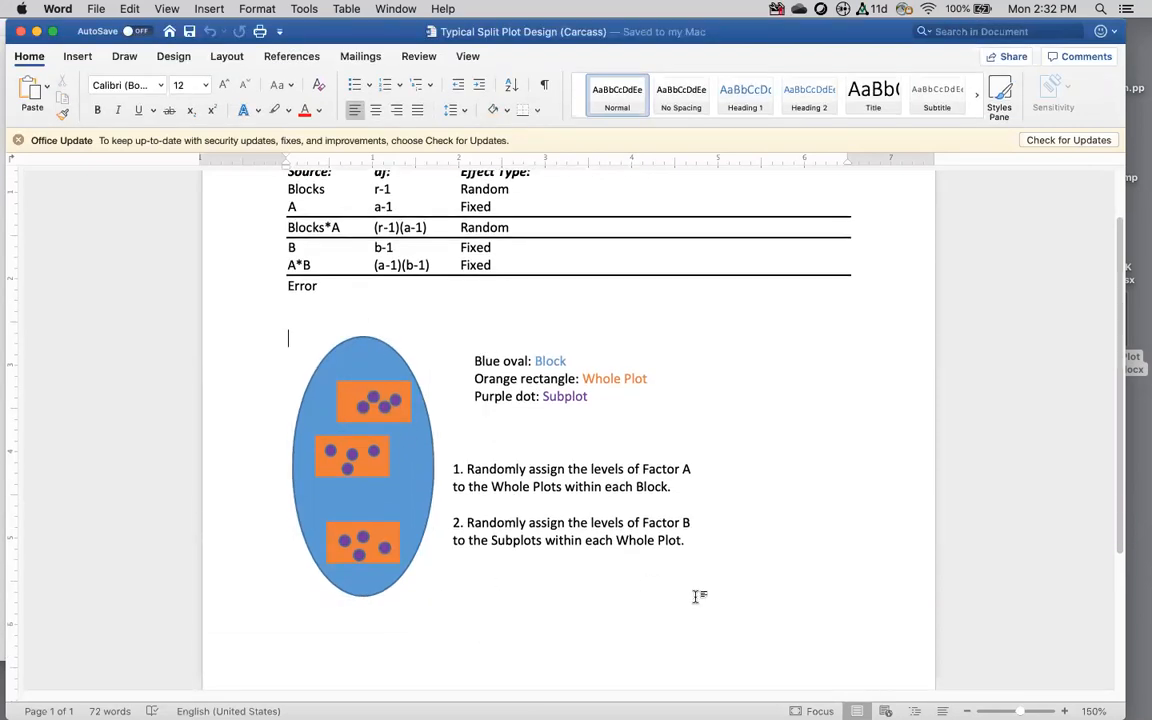
key("Return")
key("Return")
key("Return")
key("Return")
key("Return")
key("Return")
key("Return")
key("Return")
key("Return")
key("Return")
key("Return")
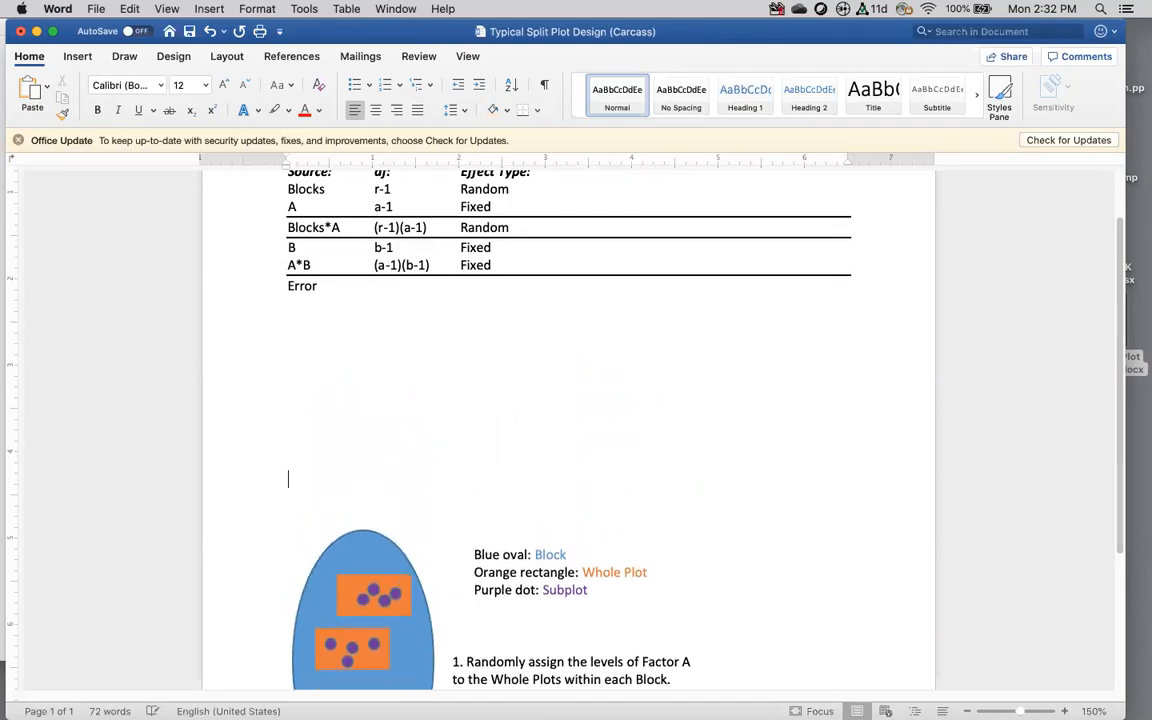
key("super+v")
left_click_drag(383, 534, 372, 372)
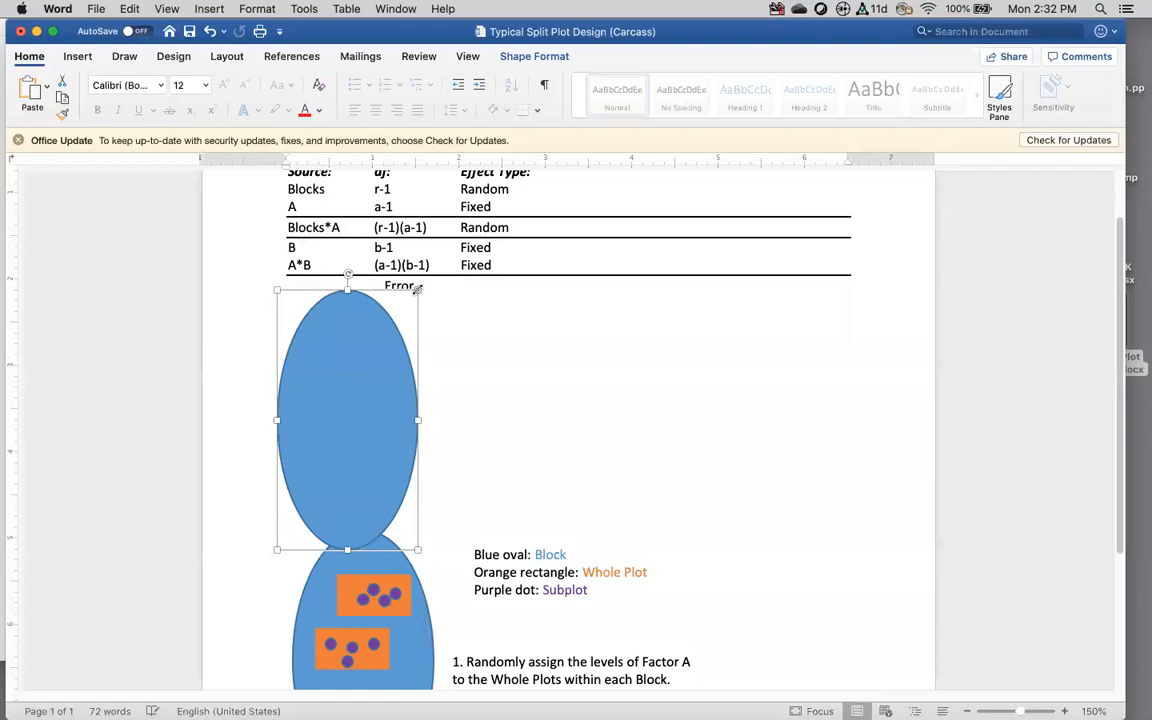
left_click_drag(418, 289, 340, 372)
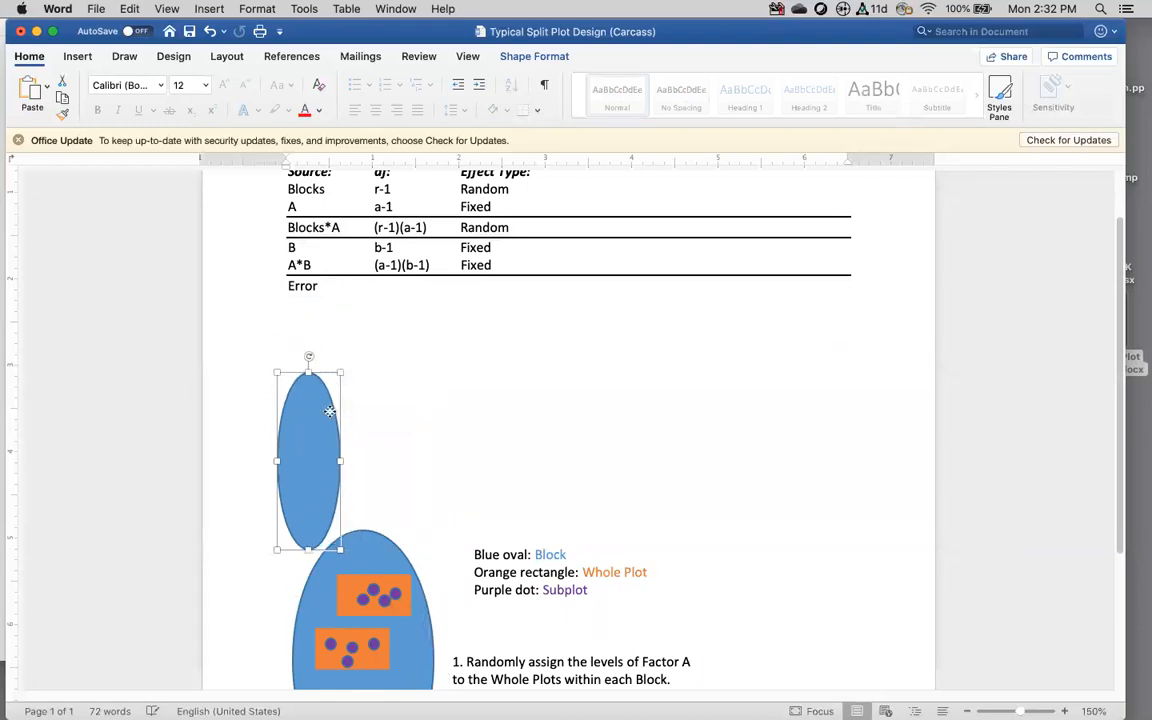
Step: Duplicate the narrow oval into a row of six ovals beneath the table
left_click_drag(327, 428, 357, 352)
left_click_drag(383, 302, 728, 518)
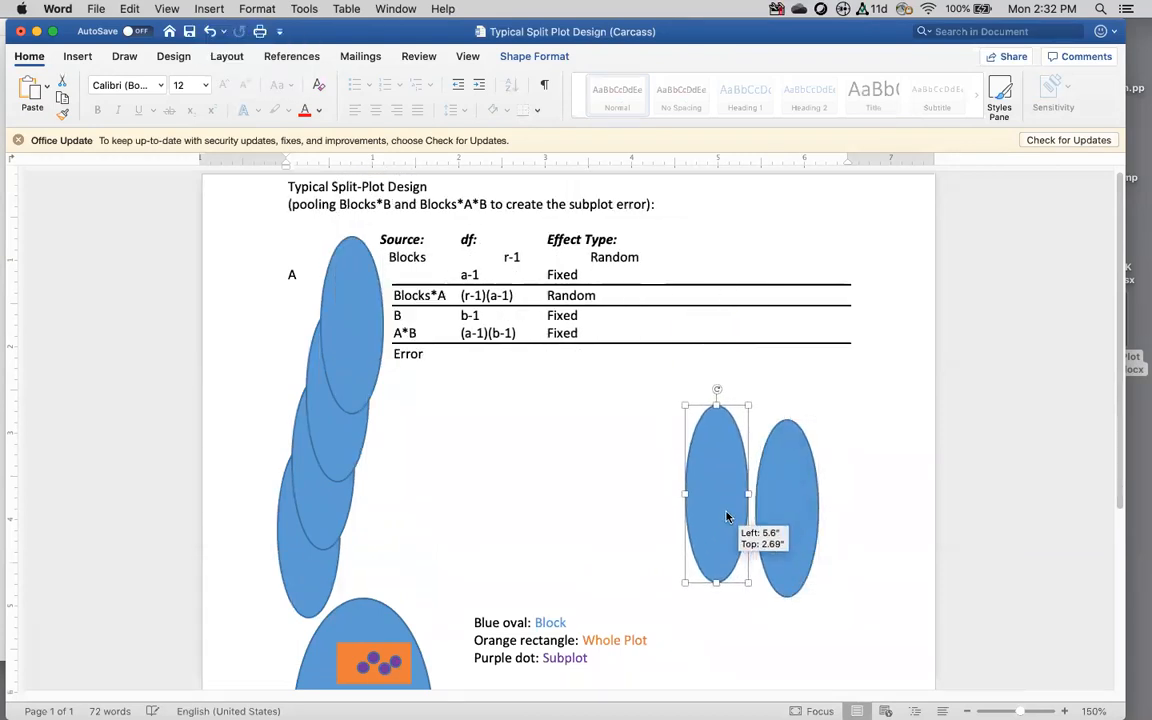
left_click_drag(357, 306, 640, 478)
left_click_drag(357, 393, 564, 500)
left_click_drag(342, 478, 442, 510)
left_click(327, 492)
left_click_drag(327, 492, 392, 461)
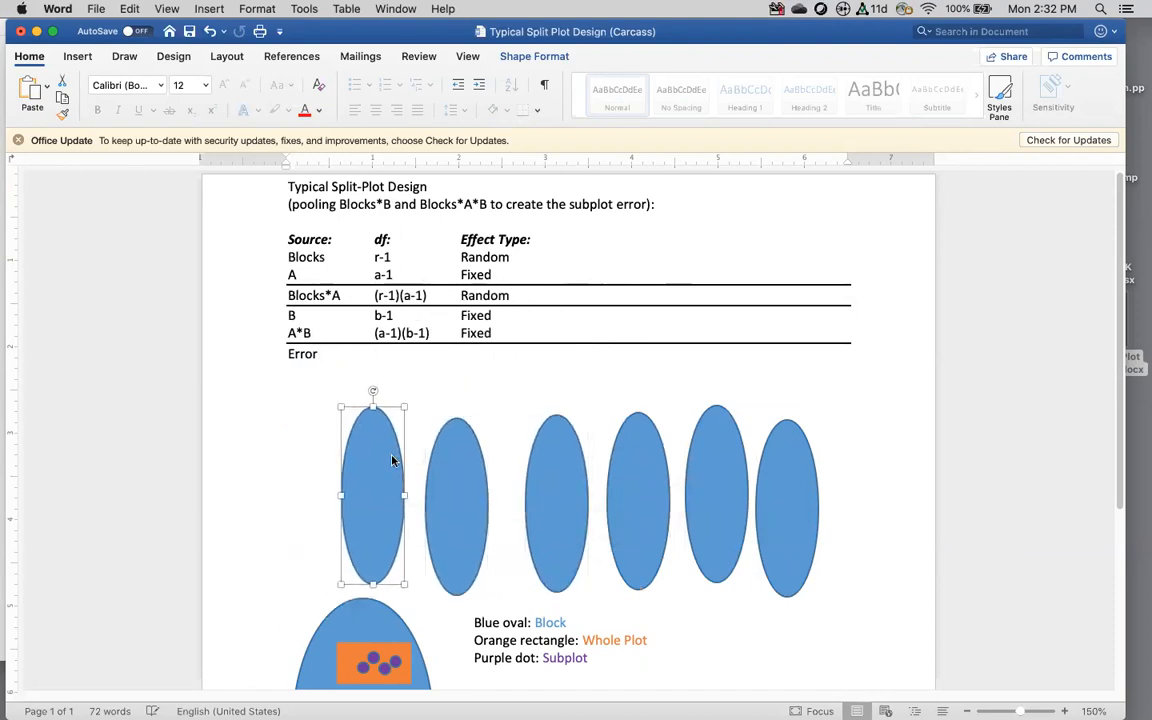
scroll(807, 357, "down", 2)
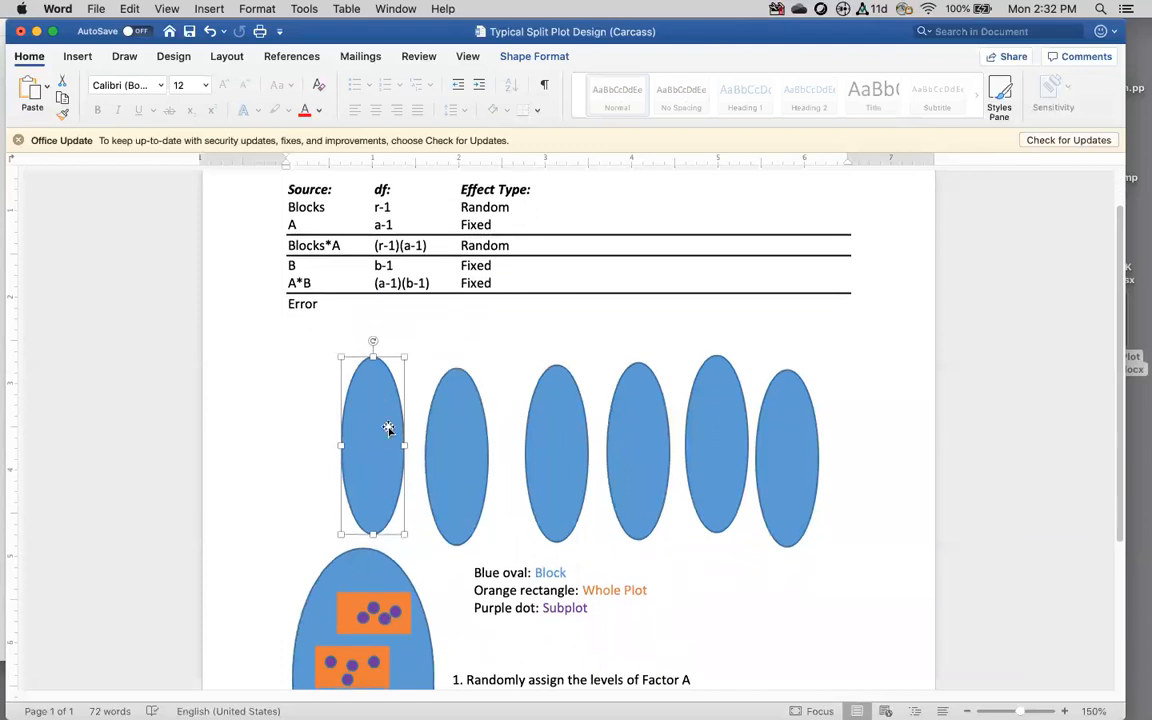
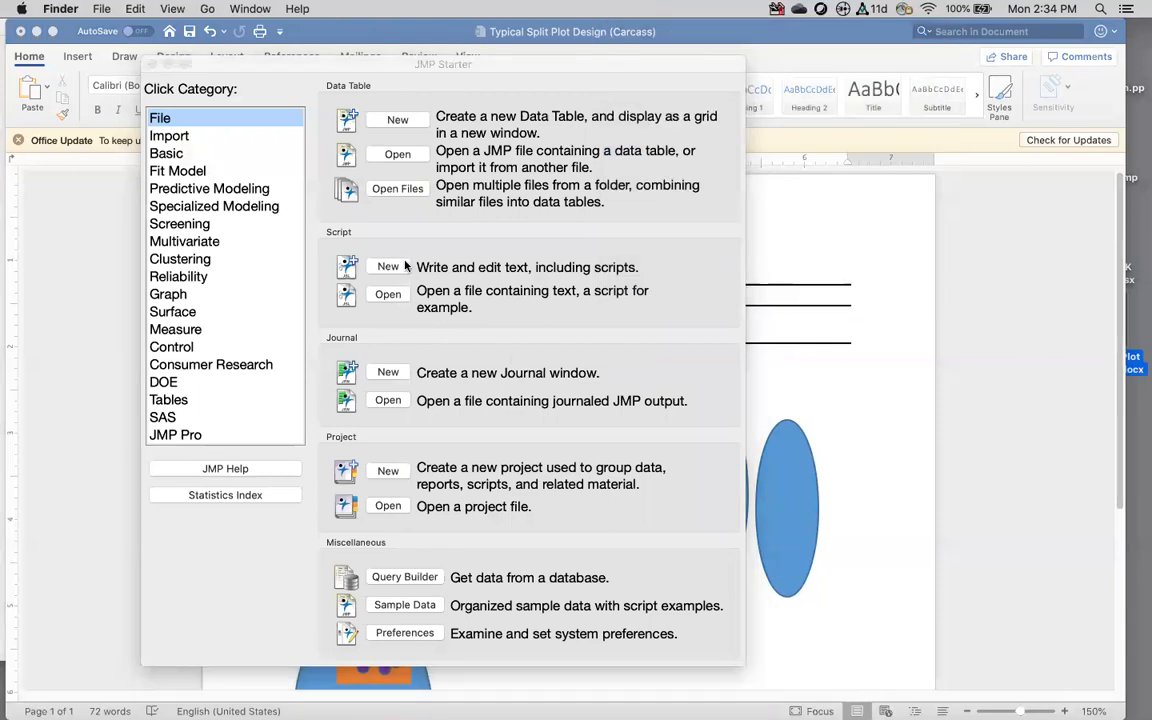
Step: Open the Split Plot.jmp table from the Sample Data folder
scroll(645, 307, "down", 10)
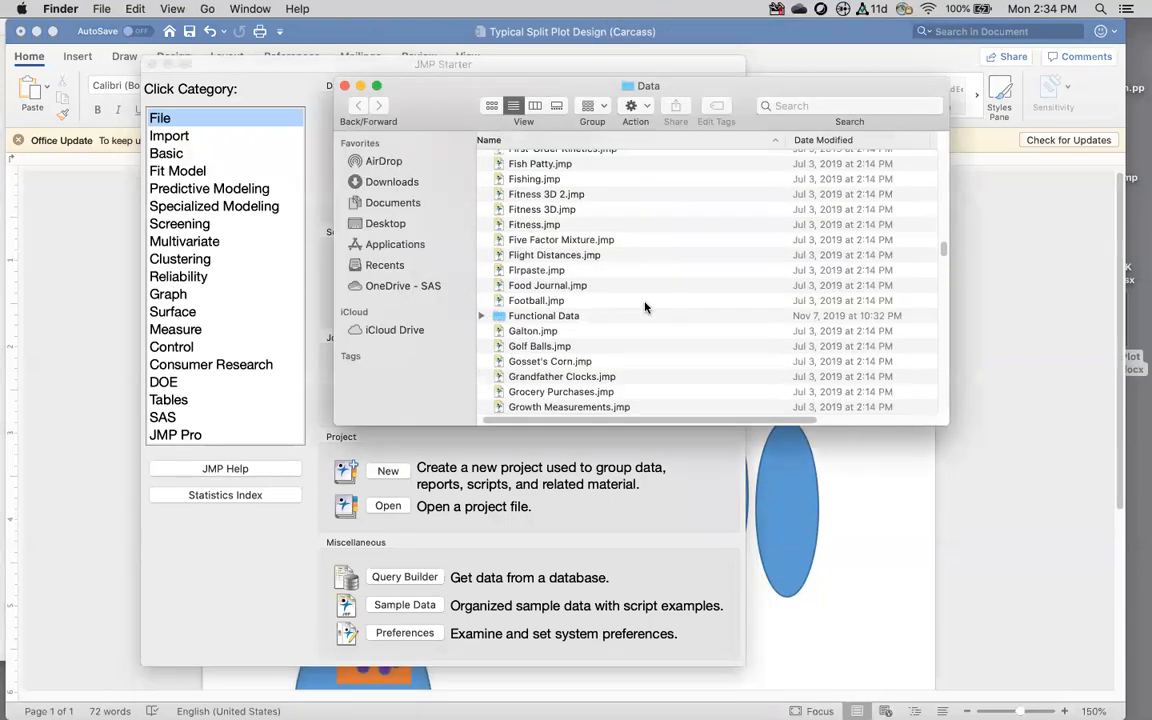
scroll(645, 307, "down", 15)
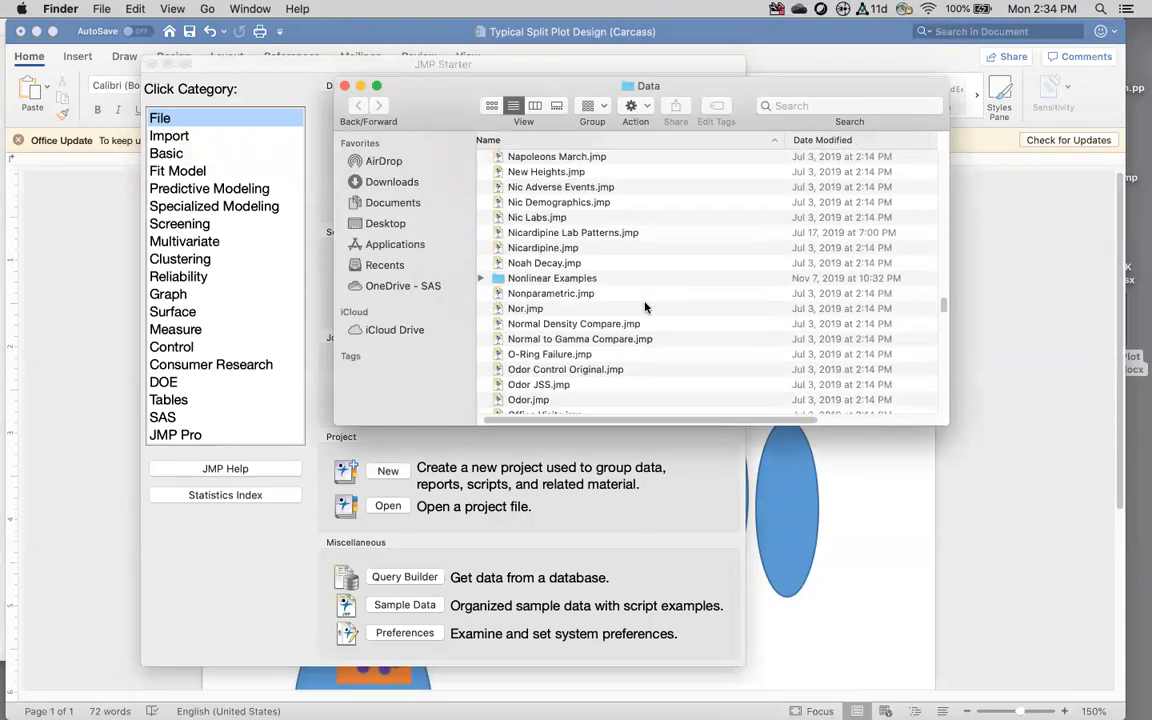
scroll(645, 307, "down", 15)
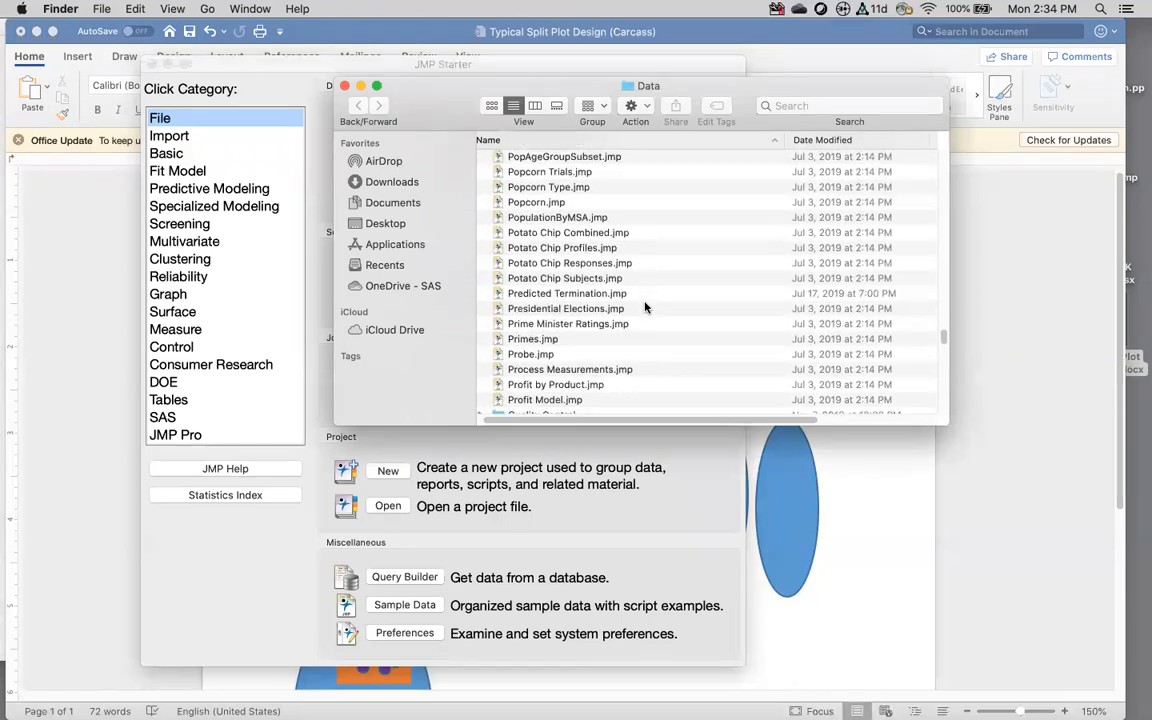
scroll(645, 307, "down", 10)
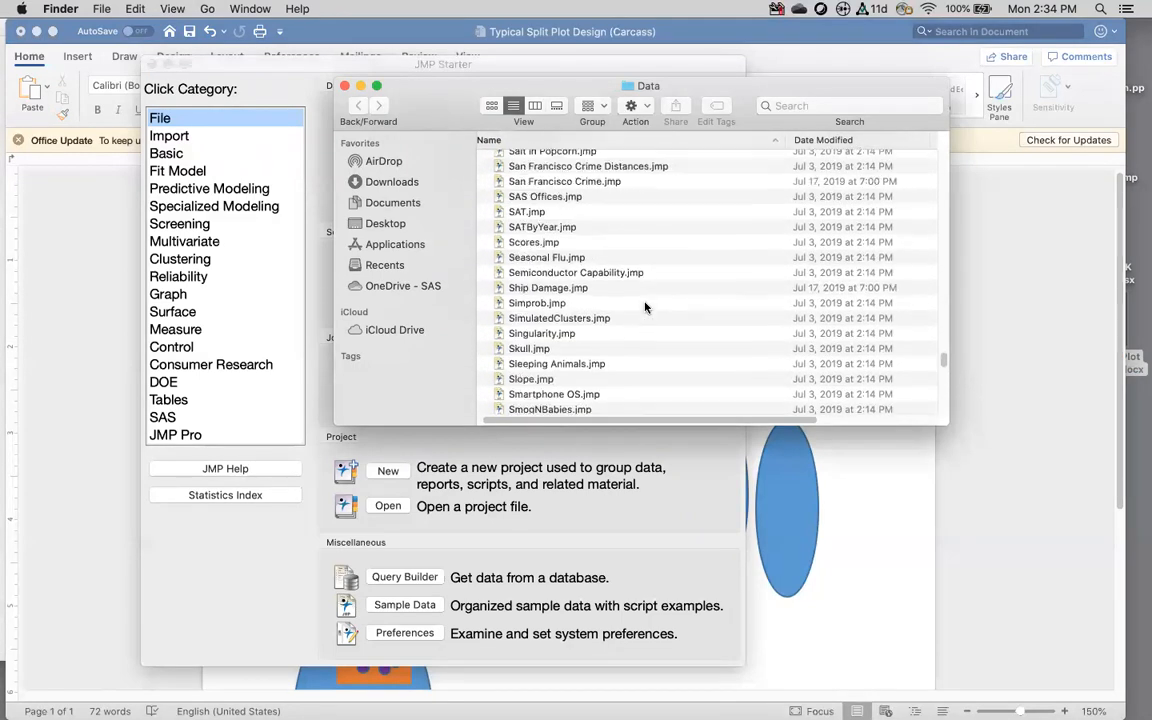
scroll(645, 307, "down", 3)
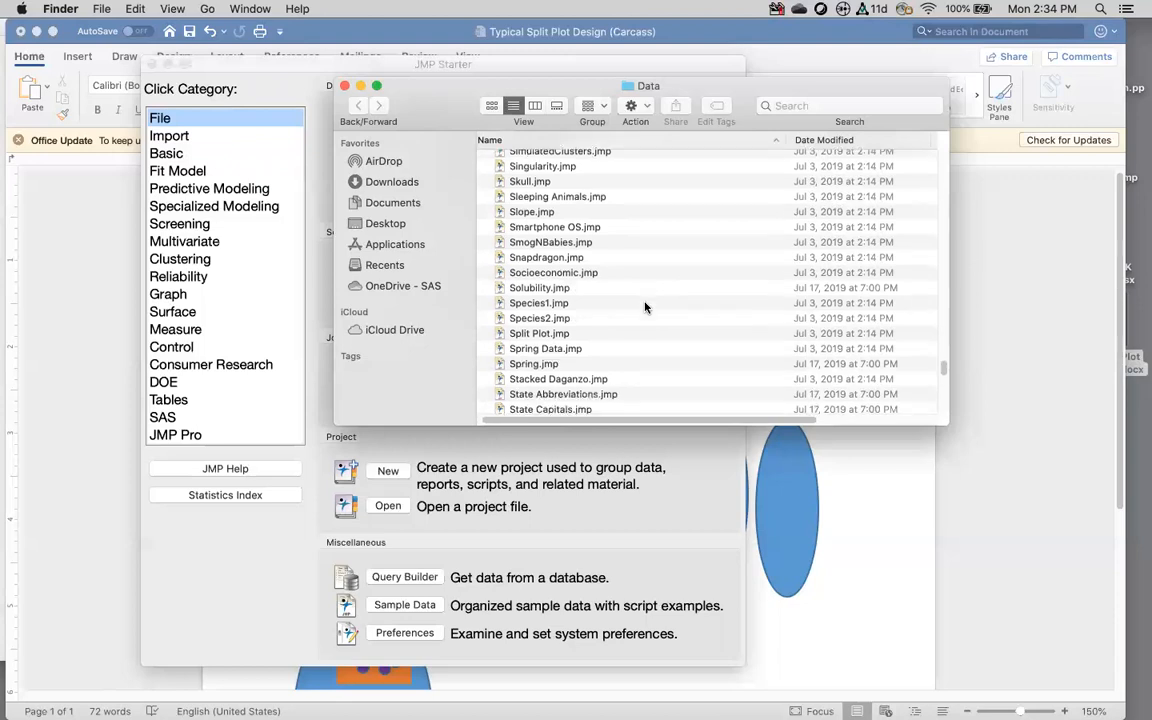
double_click(550, 316)
Step: Select the Carcass, Tenderizer and Roasting Time column headers
left_click(545, 112)
left_click(458, 116)
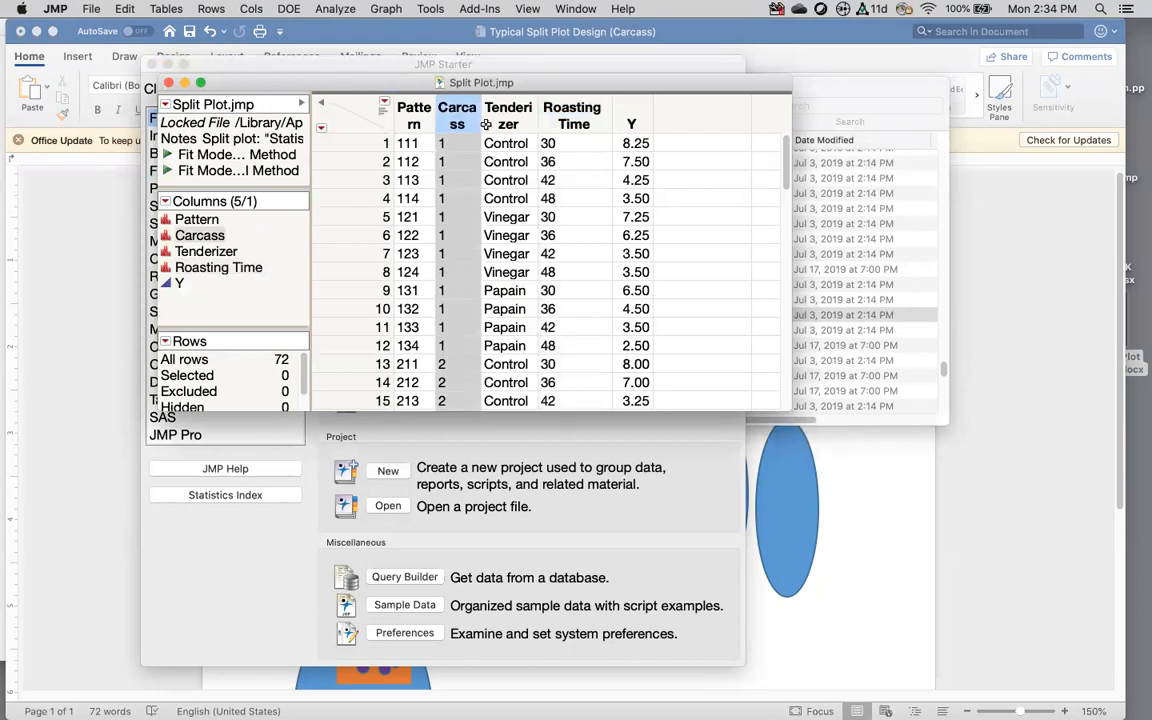
left_click(515, 115)
left_click(577, 116)
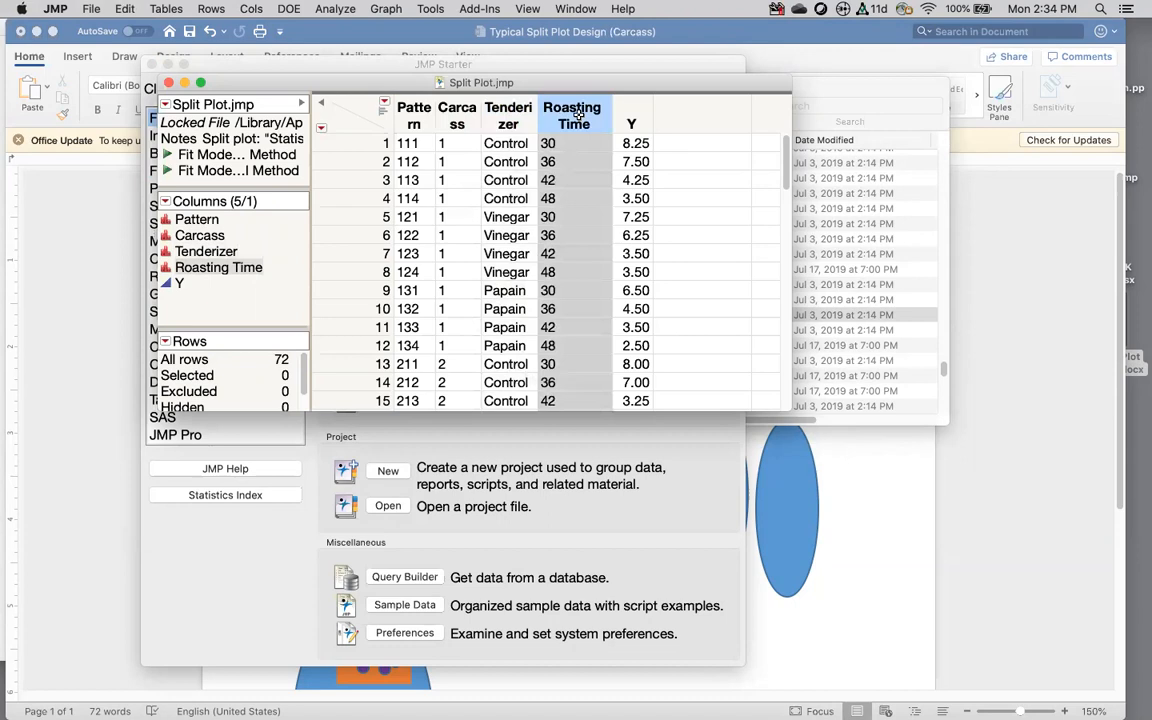
left_click(457, 115)
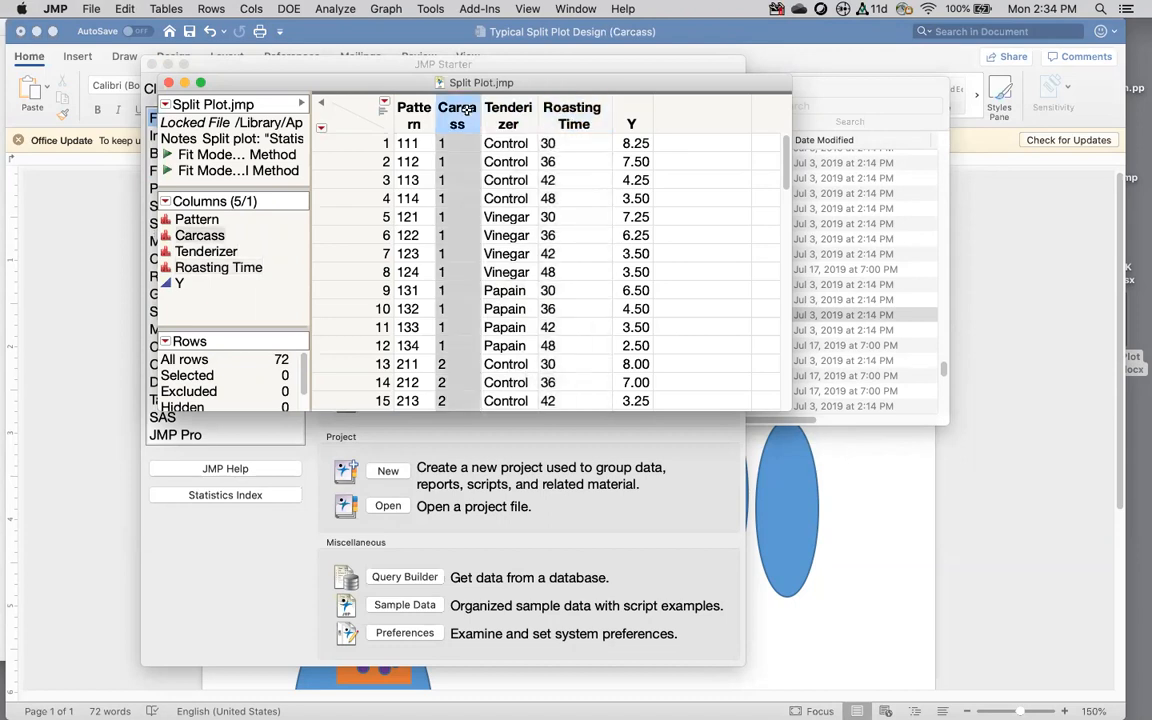
left_click(342, 12)
Step: Run Distribution on Carcass, Tenderizer, Roasting Time and Y with Histograms Only
left_click(358, 31)
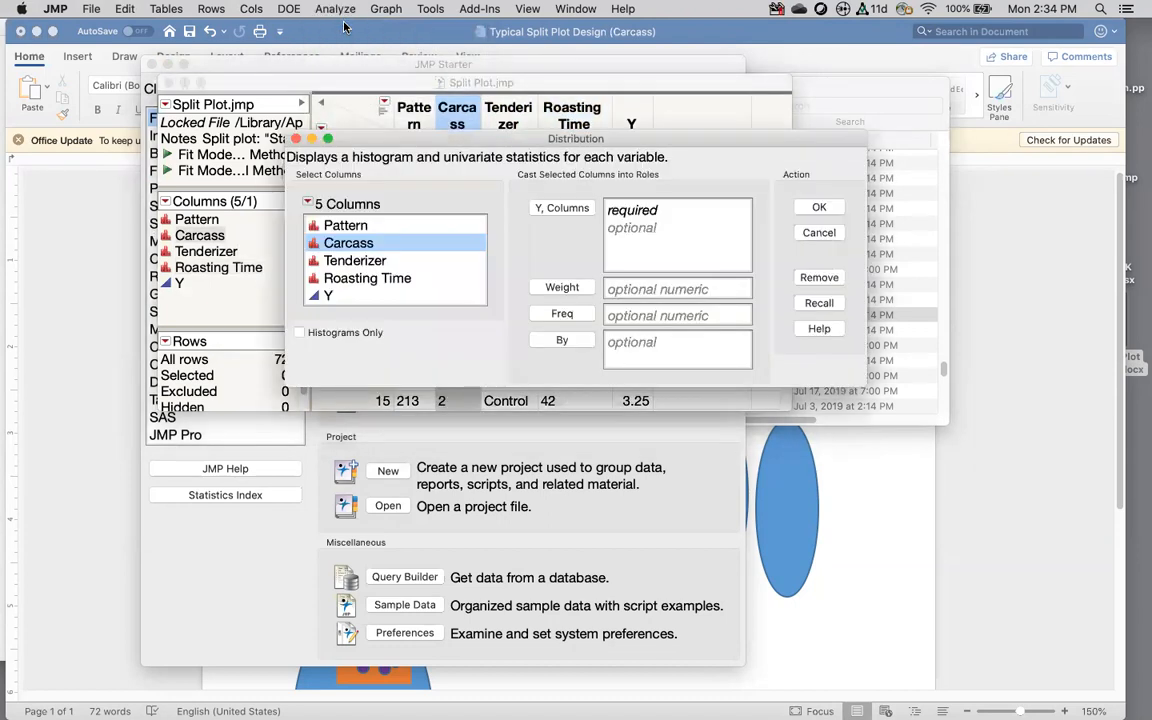
left_click_drag(367, 278, 358, 253)
left_click_drag(342, 296, 335, 249)
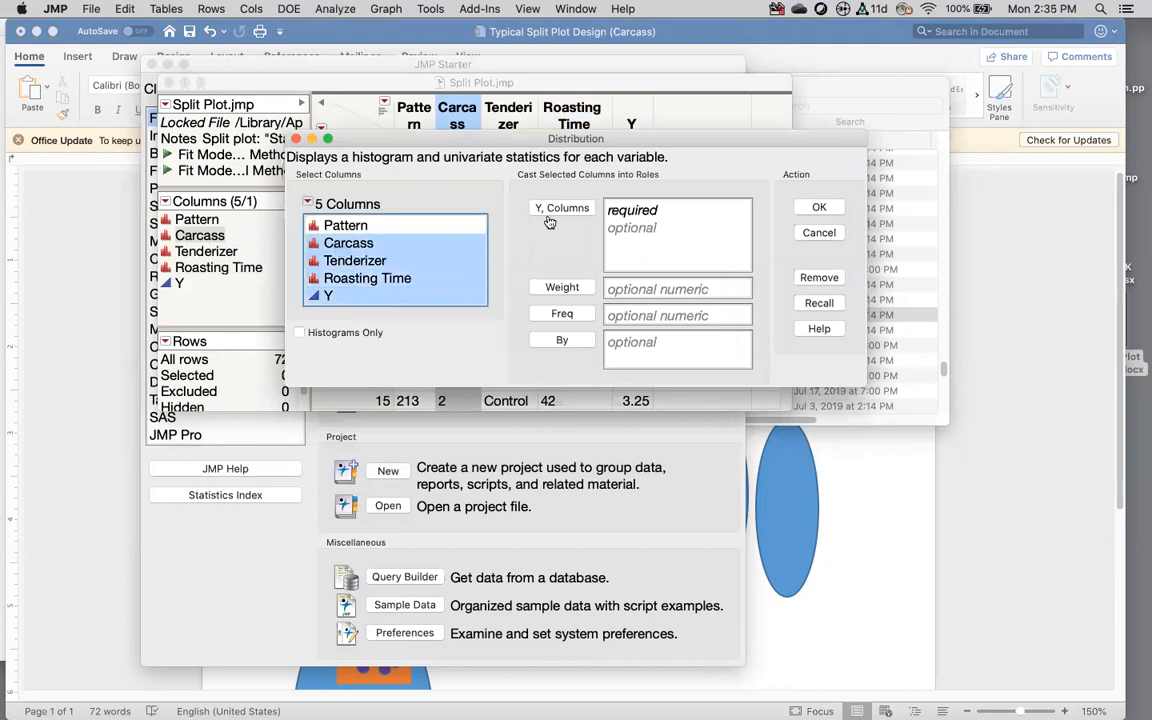
left_click(552, 209)
left_click(299, 332)
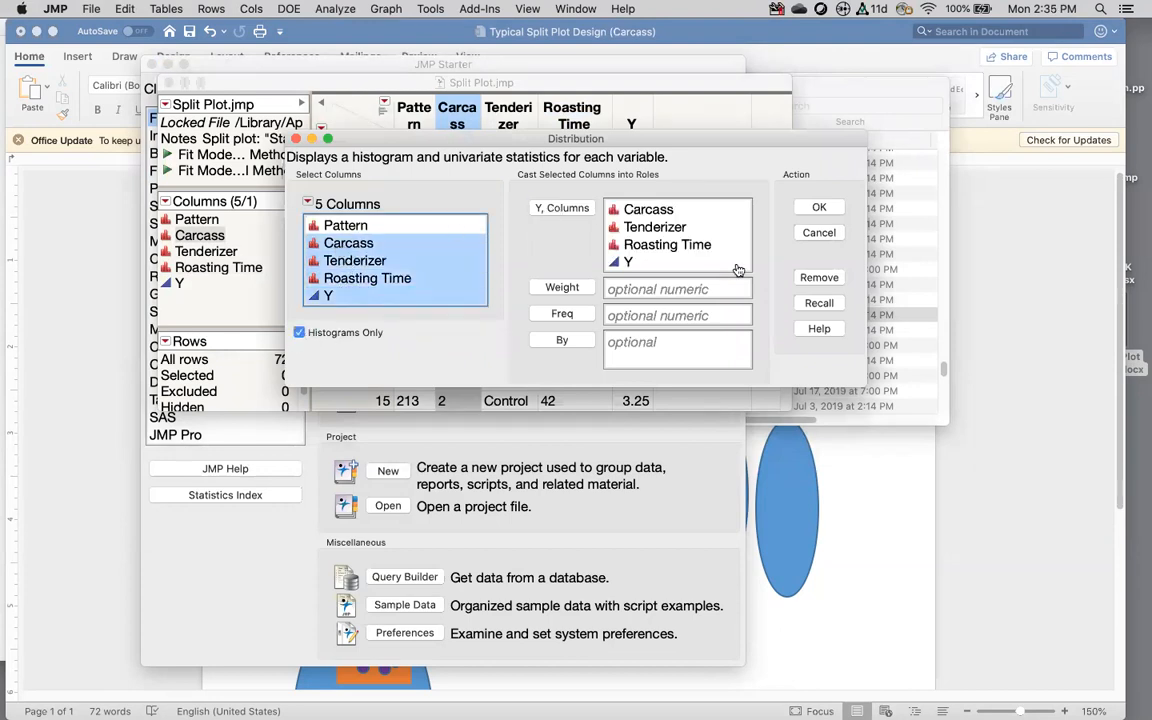
left_click(819, 207)
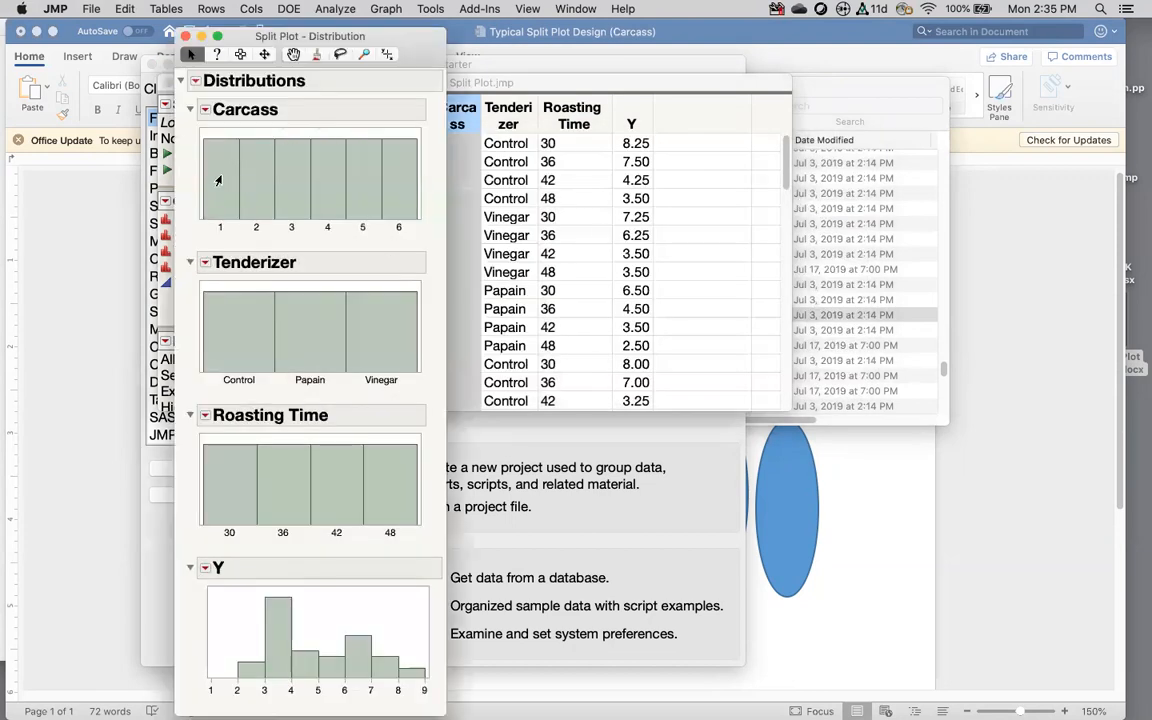
Step: Select the rows for each Carcass bar, 1 through 6
left_click(218, 180)
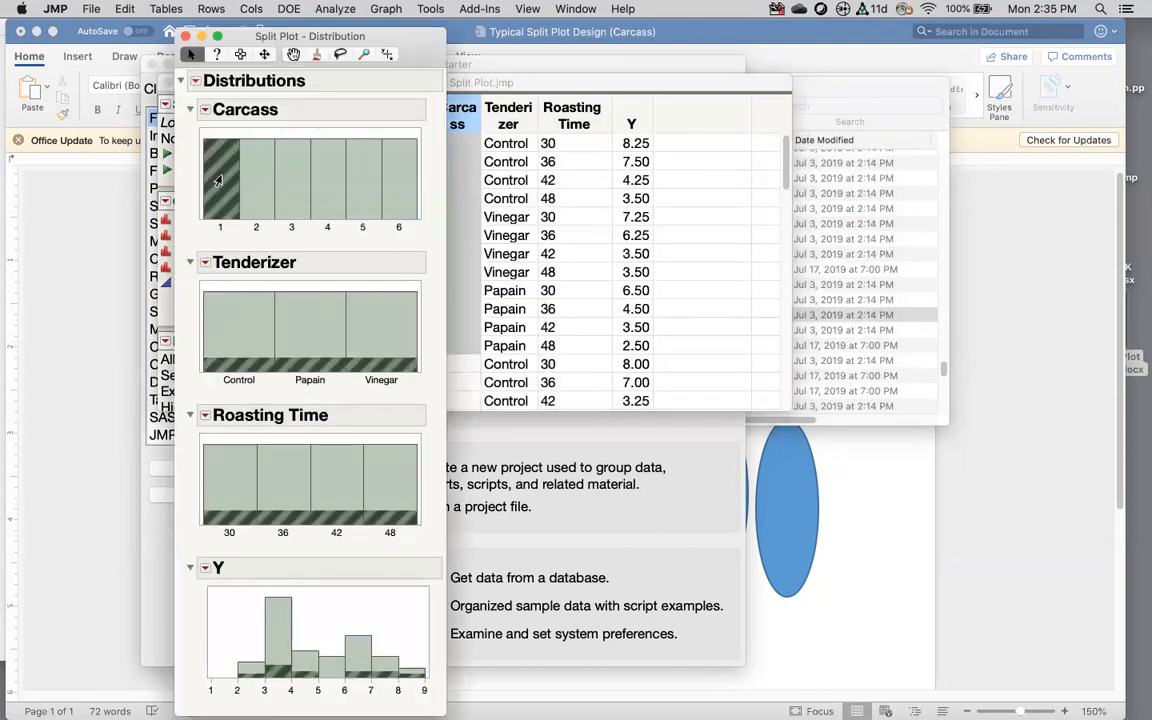
left_click(252, 177)
left_click(298, 180)
left_click(330, 180)
left_click(365, 180)
left_click(398, 180)
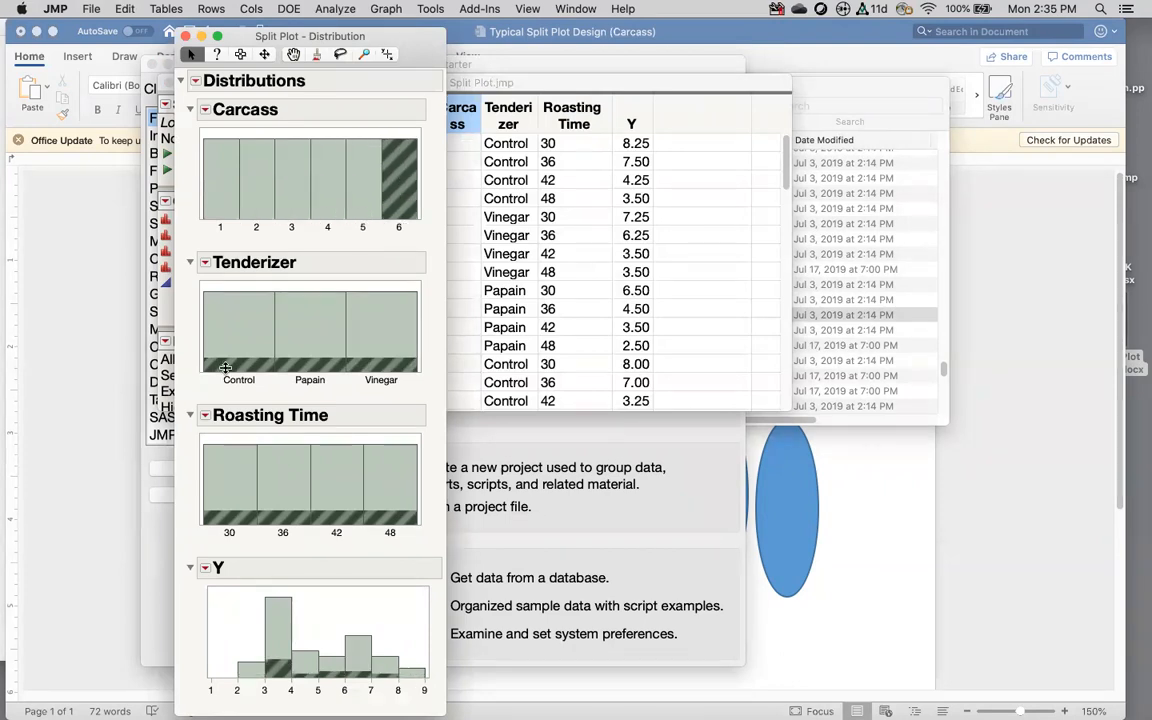
Step: Select rows by the Control, Papain and Vinegar bars and by roasting times 30–48
left_click(234, 312)
left_click(305, 318)
left_click(384, 321)
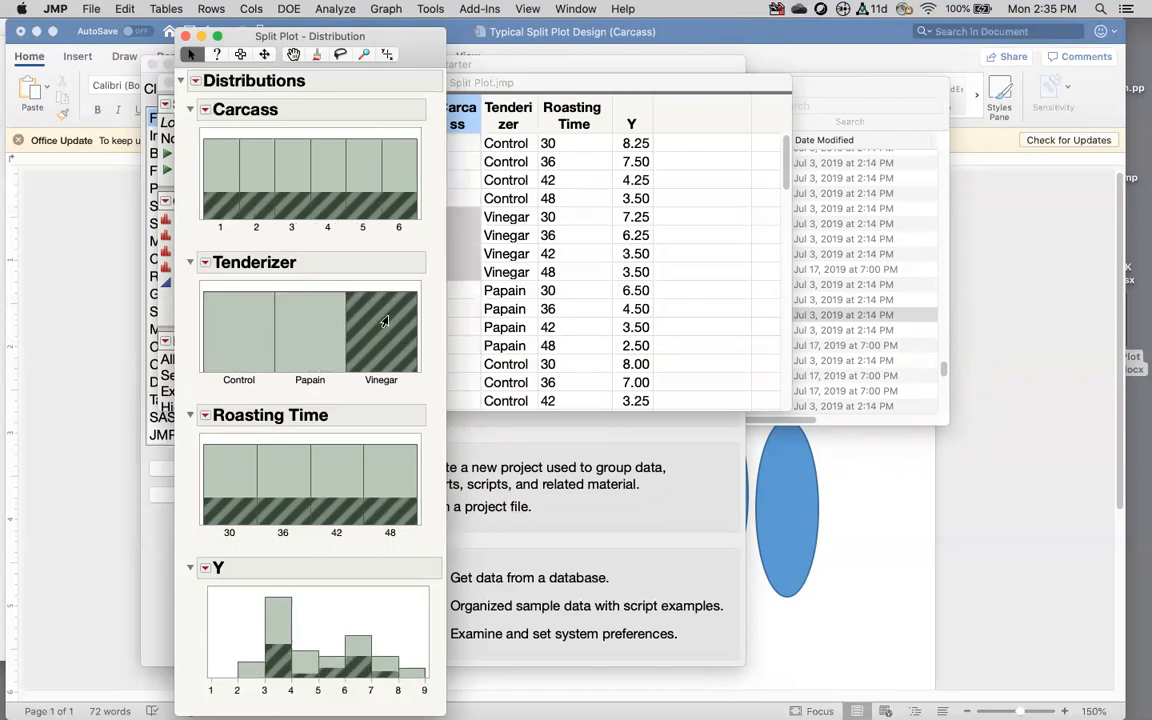
left_click(220, 455)
left_click(281, 466)
left_click(342, 473)
left_click(392, 486)
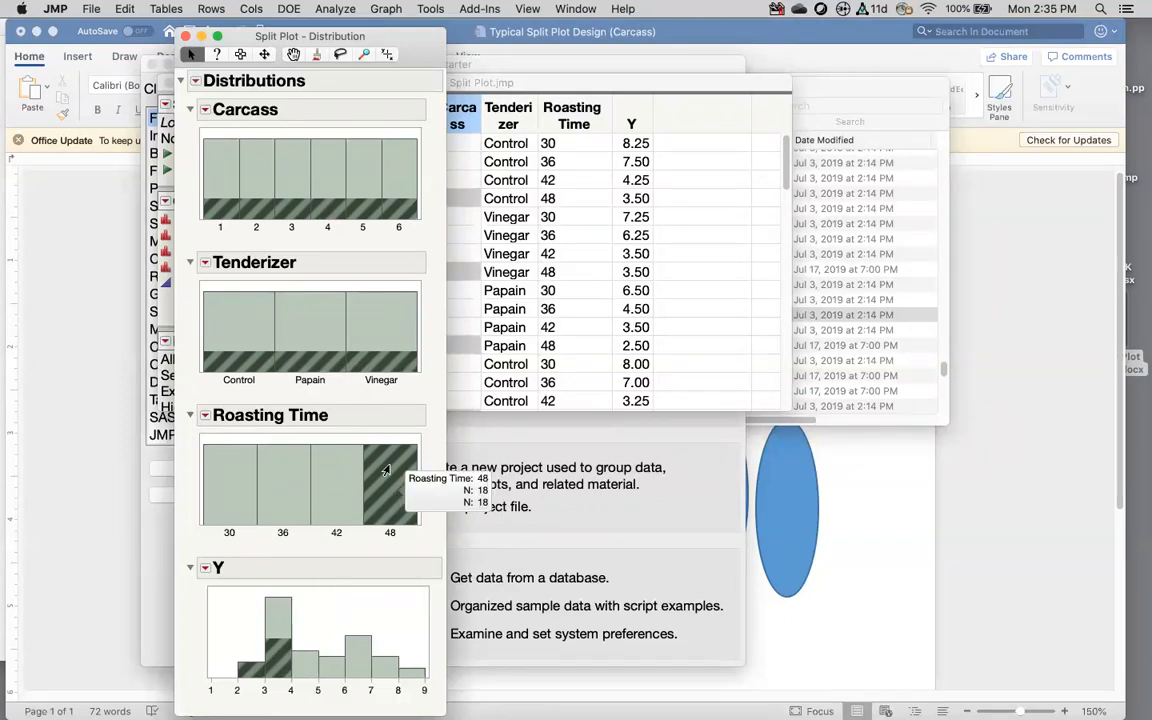
Step: Cycle through the tenderizer bars, leave the Control rows selected, and close the report
left_click(392, 339)
left_click(305, 340)
left_click(250, 340)
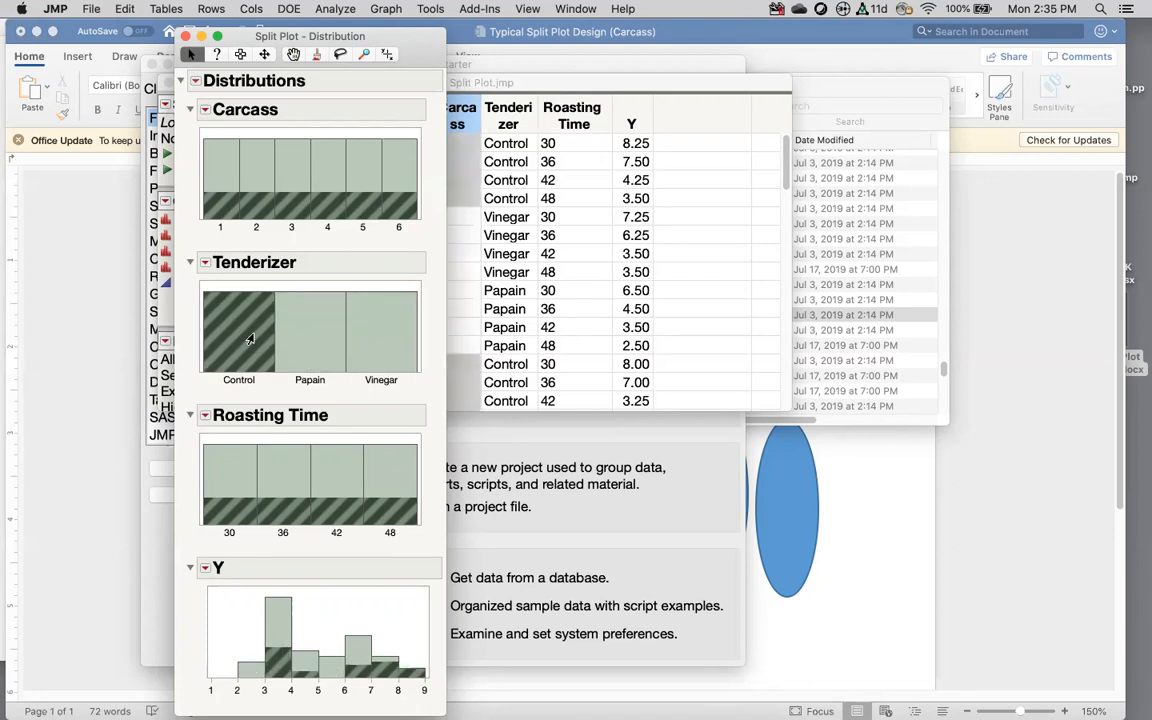
left_click(298, 334)
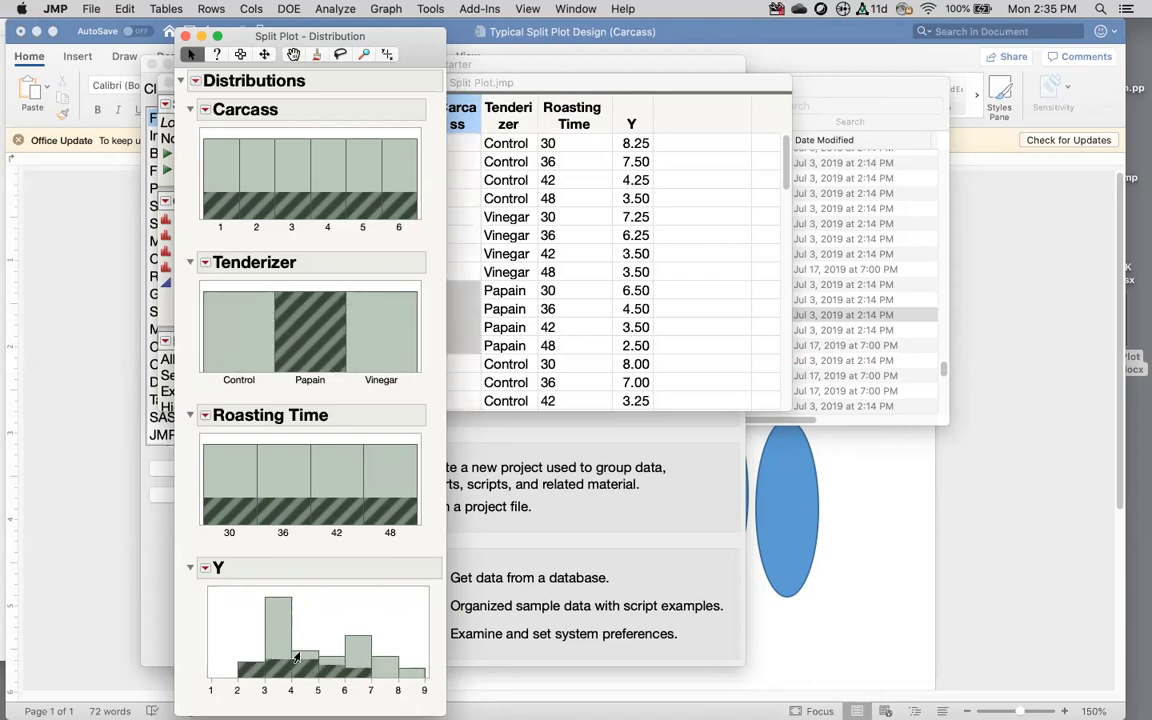
left_click(370, 315)
left_click(224, 331)
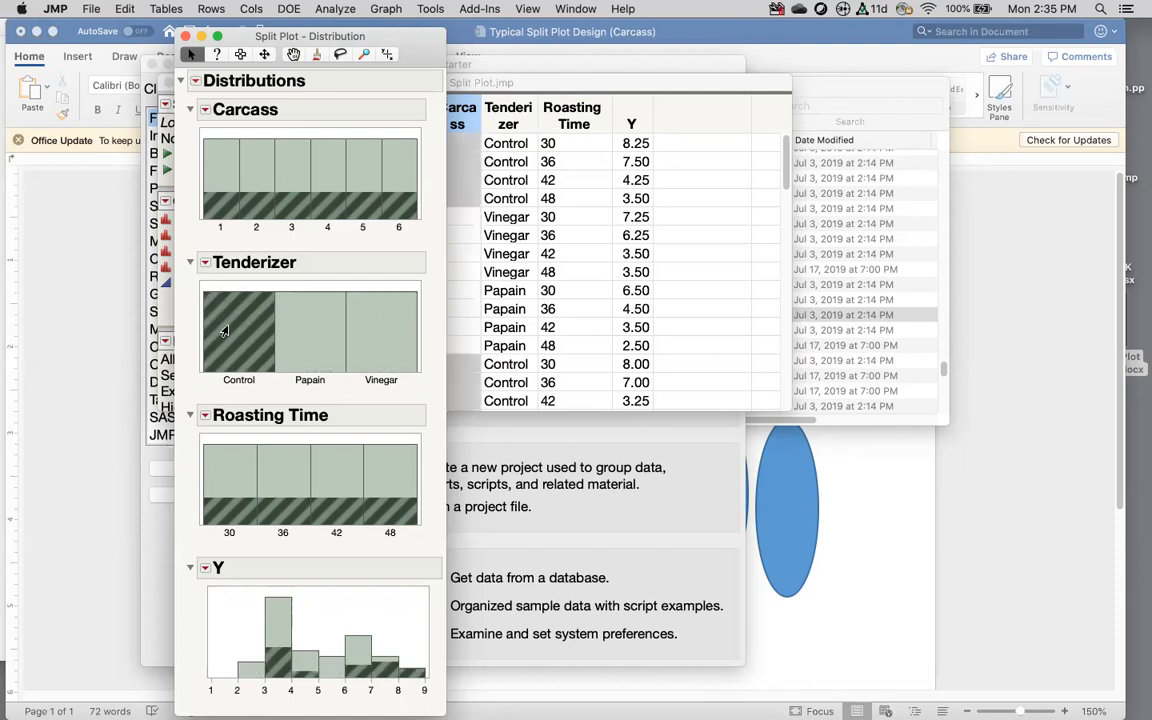
left_click(185, 36)
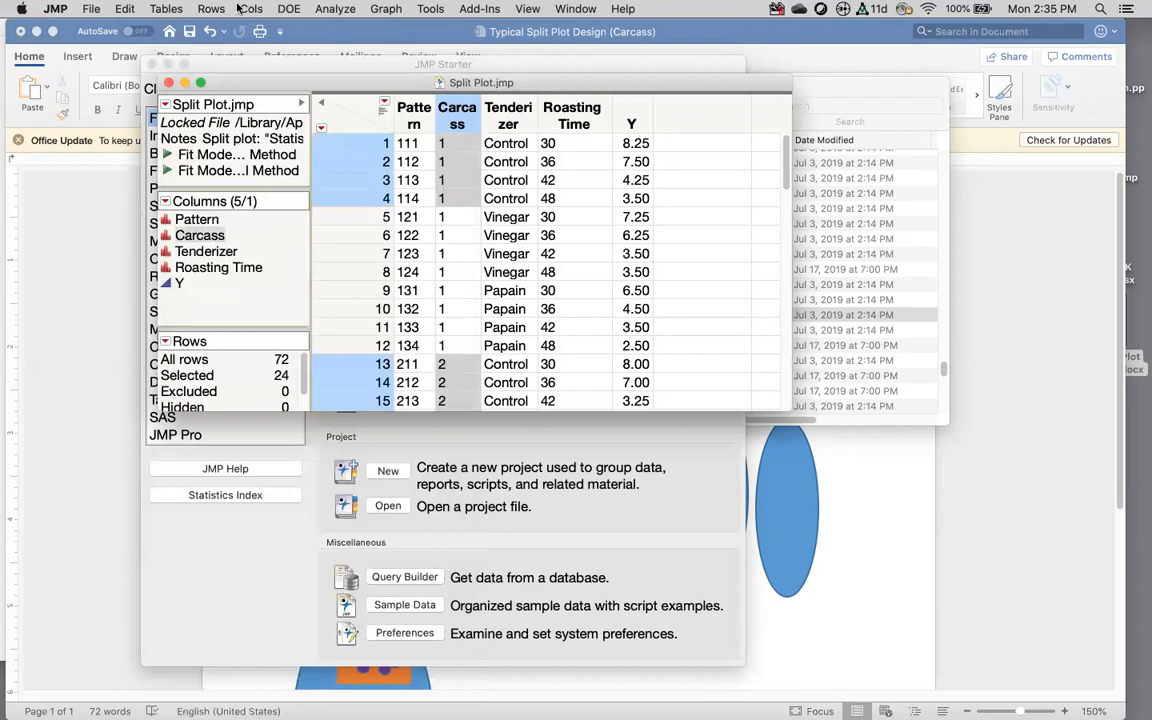
Step: Start Fit Model with the Standard Least Squares personality and Y as the response
left_click(345, 10)
left_click(345, 10)
left_click(345, 10)
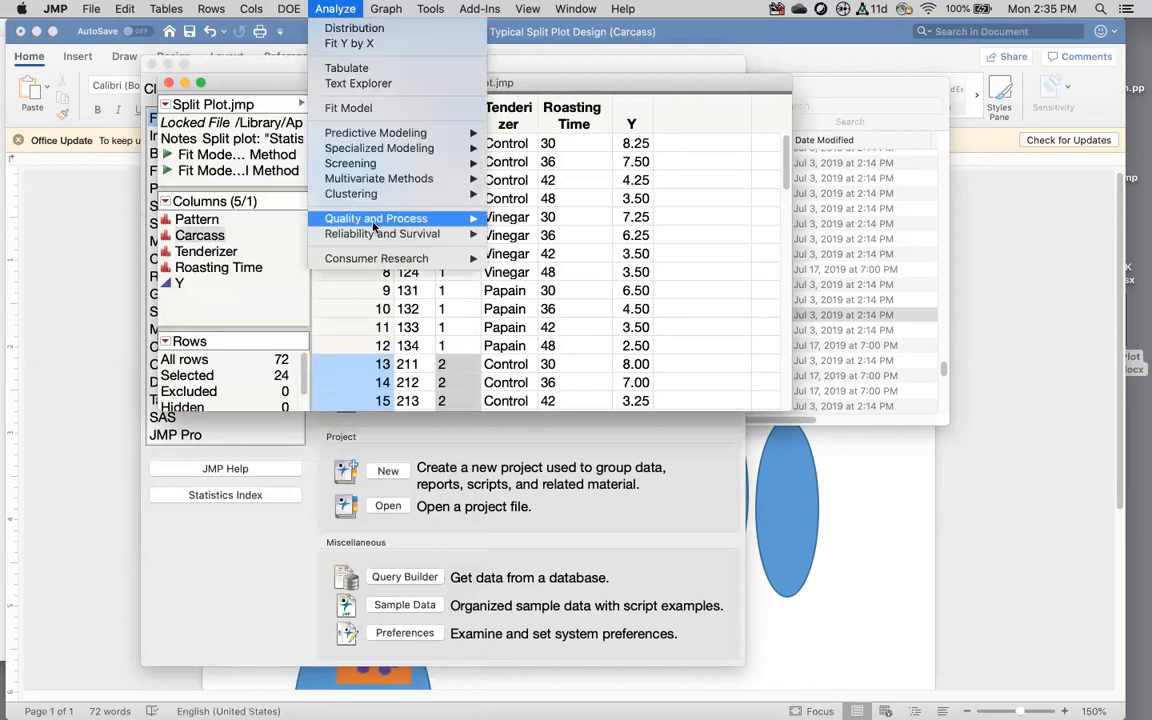
left_click(355, 108)
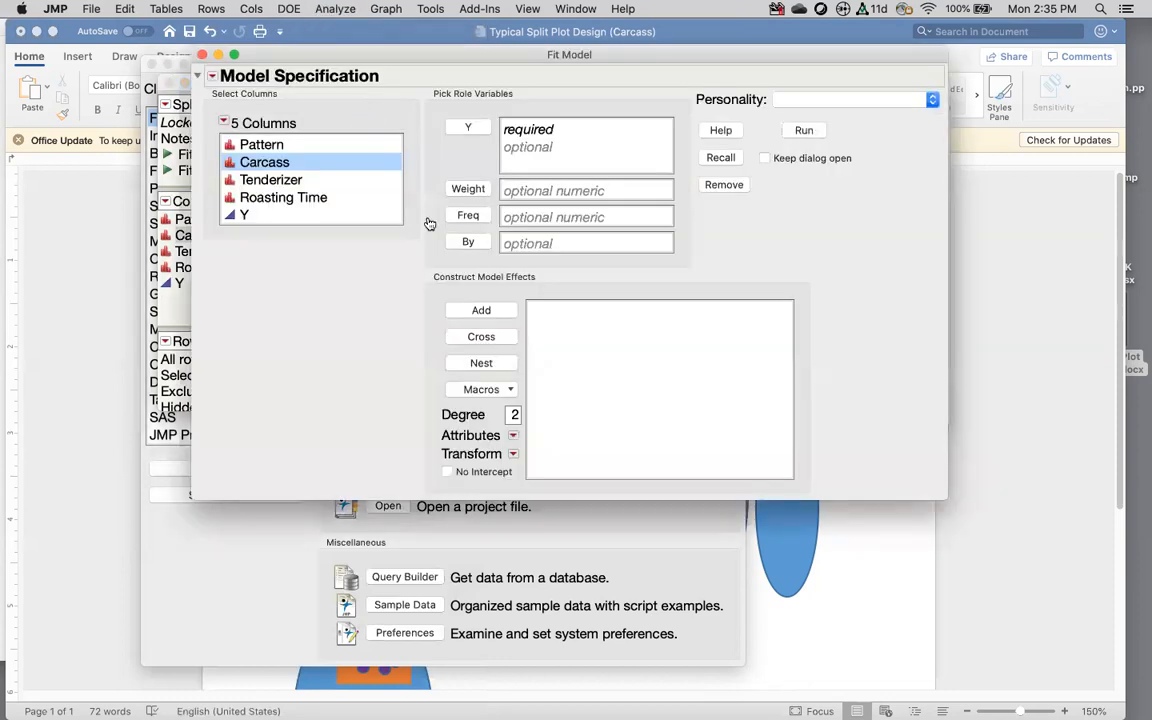
left_click(814, 100)
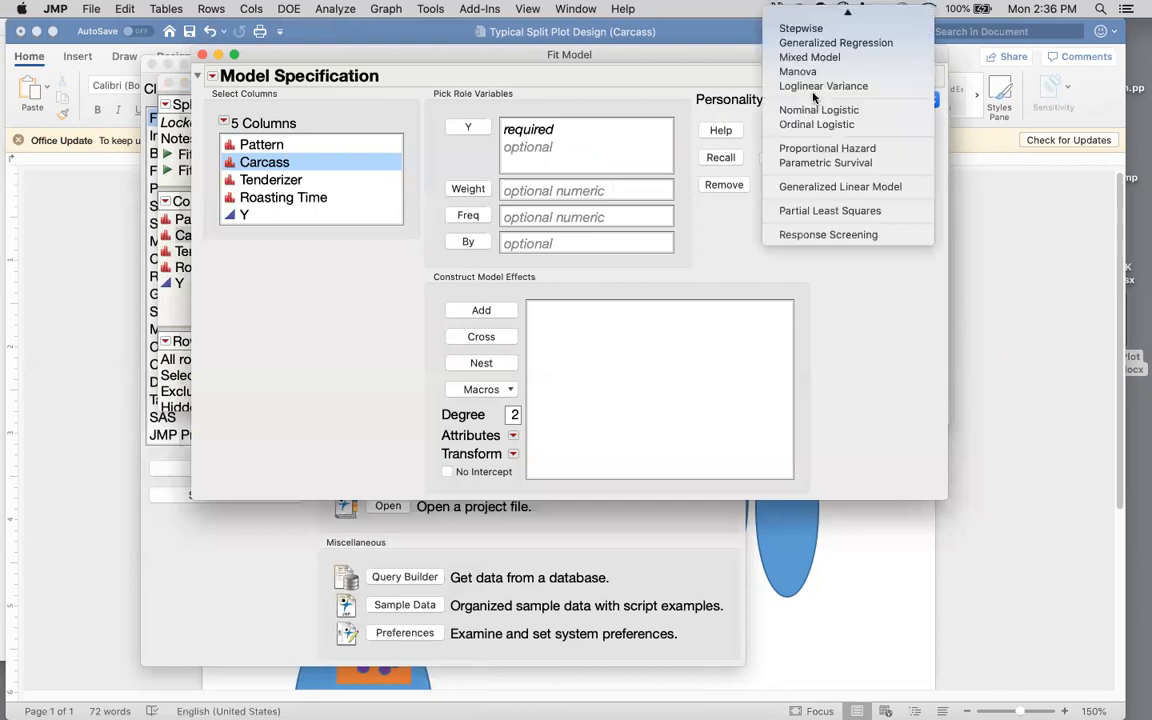
left_click(835, 12)
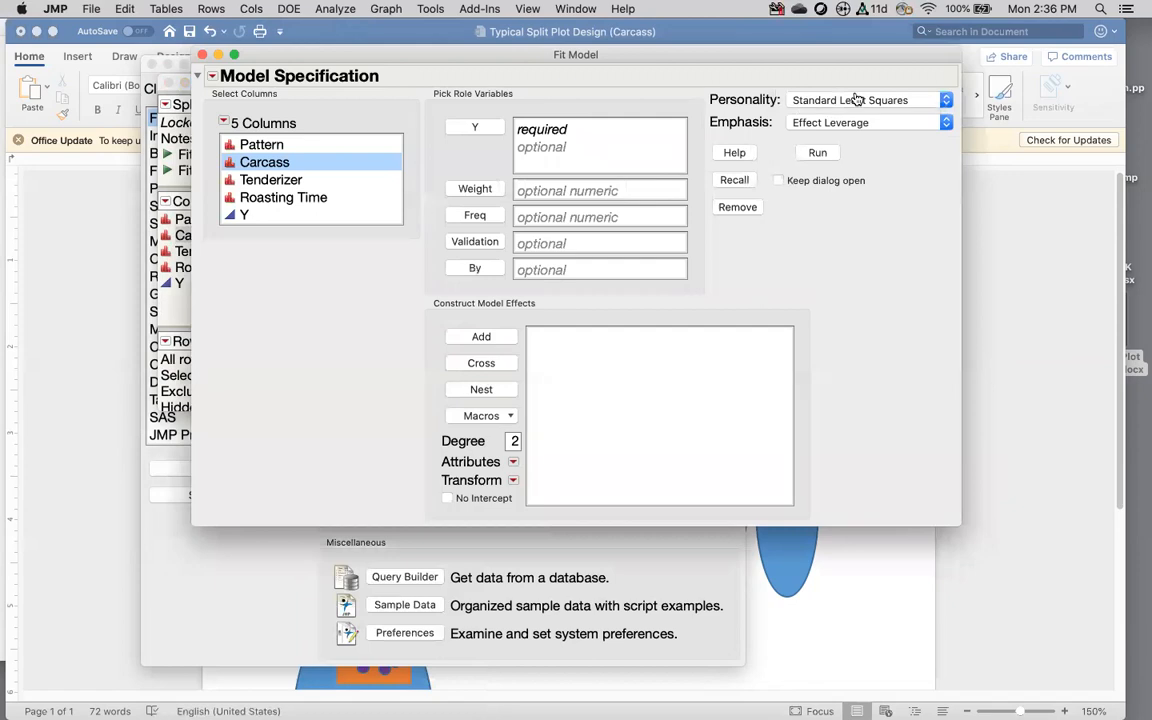
left_click(245, 214)
left_click(470, 127)
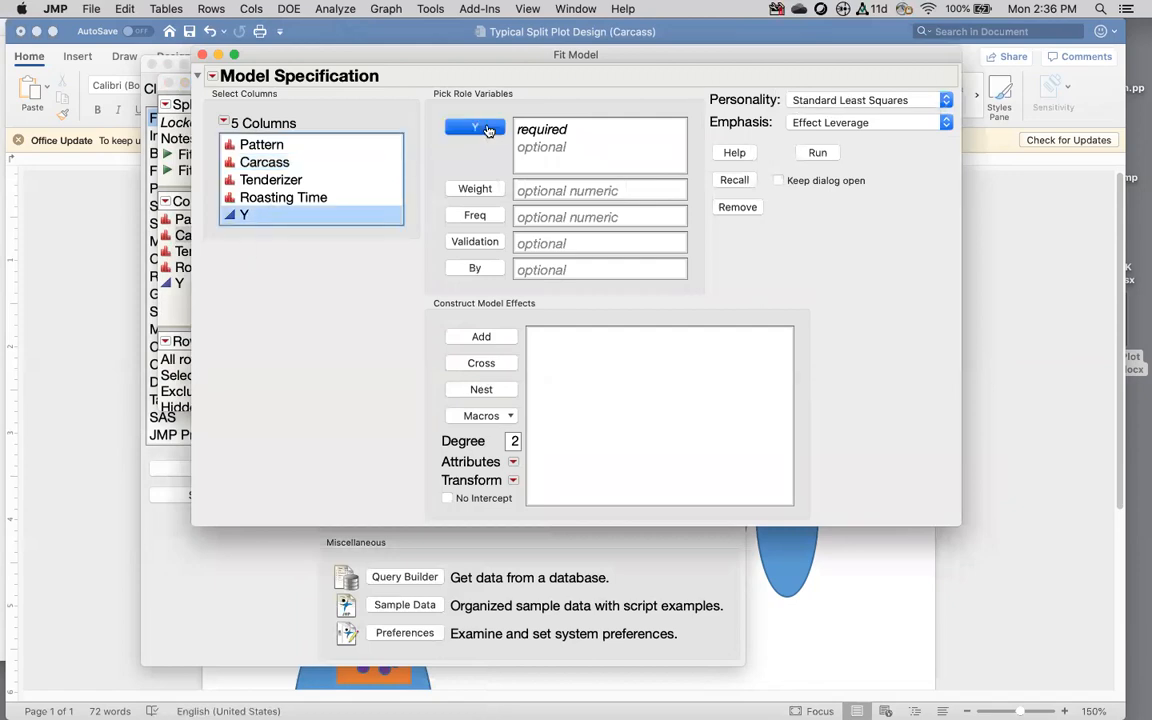
Step: Add Carcass as a random effect
left_click(270, 162)
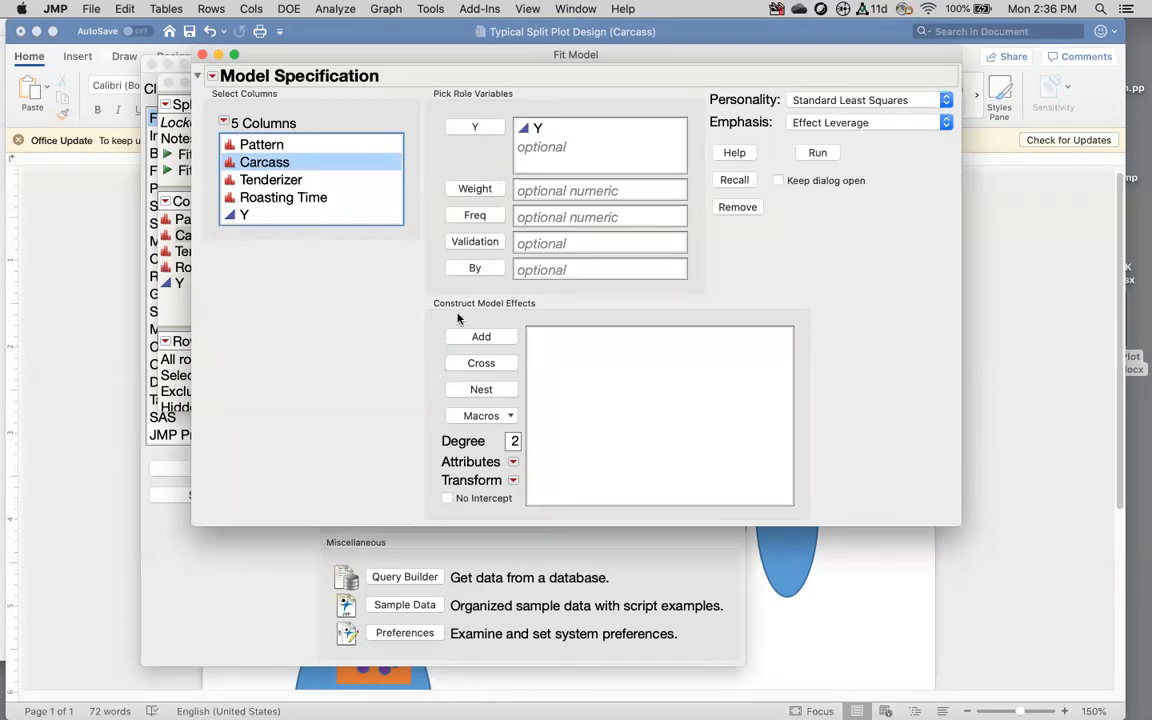
left_click(484, 339)
left_click(553, 337)
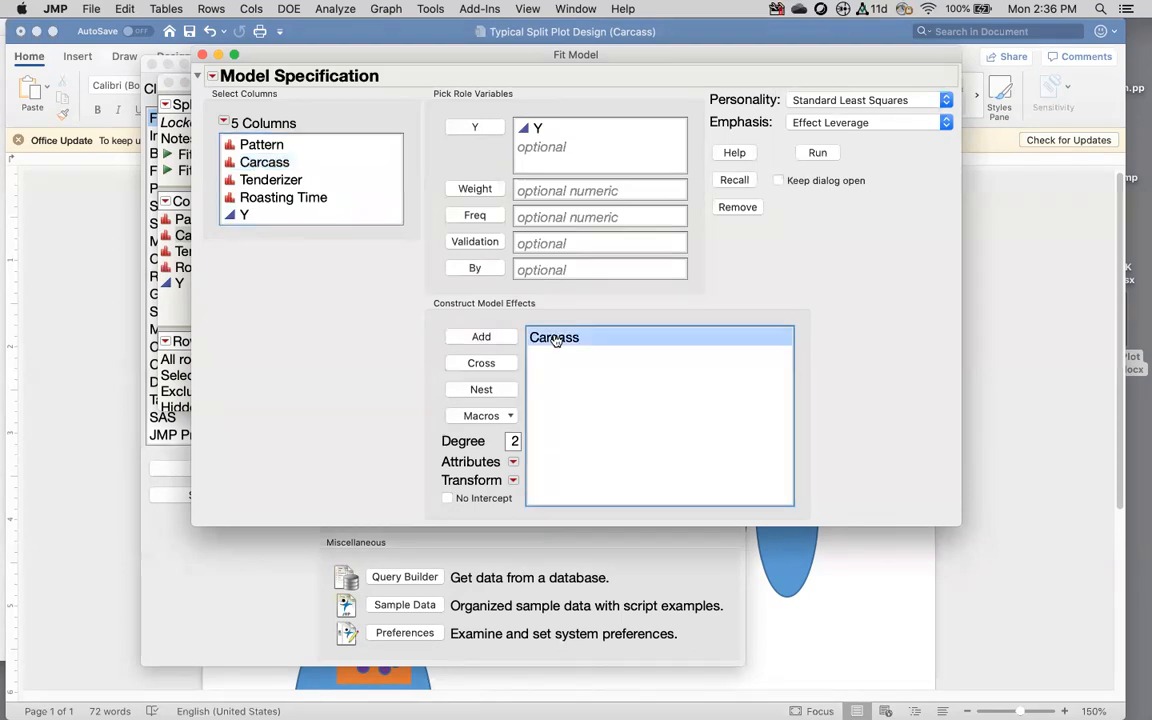
left_click(512, 461)
left_click(524, 472)
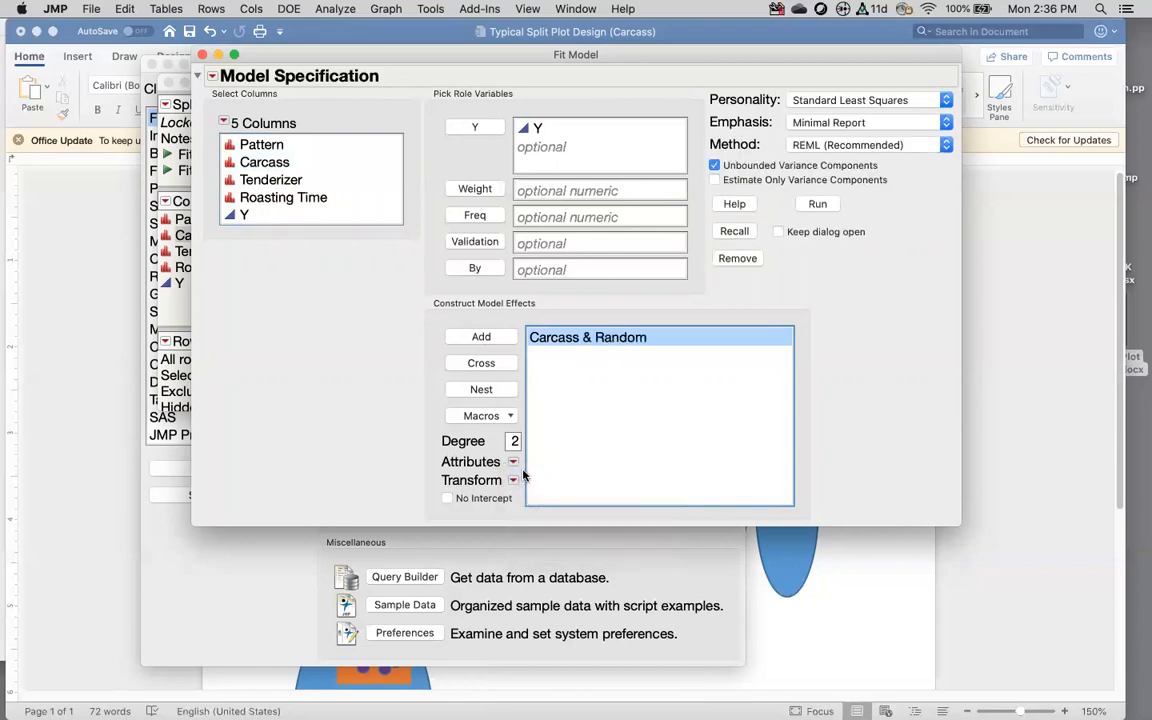
Step: Add Tenderizer and the random Carcass*Tenderizer interaction
left_click(288, 181)
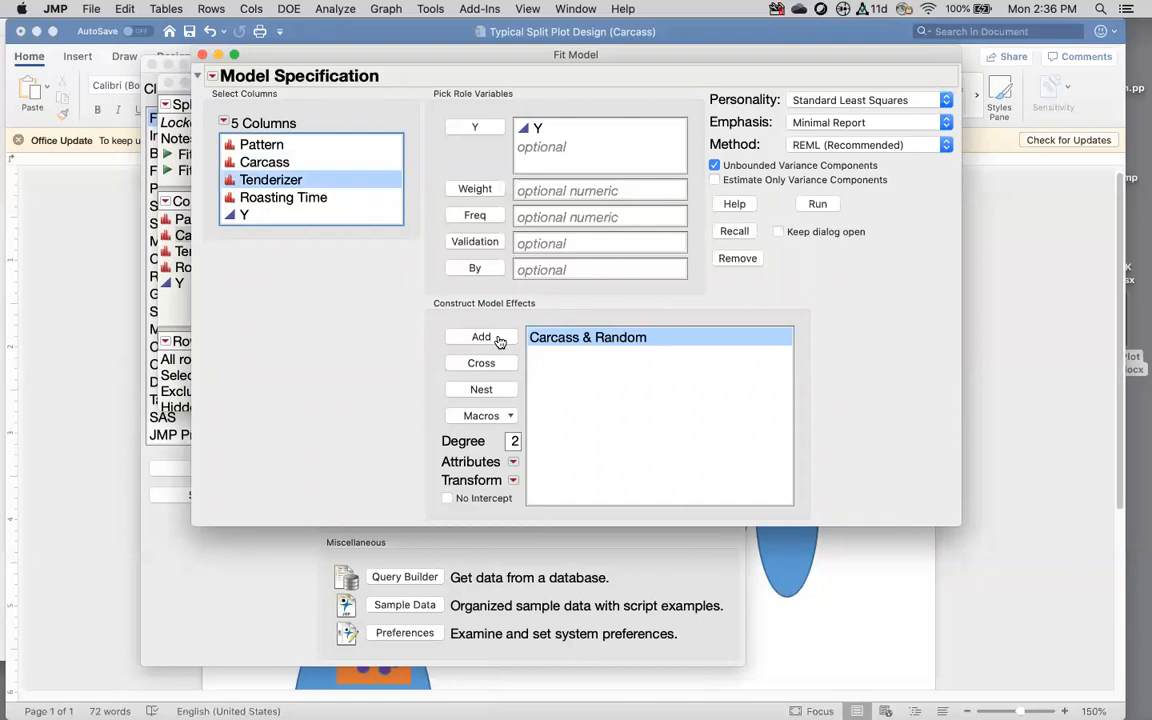
left_click(482, 338)
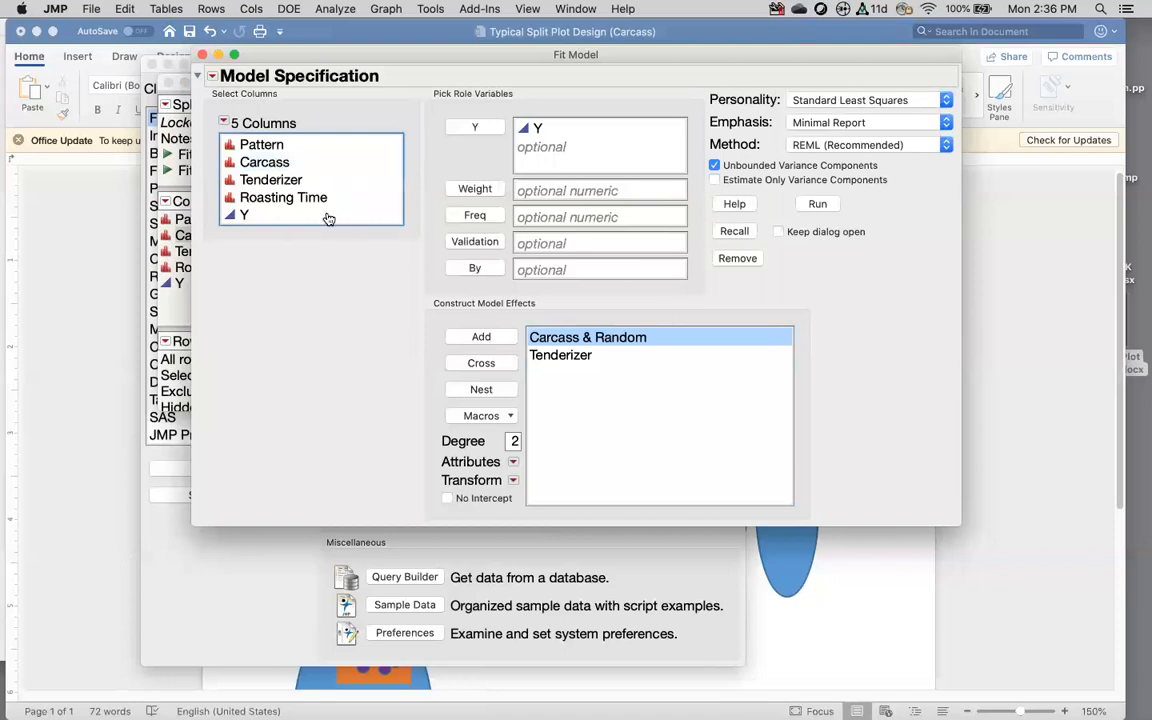
left_click(290, 181)
left_click(481, 364)
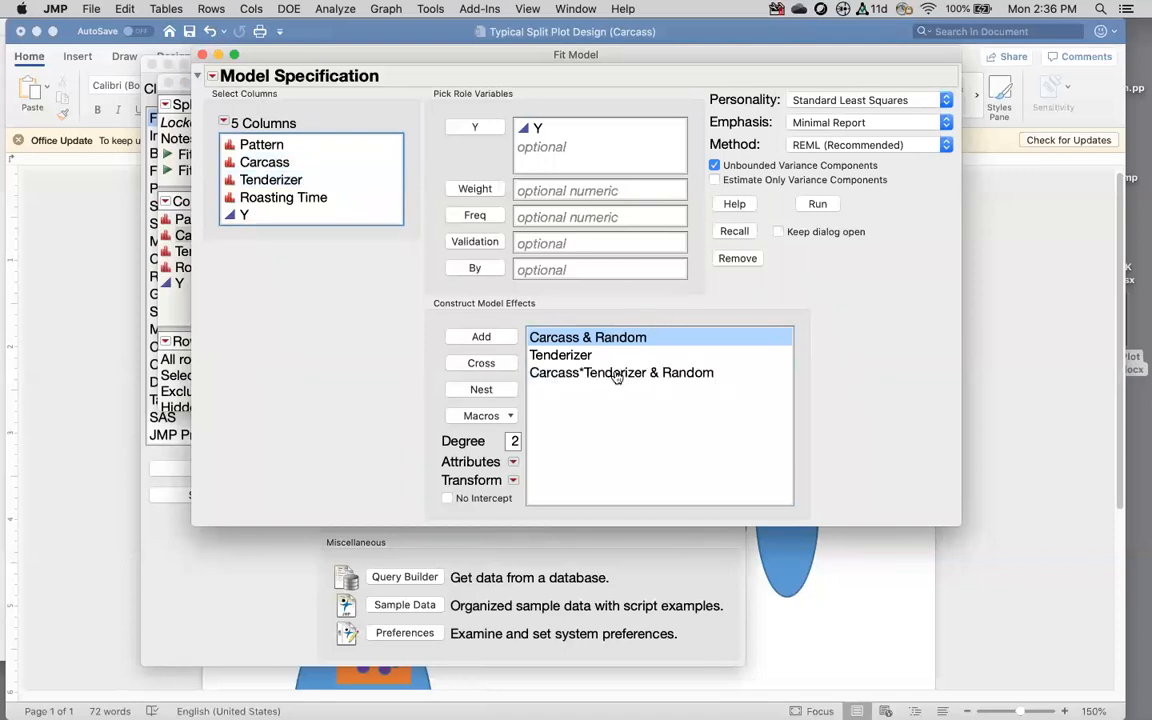
left_click(628, 378)
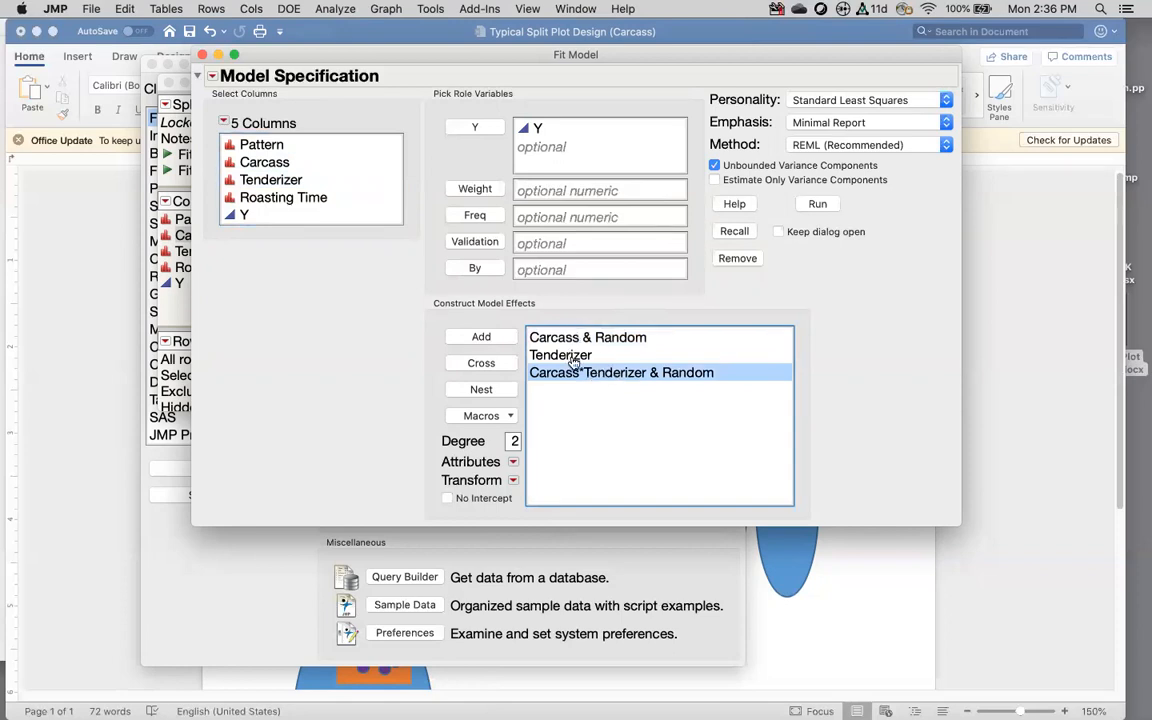
Step: Add Roasting Time and the Roasting Time*Tenderizer interaction
left_click(277, 199)
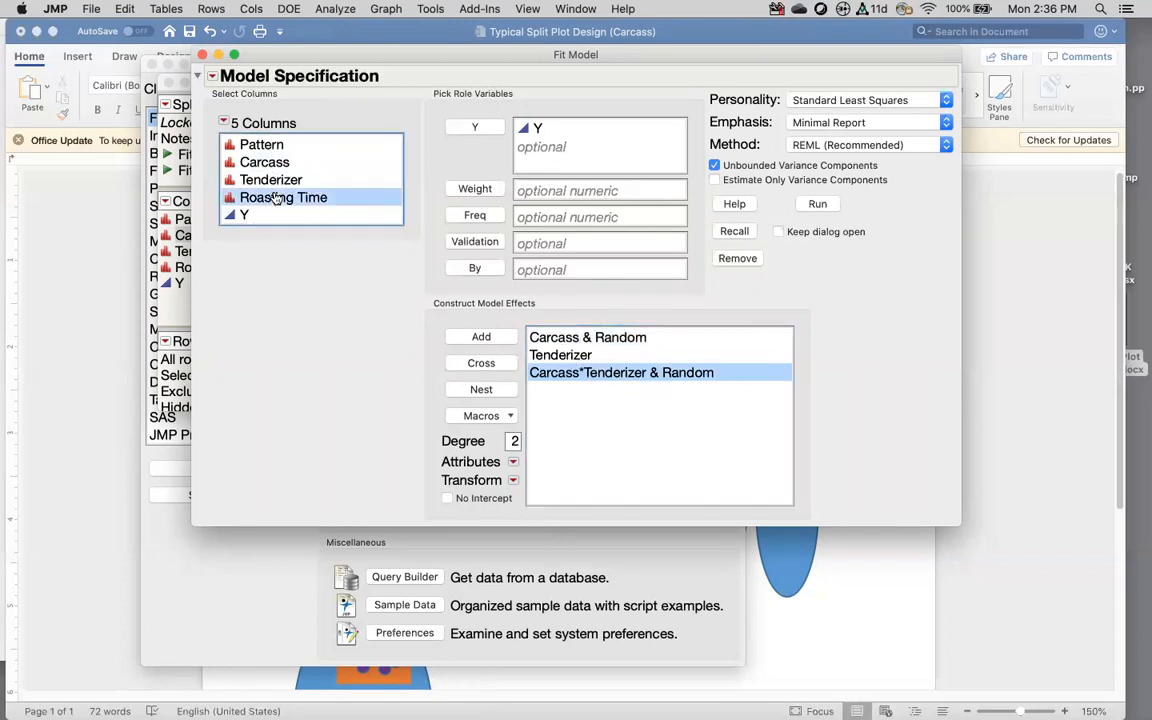
left_click(486, 337)
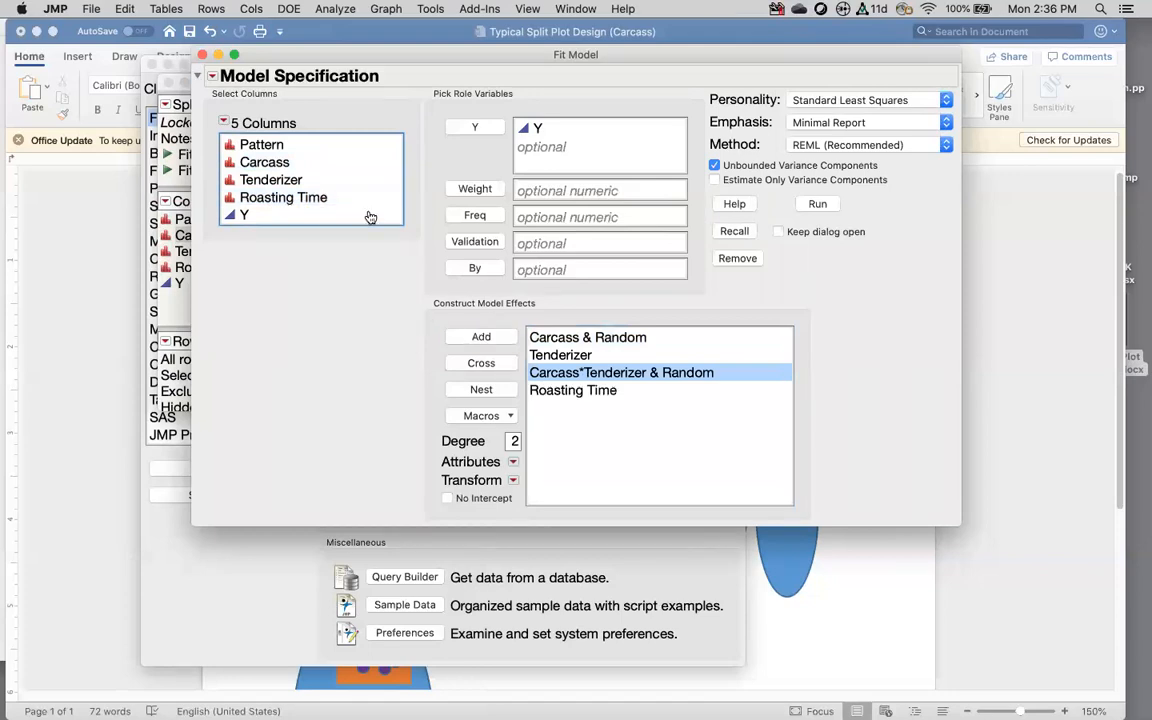
left_click(300, 181)
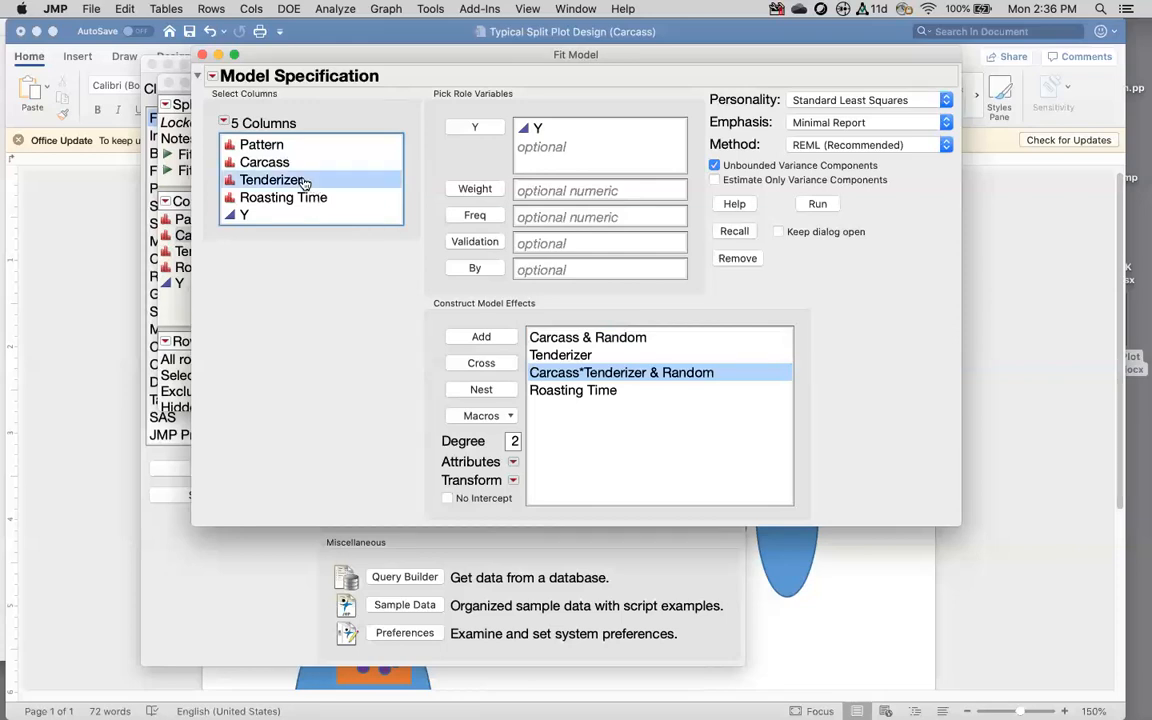
left_click(590, 390)
left_click(484, 363)
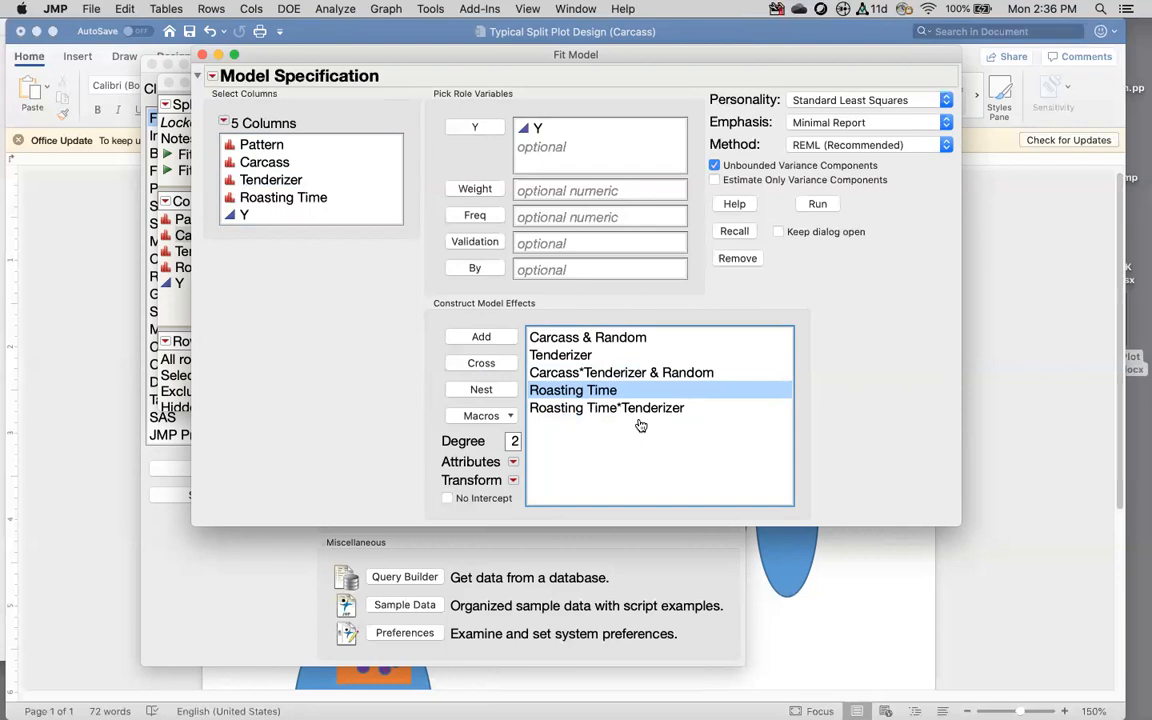
Step: Move the Word notes out of the way and run the model
left_click(822, 607)
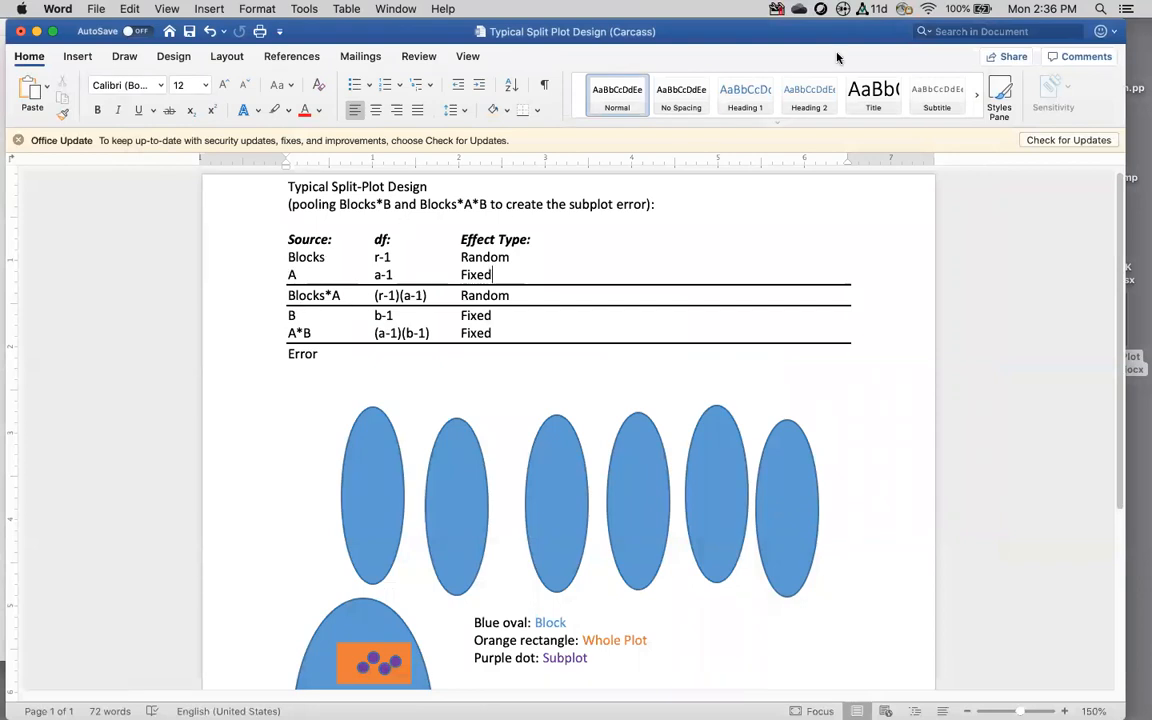
left_click_drag(843, 39, 881, 385)
left_click(765, 278)
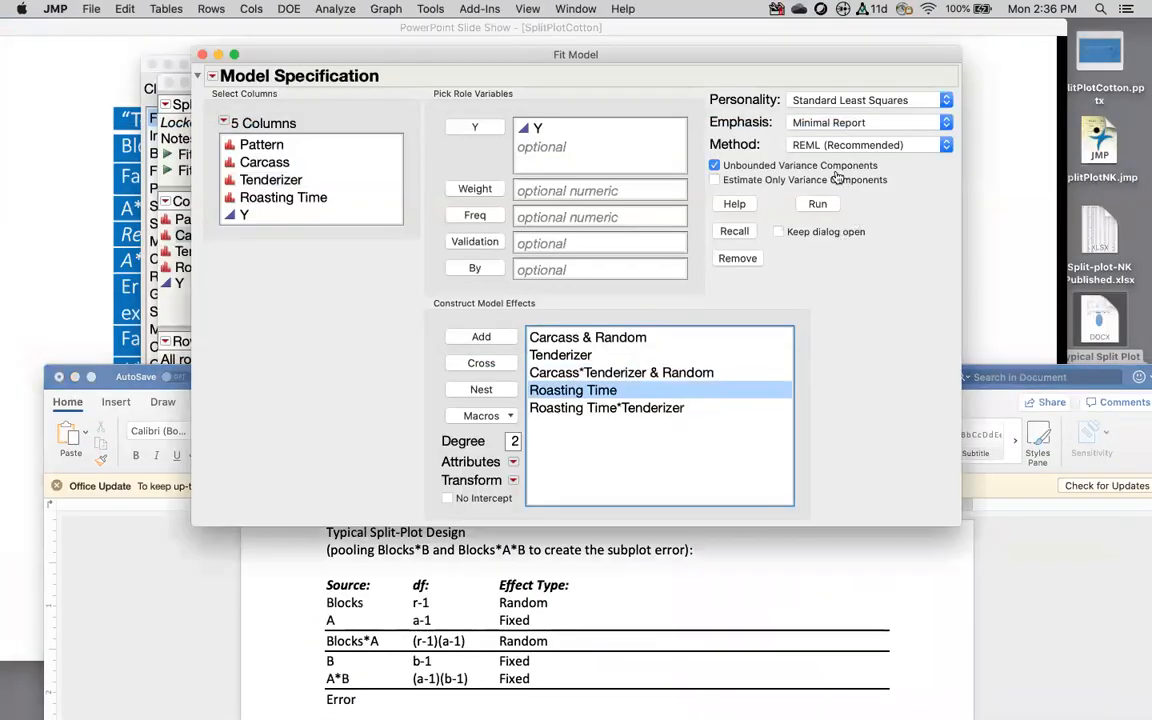
left_click(819, 203)
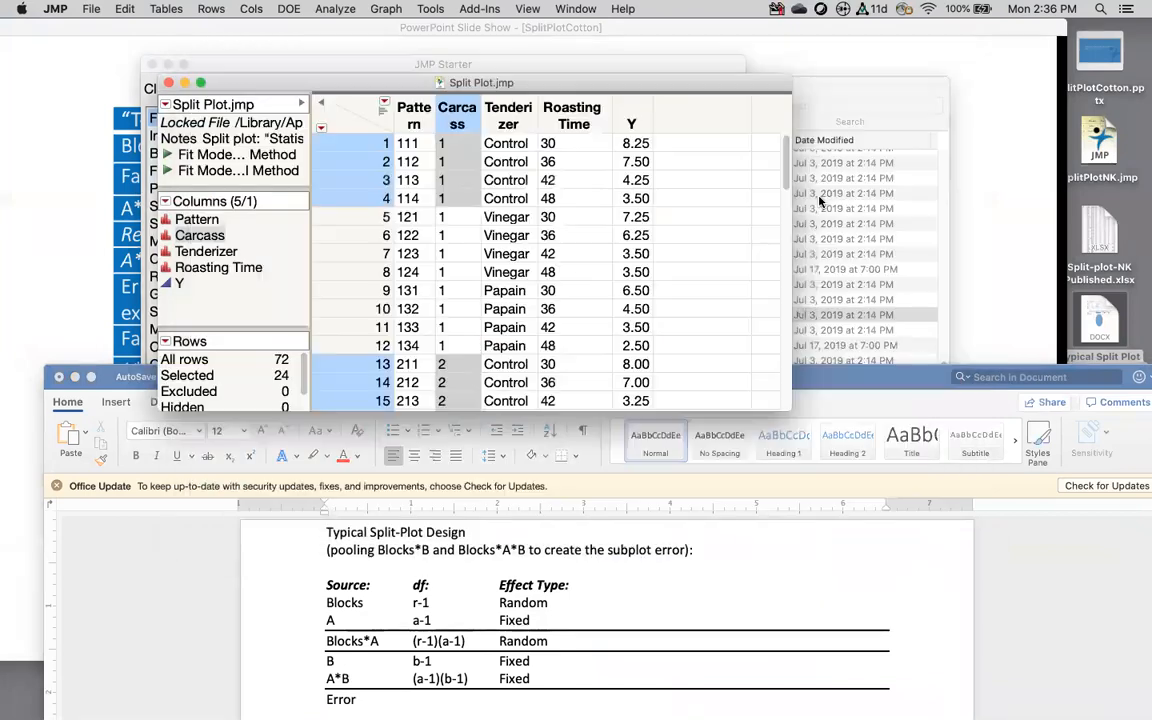
Step: Expand Random Effect Predictions and shift the report window right to reveal the table
scroll(656, 300, "down", 1)
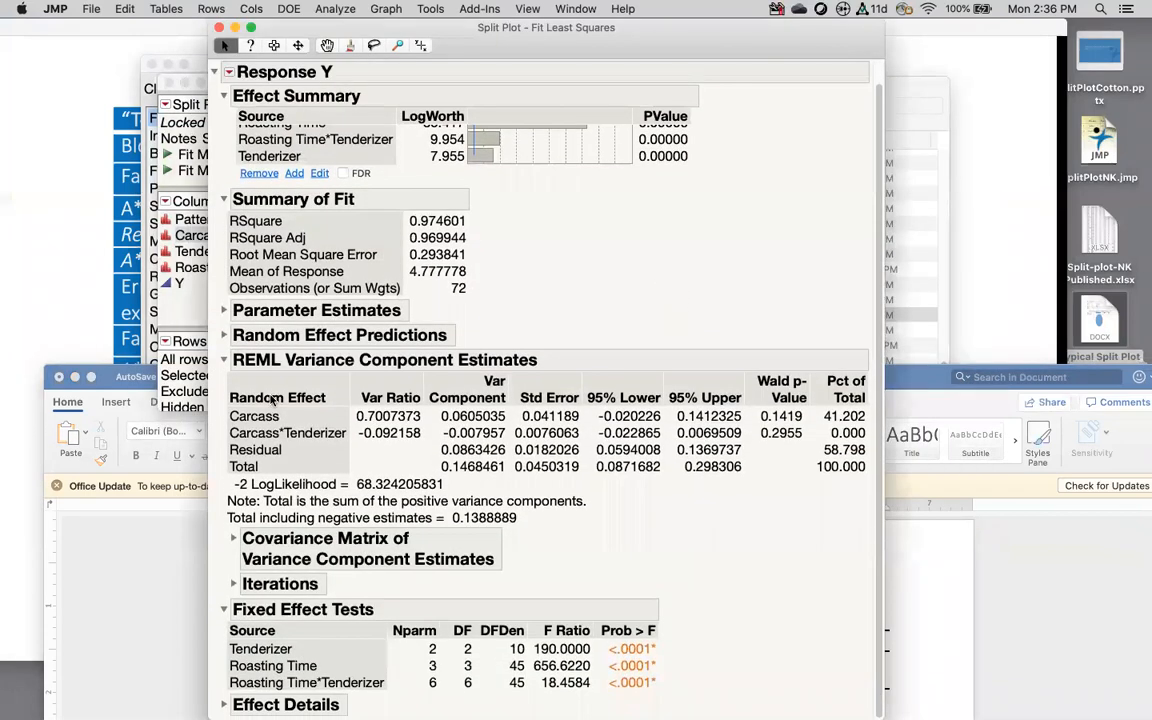
left_click(223, 335)
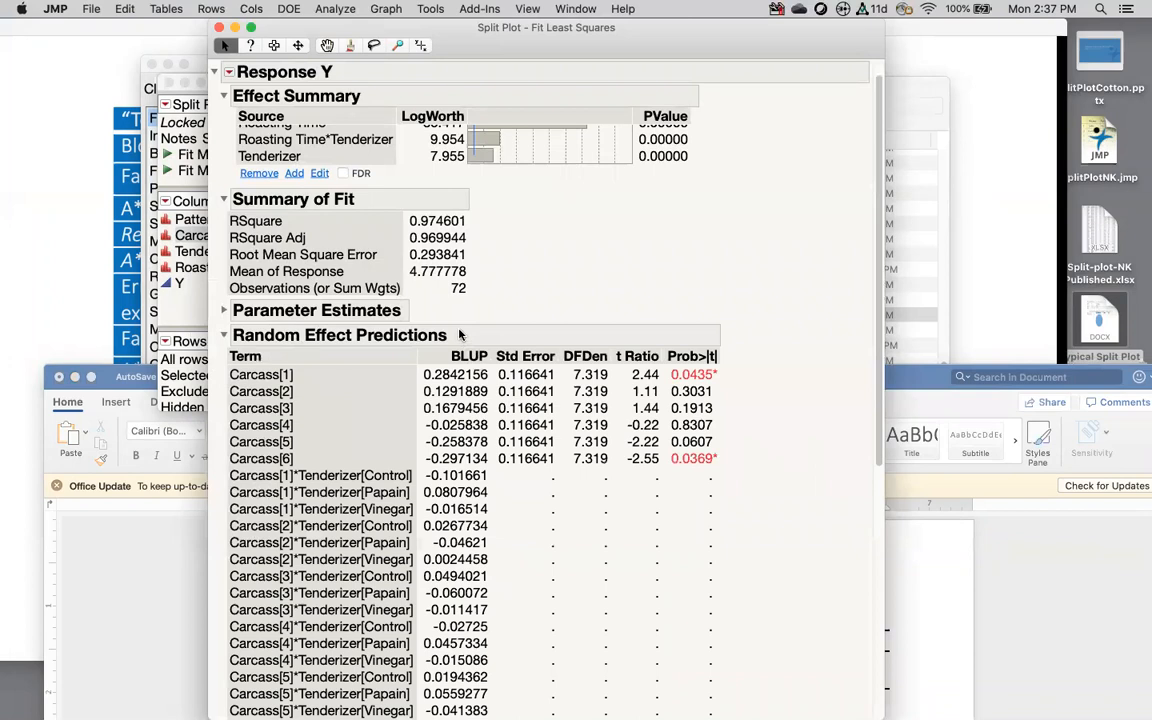
scroll(622, 311, "down", 5)
scroll(622, 311, "up", 6)
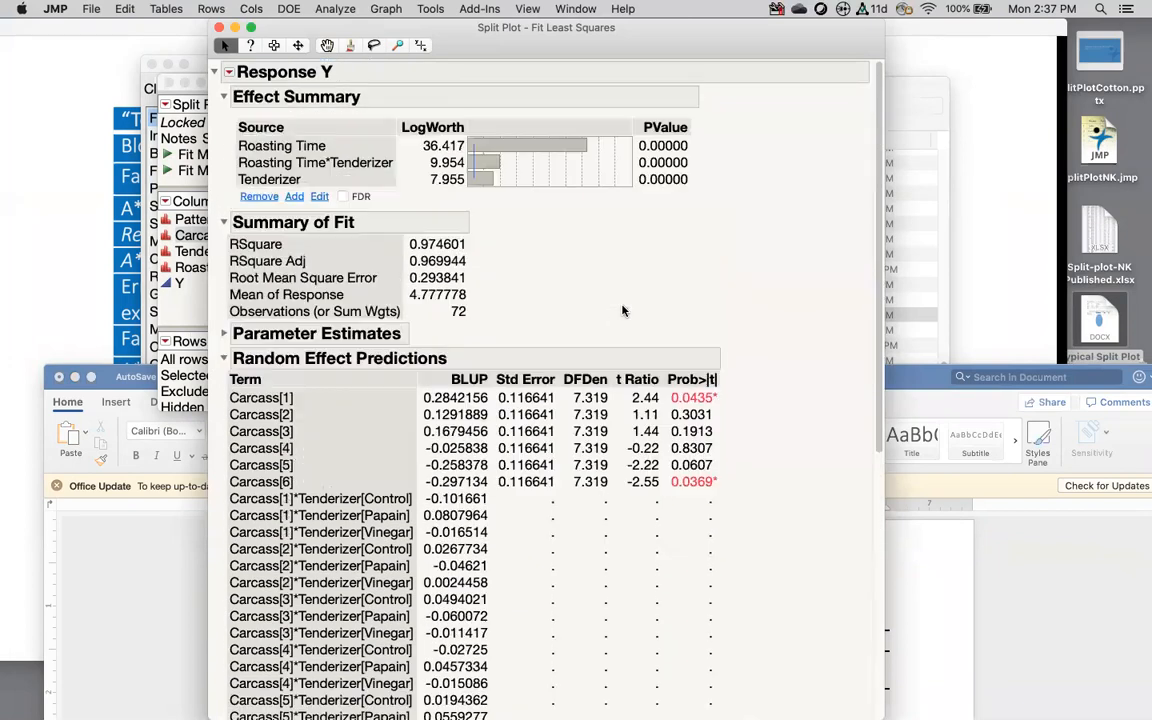
left_click_drag(690, 40, 898, 45)
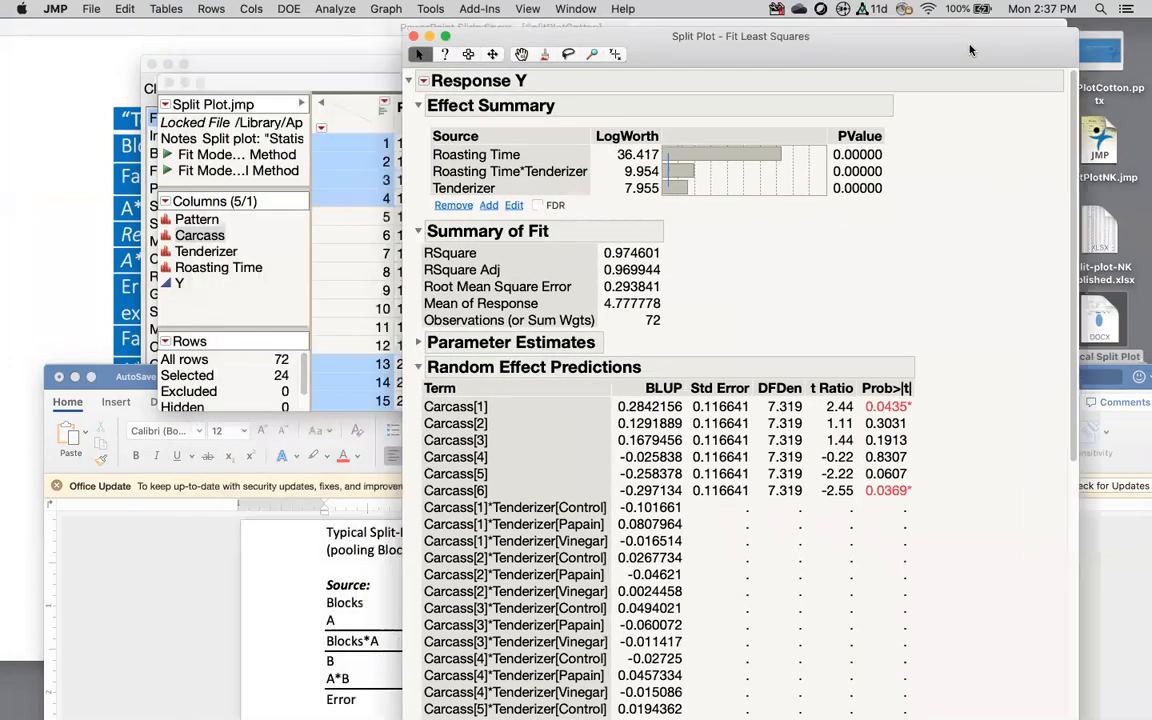
left_click(436, 76)
mouse_move(502, 233)
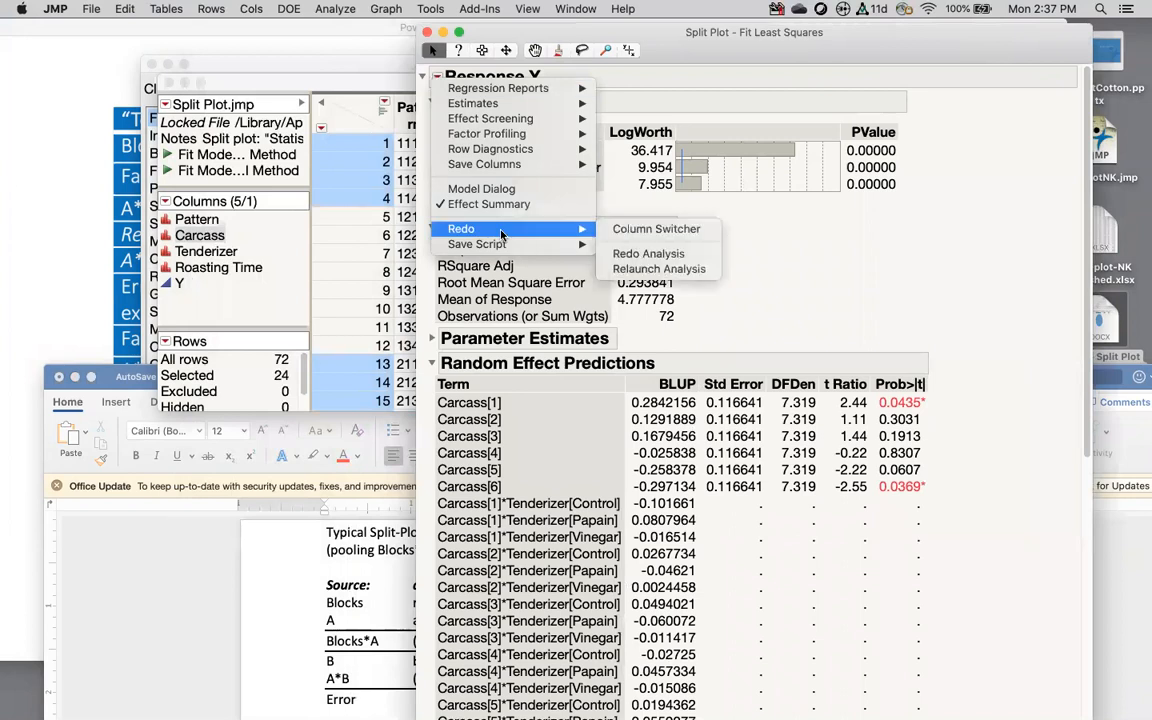
Step: Relaunch as a Mixed Model, review the fixed and random effects, and run it
left_click(636, 270)
left_click(855, 91)
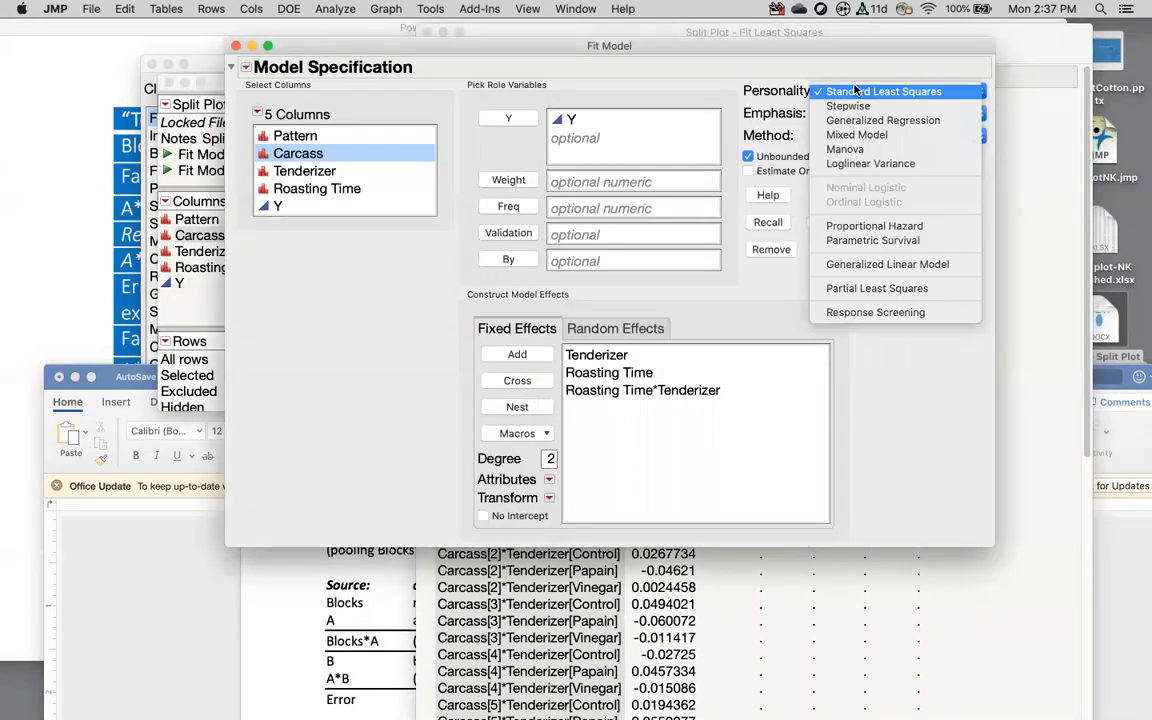
left_click(857, 134)
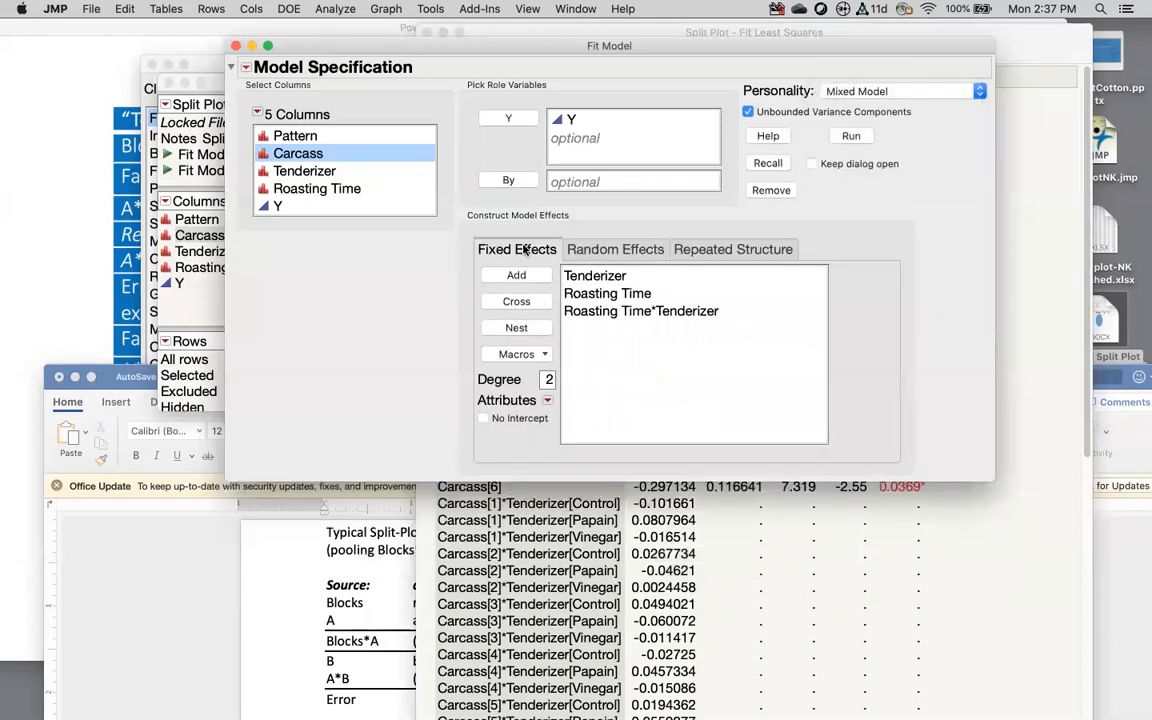
left_click(601, 250)
left_click(514, 249)
left_click(598, 292)
left_click(604, 311)
left_click(614, 249)
left_click(656, 276)
left_click(670, 295)
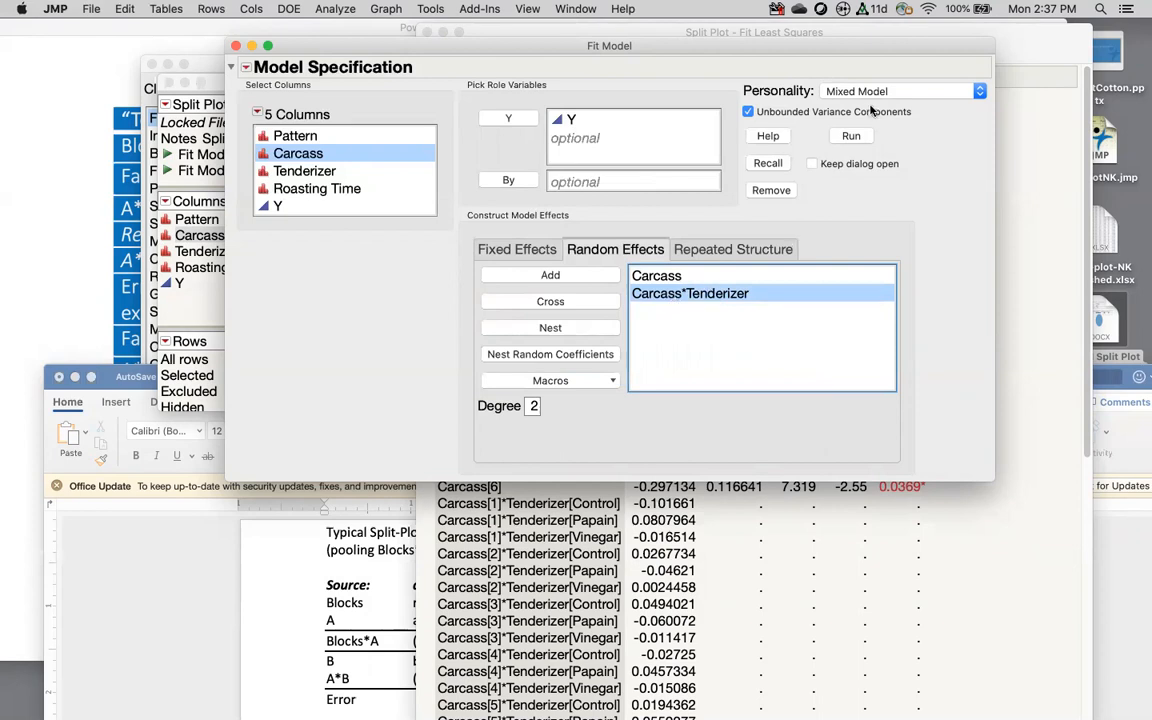
left_click(845, 136)
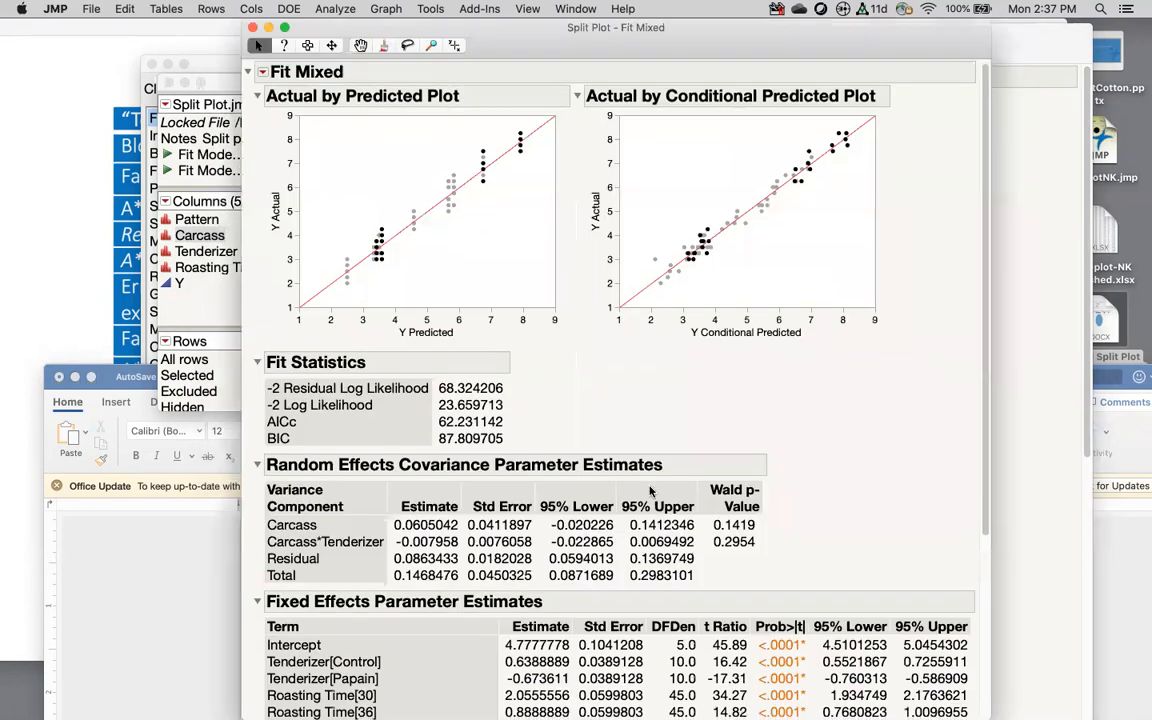
Step: Scroll to the Fixed Effects Parameter Estimates, then close the Fit Mixed report
scroll(650, 490, "down", 5)
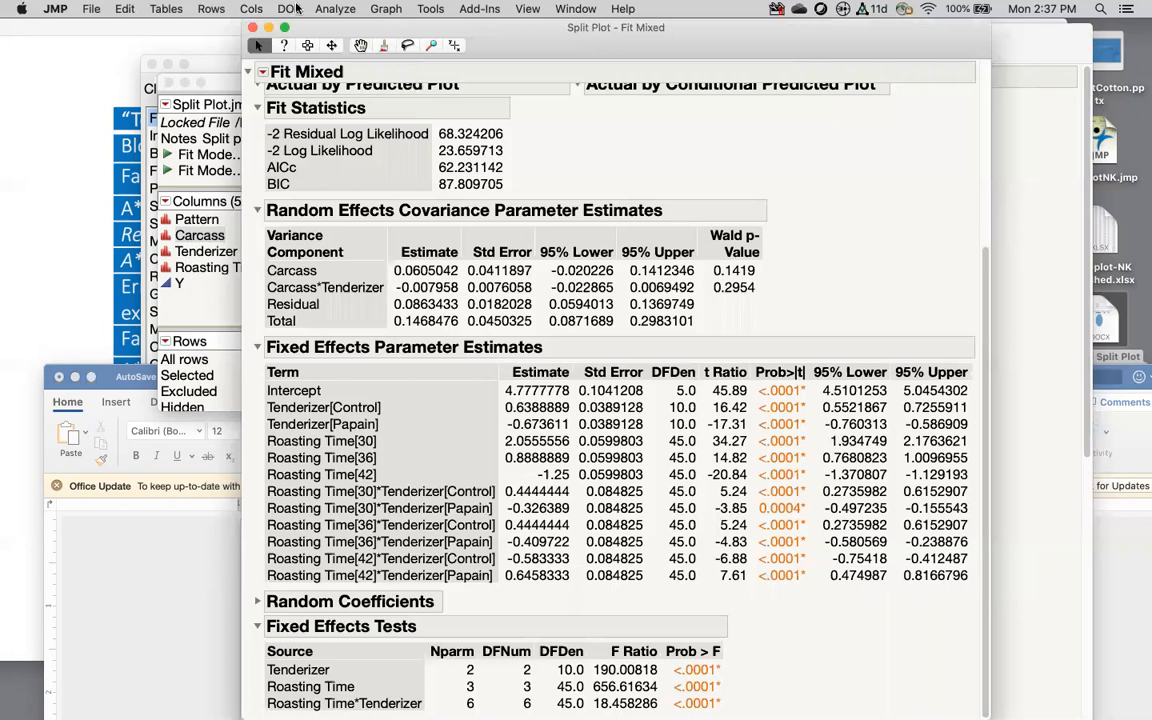
left_click(253, 28)
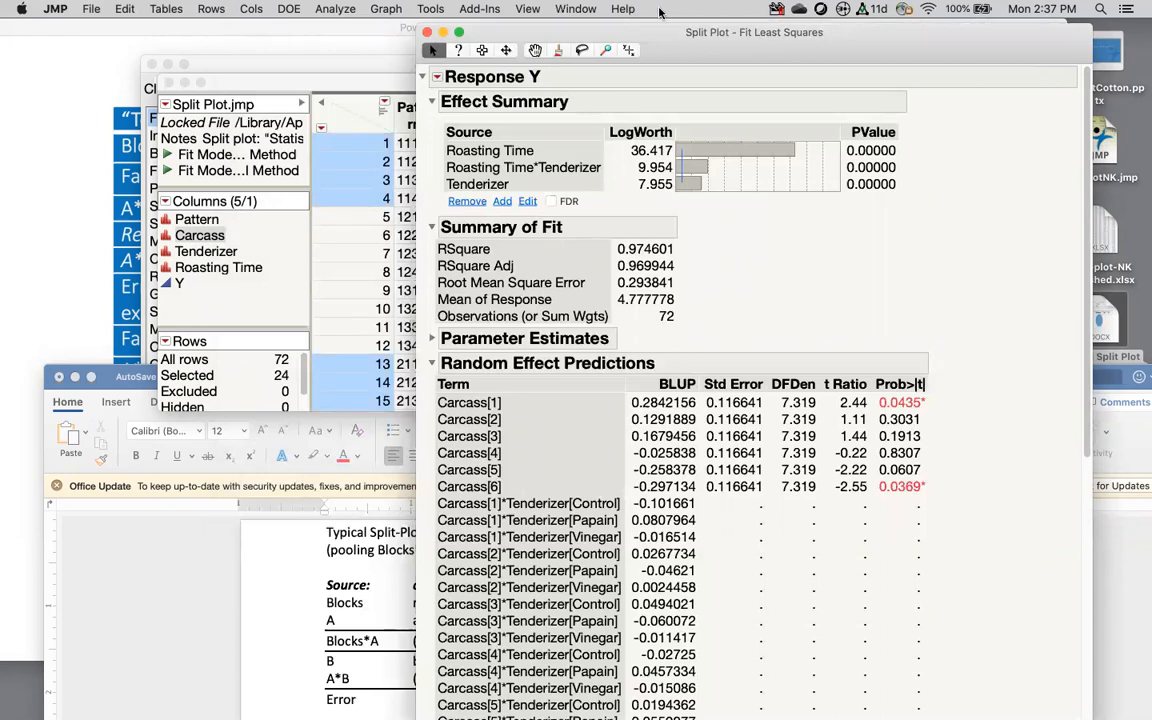
left_click(622, 9)
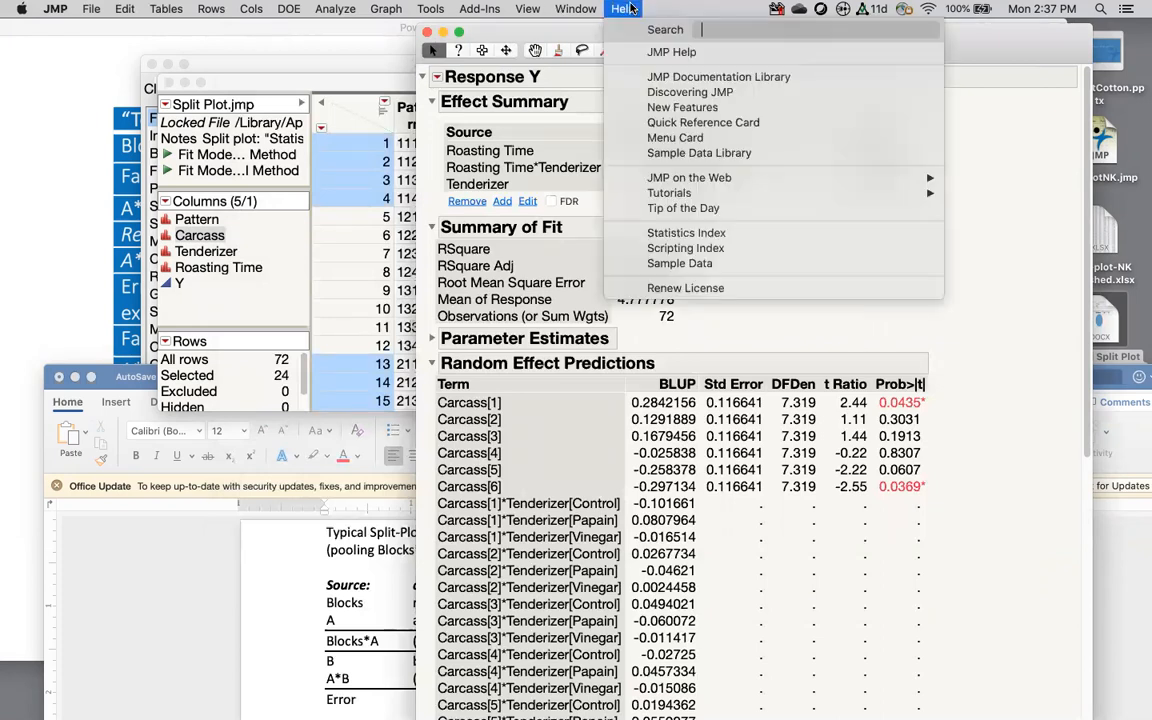
Step: Search JMP's online help for 'split plot' and open the Split Plot Design Example
left_click(664, 51)
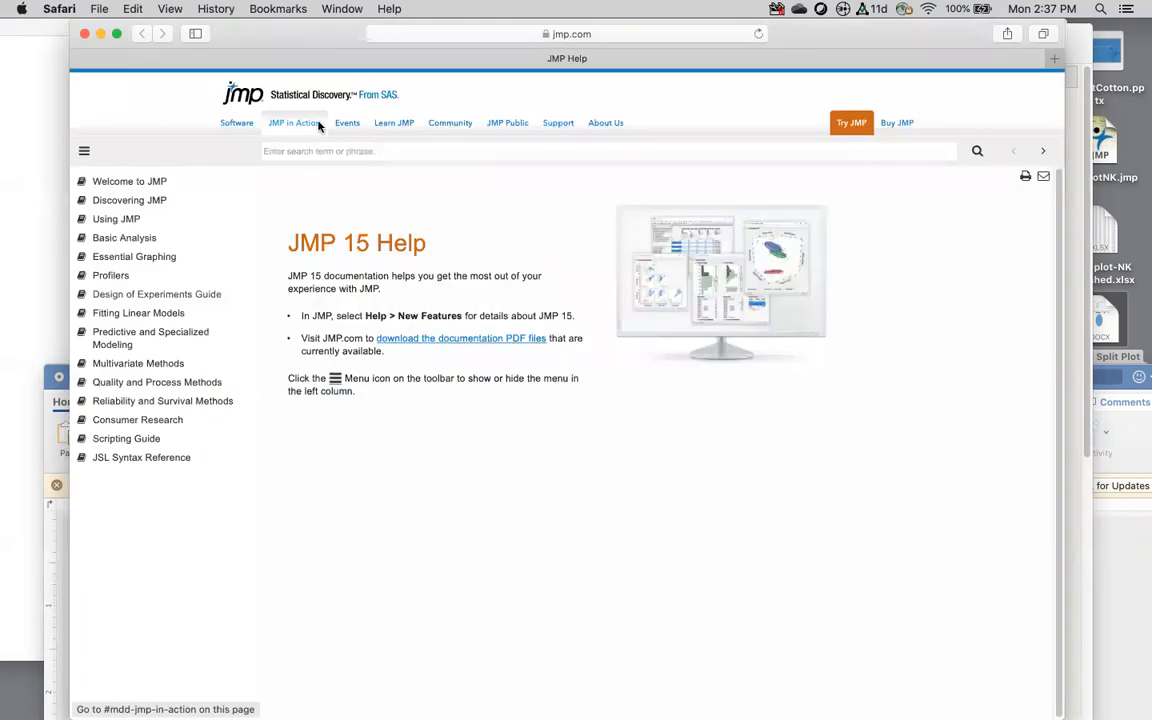
left_click(400, 151)
type("split plot")
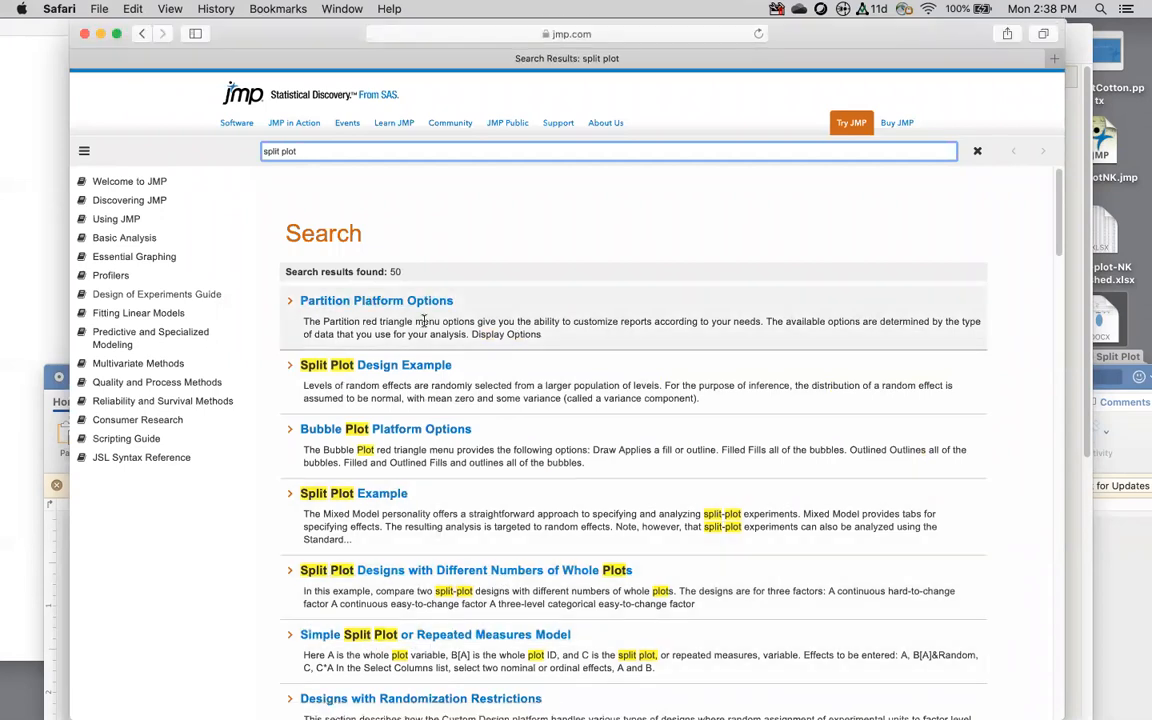
left_click(392, 365)
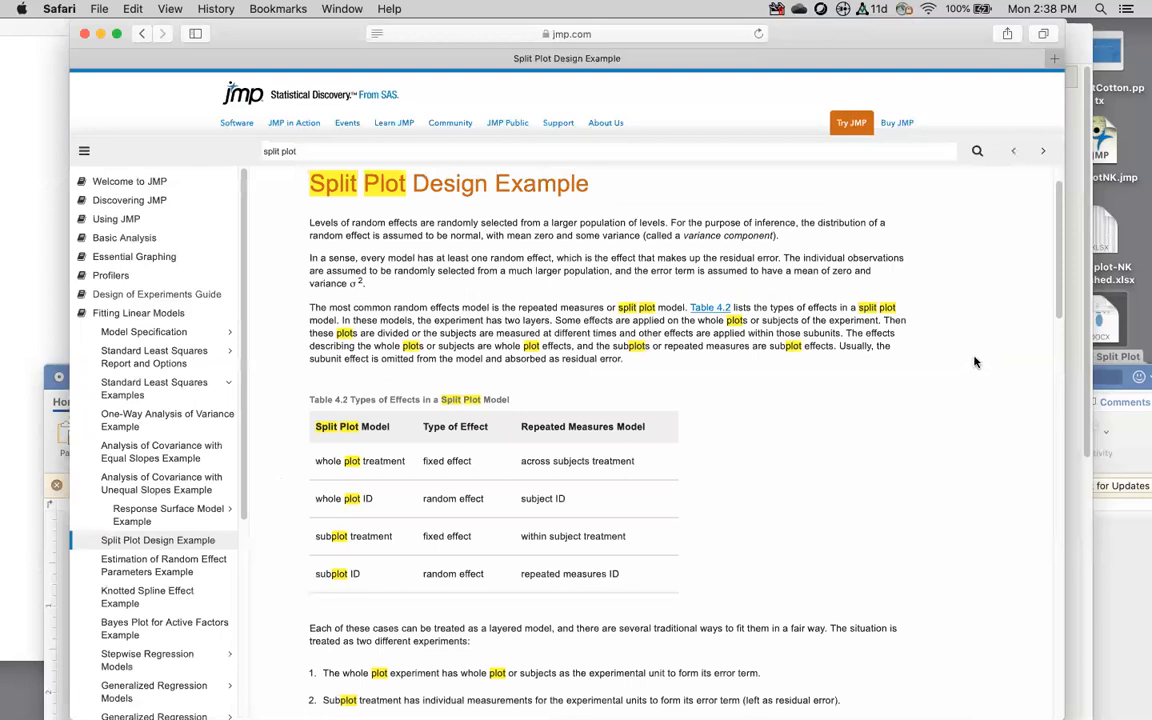
Step: Read through the Split Plot Design Example page, then close Safari
scroll(535, 380, "down", 3)
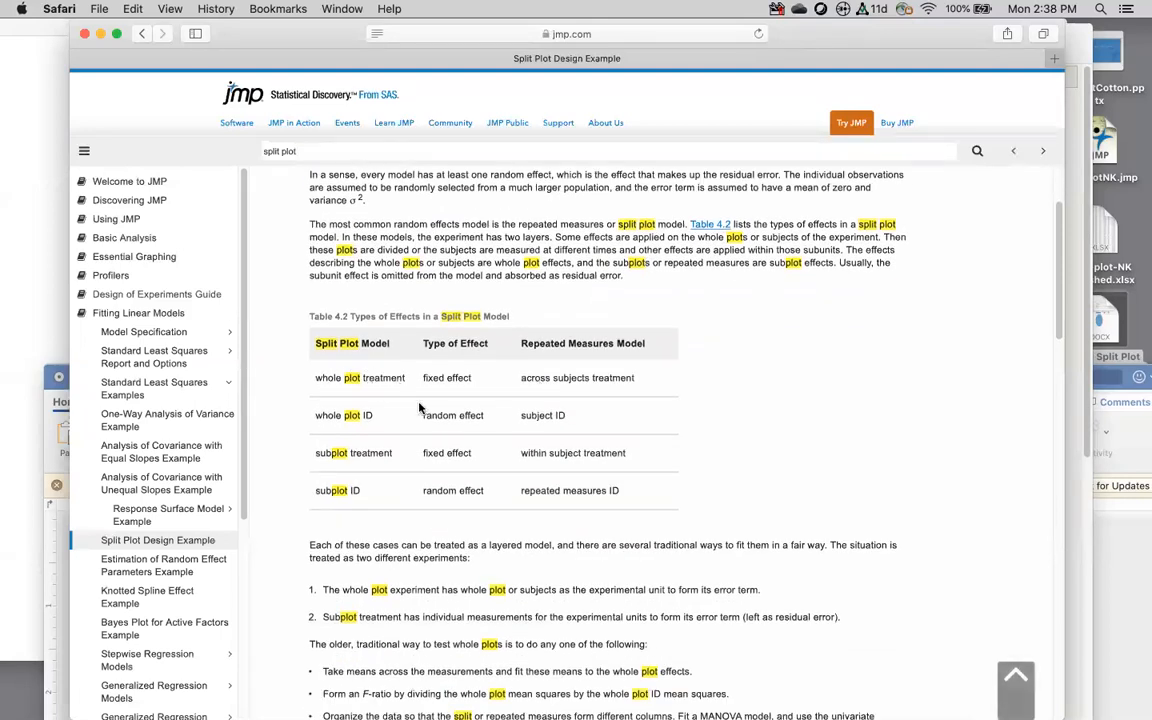
scroll(777, 409, "down", 4)
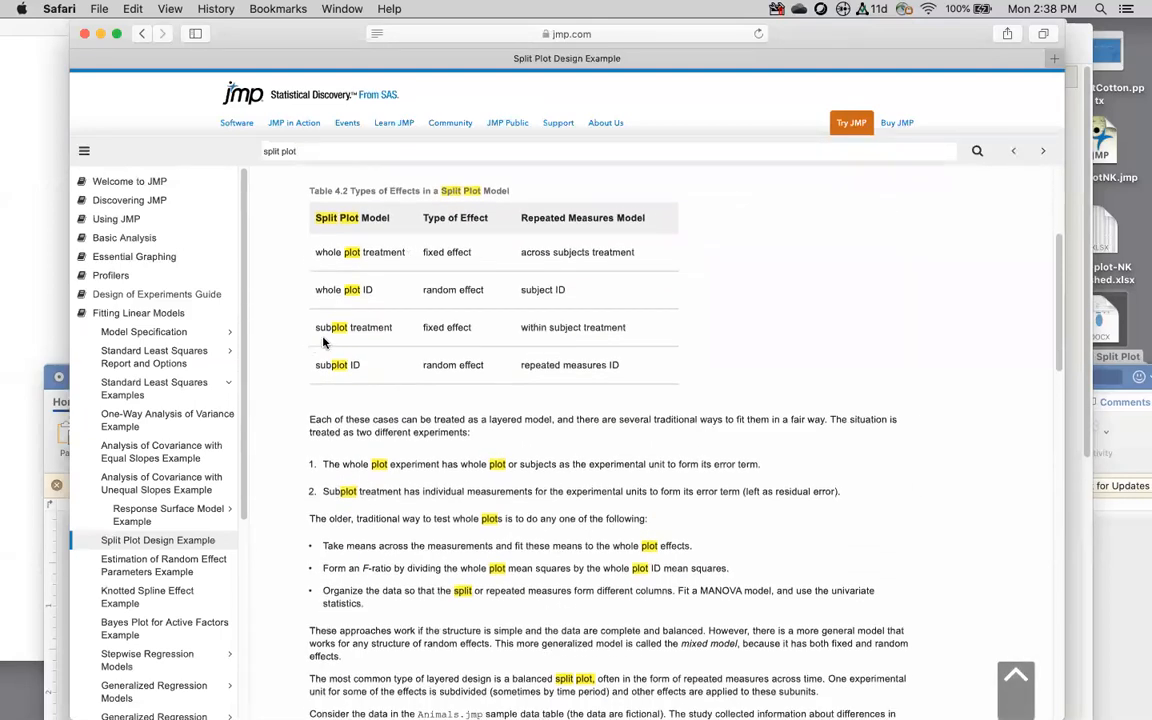
scroll(860, 428, "down", 10)
scroll(861, 430, "up", 4)
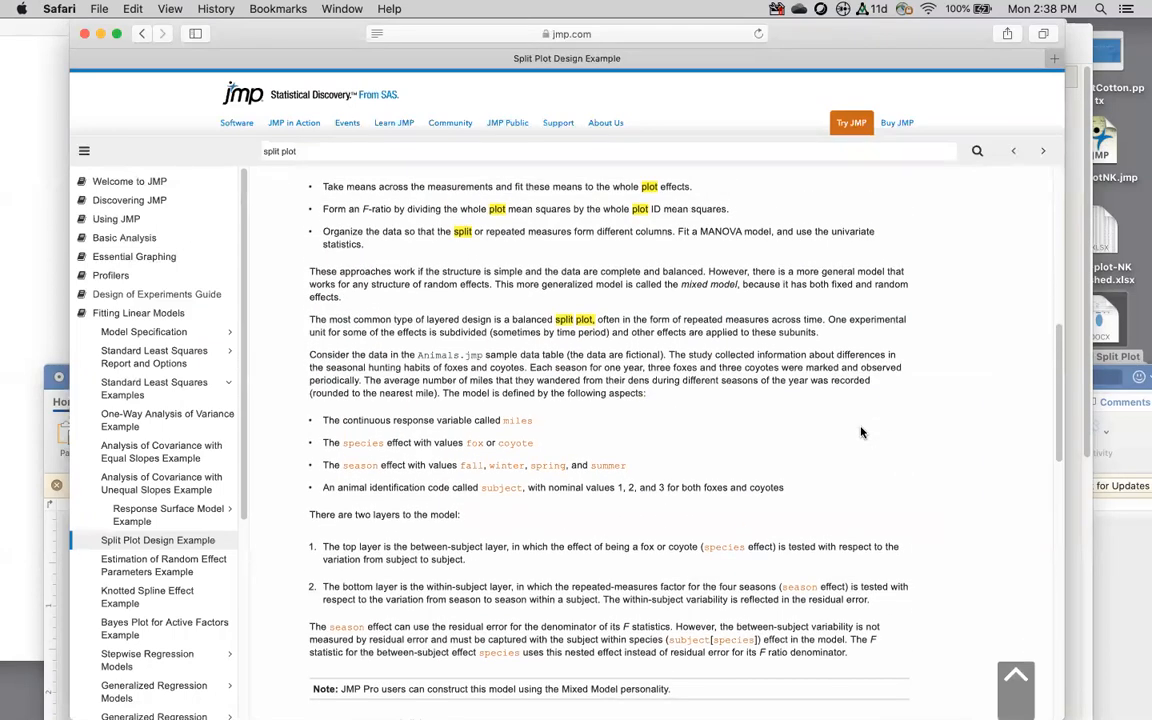
scroll(861, 432, "down", 20)
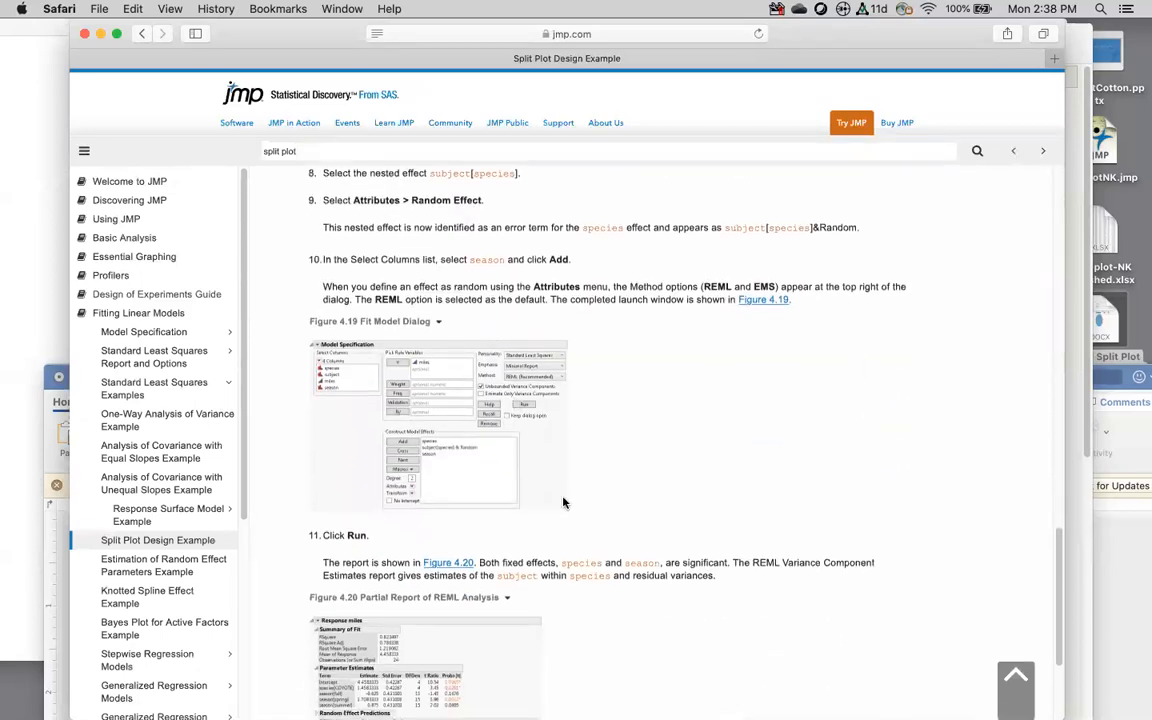
scroll(731, 515, "down", 5)
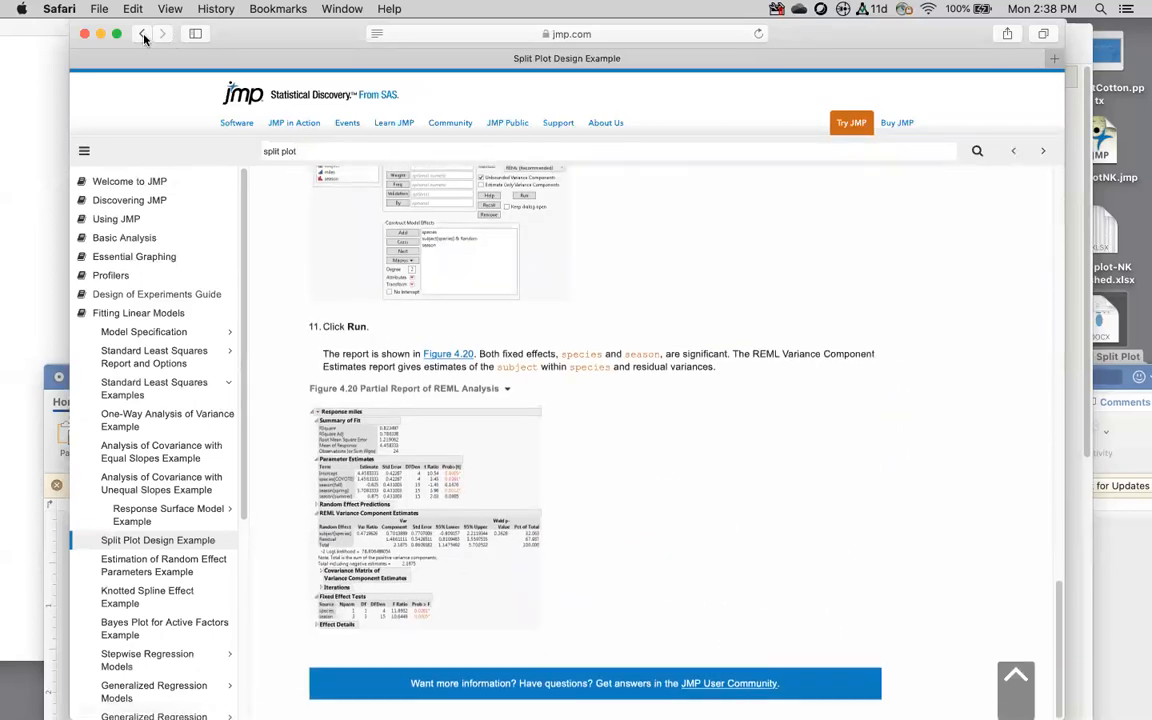
left_click(84, 34)
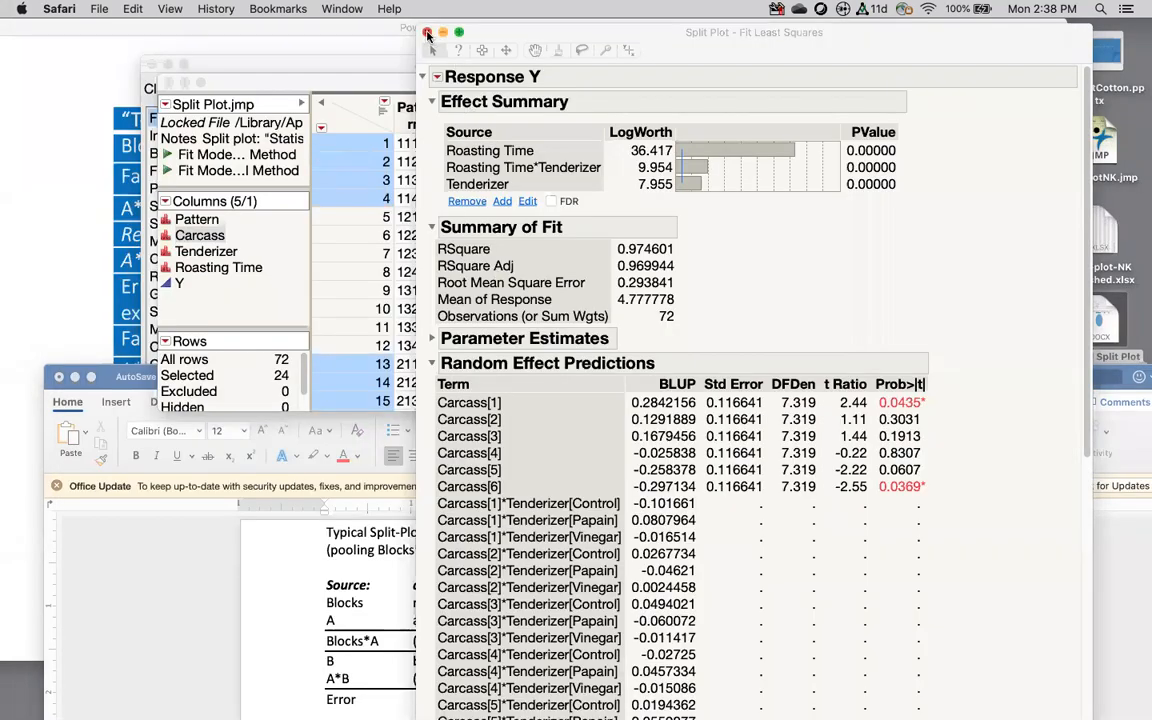
Step: Close the least squares report, Split Plot.jmp table, JMP start window and Finder Data window
key("super+w")
left_click(167, 82)
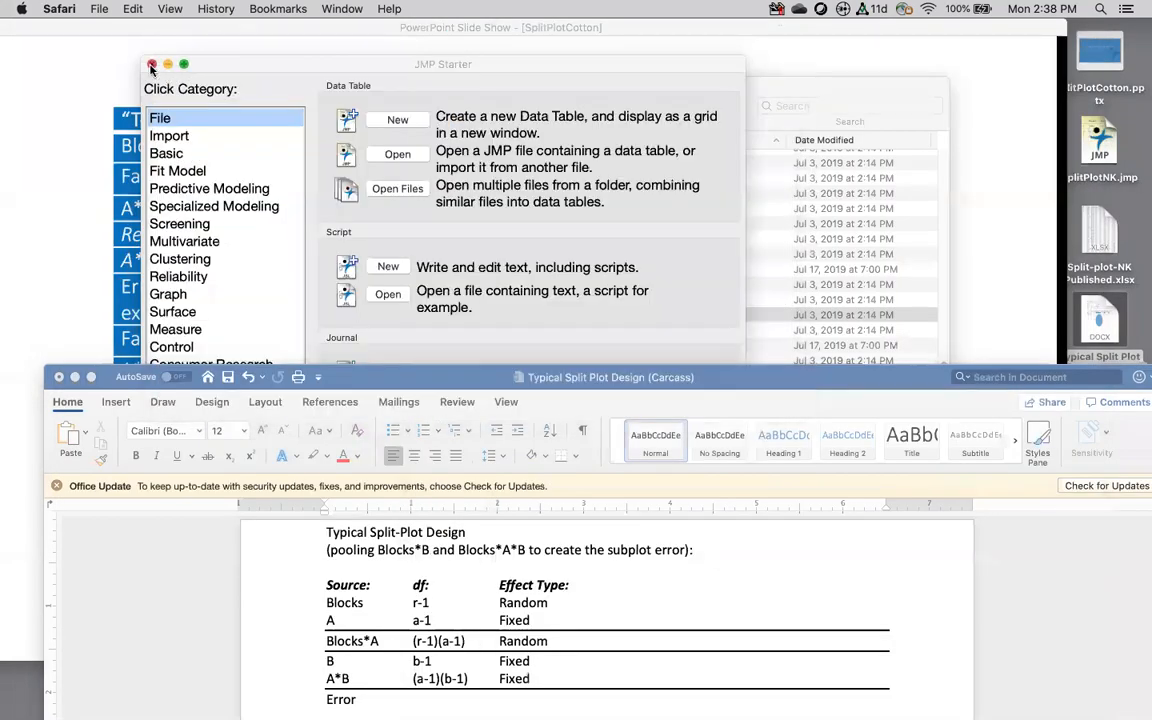
left_click(150, 64)
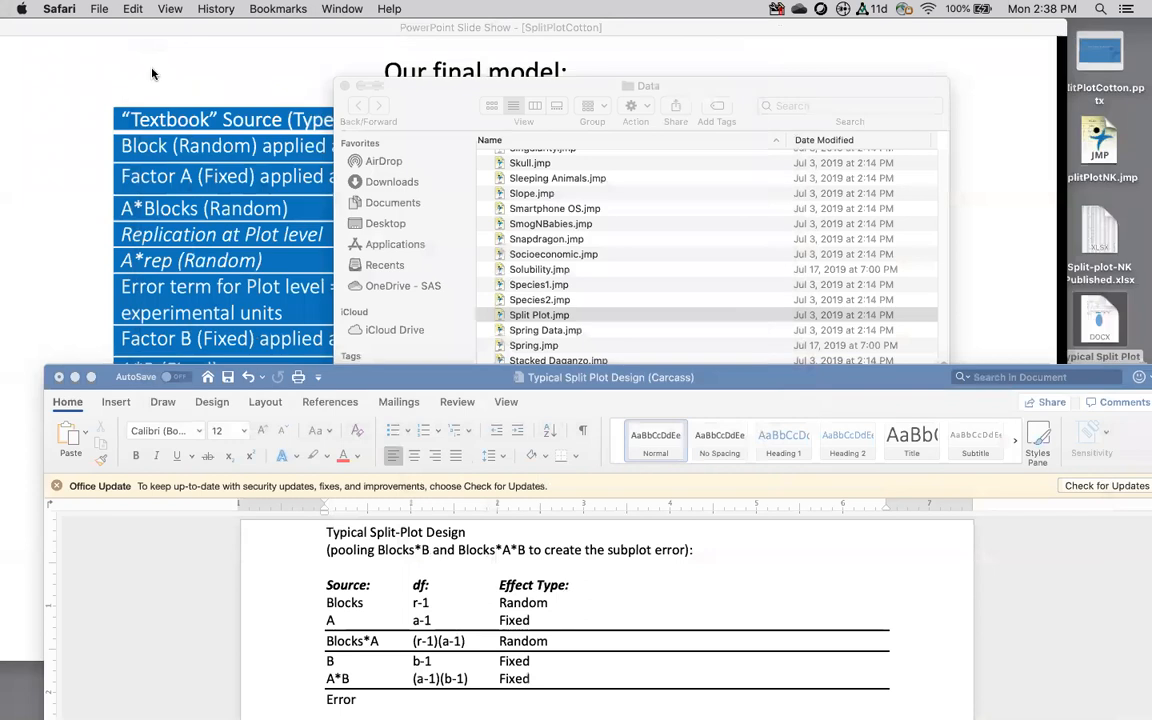
left_click(346, 87)
Step: Close the Word document without saving and close the slide show window
left_click(59, 377)
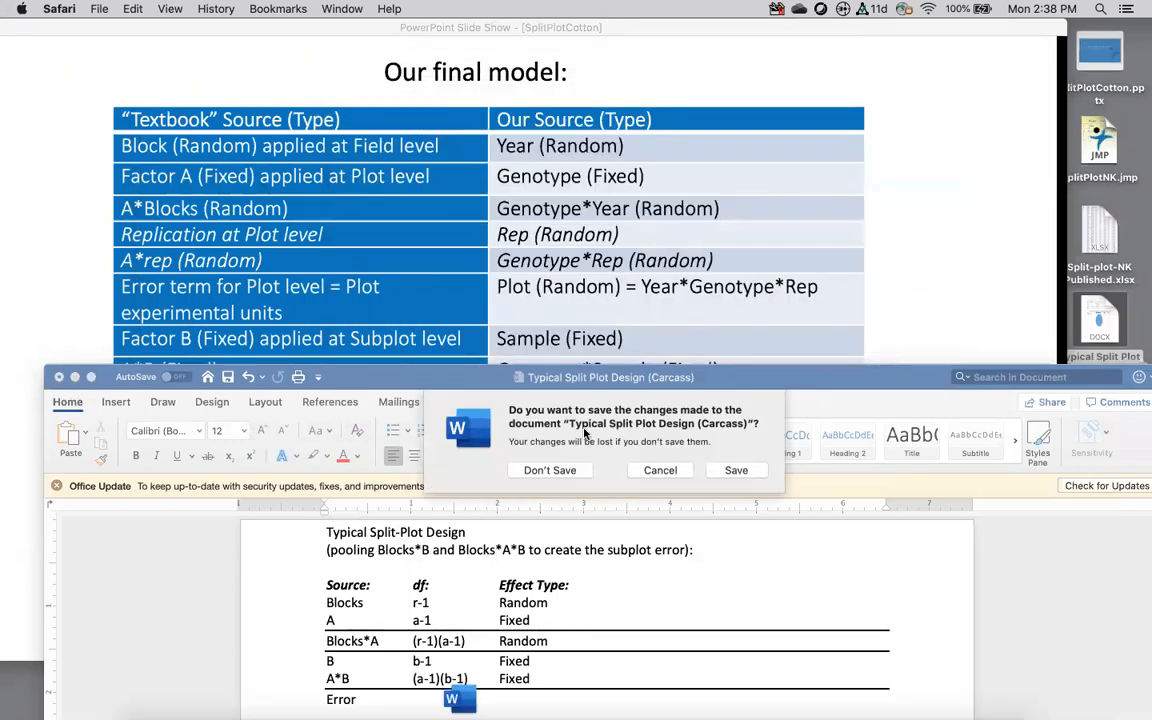
left_click(566, 470)
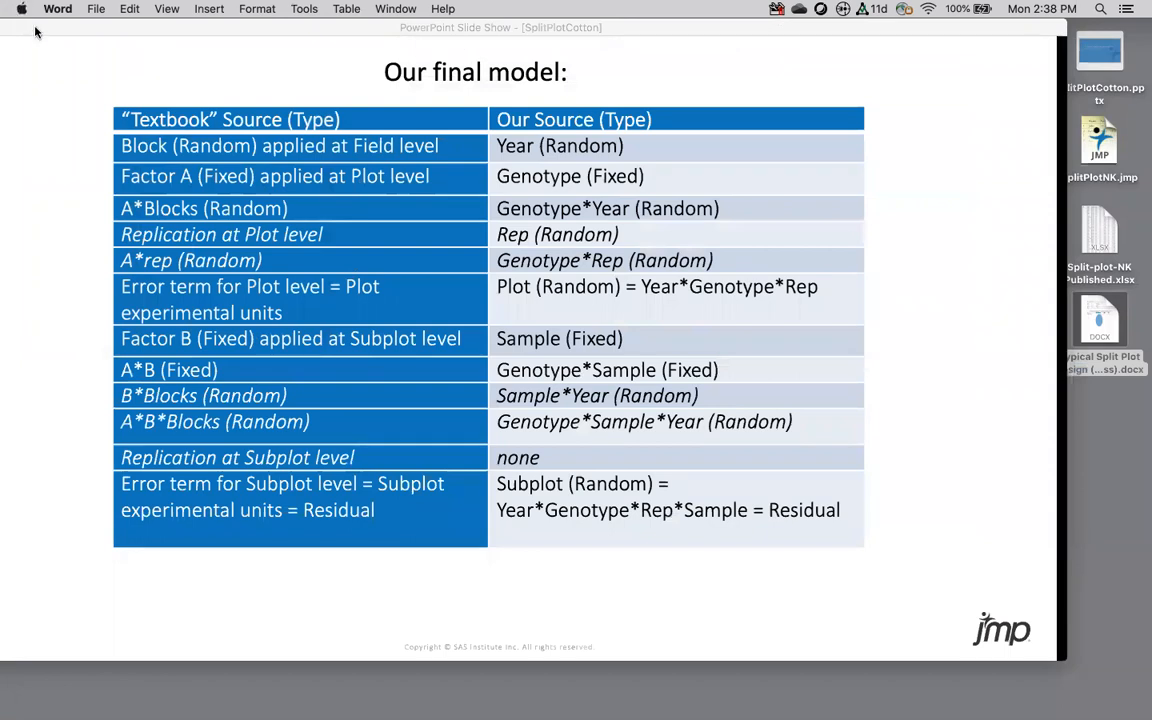
left_click_drag(58, 28, 181, 74)
left_click(91, 73)
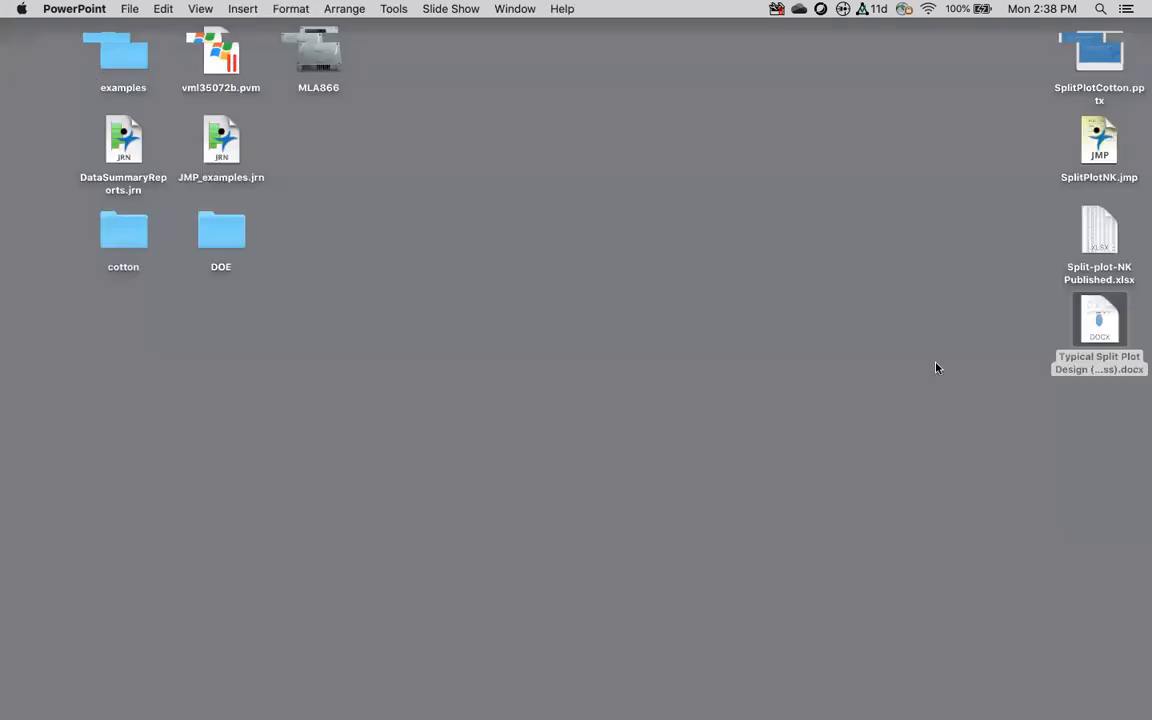
Step: Open SplitPlotNK.jmp from the desktop in JMP
left_click(1099, 322)
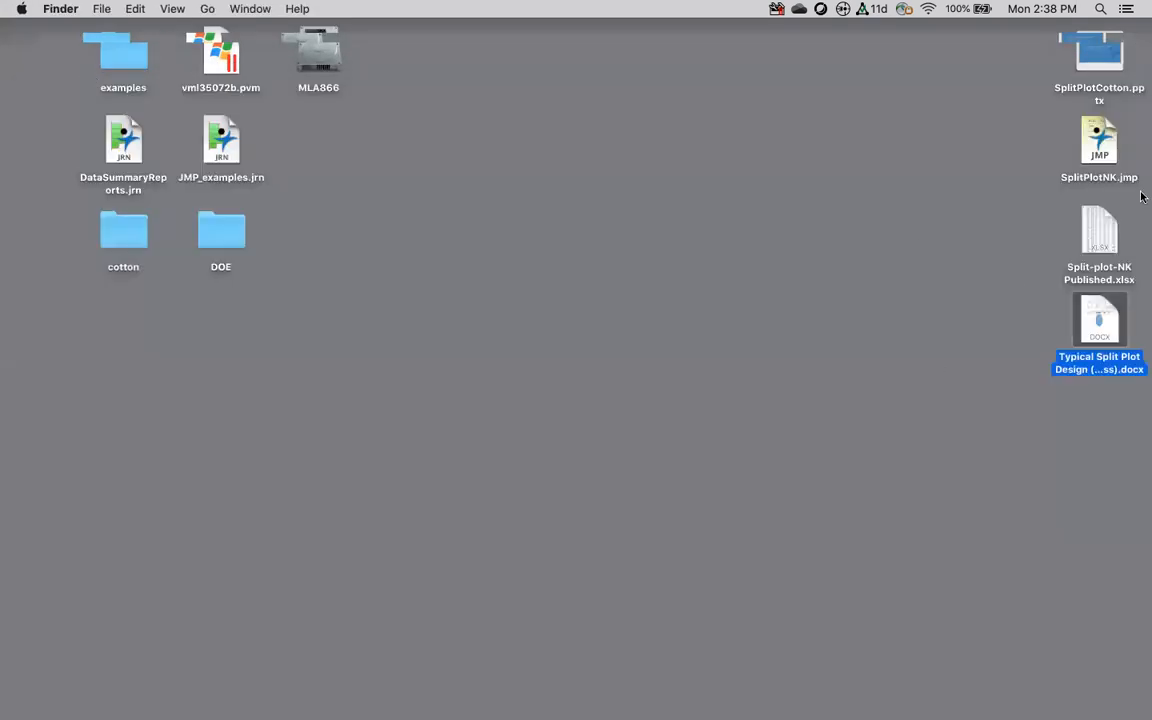
left_click(1099, 147)
double_click(1099, 147)
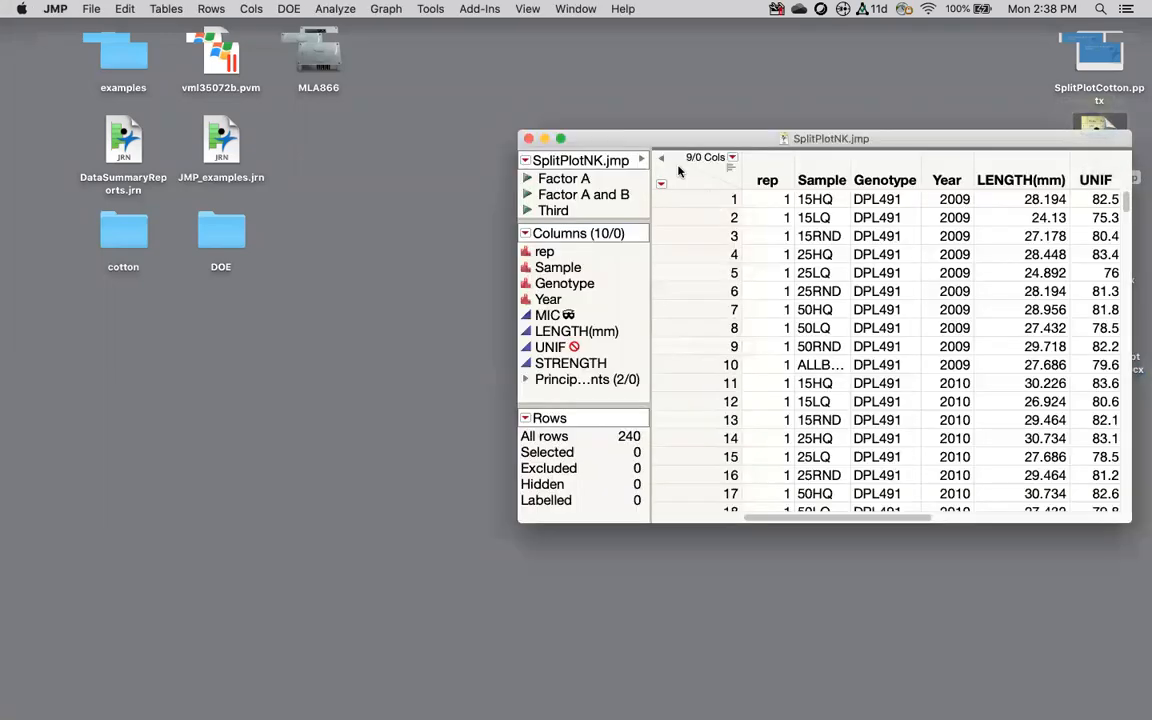
Step: Reposition and enlarge the SplitPlotNK table window until the Prin2 column shows
left_click_drag(606, 135, 274, 101)
left_click_drag(799, 484, 956, 558)
left_click_drag(856, 106, 741, 88)
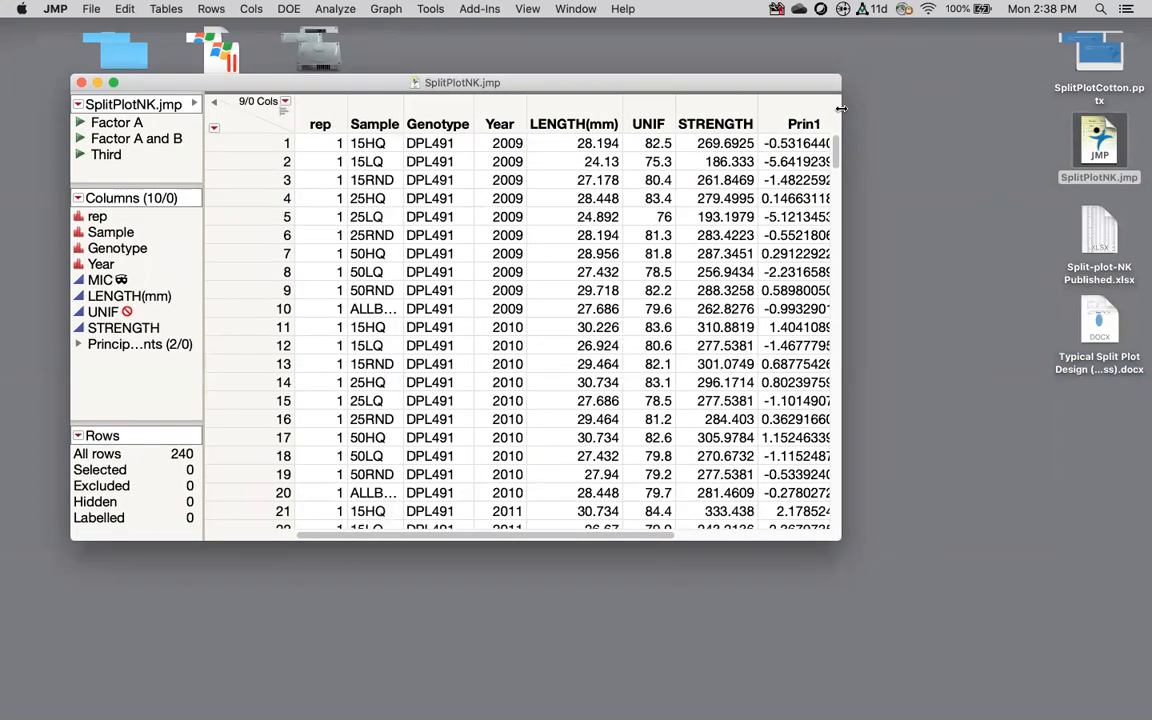
left_click_drag(842, 108, 998, 110)
Step: Delete the Prin1 and Prin2 columns
left_click(803, 123)
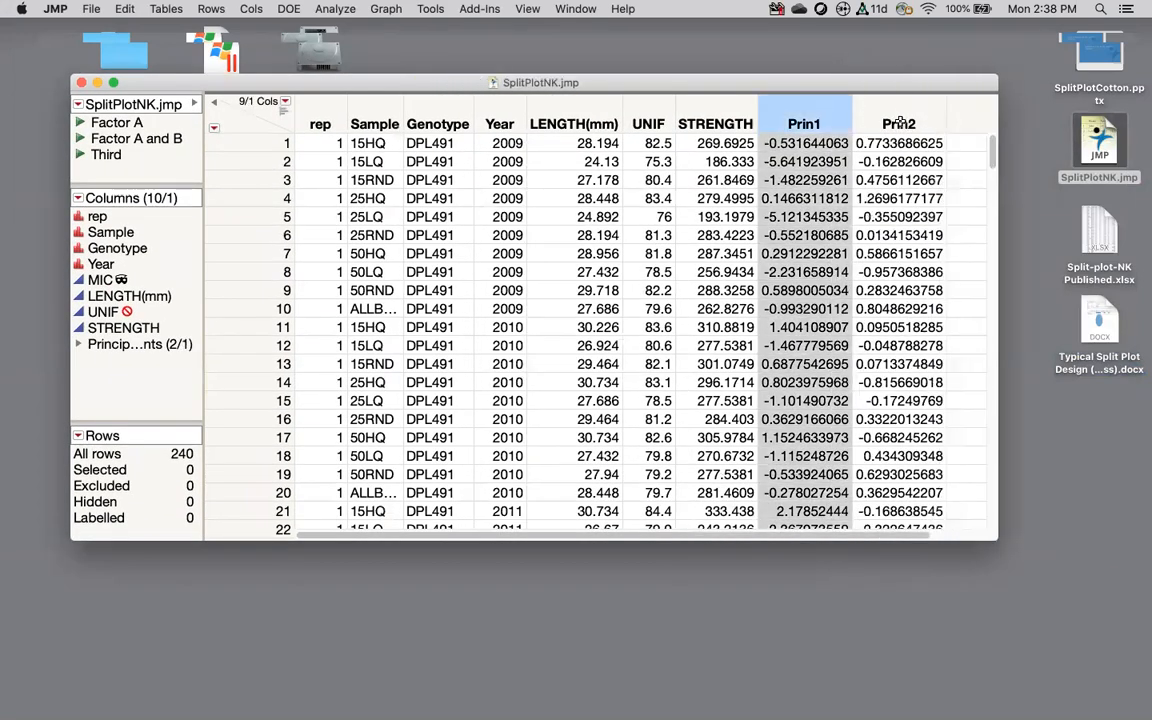
left_click(899, 122, "shift")
right_click(903, 122)
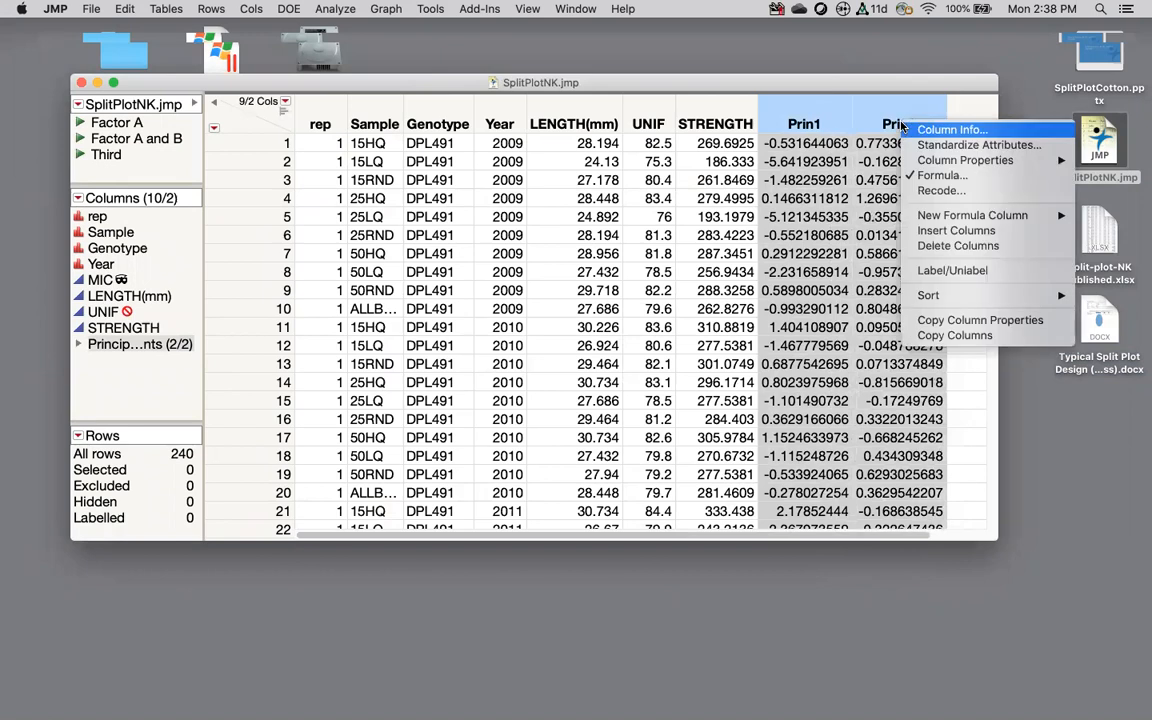
left_click(930, 246)
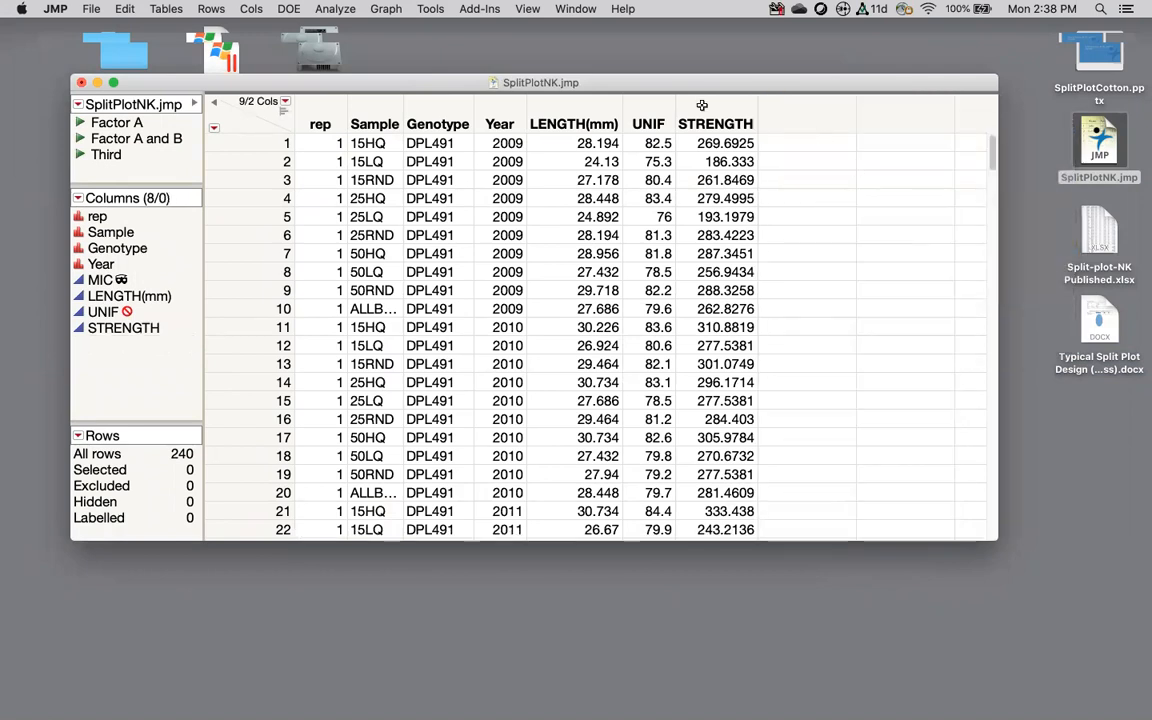
Step: Select the LENGTH(mm), UNIF and STRENGTH columns together
left_click_drag(535, 100, 688, 99)
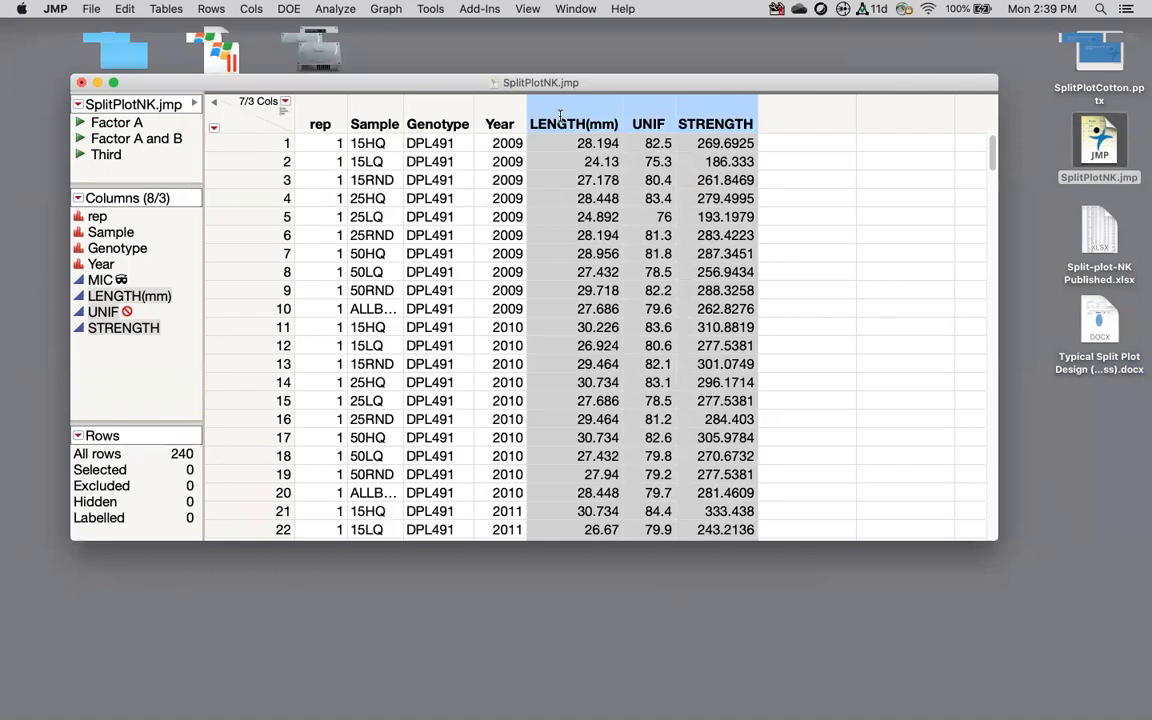
left_click(648, 122)
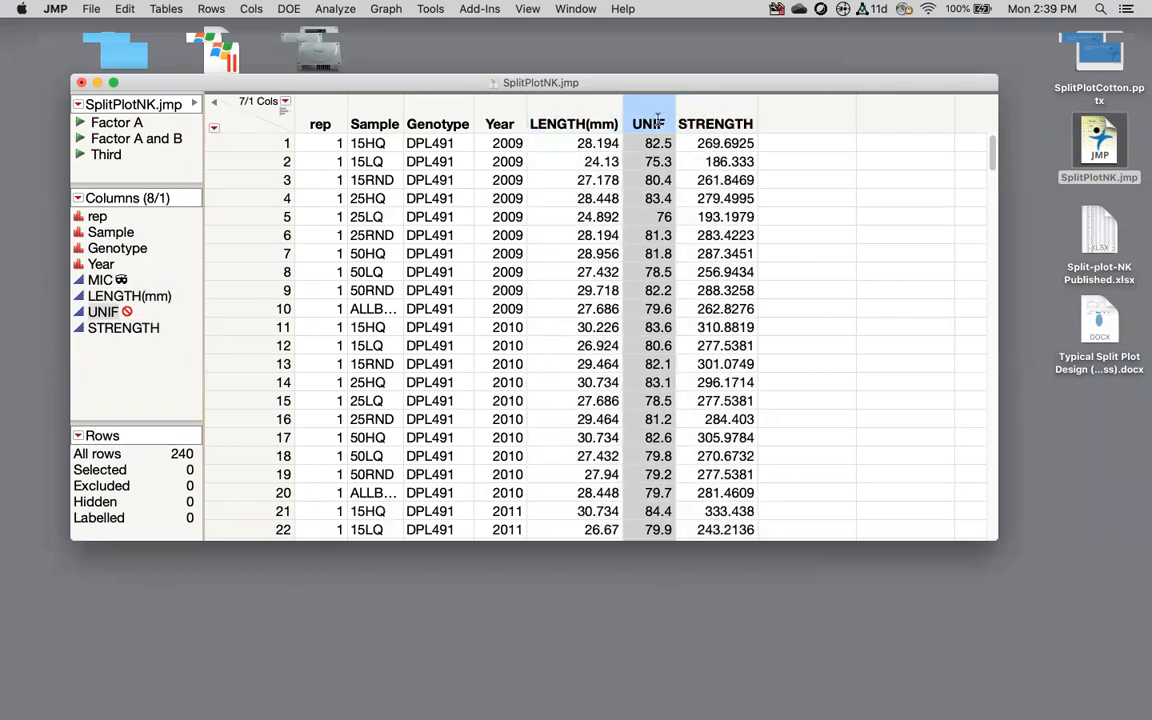
left_click(718, 122)
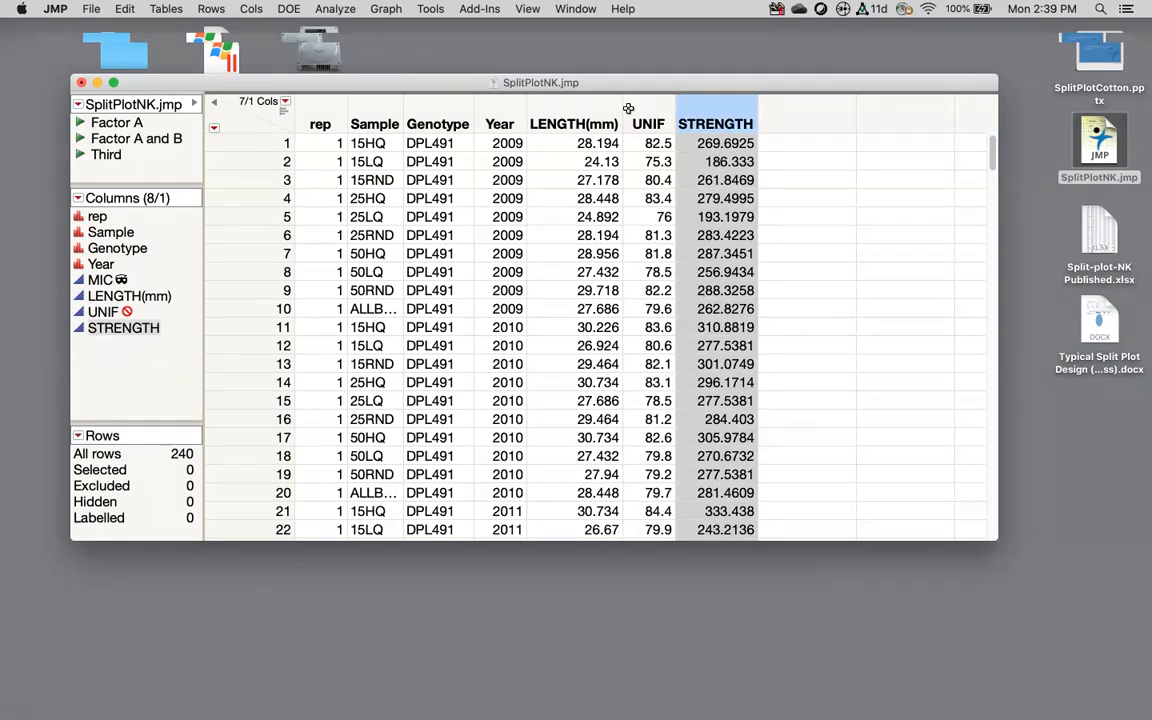
left_click_drag(610, 104, 689, 106)
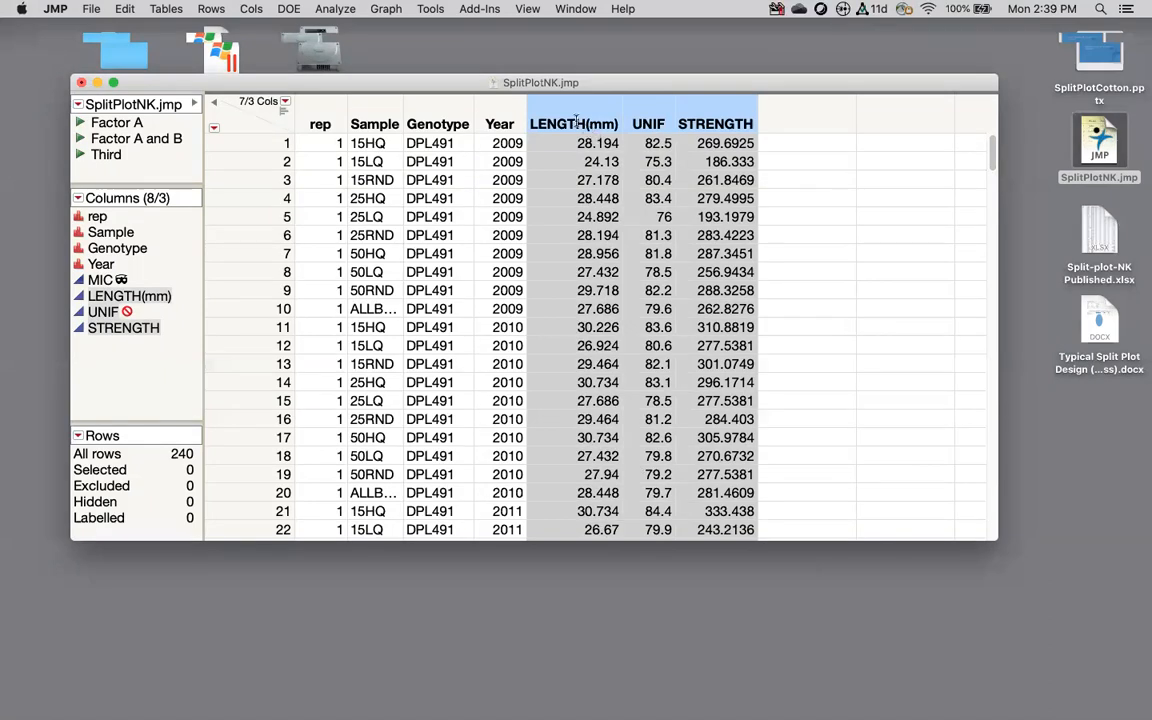
Step: Run Multivariate on LENGTH(mm), STRENGTH and MIC with the Default estimation method
left_click(336, 9)
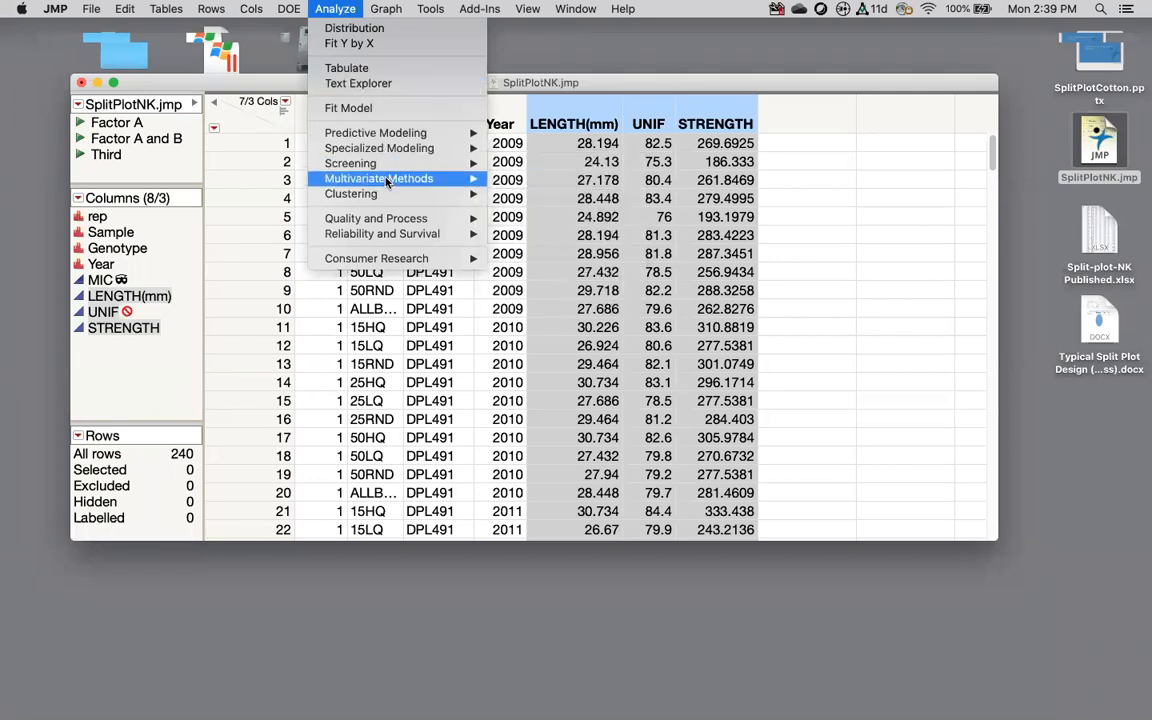
mouse_move(387, 181)
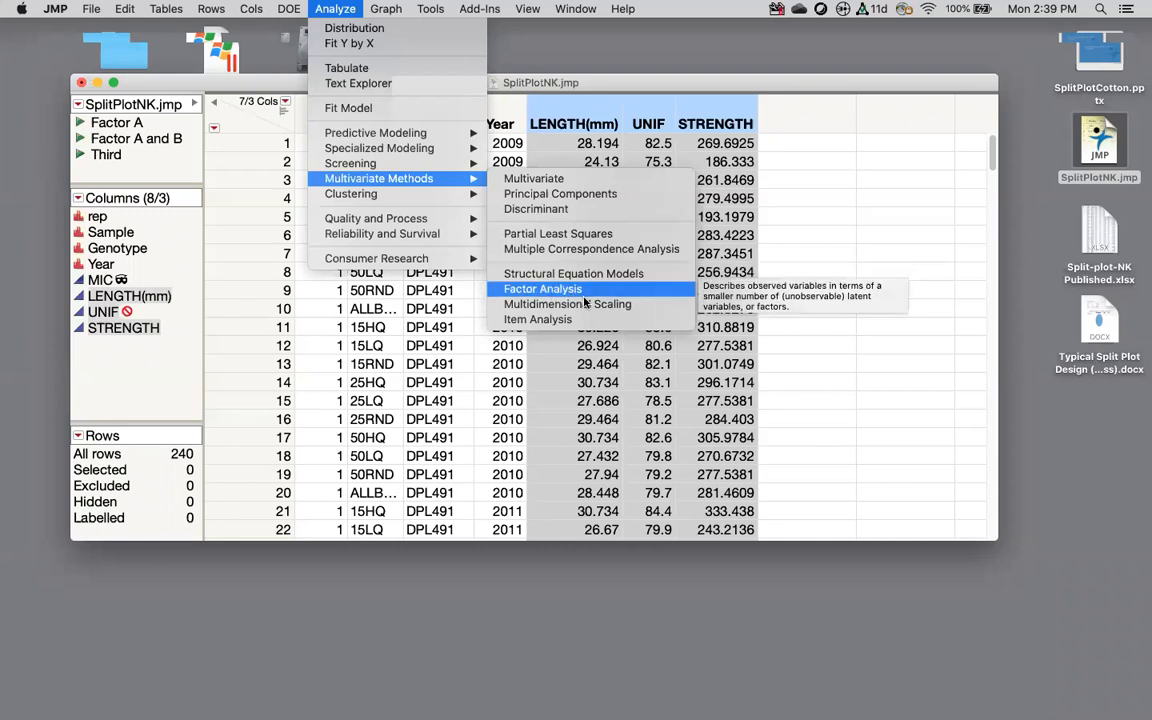
left_click(558, 184)
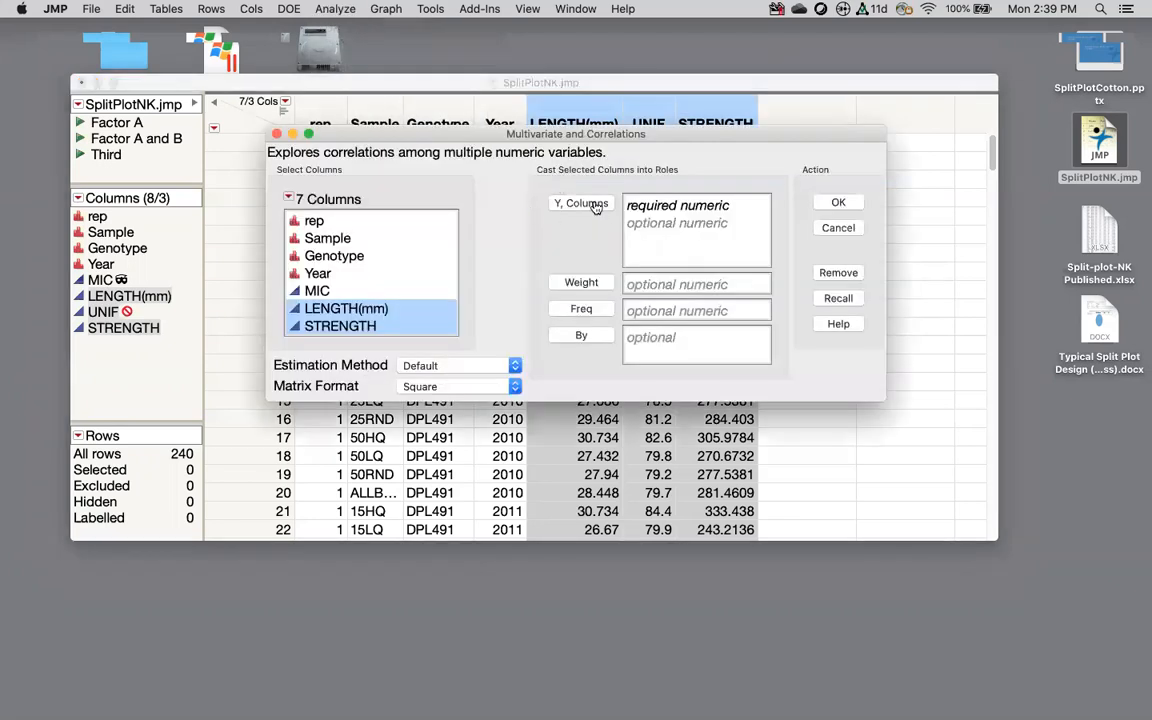
left_click(548, 202)
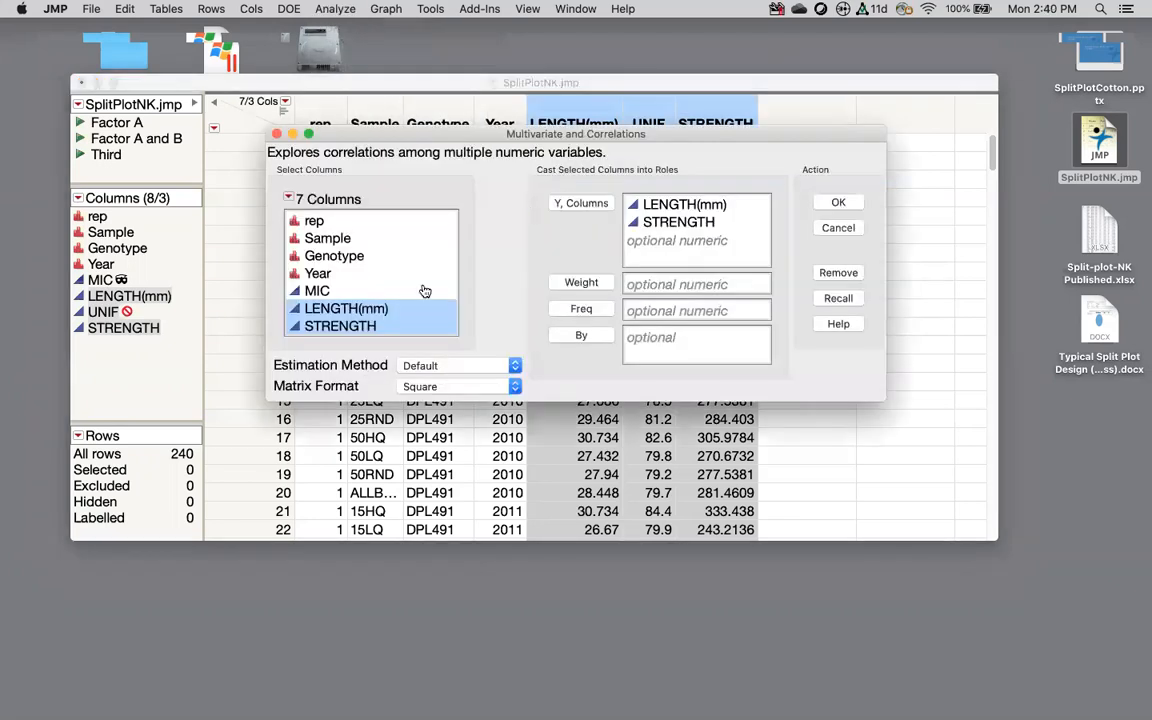
left_click(460, 366)
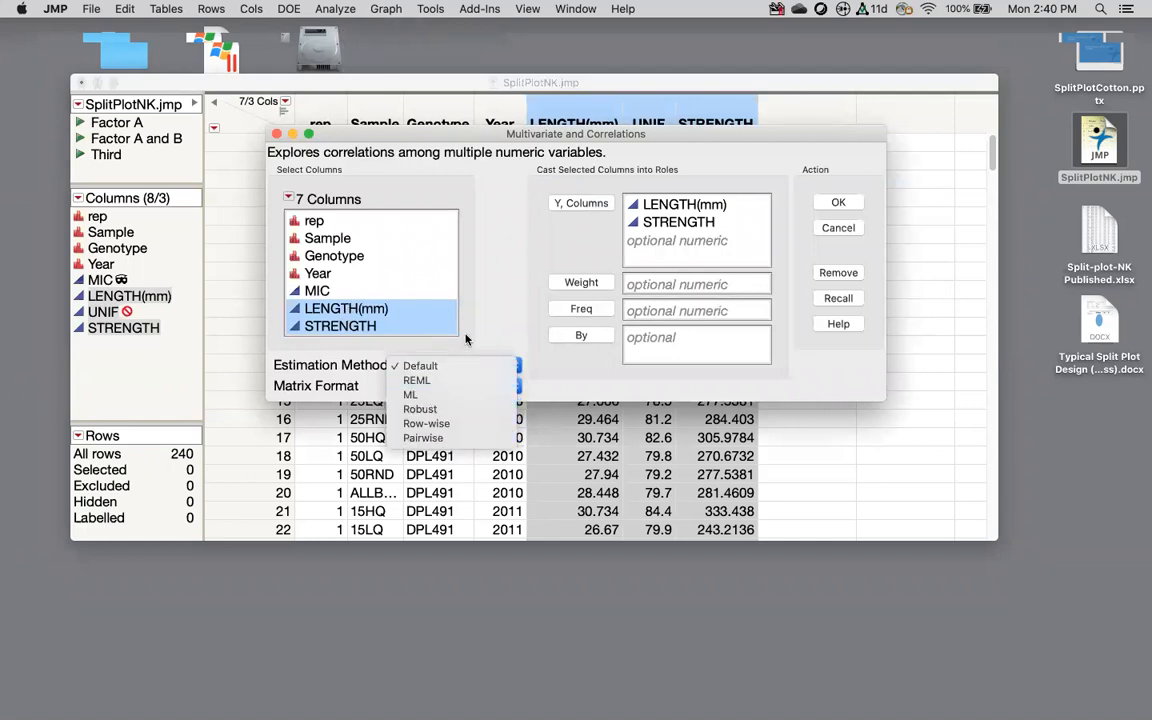
left_click(443, 366)
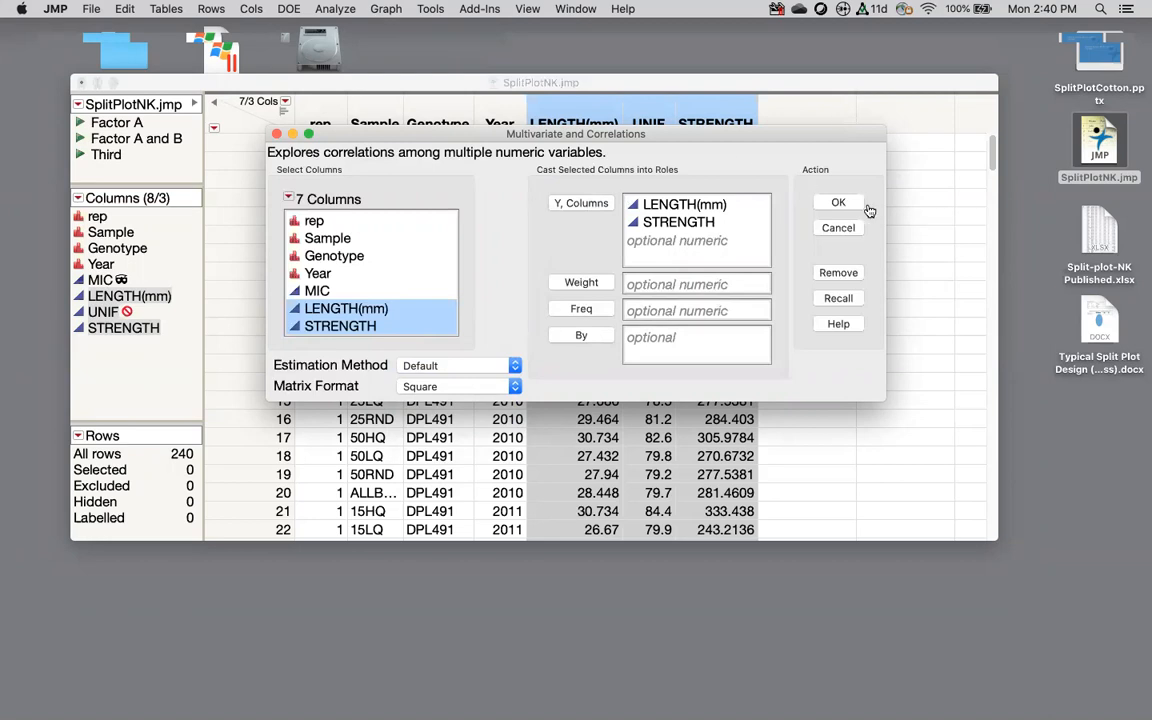
left_click(333, 291)
left_click(581, 203)
left_click(845, 203)
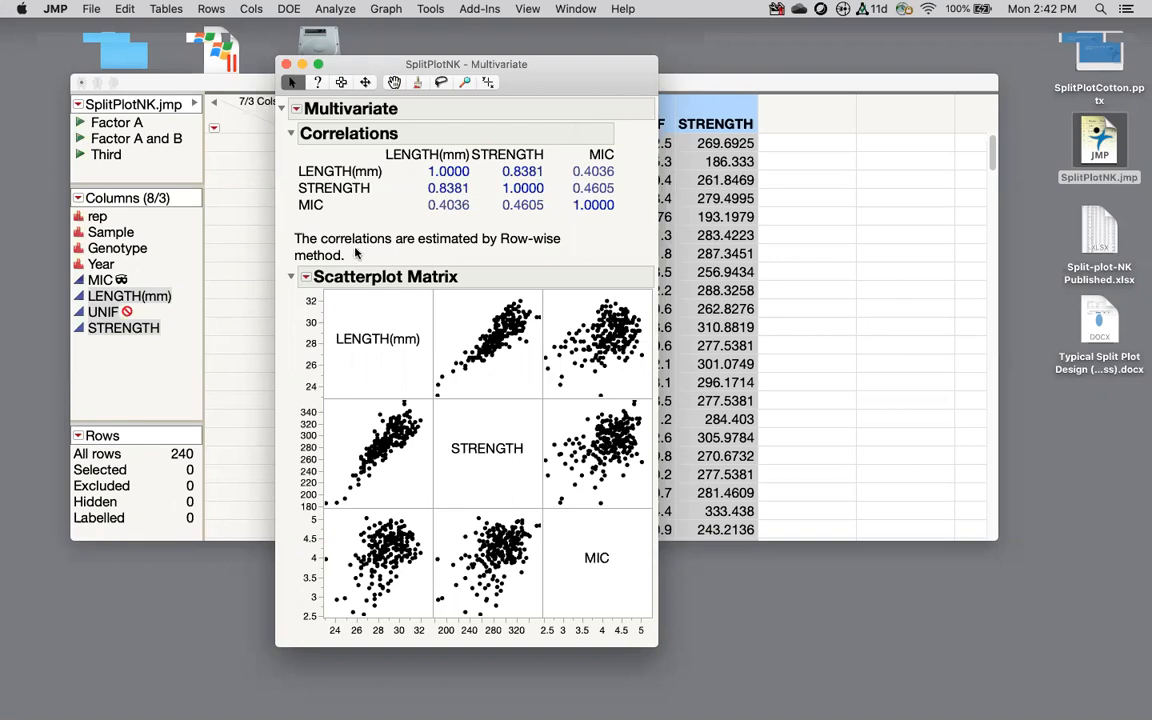
Step: Bring the SplitPlotNK.jmp data table with its 240 rows in front of the correlation report
left_click(122, 312)
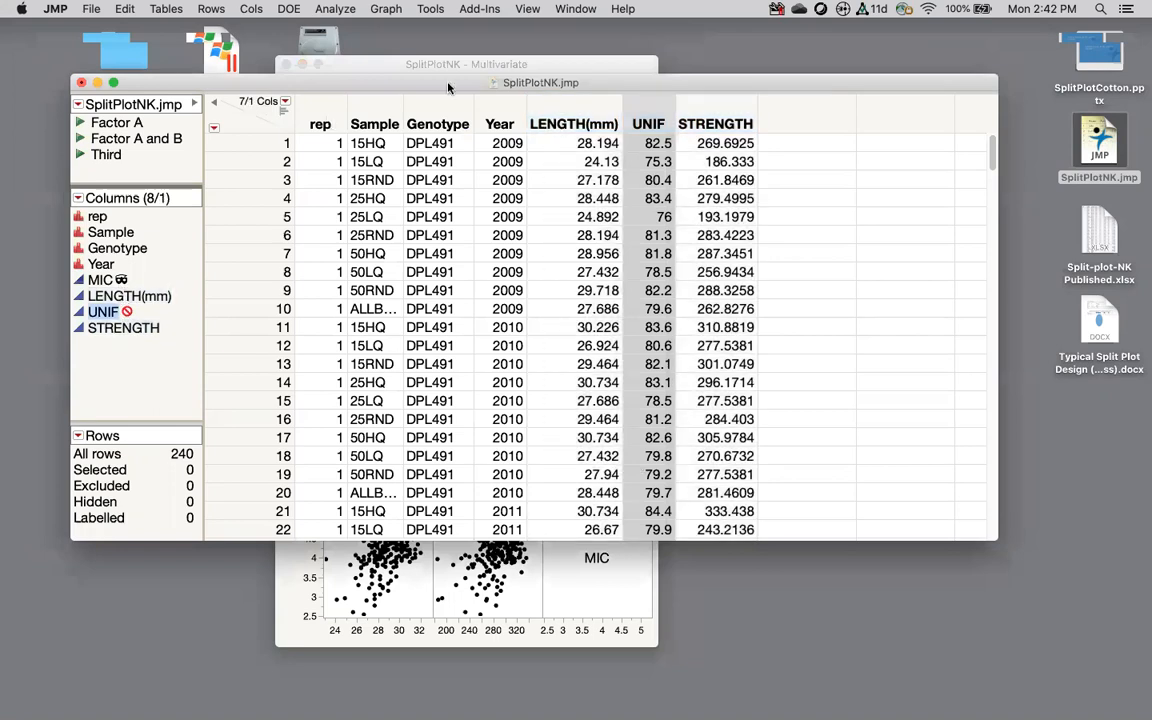
Step: Bring the SplitPlotNK - Multivariate report window back in front of the data table
left_click(402, 68)
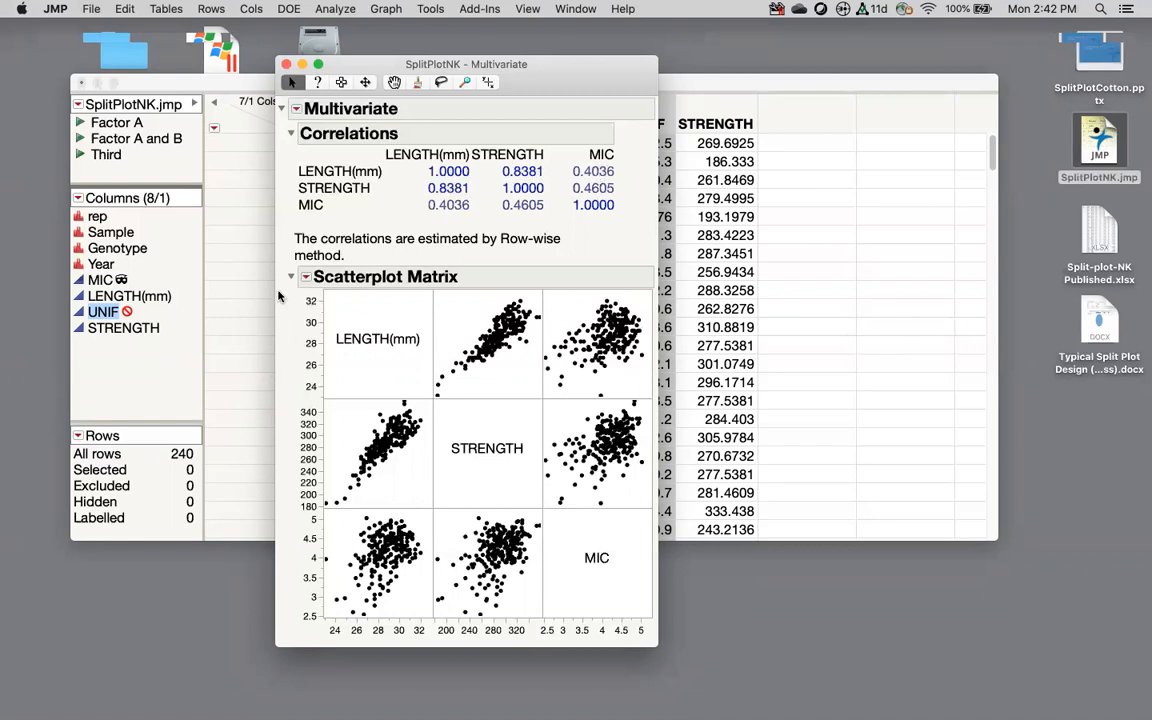
Step: Turn on Density Ellipses, Nonpar Density and Show Correlations for the scatterplot matrix
left_click(307, 278)
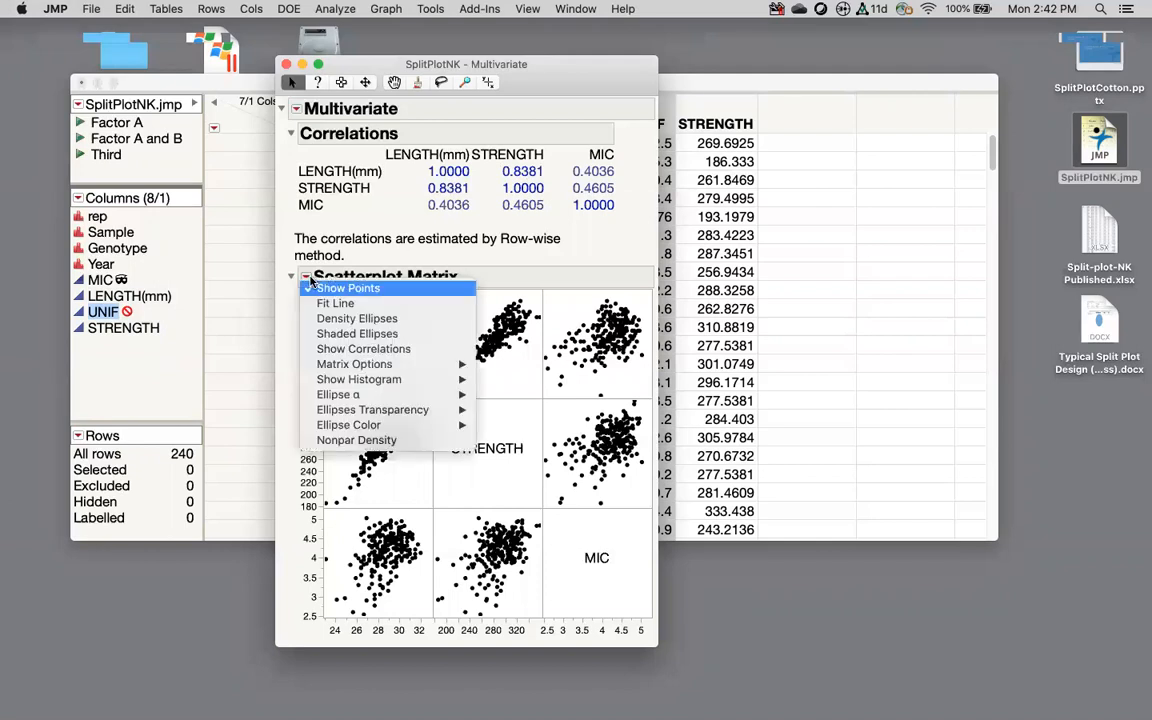
left_click(343, 320)
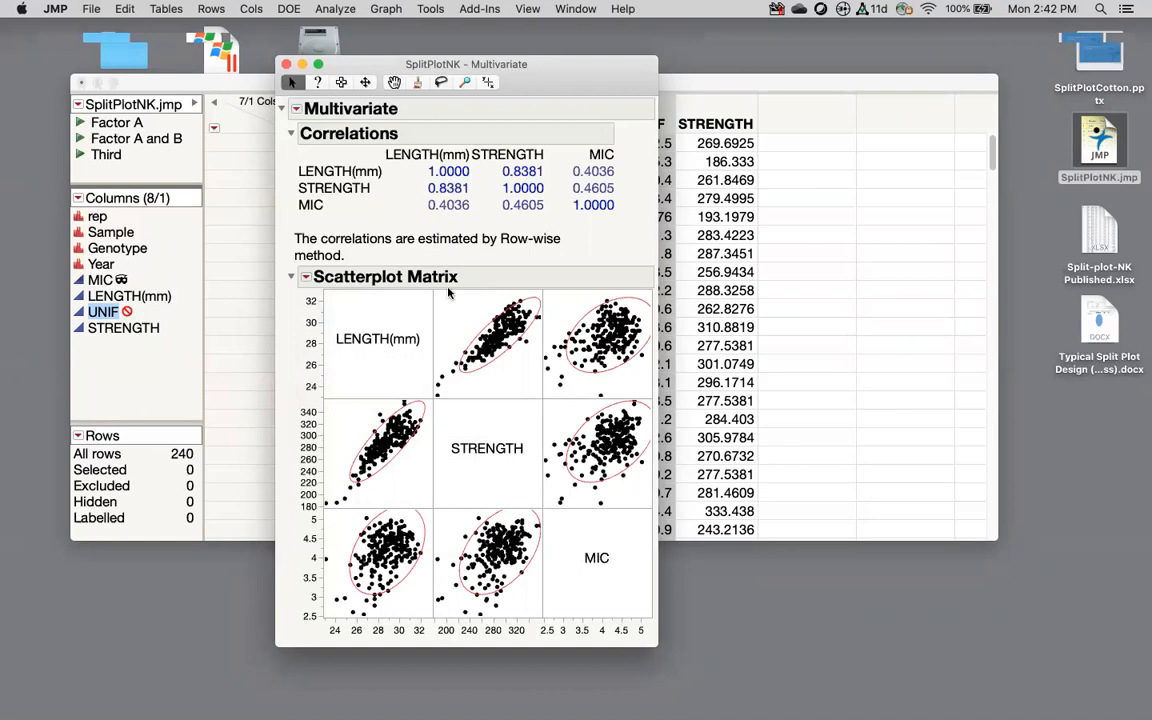
left_click(305, 276)
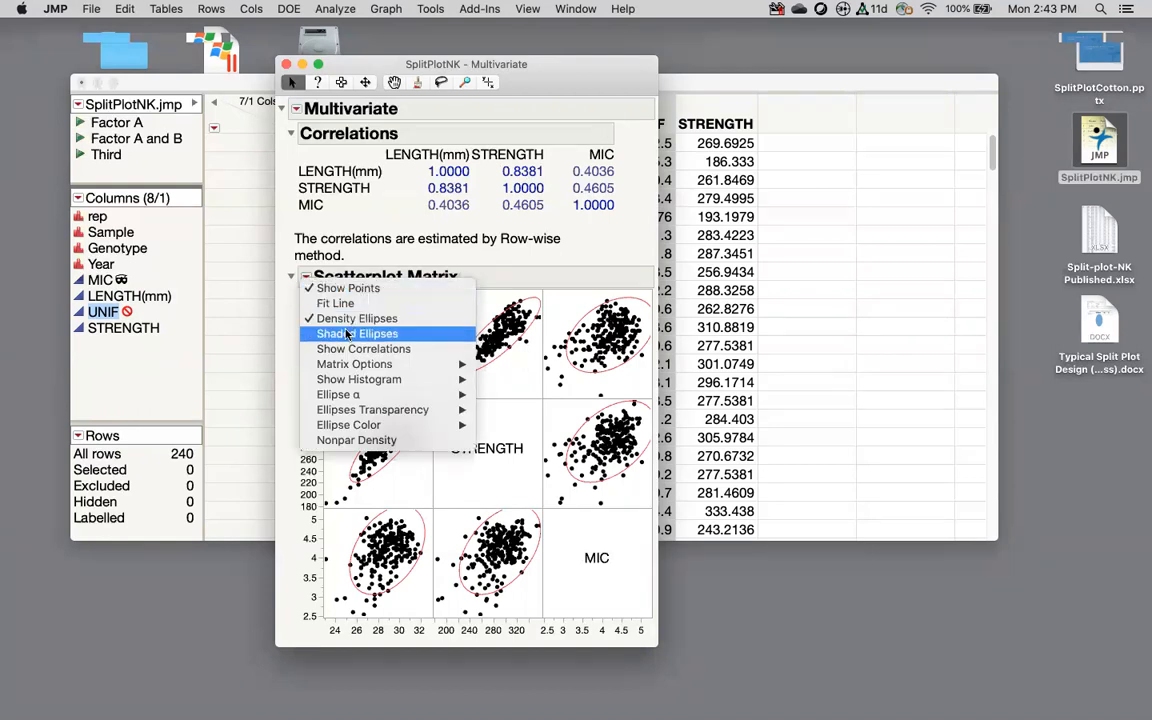
left_click(388, 440)
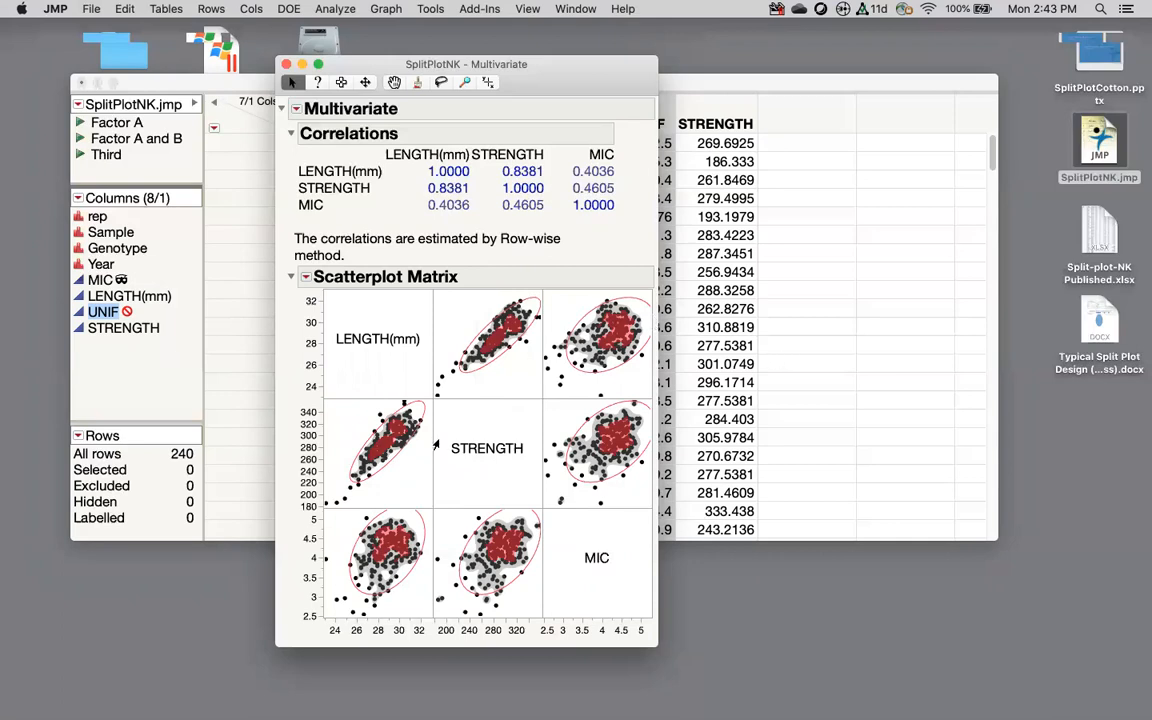
left_click(307, 277)
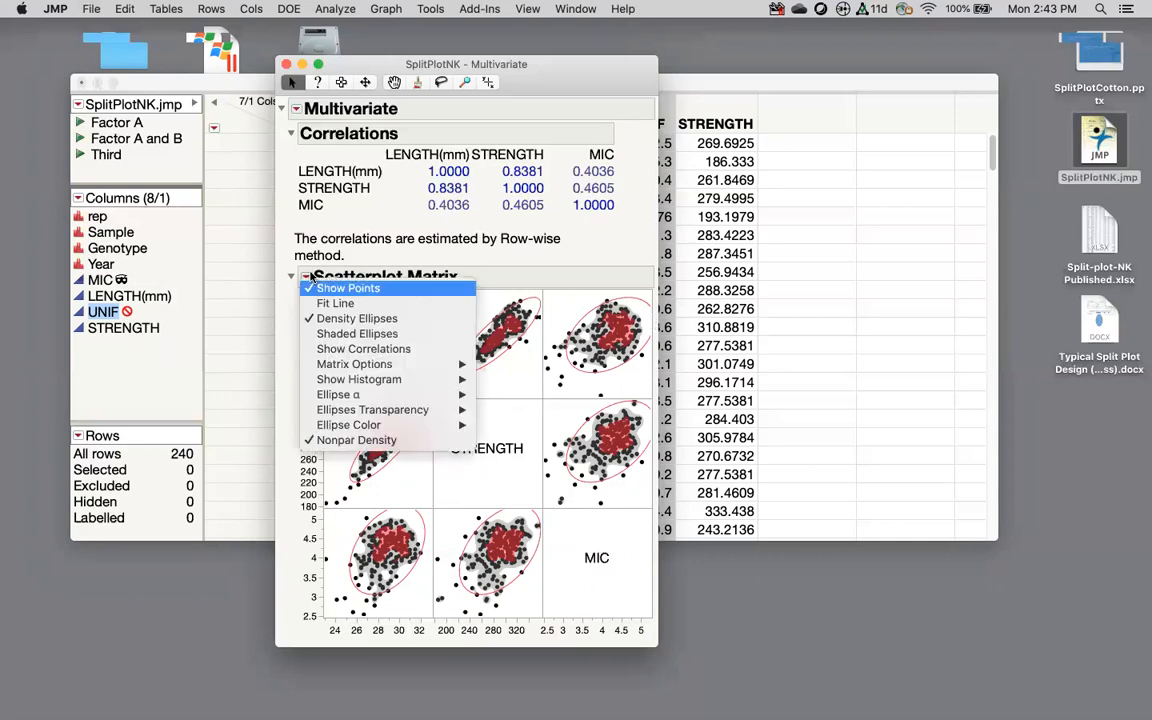
left_click(363, 349)
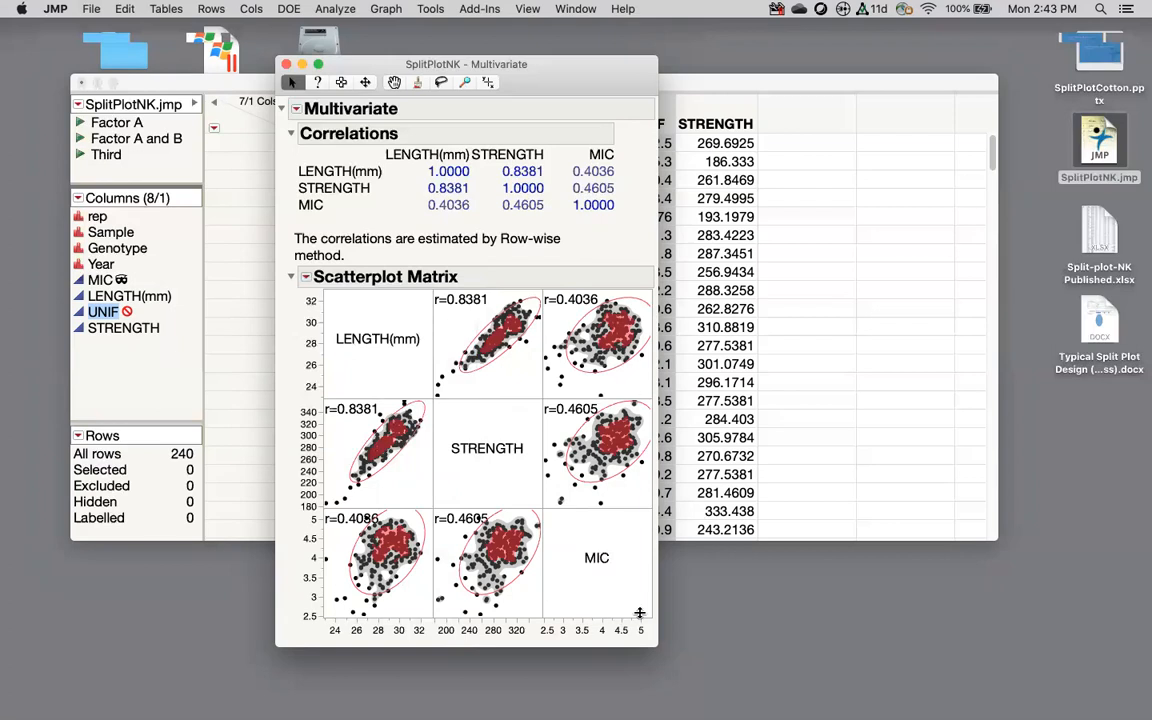
Step: Enlarge the report window and select the whole scatterplot matrix section
left_click_drag(649, 618, 817, 668)
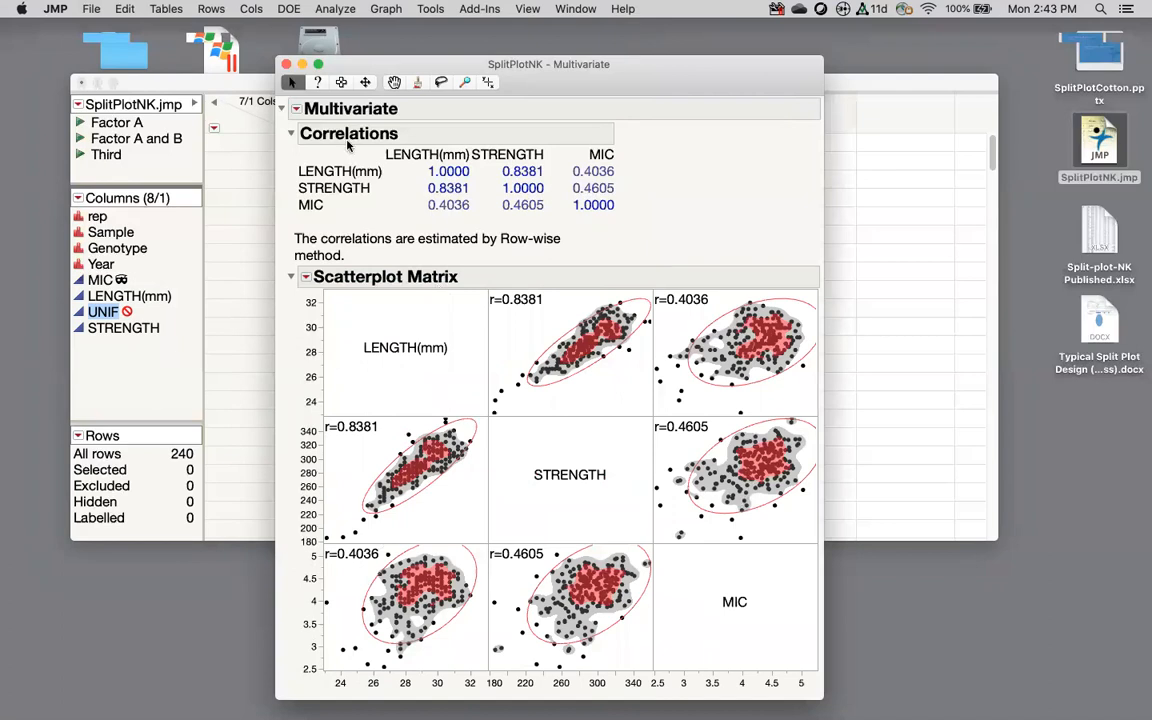
left_click(341, 82)
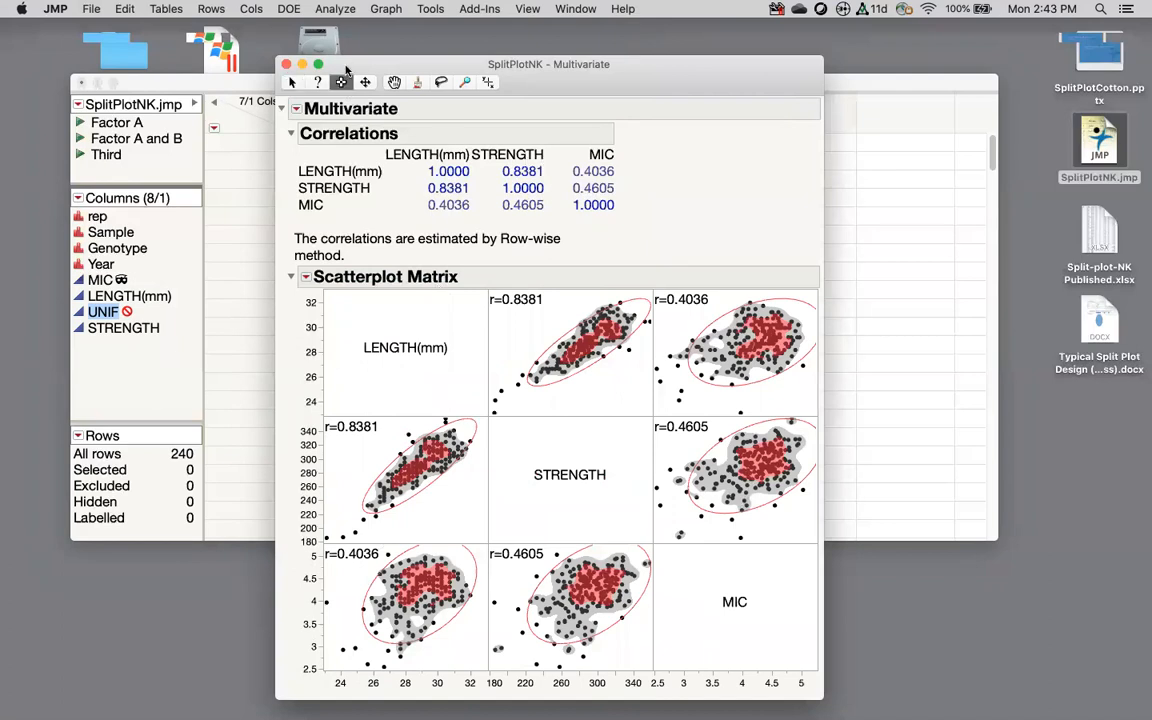
left_click(290, 262)
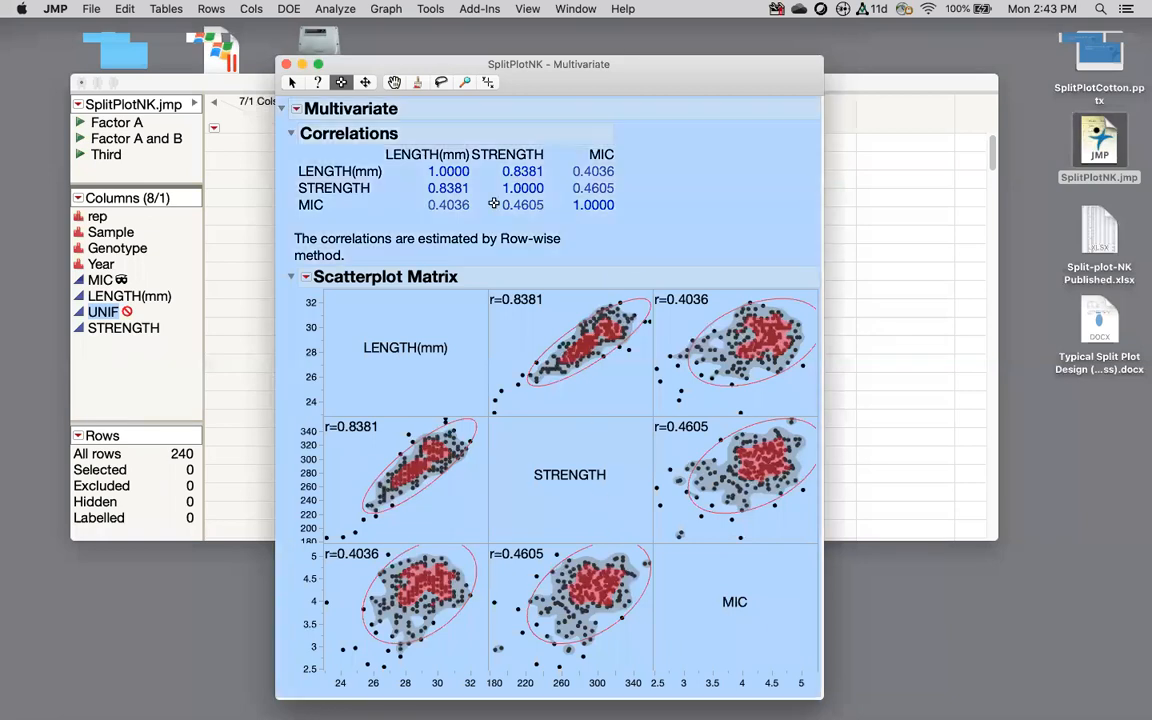
left_click(293, 82)
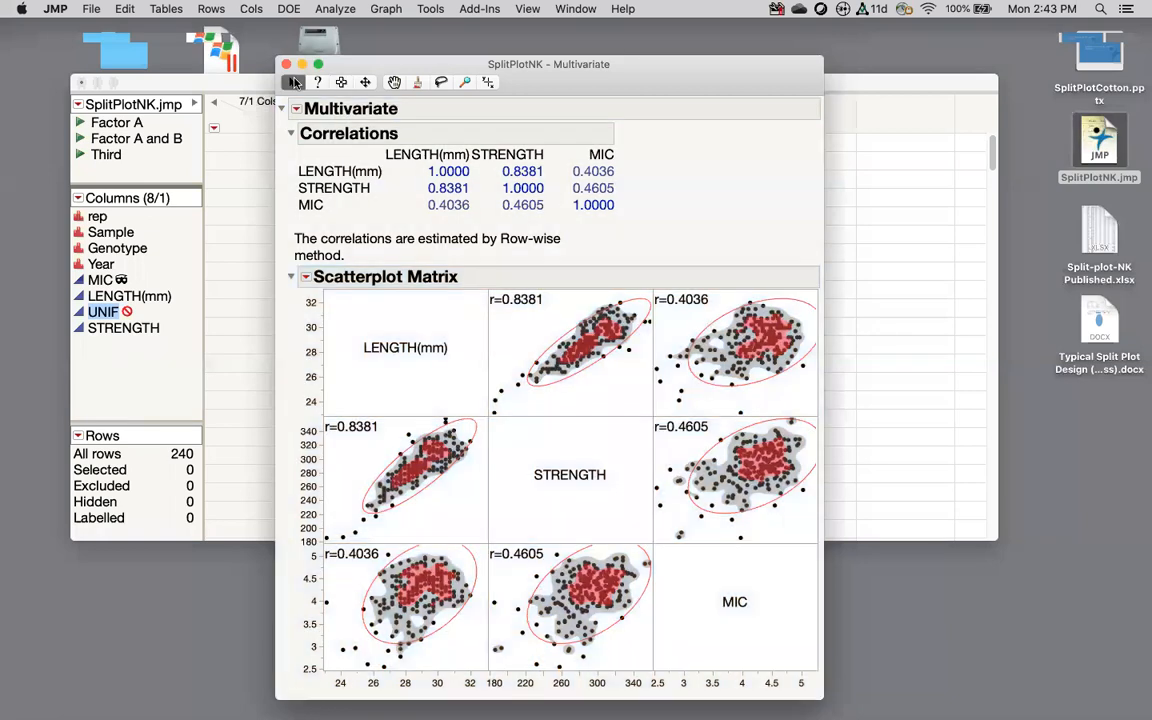
left_click(91, 9)
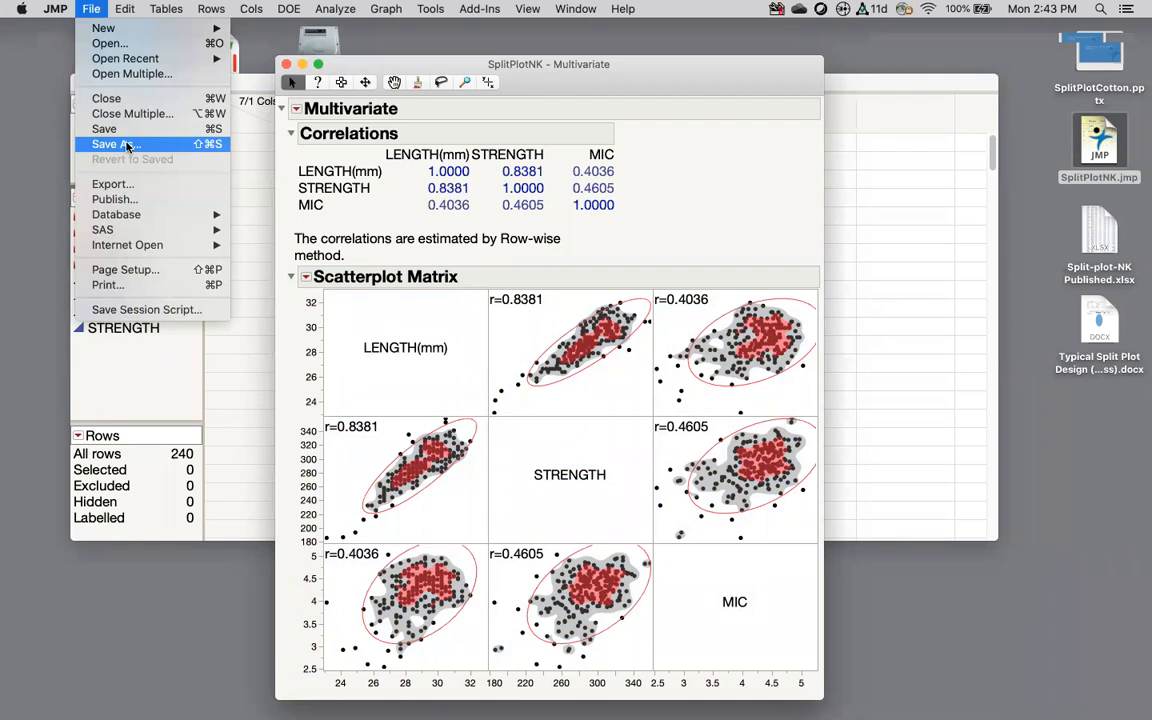
left_click(110, 184)
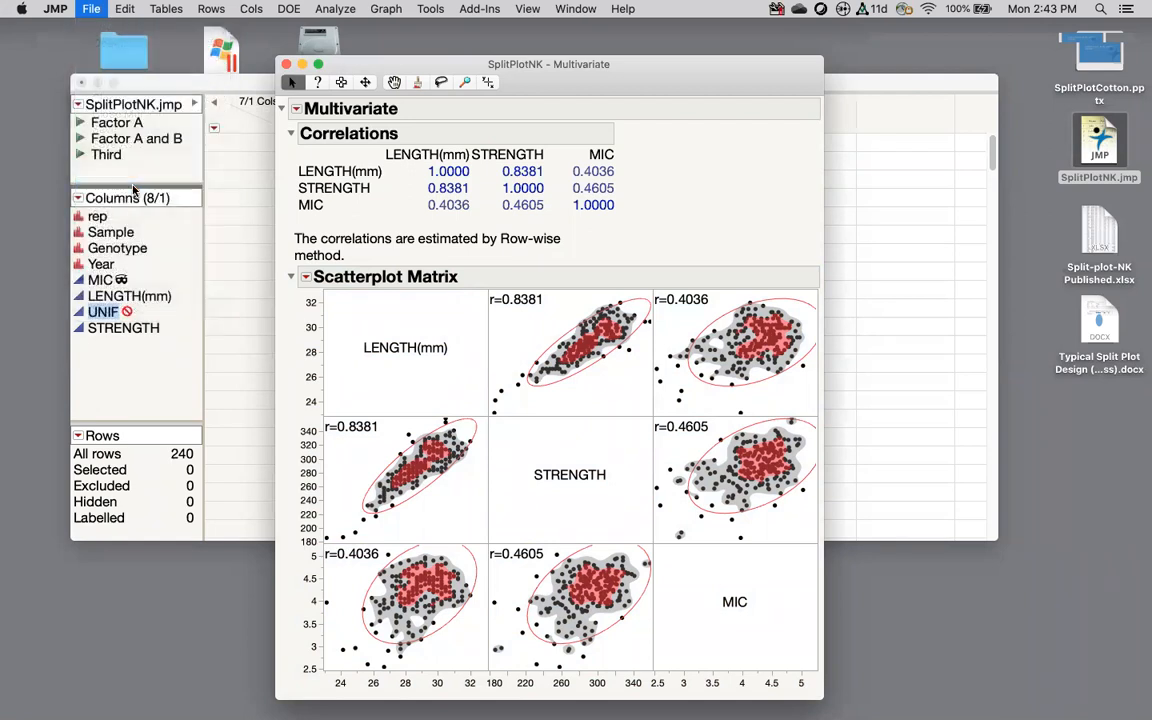
left_click(415, 186)
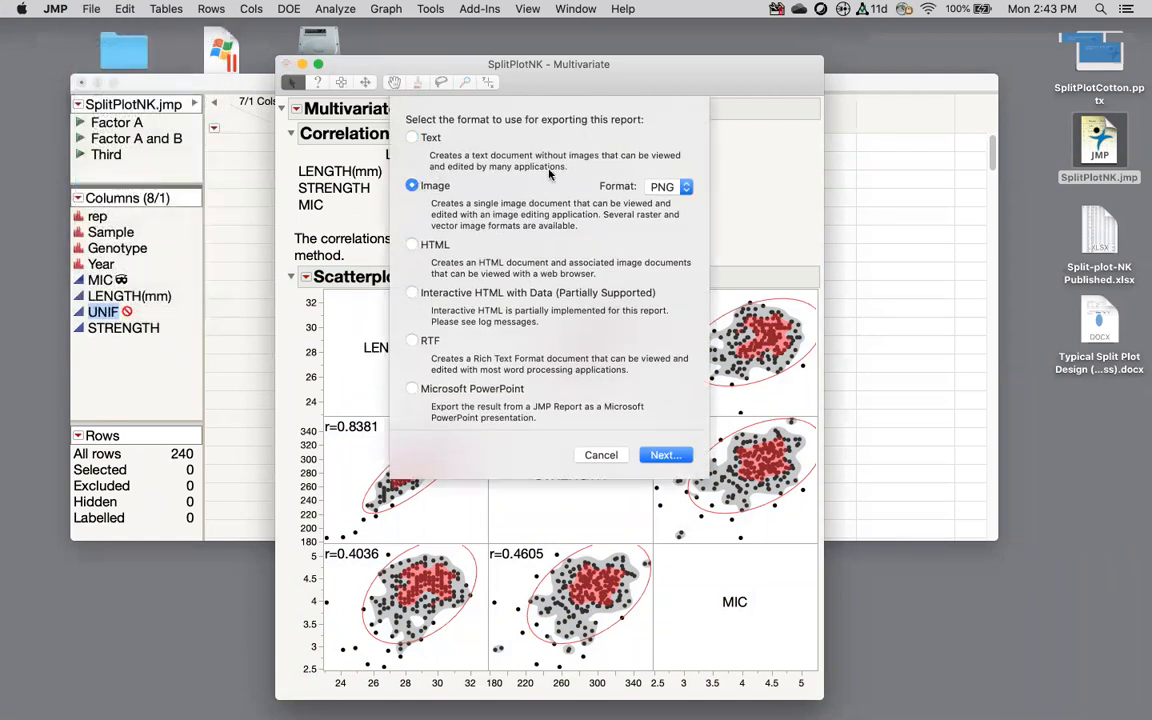
left_click(667, 187)
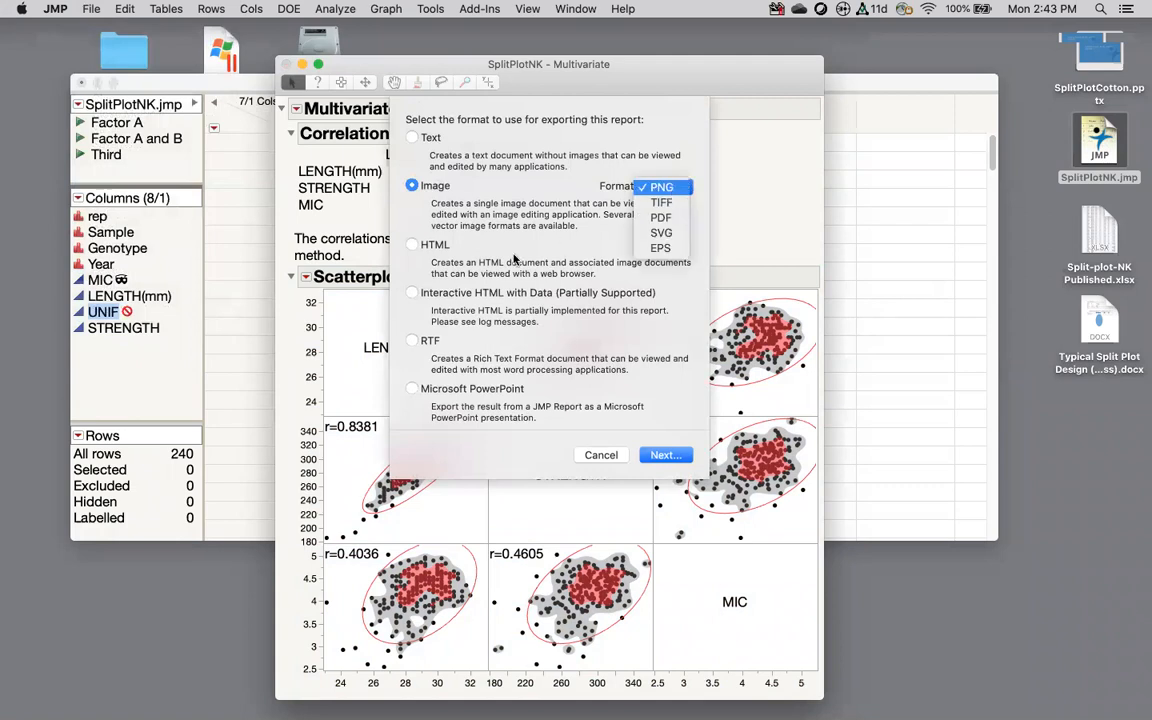
left_click(406, 292)
left_click(410, 293)
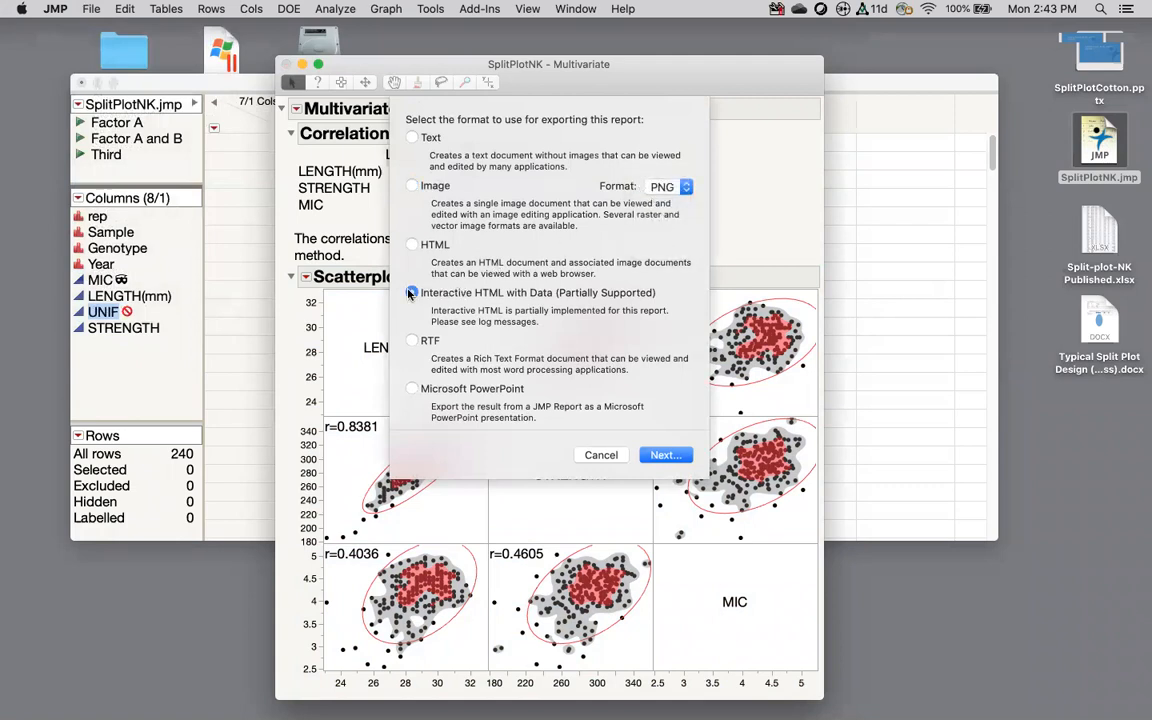
left_click(607, 458)
Step: Drag-select points in the scatterplot matrix, ending with the 9 low-MIC outliers selected
left_click_drag(384, 449, 473, 468)
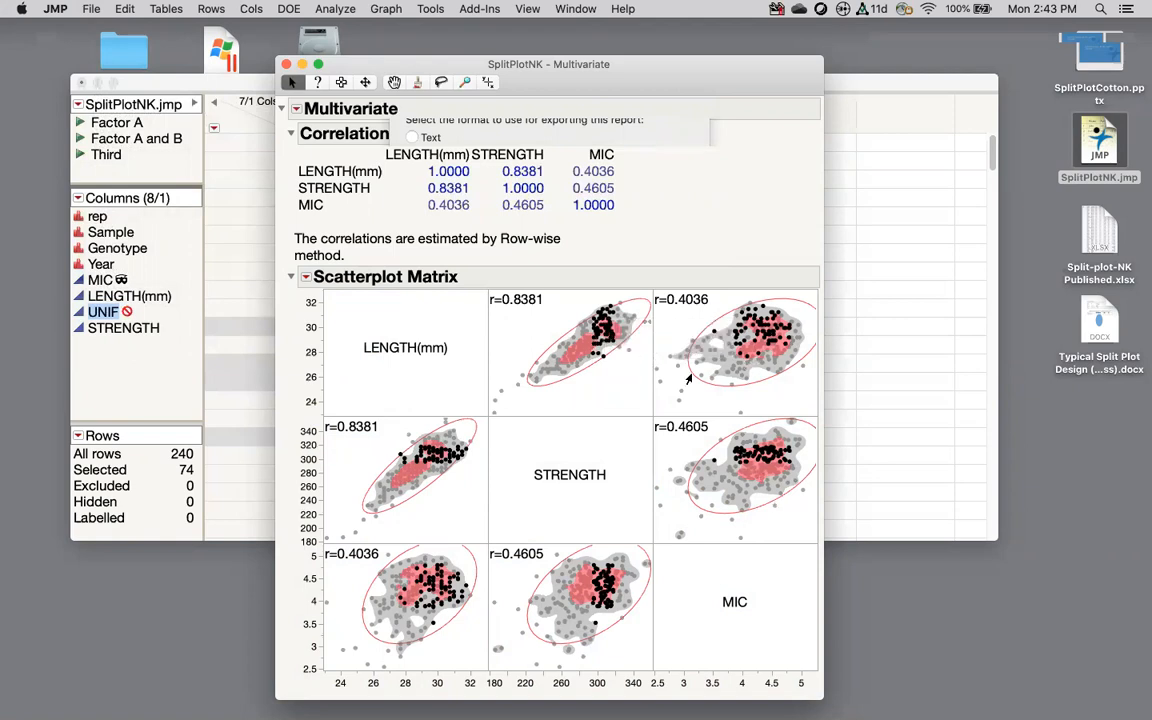
left_click(655, 372)
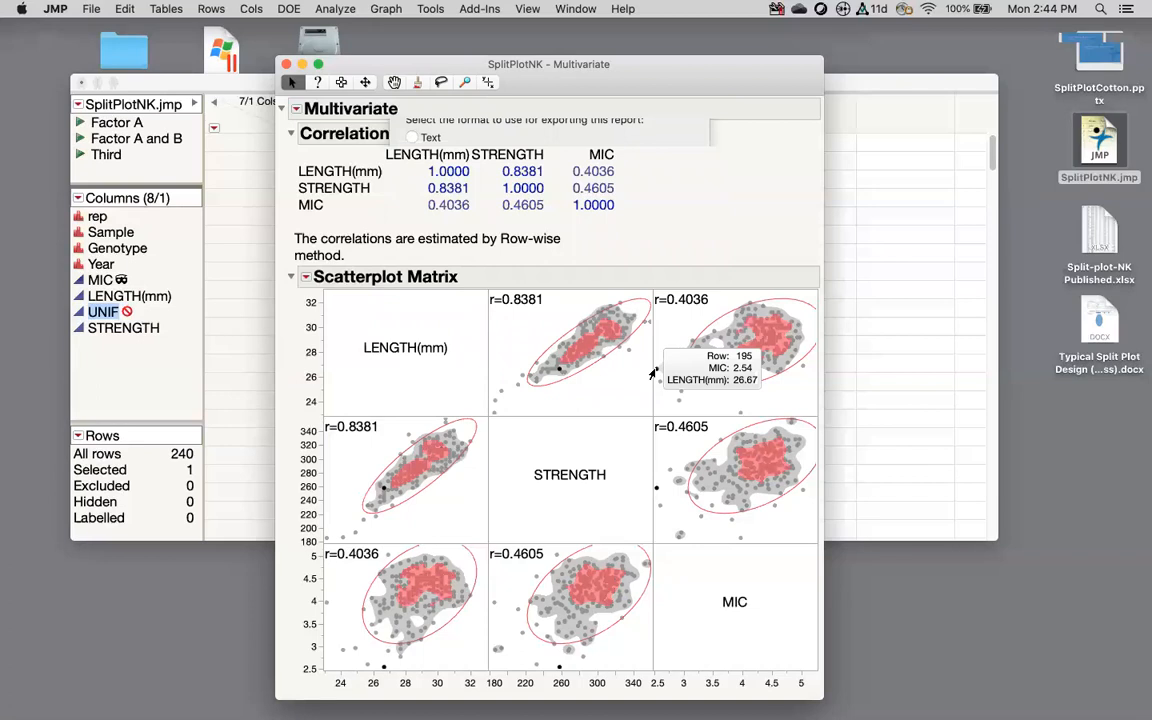
left_click_drag(656, 343, 693, 411)
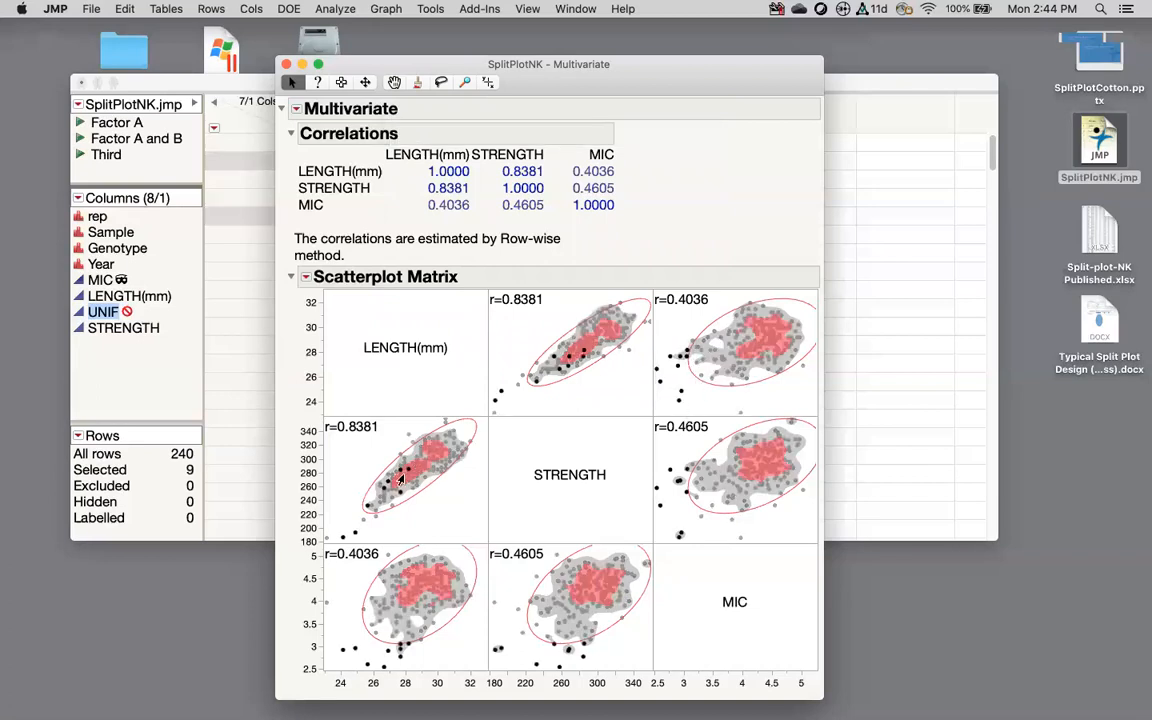
Step: Add an Outlier Analysis with a Mahalanobis Distances plot to the Multivariate report
left_click(296, 110)
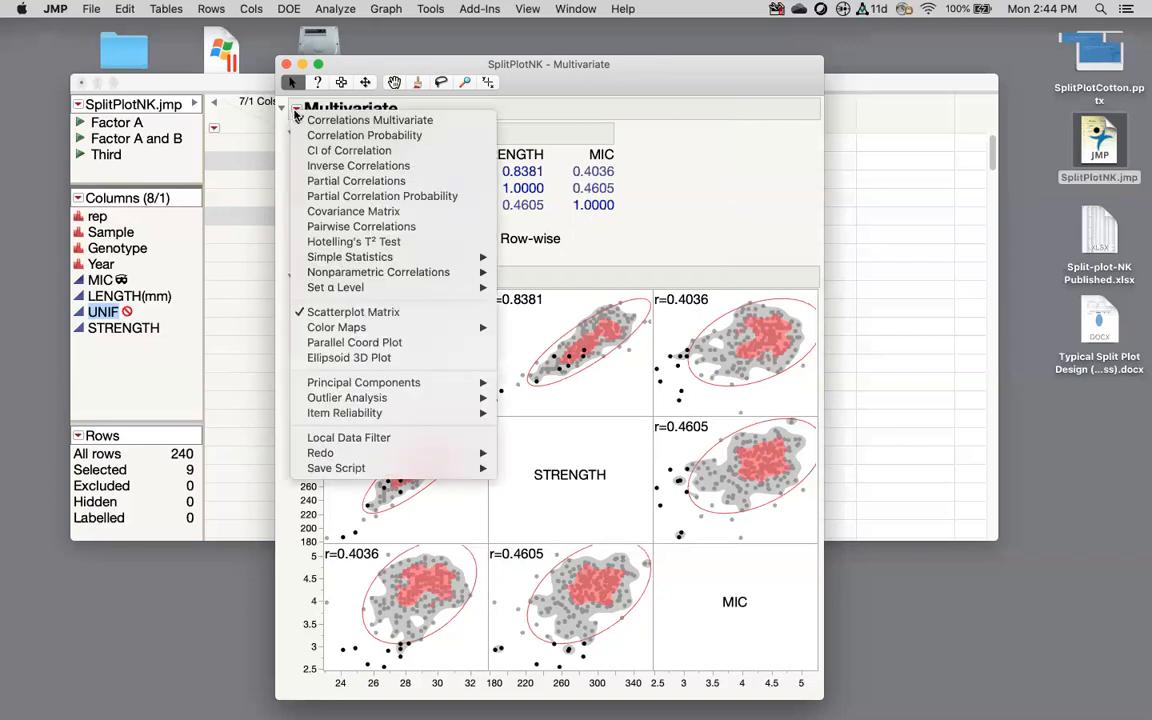
mouse_move(383, 386)
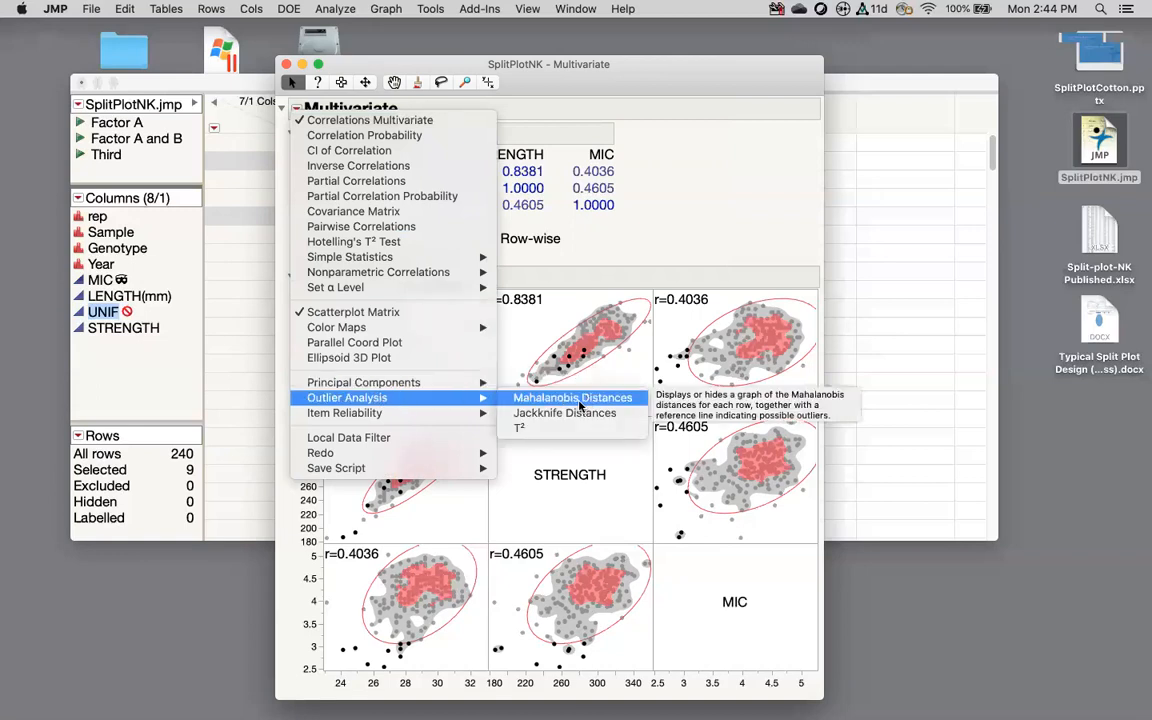
left_click(580, 404)
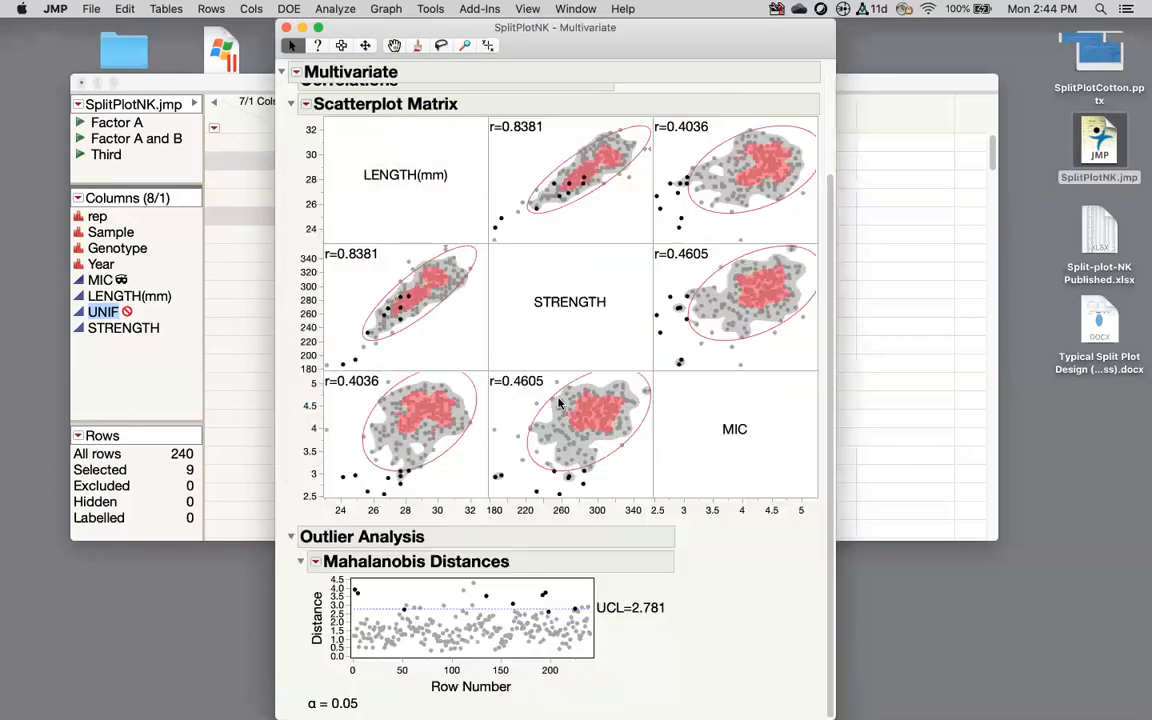
Step: Clear the selection, then select the 15 points above the UCL of 2.781
left_click(391, 589)
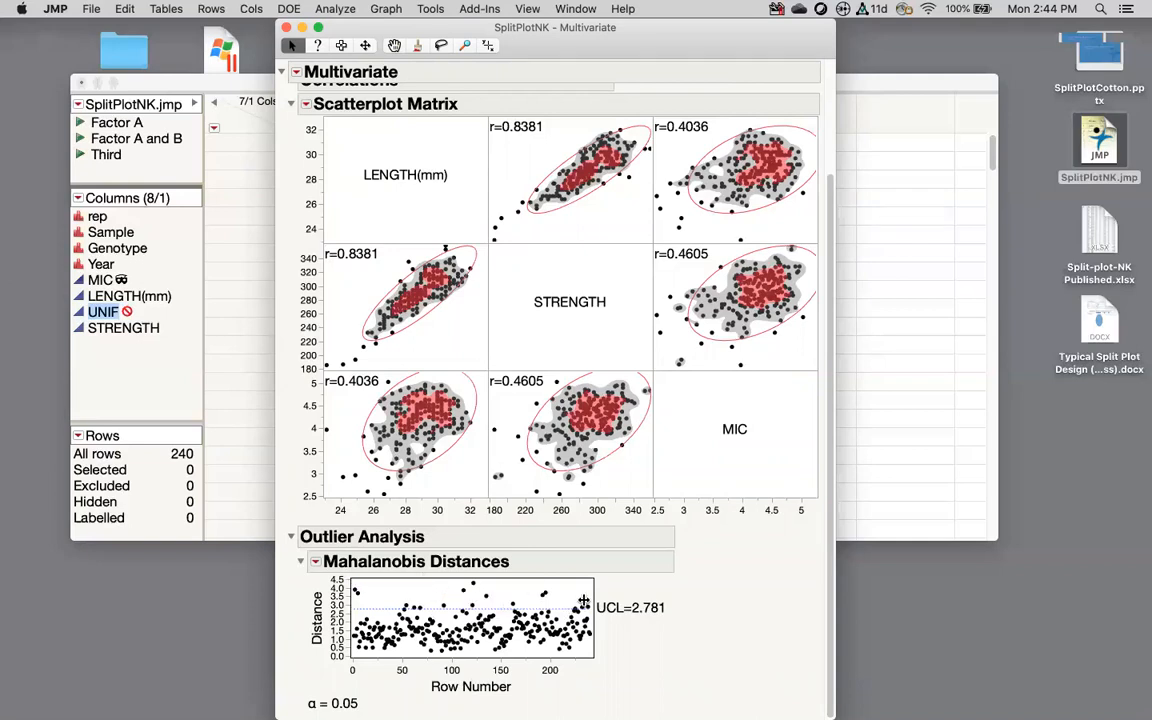
mouse_move(352, 581)
left_mouse_down()
mouse_move(440, 612)
mouse_move(502, 601)
left_mouse_up()
left_click_drag(558, 610, 586, 612)
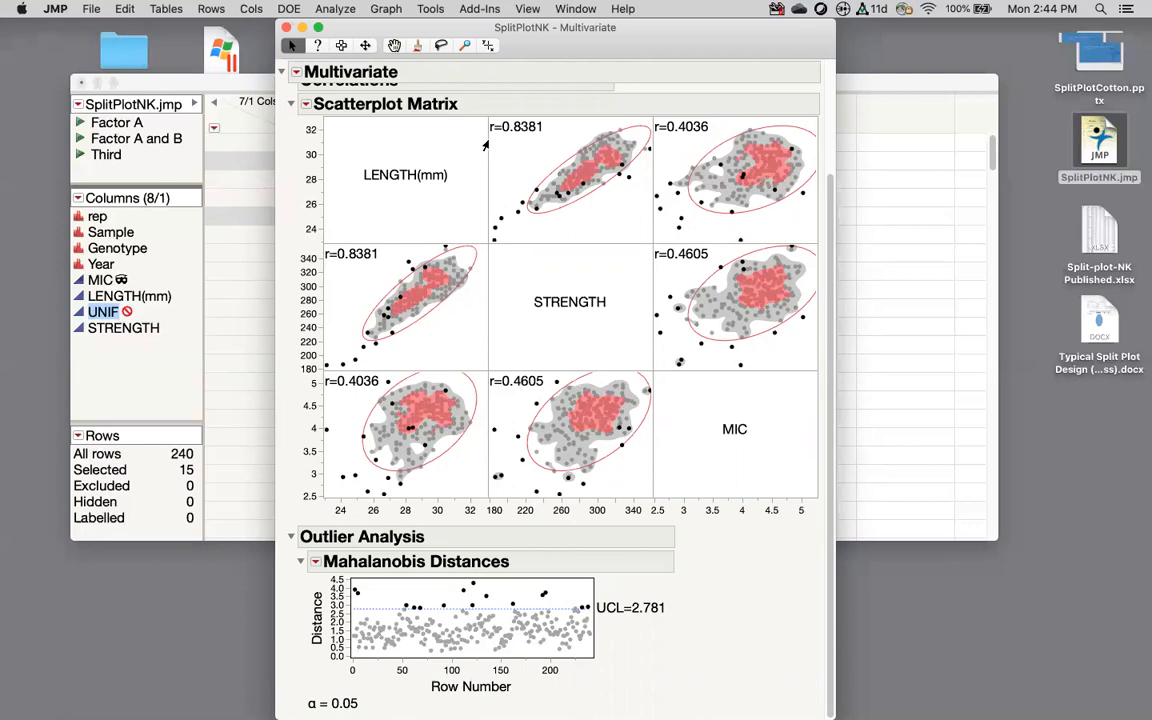
scroll(318, 190, "up", 2)
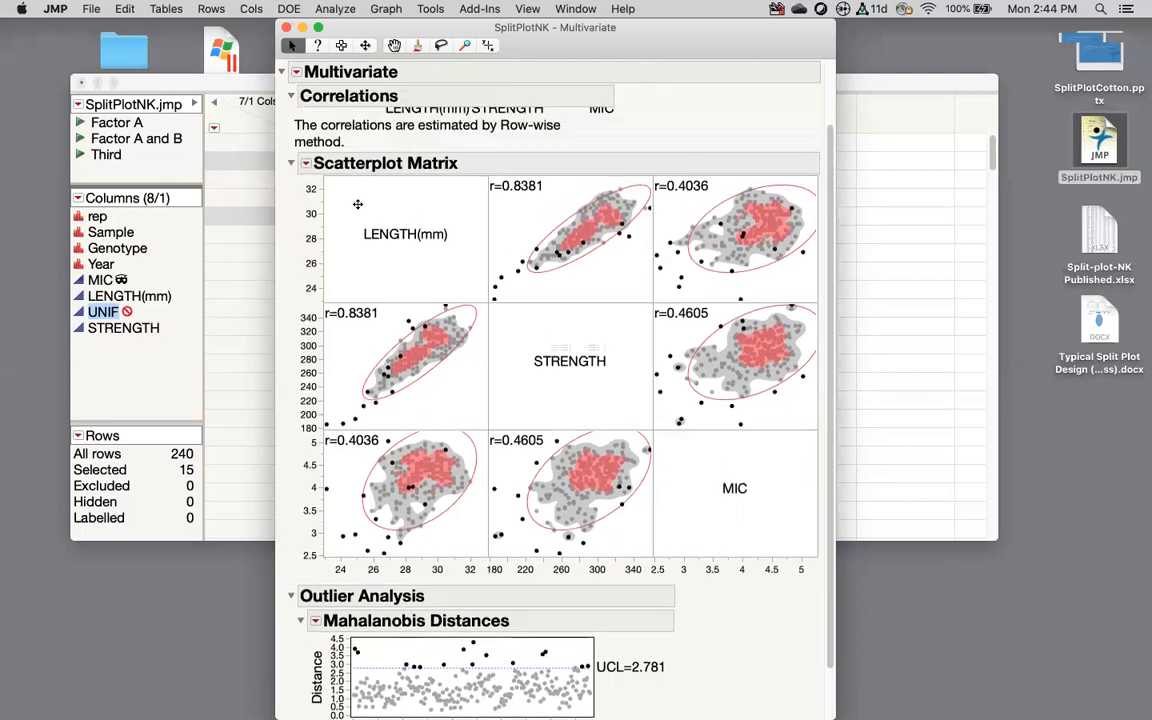
Step: Run Principal Components on Correlations from the Multivariate red-triangle menu
left_click(296, 72)
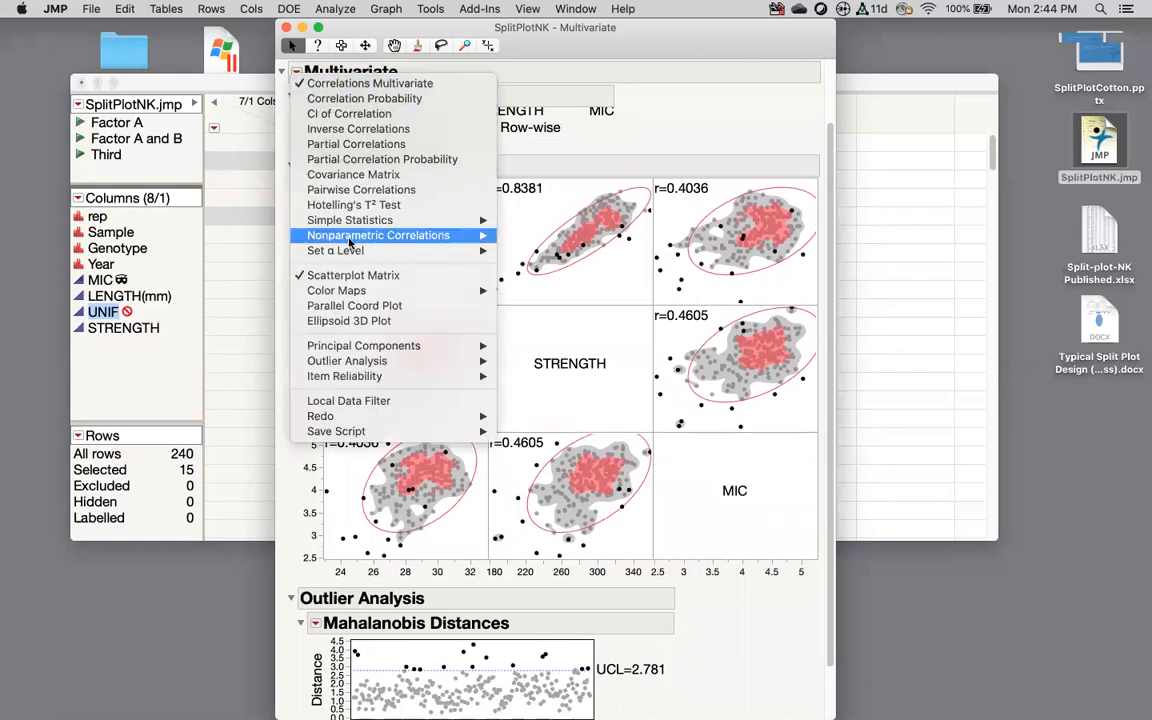
mouse_move(362, 350)
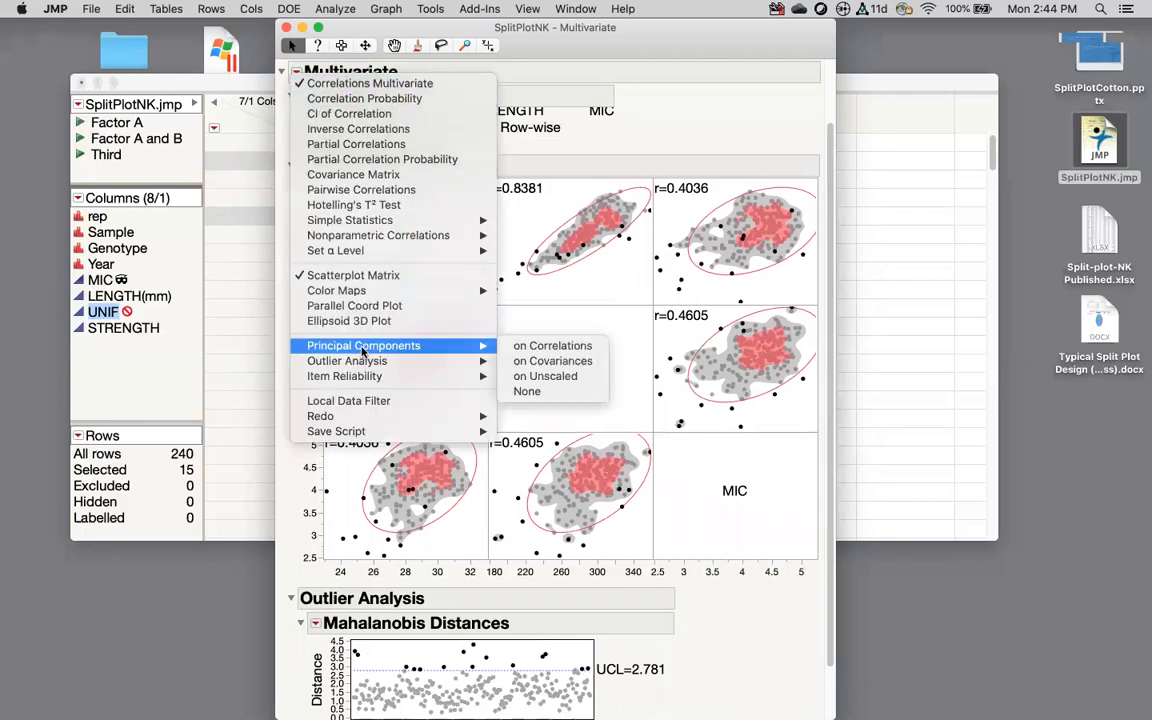
left_click(555, 346)
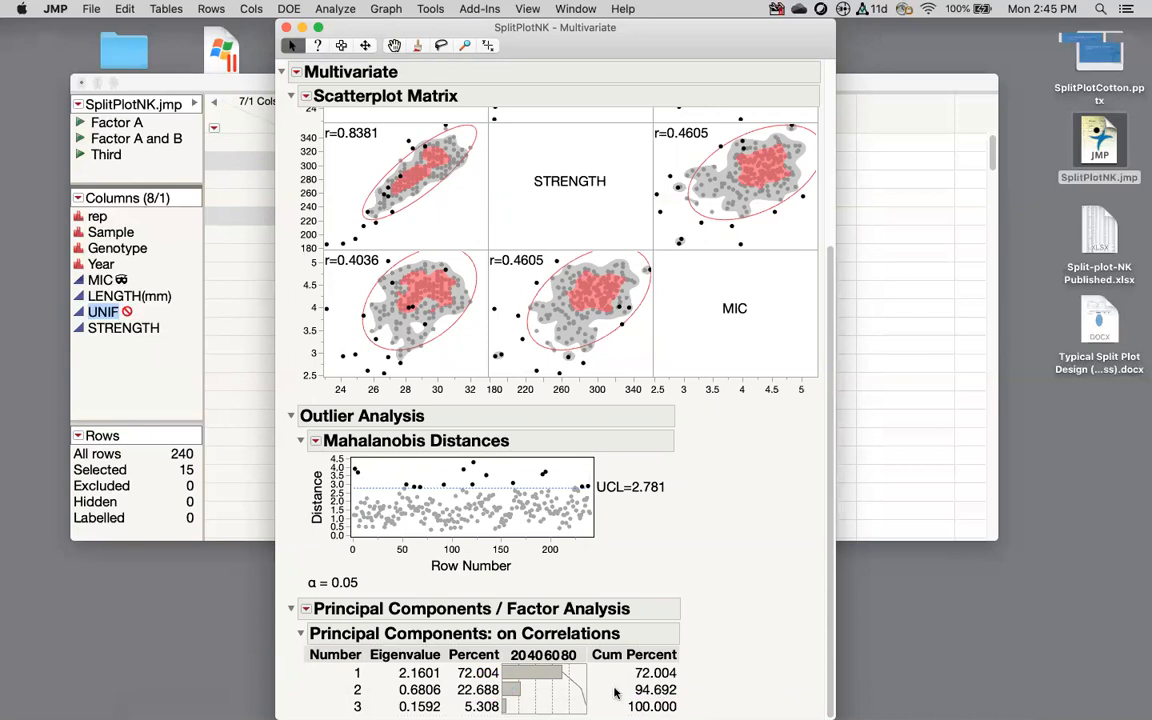
Step: Save 2 principal components to the table as Prin1 and Prin2 columns
left_click(305, 608)
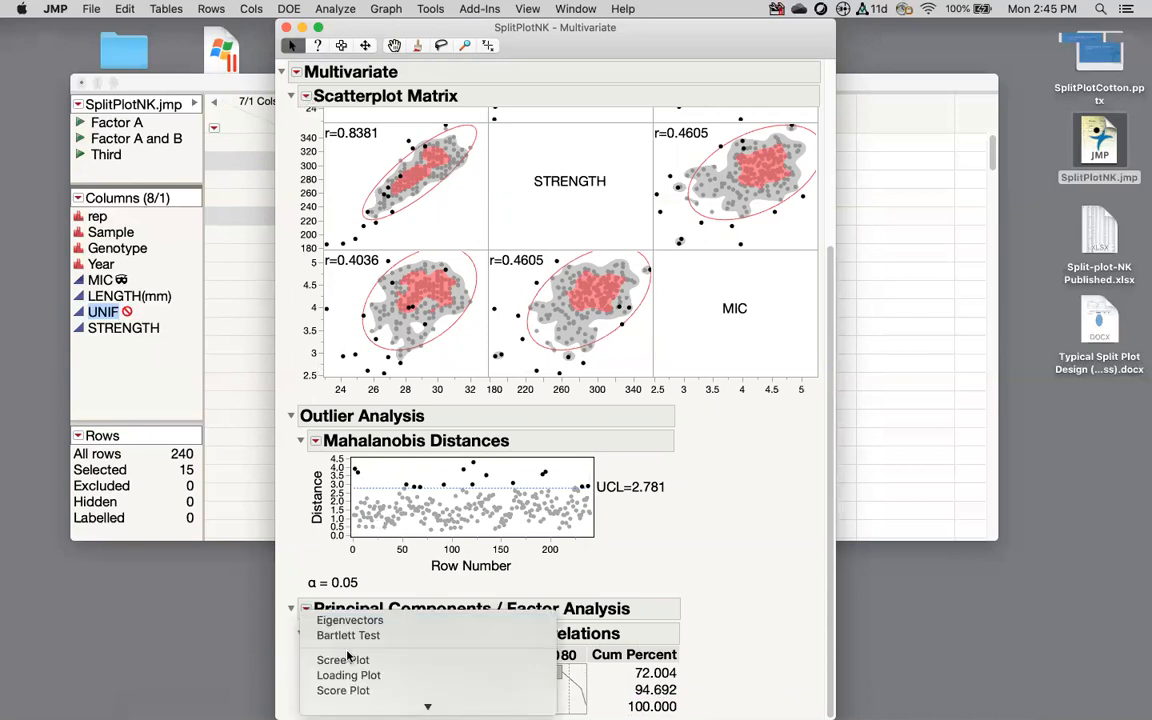
mouse_move(347, 713)
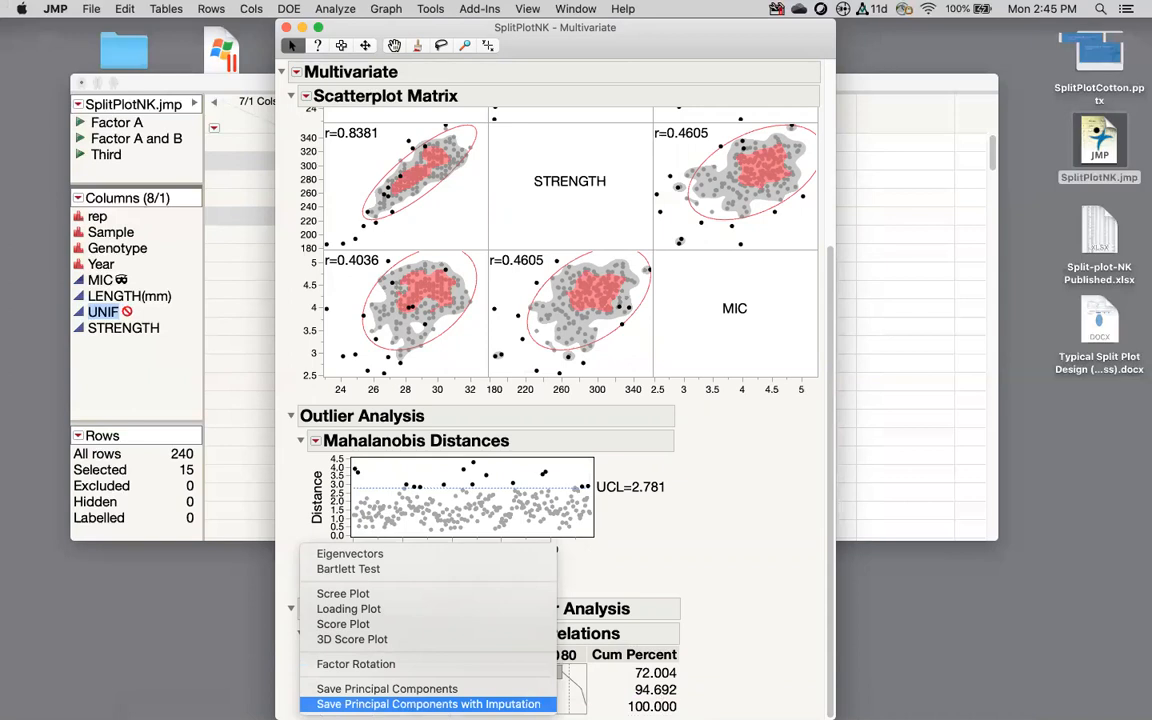
left_click(423, 692)
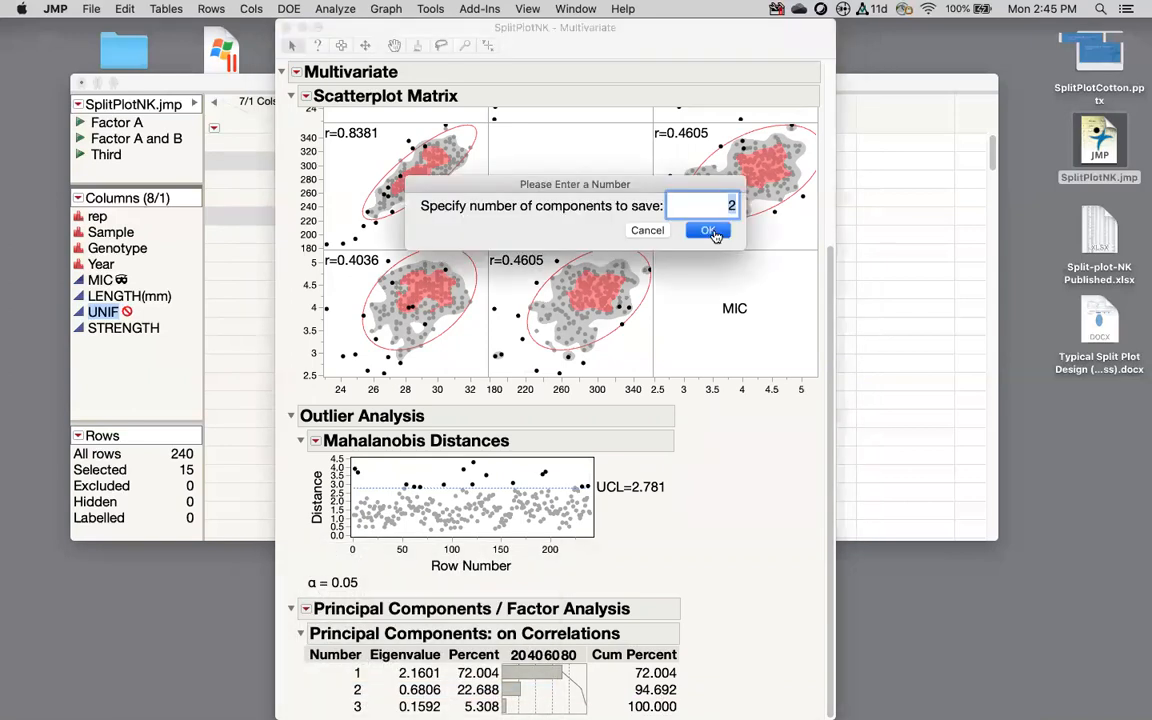
left_click(709, 231)
left_click(837, 158)
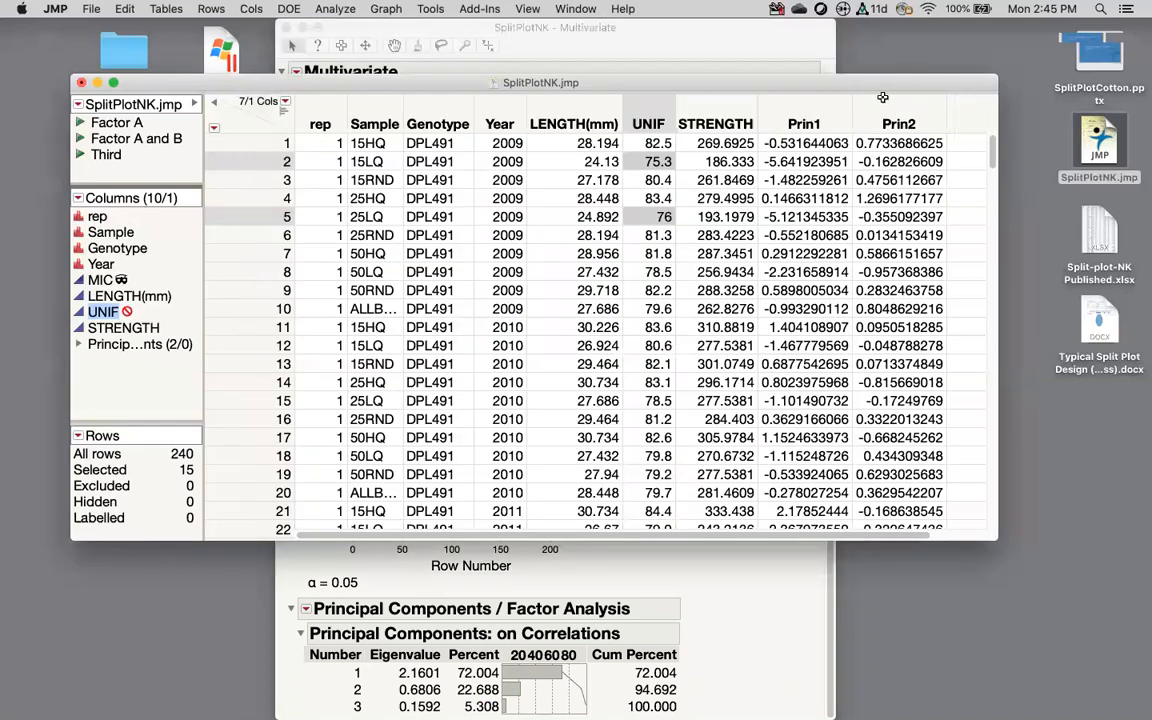
left_click_drag(883, 97, 800, 103)
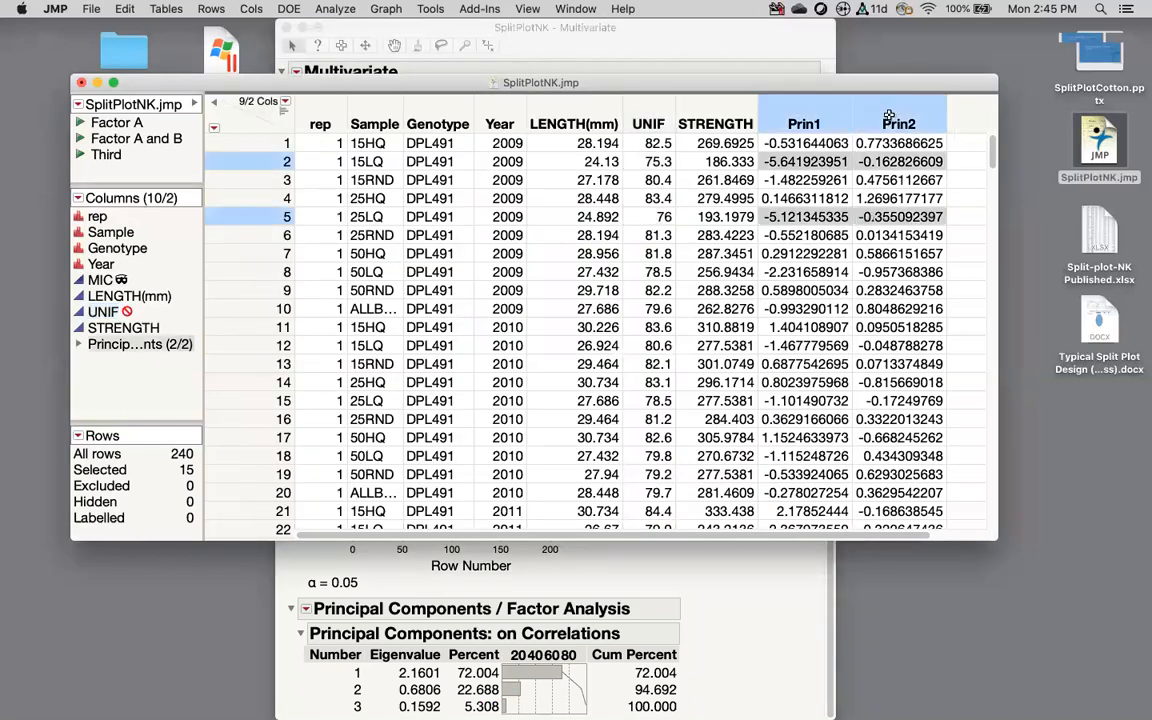
left_click(385, 9)
left_click(413, 28)
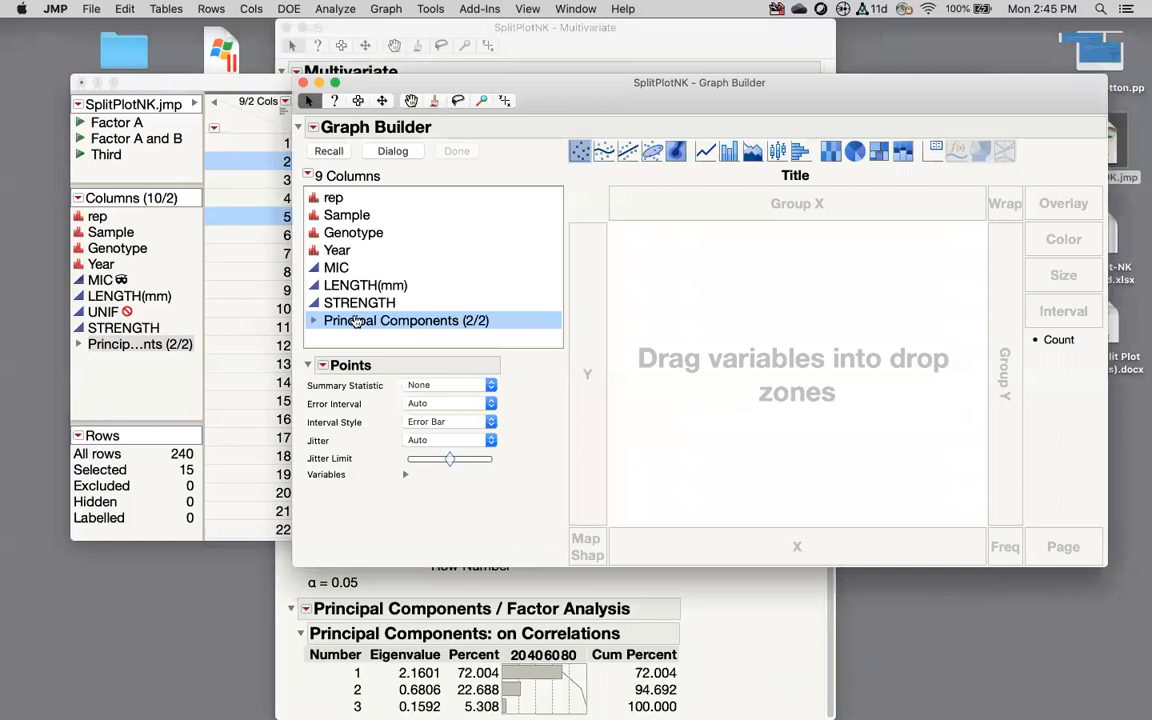
left_click_drag(335, 302, 587, 430)
left_click(340, 320)
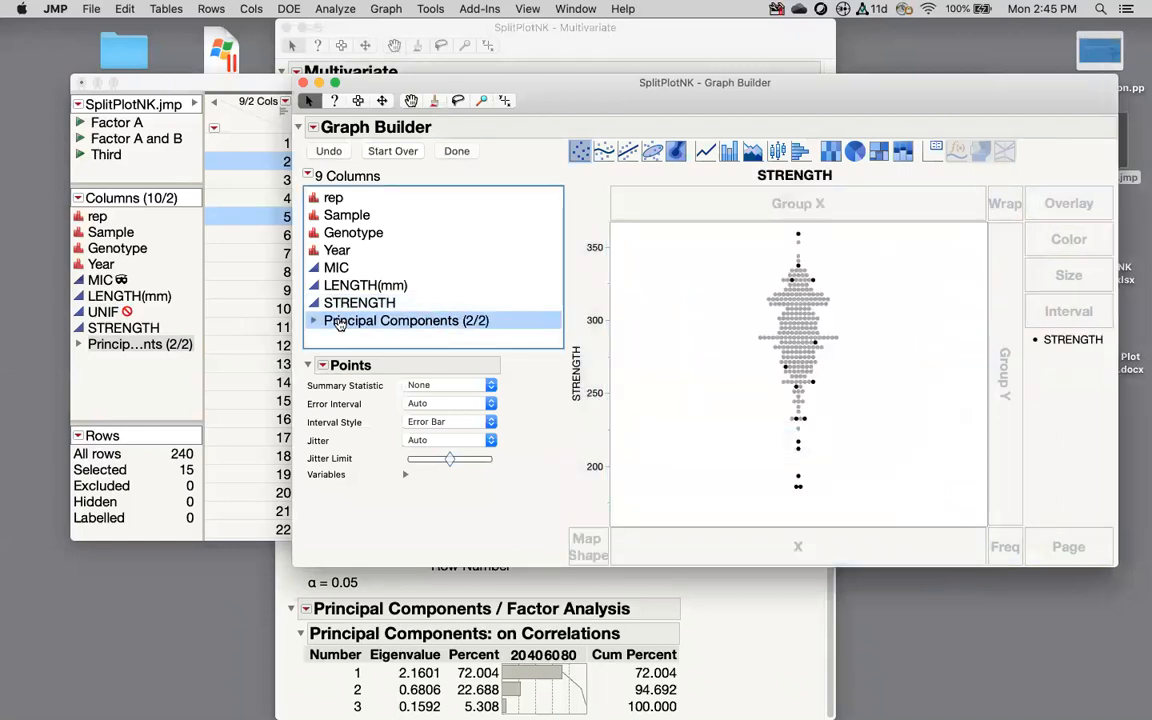
left_click(313, 320)
left_click_drag(342, 338, 792, 554)
left_click(738, 430)
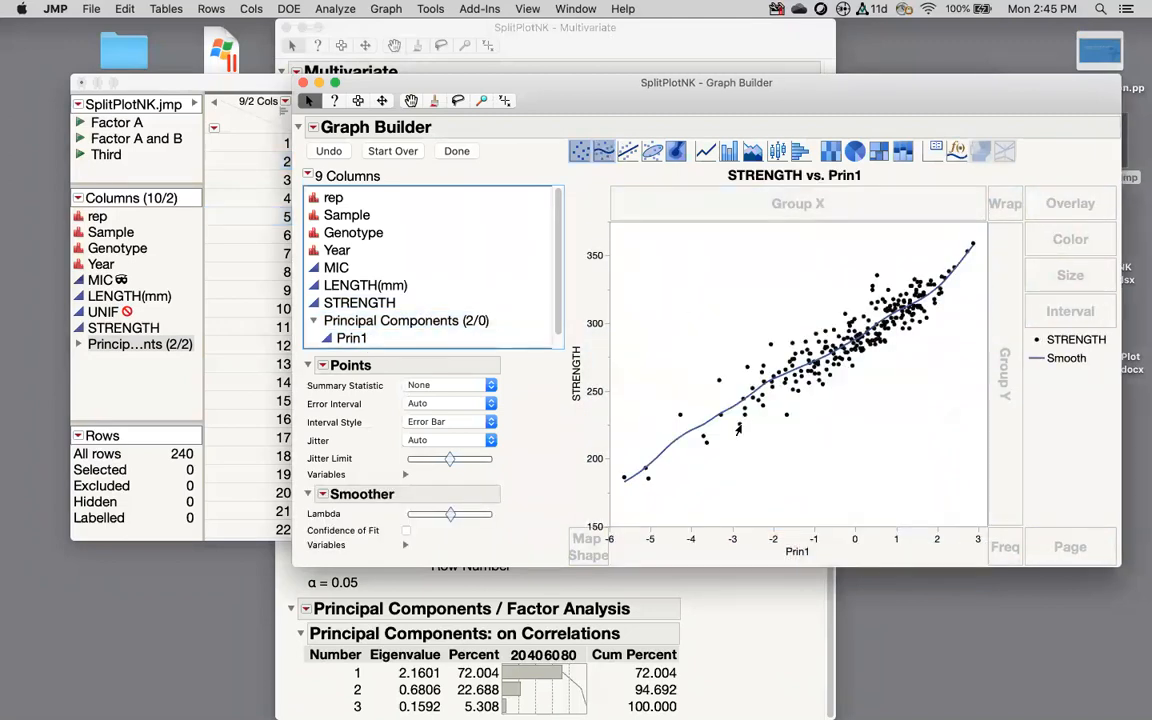
scroll(412, 283, "down", 1)
left_click(352, 338)
left_click_drag(352, 338, 974, 543)
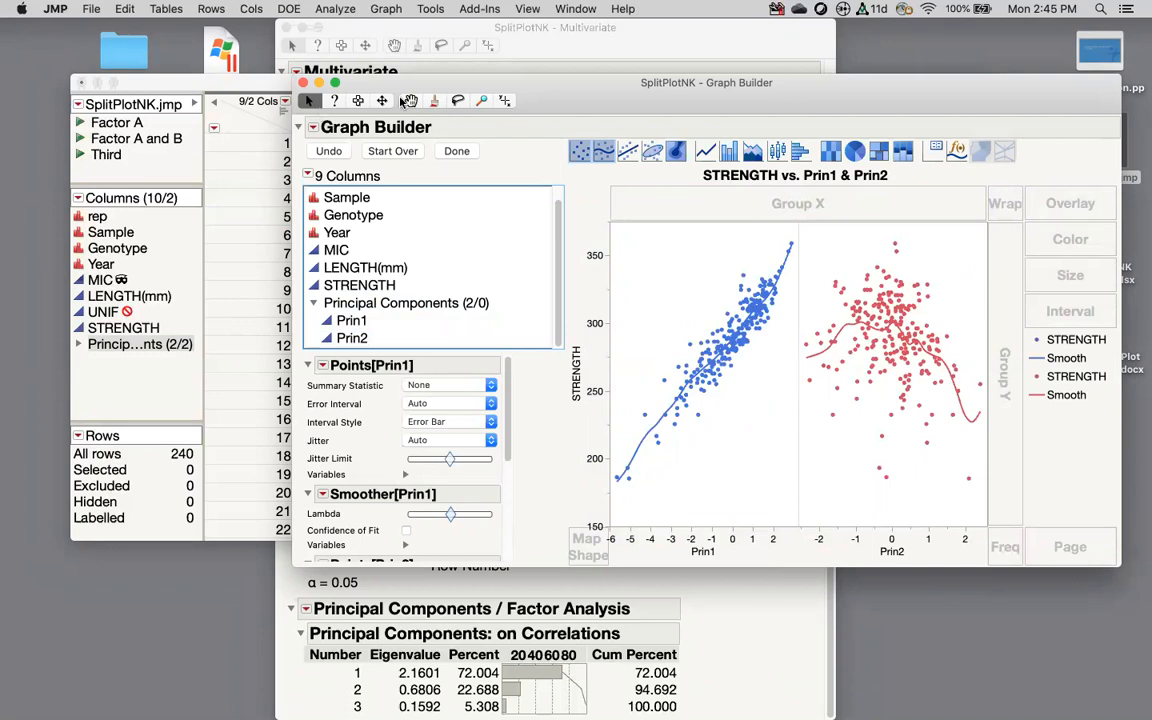
left_click(303, 86)
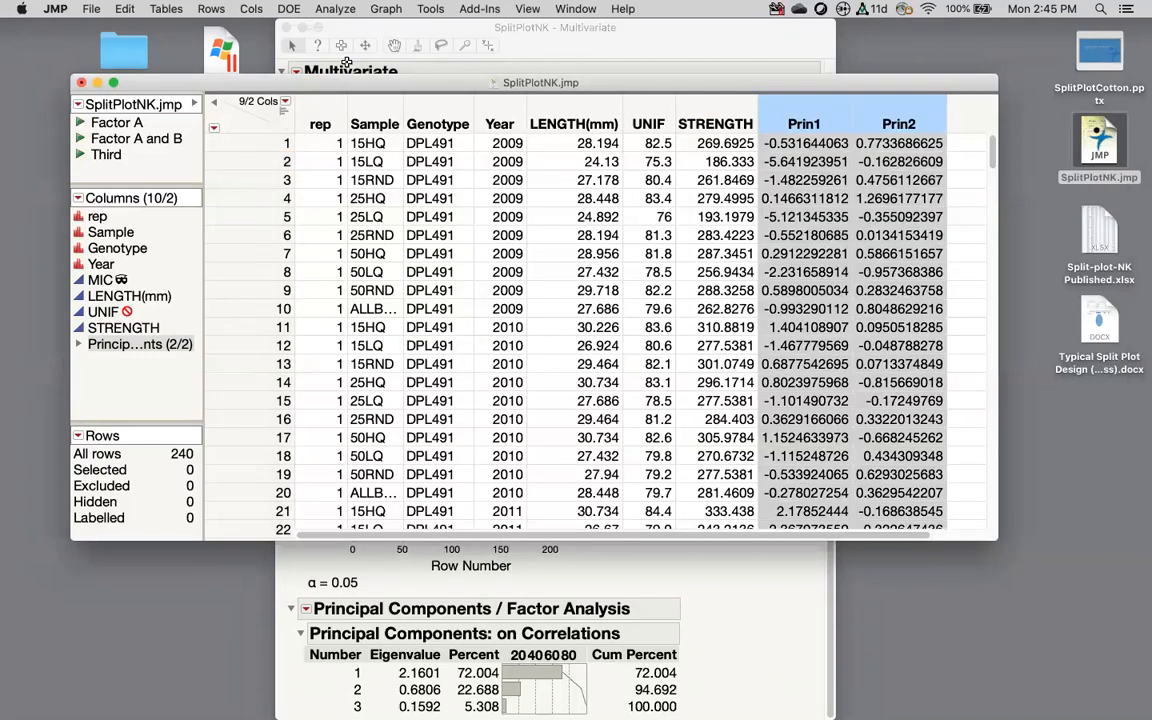
Step: Return to the Multivariate report and launch a new Principal Components analysis
left_click(722, 596)
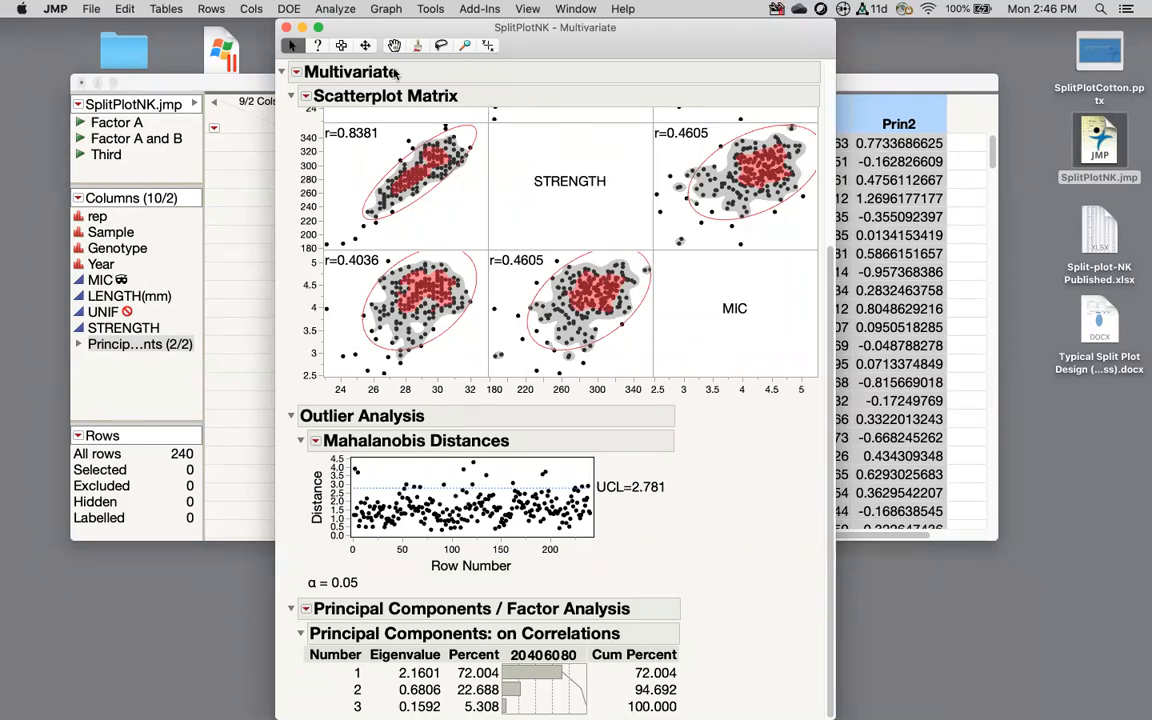
left_click(335, 9)
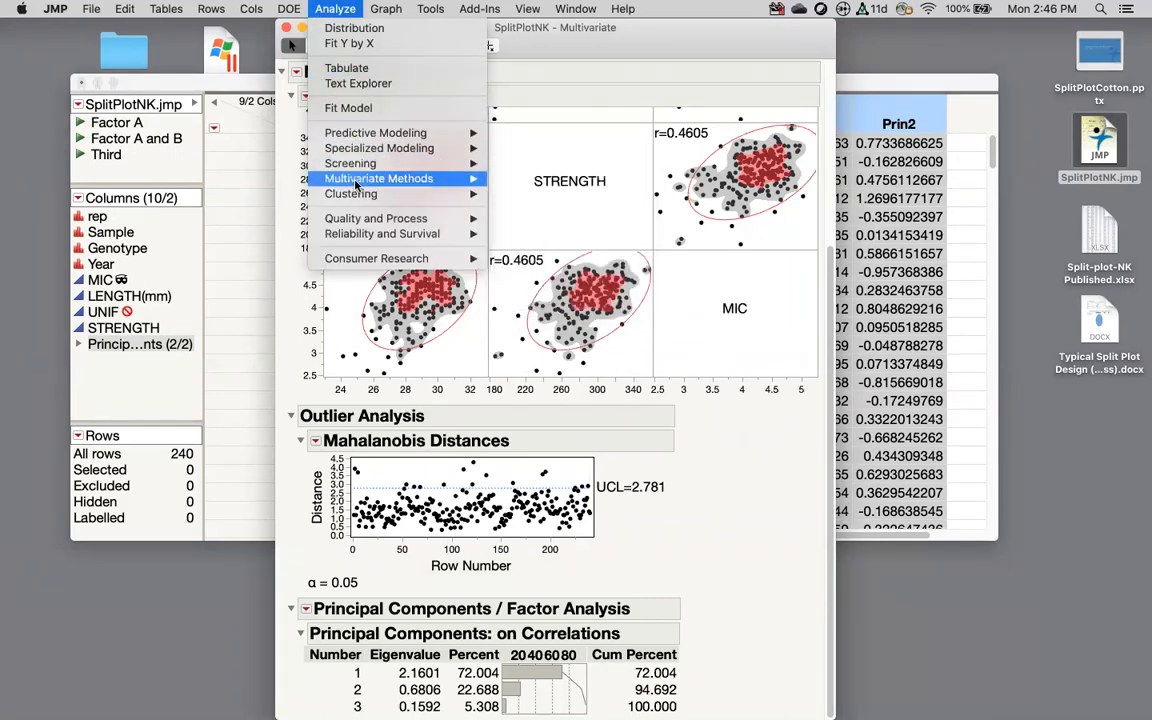
mouse_move(358, 176)
left_click(531, 195)
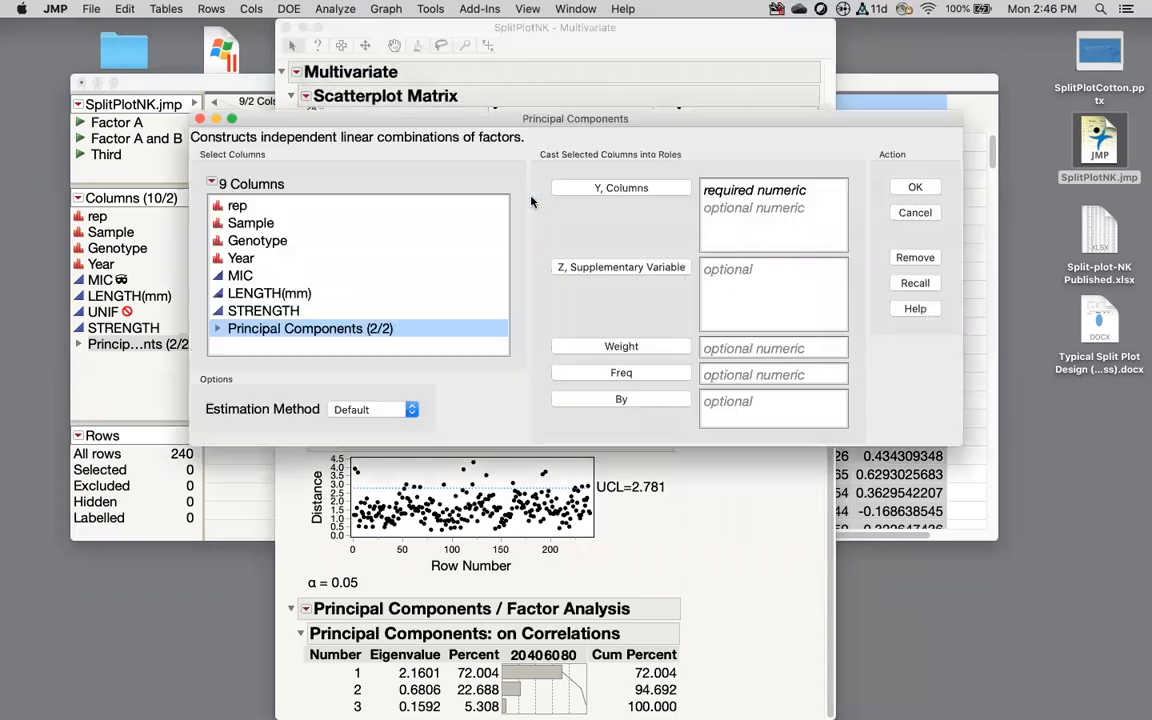
Step: Review the Estimation Method choices, keep Default, close the launch window, and open Help
left_click(338, 409)
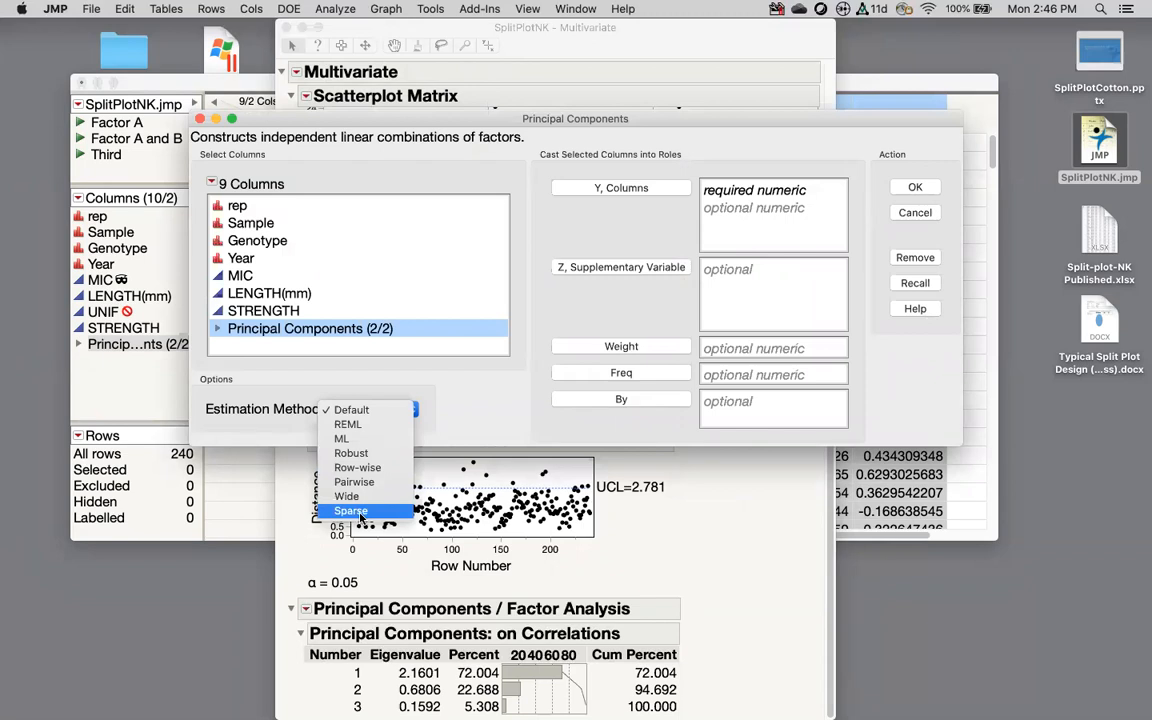
left_click(200, 119)
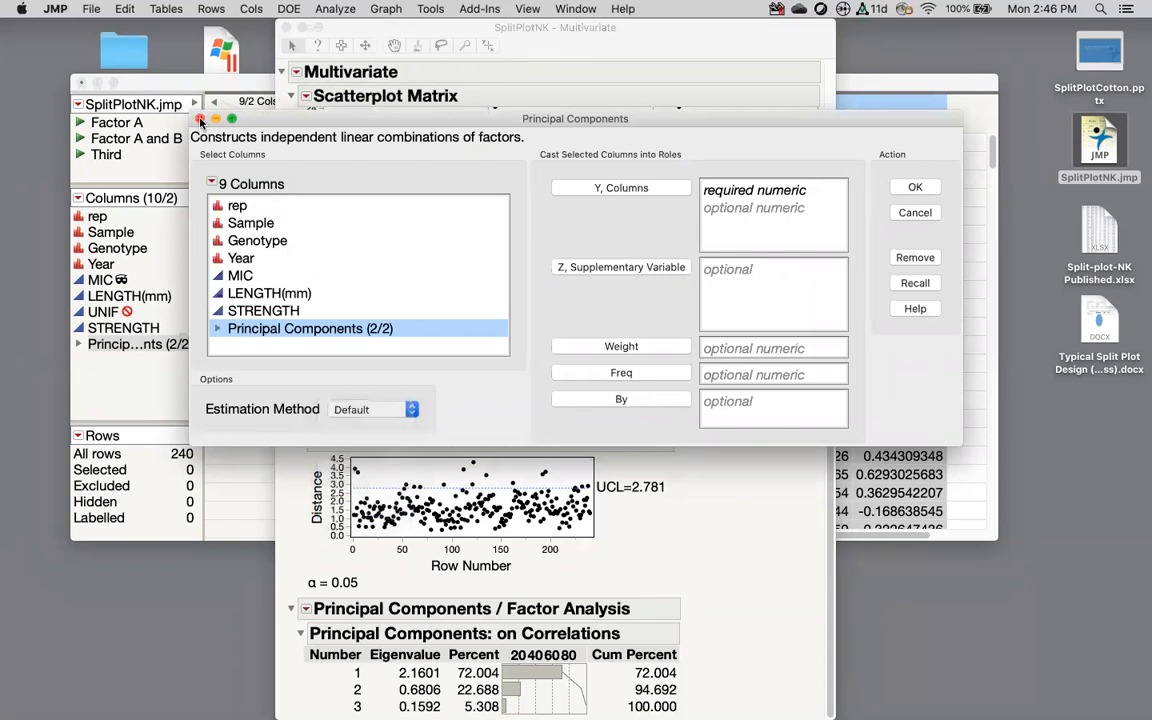
left_click(200, 119)
left_click(622, 9)
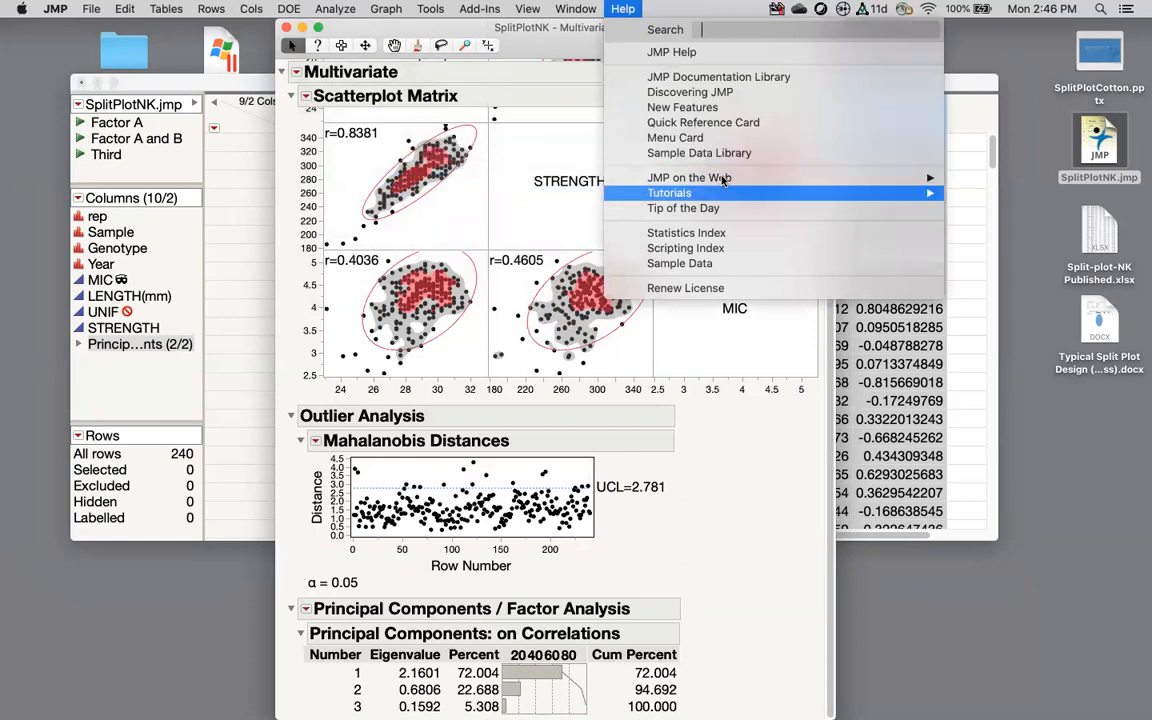
Step: From the Sample Data Index's Multivariate Analysis list, open AdverseR Split.jmp (76 patient rows)
left_click(690, 264)
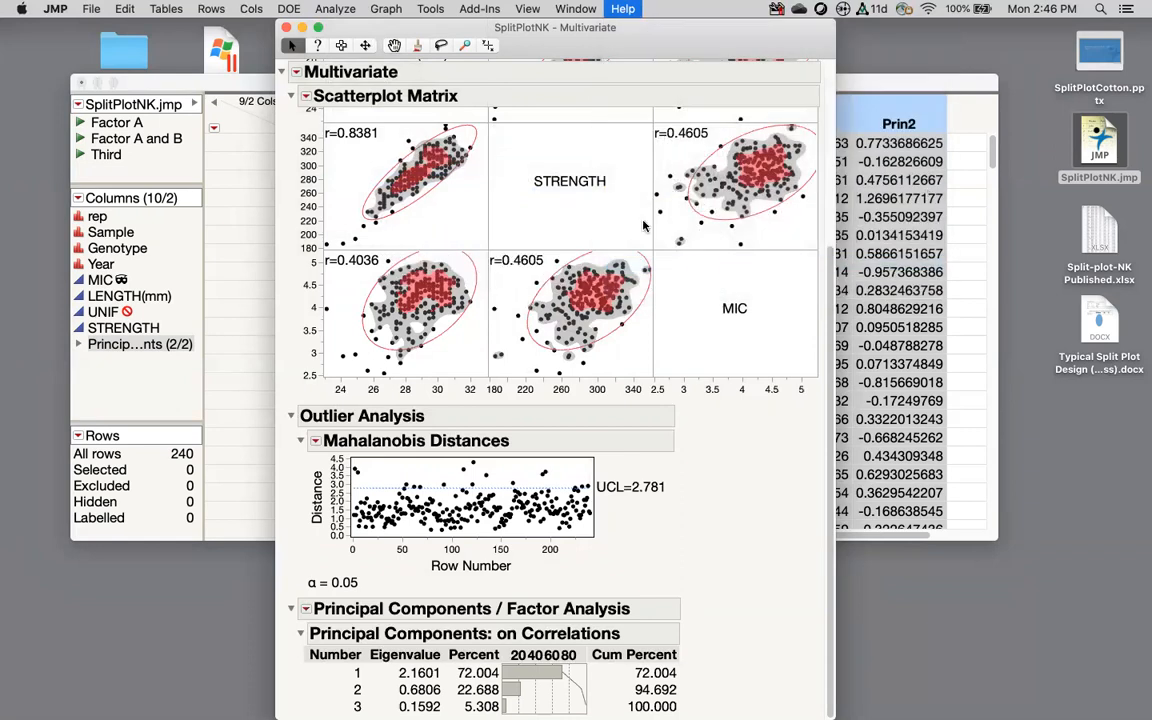
scroll(434, 241, "down", 3)
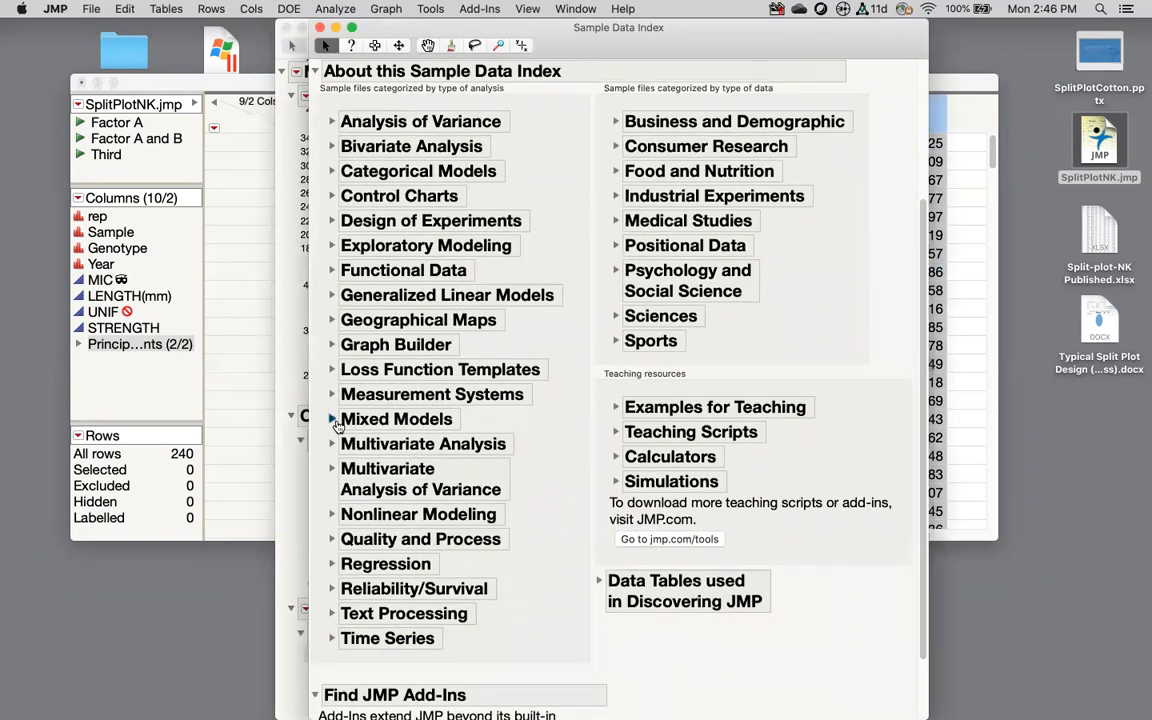
left_click(333, 444)
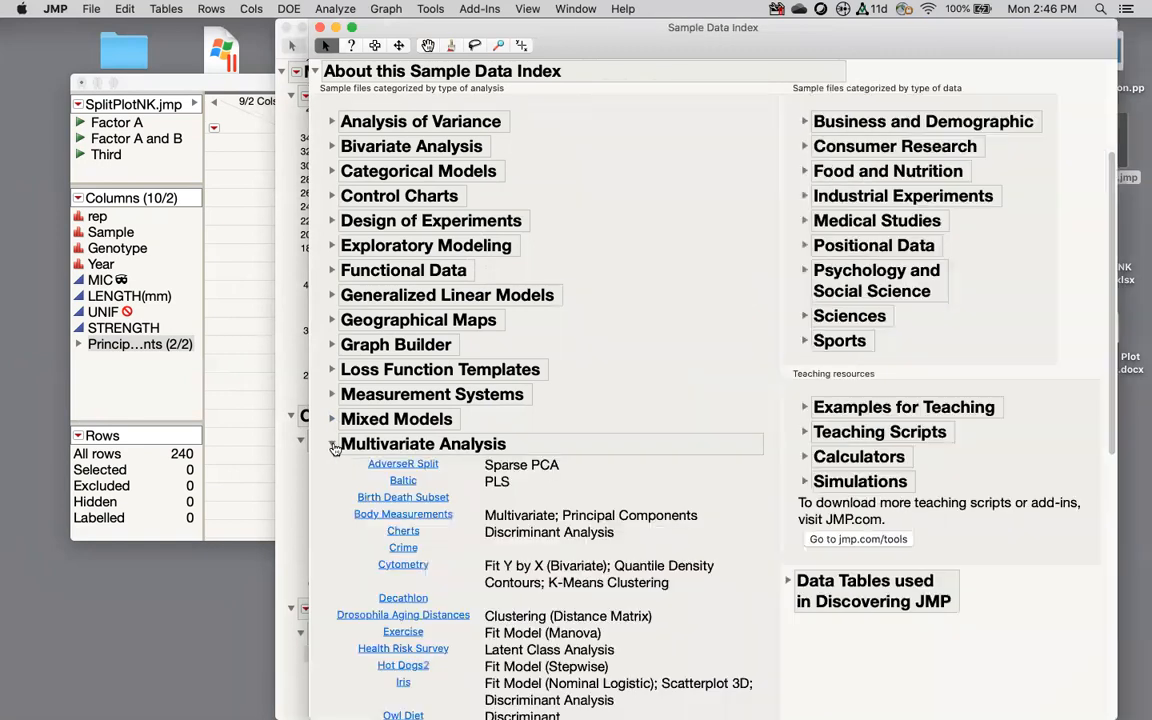
scroll(338, 447, "down", 5)
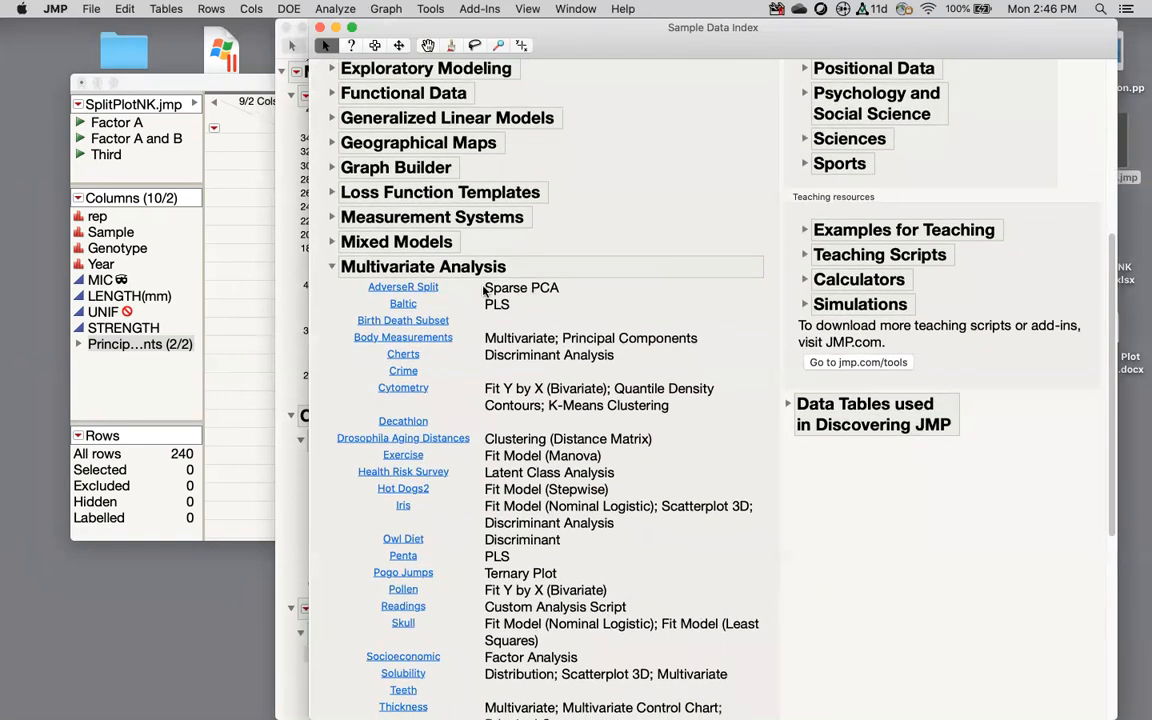
mouse_move(577, 296)
left_mouse_down()
mouse_move(530, 264)
mouse_move(555, 305)
mouse_move(565, 283)
left_mouse_up()
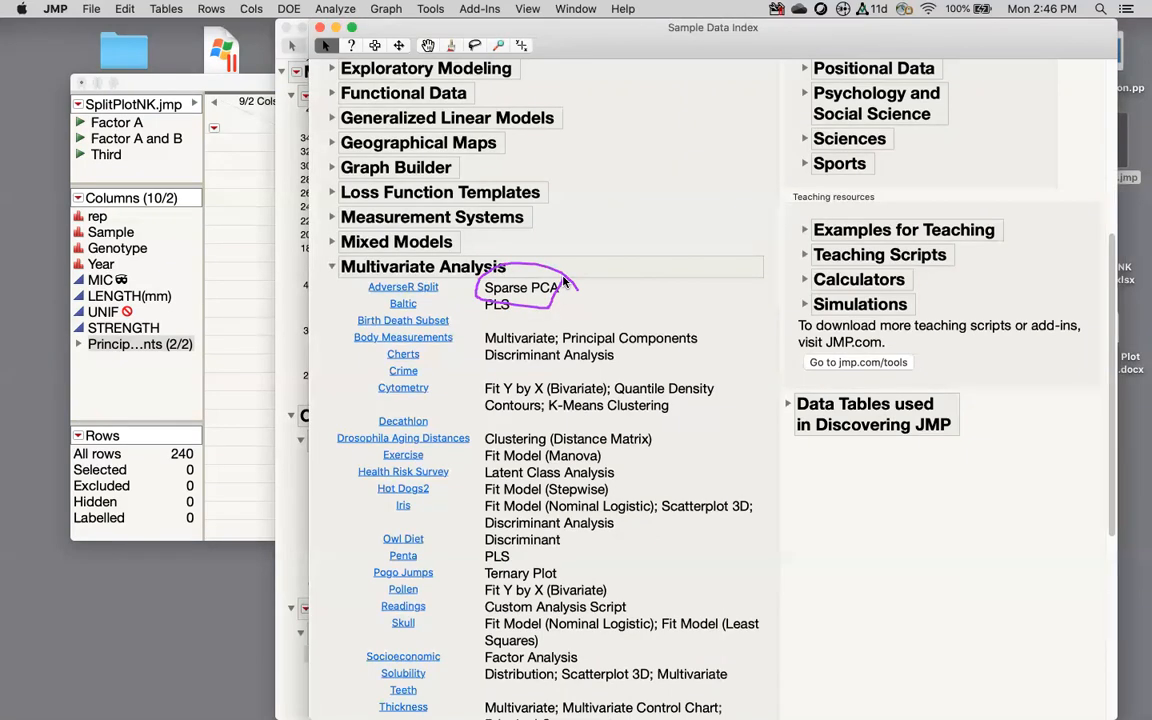
left_click(430, 289)
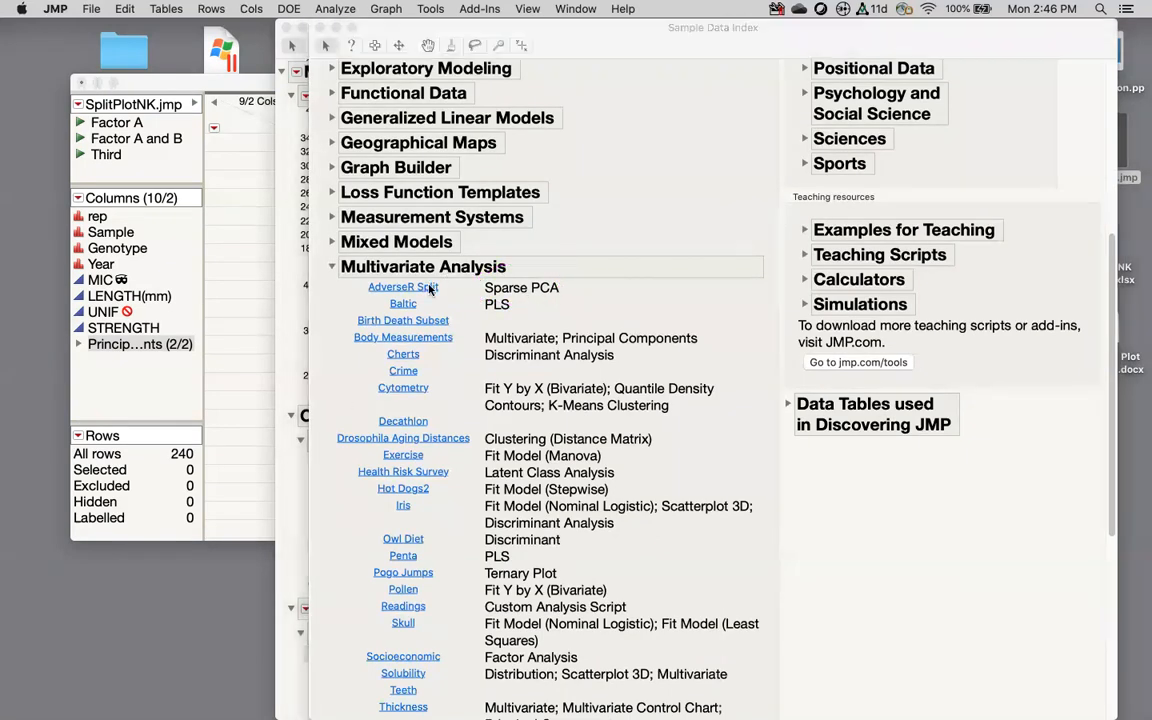
left_click(629, 177)
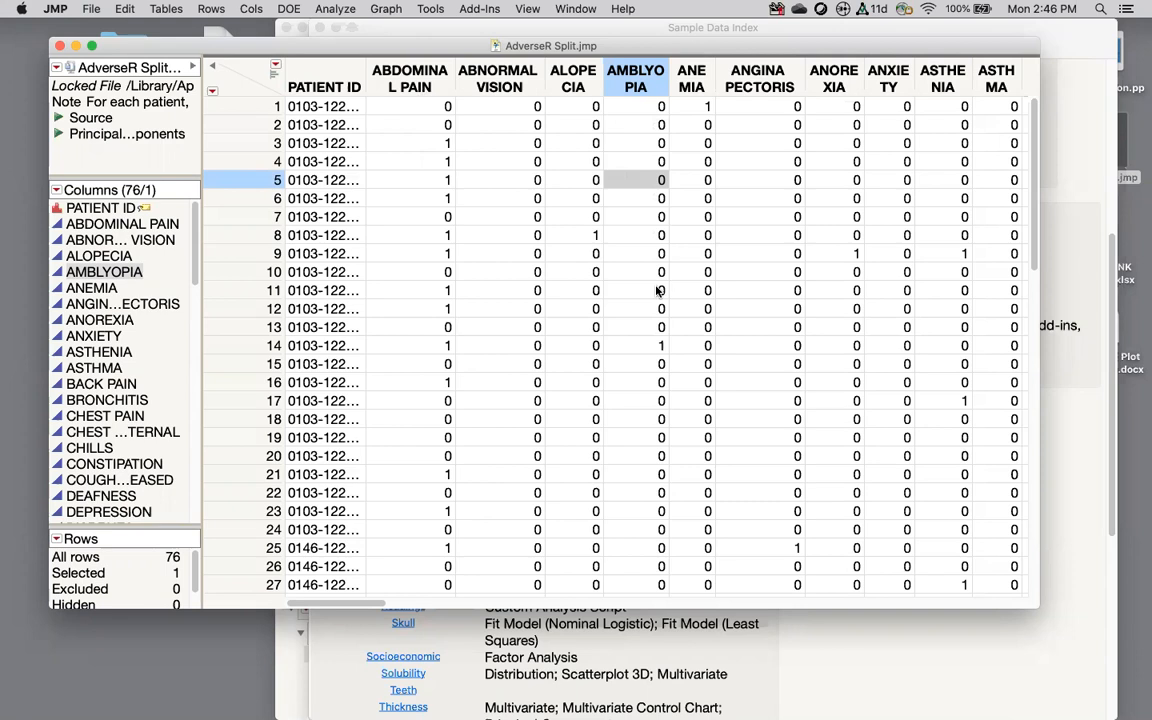
Step: Launch Principal Components and set its Estimation Method to Sparse
left_click_drag(640, 107, 677, 330)
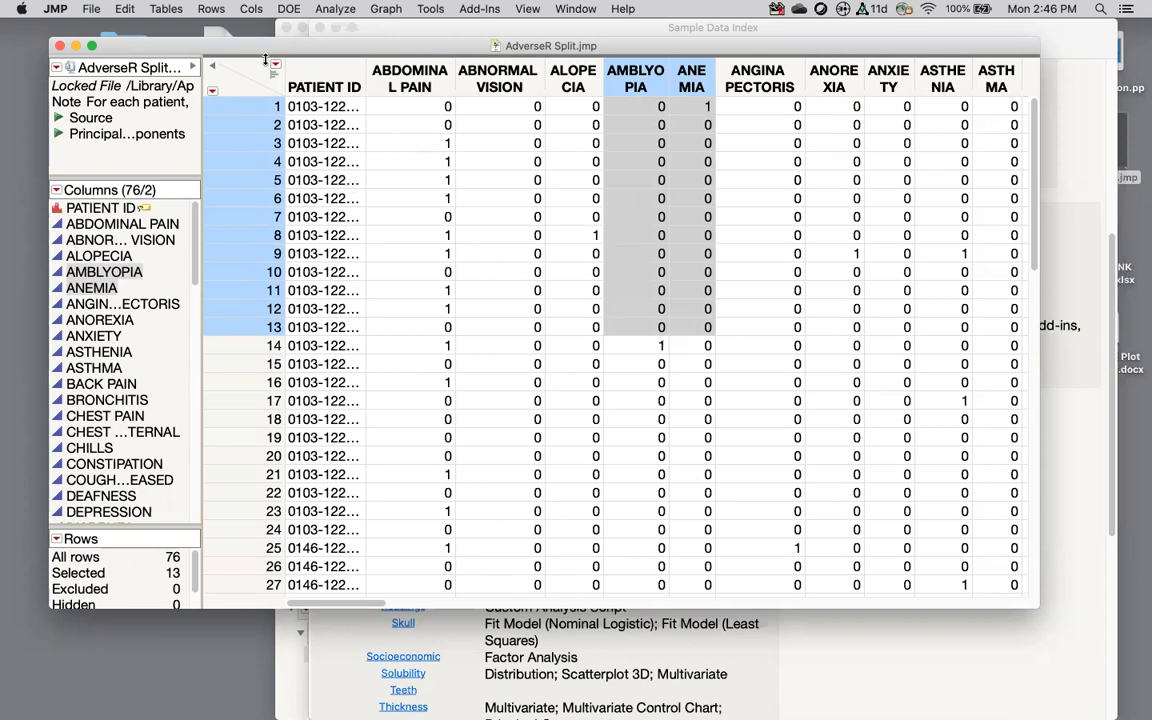
left_click(318, 9)
mouse_move(385, 178)
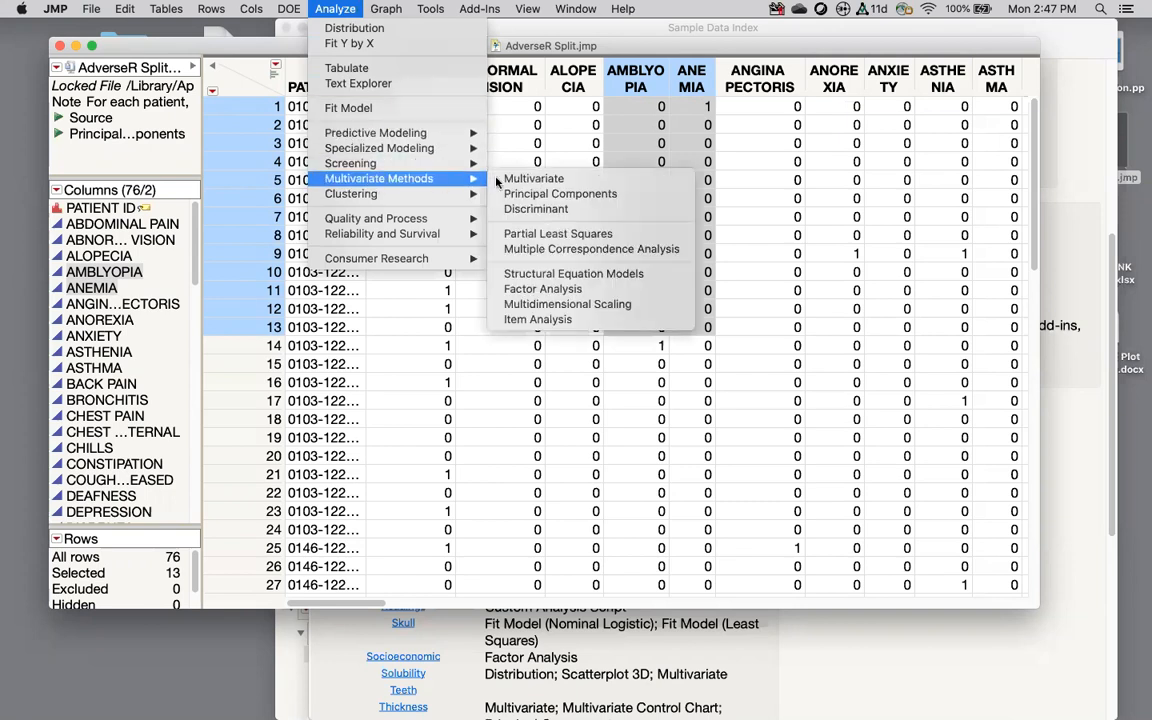
left_click(531, 194)
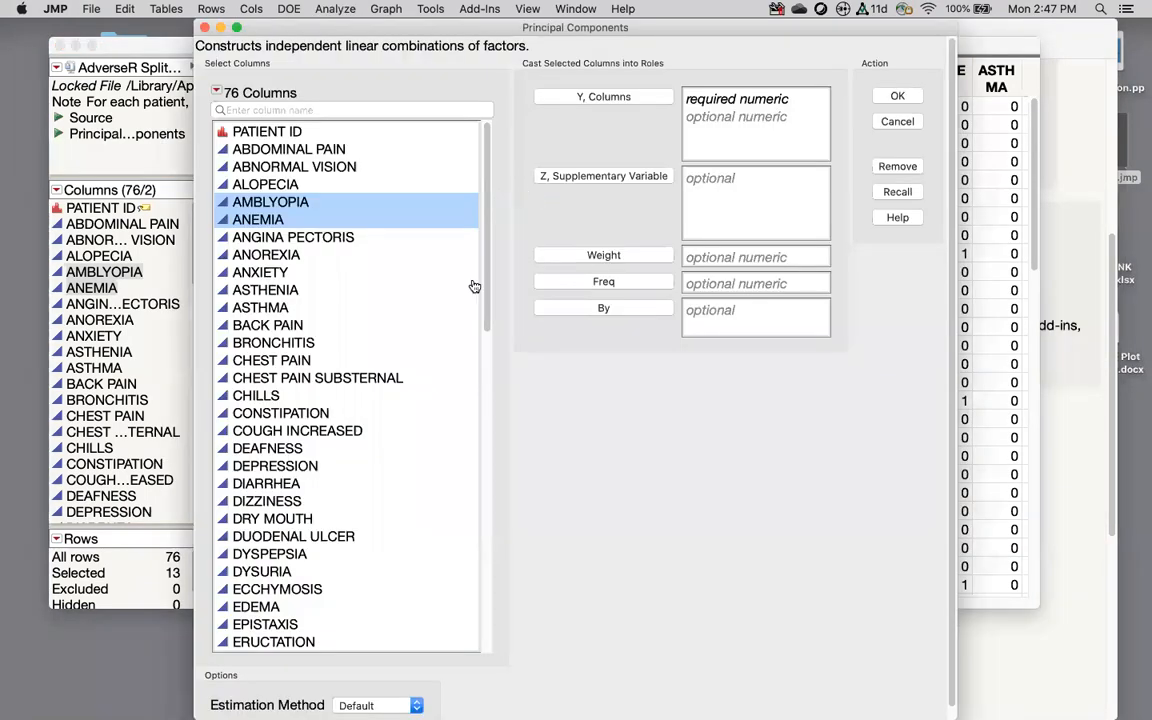
scroll(525, 657, "down", 1)
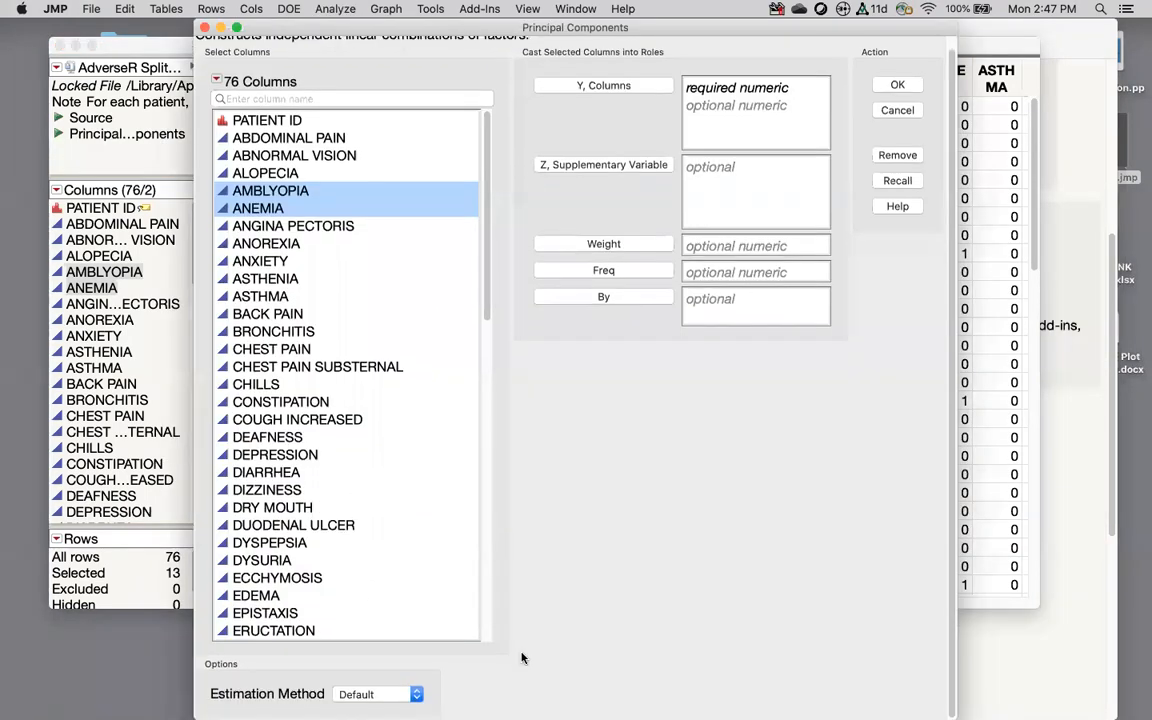
left_click(397, 703)
left_click(395, 670)
Step: Assign ABDOMINAL PAIN through VOMITING as Y, Columns and run the sparse analysis
scroll(813, 517, "down", 2)
mouse_move(437, 686)
left_mouse_down()
mouse_move(379, 708)
mouse_move(428, 671)
left_mouse_up()
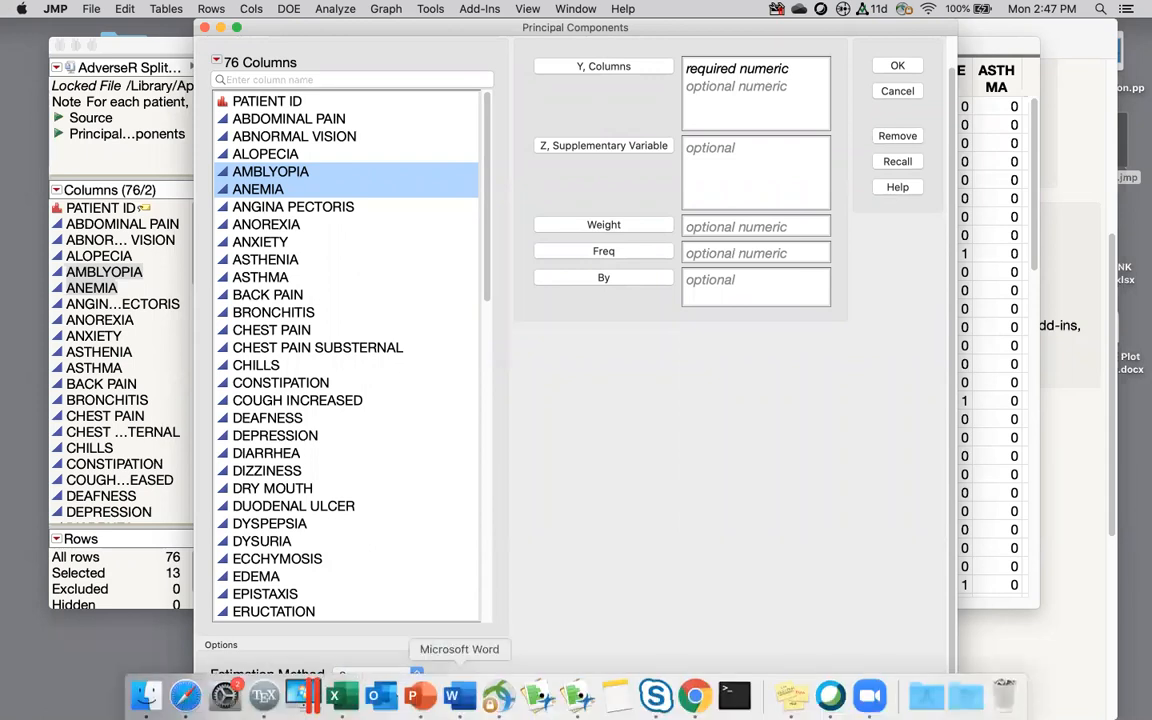
left_click(303, 116)
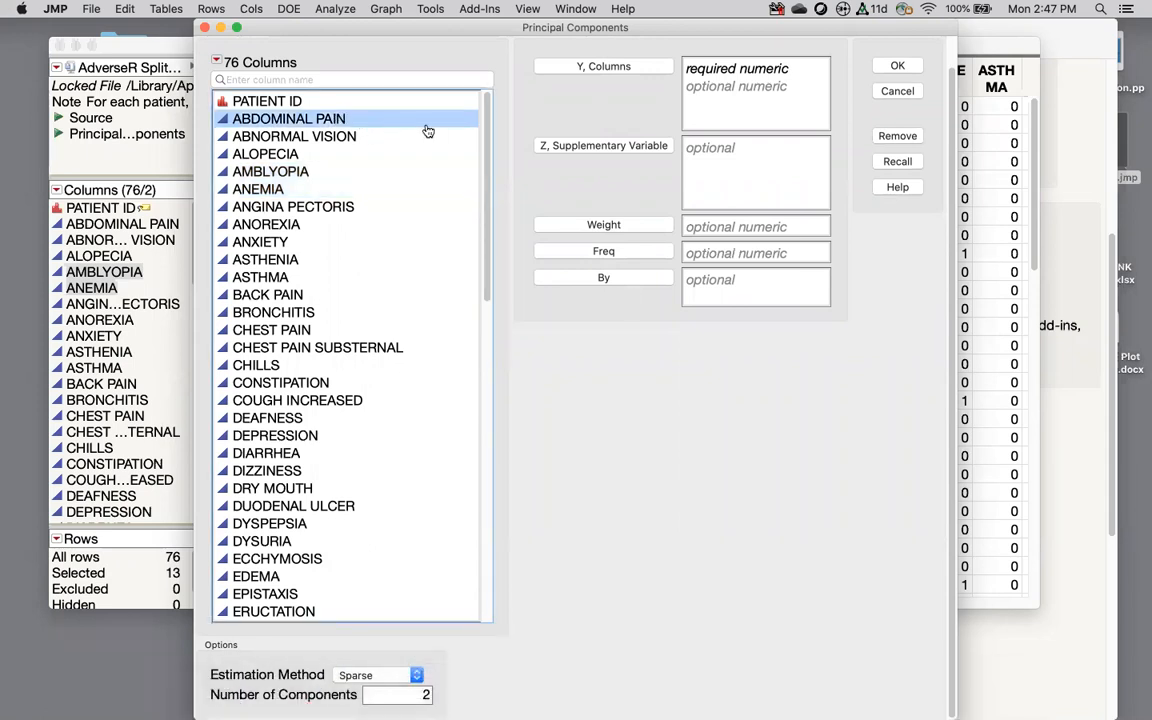
left_click_drag(486, 143, 458, 535)
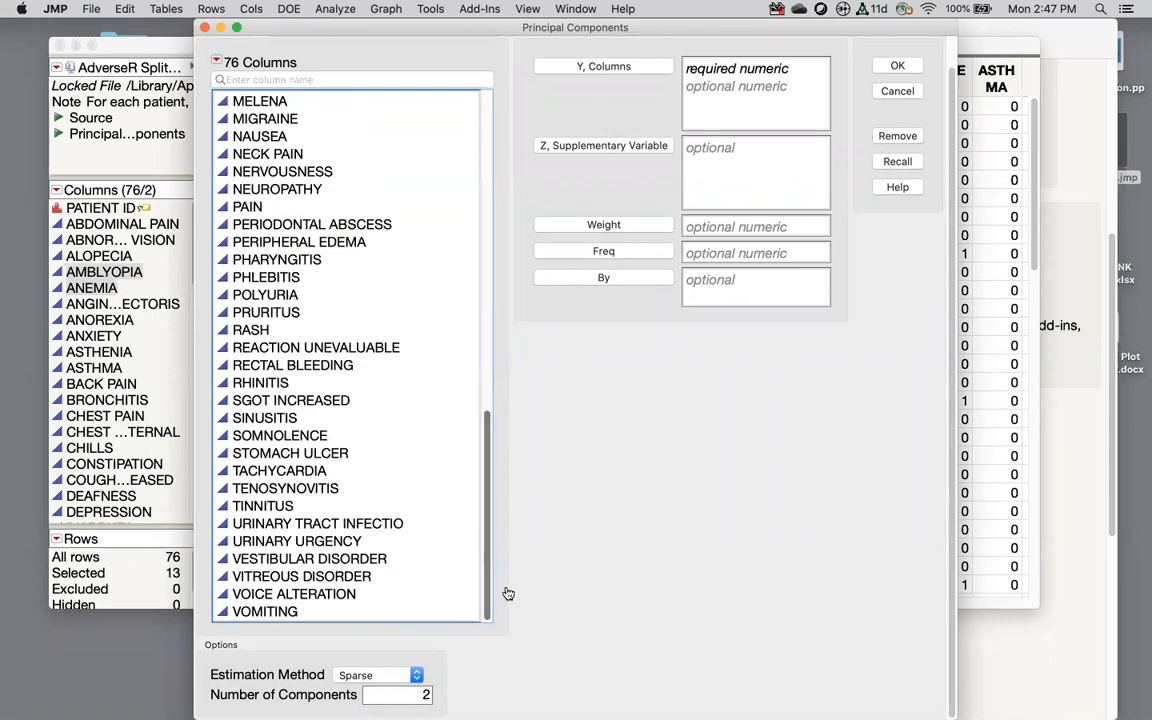
left_click(328, 612, "shift")
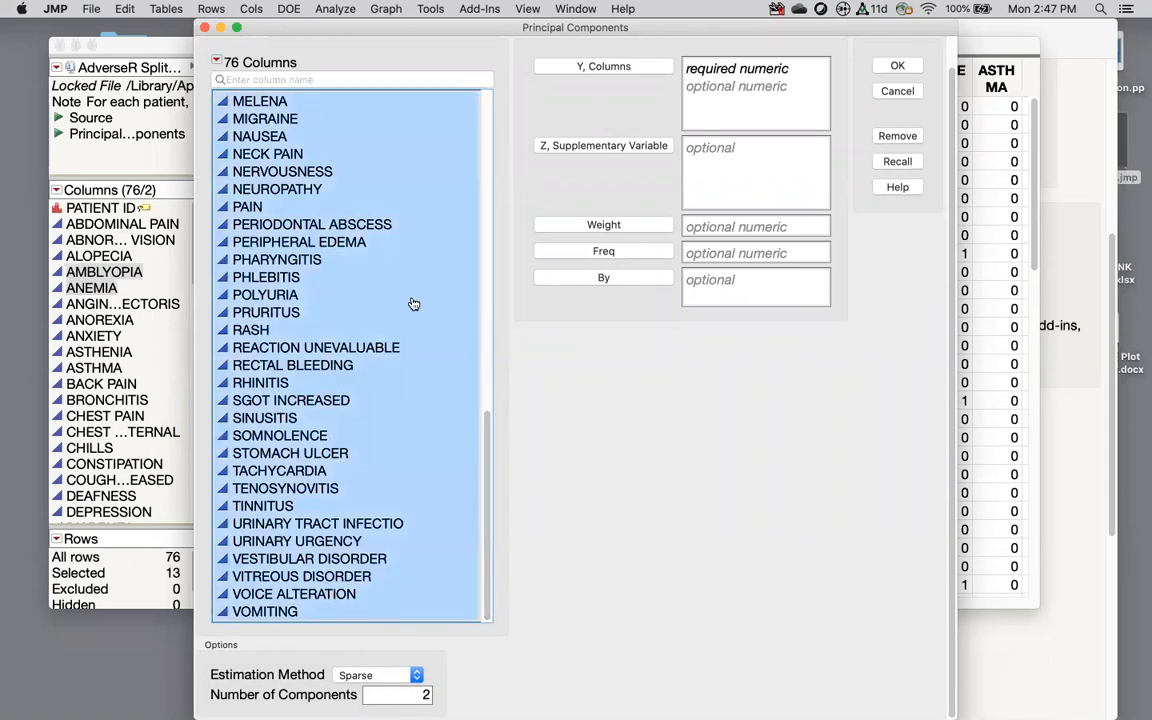
left_click(561, 66)
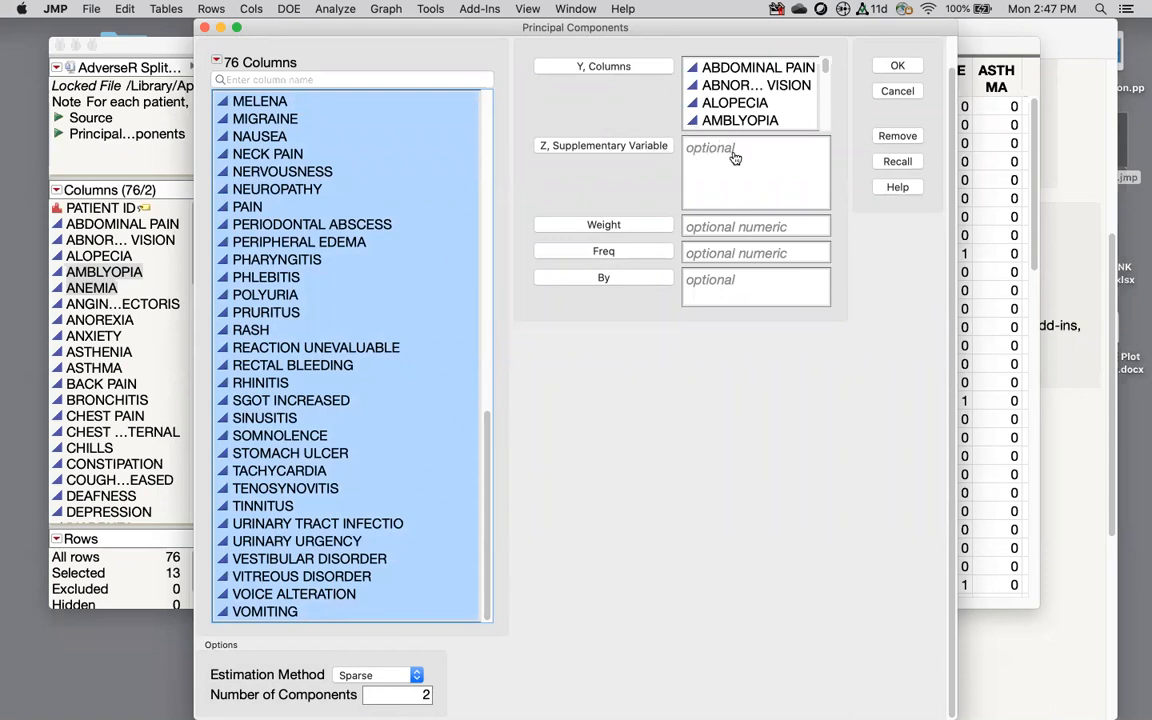
left_click(898, 66)
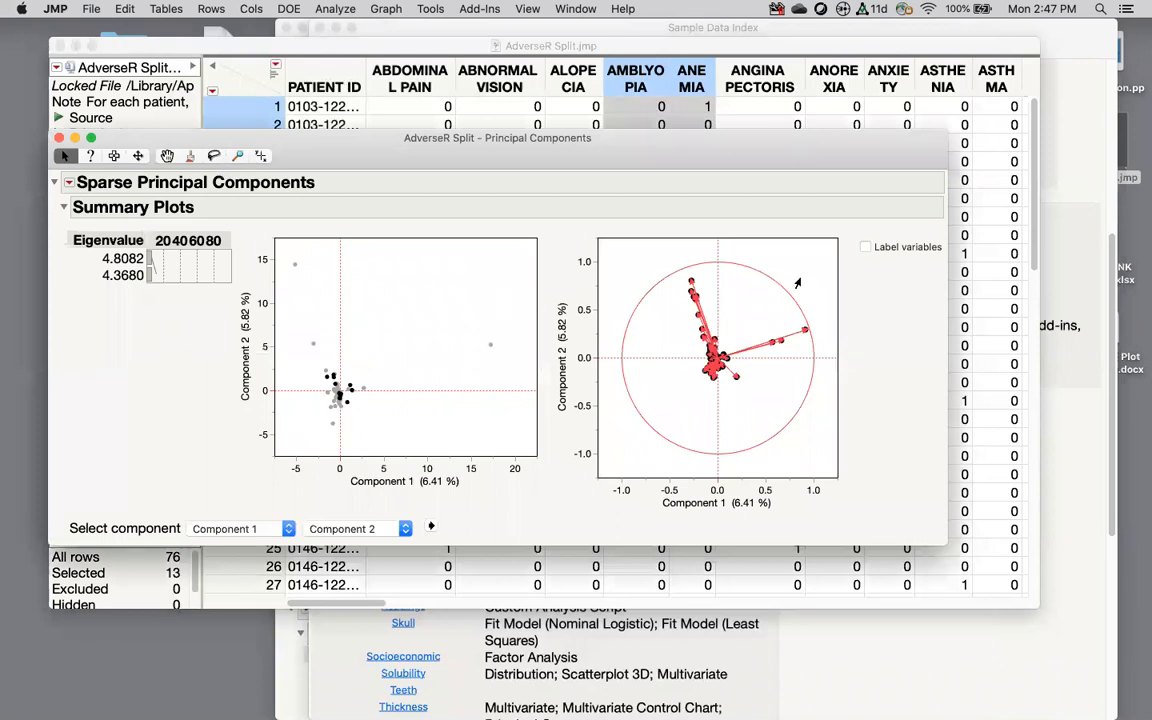
Step: Check labels of outlying score and loading plot points, then open the report's red-triangle options
mouse_move(802, 335)
mouse_move(697, 317)
mouse_move(487, 348)
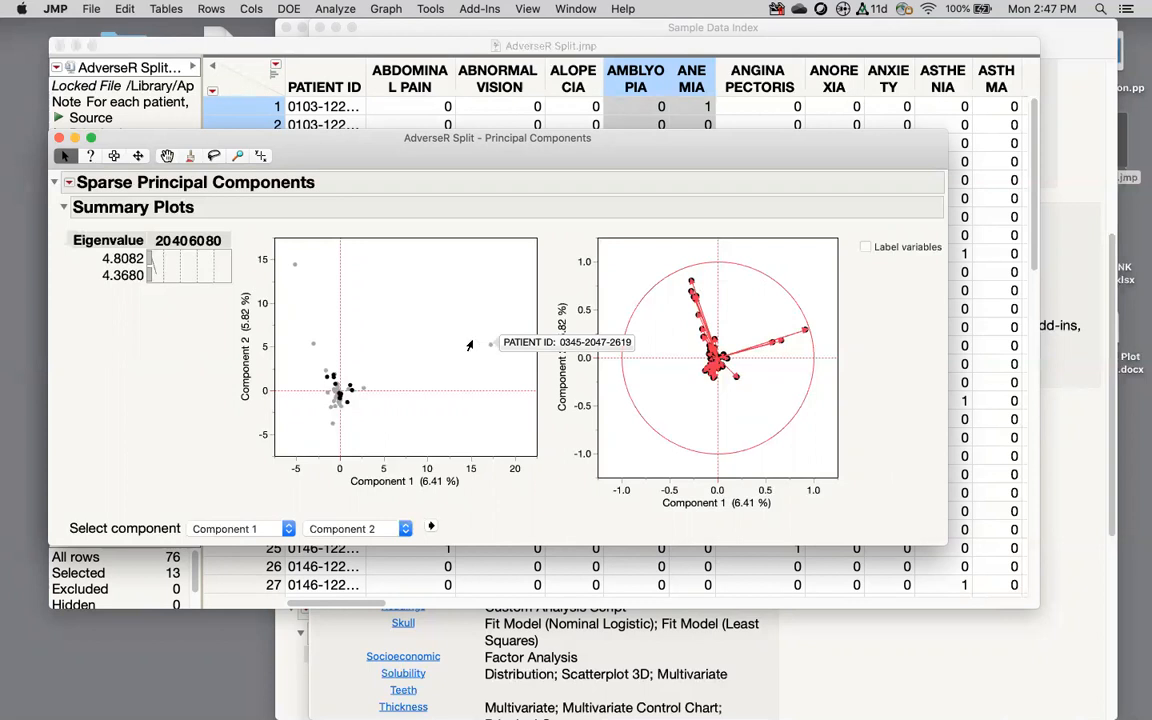
mouse_move(291, 268)
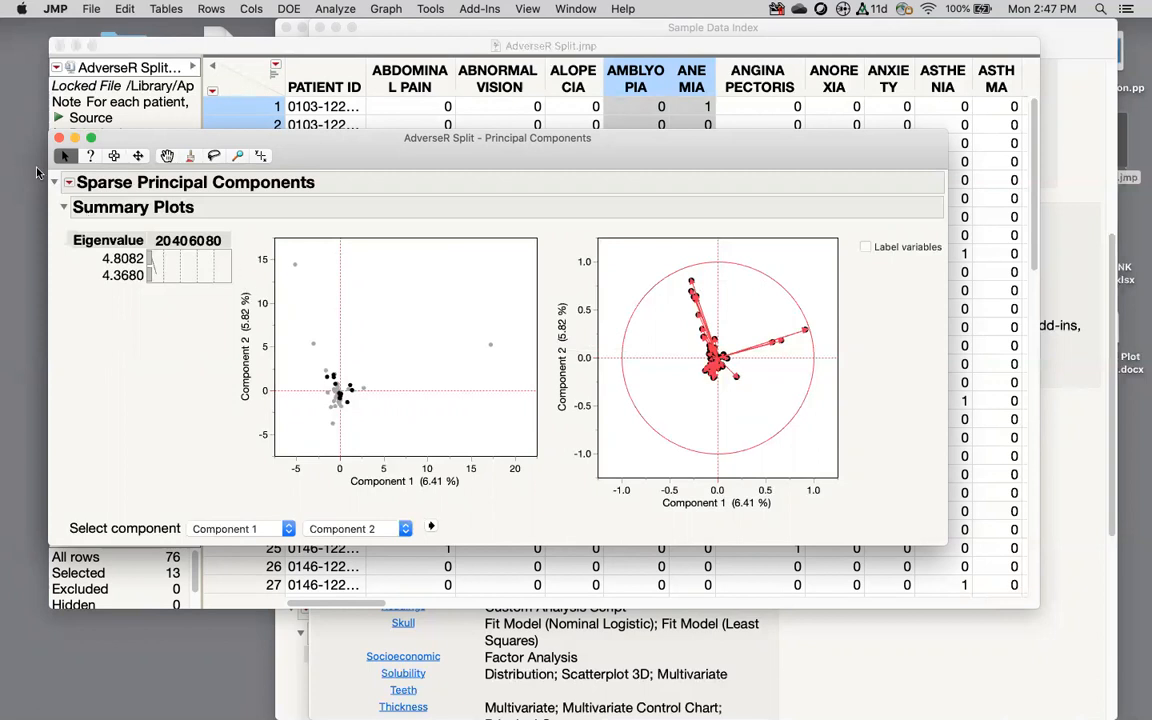
left_click(69, 182)
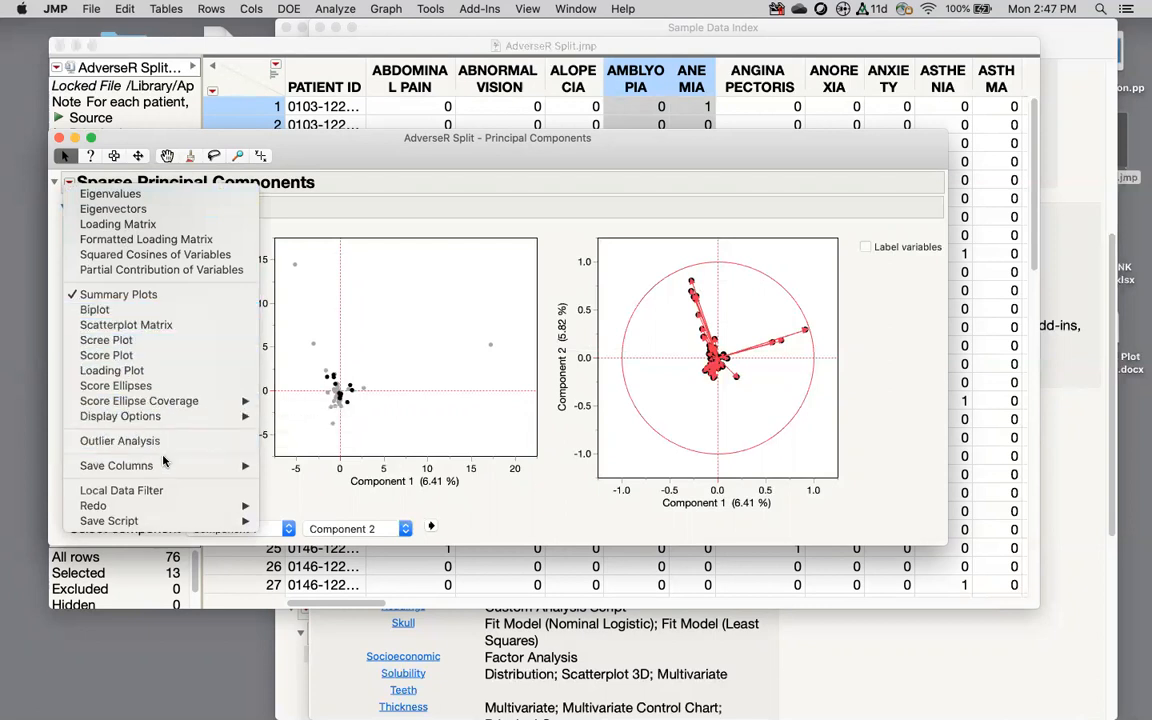
Step: Dismiss the report options list and turn on the ? help tool for report items
mouse_move(164, 468)
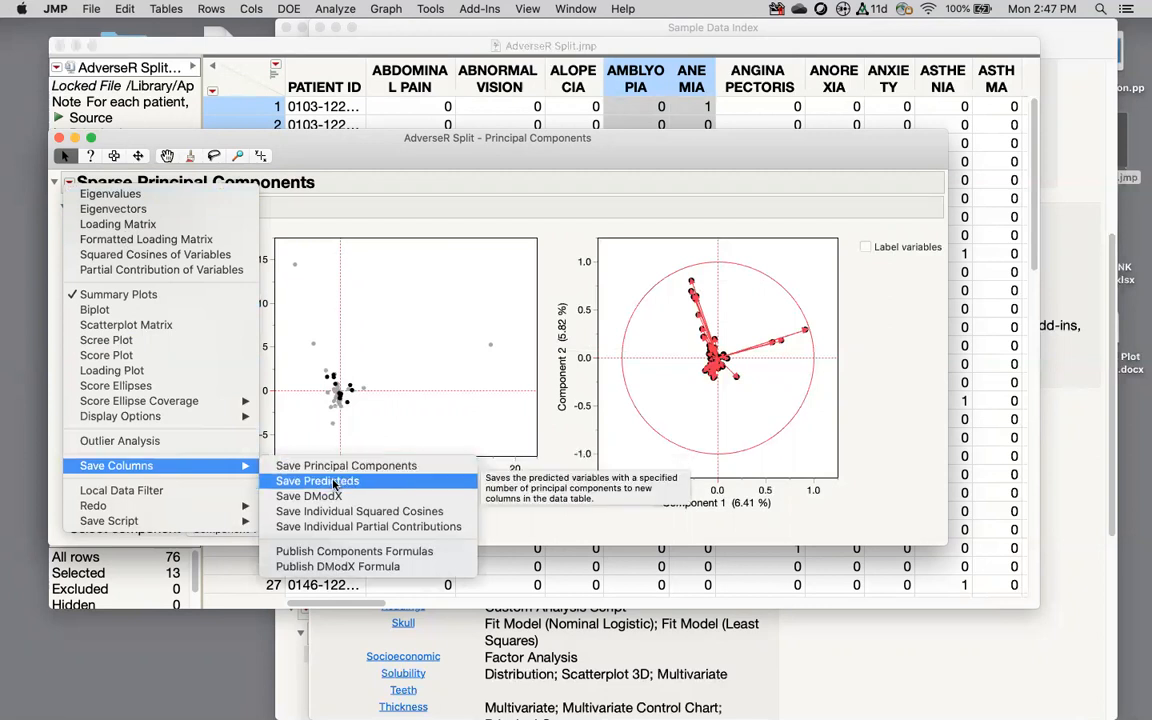
left_click(445, 160)
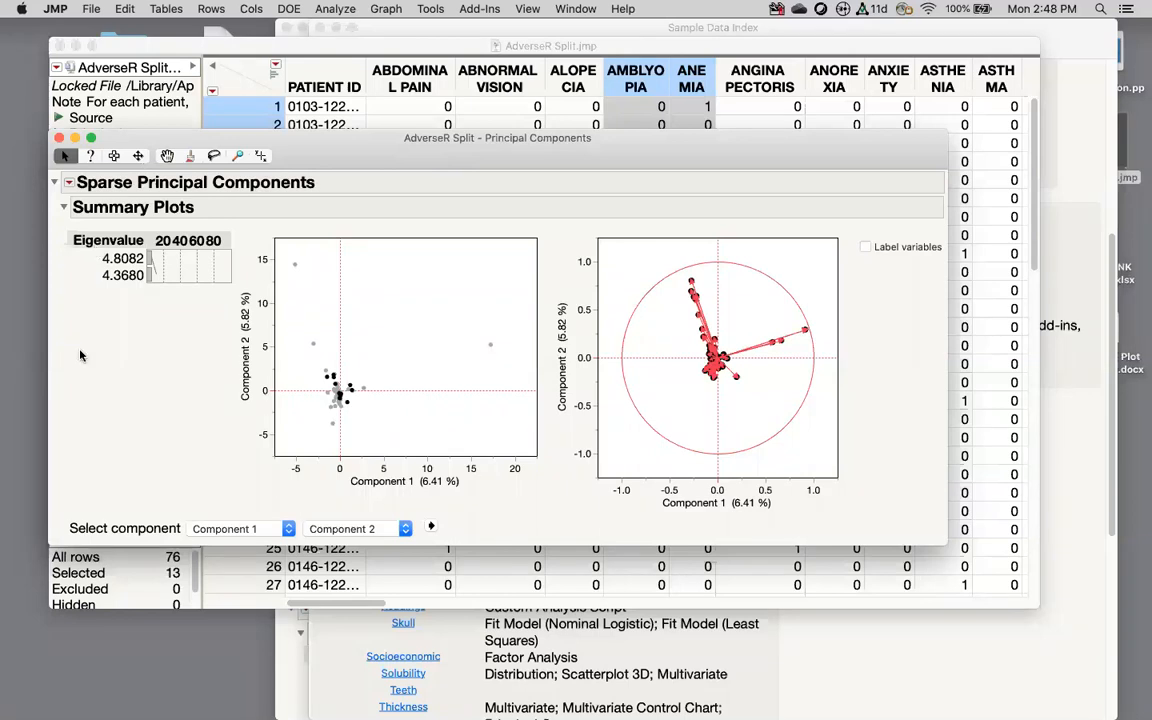
left_click(90, 156)
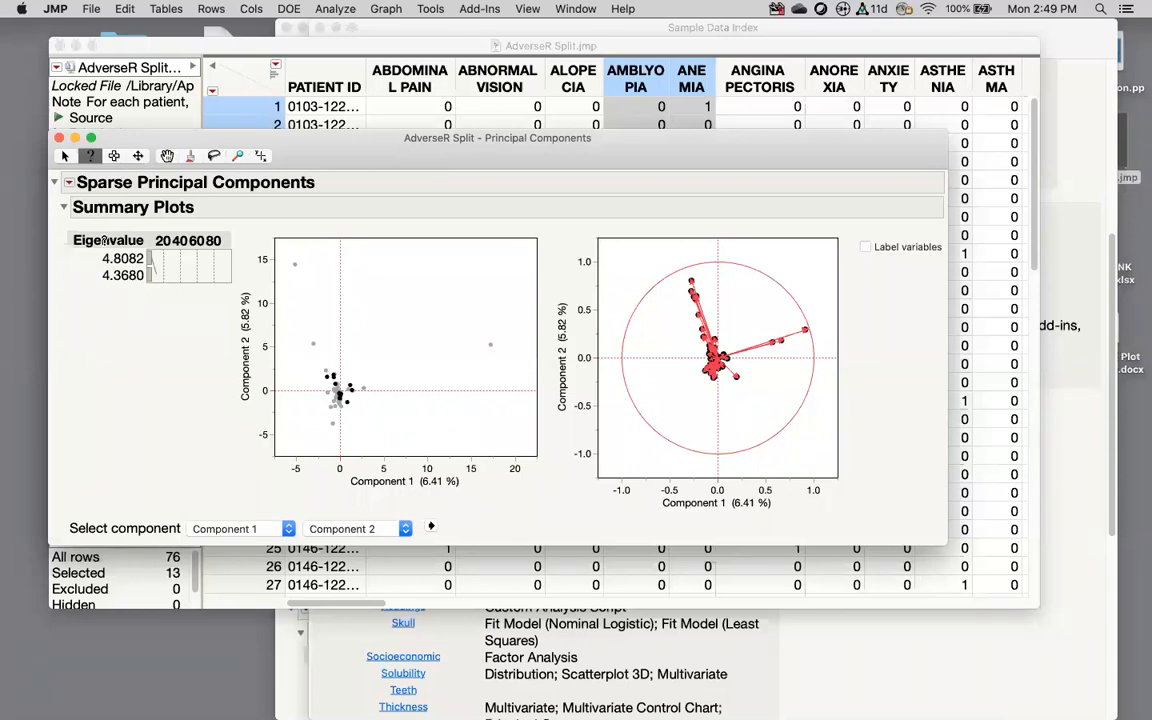
Step: Open the Eigenvalue help page in Safari and scroll to the Principal Components Report Options
left_click(104, 241)
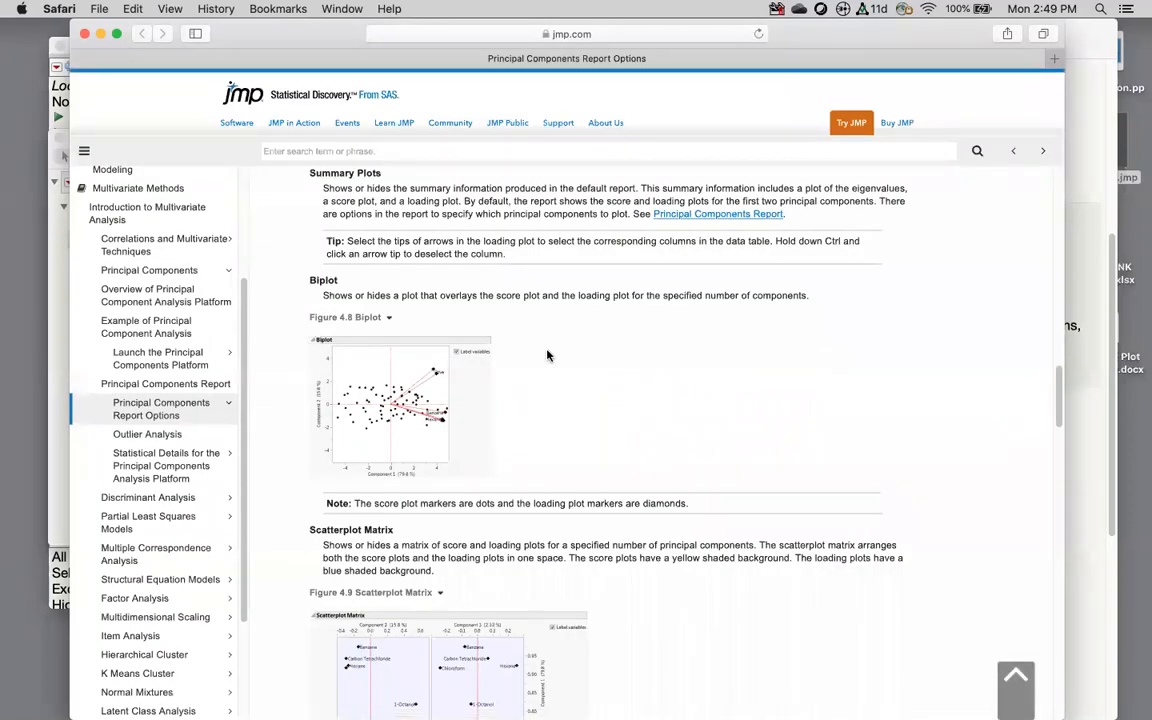
scroll(681, 489, "down", 5)
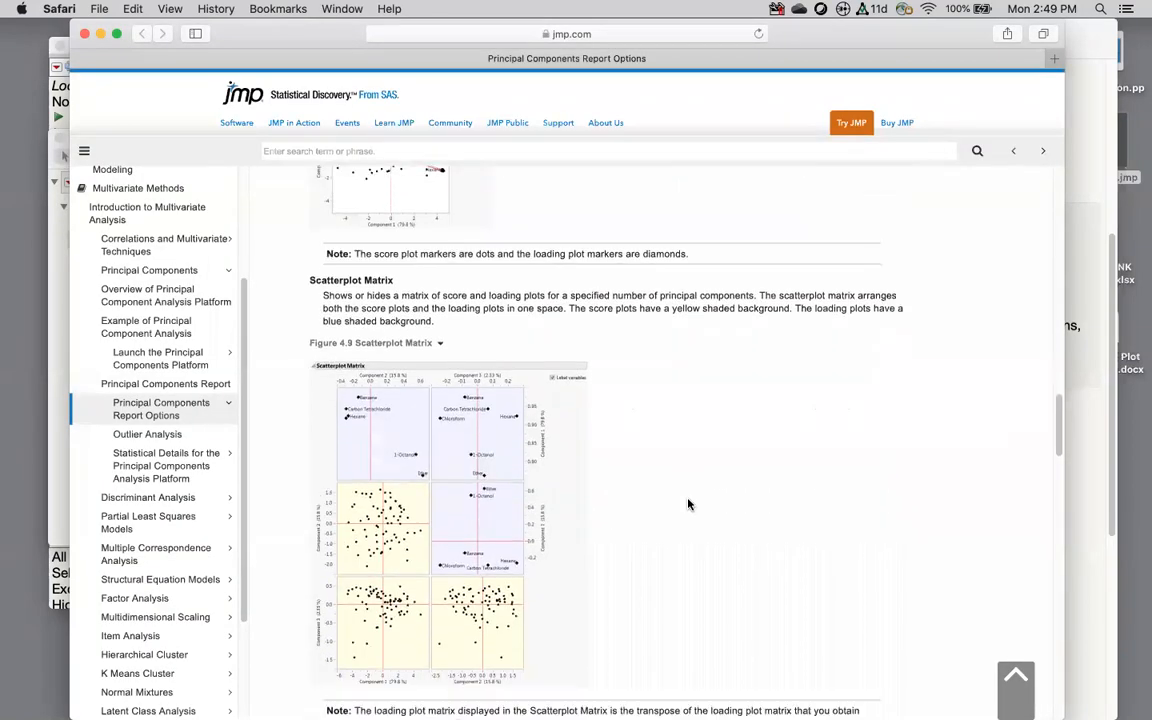
scroll(688, 504, "down", 10)
scroll(688, 500, "down", 15)
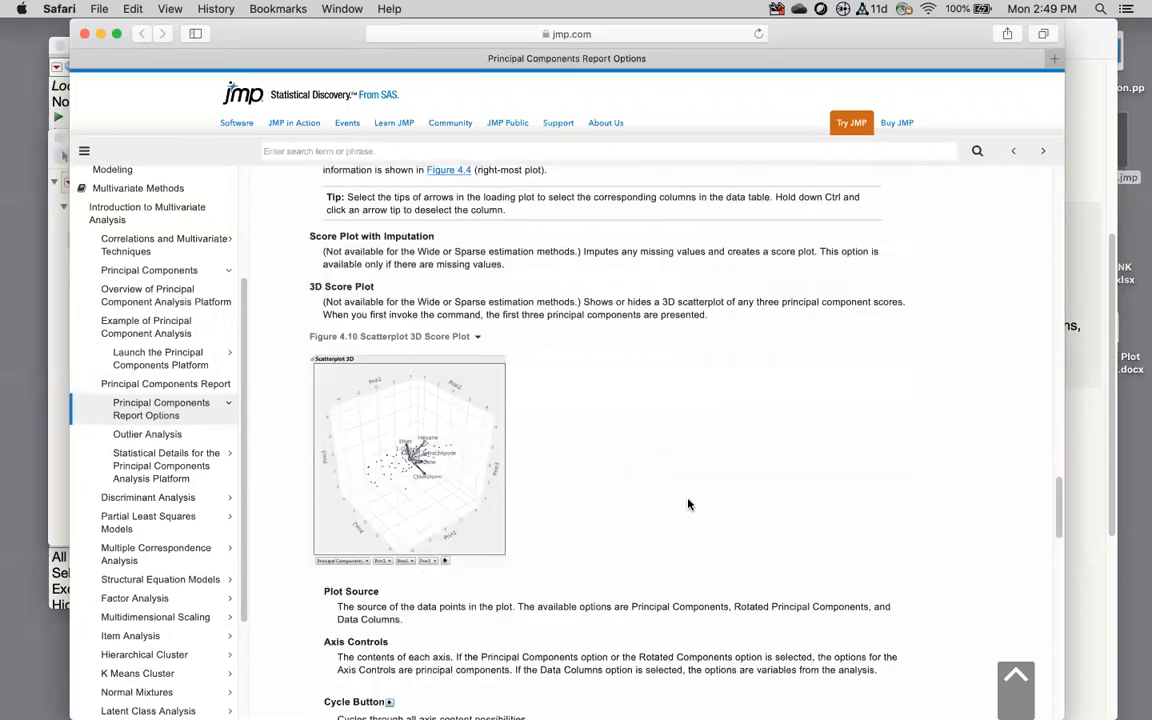
scroll(688, 504, "down", 2)
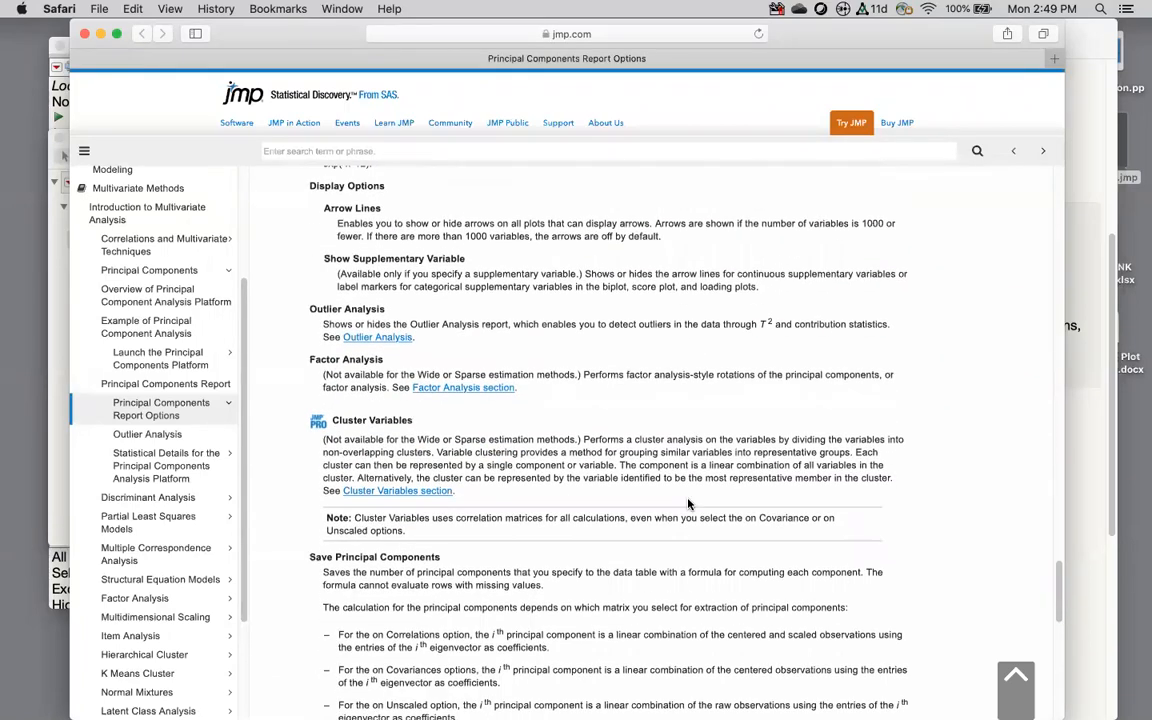
scroll(688, 504, "down", 7)
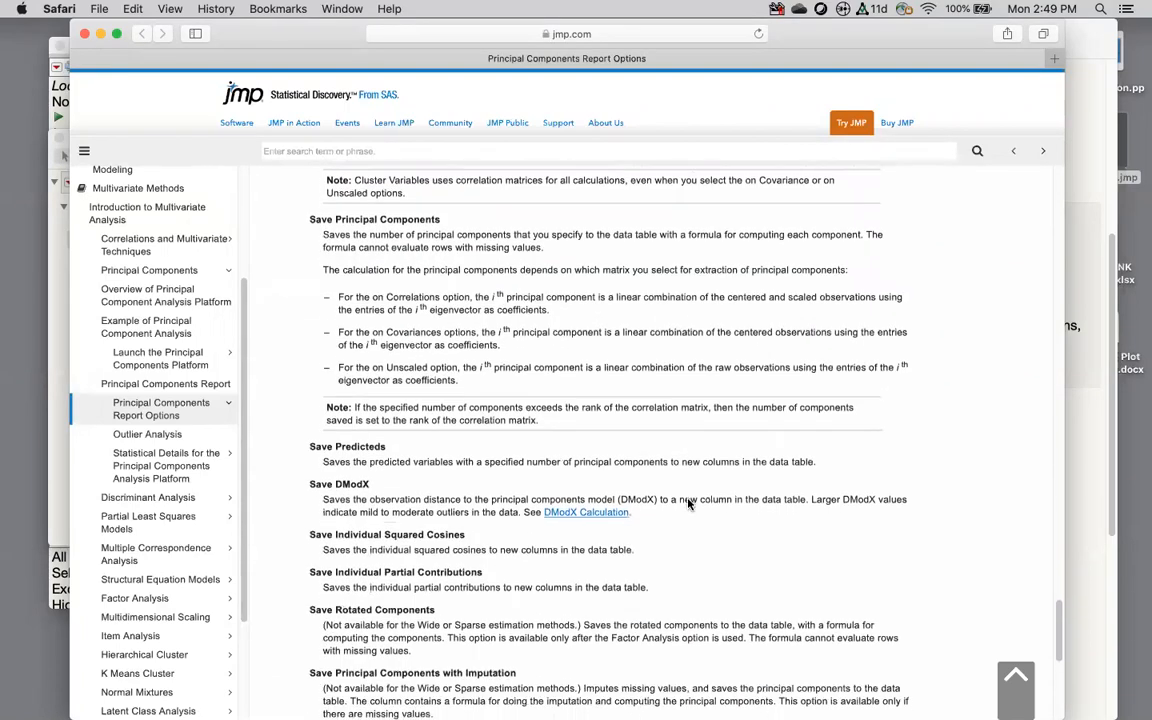
scroll(688, 502, "down", 9)
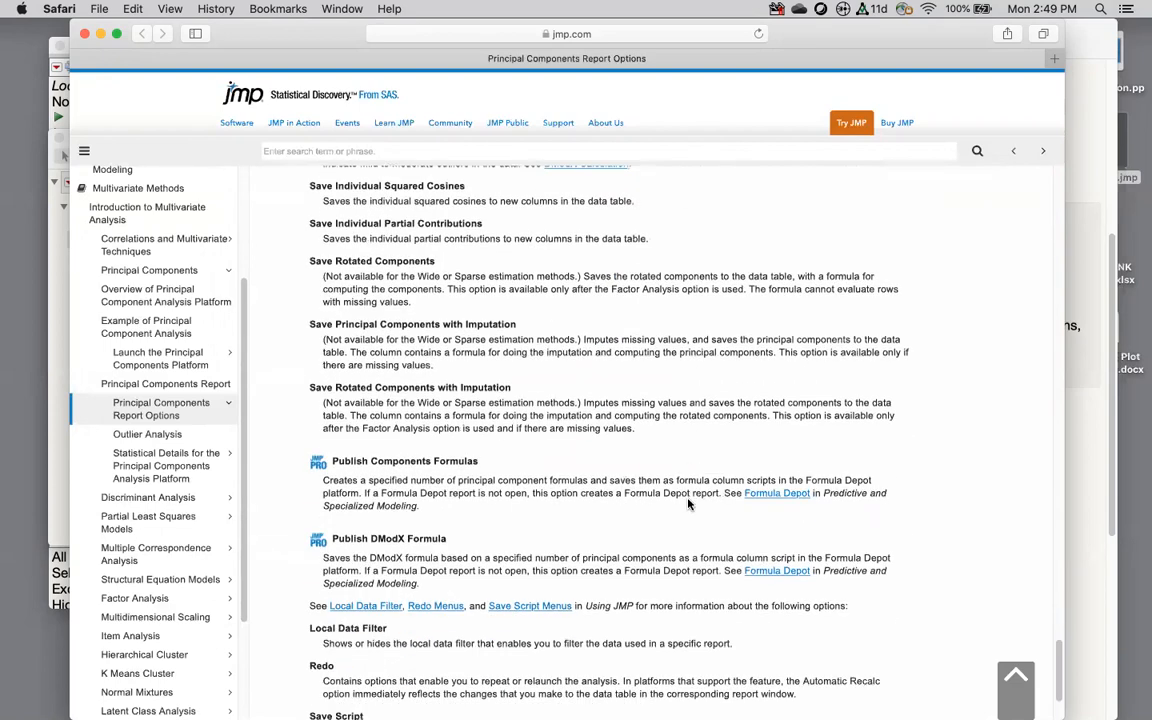
scroll(688, 504, "up", 18)
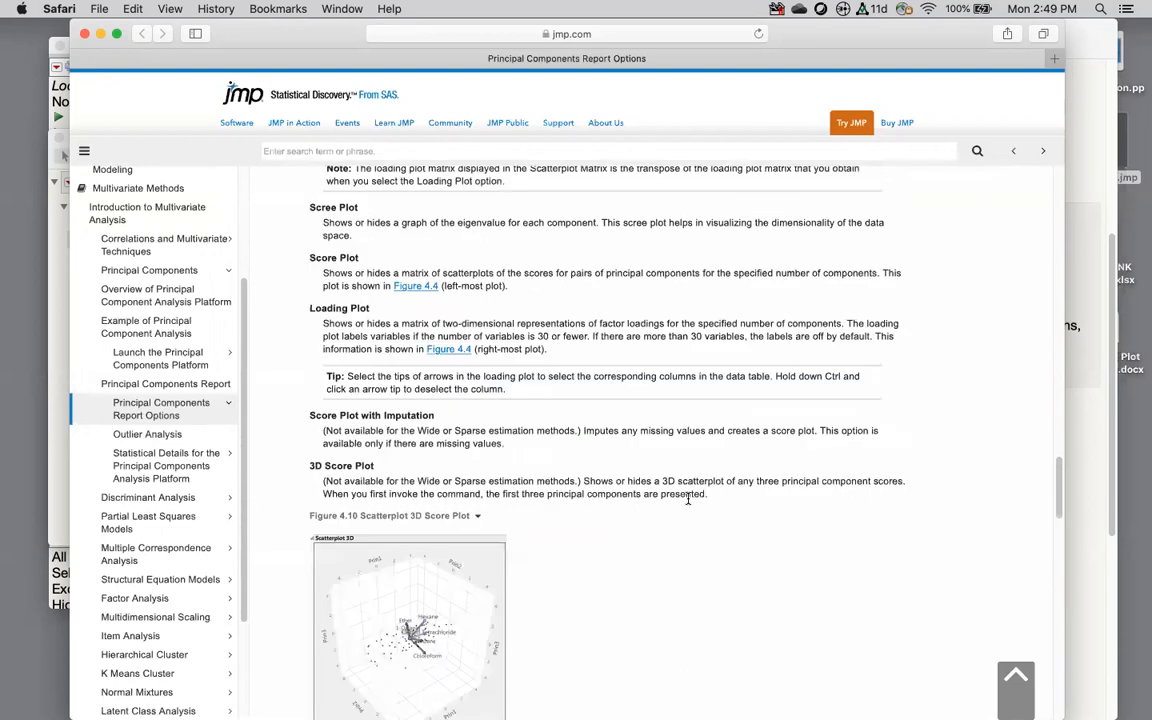
scroll(688, 504, "up", 20)
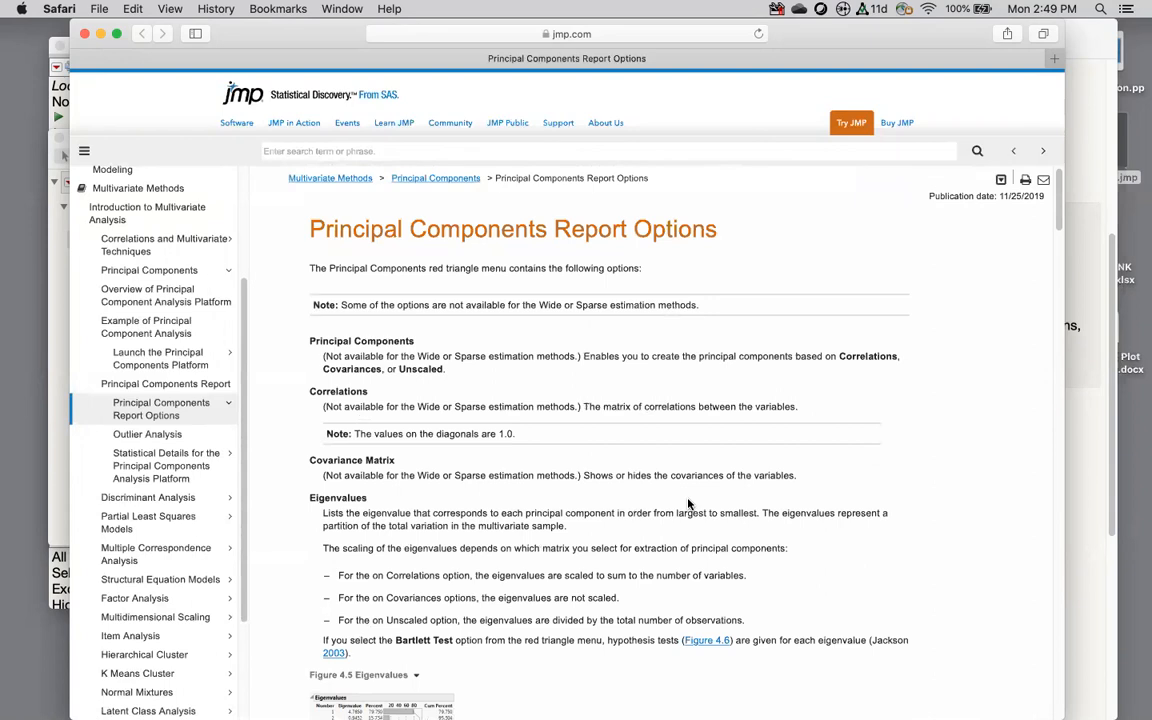
scroll(408, 460, "down", 3)
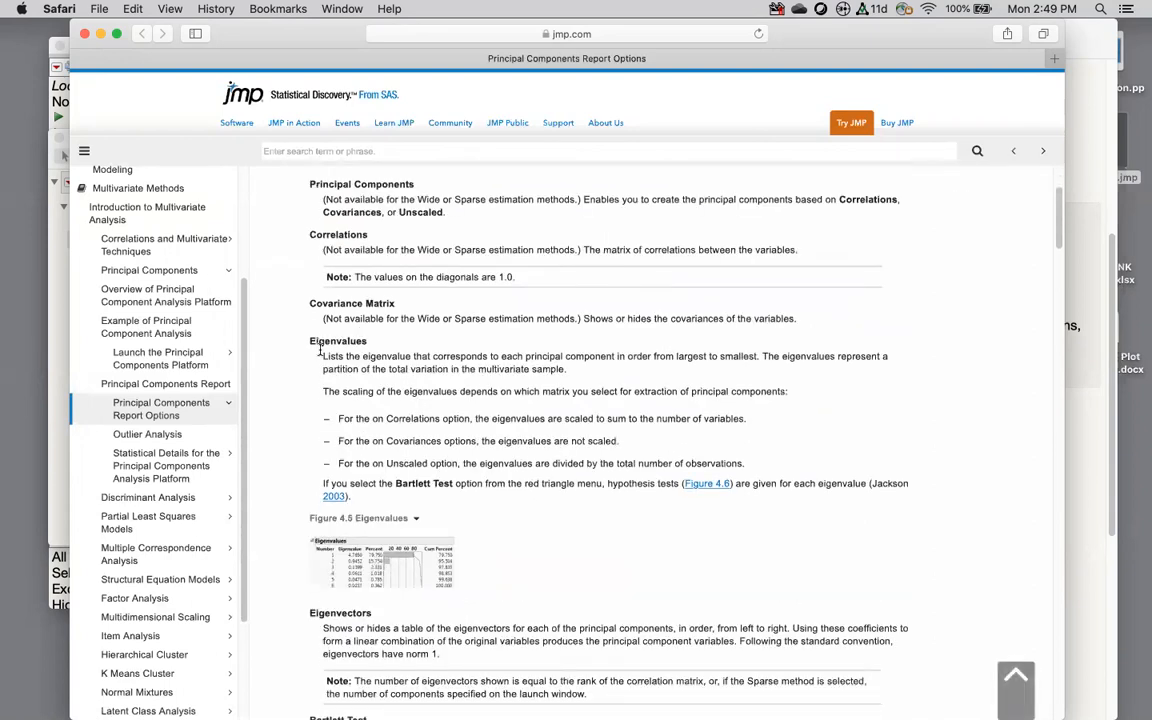
Step: Highlight the Eigenvalues paragraph and correlation-scaling note, then move Safari aside to reveal JMP
left_click_drag(322, 356, 577, 376)
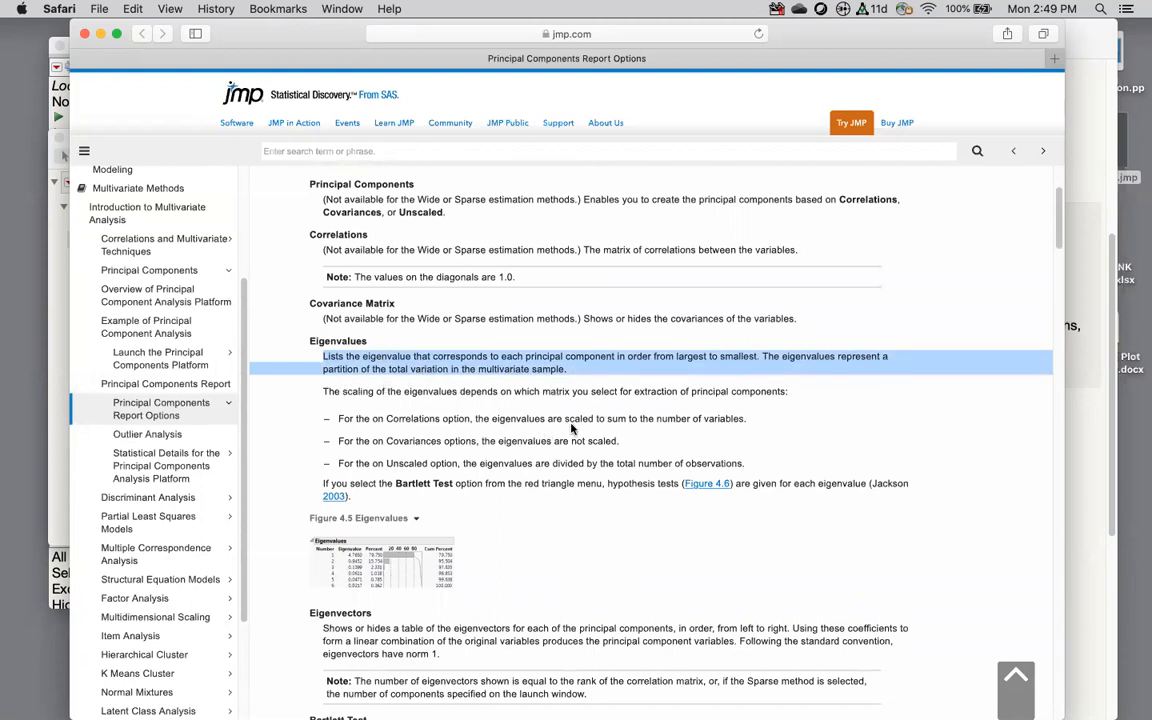
left_click_drag(374, 420, 730, 422)
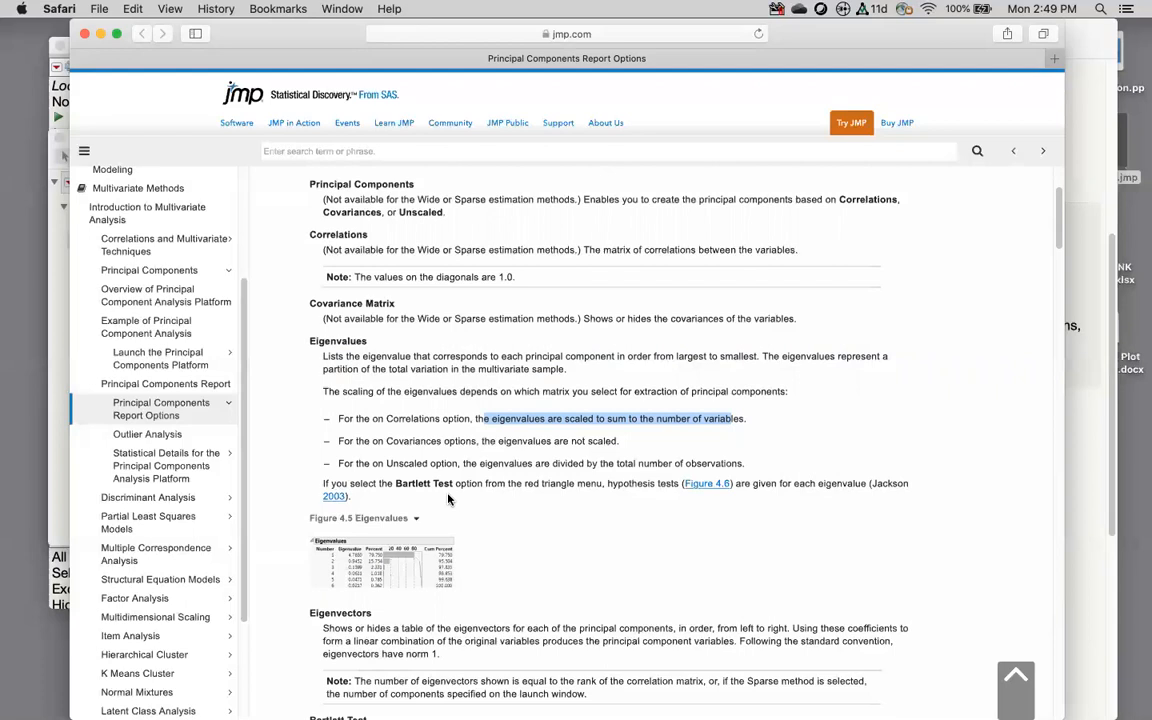
scroll(580, 558, "down", 5)
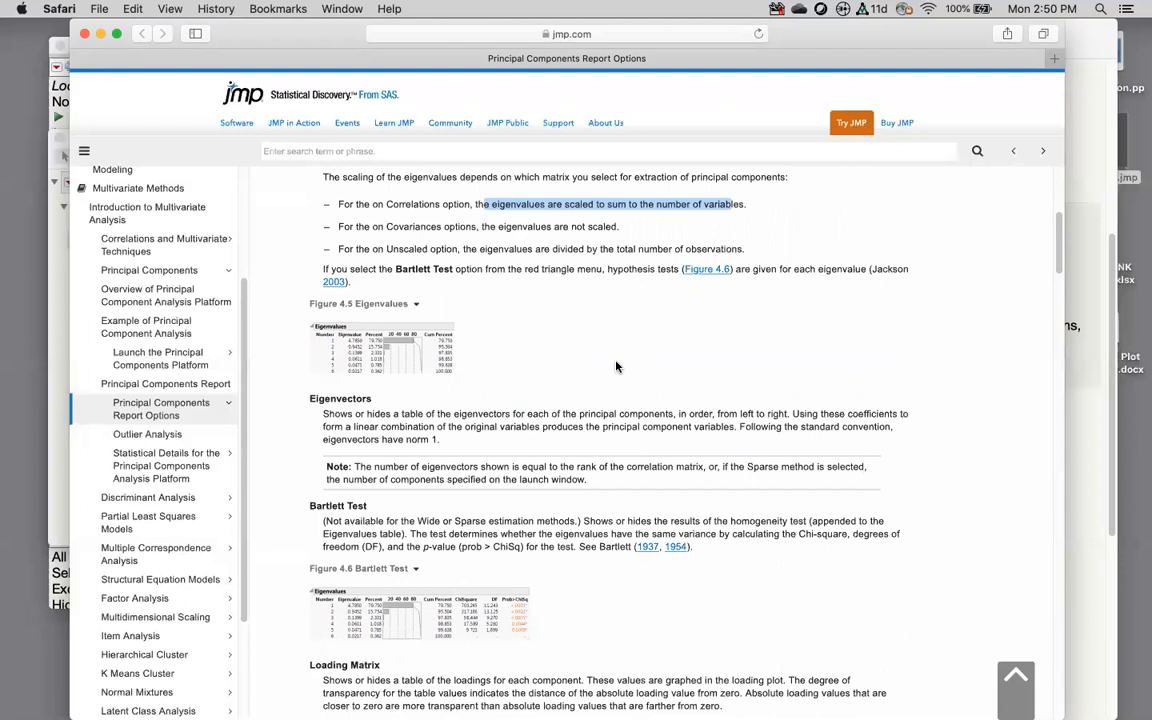
left_click_drag(301, 38, 526, 18)
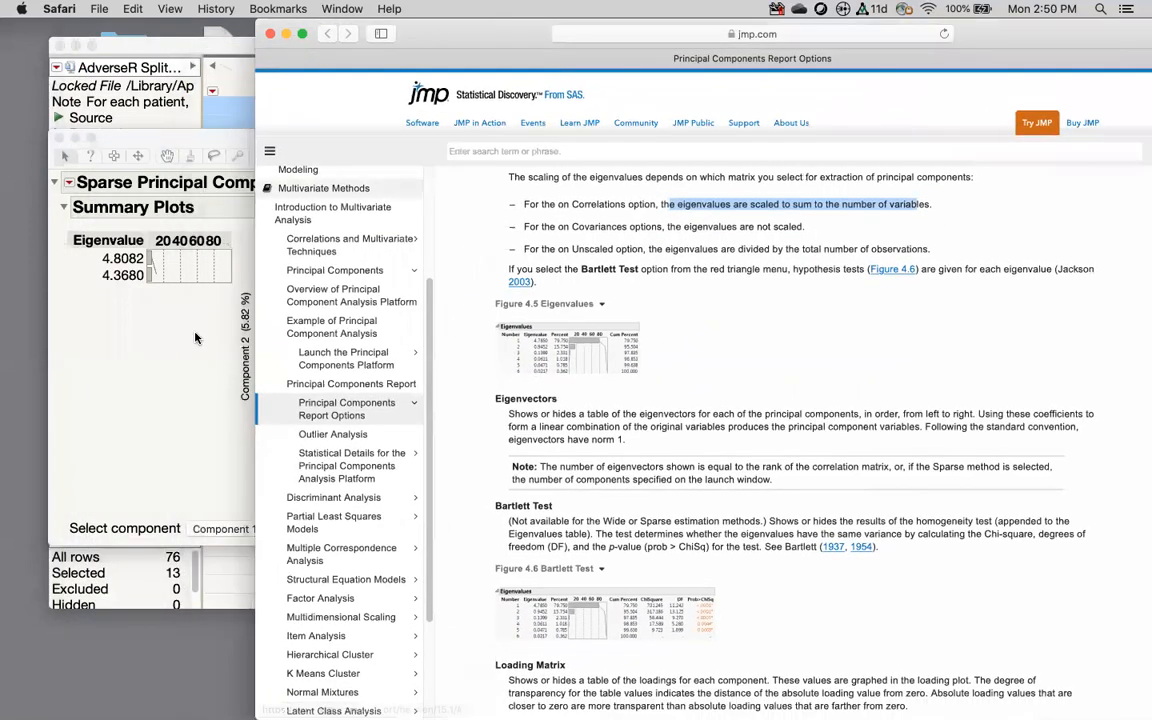
Step: Show the Eigenvectors table, with ABNORMAL VISION and EYE DISORDER loading 0.41675
left_click(196, 338)
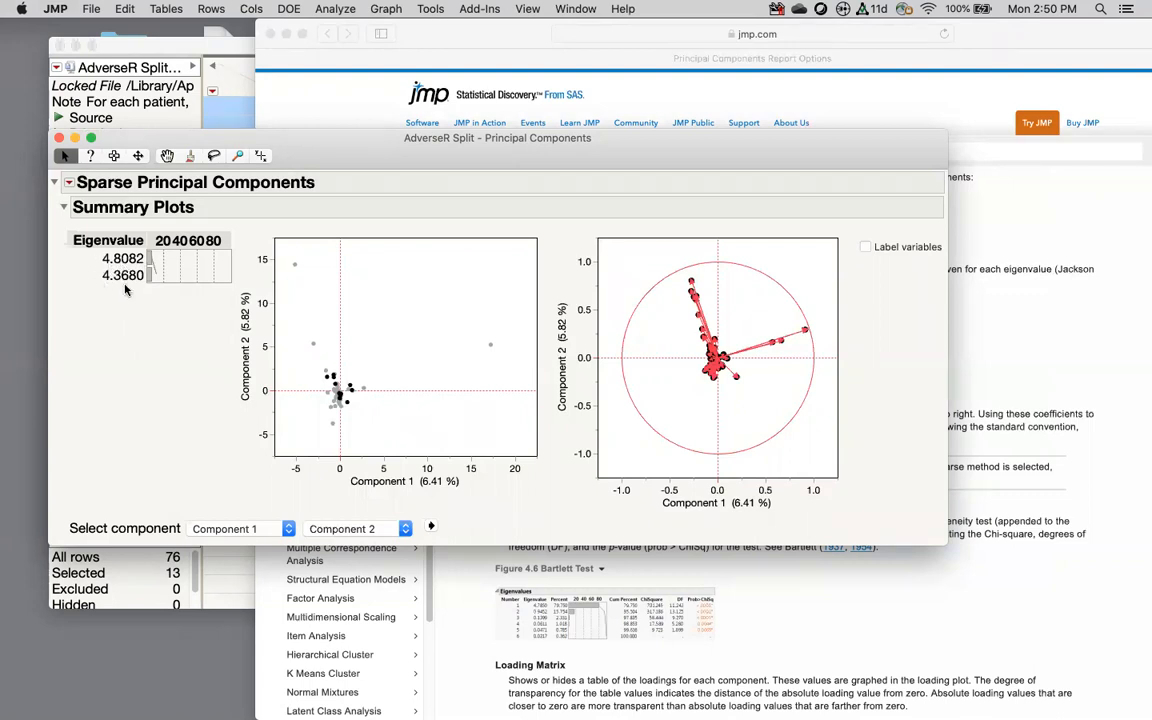
left_click(68, 183)
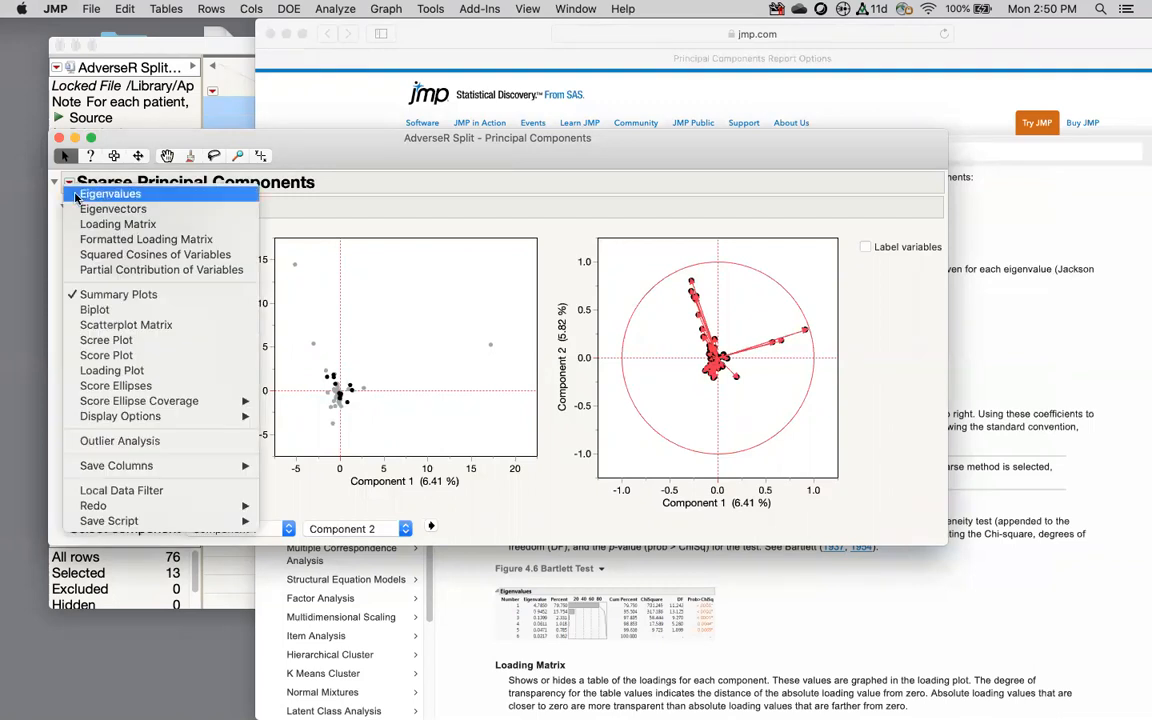
left_click(118, 209)
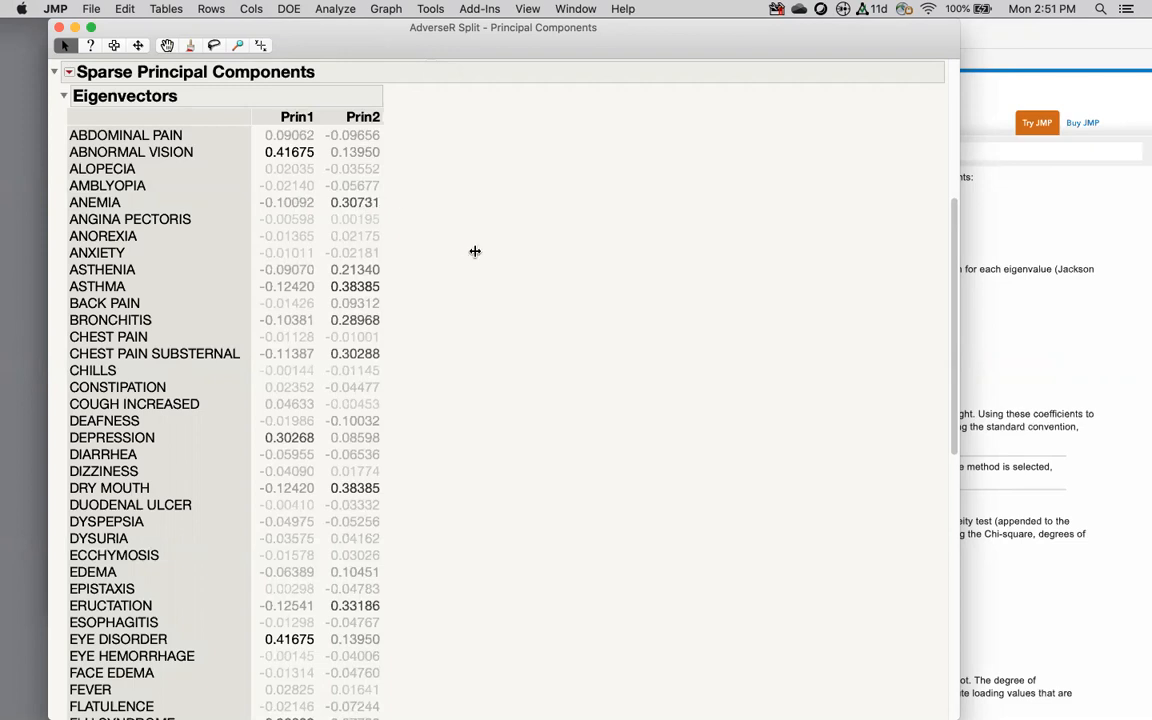
Step: Add the Eigenvalues table and mark the singular values 18.990 and 18.100
scroll(147, 153, "up", 5)
left_click(69, 72)
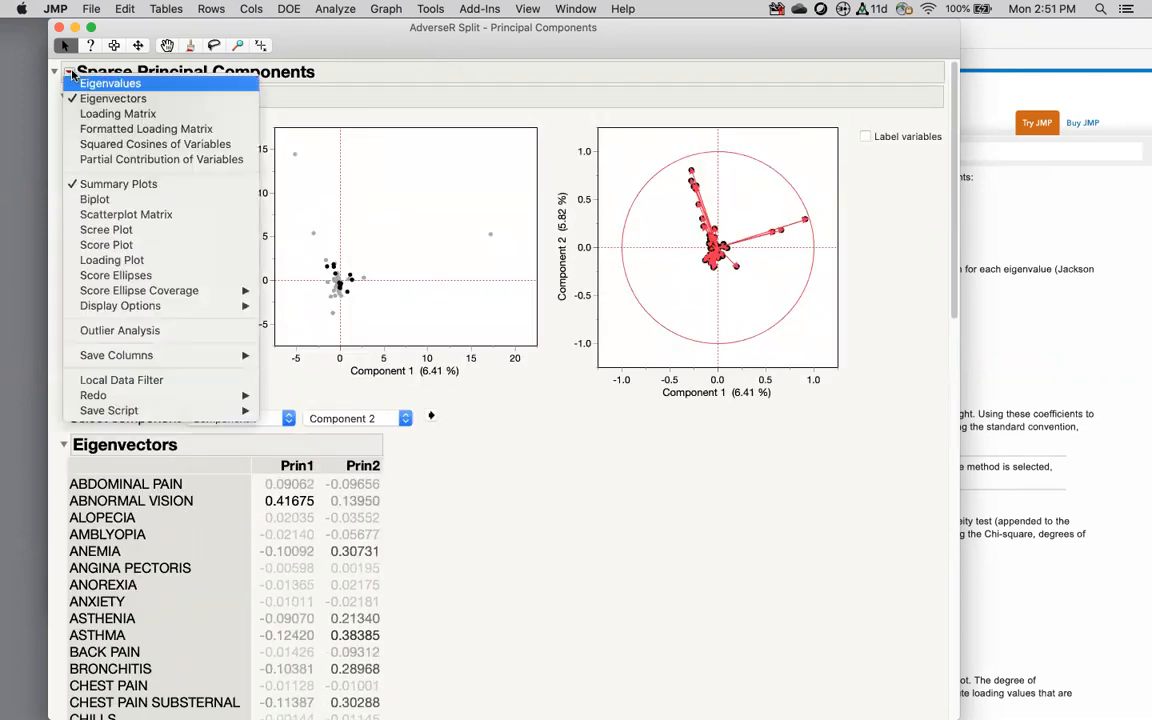
left_click(108, 84)
scroll(360, 226, "down", 15)
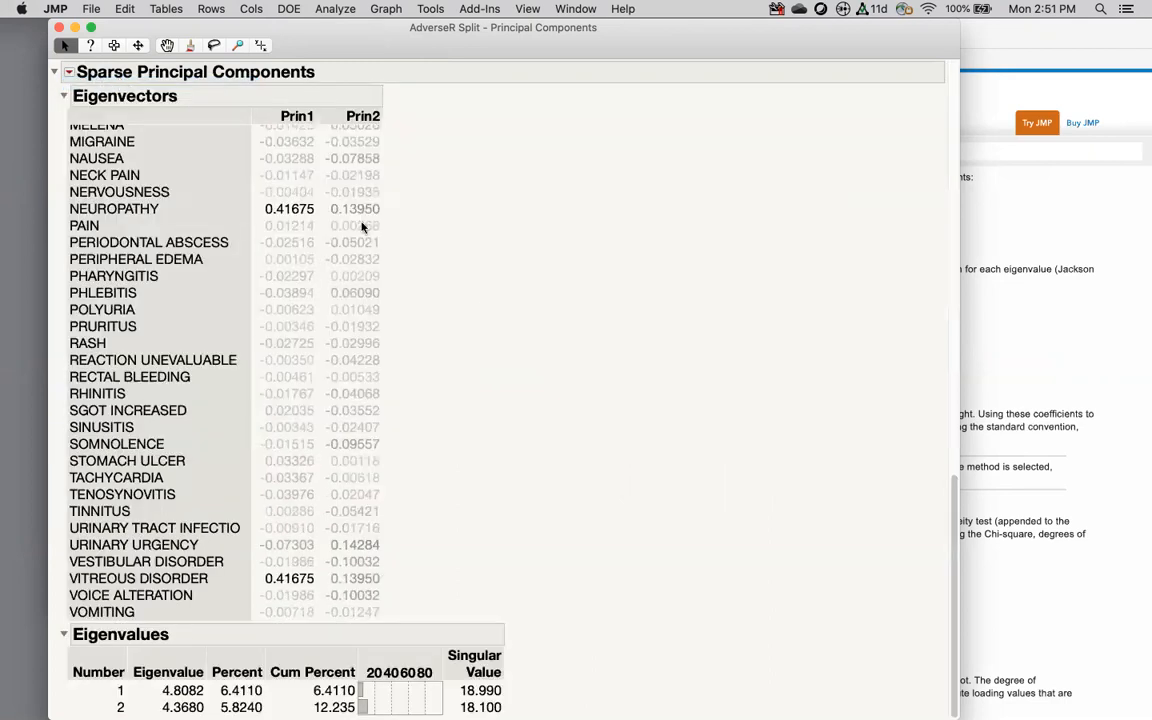
scroll(480, 292, "up", 4)
scroll(486, 277, "down", 4)
mouse_move(495, 675)
left_mouse_down()
mouse_move(527, 690)
mouse_move(503, 655)
left_mouse_up()
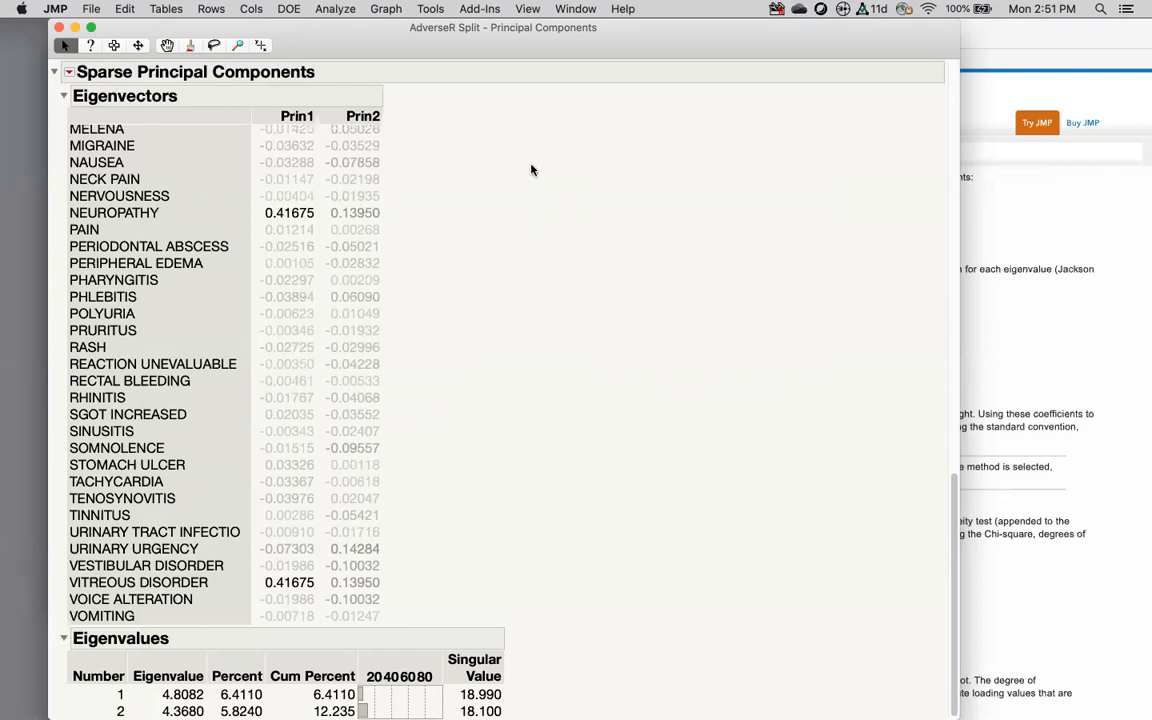
Step: Collapse the Eigenvalues and Eigenvectors sections of the report
scroll(475, 146, "up", 15)
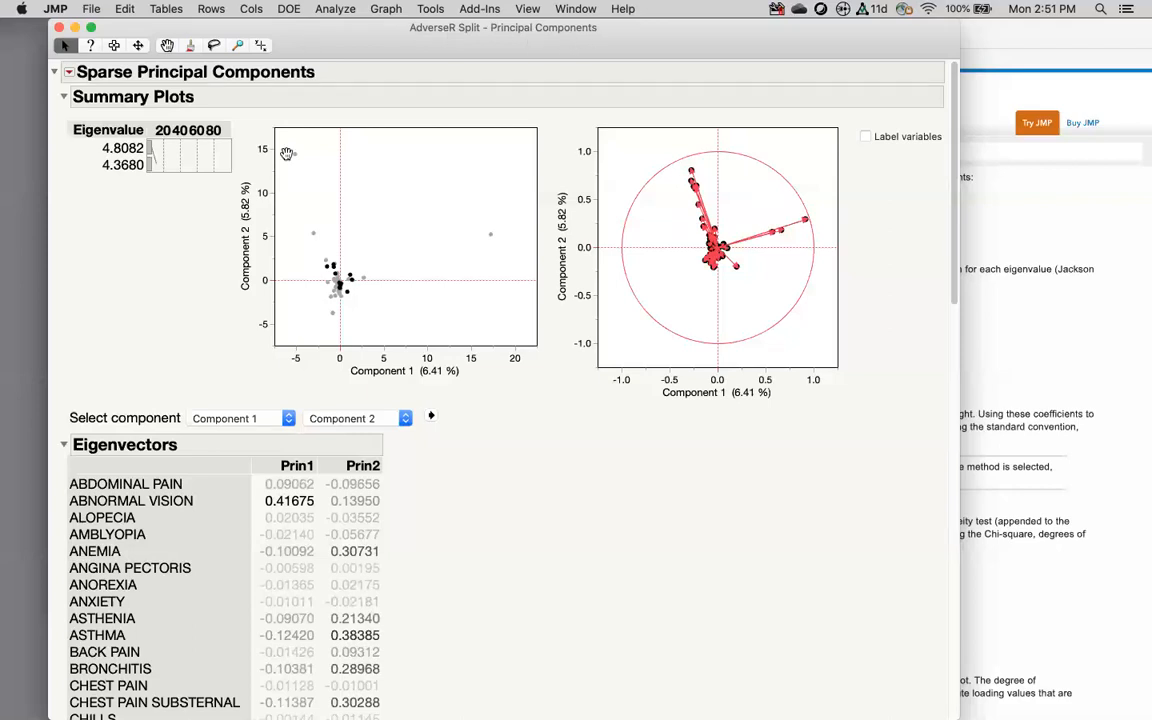
scroll(232, 501, "down", 15)
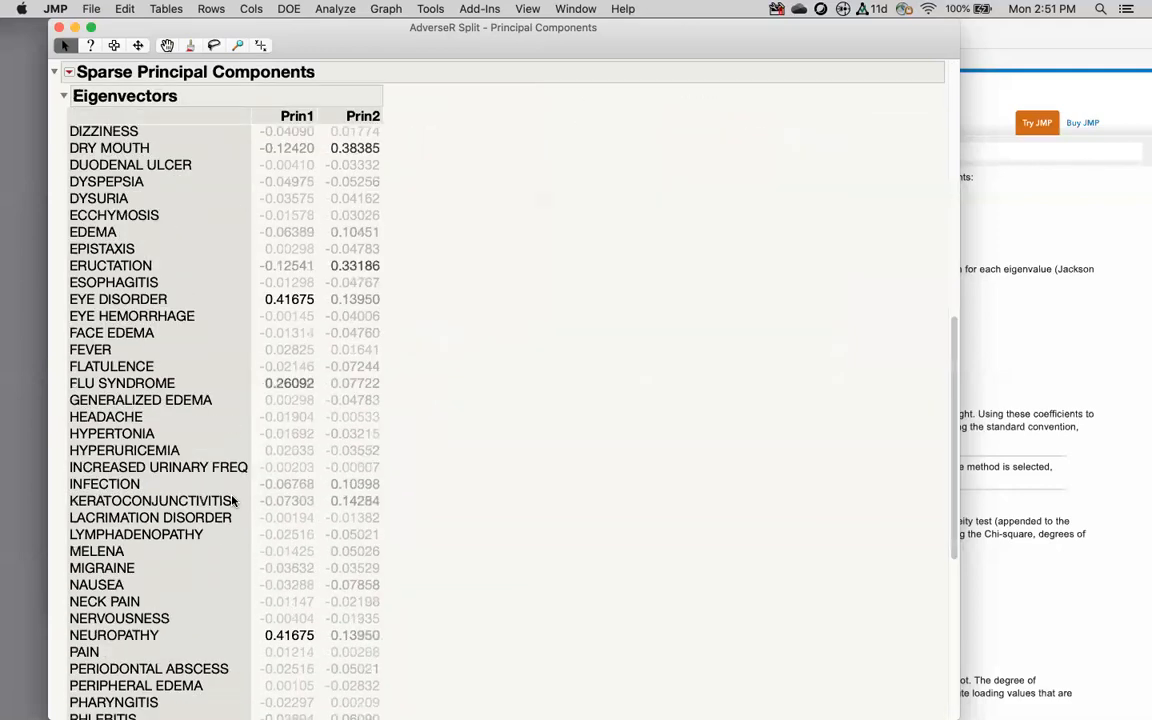
left_click(63, 637)
scroll(185, 411, "up", 15)
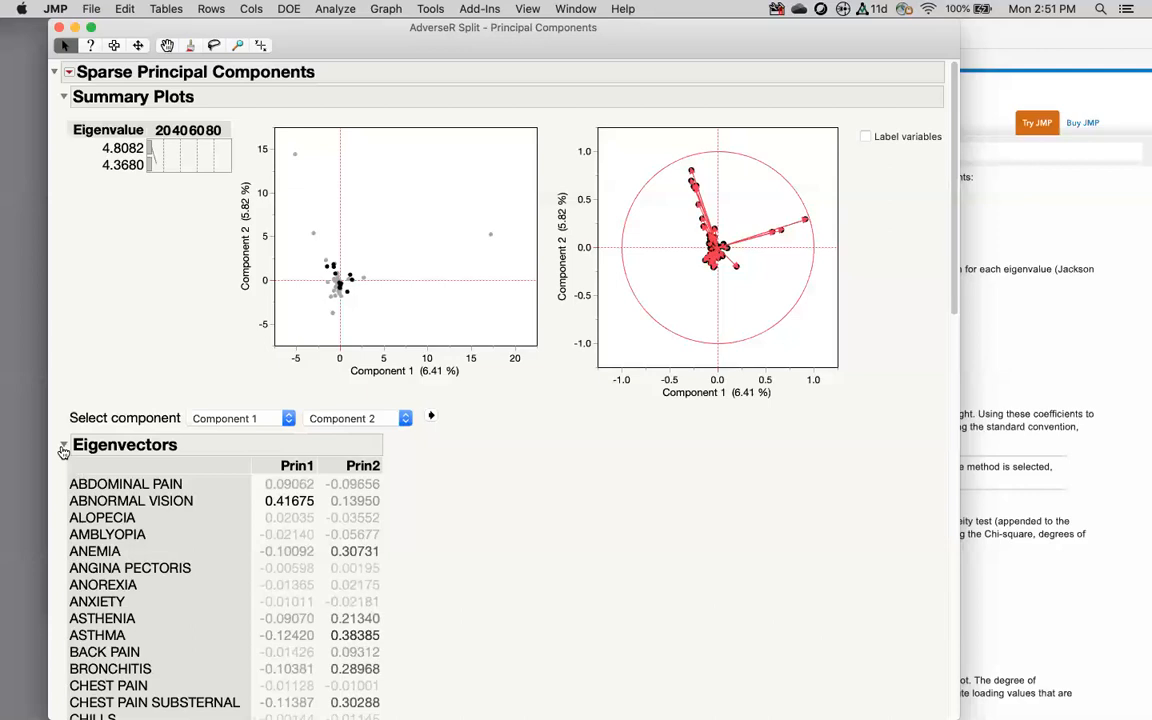
left_click(63, 445)
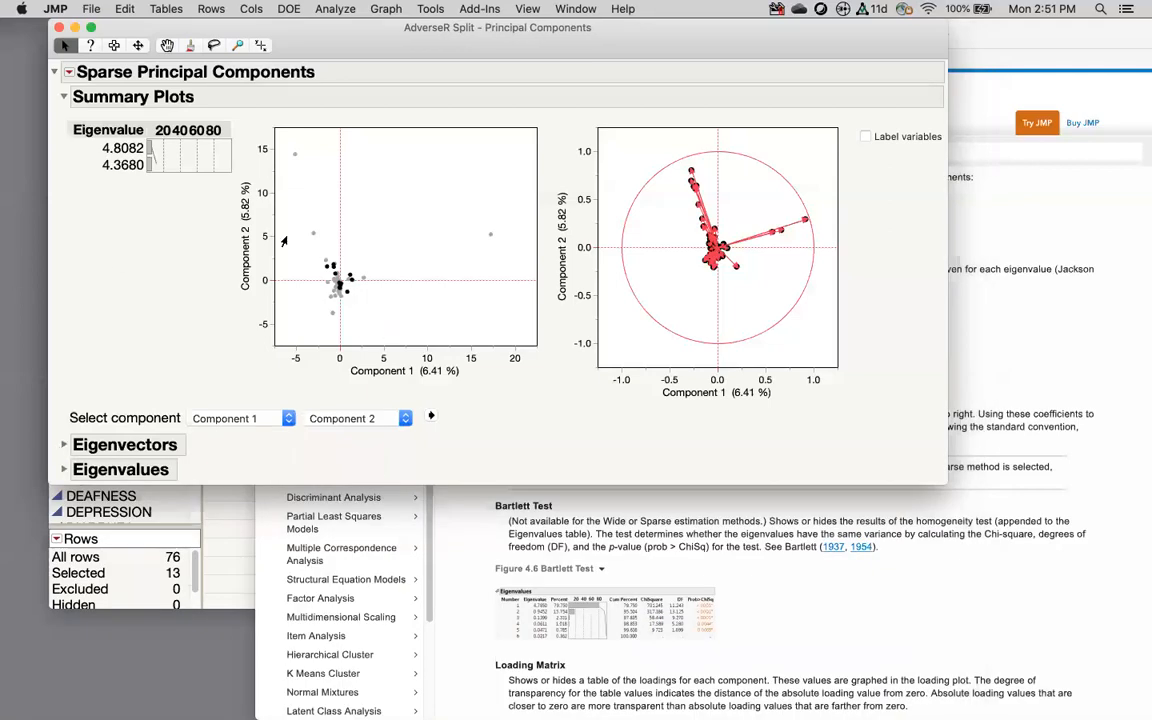
Step: Save the analysis as a 'Principal Components' table script under the default name, then close the report
left_click(68, 72)
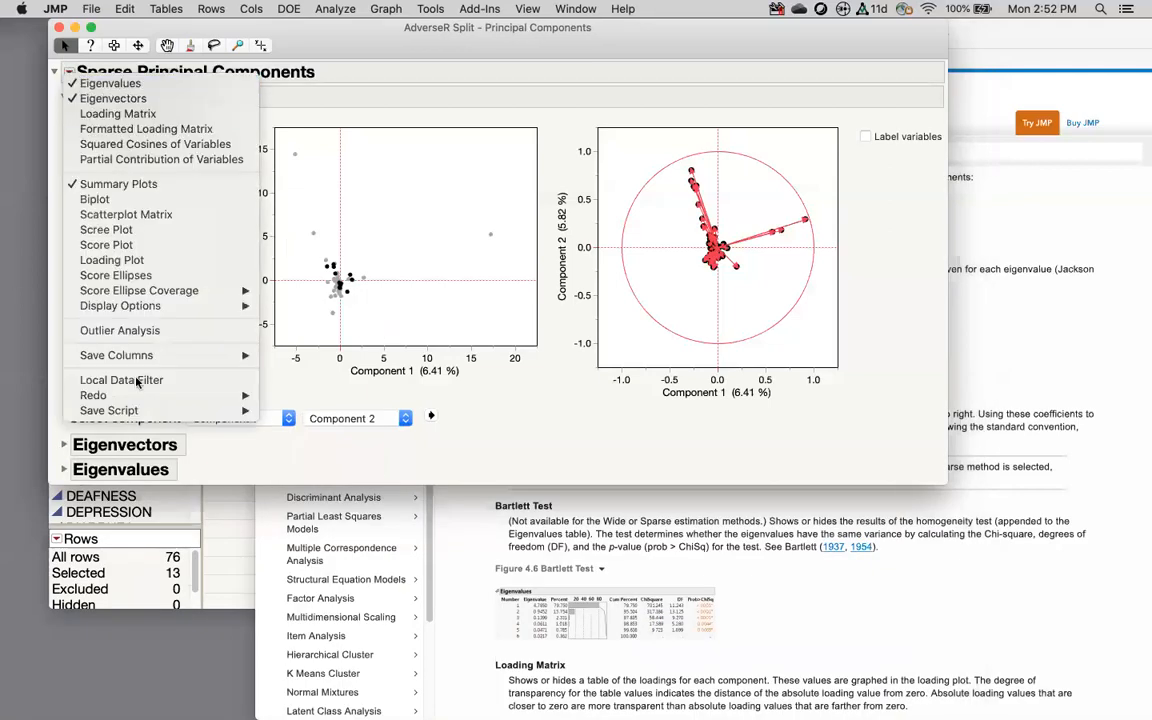
mouse_move(136, 411)
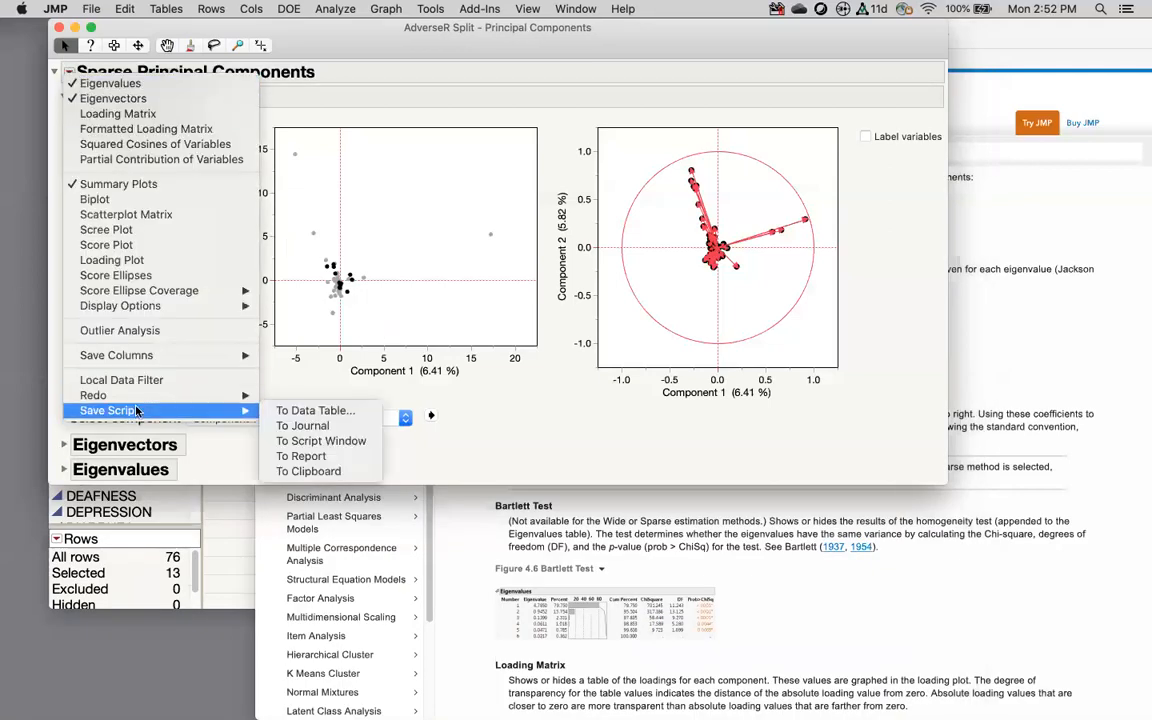
left_click(343, 411)
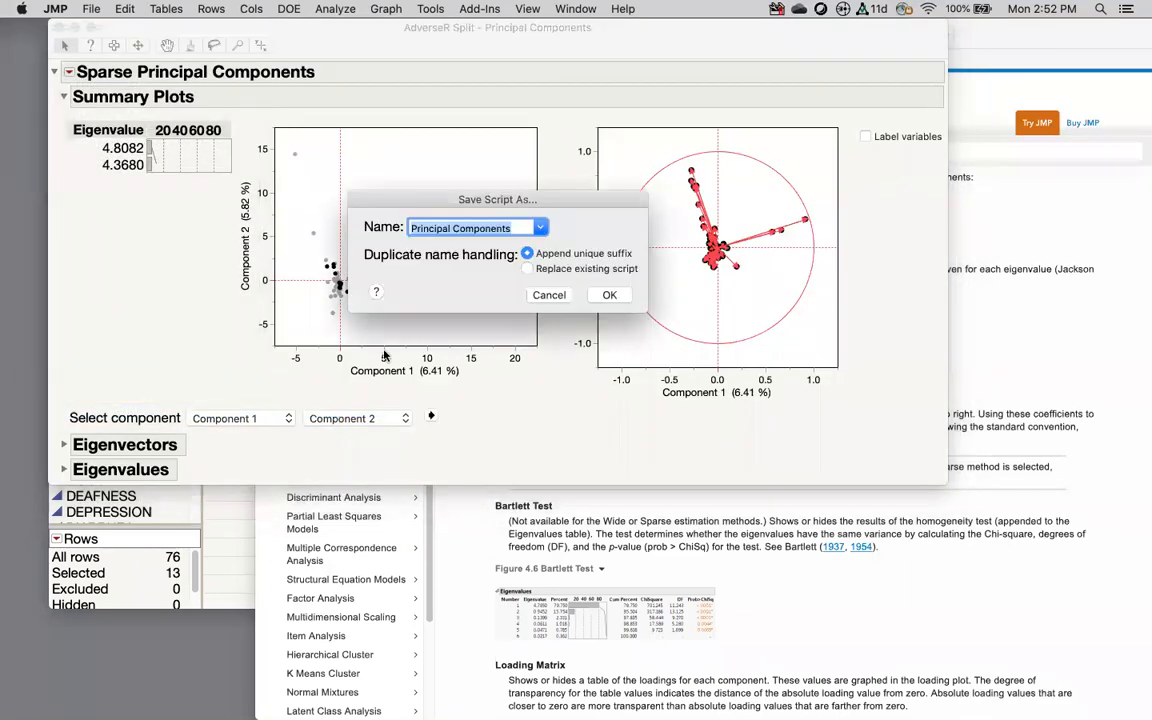
left_click(609, 296)
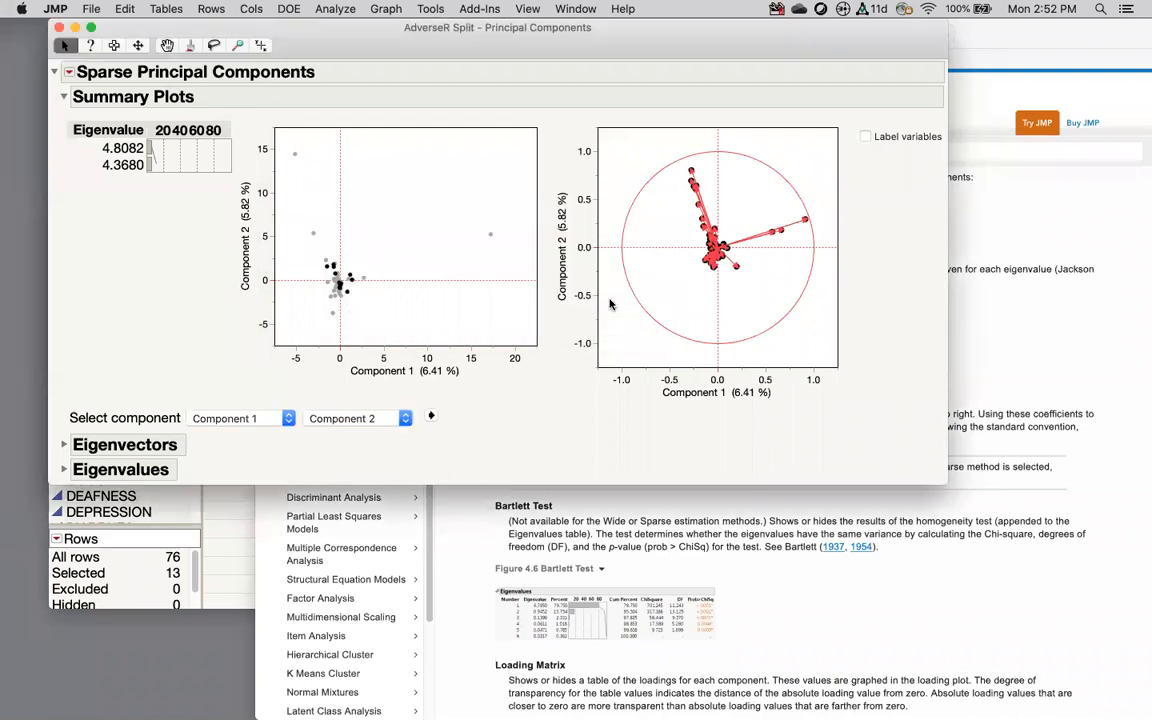
left_click(59, 27)
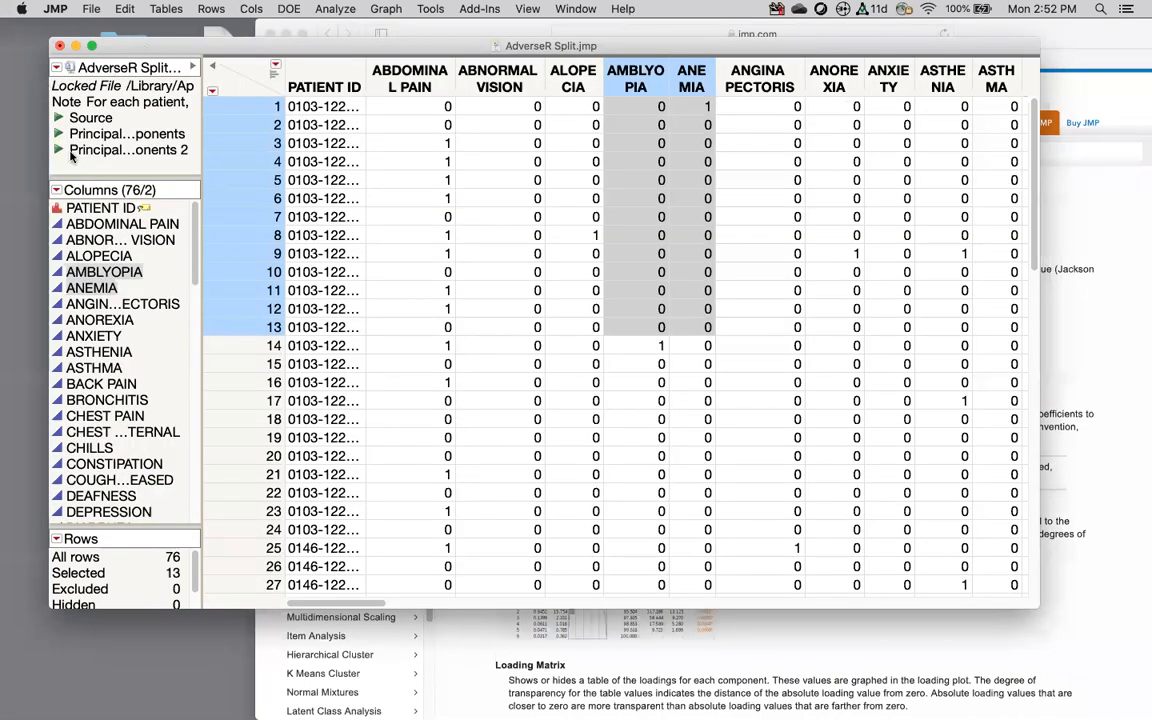
Step: Widen the table panel, run the Principal Components 2 script, and toggle the Eigenvectors and Eigenvalues outlines
left_click_drag(201, 145, 355, 155)
left_click(182, 149)
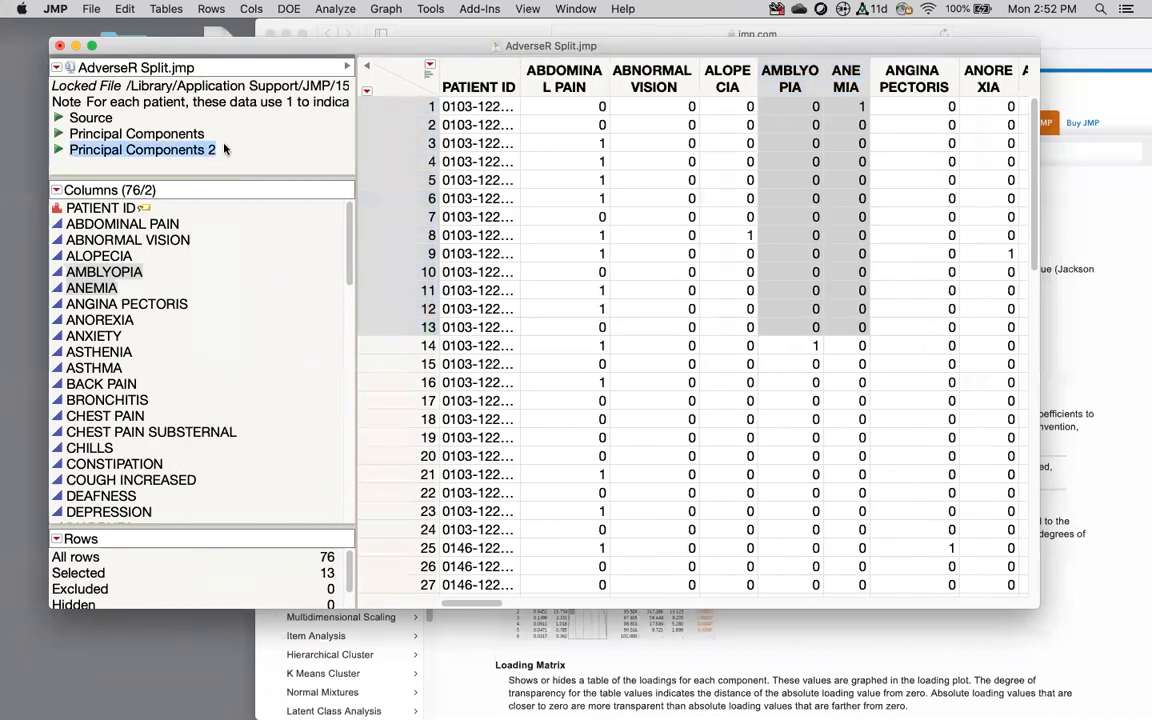
left_click(57, 150)
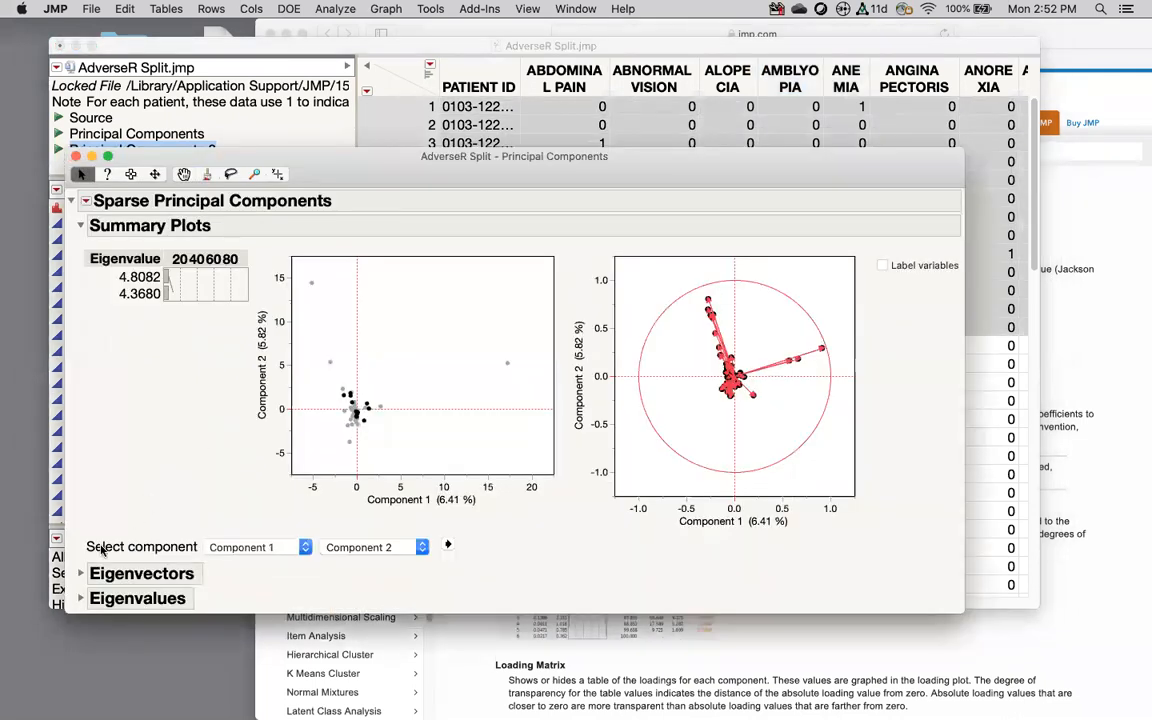
left_click(80, 573)
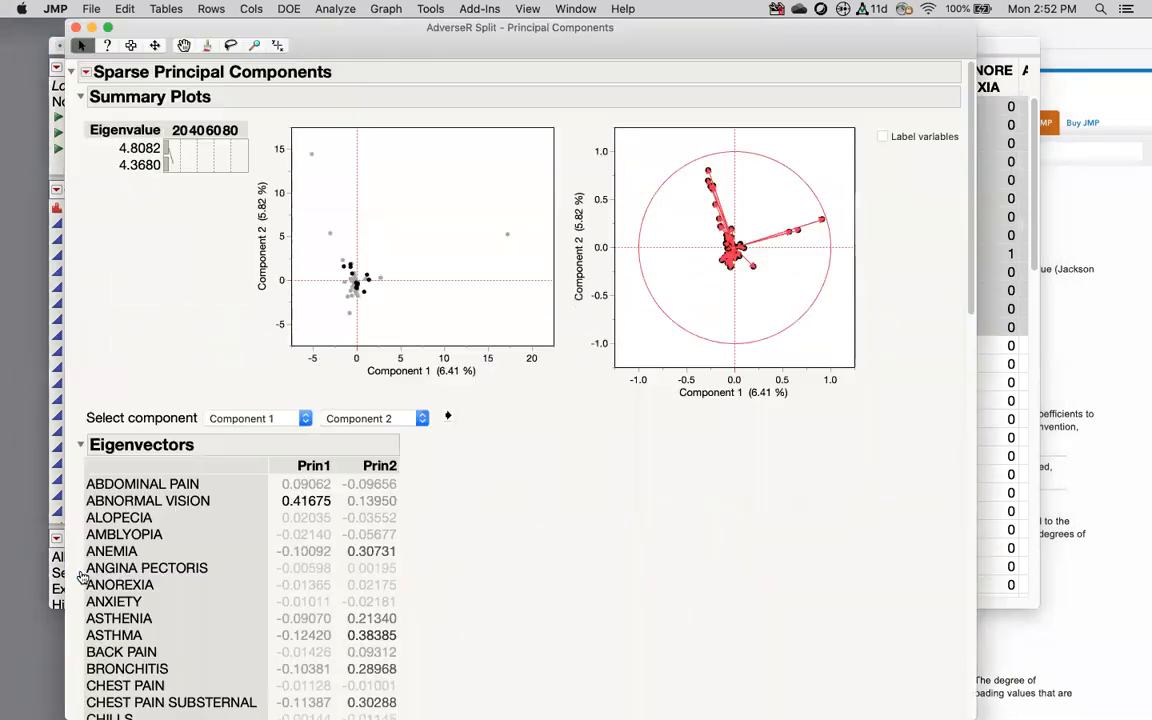
left_click(80, 446)
left_click(80, 470)
left_click(80, 470)
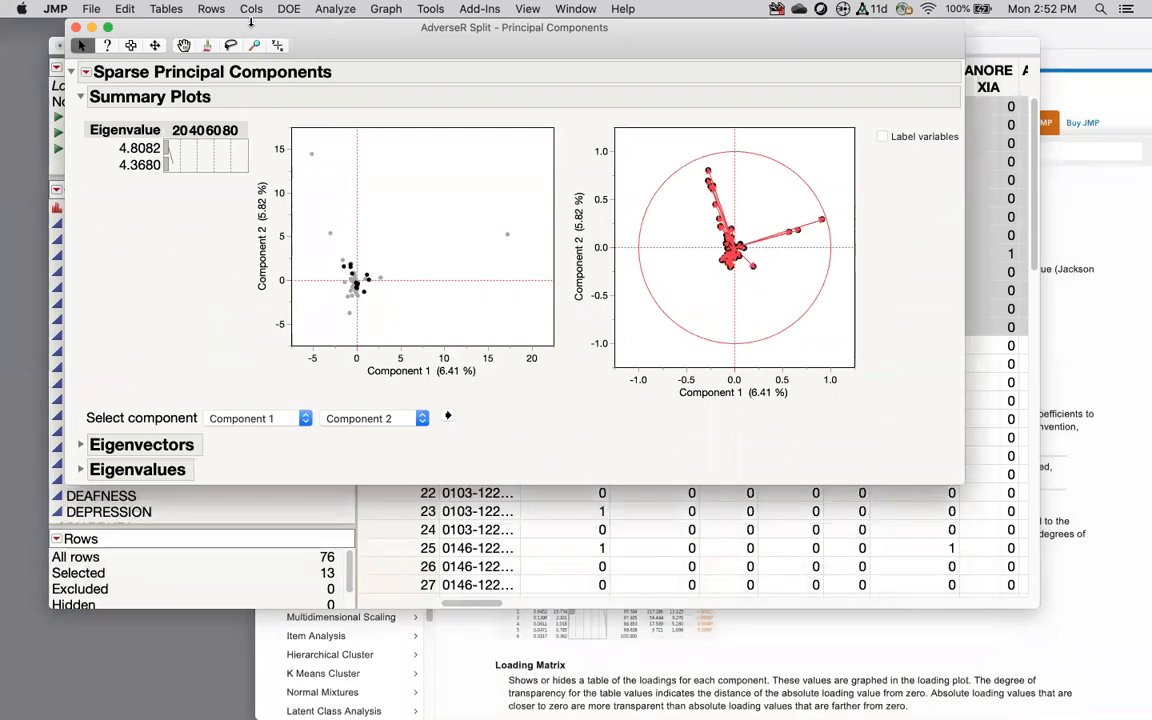
Step: Close the rerun principal components report without choosing any option
left_click(86, 72)
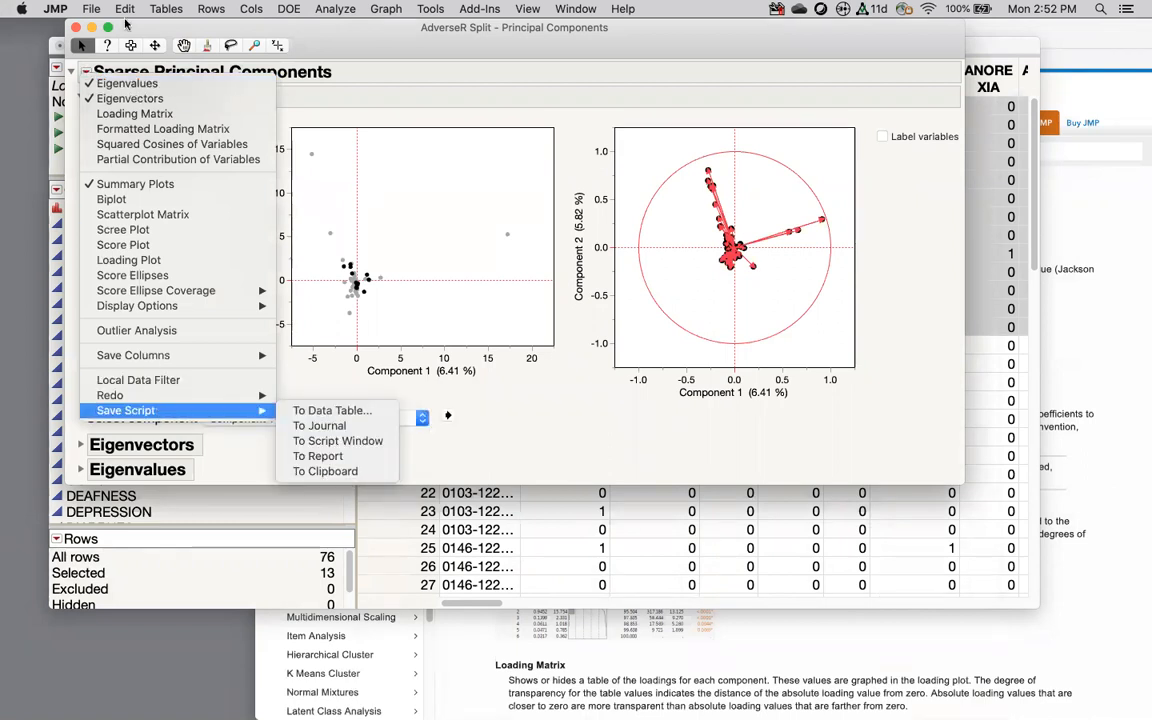
left_click(72, 26)
left_click(72, 26)
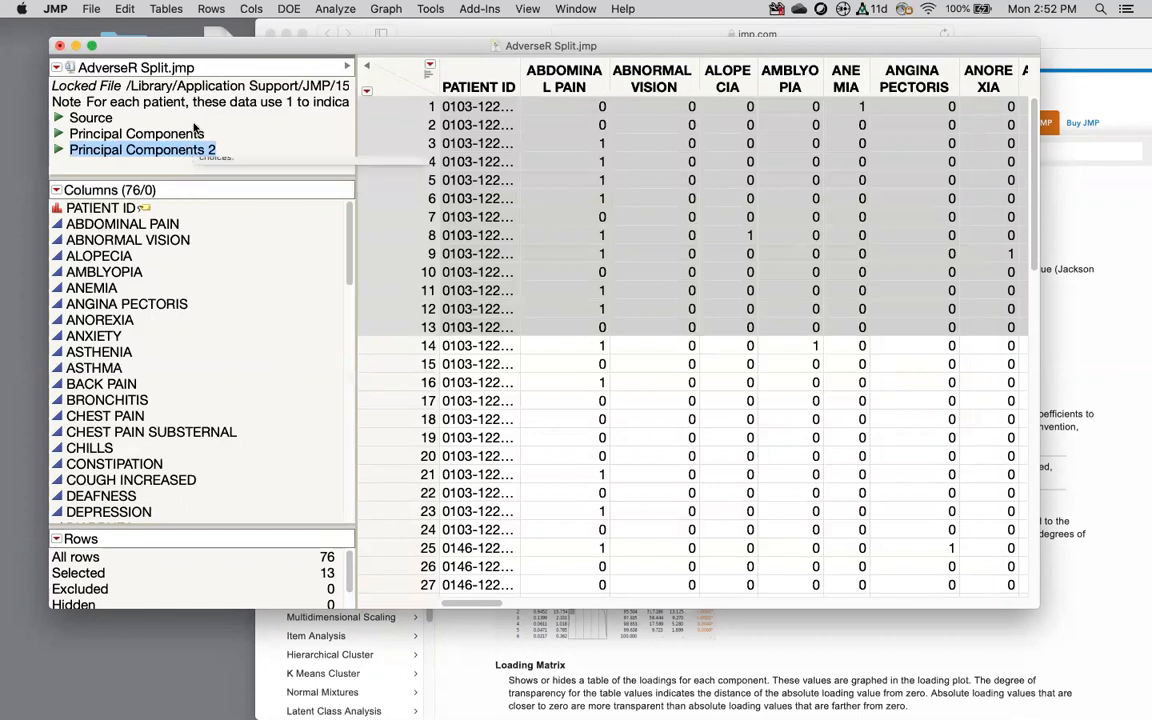
left_click(386, 9)
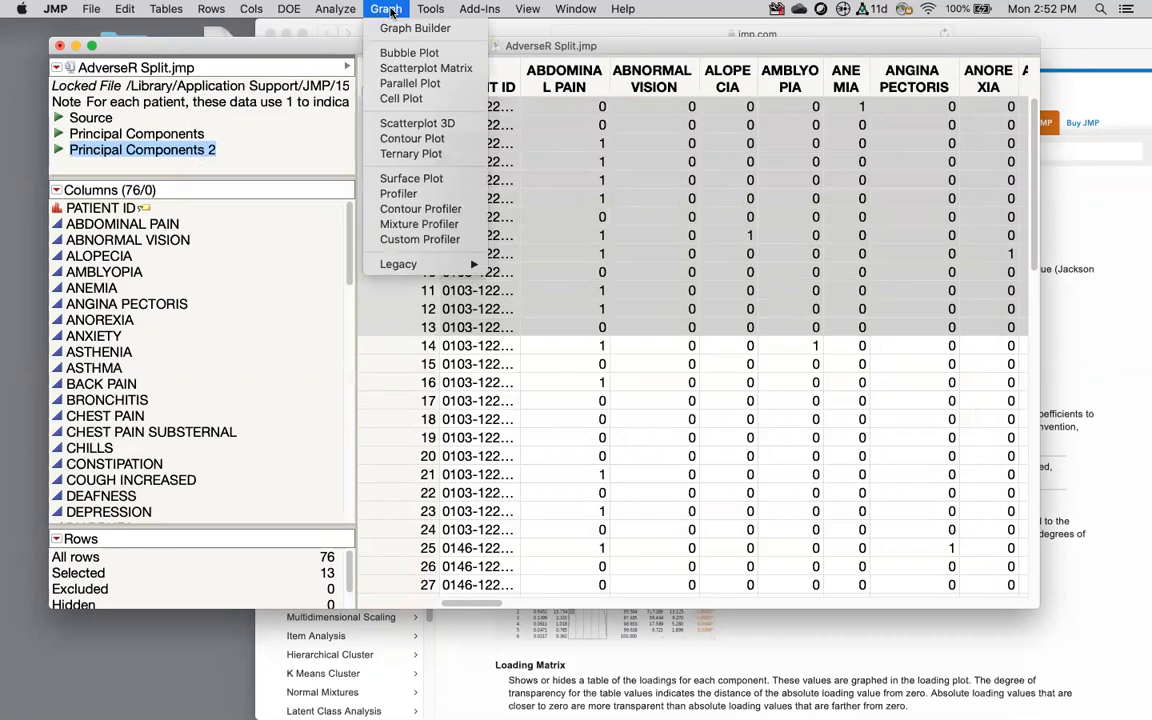
Step: In Graph Builder, plot ABDOMINAL PAIN against ALOPECIA as a treemap
left_click(397, 31)
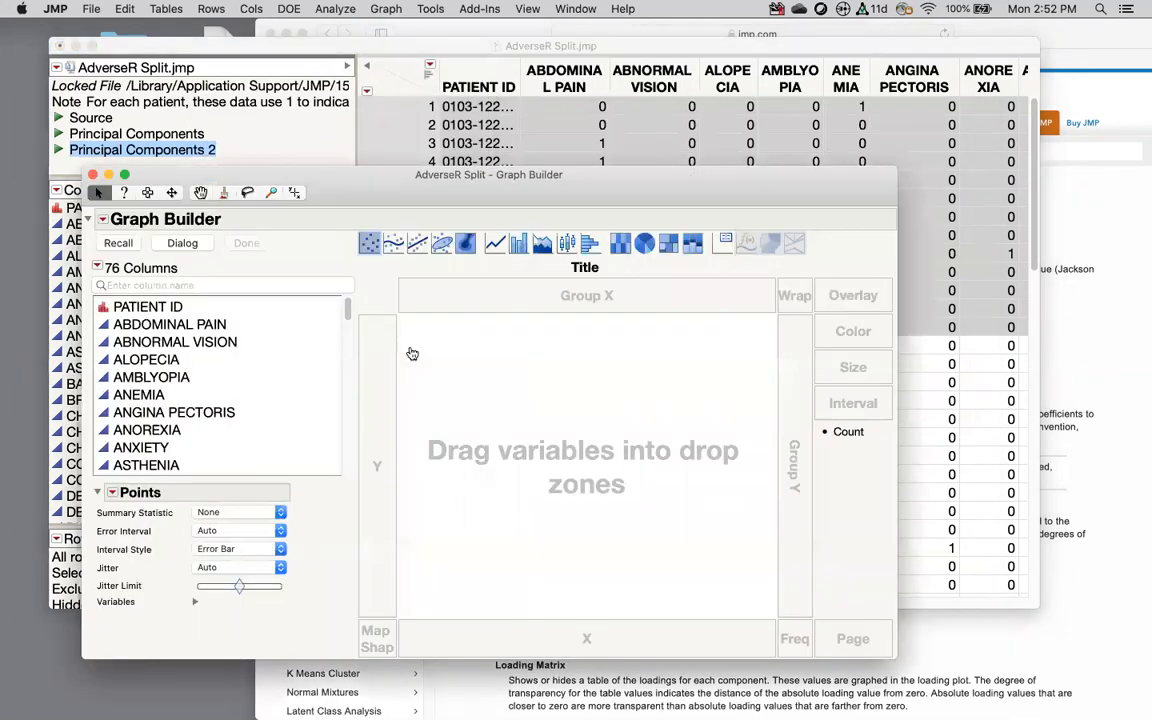
left_click(156, 374)
left_click_drag(155, 360, 500, 628)
left_click_drag(165, 324, 380, 430)
left_click(669, 243)
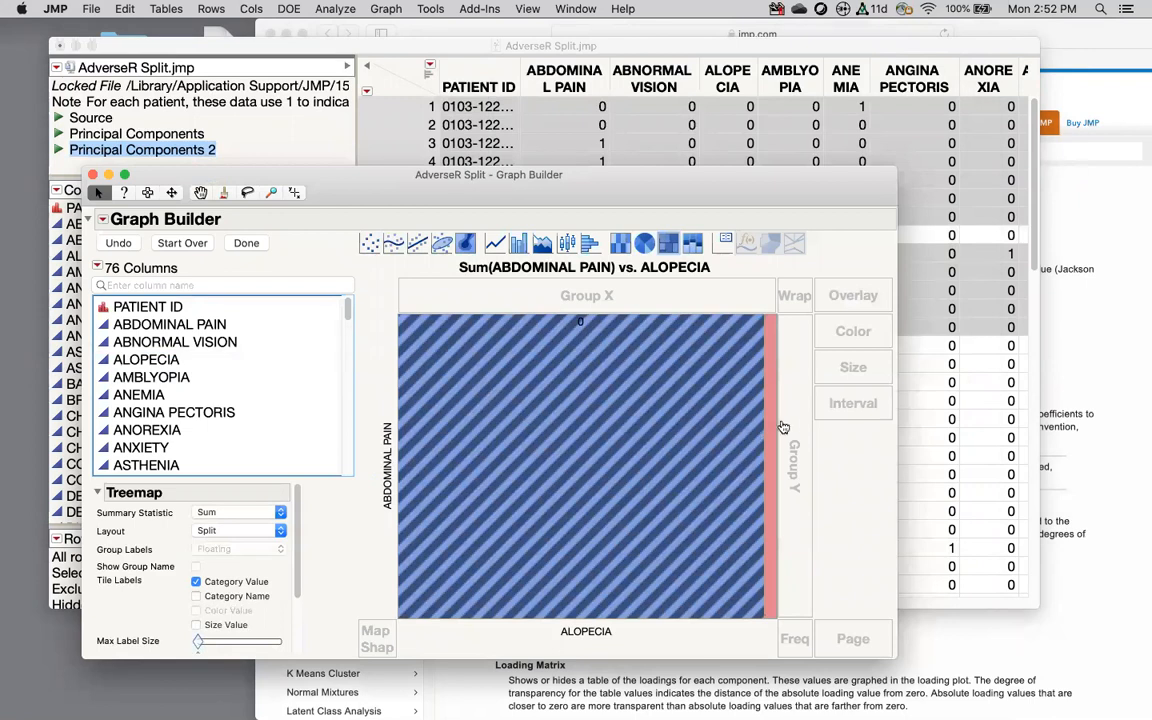
left_click(246, 243)
Step: Save the treemap as a 'Sum(ABDOMINAL PAIN) vs. ALOPECIA' table script and close Graph Builder
left_click(102, 219)
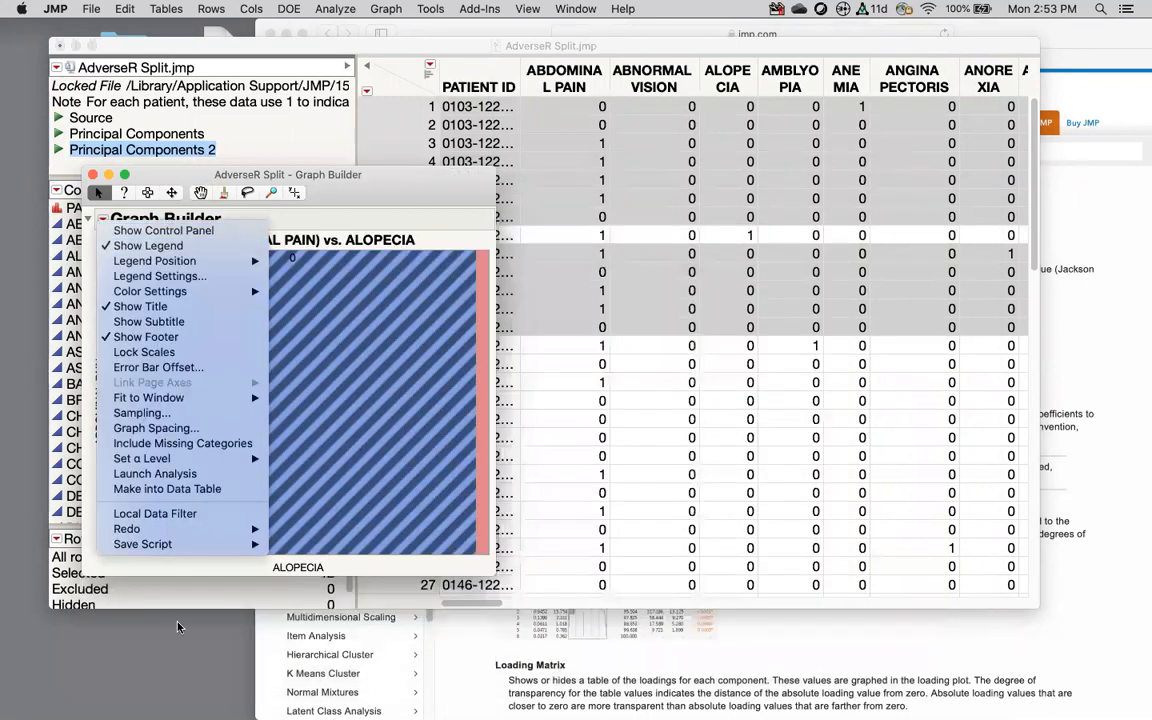
mouse_move(155, 544)
left_click(325, 544)
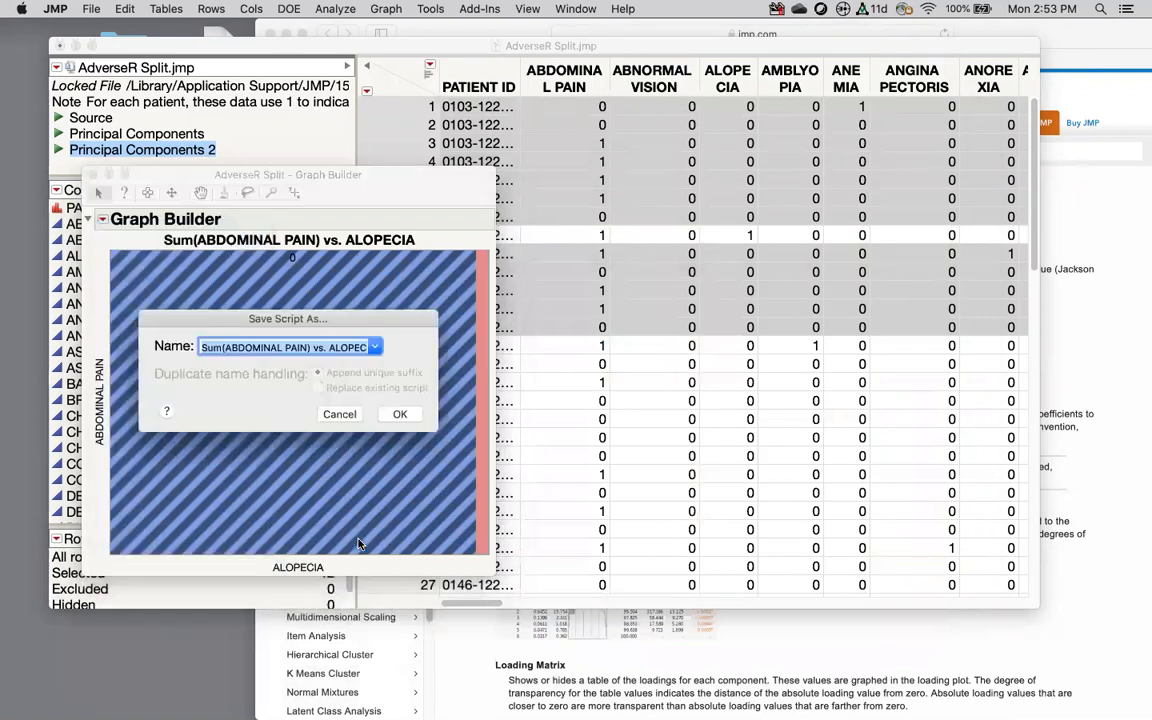
left_click(399, 414)
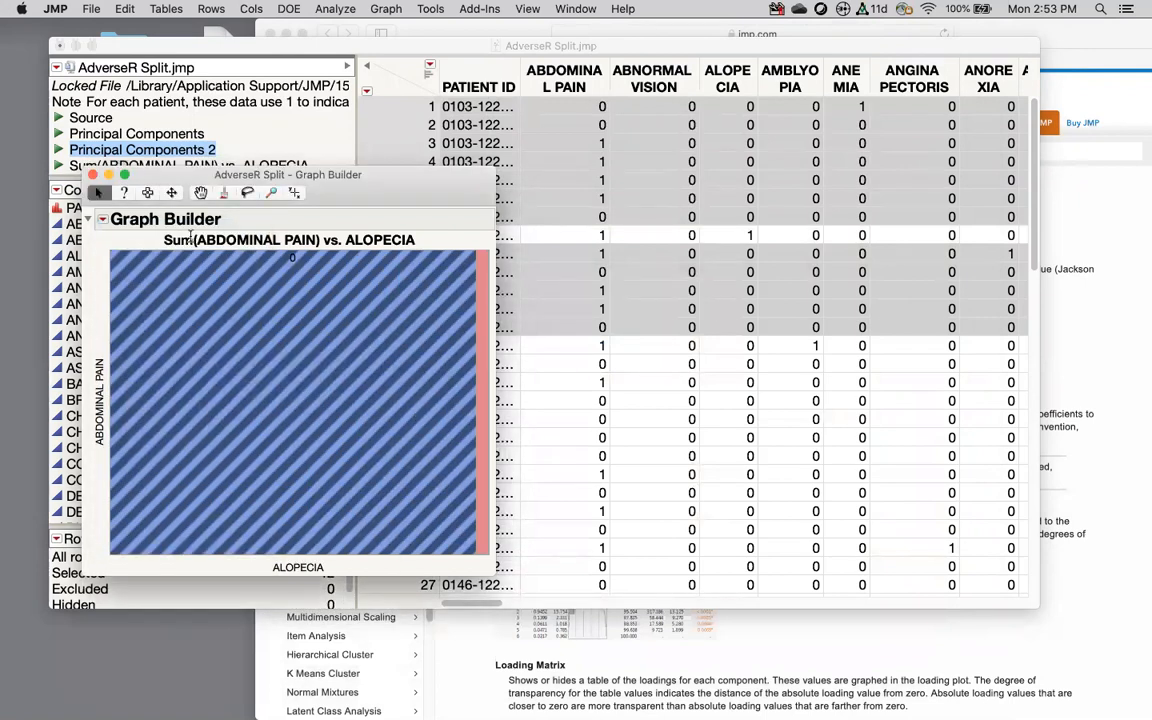
left_click(92, 174)
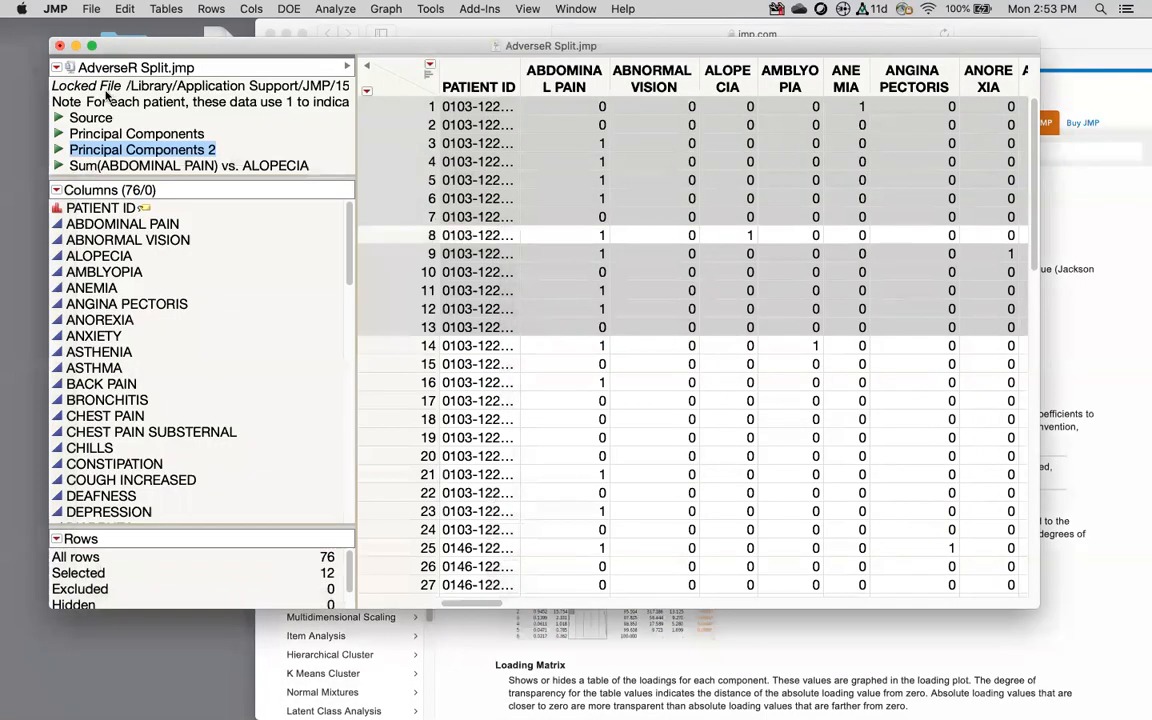
Step: Move the treemap script under Source, then save the Principal Components script to a new journal
left_click(131, 168)
left_click_drag(131, 168, 137, 124)
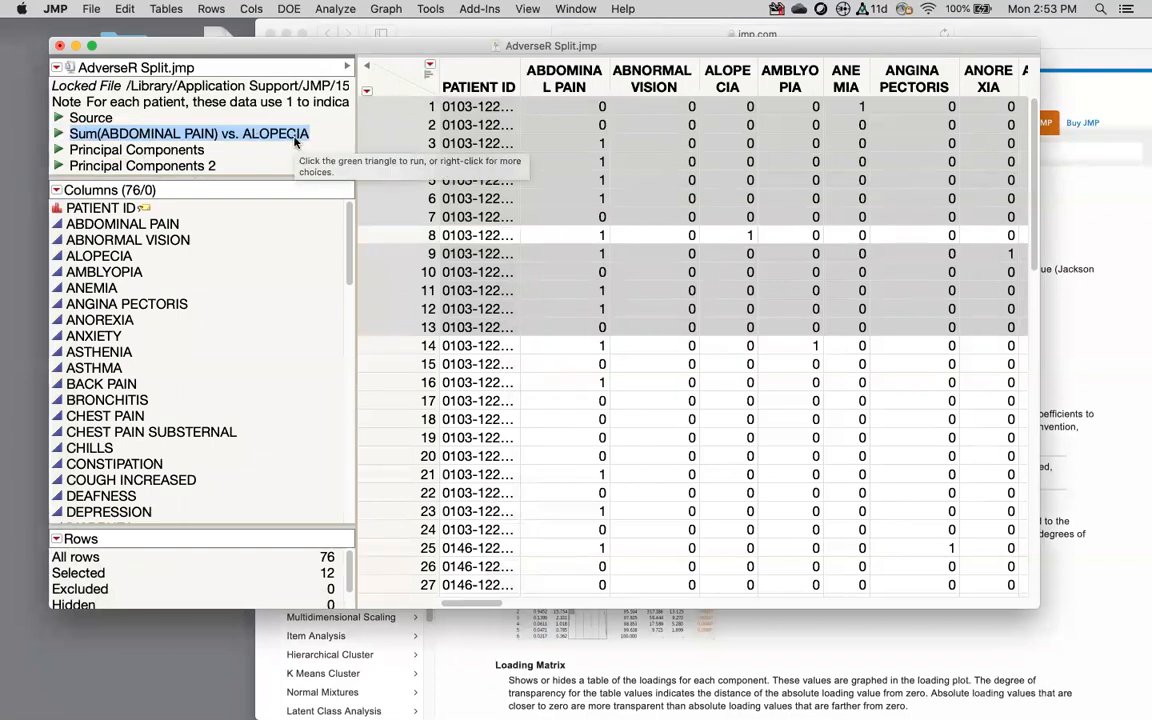
left_click(58, 149)
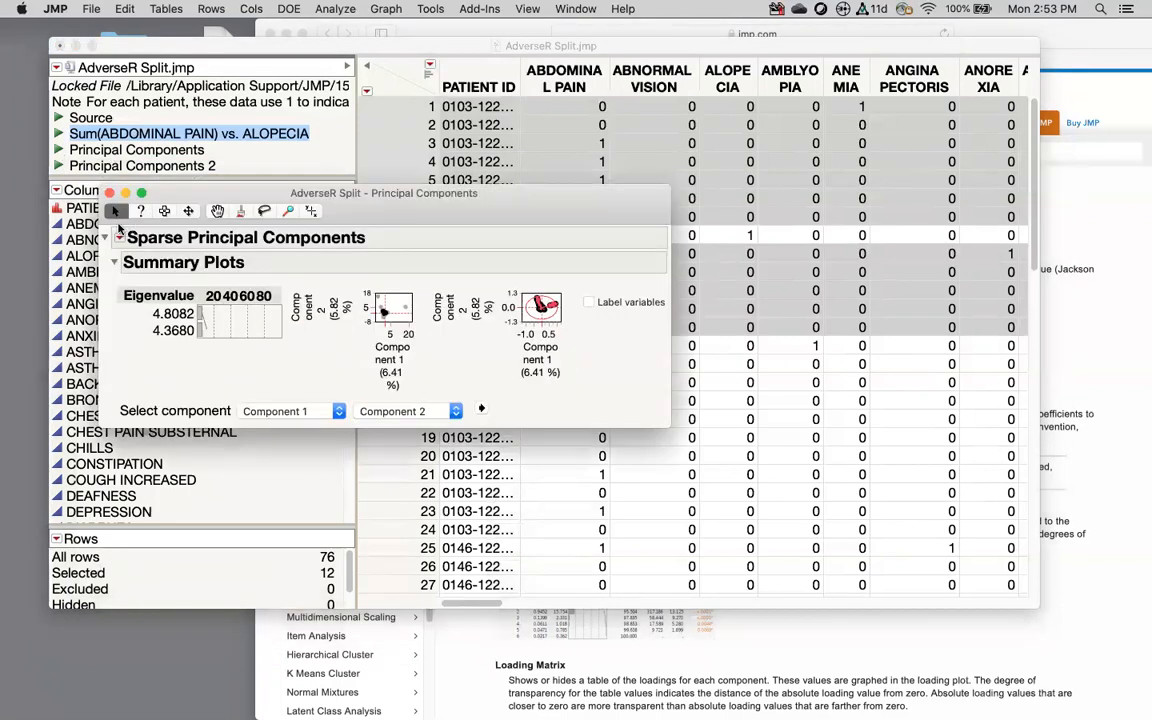
left_click(119, 236)
mouse_move(181, 577)
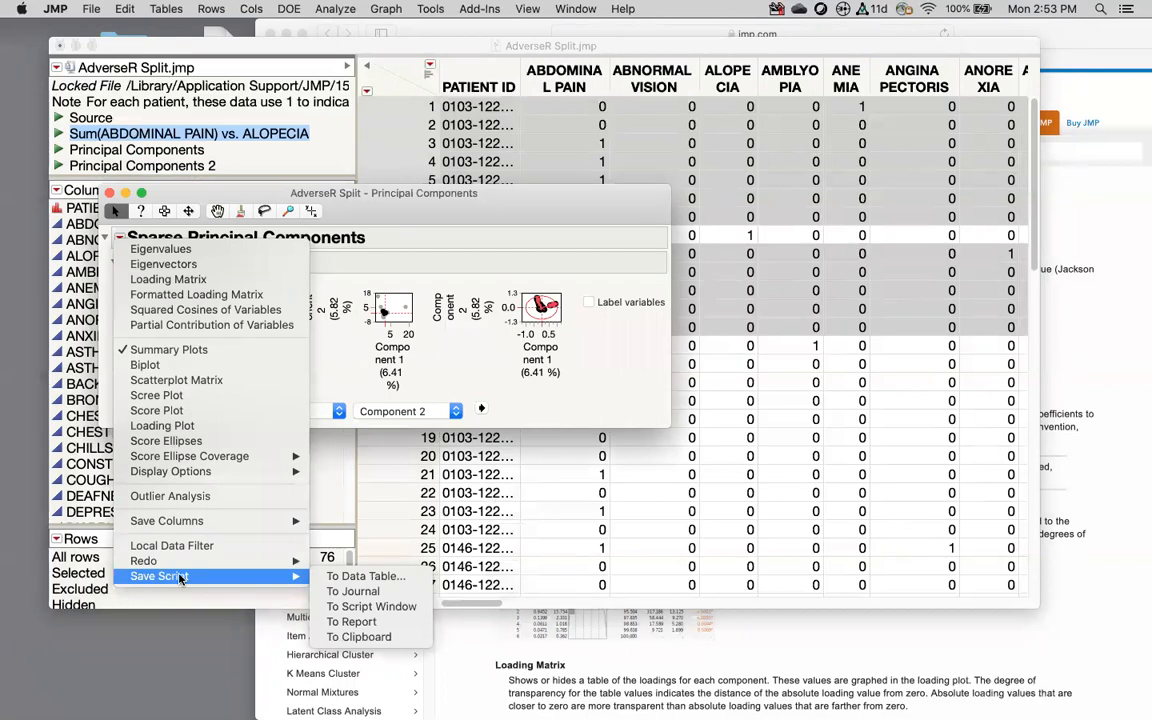
left_click(363, 593)
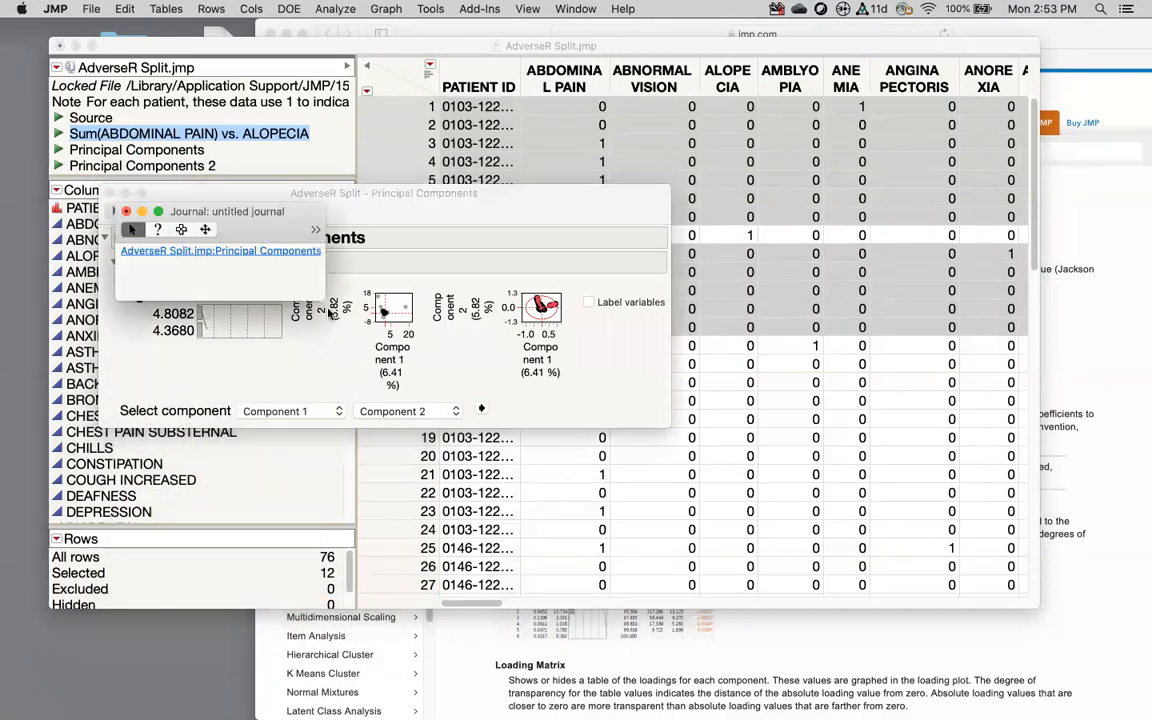
Step: Enlarge and reposition the journal, close the Principal Components 2 report, and rearrange the table window
left_click_drag(321, 297, 564, 509)
left_click_drag(531, 228, 514, 88)
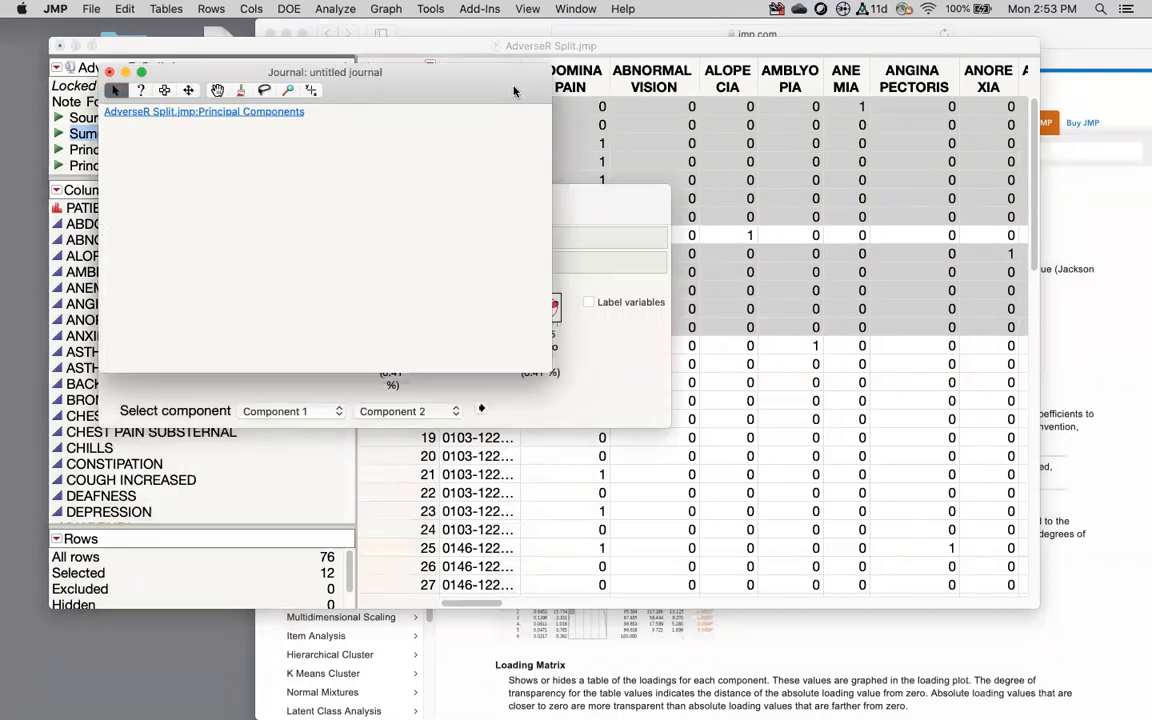
left_click(255, 112)
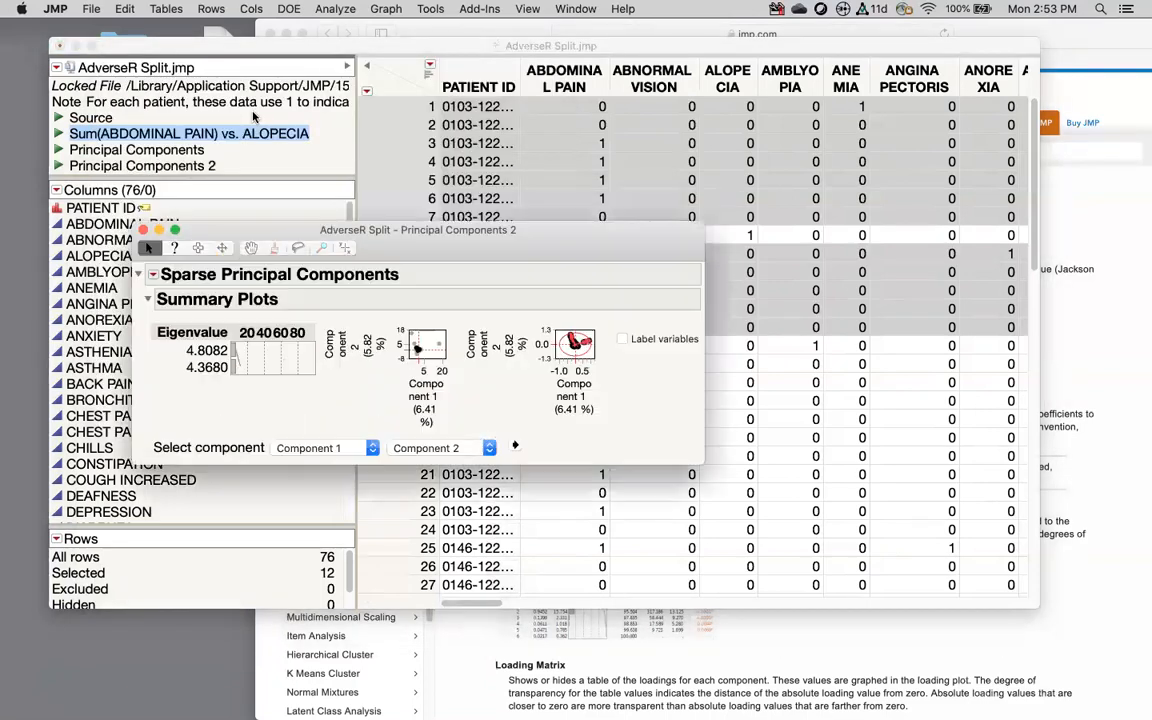
left_click(143, 230)
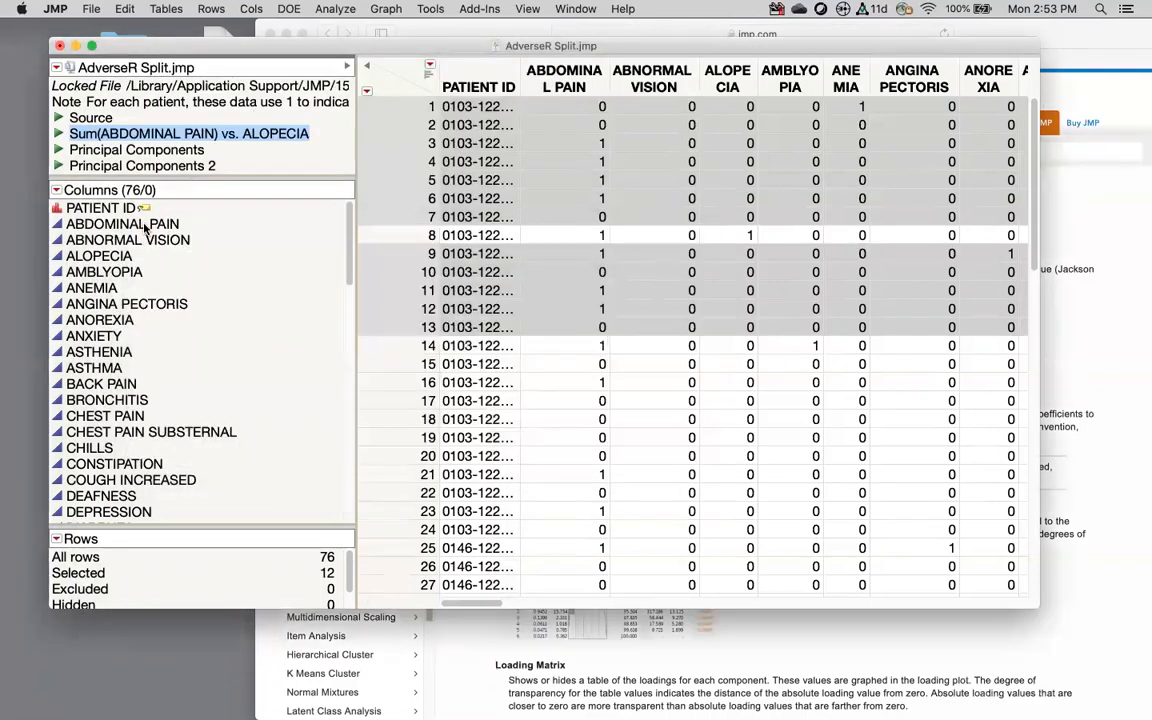
left_click_drag(363, 45, 404, 173)
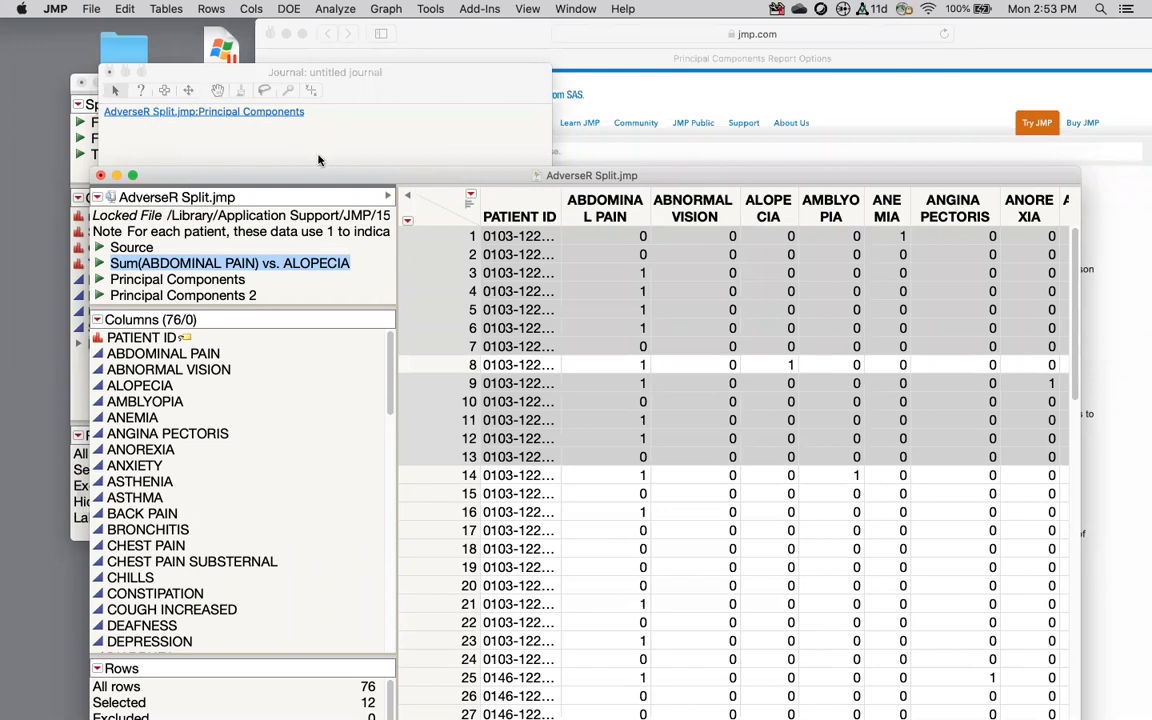
left_click_drag(362, 184, 298, 46)
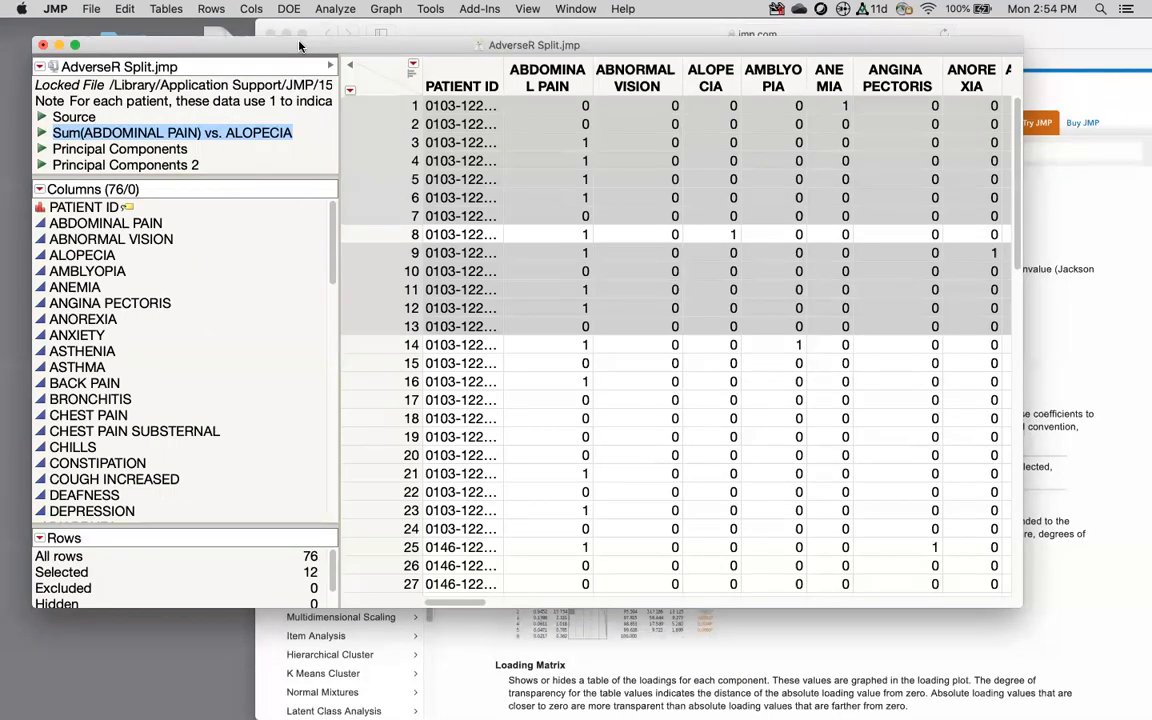
Step: Switch to the SplitPlotNK.jmp data table and open Fit Model on it
left_click(335, 9)
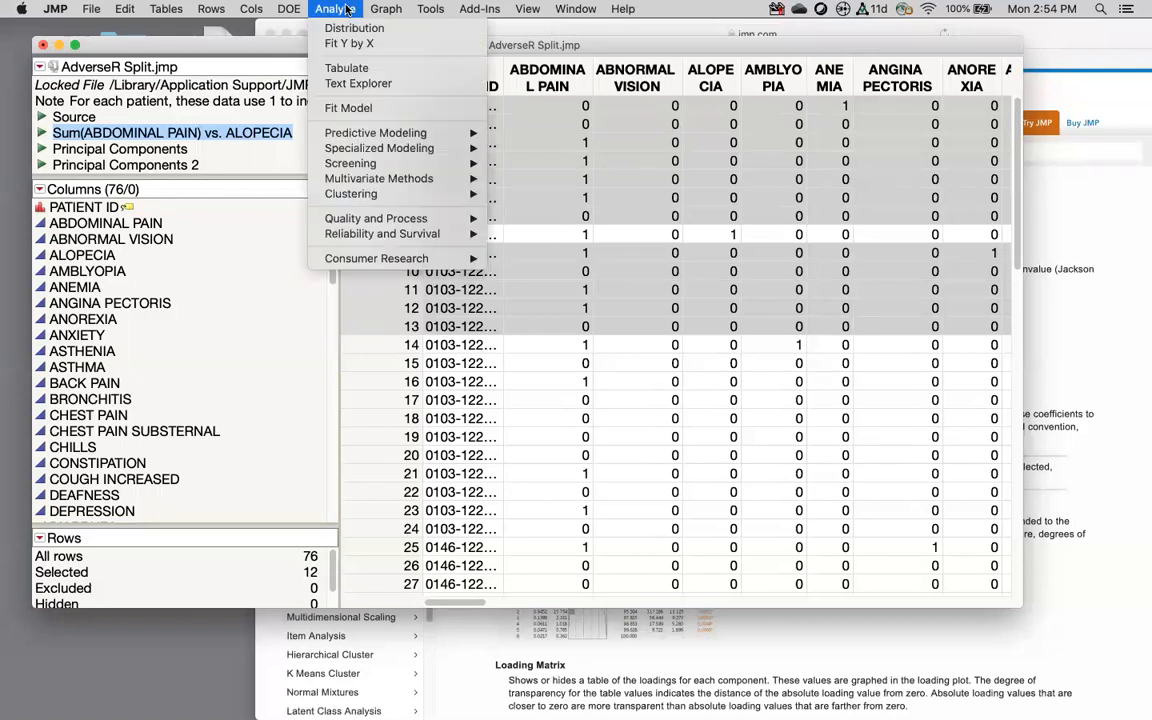
left_click(346, 107)
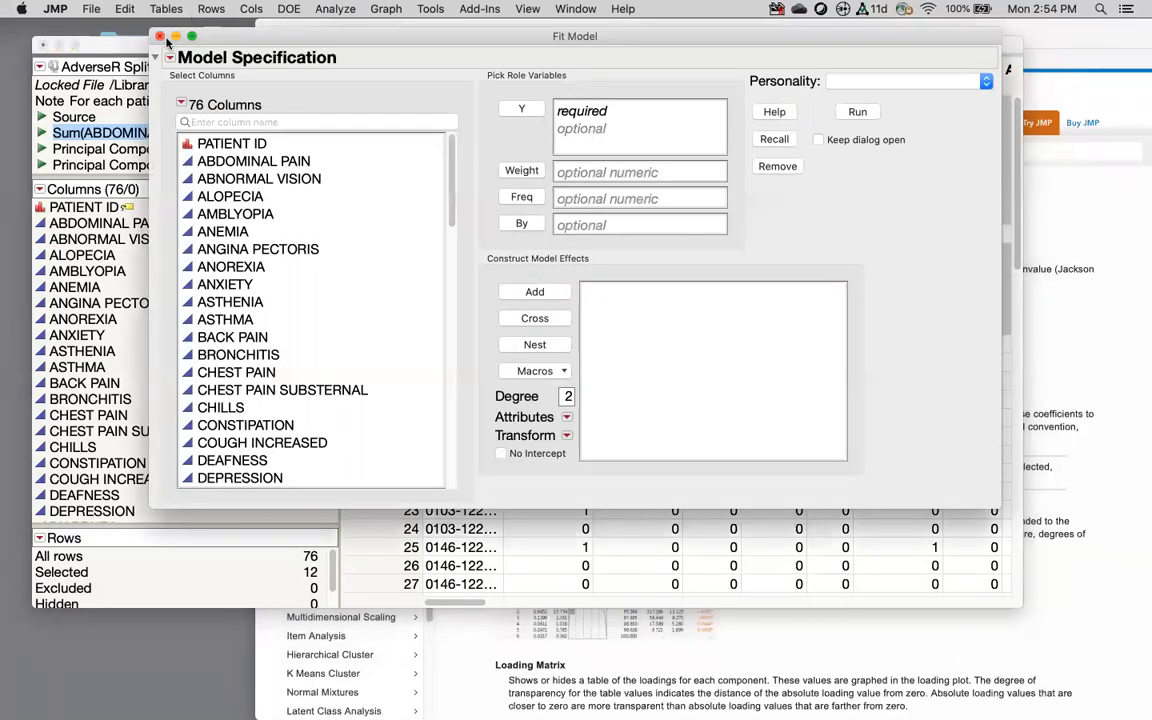
left_click(159, 36)
mouse_move(650, 716)
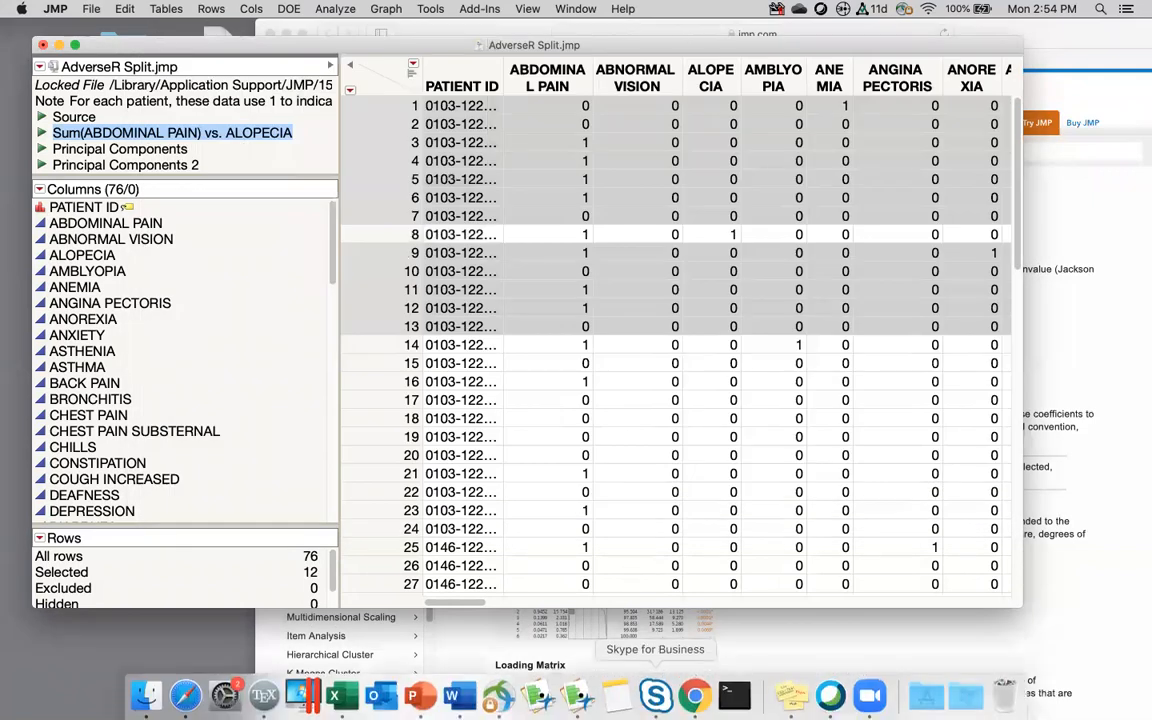
right_click(575, 700)
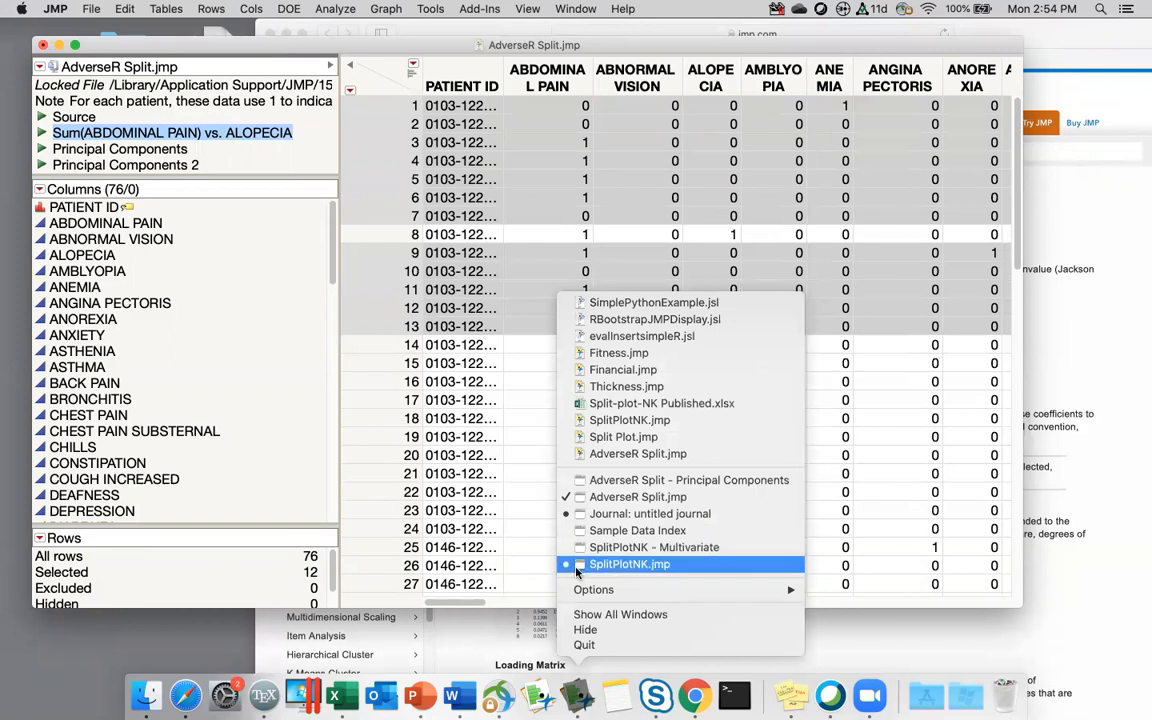
left_click(629, 564)
left_click(335, 9)
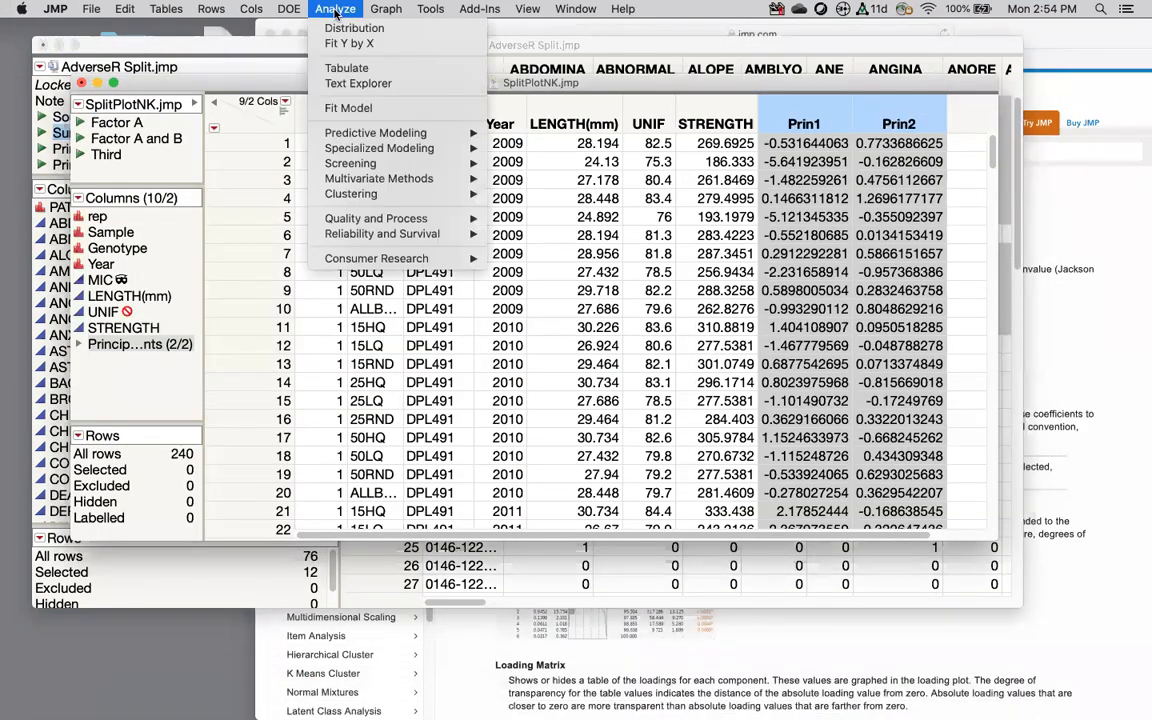
left_click(350, 108)
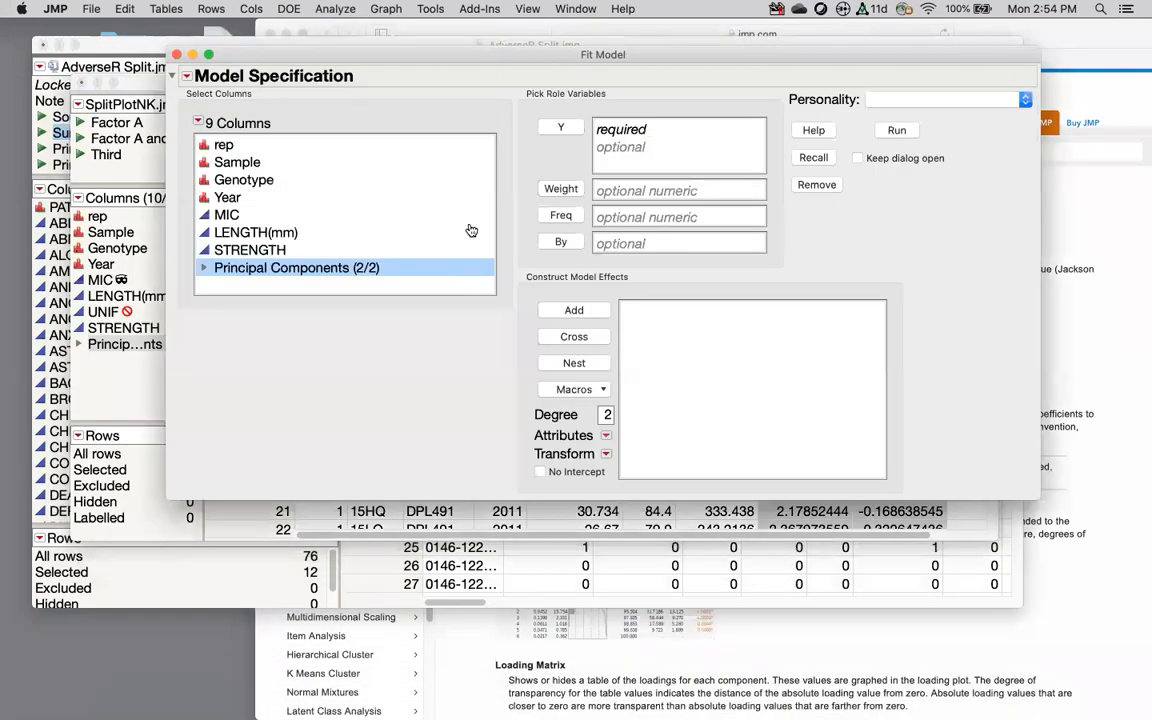
Step: Make STRENGTH the response and add Genotype, Sample and Sample*Genotype as effects
left_click(262, 250)
left_click(560, 127)
left_click(218, 178)
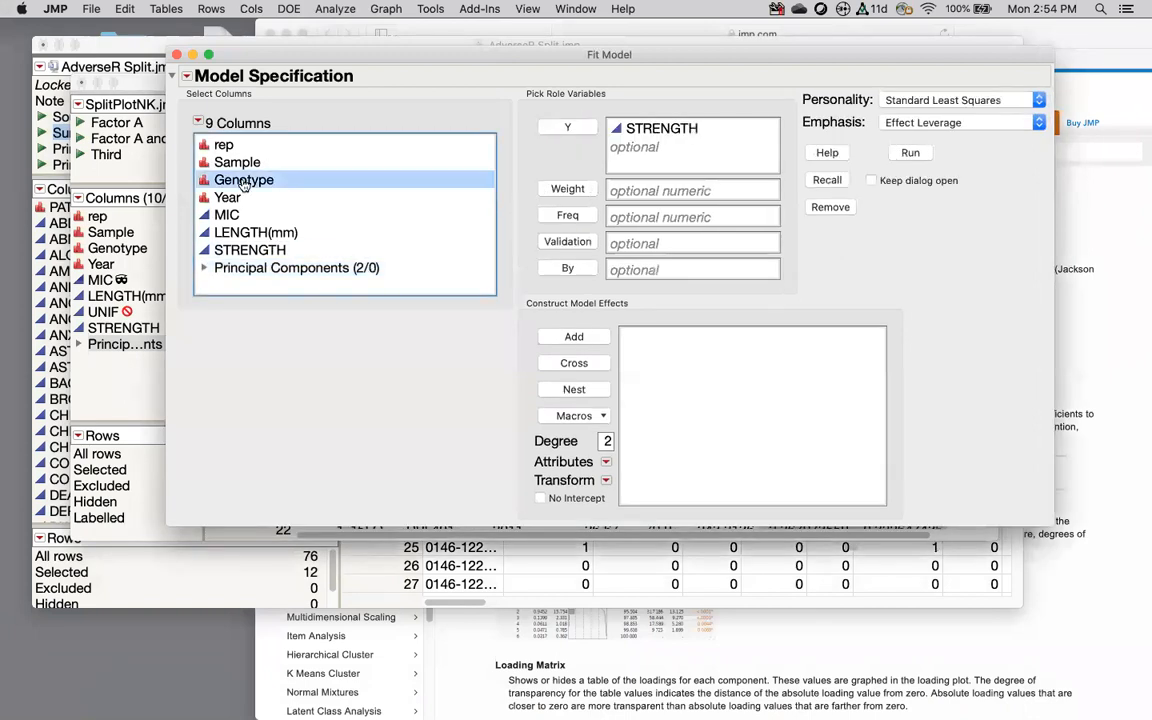
left_click(565, 336)
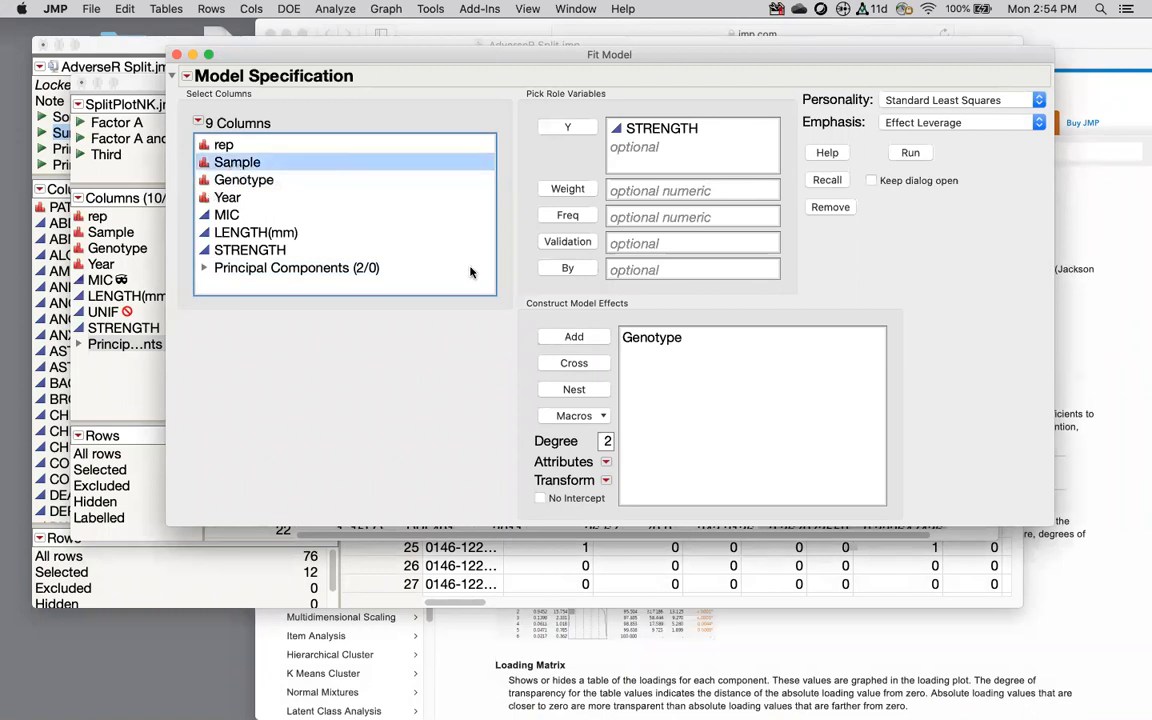
left_click(574, 337)
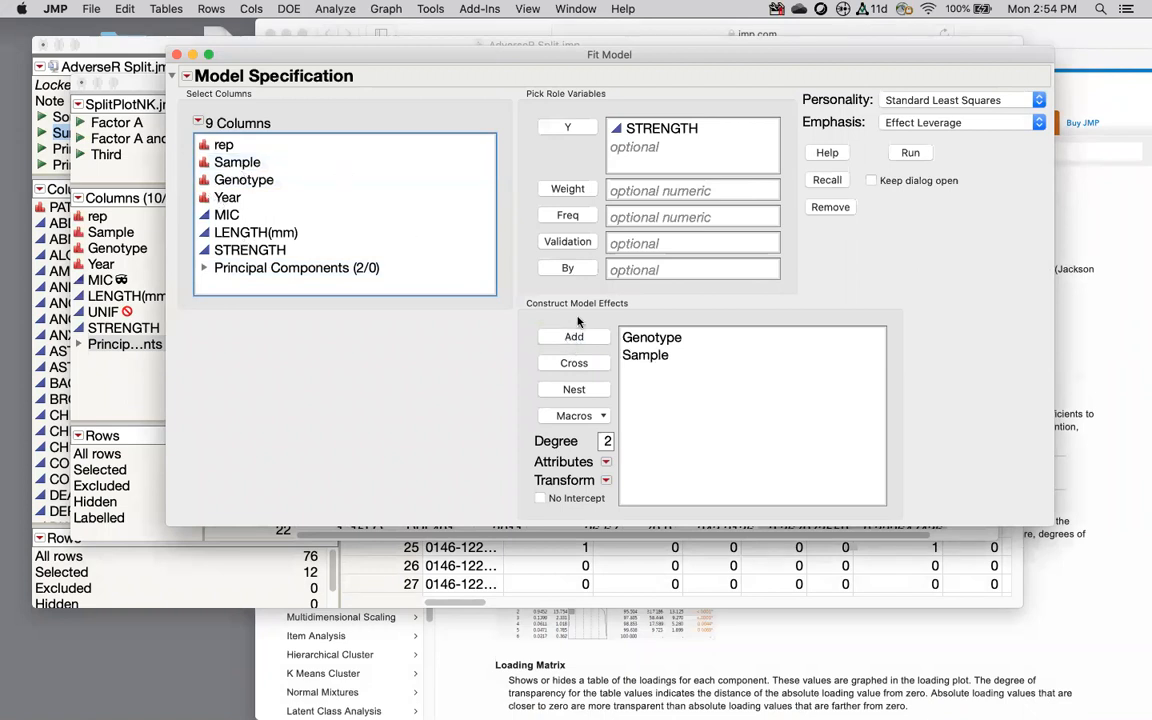
left_click(242, 178)
left_click(239, 160, "shift")
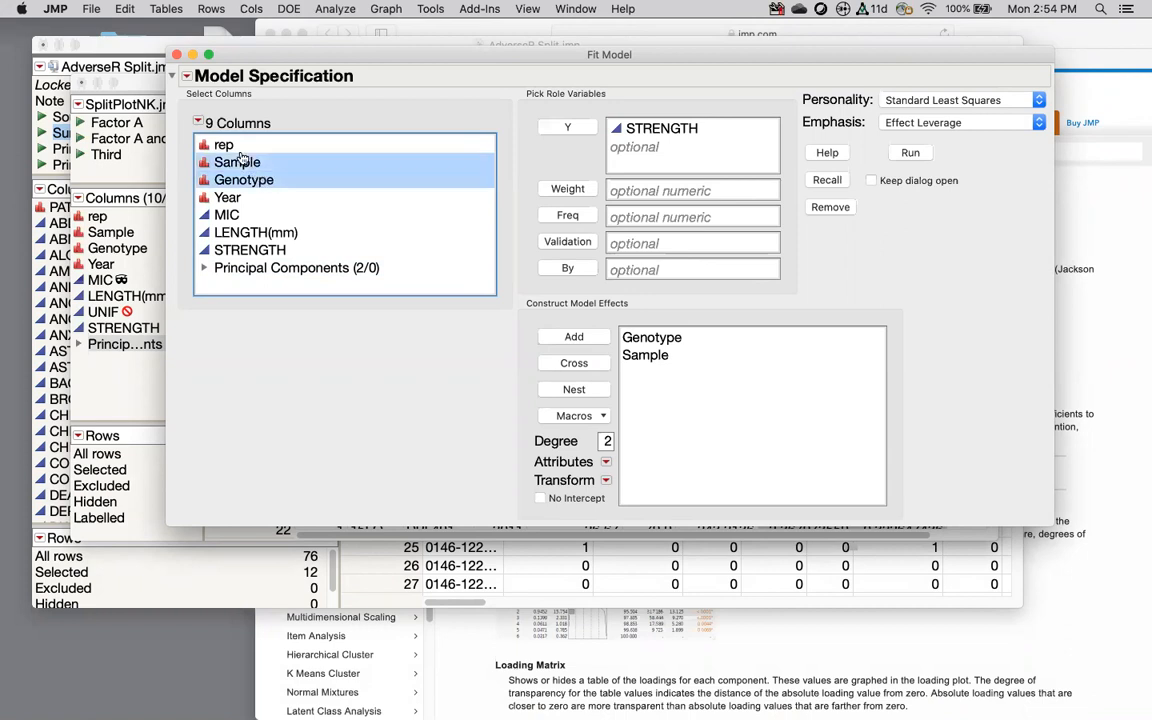
left_click(584, 369)
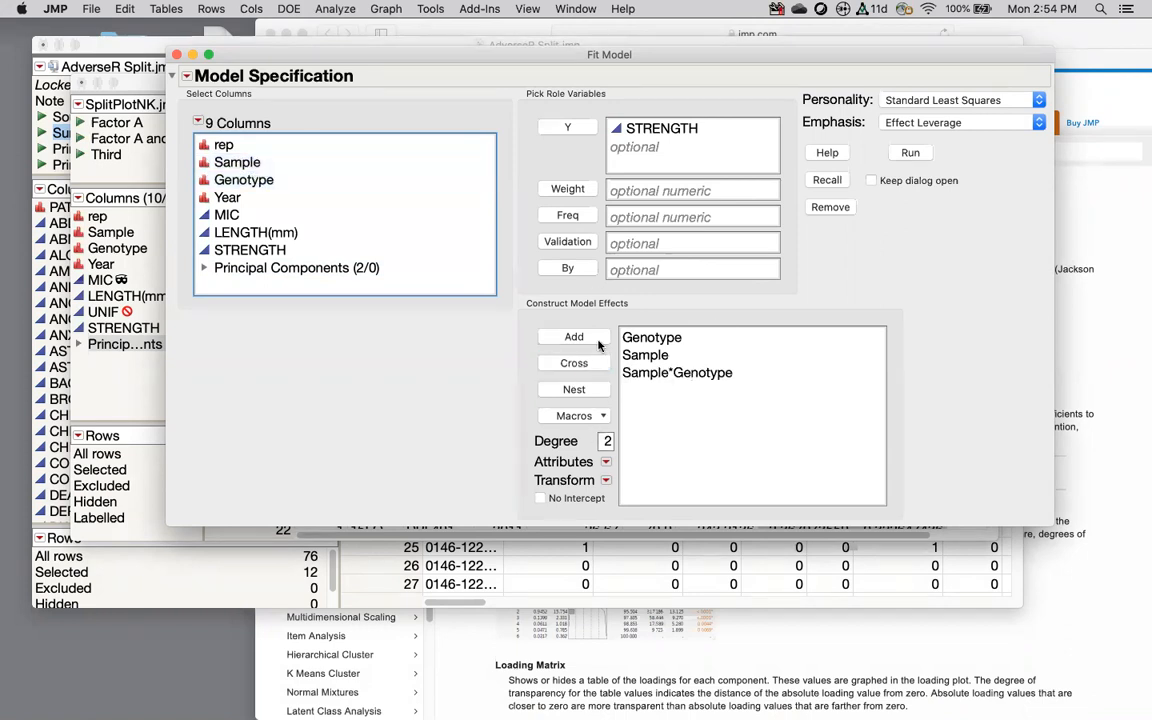
left_click(187, 76)
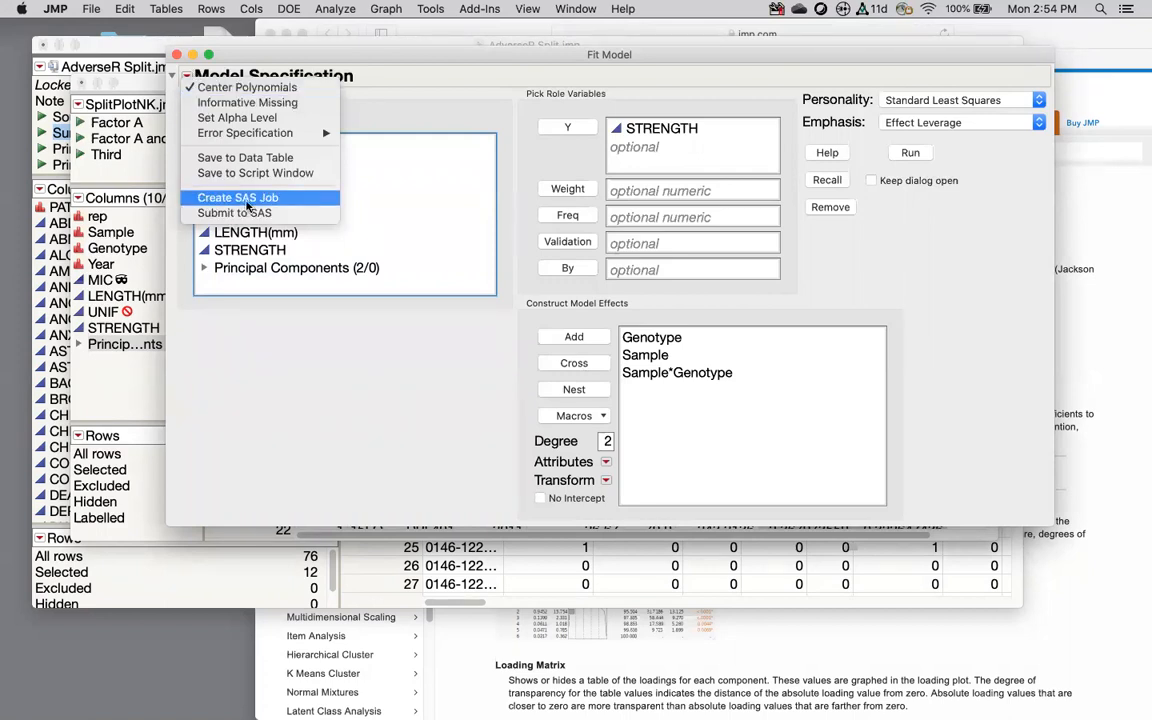
Step: Create the SAS job and review its DATA step and PROC GLM code
left_click(247, 199)
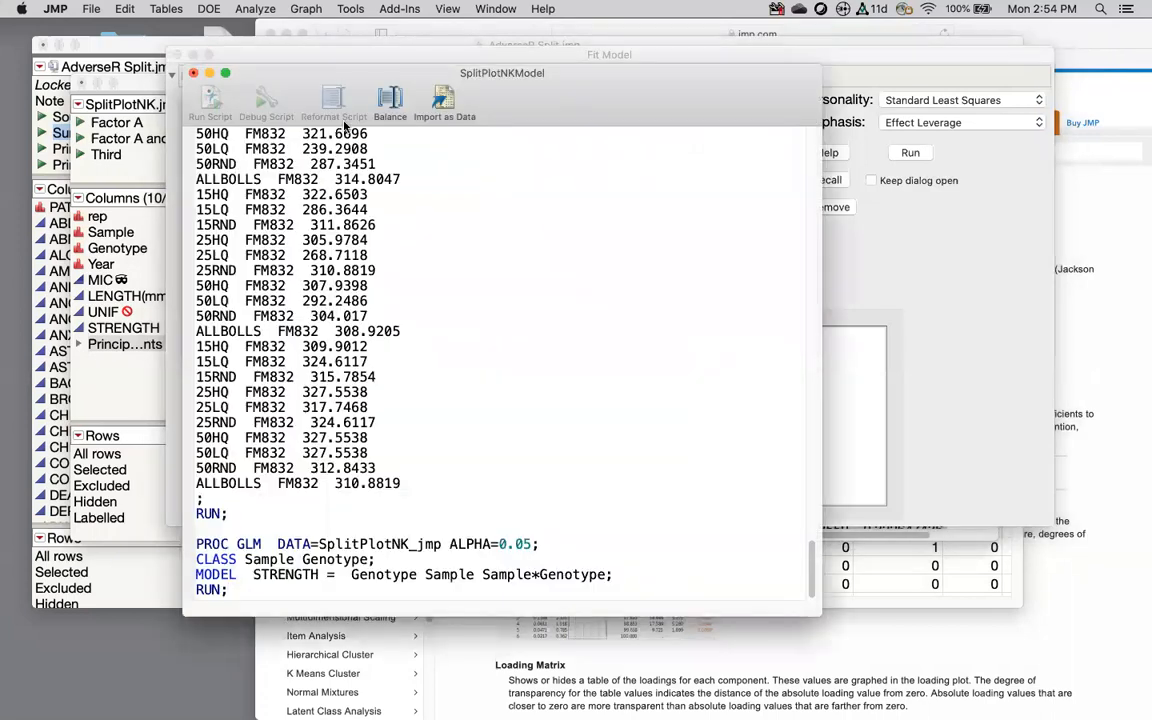
scroll(319, 260, "up", 20)
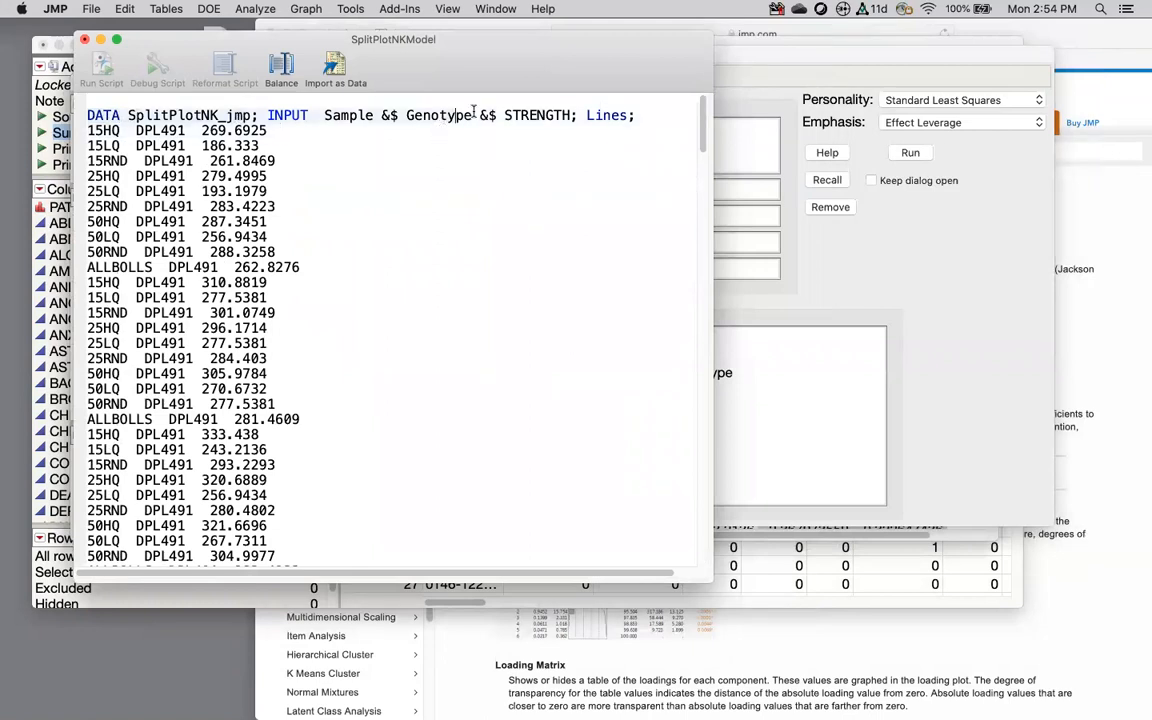
left_click_drag(577, 121, 537, 655)
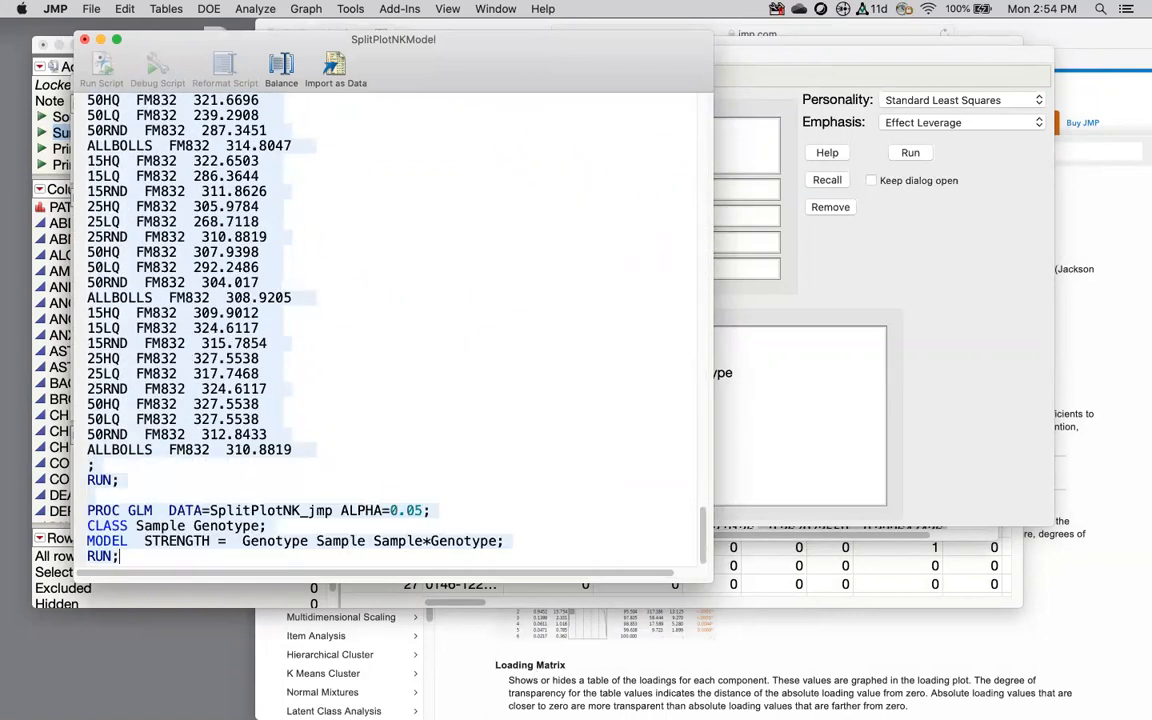
left_click(173, 487)
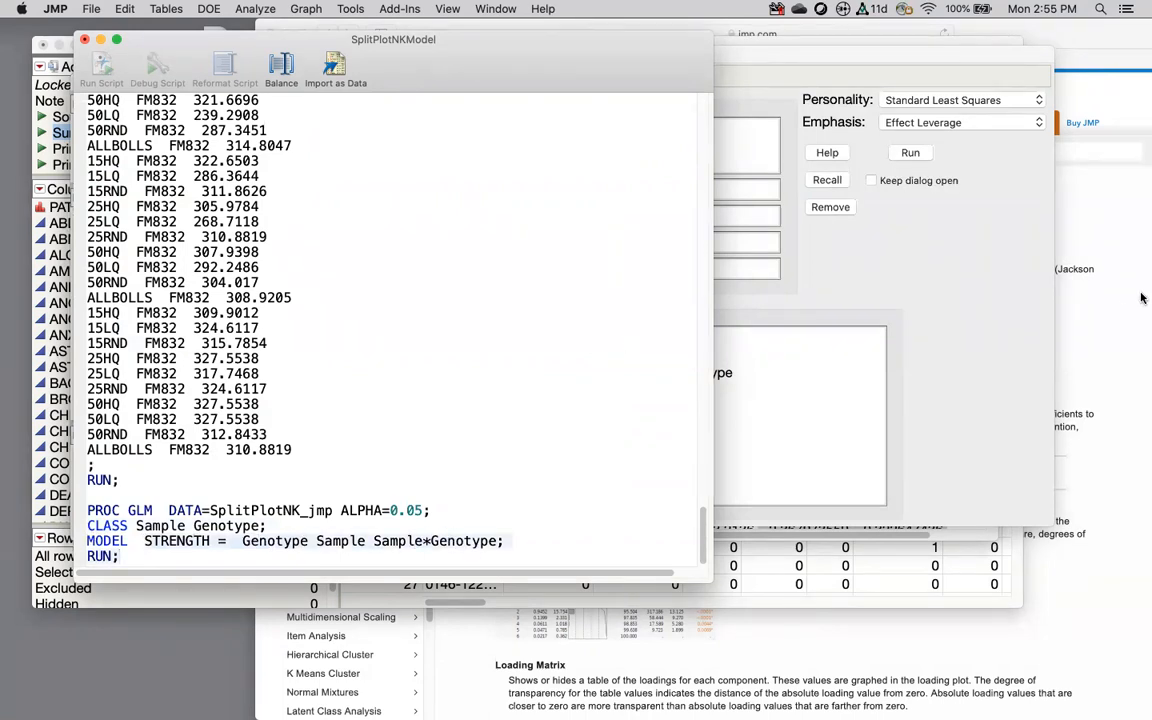
Step: Move the documentation window aside and return to the Fit Model dialog
left_click(1077, 246)
left_click_drag(509, 37, 786, 188)
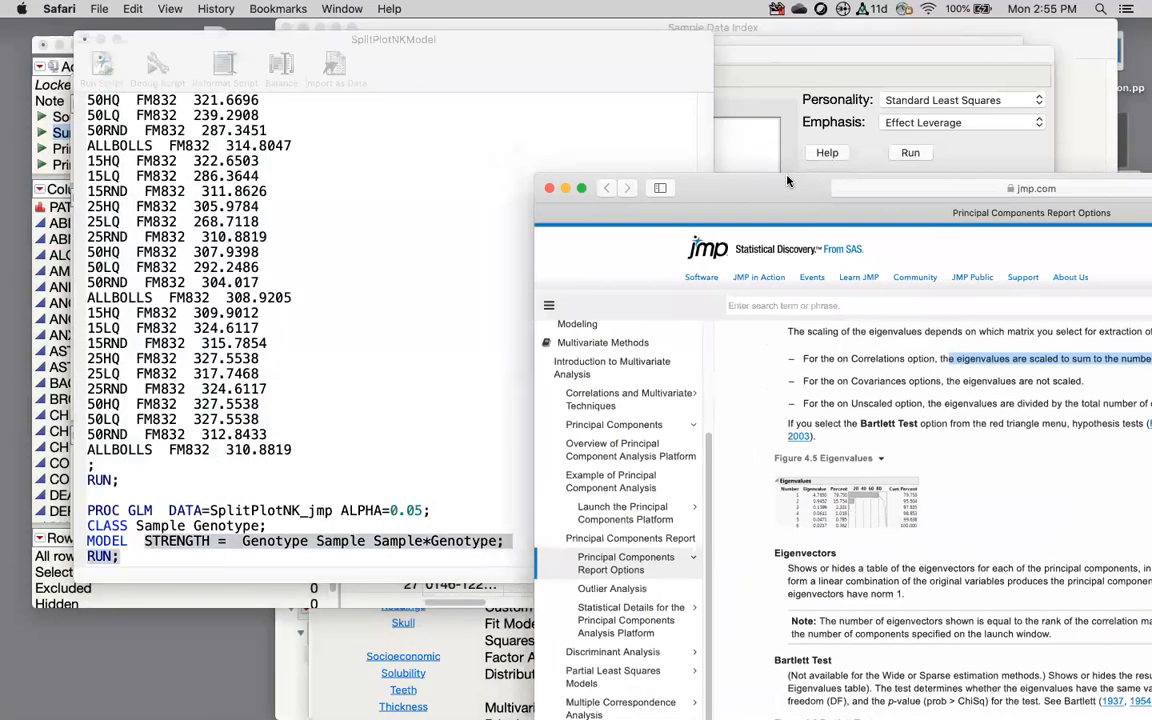
left_click(735, 64)
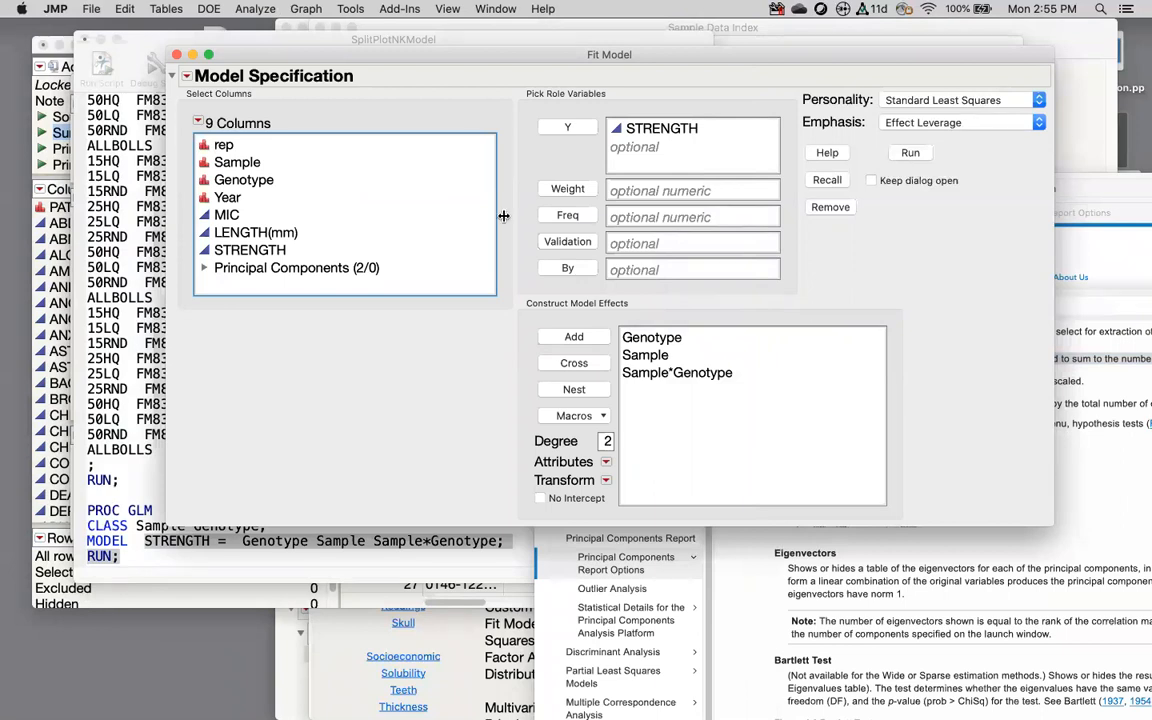
Step: Try the Mixed Model personality, then return the Fit Model to Standard Least Squares
left_click(945, 101)
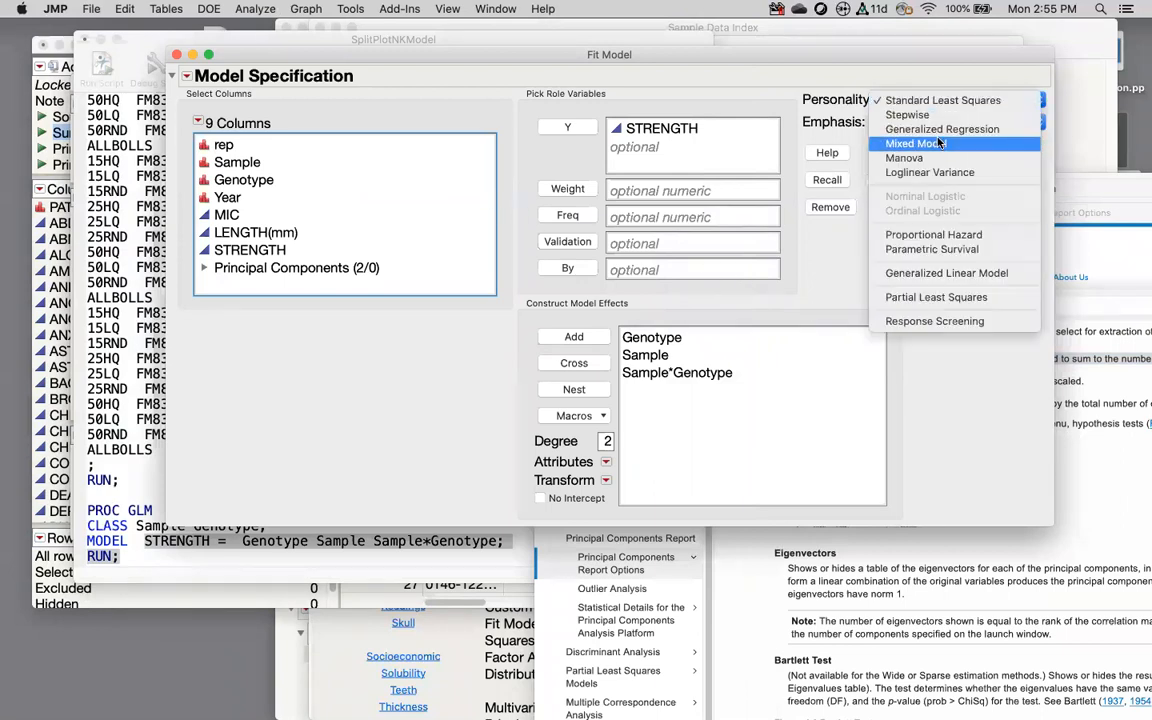
left_click(916, 143)
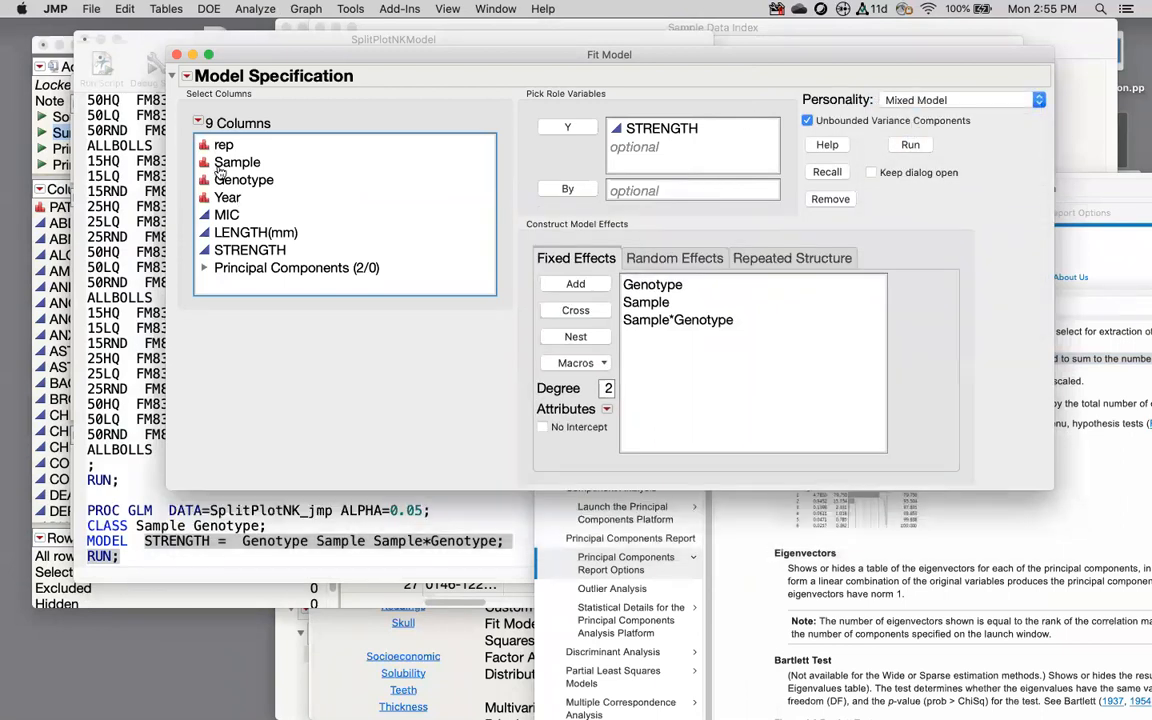
left_click(186, 76)
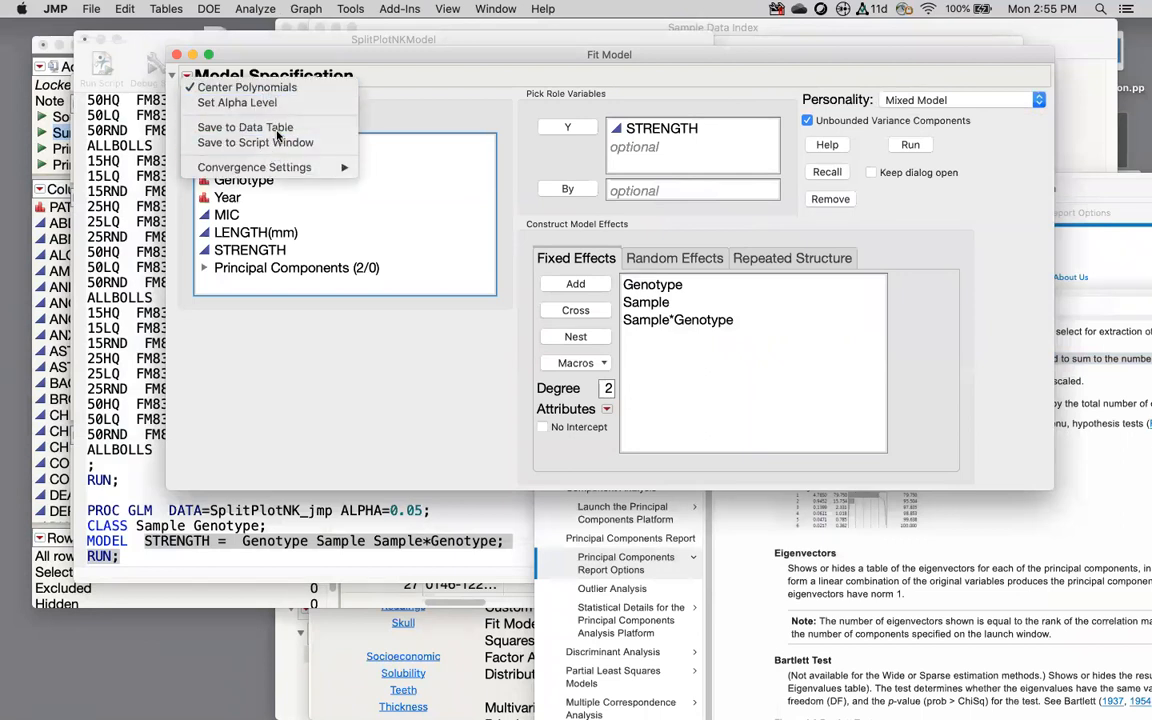
left_click(419, 90)
left_click(981, 101)
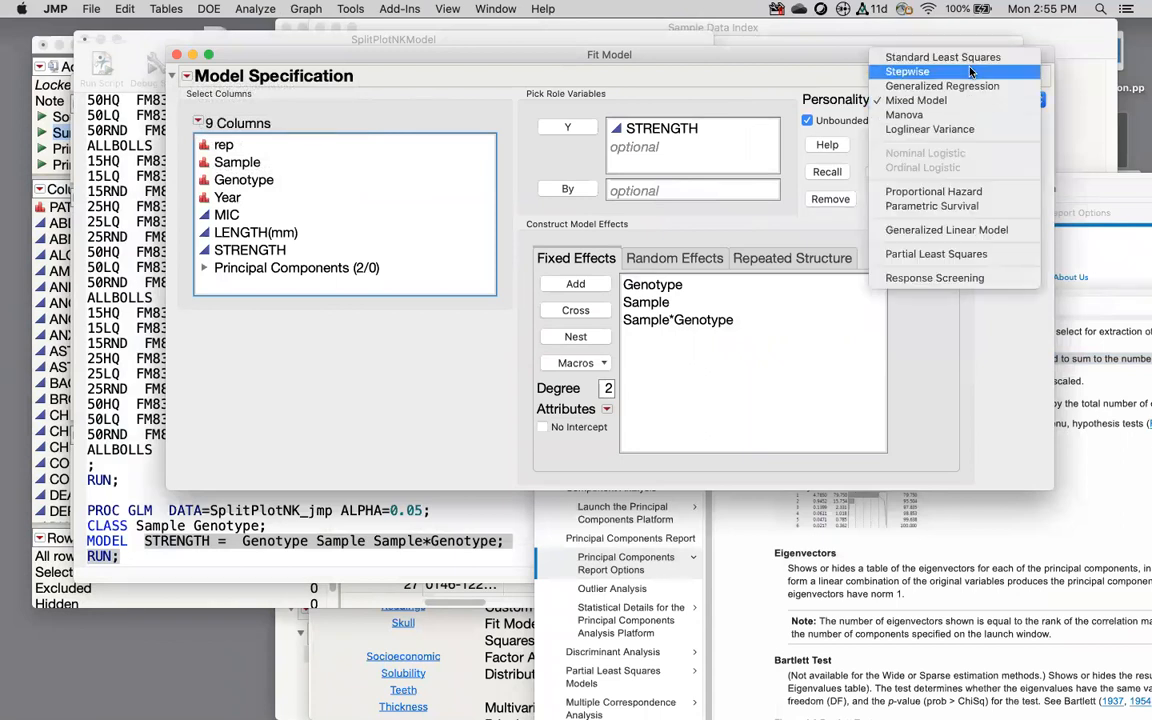
left_click(955, 57)
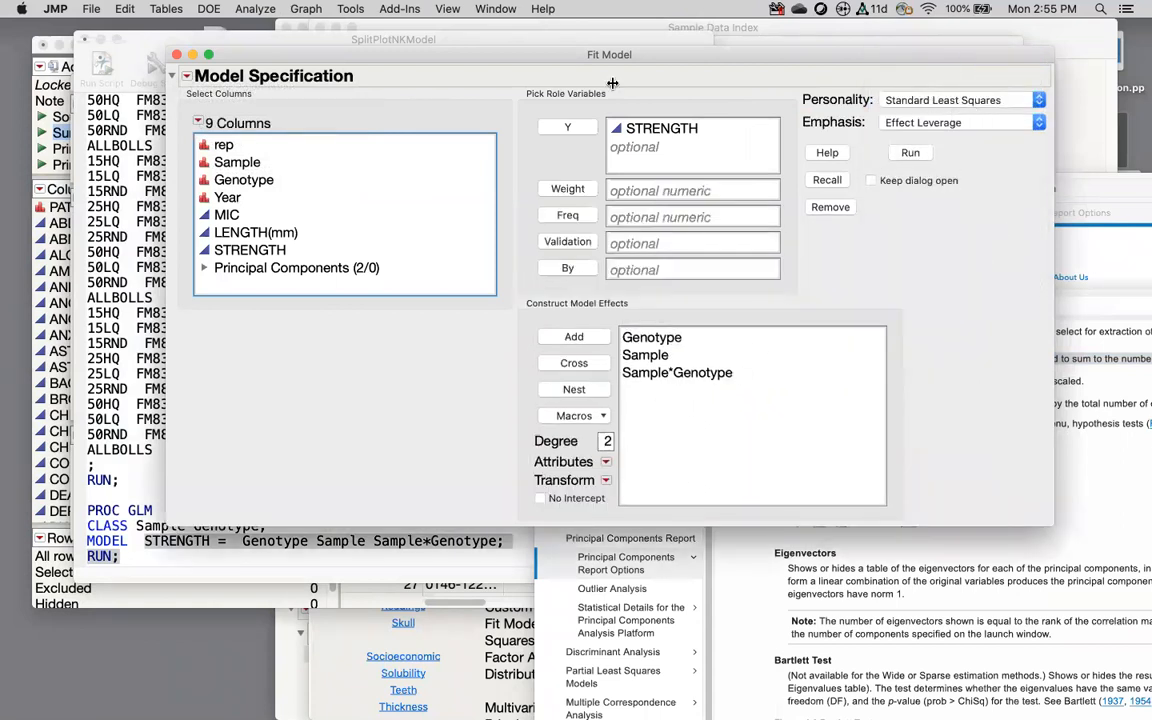
Step: Insert a 'Random ;' line after the CLASS statement in the SAS model script
left_click(203, 521)
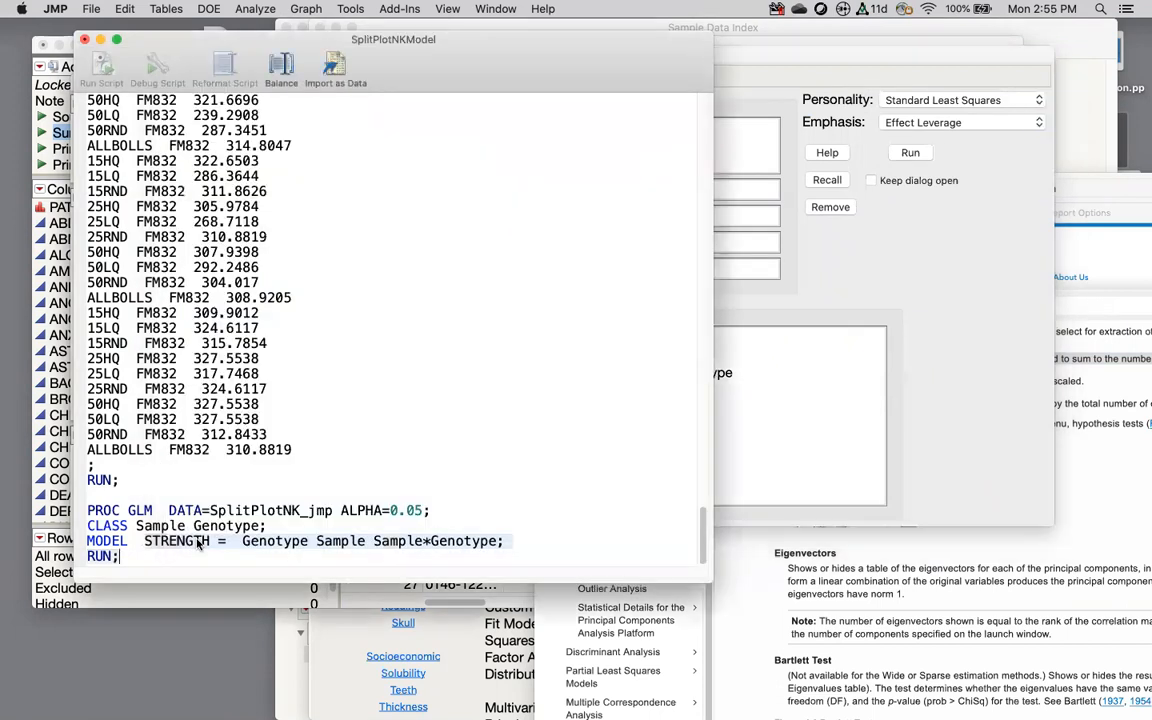
left_click(244, 543)
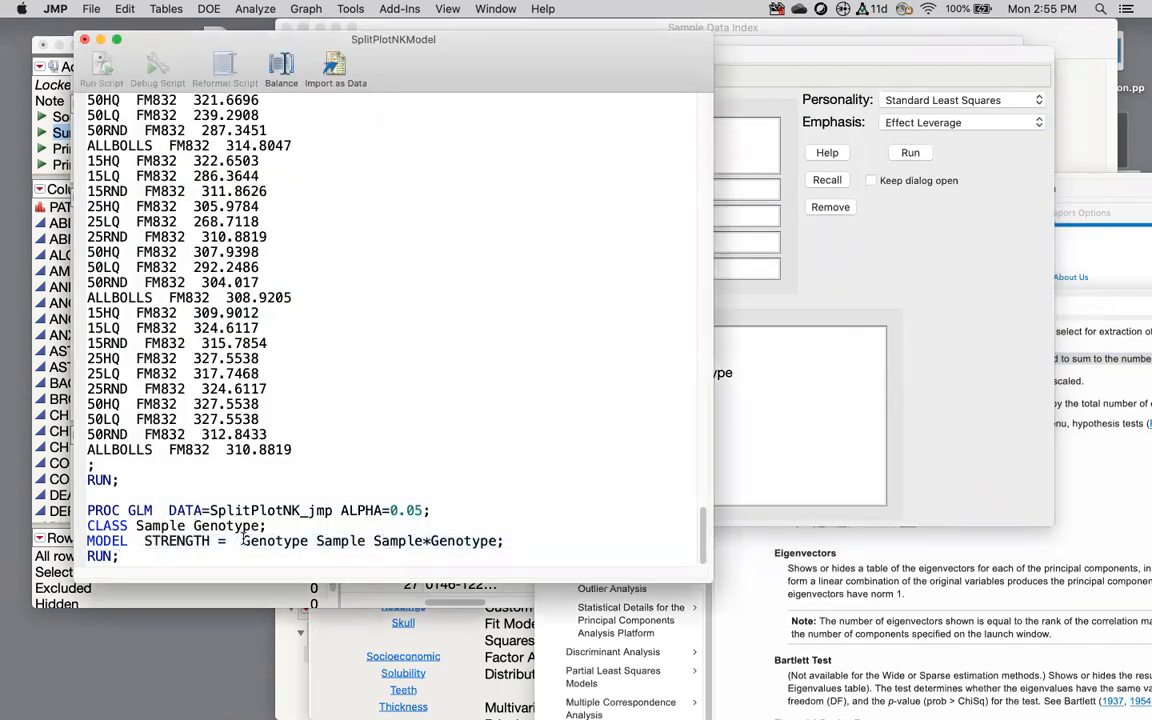
left_click(315, 527)
key("Return")
type("Rabdo")
key("BackSpace")
key("BackSpace")
key("BackSpace")
type("ndom ")
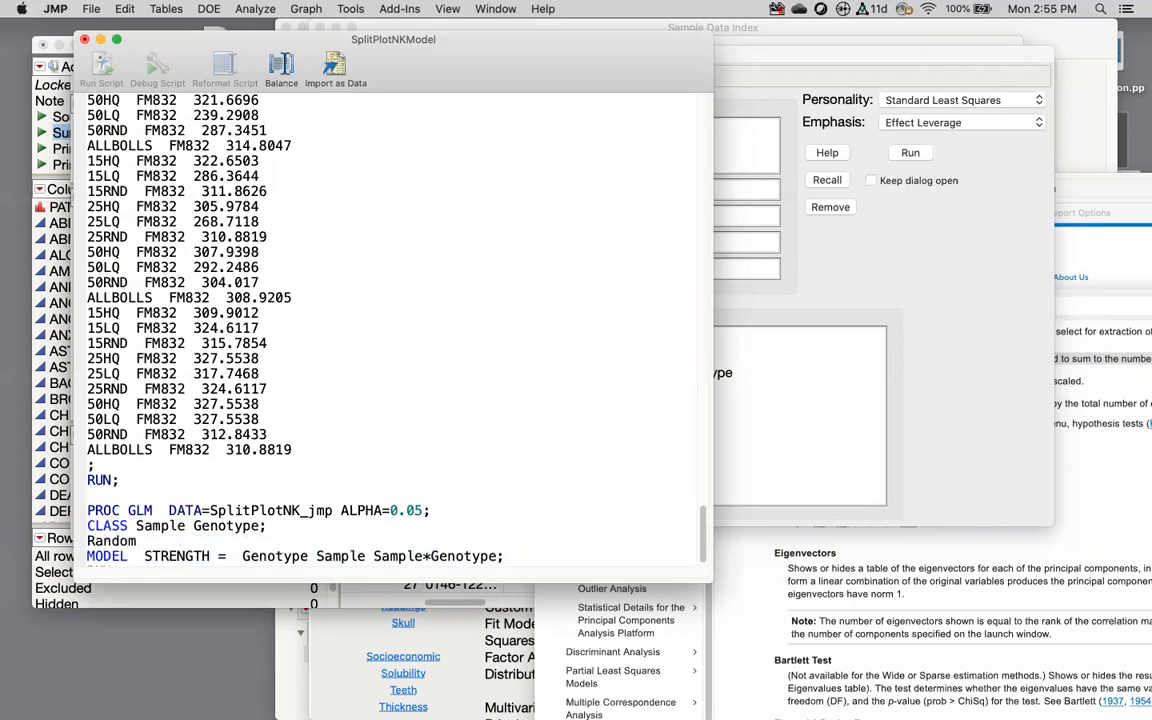
type(";")
left_click(395, 598)
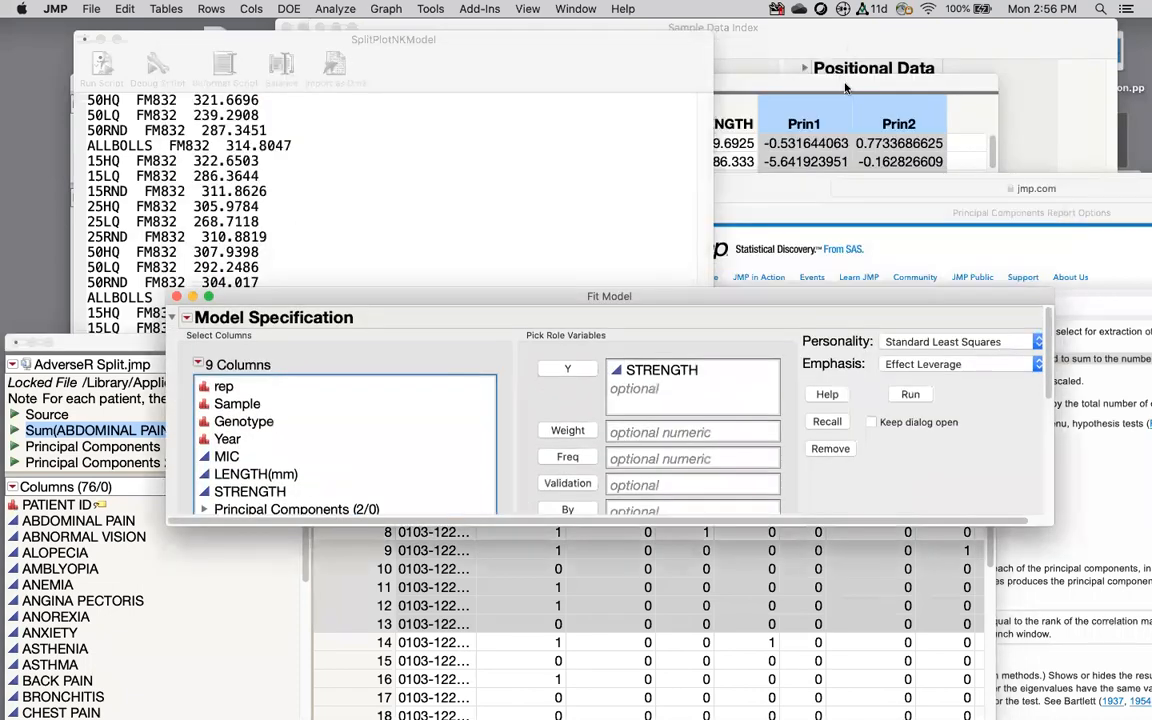
Step: Bring SplitPlotNK.jmp forward, select the Year column and scroll to the last rows
left_click(763, 81)
left_click(478, 124)
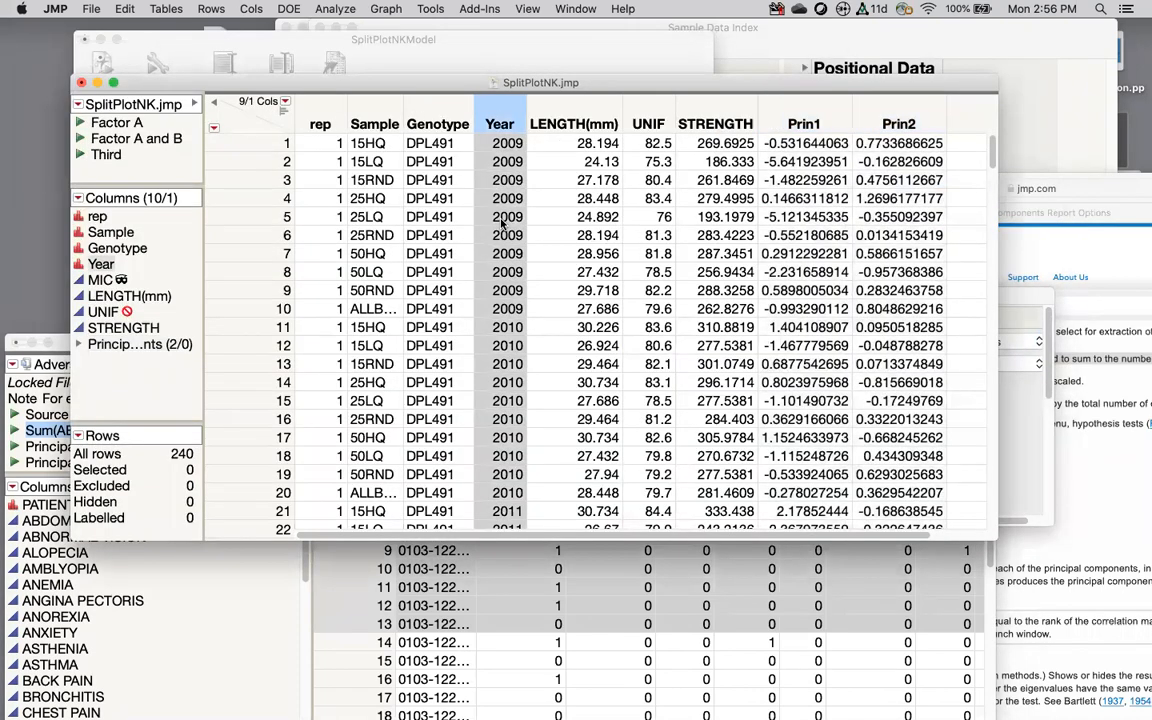
scroll(501, 226, "down", 20)
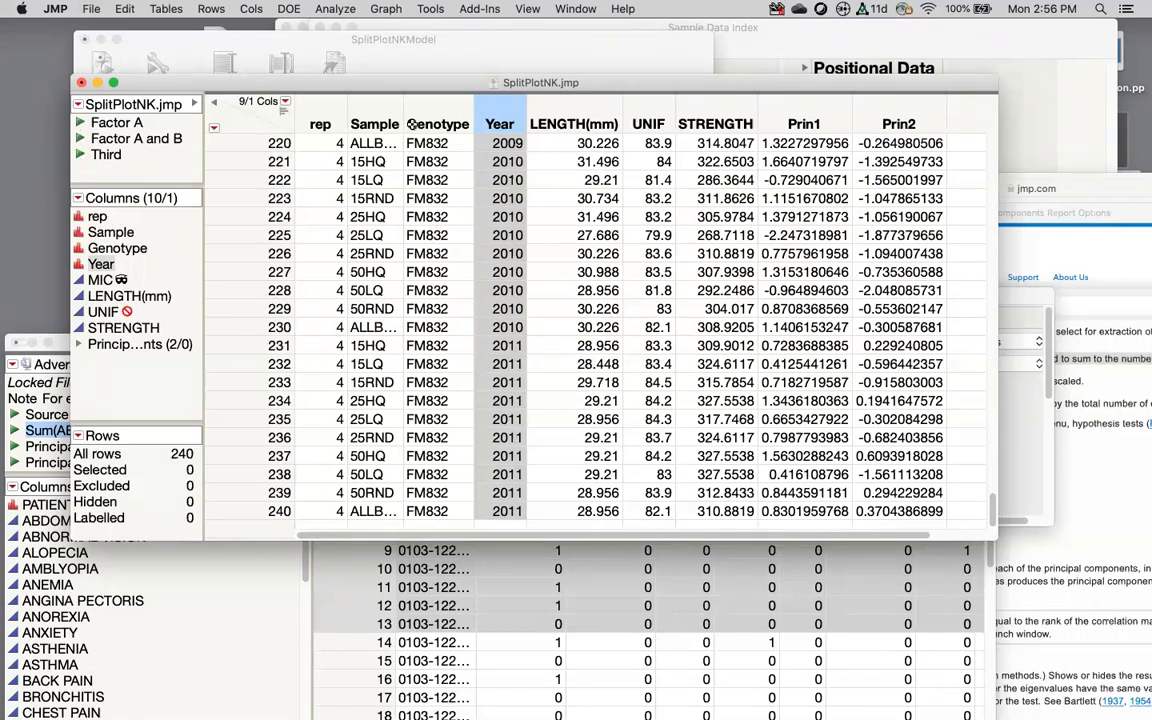
left_click(539, 118)
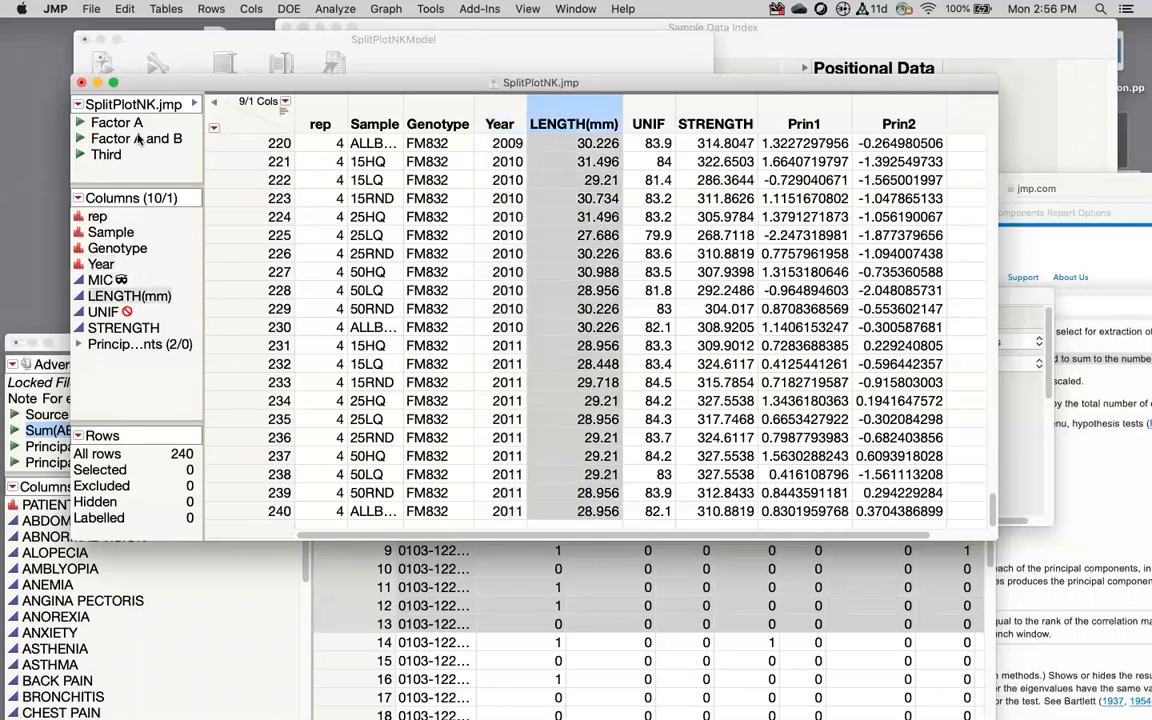
left_click(510, 119)
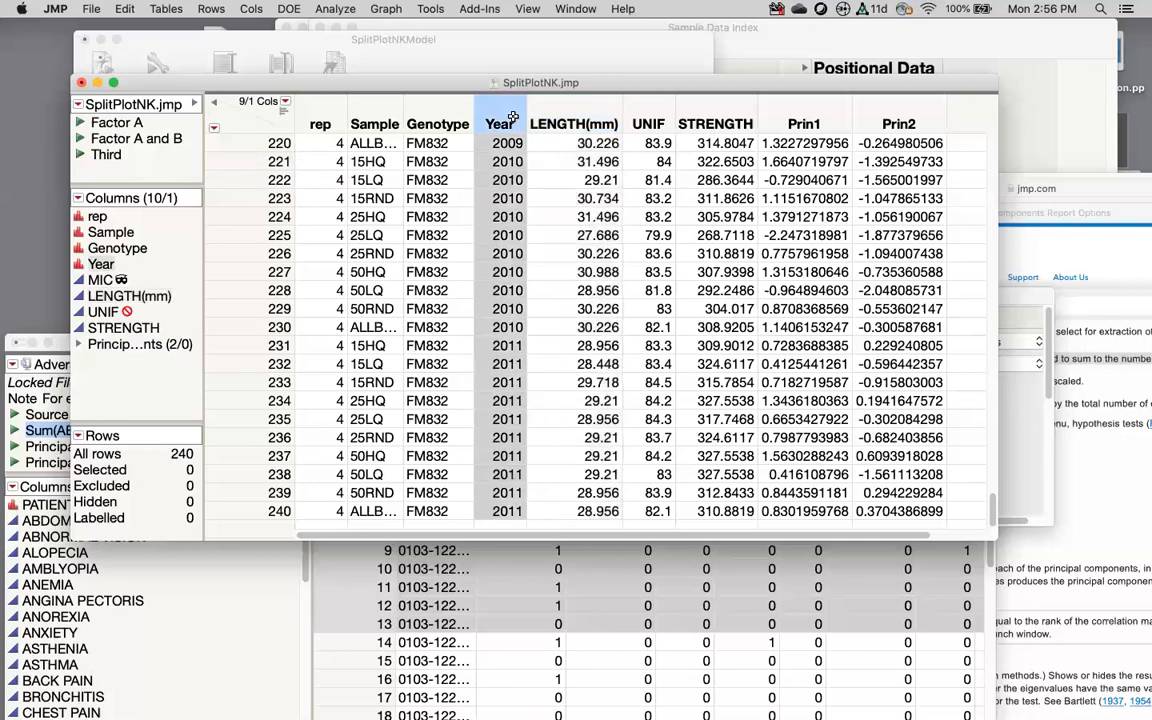
right_click(501, 191)
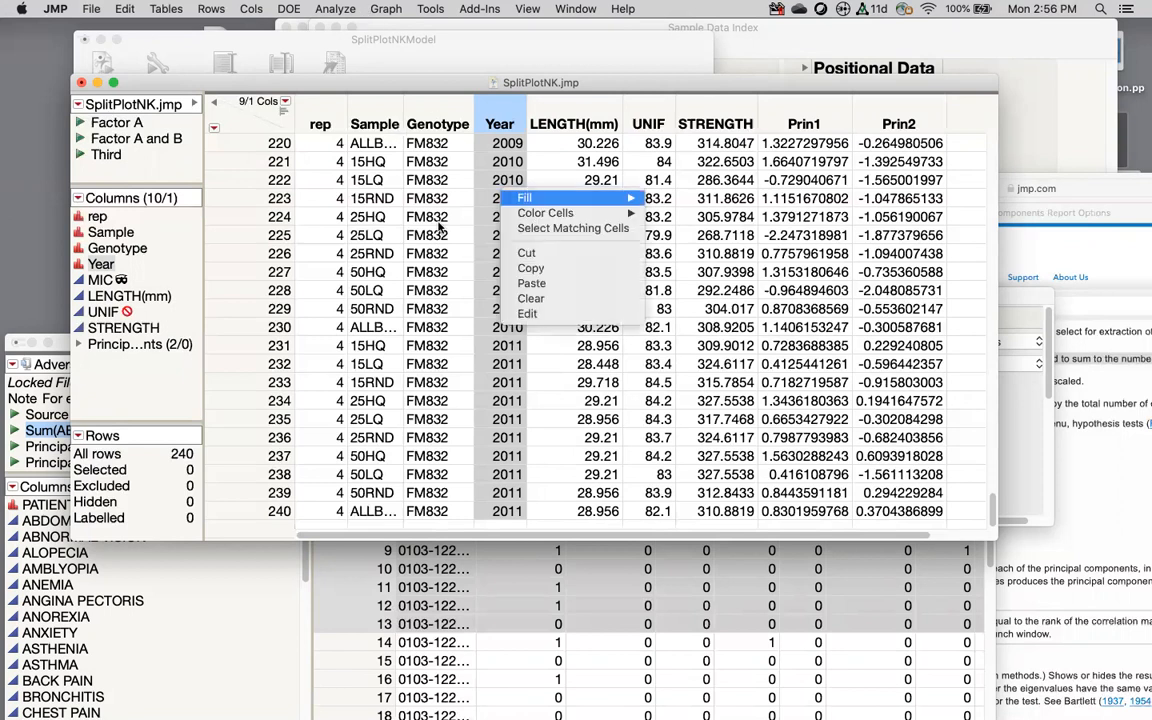
left_click(420, 129)
Step: Browse the File > SAS menu and close it without choosing anything
left_click(91, 10)
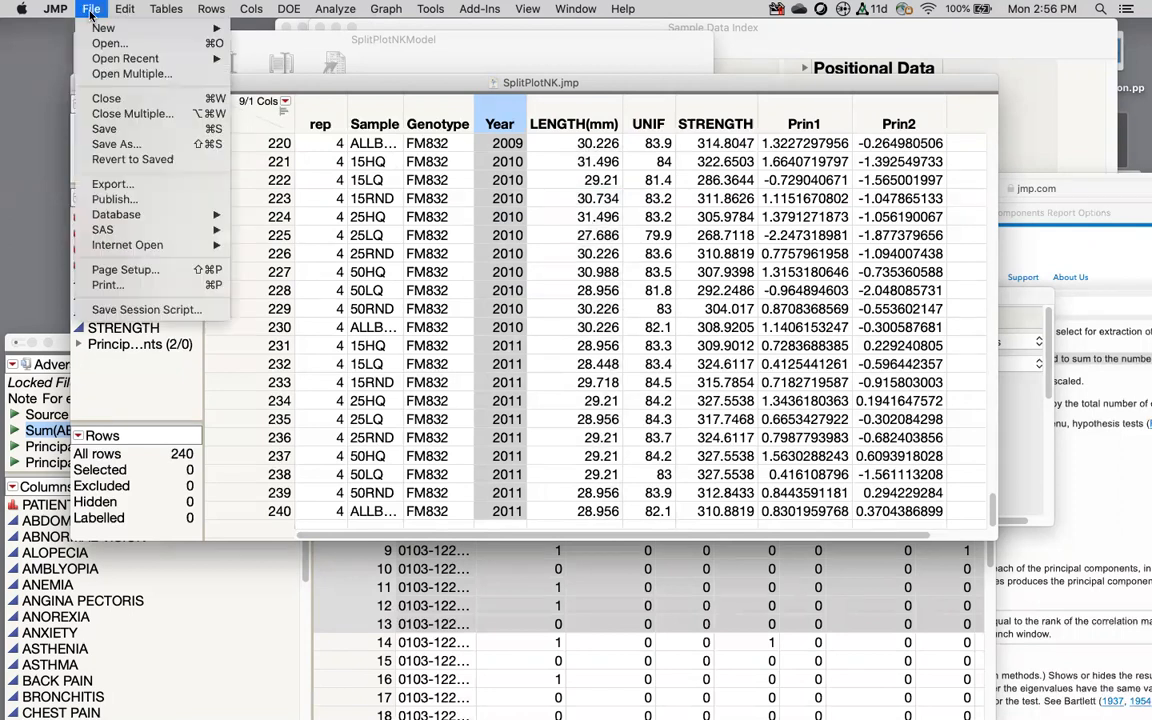
mouse_move(112, 233)
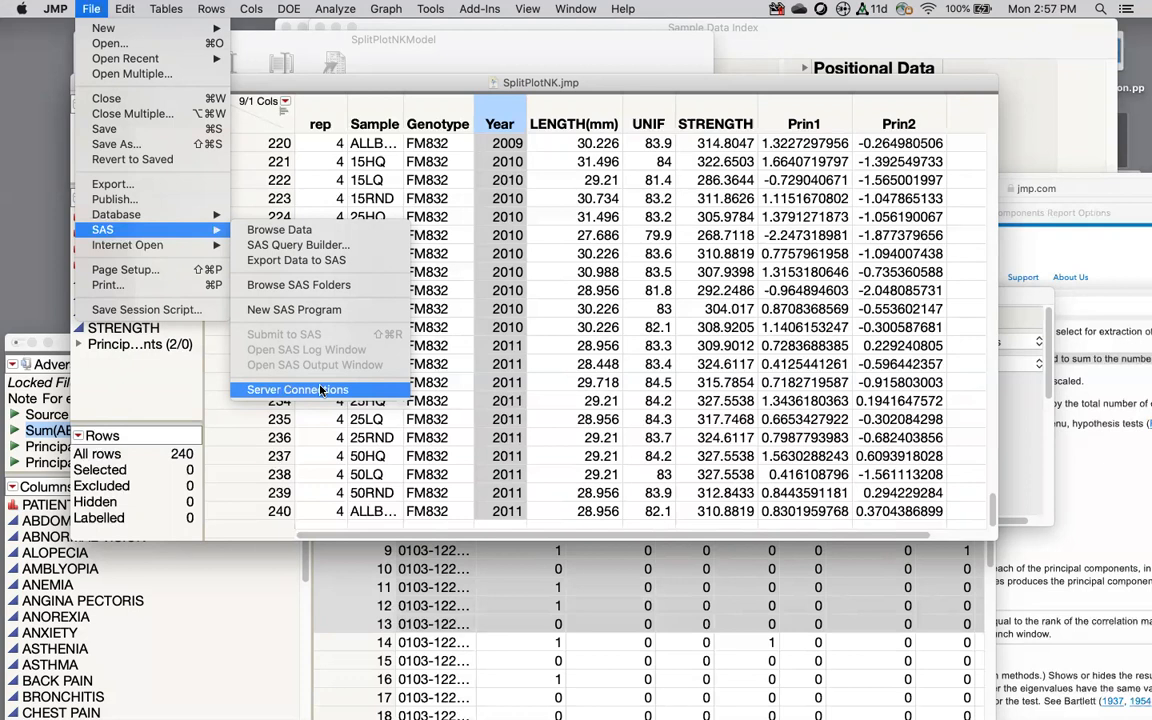
left_click(390, 96)
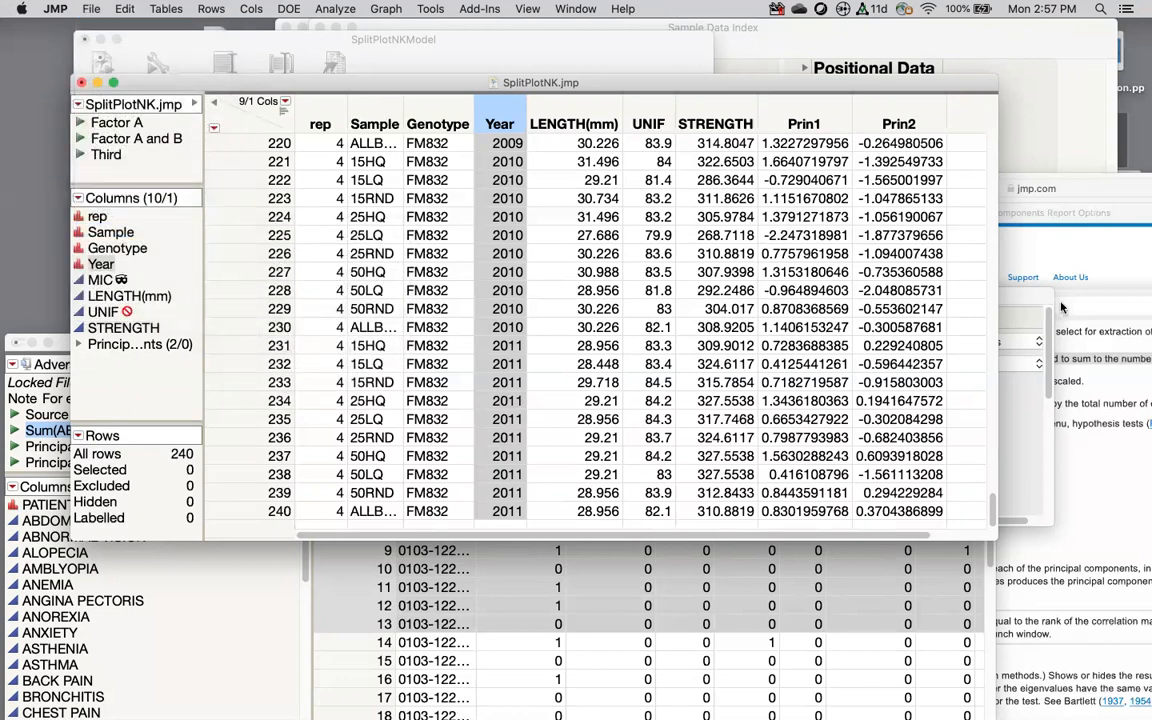
Step: Load jmp.com/learn in Safari, zoom in, and open Data Mining and Predictive Modeling
left_click_drag(922, 199, 587, 47)
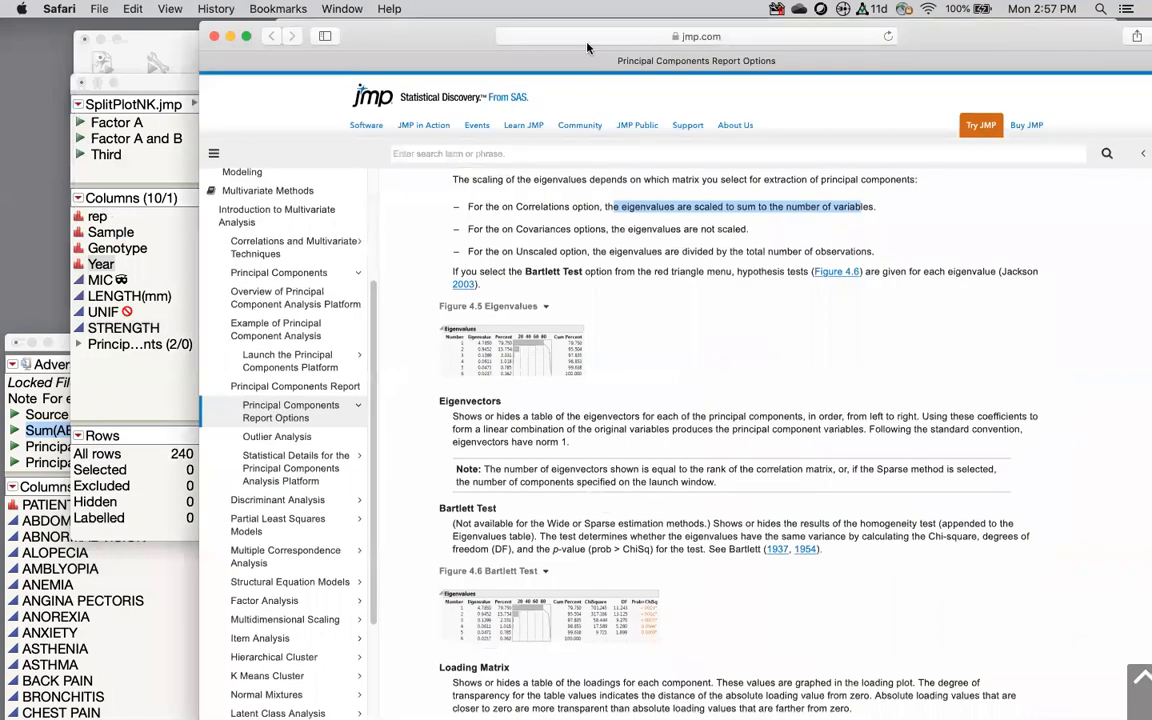
left_click(542, 38)
type("jmp.com")
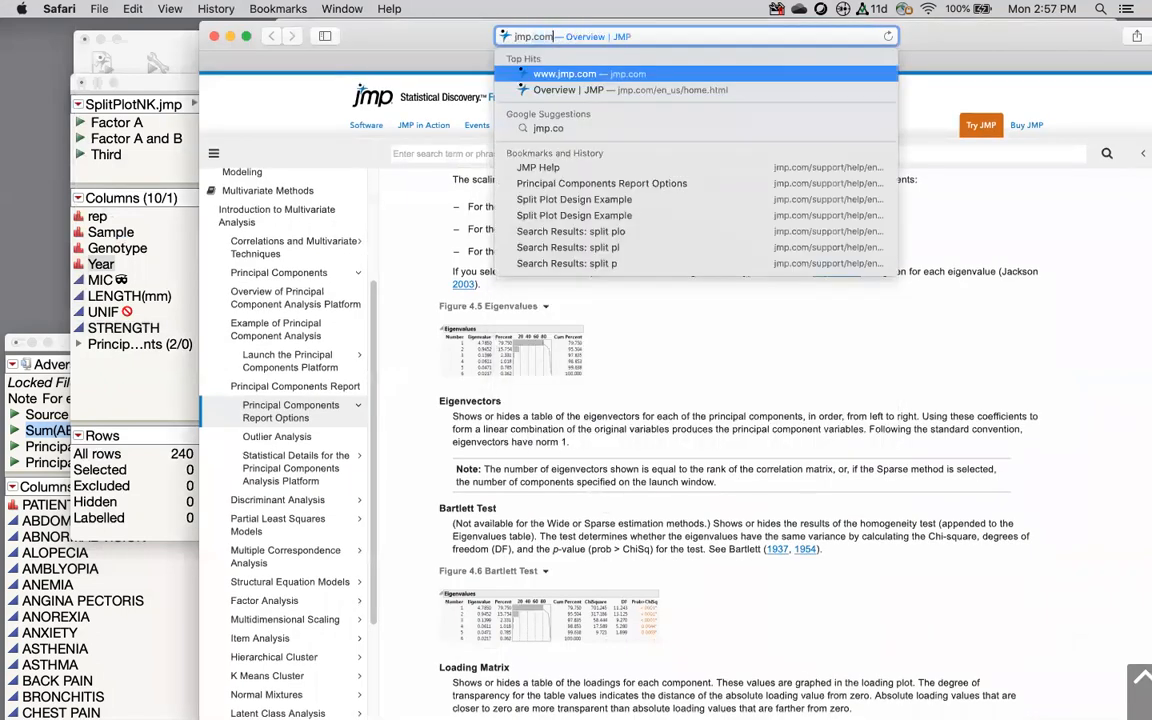
type("/learn")
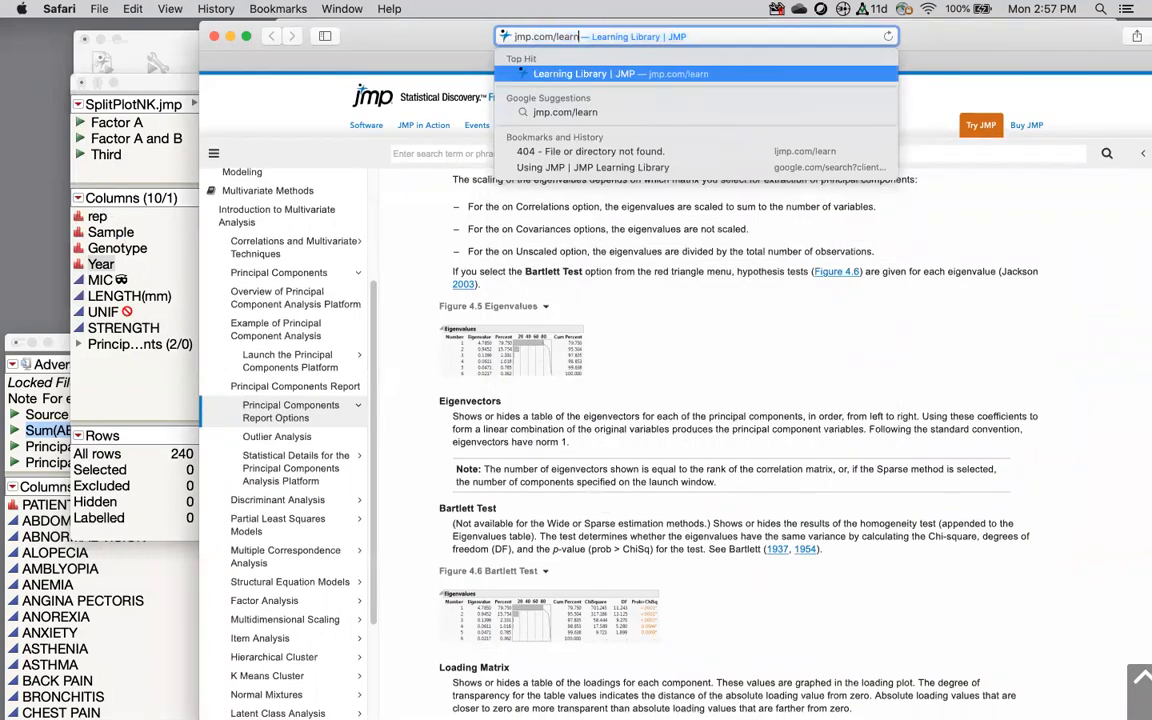
key("Return")
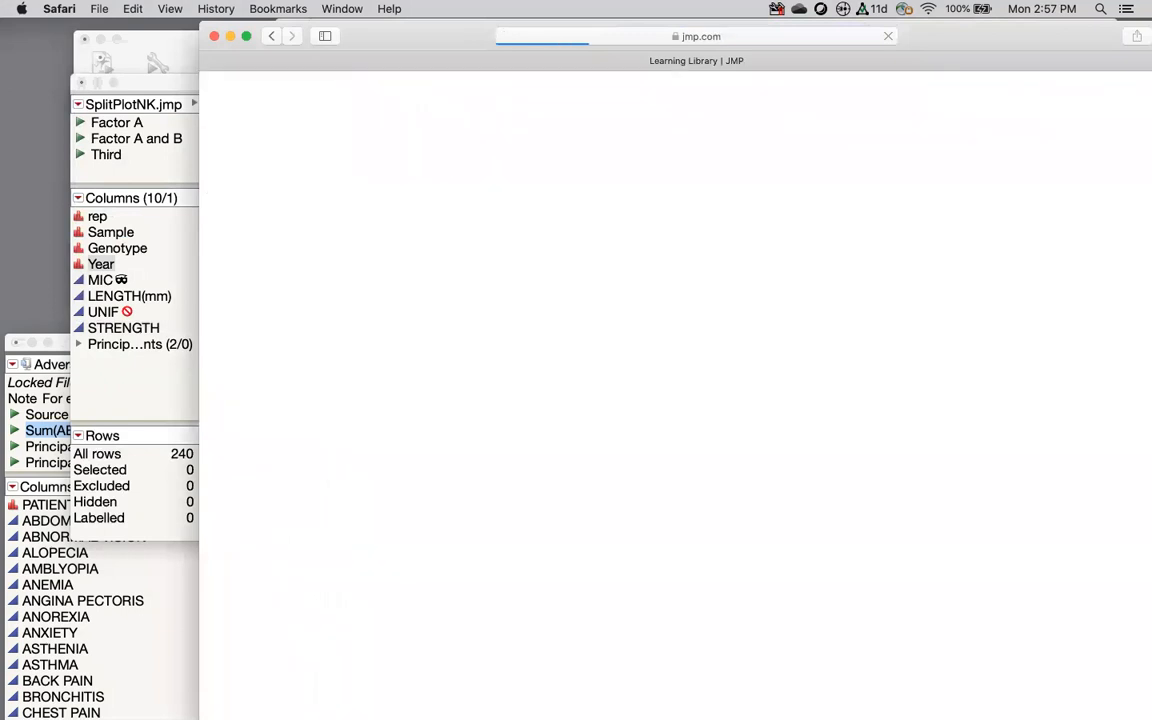
left_click_drag(1040, 41, 898, 38)
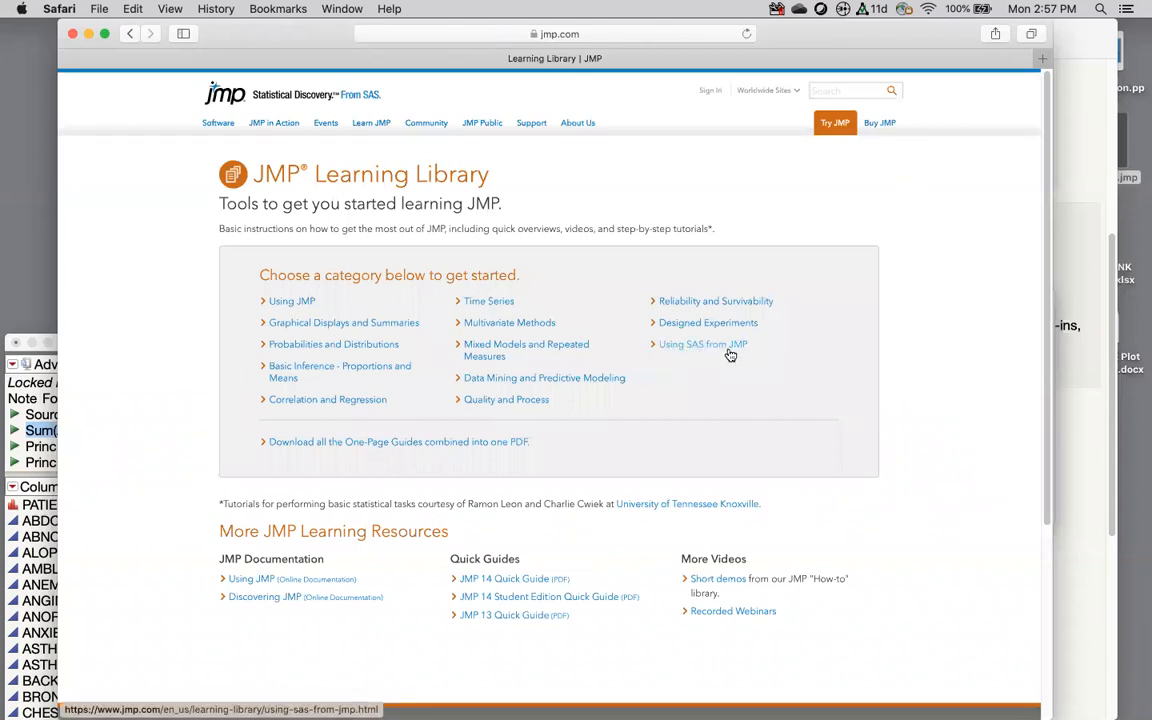
key("super+equal")
key("super+equal")
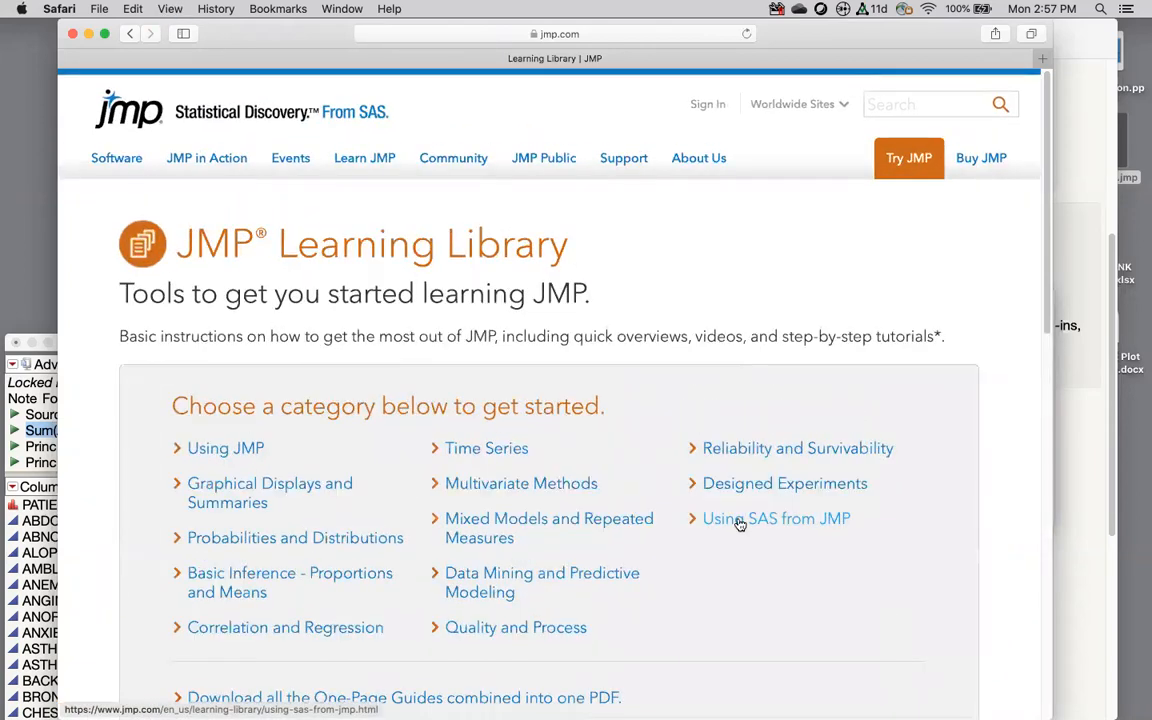
scroll(897, 563, "down", 4)
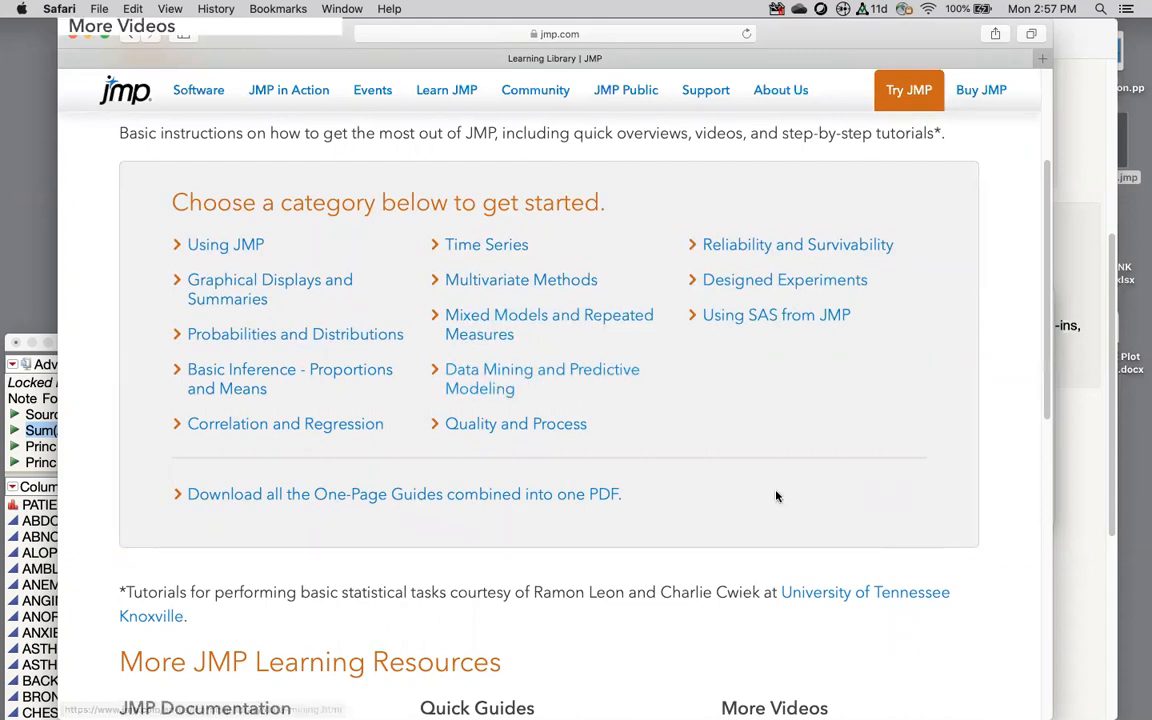
left_click(488, 386)
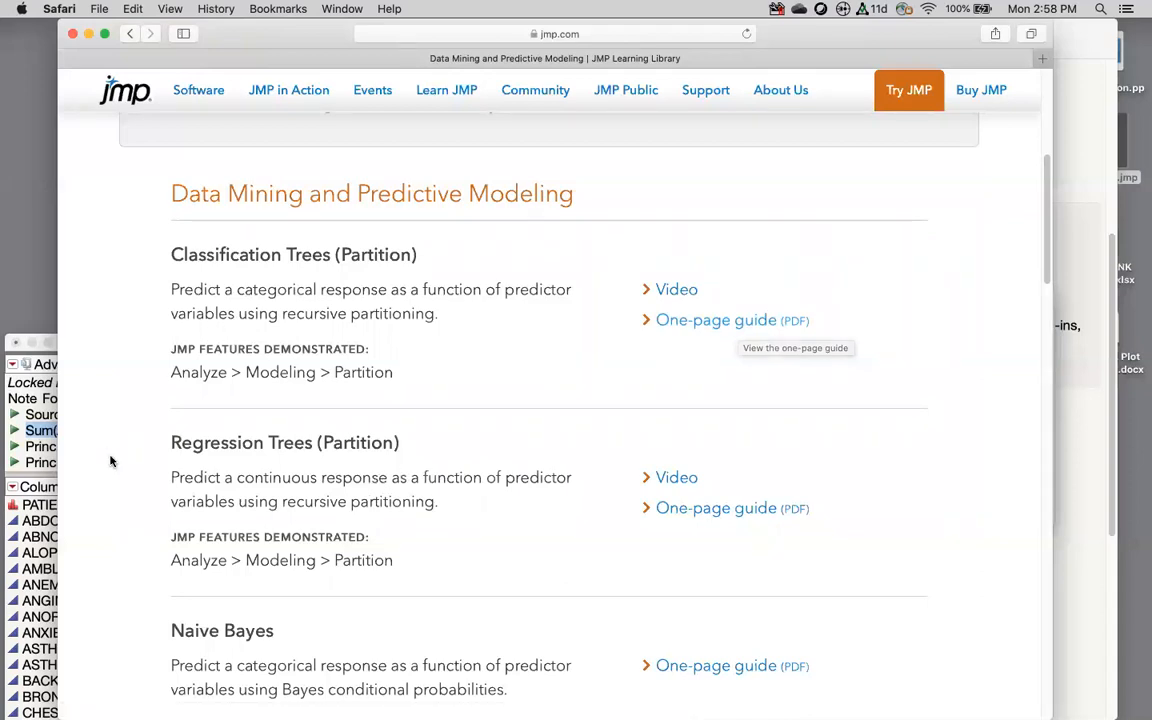
Step: Toggle the column header distribution graphs on the AdverseR Split table
left_click(31, 470)
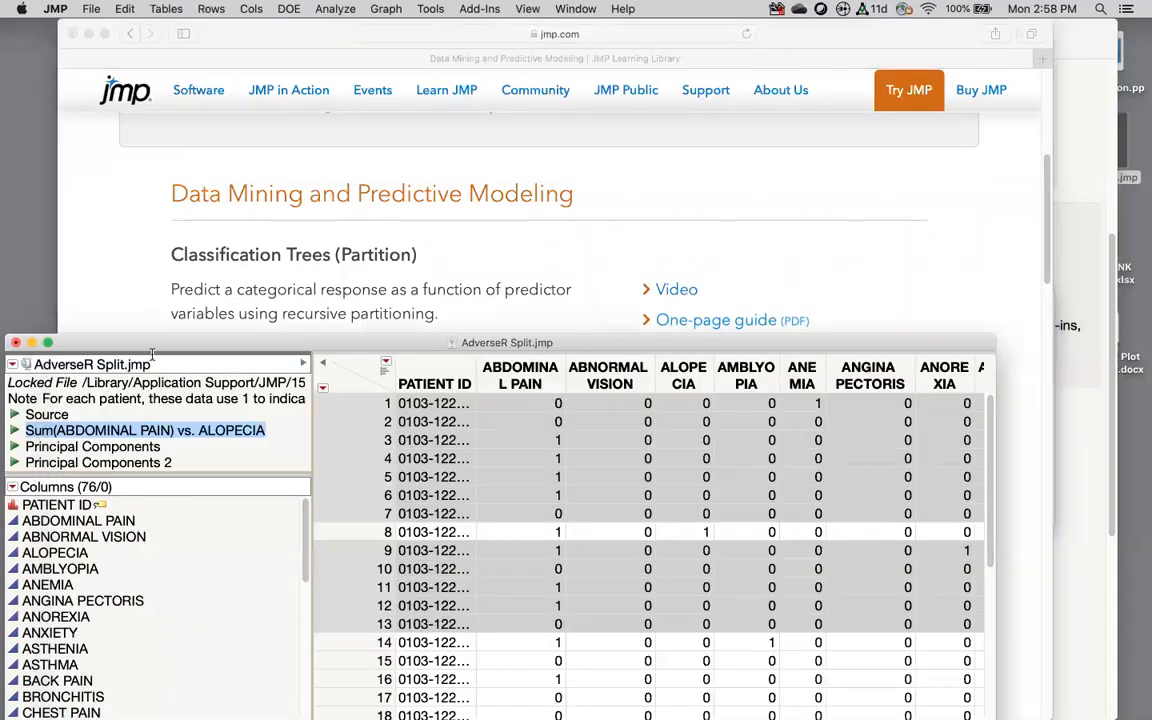
left_click_drag(161, 336, 174, 64)
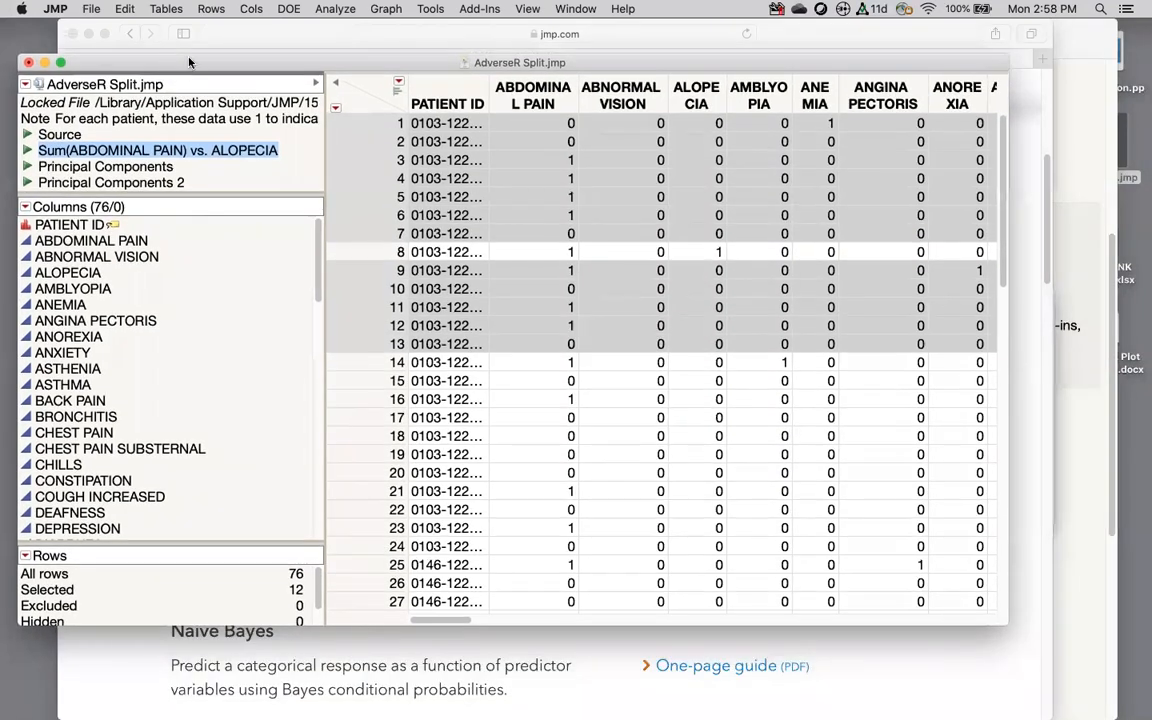
left_click(399, 90)
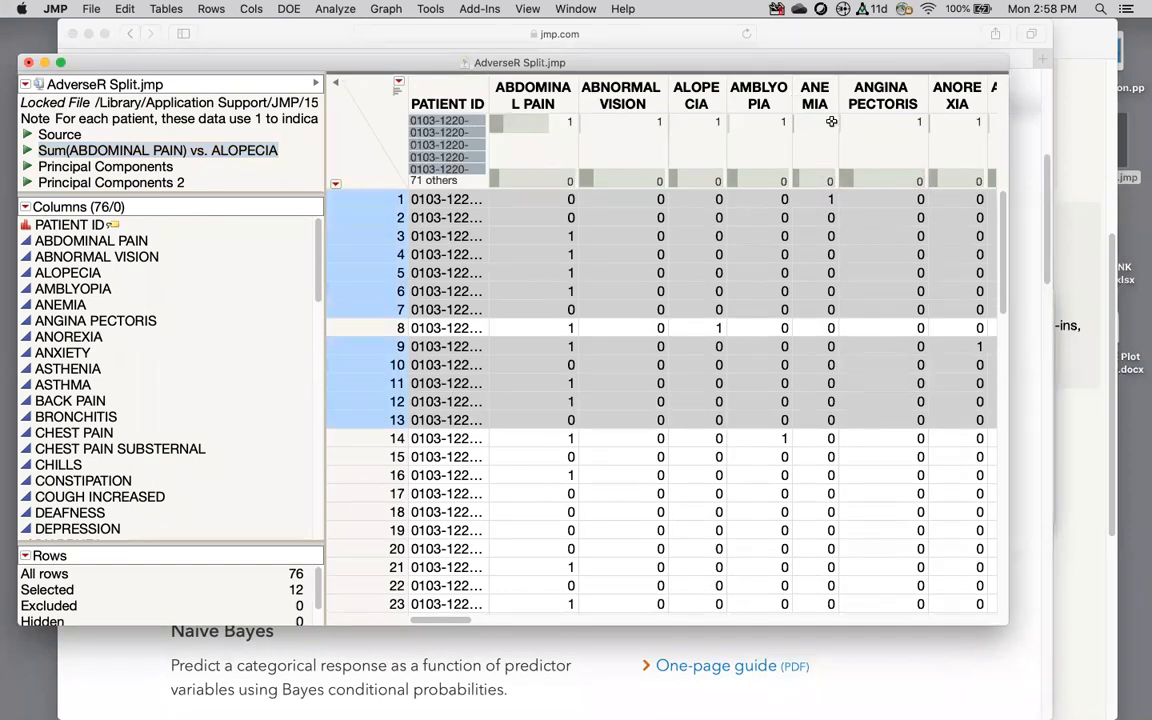
left_click(397, 89)
left_click(397, 89)
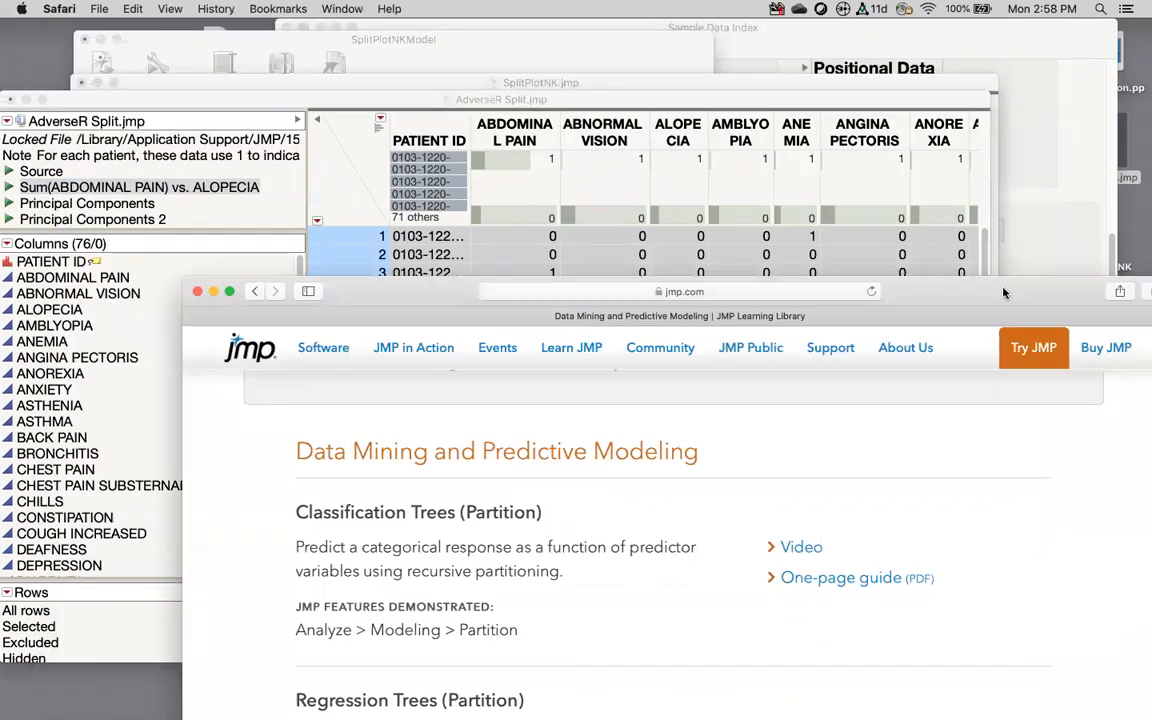
left_click(720, 95)
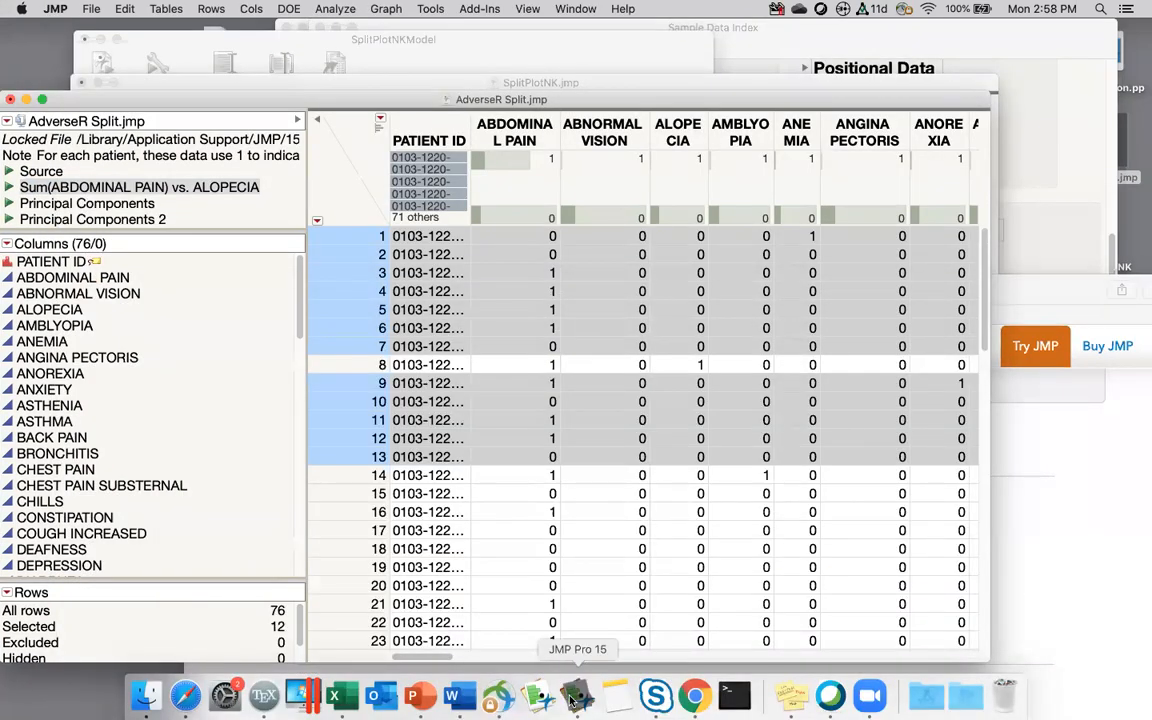
Step: Show header graphs on SplitPlotNK.jmp, select the 2009–2011 Year bars, and launch Graph Builder
right_click(573, 700)
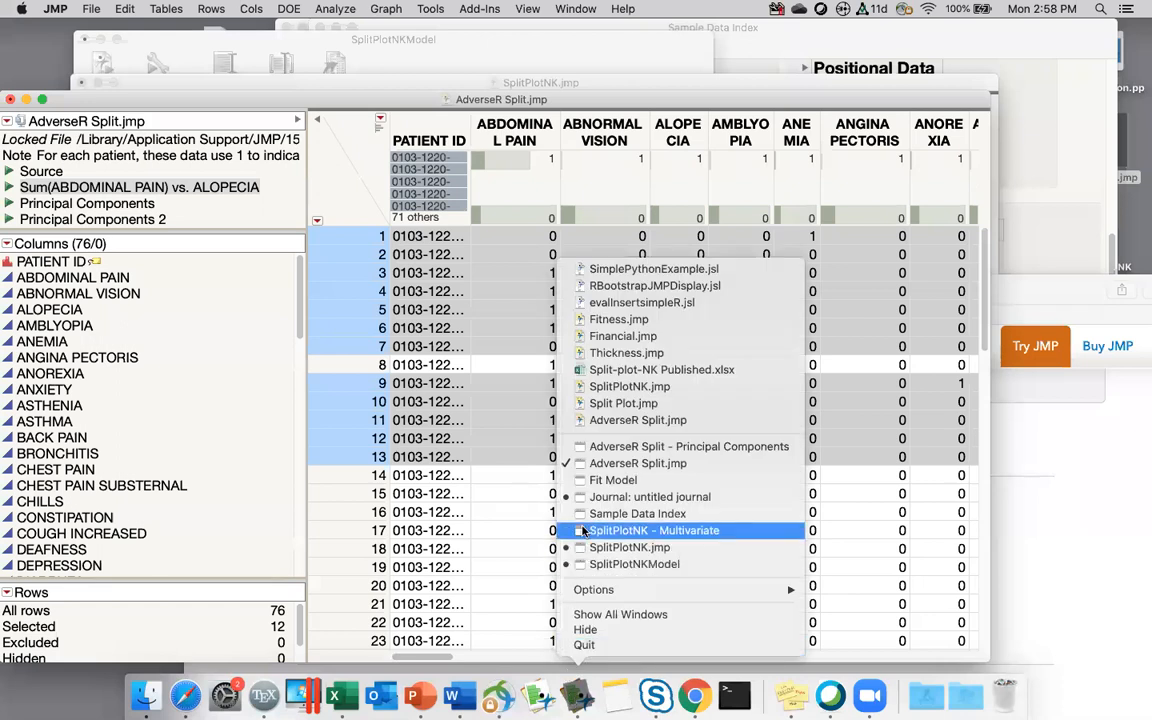
left_click(600, 547)
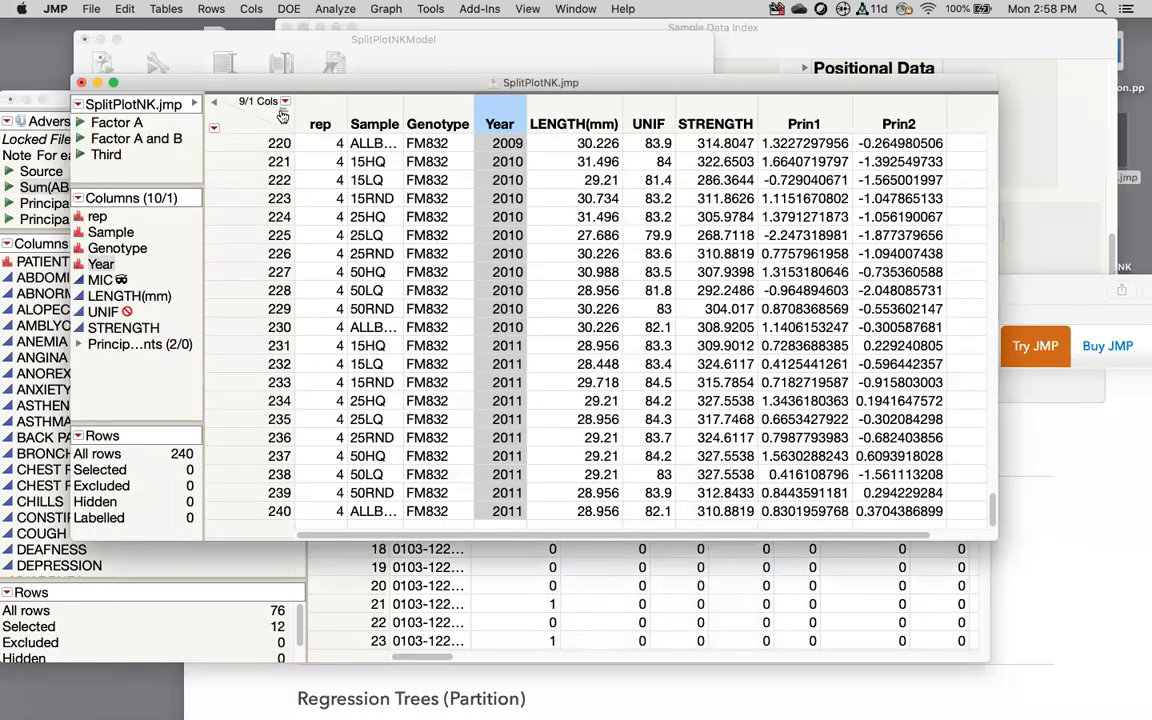
left_click(282, 115)
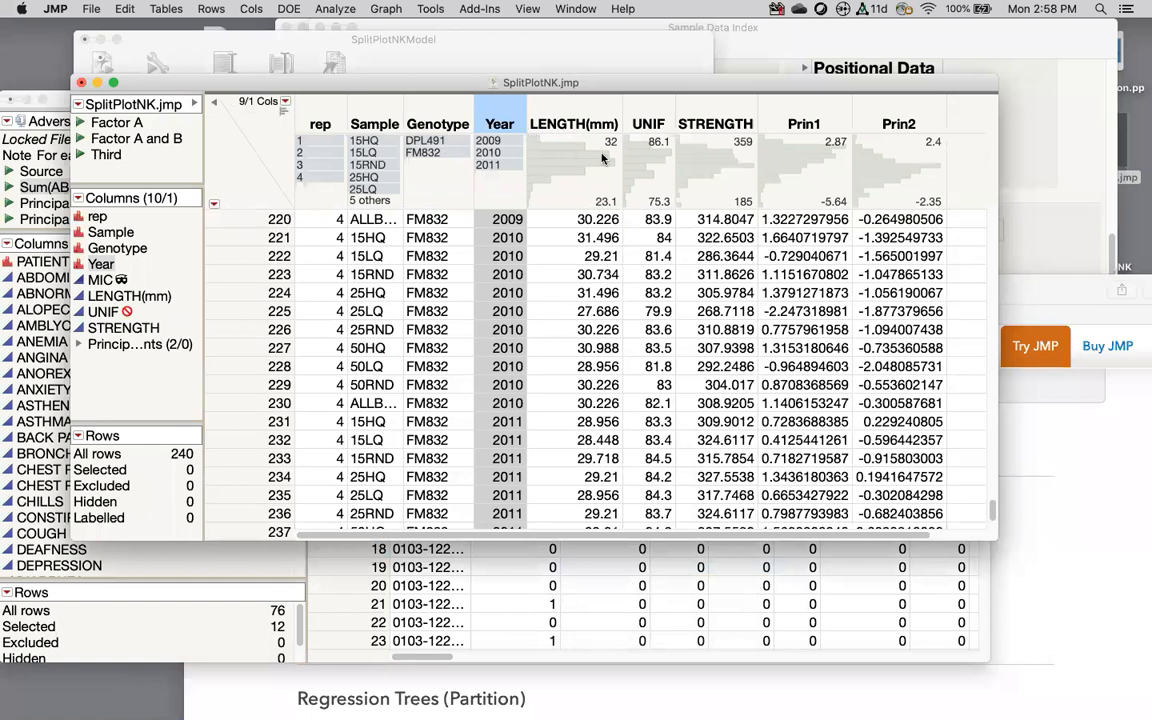
left_click(493, 156)
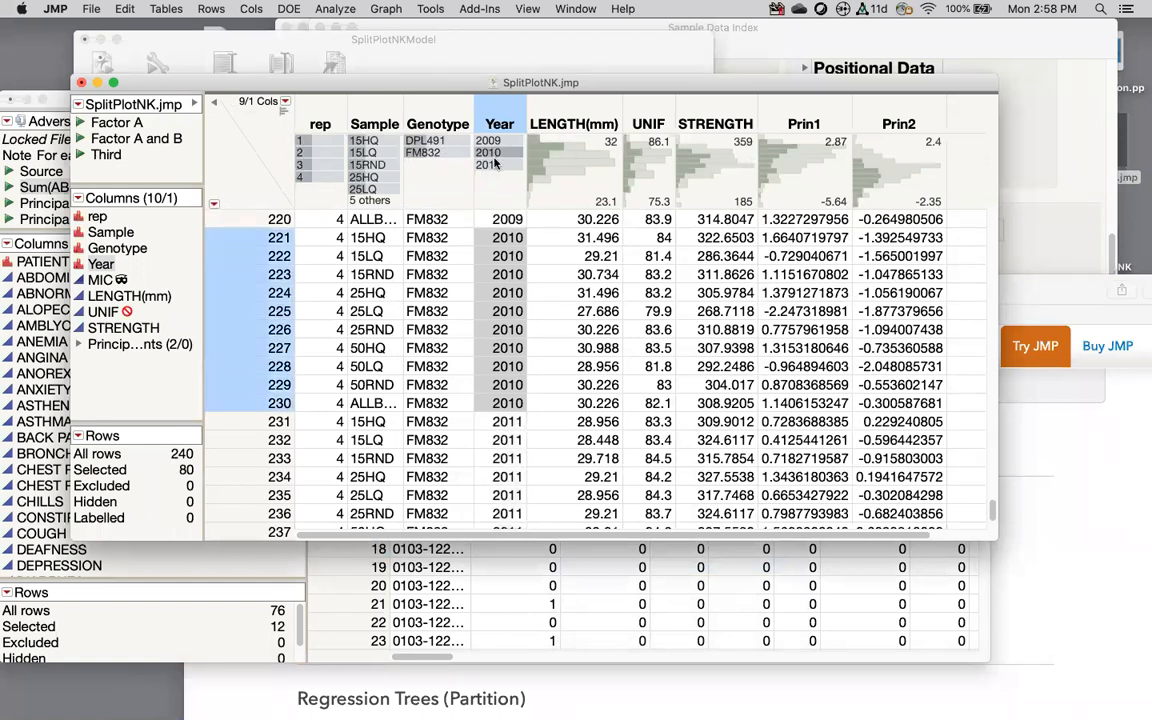
left_click(492, 164)
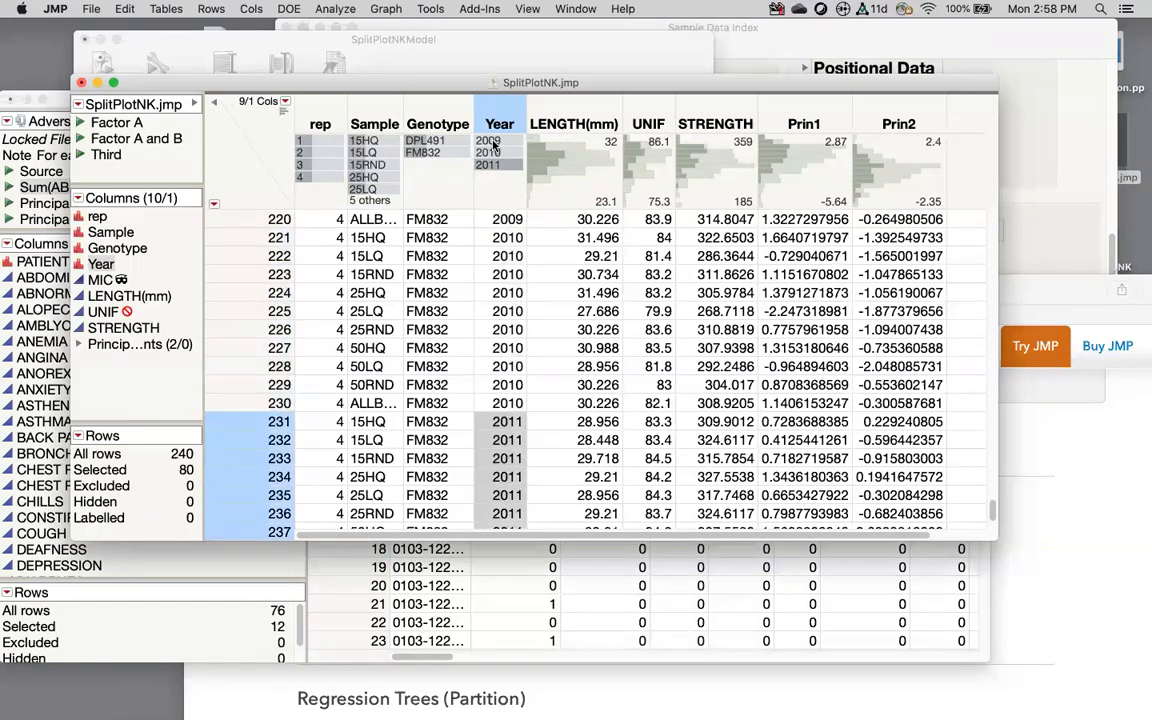
left_click(493, 142)
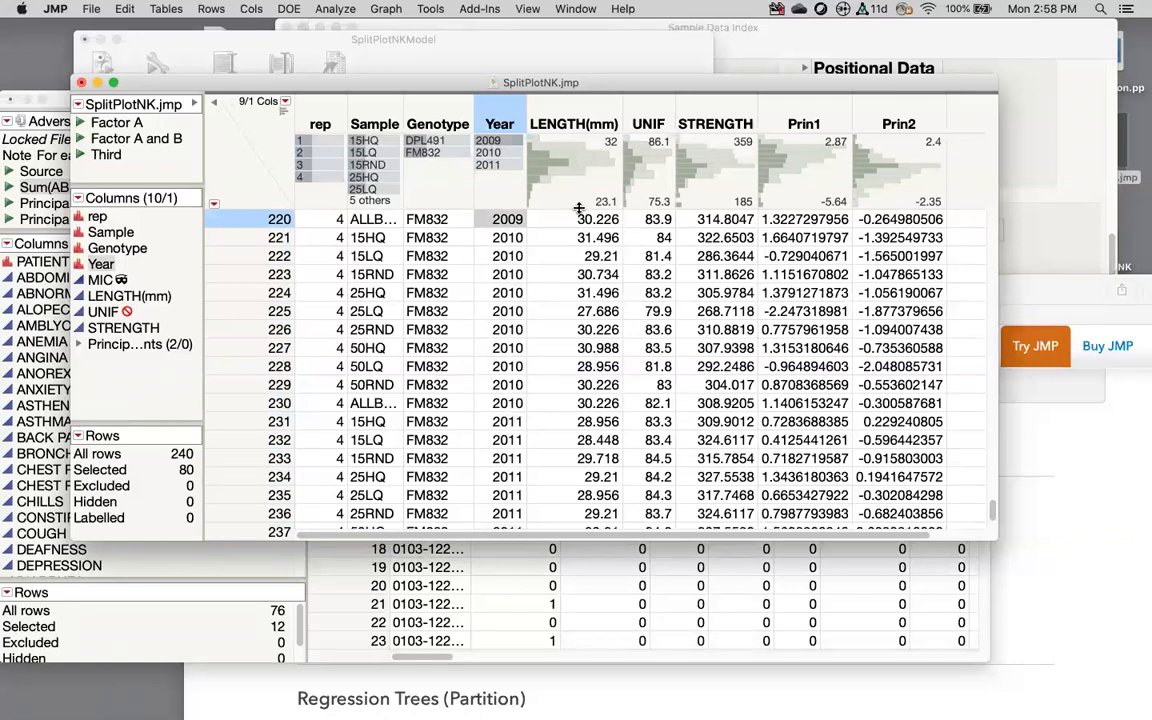
left_click(386, 9)
left_click(395, 29)
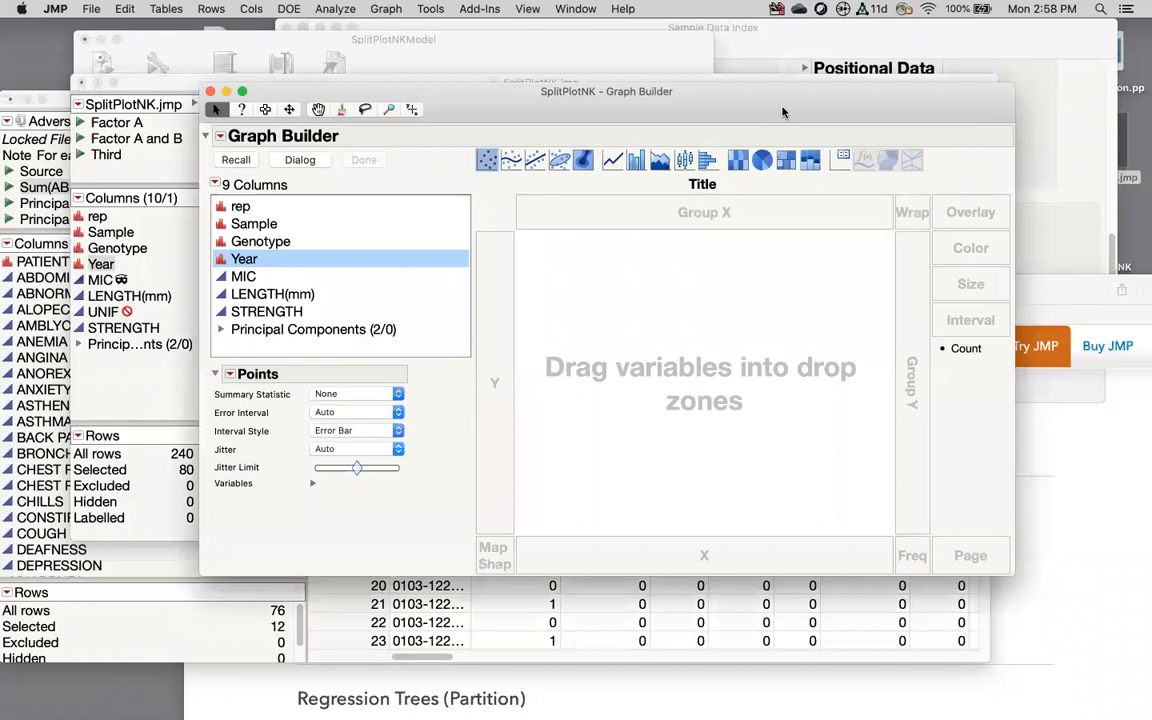
Step: Plot LENGTH(mm) points by Genotype on X, adding a mean line and box plots
mouse_move(464, 160)
left_mouse_down()
mouse_move(614, 165)
mouse_move(736, 123)
mouse_move(463, 124)
mouse_move(455, 162)
left_mouse_up()
left_click_drag(251, 303, 589, 360)
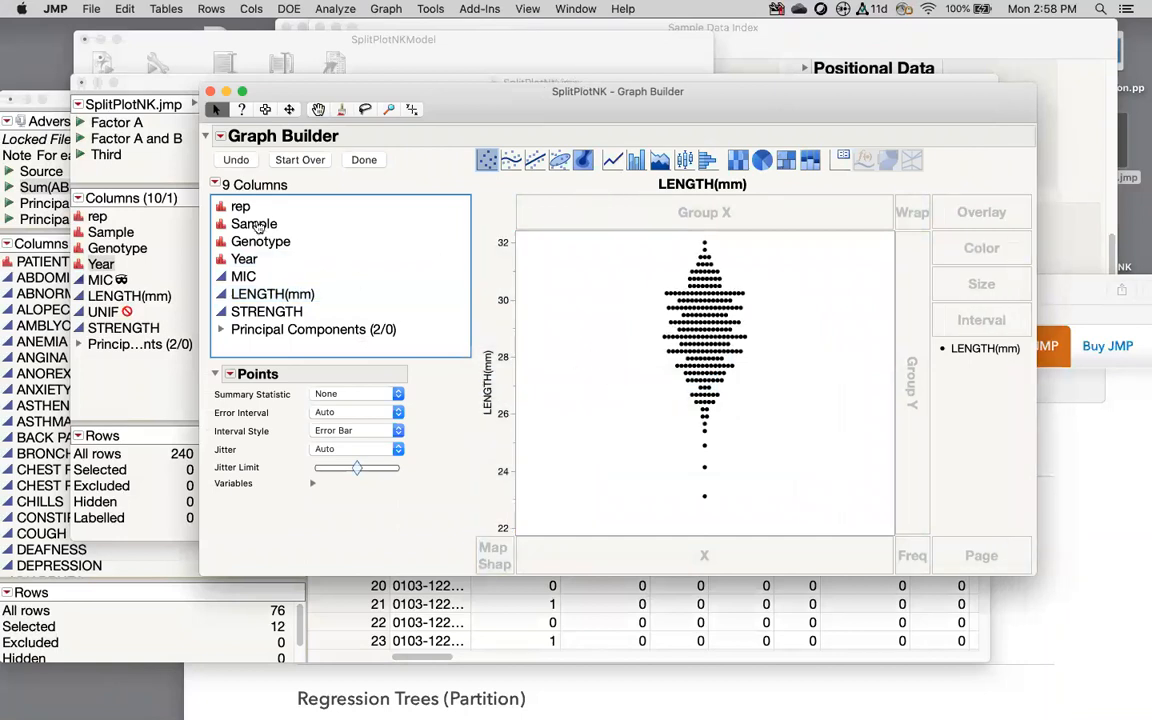
left_click(276, 246)
left_click_drag(278, 252, 581, 555)
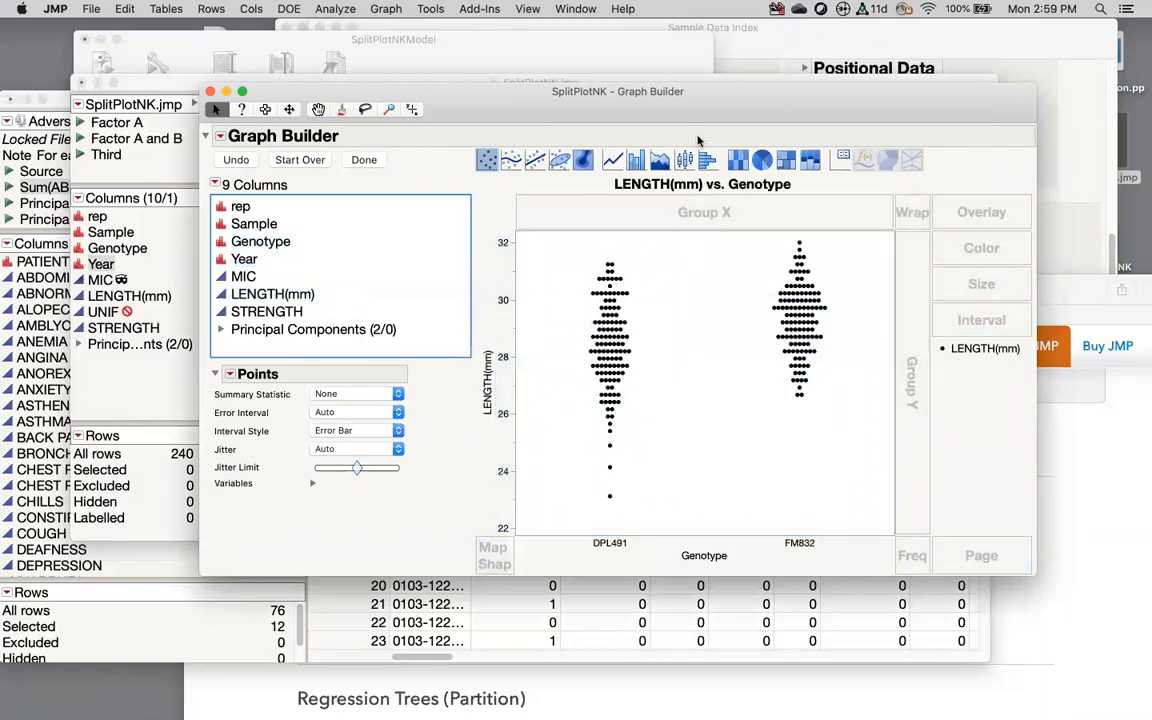
left_click_drag(612, 160, 597, 253)
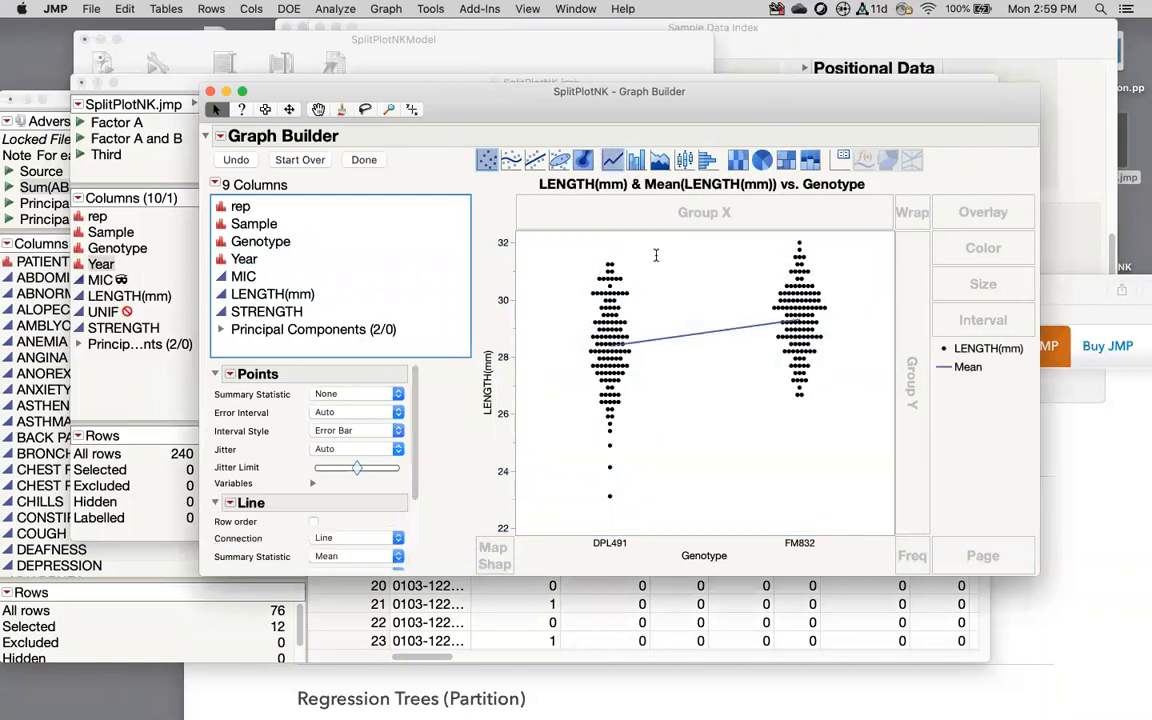
left_click_drag(684, 160, 624, 186)
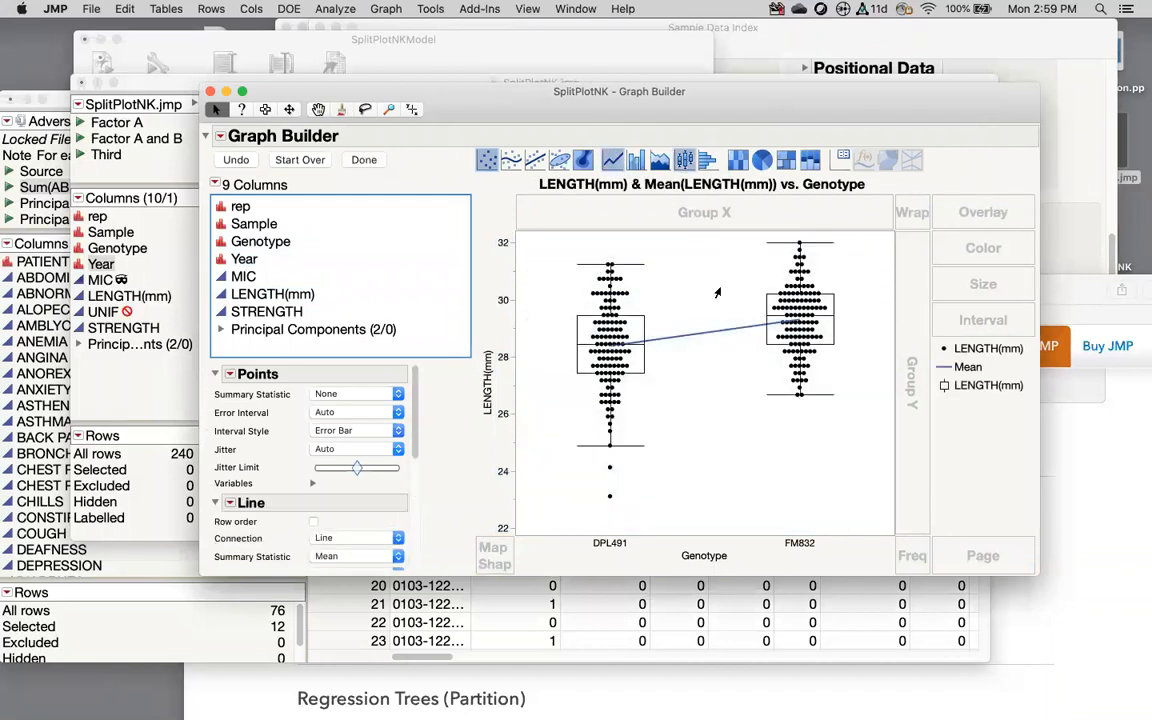
left_click_drag(230, 207, 323, 142)
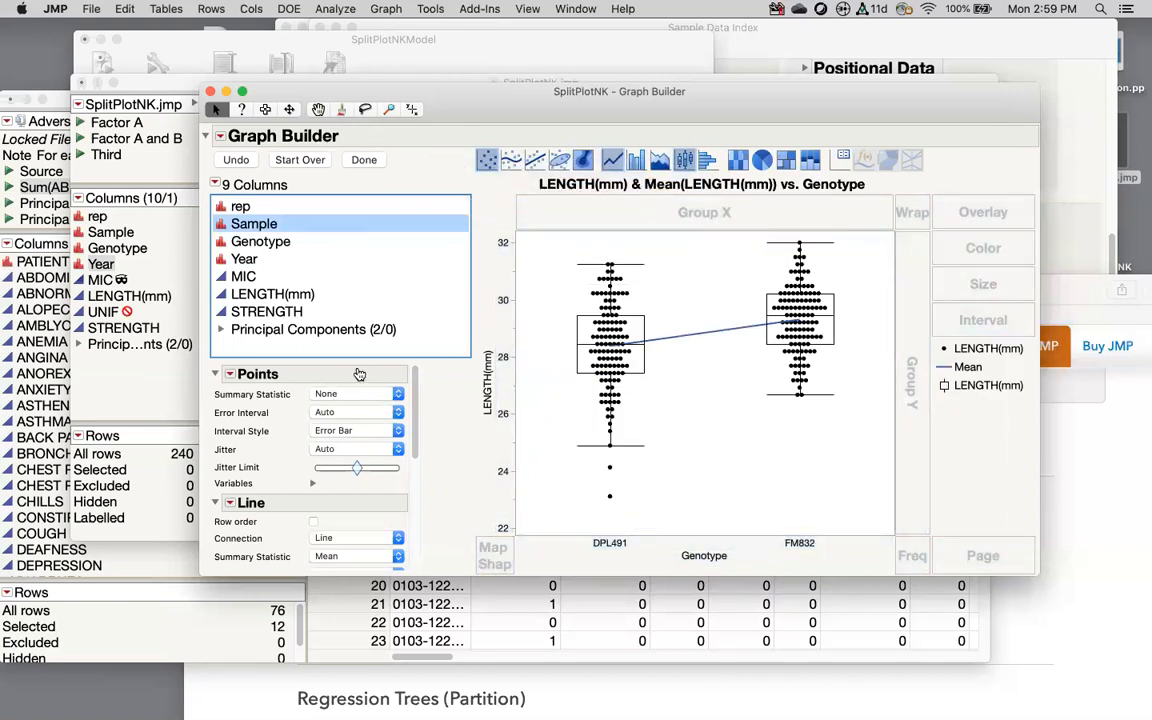
Step: Set the Points jitter to None so the points line up
mouse_move(433, 396)
left_mouse_down()
mouse_move(210, 393)
mouse_move(426, 434)
left_mouse_up()
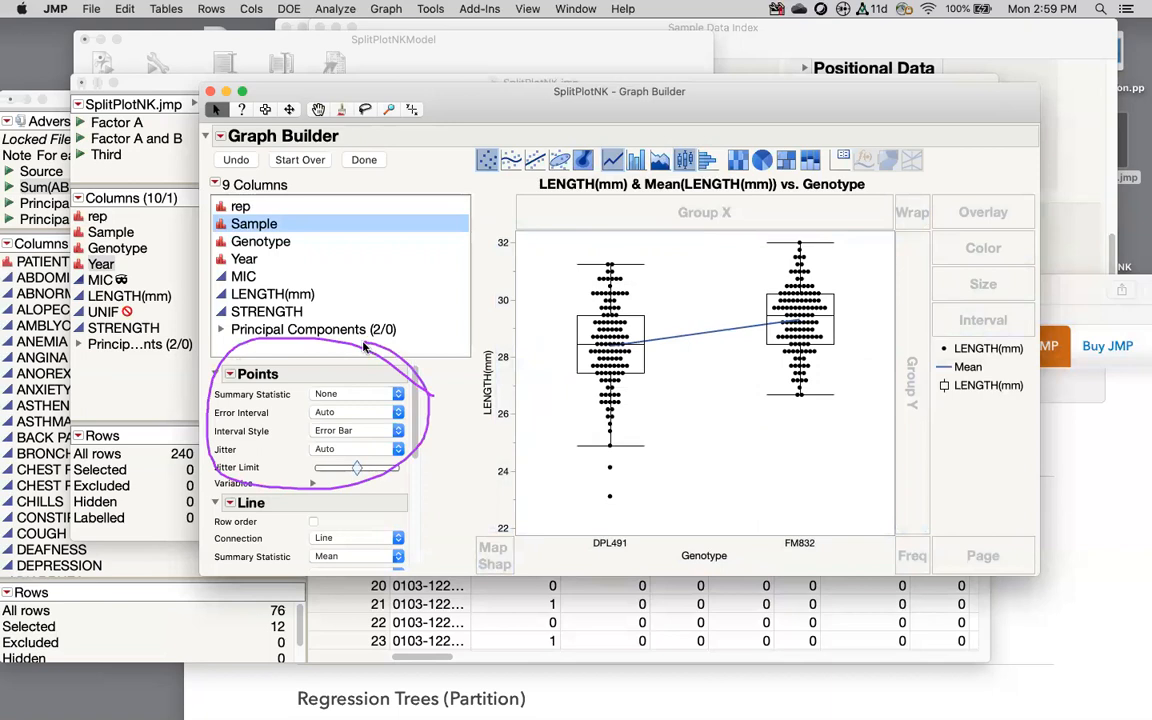
left_click(340, 449)
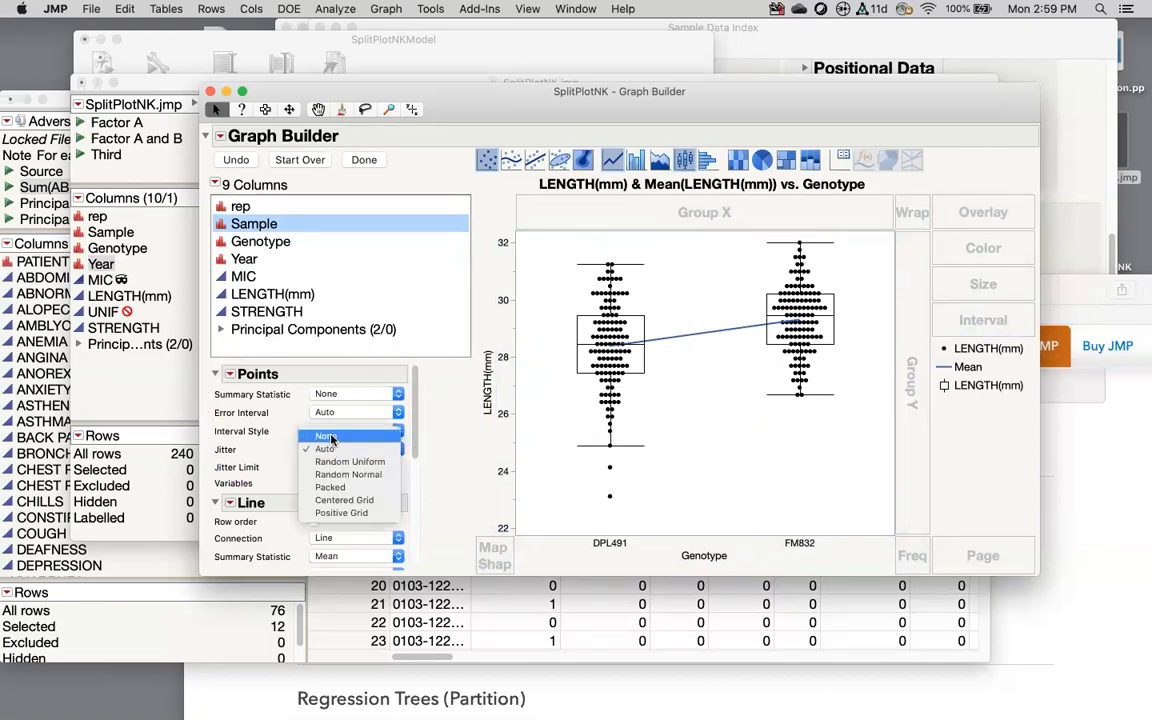
left_click(332, 440)
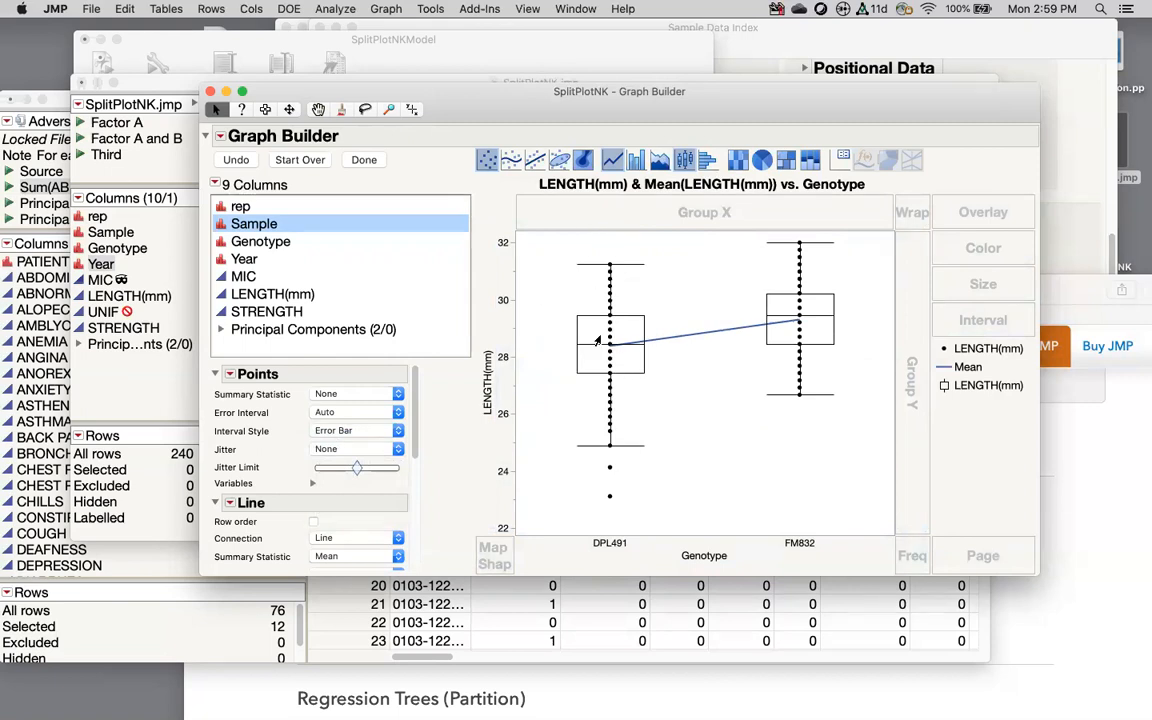
Step: Add violin contours, review the box type choices unchanged, and adjust the Smoothness slider
left_click_drag(583, 160, 603, 289)
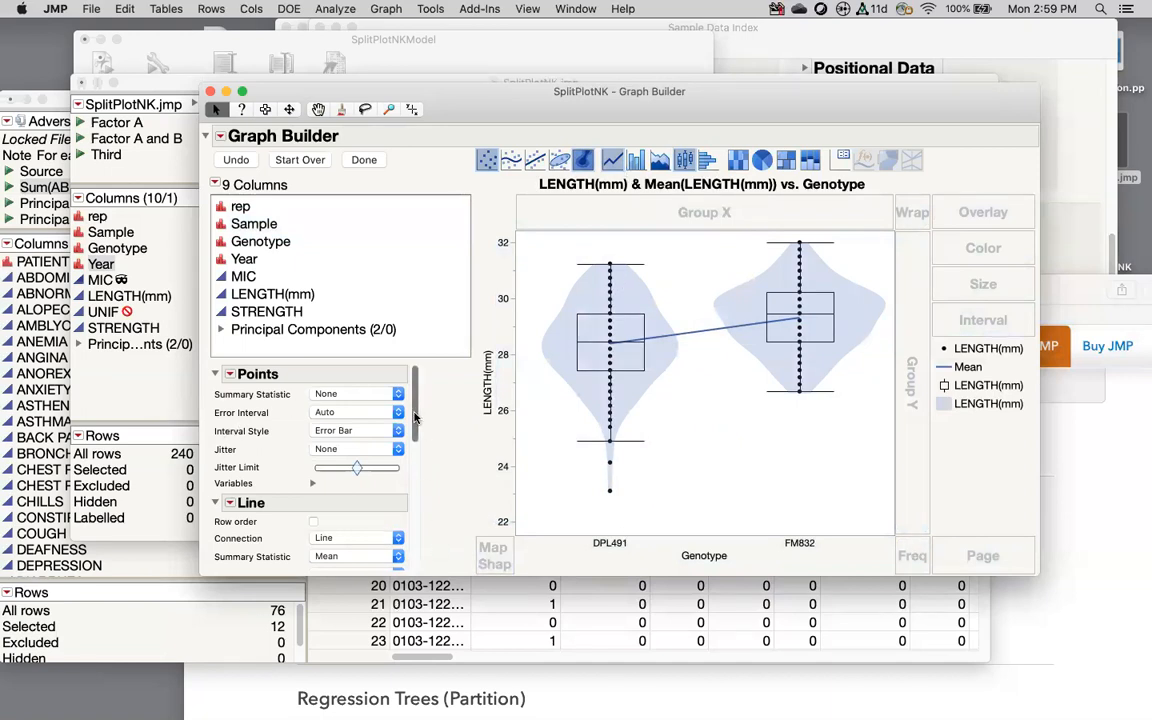
left_click_drag(414, 406, 417, 460)
scroll(417, 458, "down", 1)
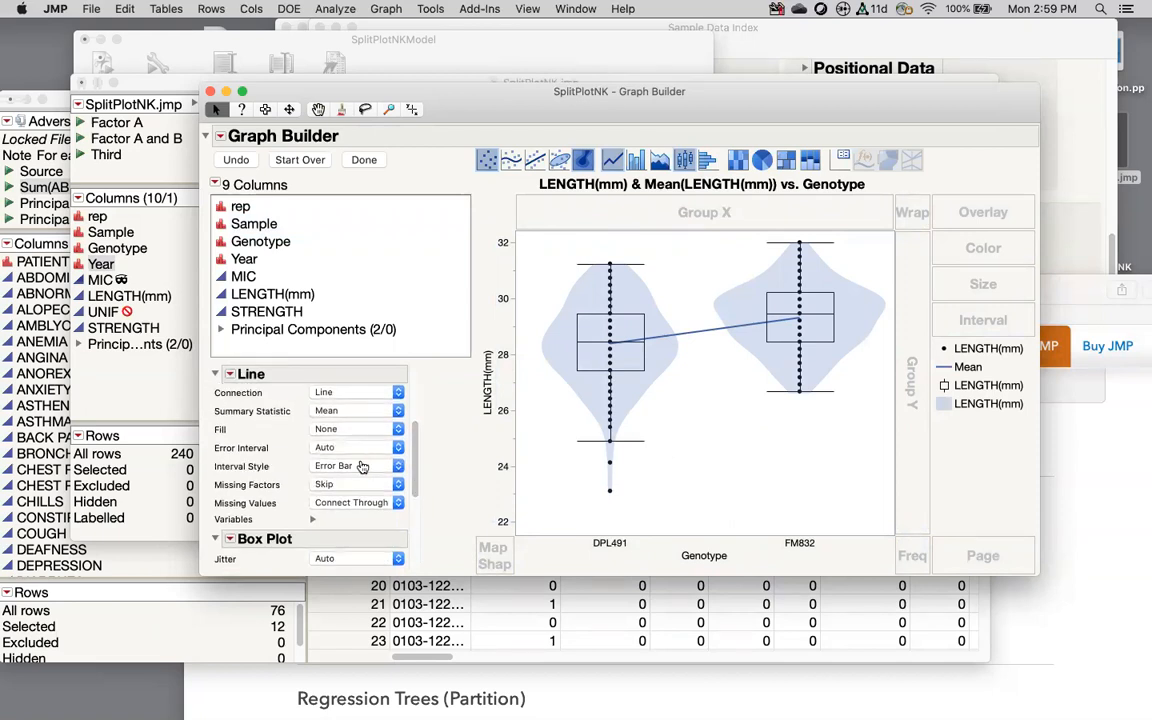
left_click_drag(417, 448, 416, 494)
left_click(390, 474)
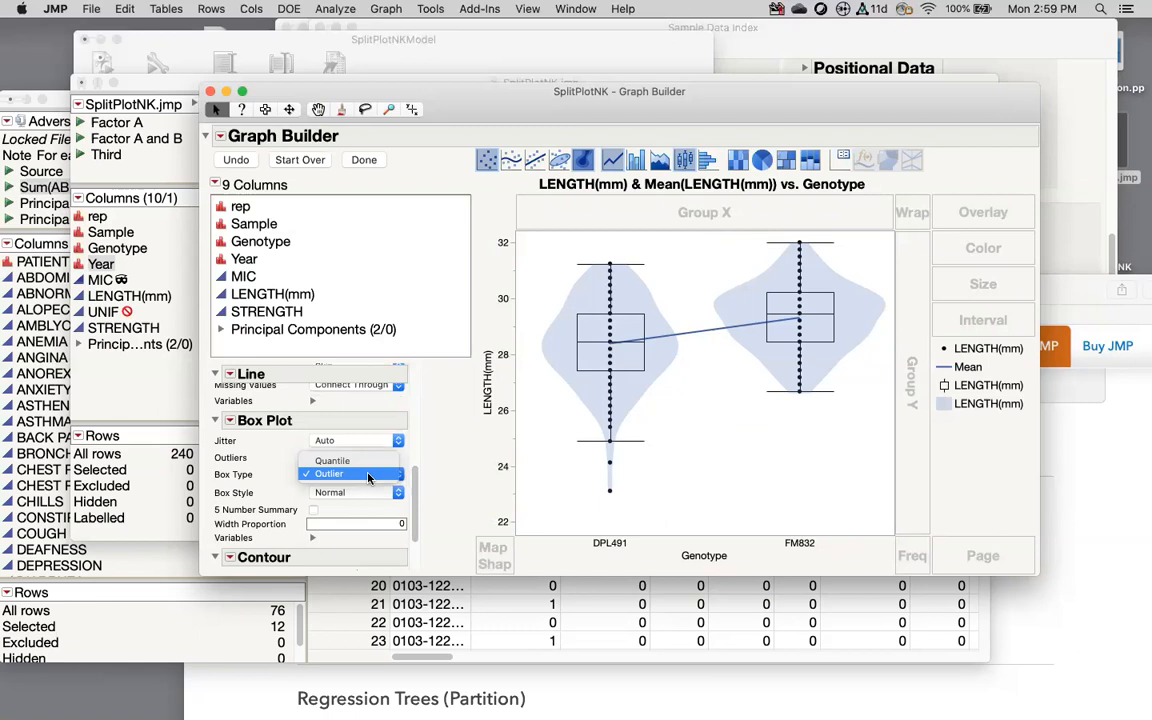
left_click(421, 468)
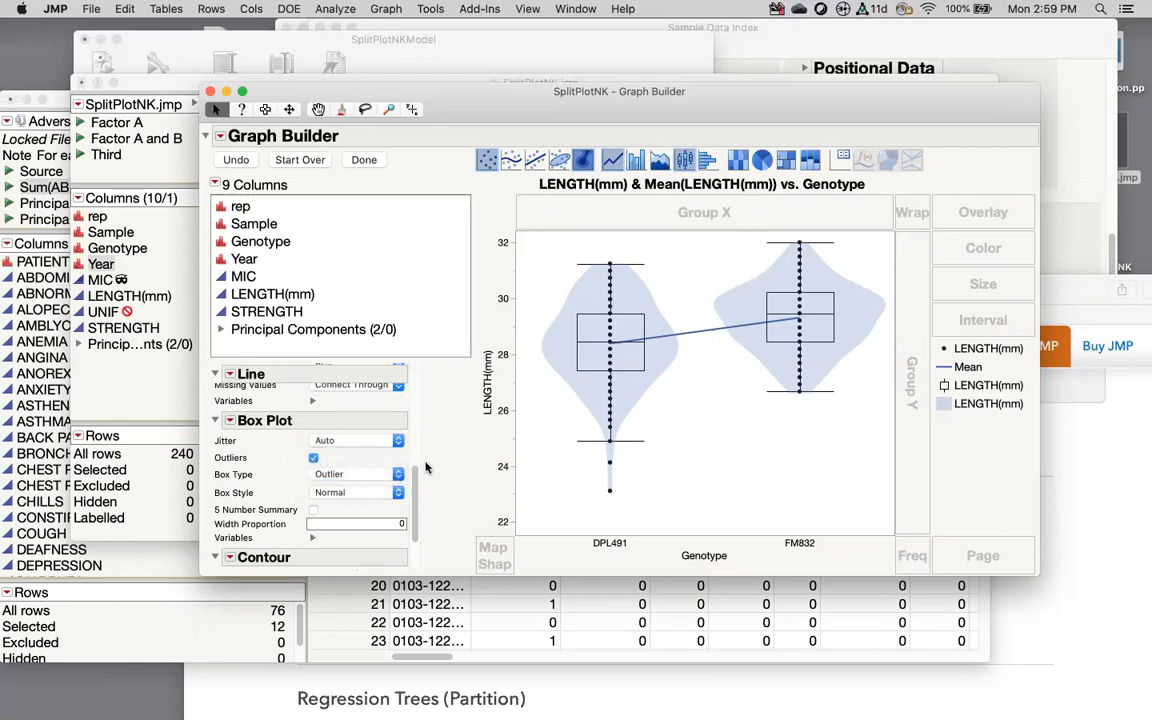
scroll(374, 480, "down", 3)
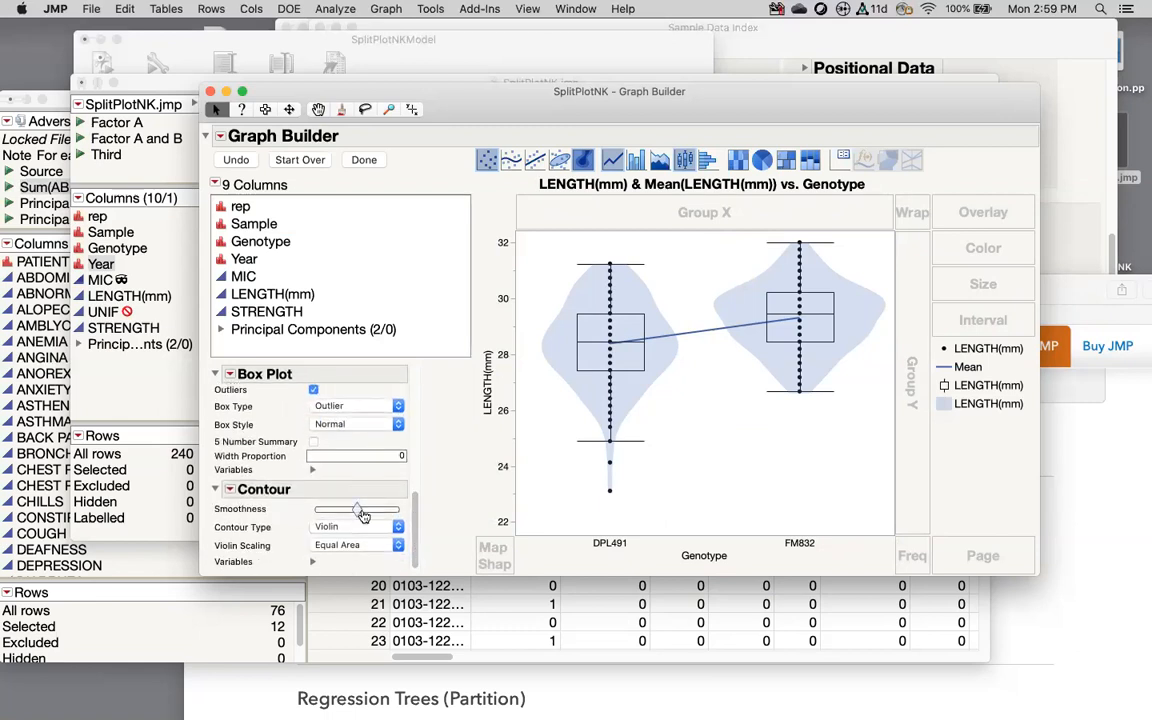
left_click_drag(360, 512, 335, 510)
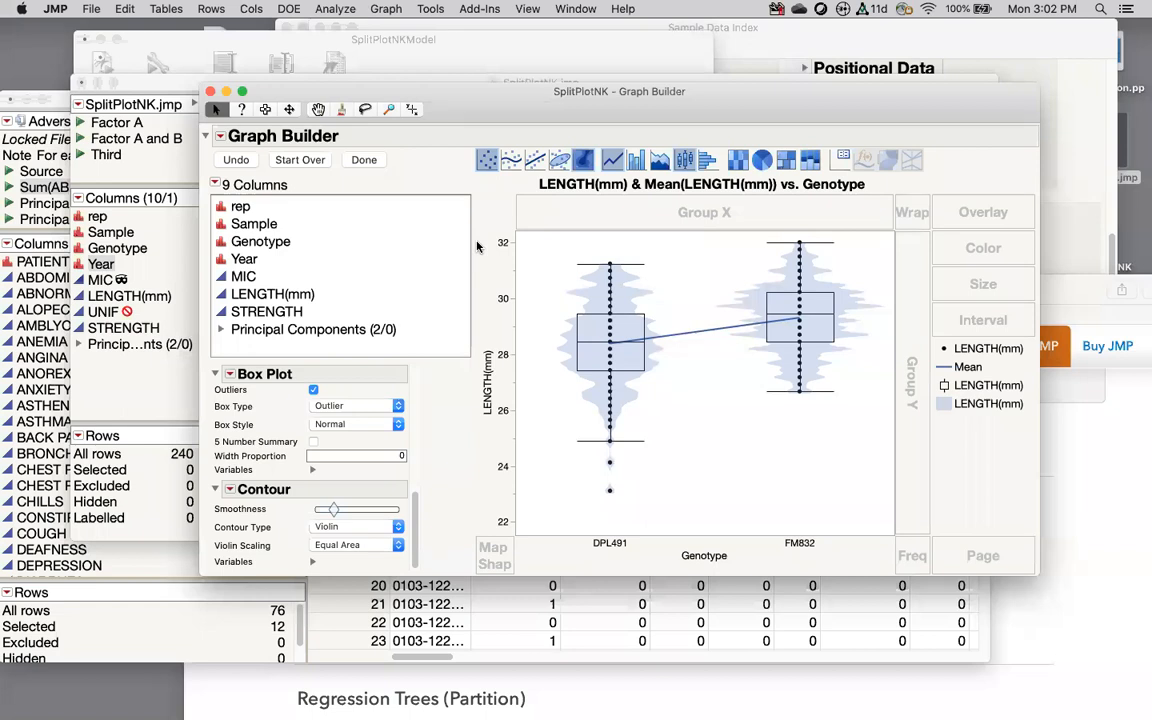
Step: Leave the graph showing outlier box plots, equal-area violins and the rising mean line
mouse_move(800, 700)
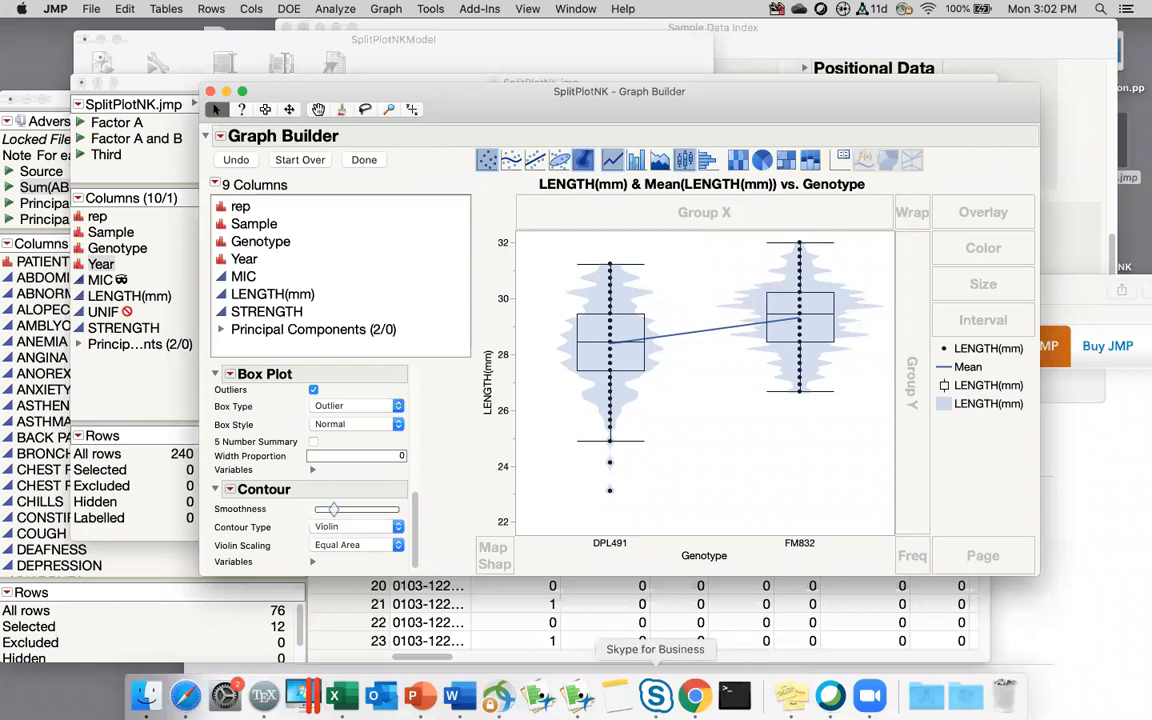
Step: Launch Stickies through Spotlight and create a new empty note
left_click(695, 695)
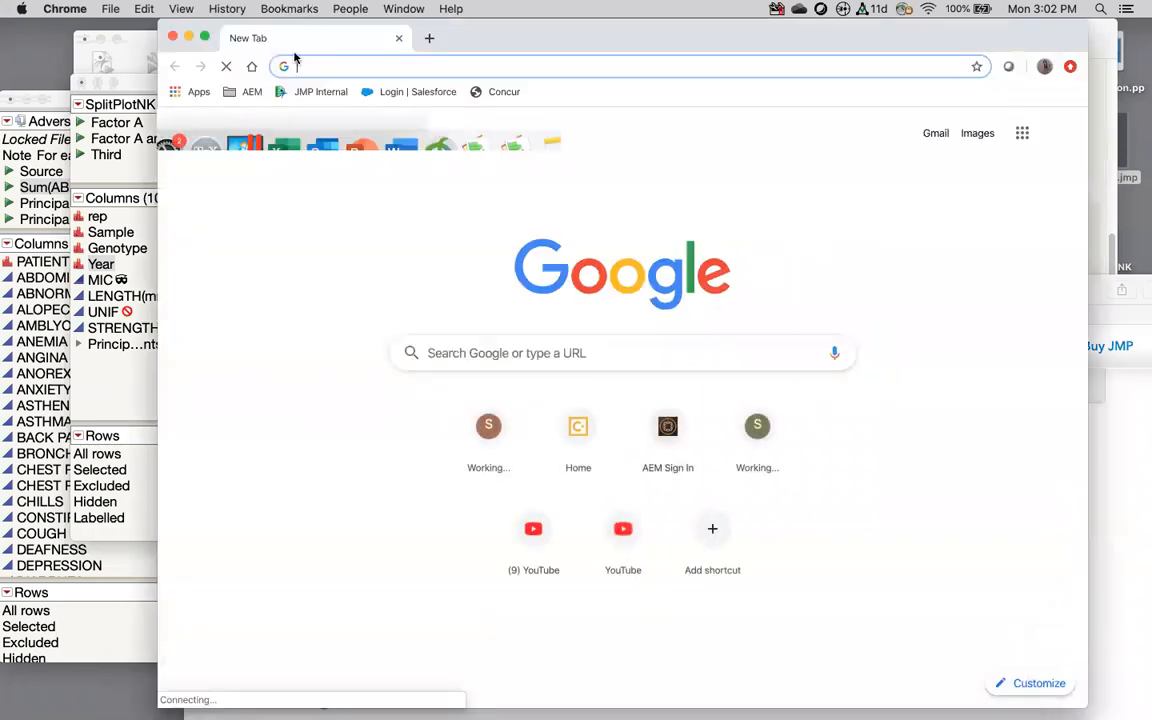
left_click(172, 37)
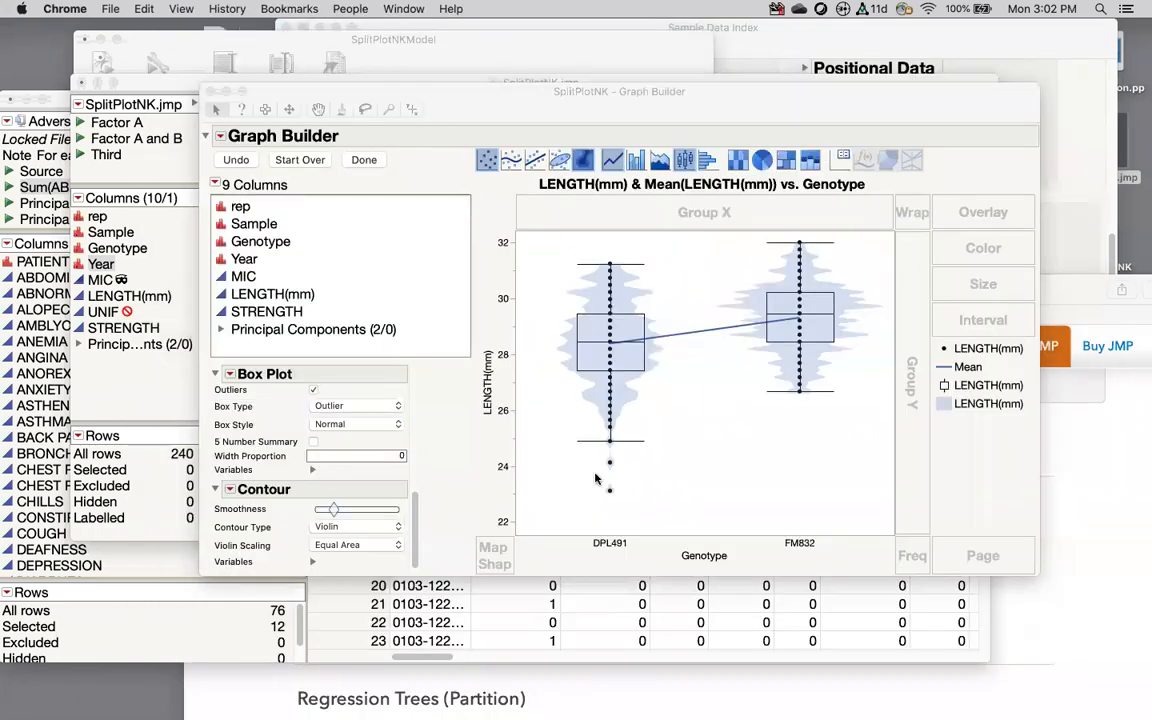
left_click(1110, 8)
type("stick")
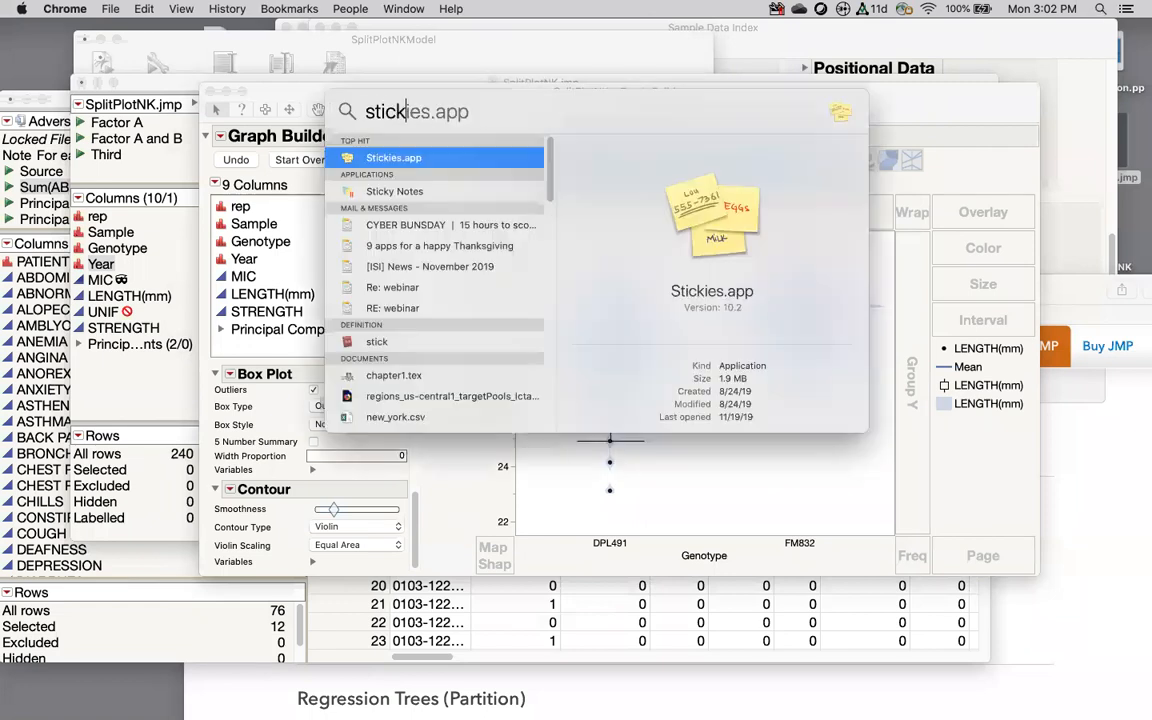
key("Return")
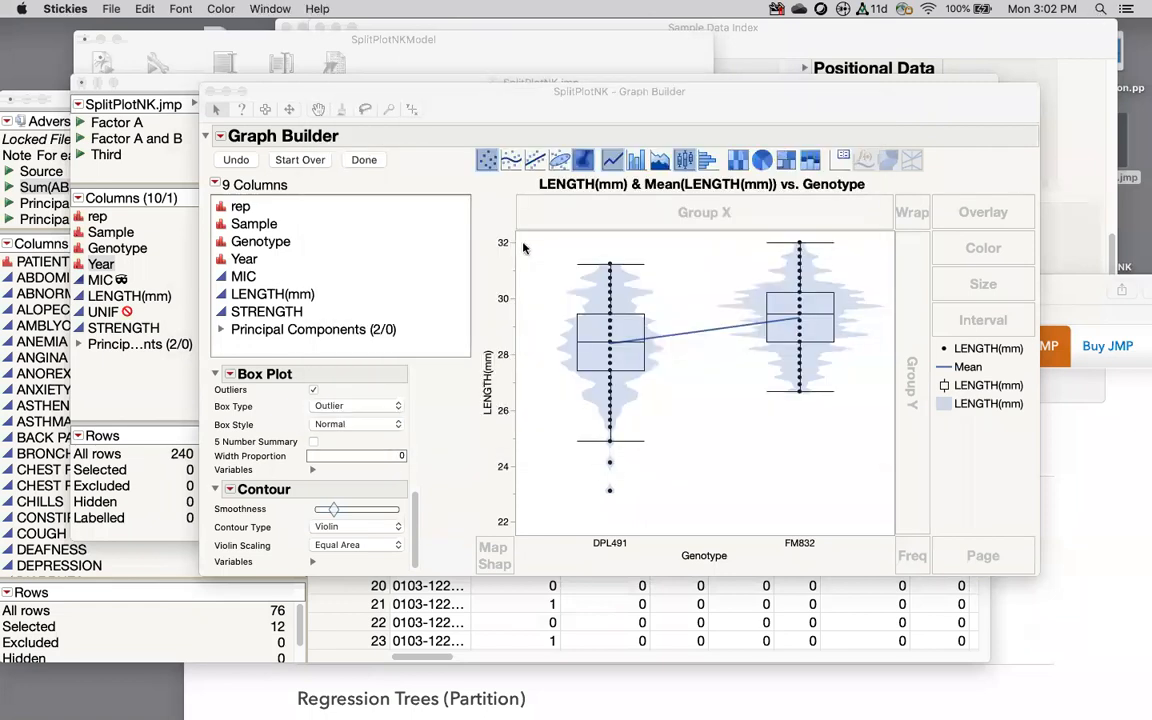
left_click(108, 10)
left_click(120, 33)
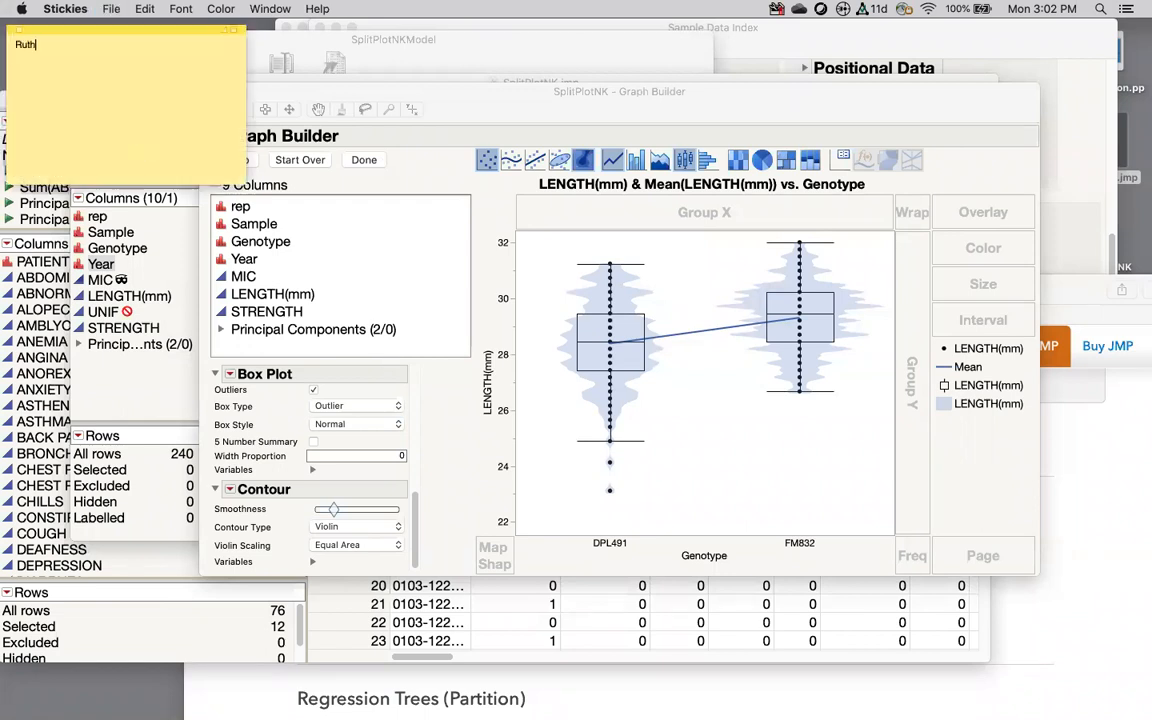
Step: Type the presenter's e-mail address into the note, enlarge its font, and resize the note
left_click_drag(140, 46, 8, 46)
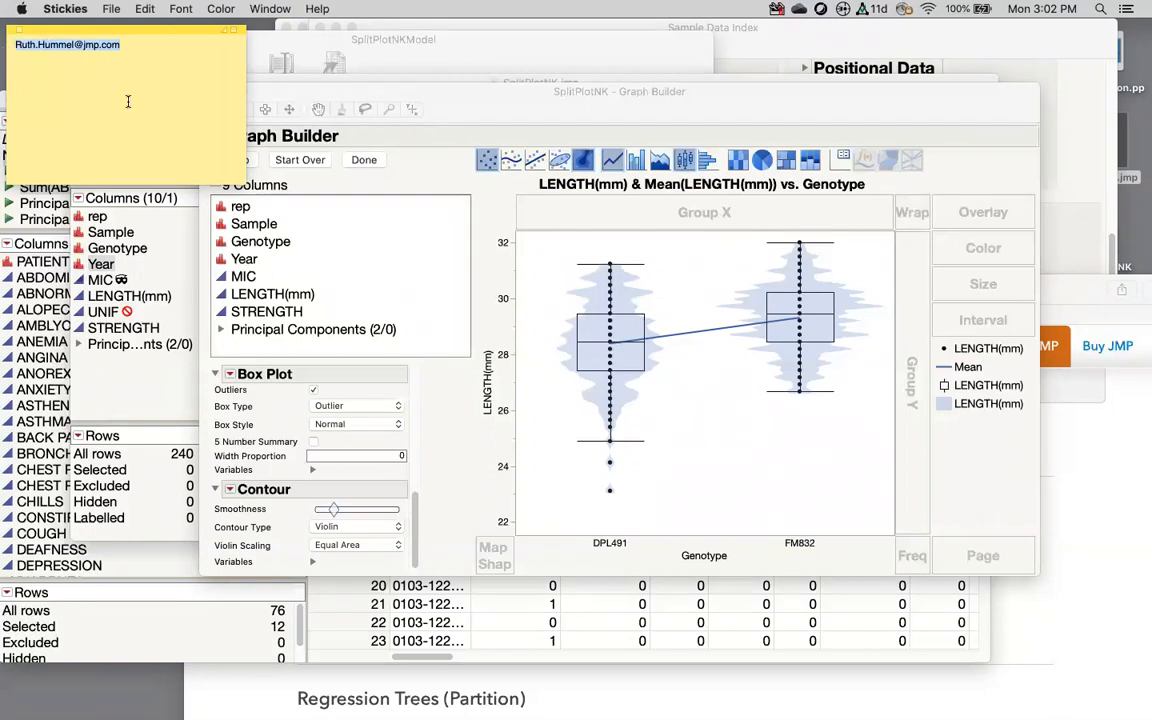
key("super+plus")
key("super+plus")
key("super+plus")
key("super+plus")
key("super+plus")
key("super+plus")
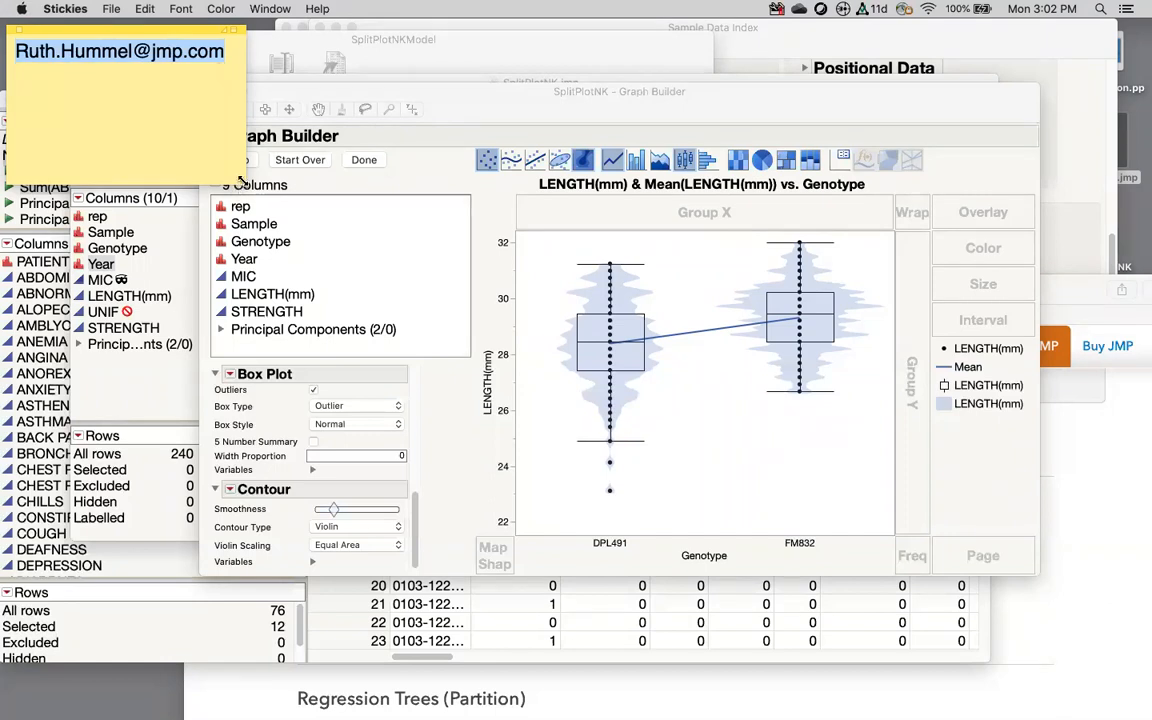
left_click_drag(243, 181, 455, 257)
left_click(254, 54)
left_click_drag(232, 50, 10, 46)
key("super+plus")
key("super+plus")
key("super+plus")
key("super+plus")
key("super+plus")
key("super+plus")
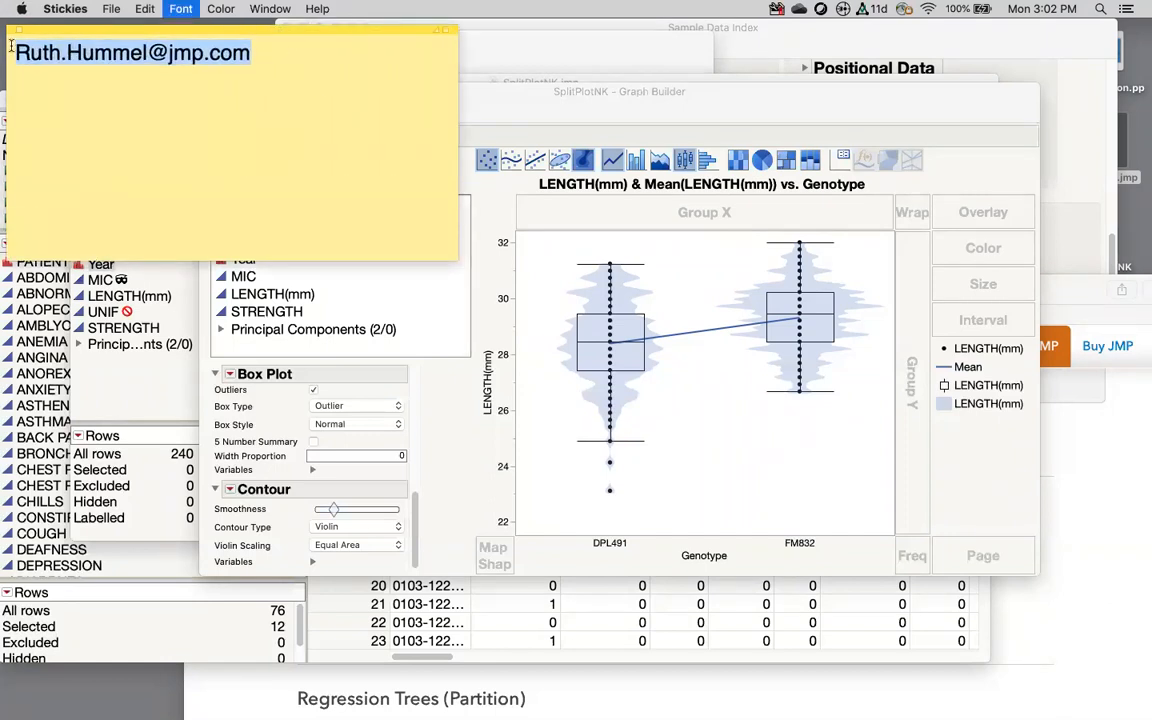
left_click(208, 163)
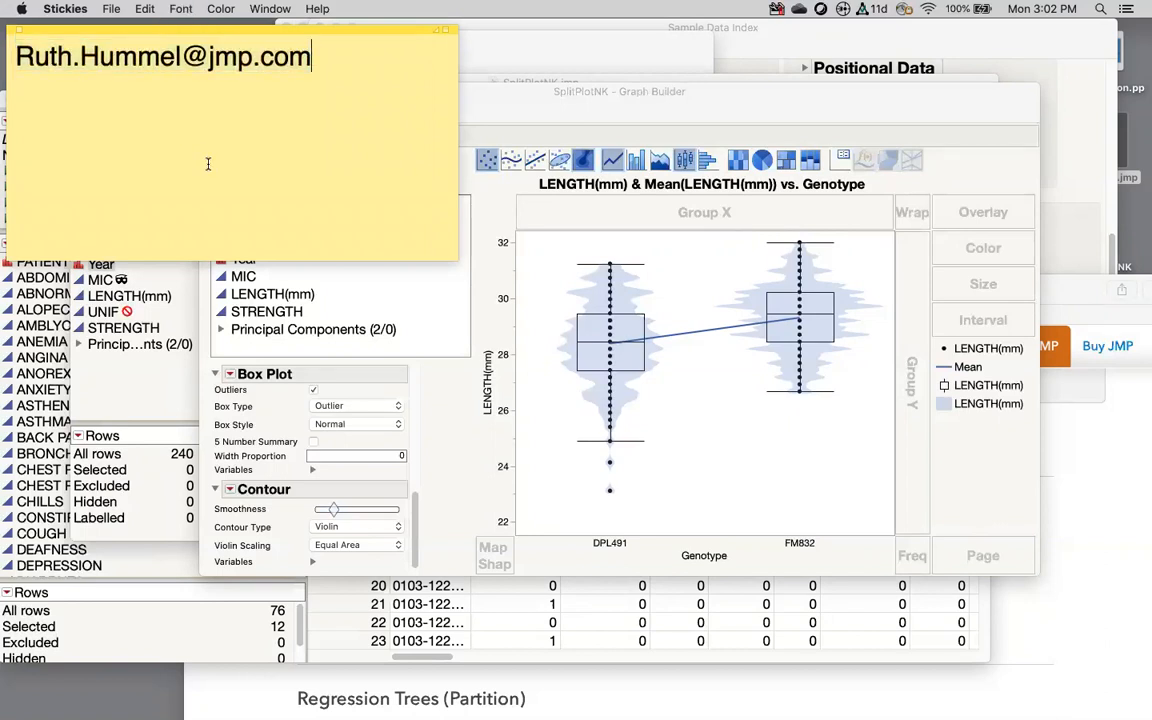